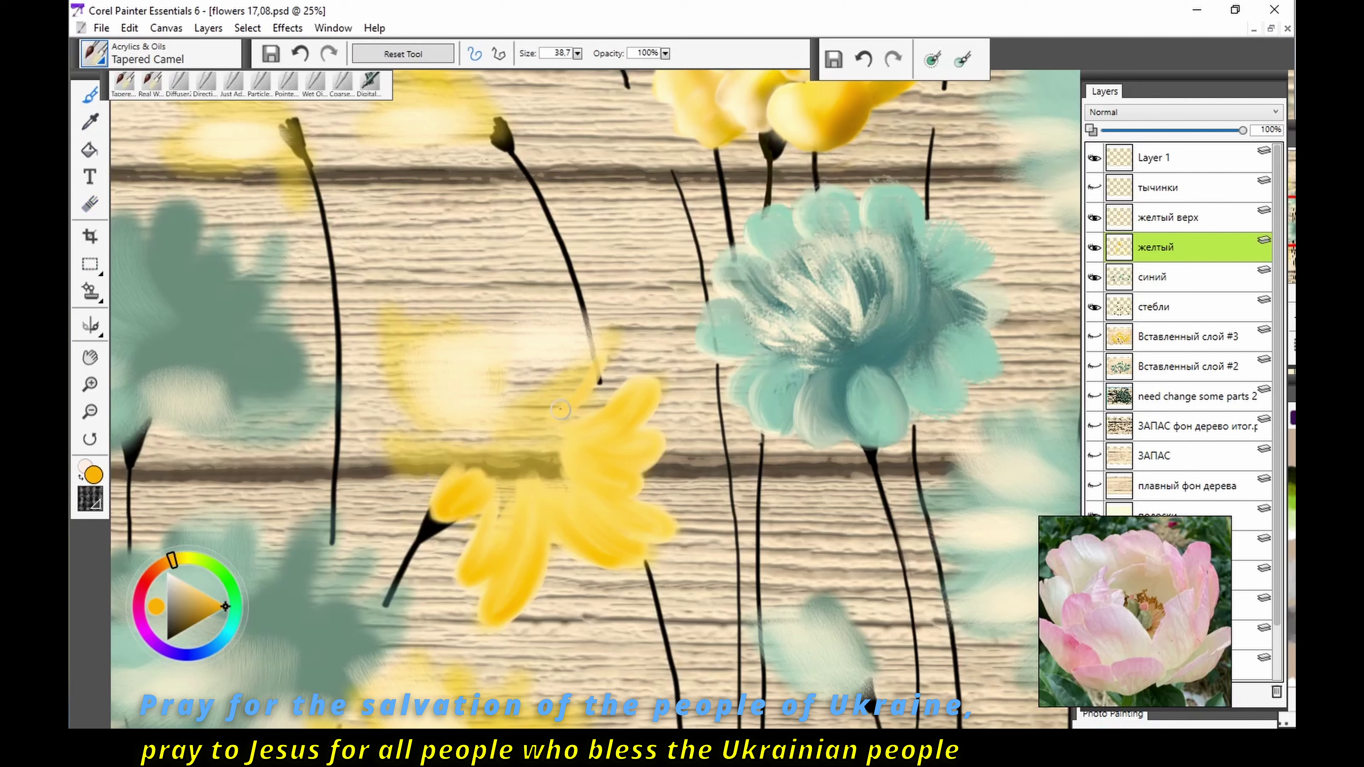
Step: Paint broad yellow petals around the flower with the Tapered Camel brush enlarged
{"action": "left_click_drag", "start_coordinate": [596, 408], "coordinate": [542, 334]}
{"action": "mouse_move", "coordinate": [462, 449]}
{"action": "left_mouse_down"}
{"action": "mouse_move", "coordinate": [399, 457]}
{"action": "mouse_move", "coordinate": [387, 317]}
{"action": "left_mouse_up"}
{"action": "key", "text": "bracketright"}
{"action": "left_click_drag", "start_coordinate": [472, 435], "coordinate": [456, 328]}
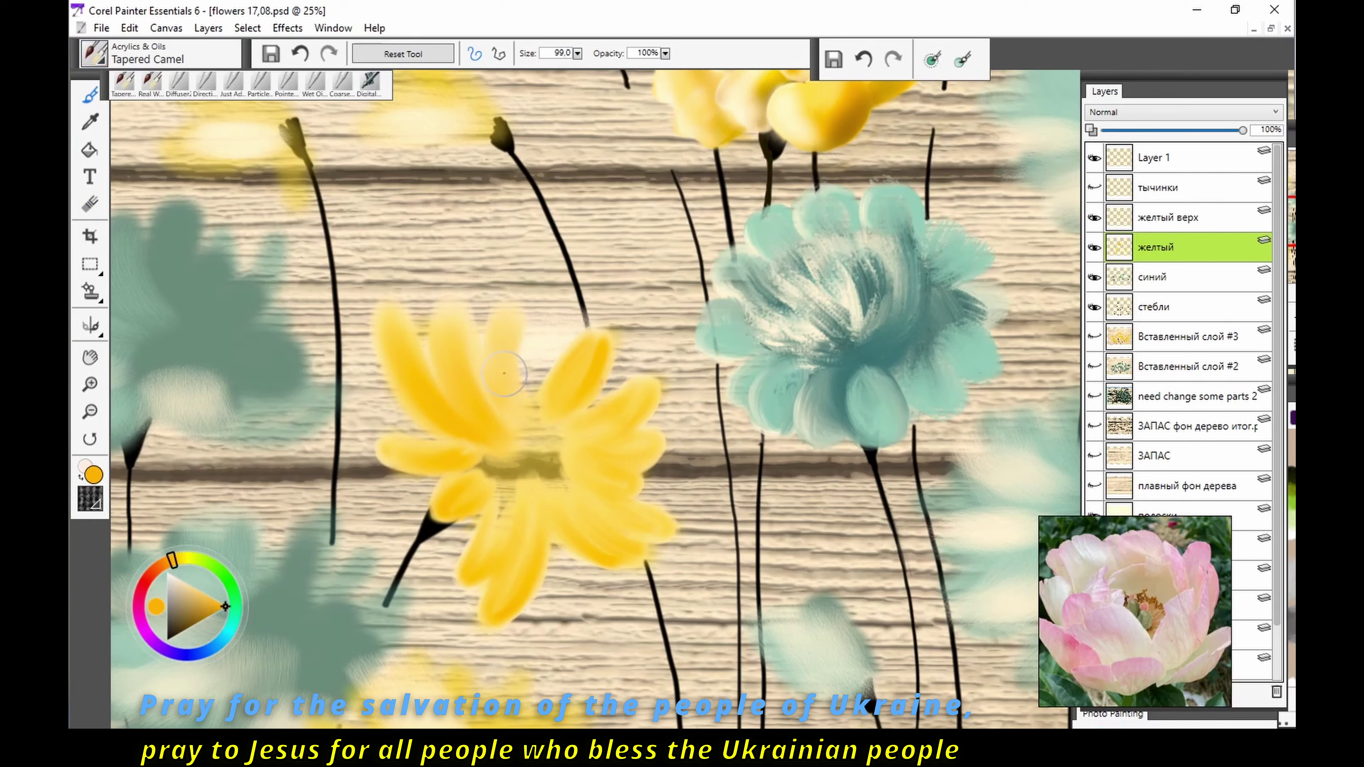
{"action": "mouse_move", "coordinate": [531, 440]}
{"action": "left_mouse_down"}
{"action": "mouse_move", "coordinate": [553, 344]}
{"action": "mouse_move", "coordinate": [542, 365]}
{"action": "left_mouse_up"}
{"action": "key", "text": "n"}
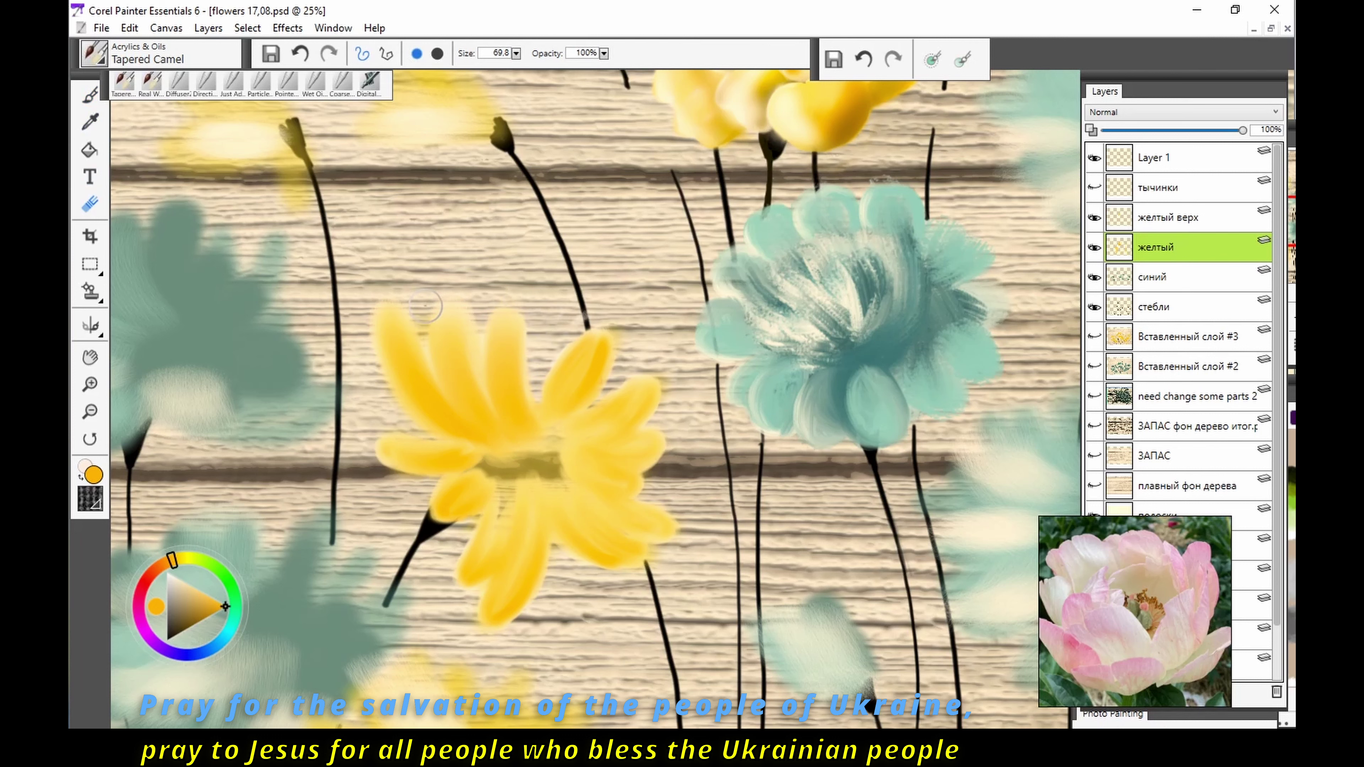
Step: On the желтый верх layer, paint defined petals, then undo the extra strokes
{"action": "key", "text": "alt+bracketright"}
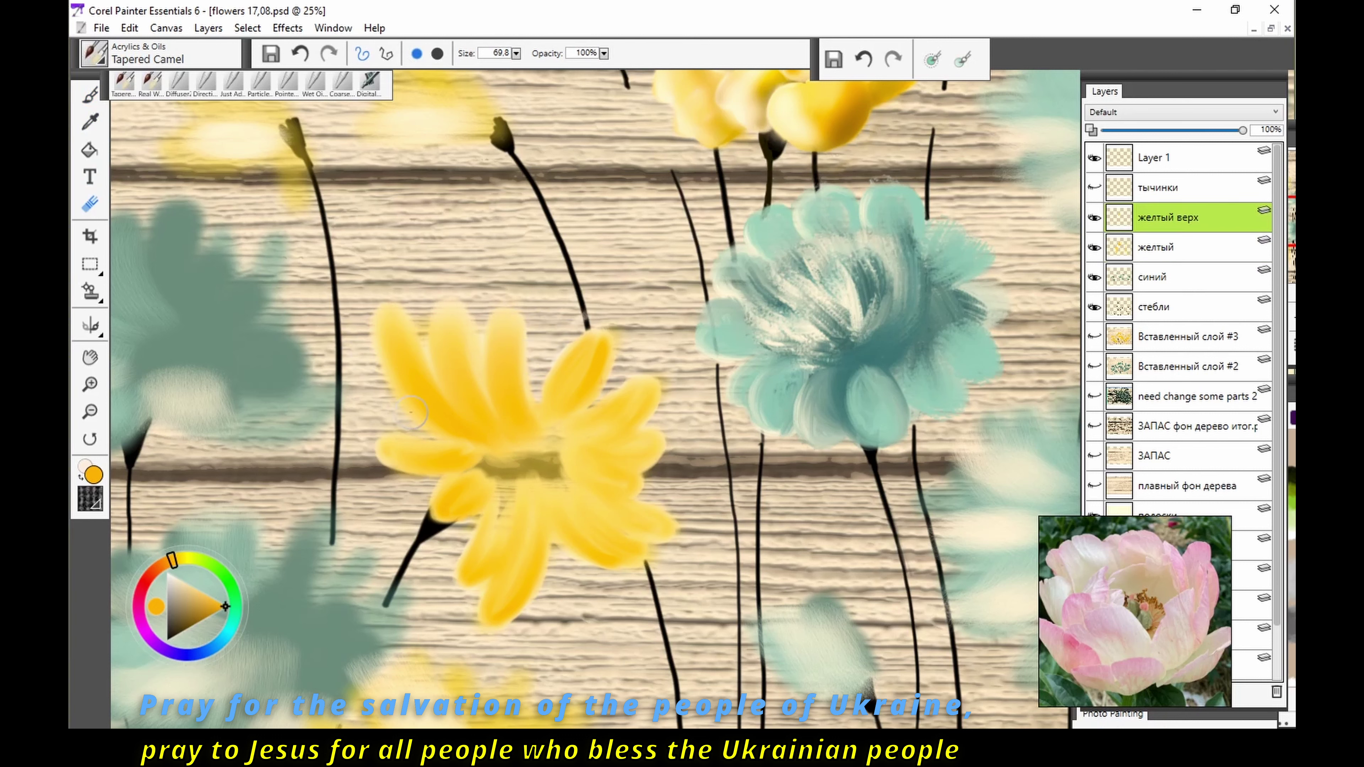
{"action": "key", "text": "b"}
{"action": "left_click_drag", "start_coordinate": [499, 435], "coordinate": [475, 370]}
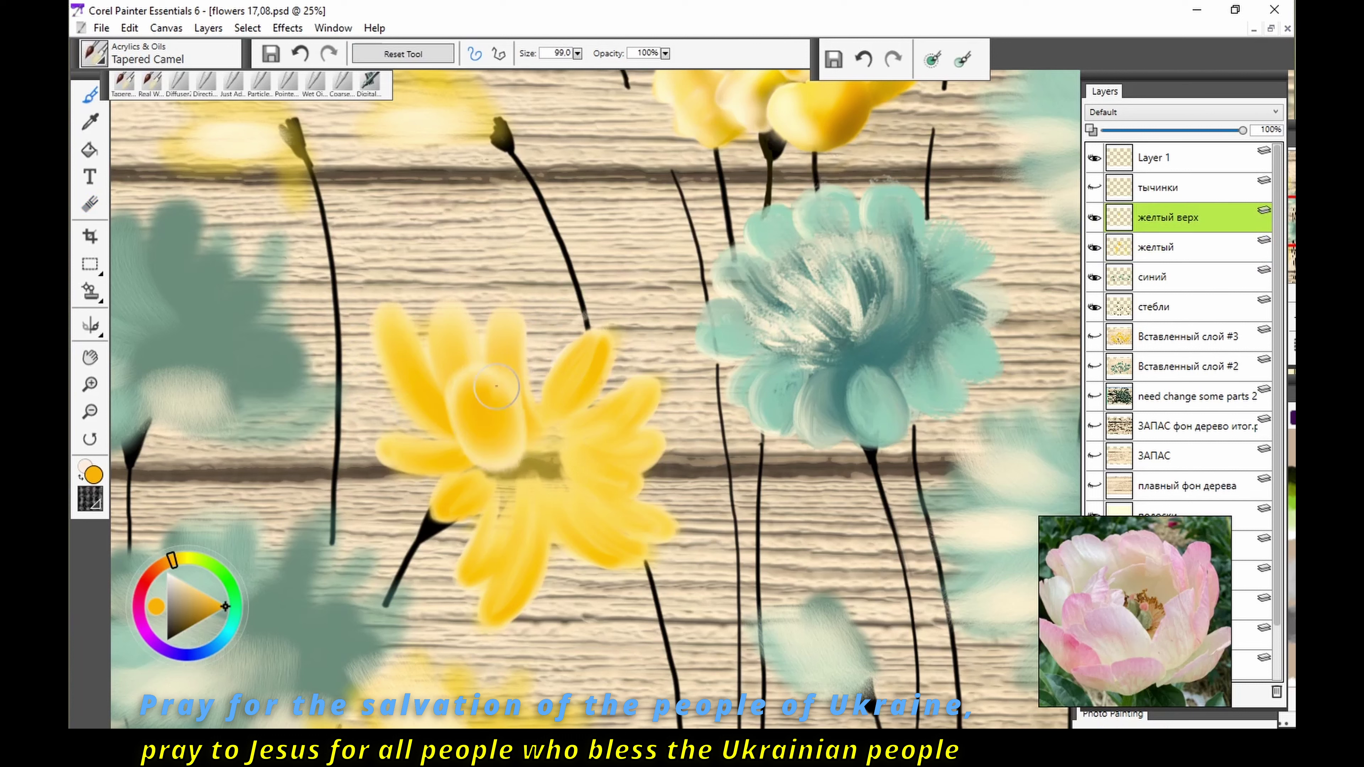
{"action": "mouse_move", "coordinate": [548, 465]}
{"action": "left_mouse_down"}
{"action": "mouse_move", "coordinate": [564, 366]}
{"action": "mouse_move", "coordinate": [604, 491]}
{"action": "mouse_move", "coordinate": [505, 557]}
{"action": "mouse_move", "coordinate": [462, 483]}
{"action": "left_mouse_up"}
{"action": "left_click", "coordinate": [300, 53]}
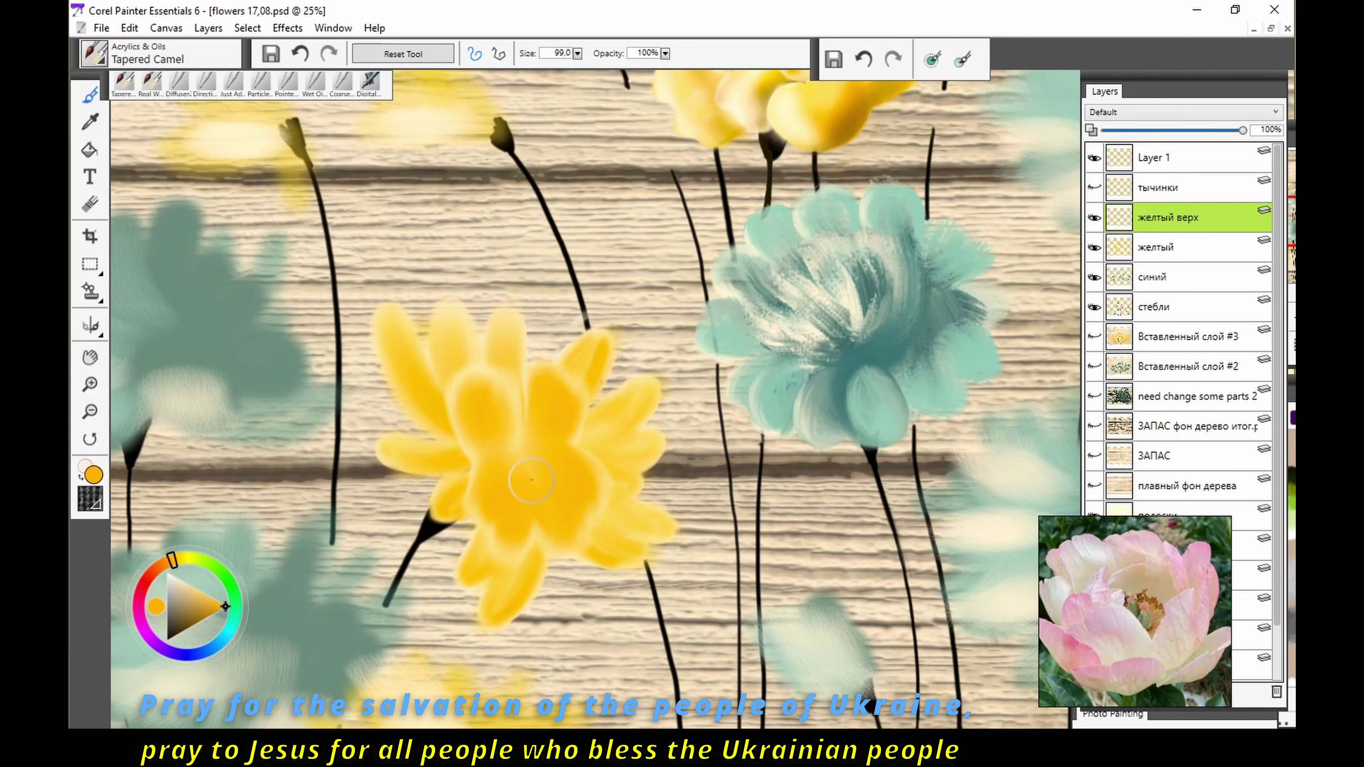
Step: Select Layer 1 and make dark brown the main paint colour
{"action": "left_click", "coordinate": [1182, 158]}
{"action": "left_click", "coordinate": [197, 622]}
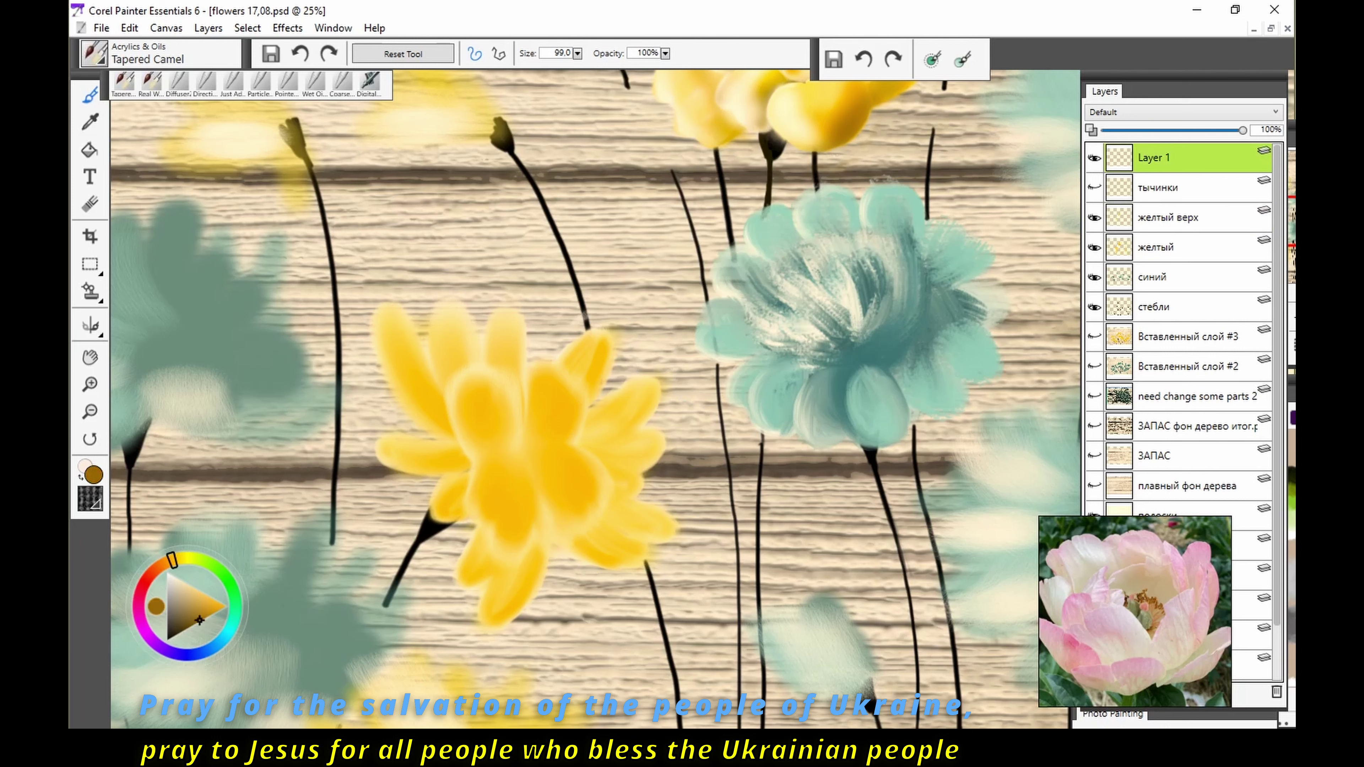
{"action": "key", "text": "shift+s"}
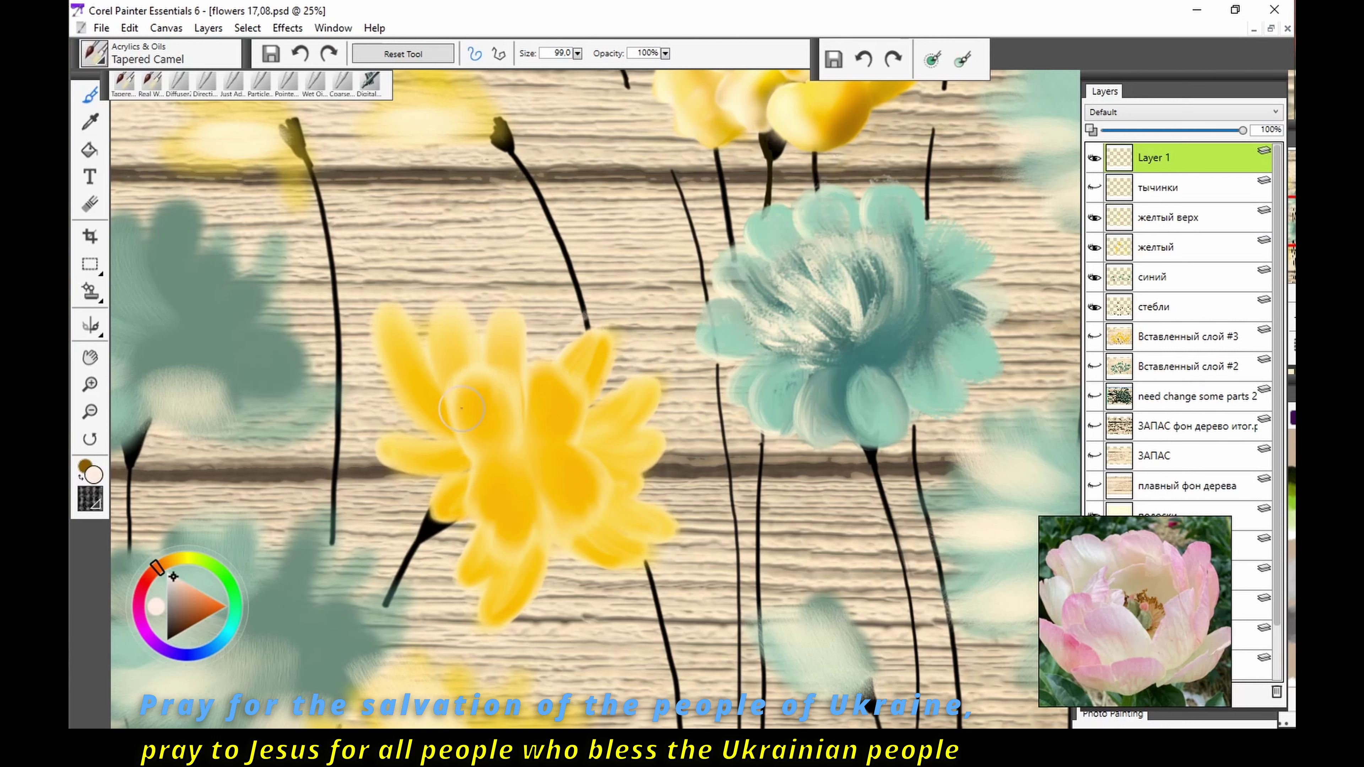
{"action": "key", "text": "ctrl+b"}
Step: Spray warm and darker brown into the yellow flower's centre with a wide Soft Airbrush
{"action": "left_click", "coordinate": [129, 183]}
{"action": "left_click", "coordinate": [322, 206]}
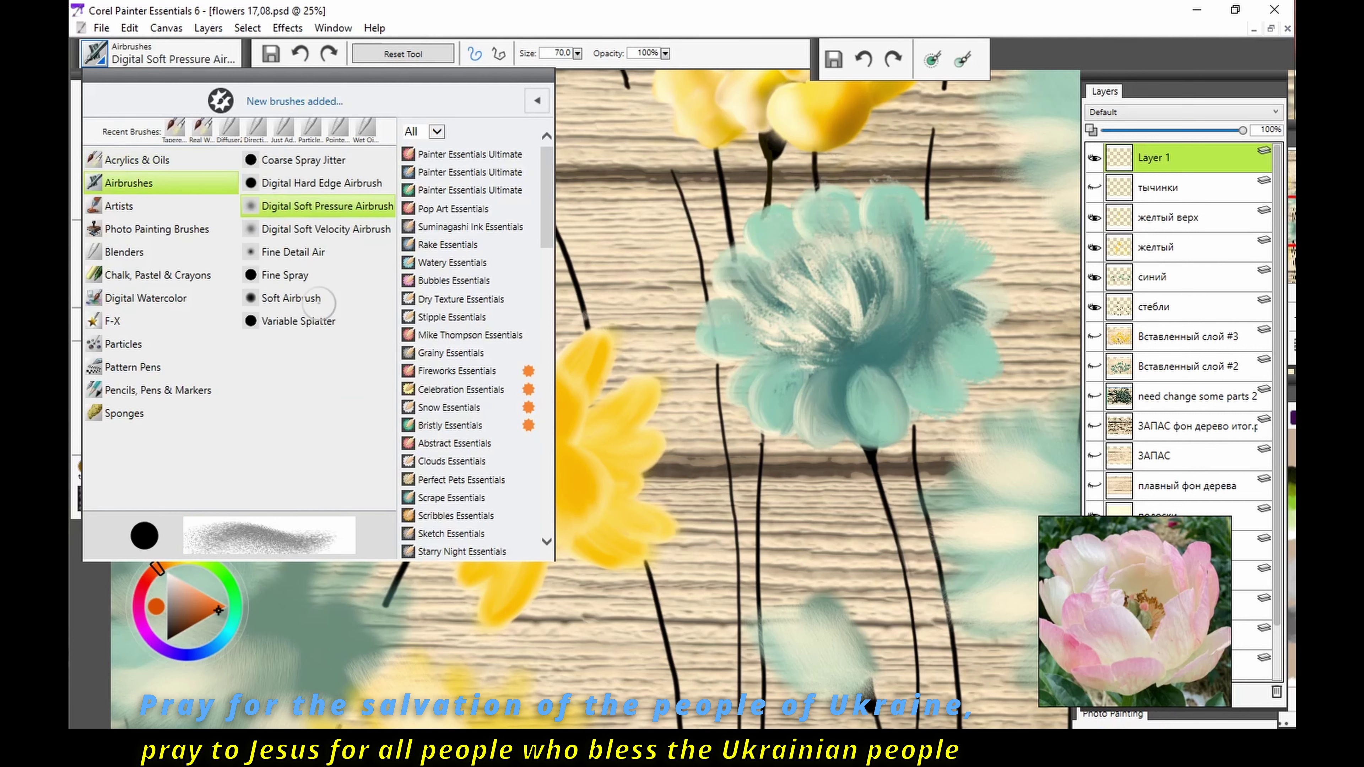
{"action": "left_click", "coordinate": [319, 301]}
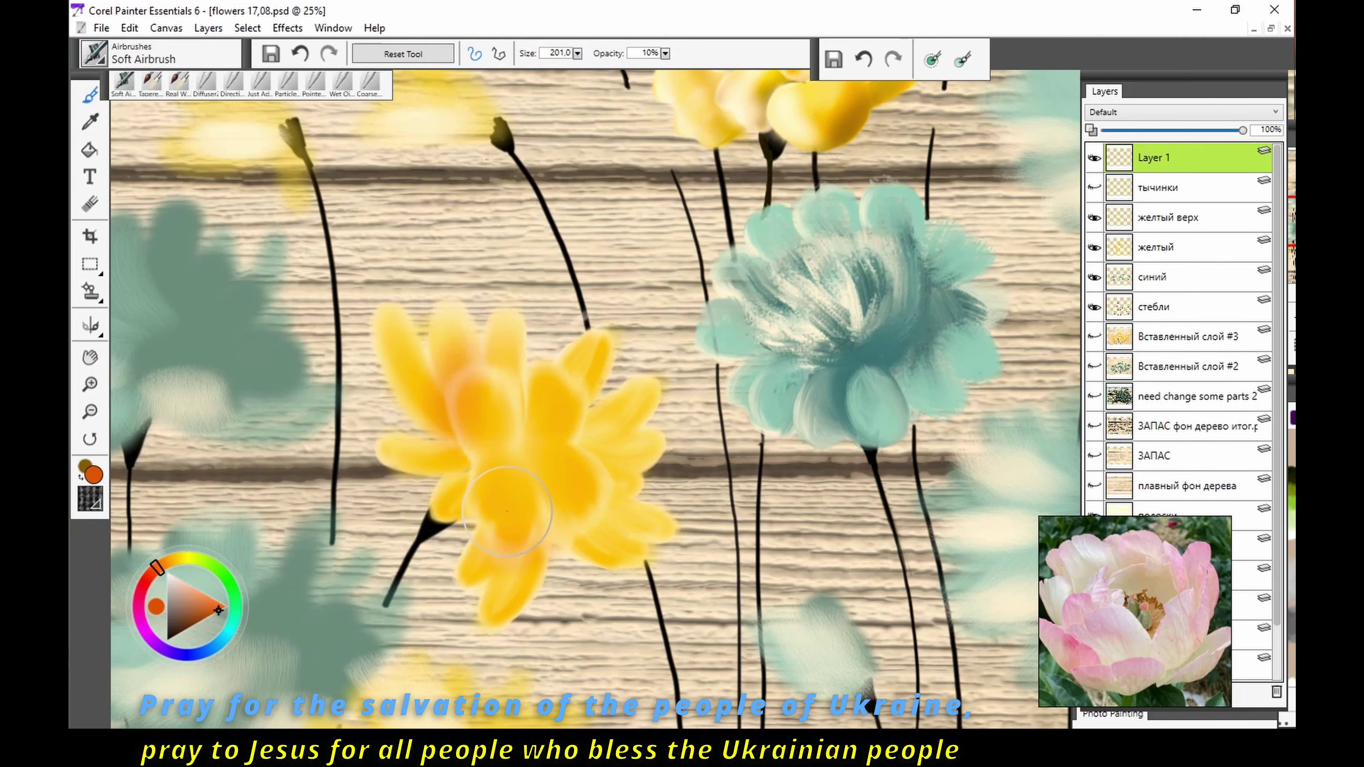
{"action": "left_click_drag", "start_coordinate": [559, 532], "coordinate": [618, 409]}
{"action": "mouse_move", "coordinate": [467, 371]}
{"action": "left_mouse_down"}
{"action": "mouse_move", "coordinate": [484, 462]}
{"action": "mouse_move", "coordinate": [537, 513]}
{"action": "mouse_move", "coordinate": [580, 429]}
{"action": "left_mouse_up"}
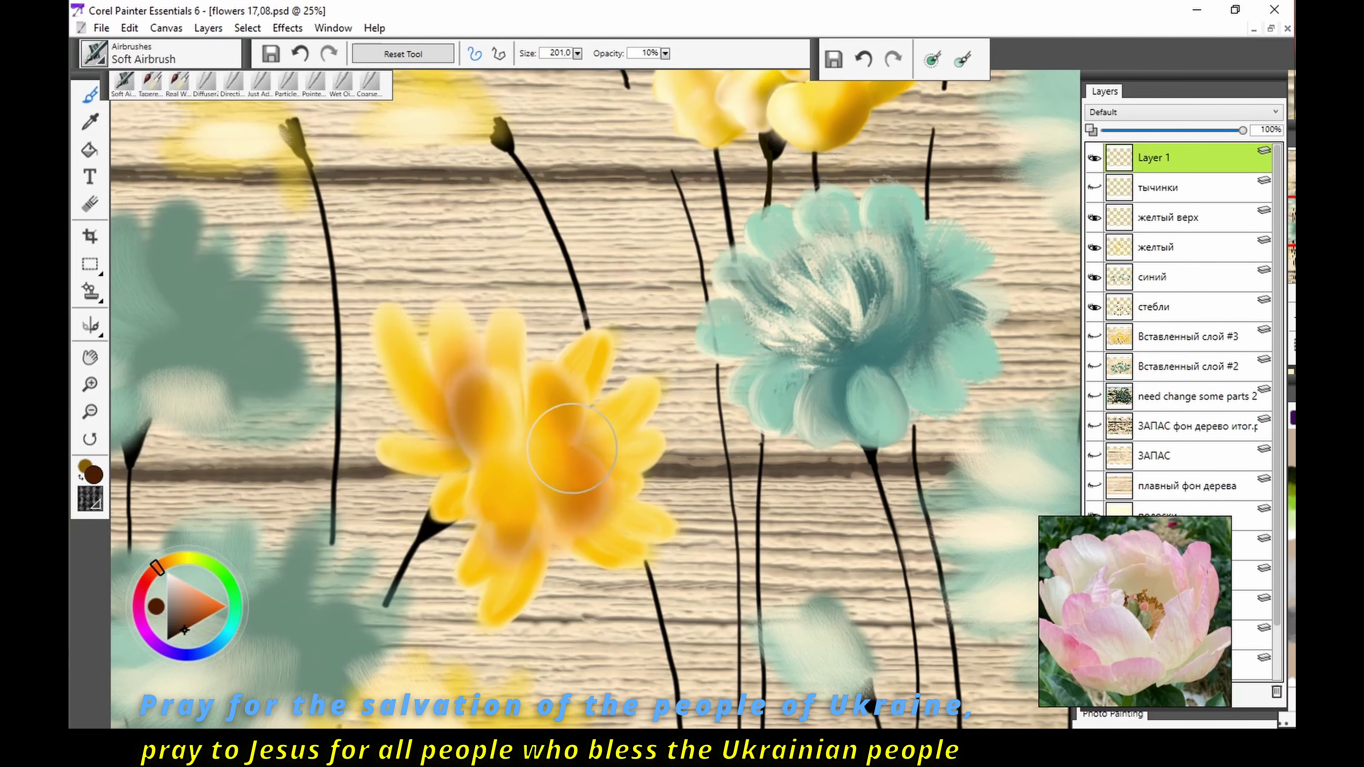
{"action": "left_click", "coordinate": [89, 204]}
{"action": "left_click_drag", "start_coordinate": [473, 387], "coordinate": [489, 441]}
Step: Blend the brown shading into the petals with a size-140 Blender, then select желтый верх
{"action": "left_click", "coordinate": [515, 52]}
{"action": "left_click_drag", "start_coordinate": [556, 65], "coordinate": [580, 65]}
{"action": "left_click_drag", "start_coordinate": [456, 366], "coordinate": [472, 451]}
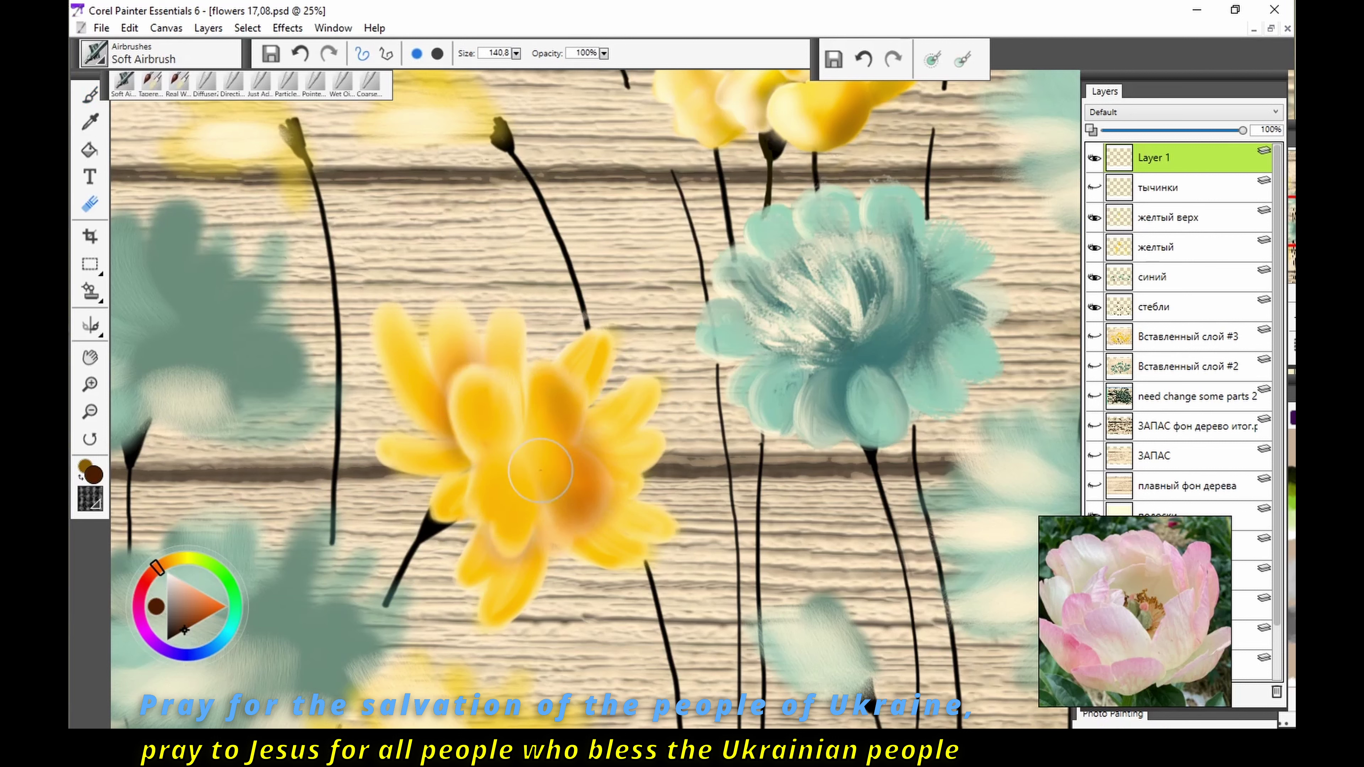
{"action": "mouse_move", "coordinate": [564, 484]}
{"action": "left_mouse_down"}
{"action": "mouse_move", "coordinate": [558, 397]}
{"action": "mouse_move", "coordinate": [576, 508]}
{"action": "left_mouse_up"}
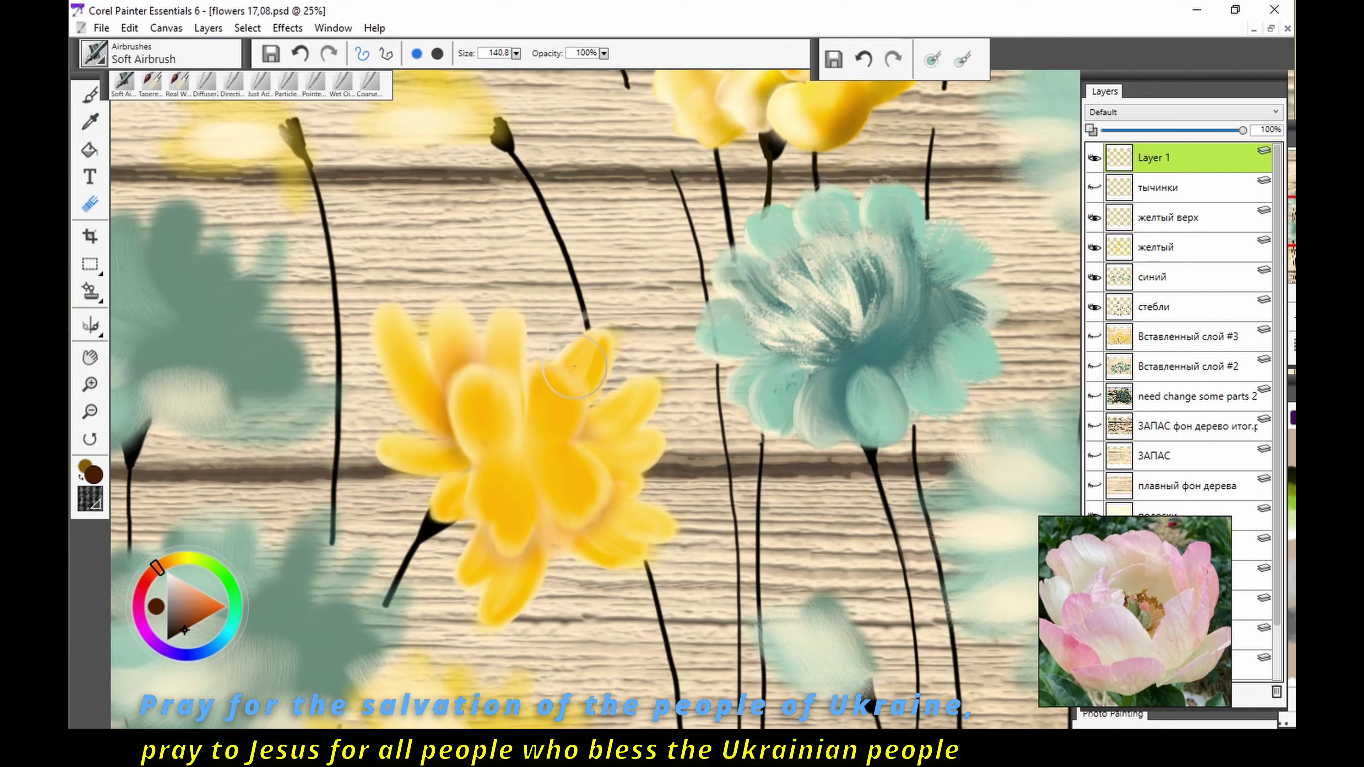
{"action": "left_click", "coordinate": [1168, 217]}
Step: Add a new layer and name it 'желтый верх верх'
{"action": "key", "text": "ctrl+shift+n"}
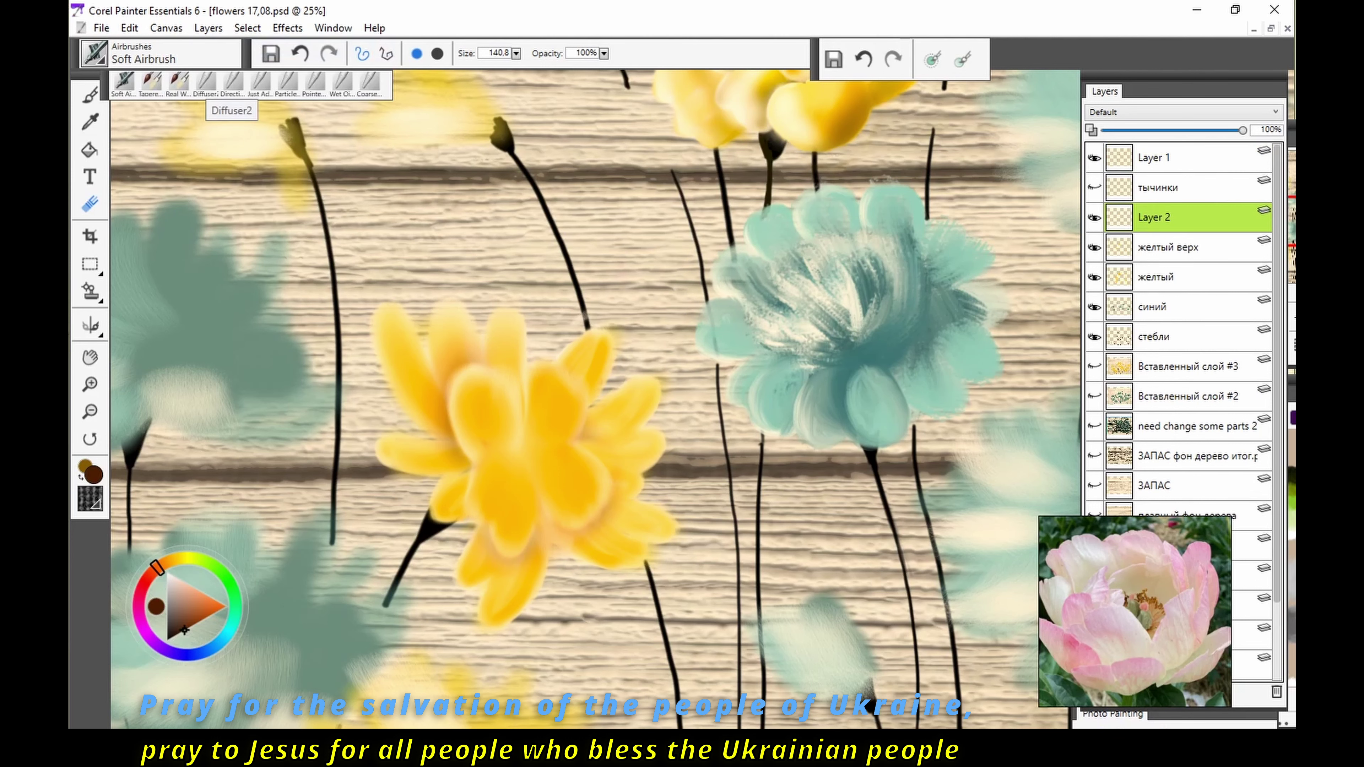
{"action": "key", "text": "Return"}
{"action": "type", "text": "желтый верх верх"}
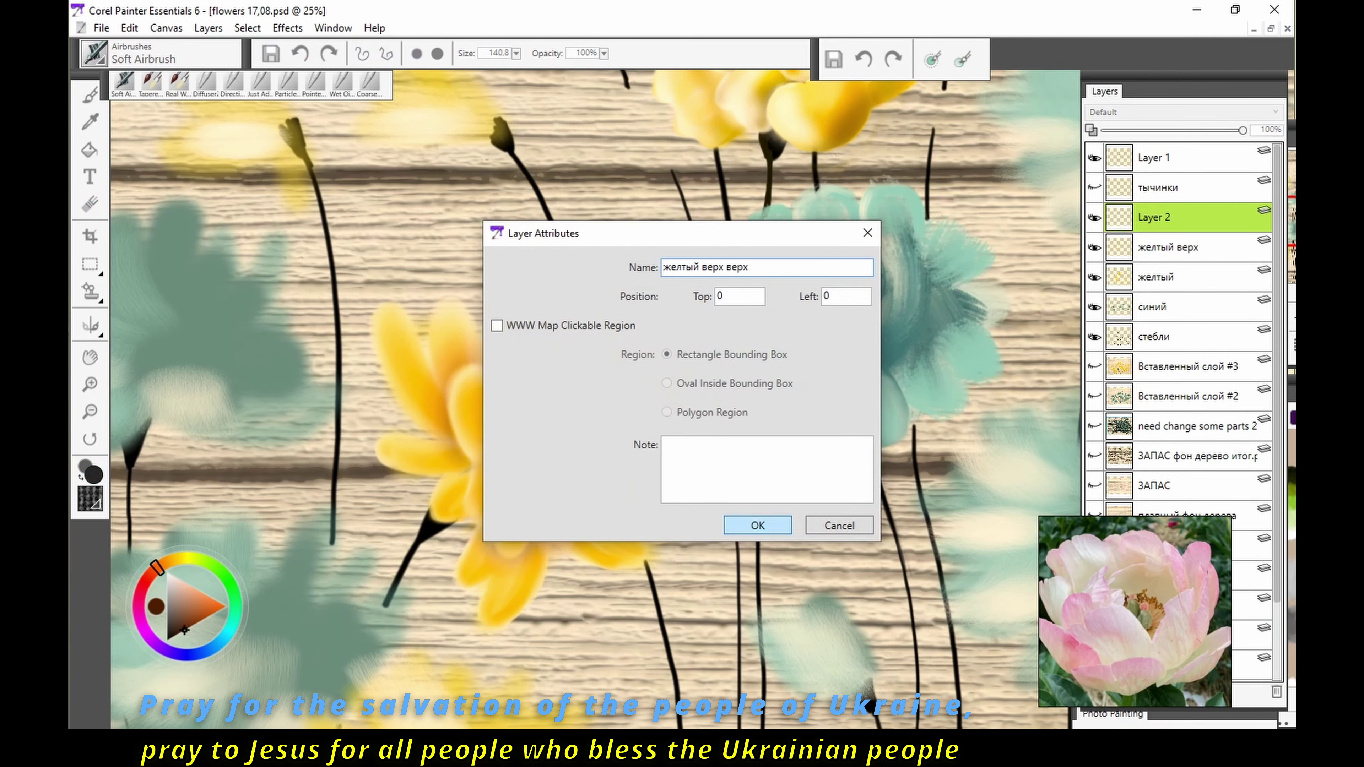
{"action": "key", "text": "Return"}
Step: Repaint the flower's centre petals in yellow-orange with the Tapered Camel brush
{"action": "left_click", "coordinate": [93, 54]}
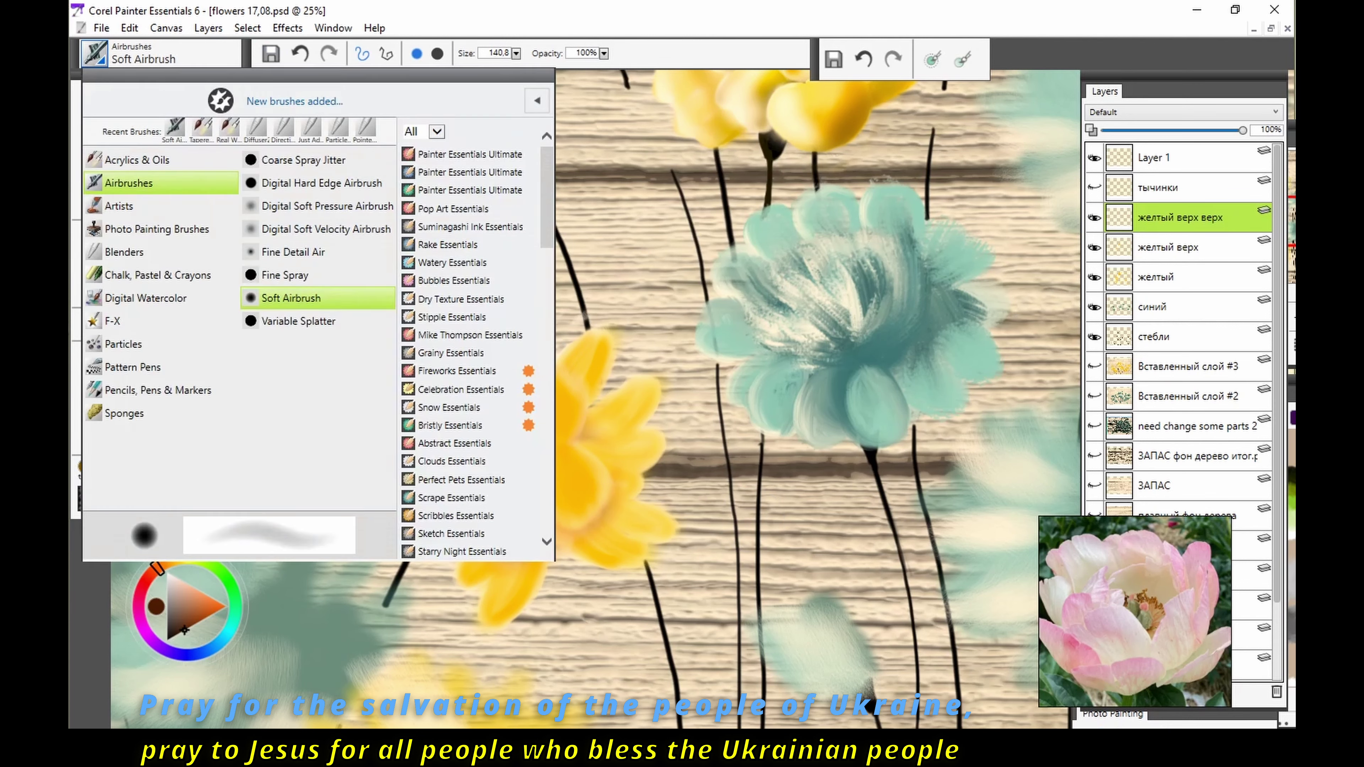
{"action": "left_click", "coordinate": [152, 81]}
{"action": "mouse_move", "coordinate": [529, 417]}
{"action": "left_mouse_down"}
{"action": "mouse_move", "coordinate": [489, 447]}
{"action": "mouse_move", "coordinate": [516, 462]}
{"action": "left_mouse_up"}
{"action": "left_click", "coordinate": [538, 468], "text": "alt"}
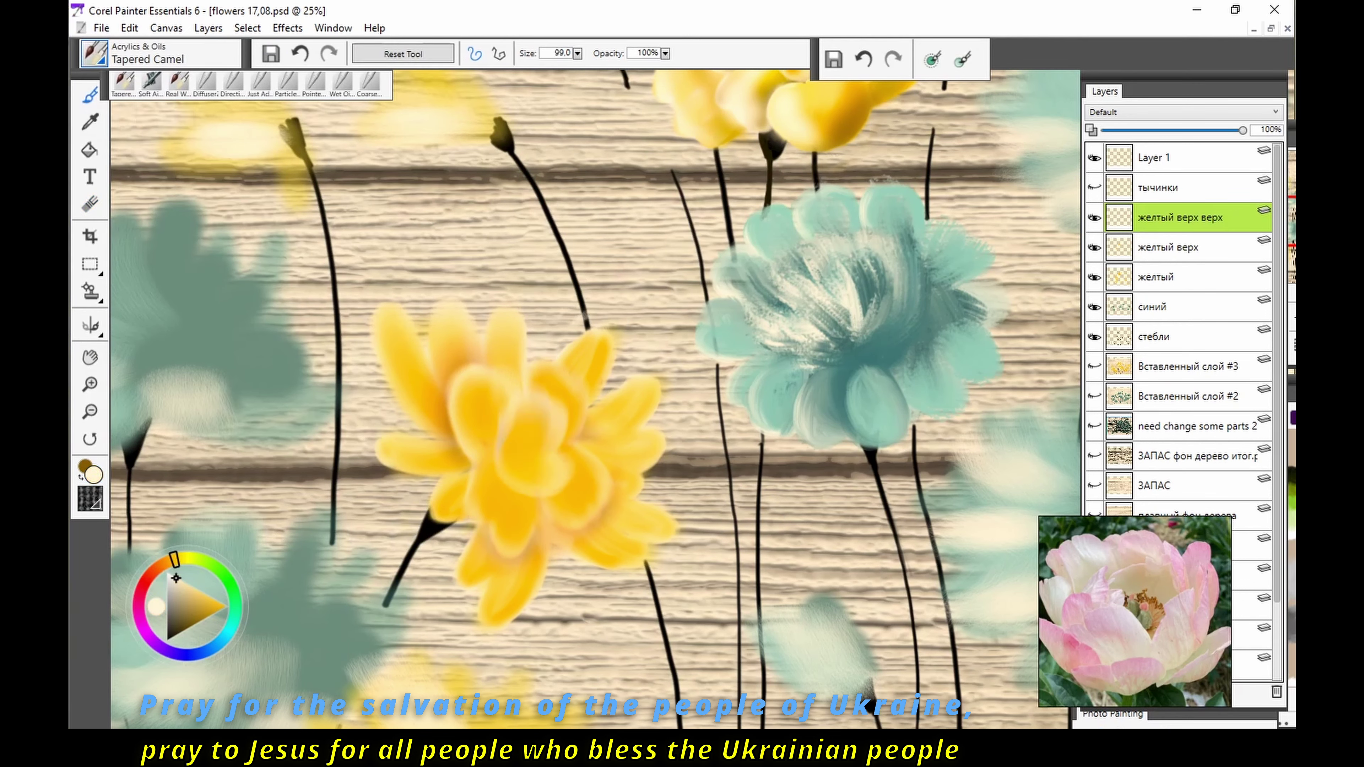
{"action": "left_click_drag", "start_coordinate": [559, 409], "coordinate": [516, 483]}
{"action": "left_click", "coordinate": [537, 467], "text": "alt"}
{"action": "left_click_drag", "start_coordinate": [559, 414], "coordinate": [521, 422]}
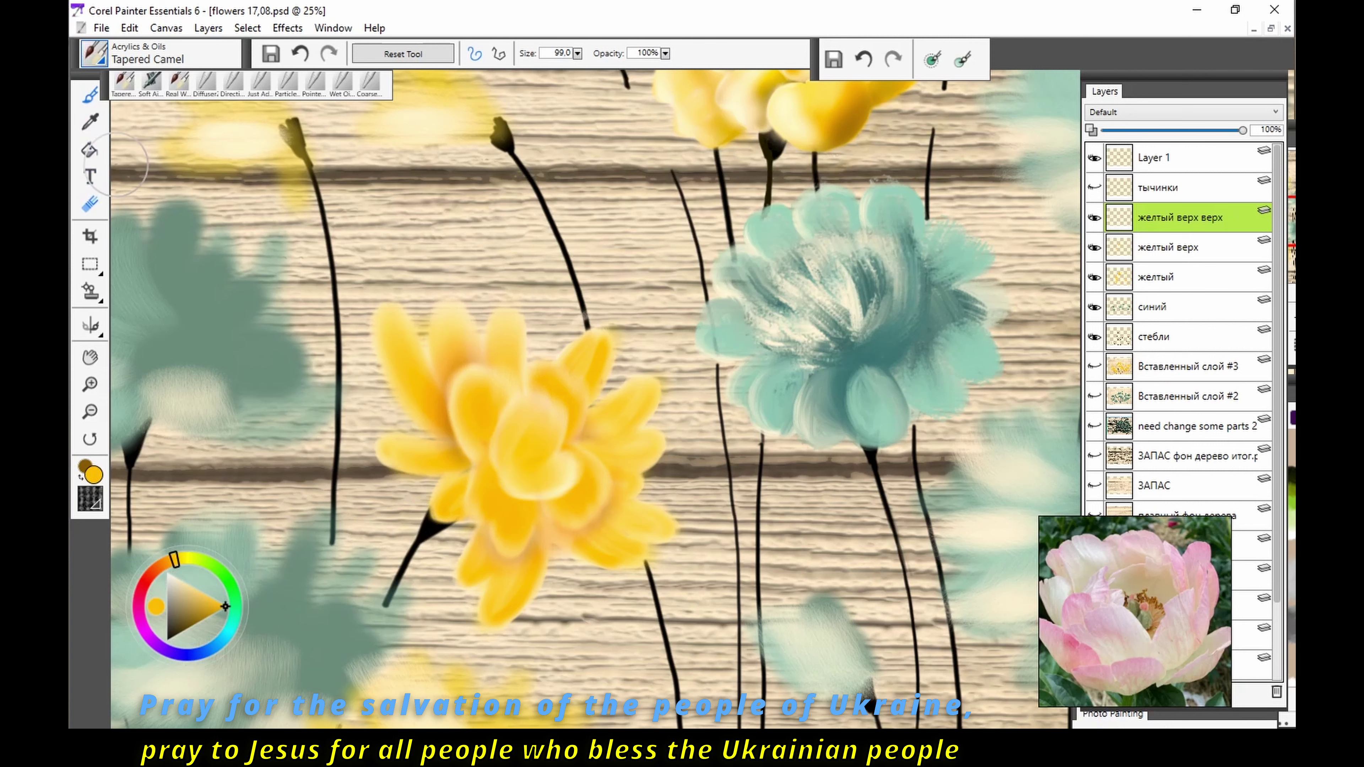
Step: On Layer 1, undo the last shading and erase brown from the flower centre
{"action": "left_click", "coordinate": [517, 430], "text": "alt"}
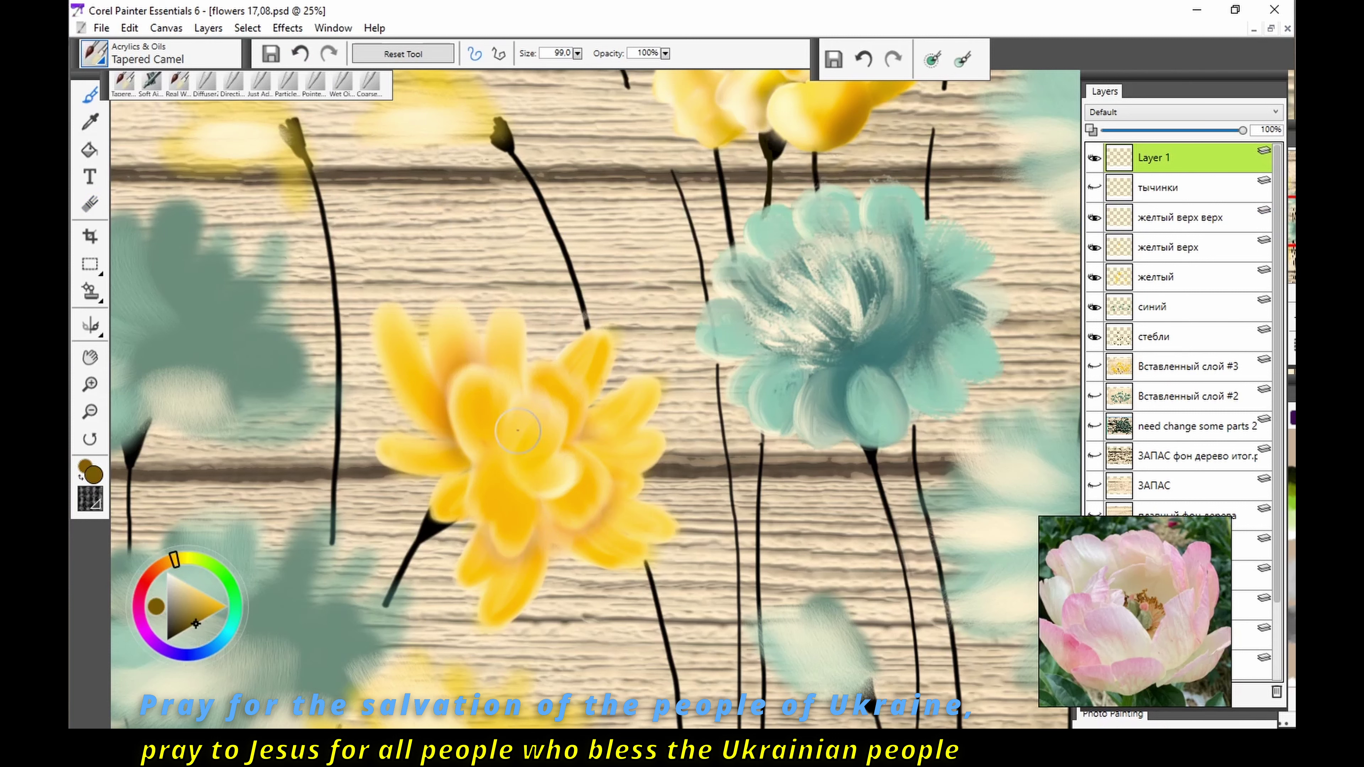
{"action": "left_click", "coordinate": [301, 54]}
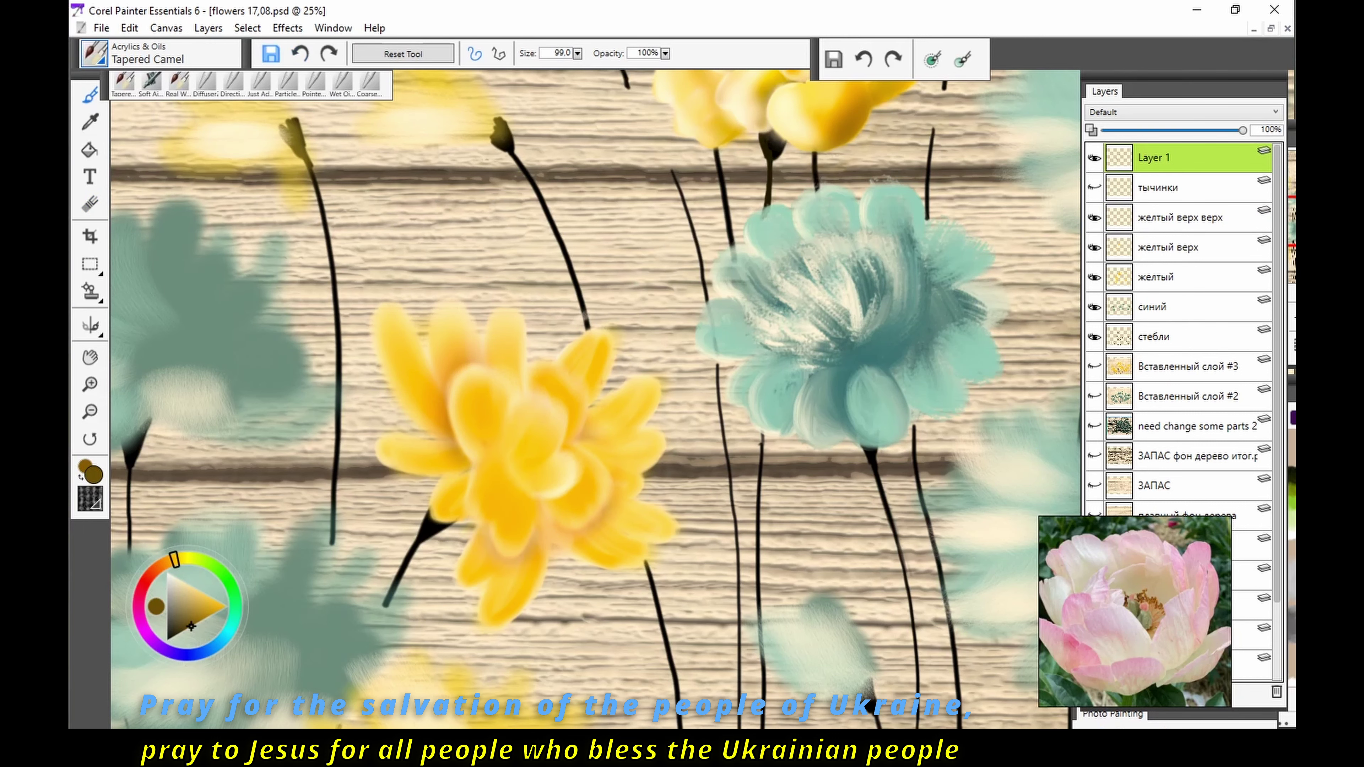
{"action": "key", "text": "n"}
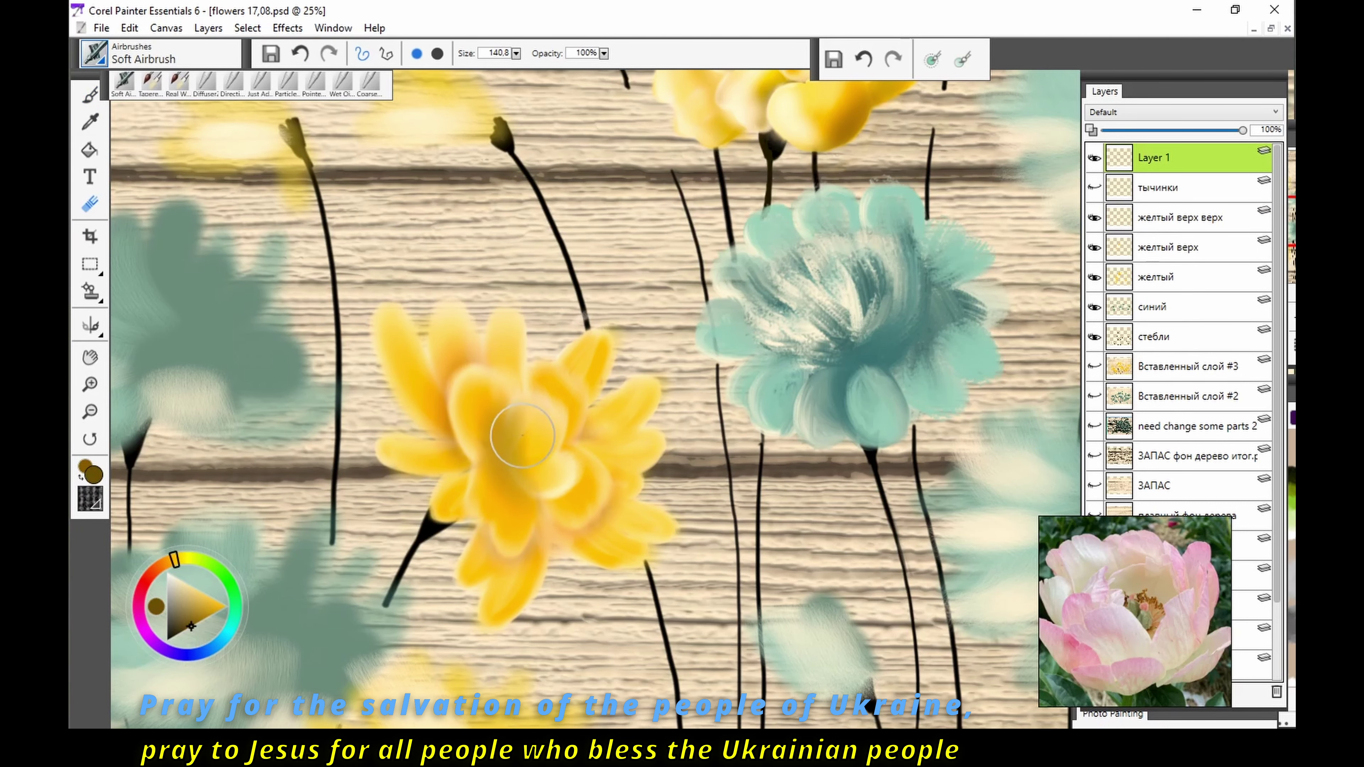
{"action": "left_click_drag", "start_coordinate": [522, 435], "coordinate": [555, 423]}
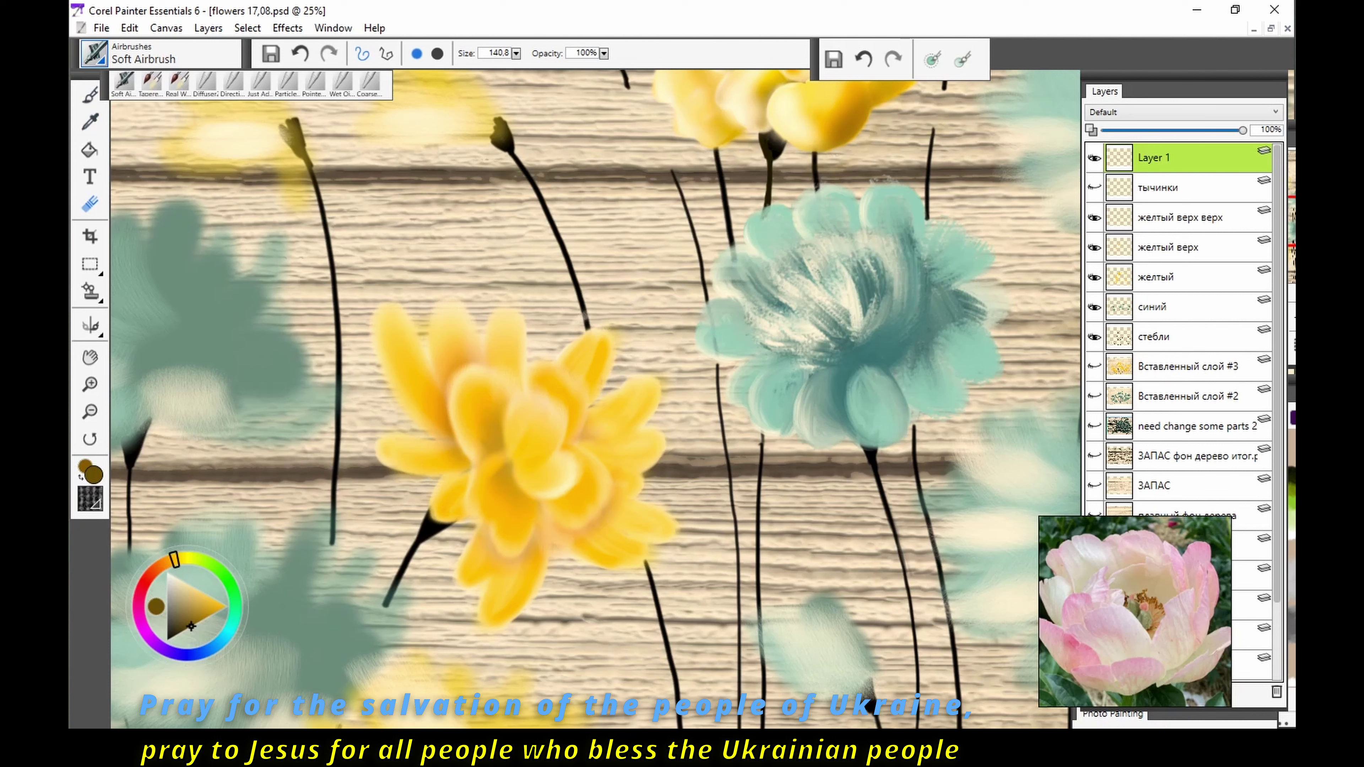
{"action": "key", "text": "b"}
Step: On желтый верх, load yellow and brown colours and select the Real Wet Brush
{"action": "left_click", "coordinate": [495, 494], "text": "alt"}
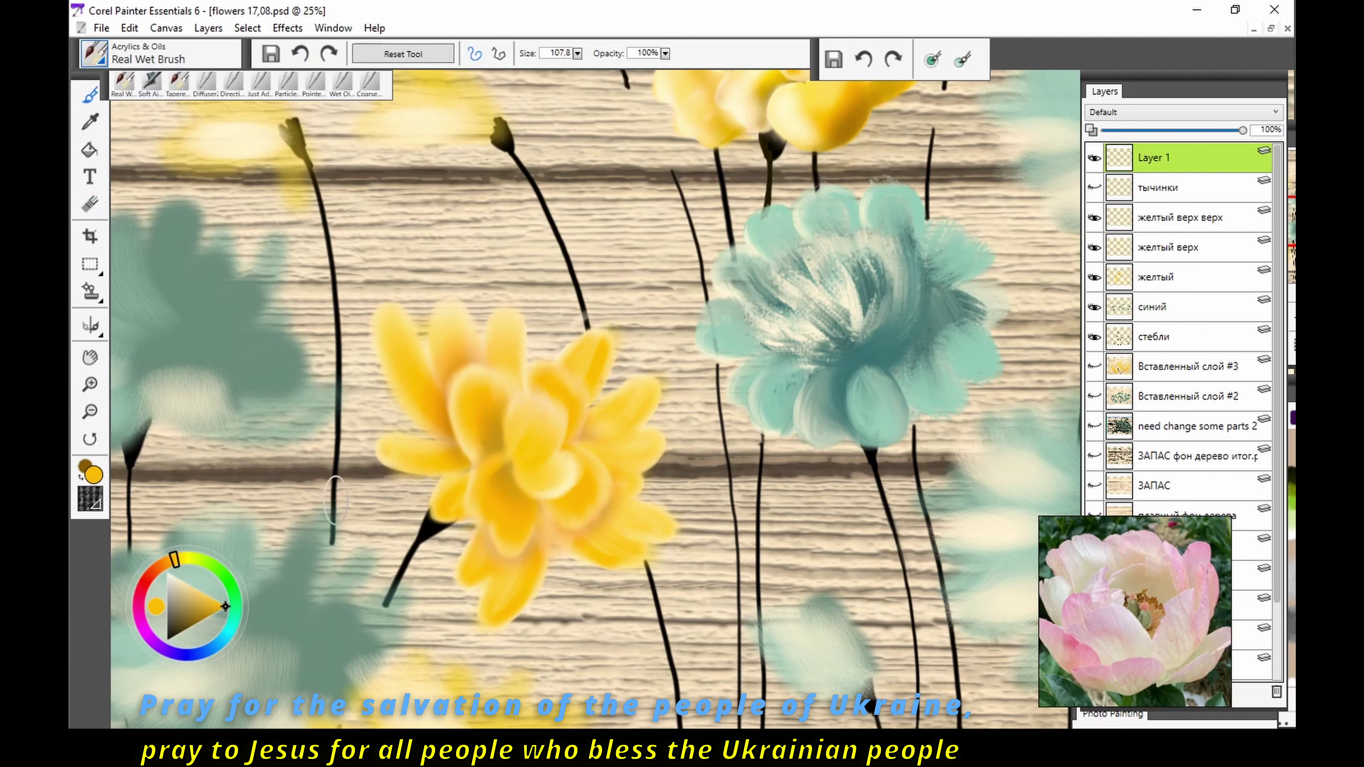
{"action": "left_click", "coordinate": [1168, 247]}
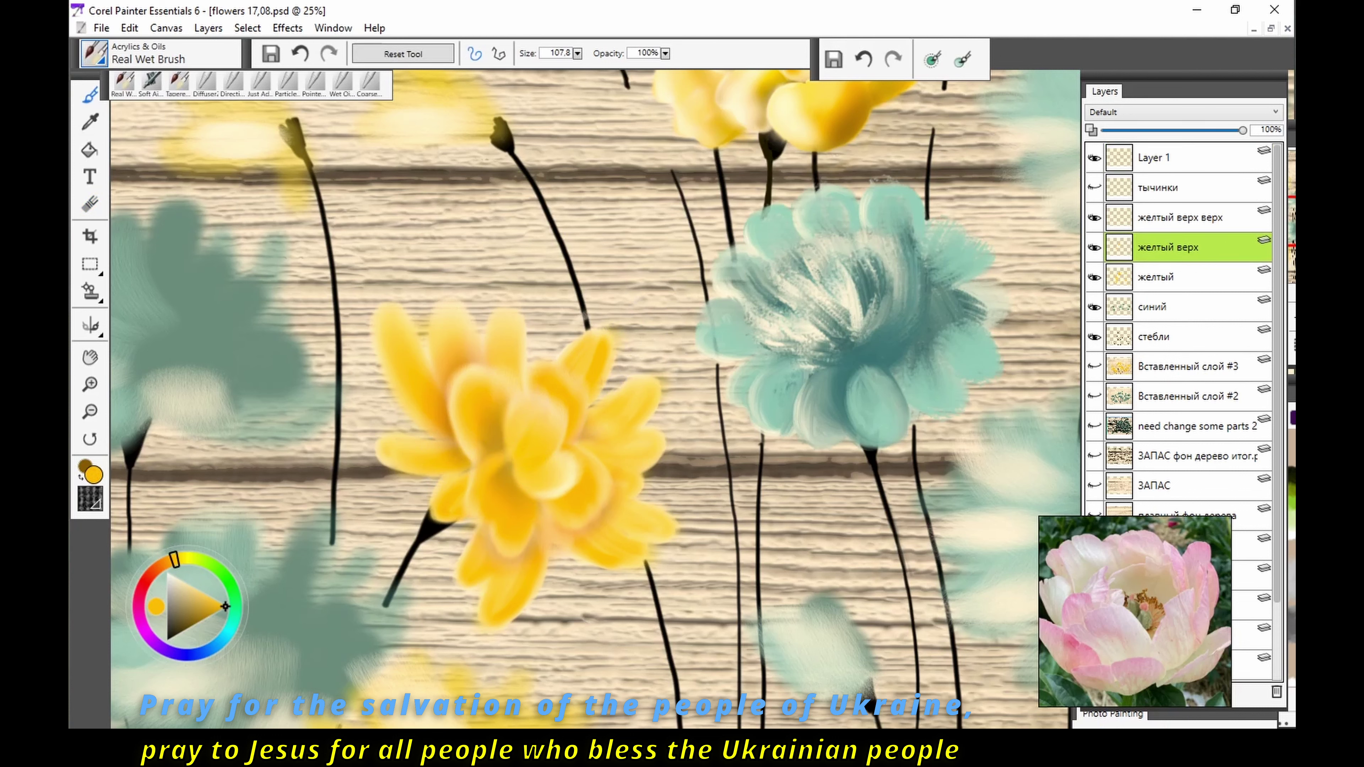
{"action": "left_click", "coordinate": [178, 82]}
{"action": "left_click", "coordinate": [484, 476], "text": "alt"}
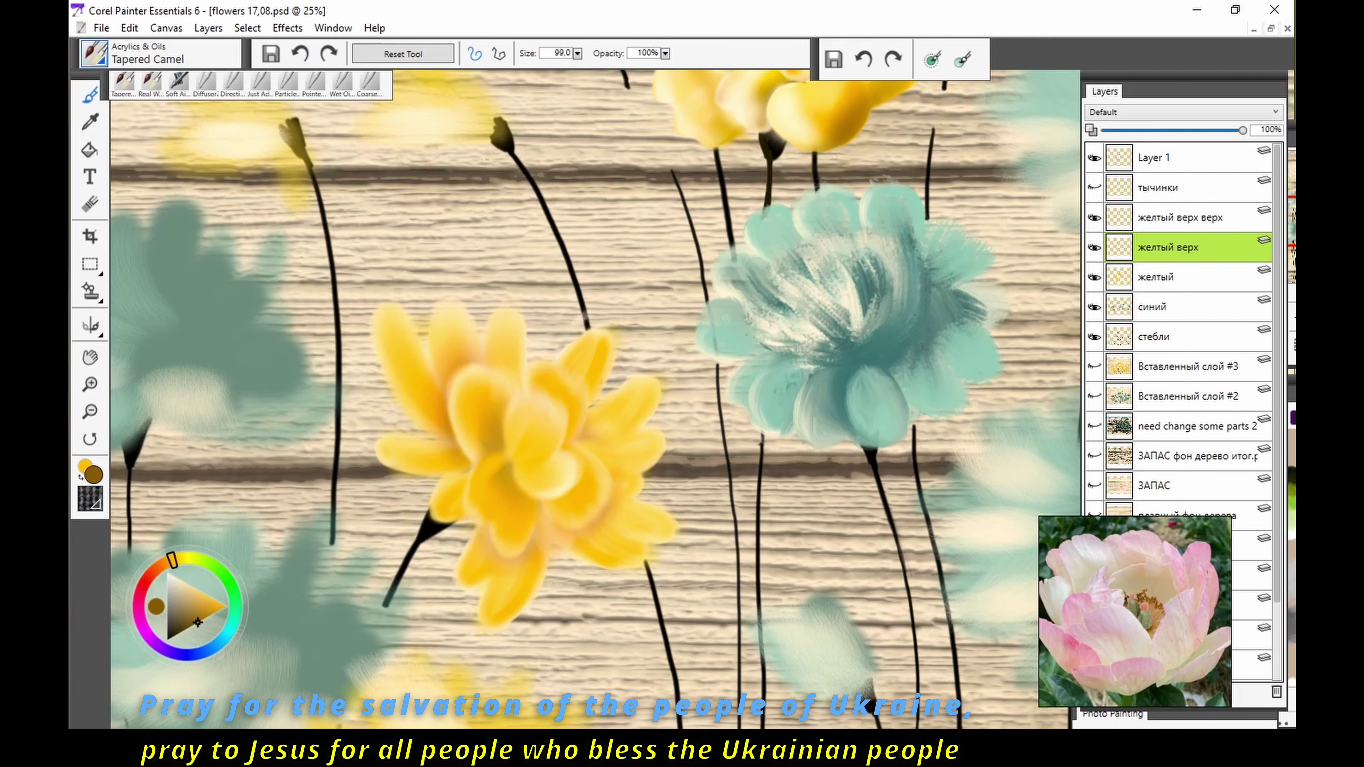
{"action": "key", "text": "shift+s"}
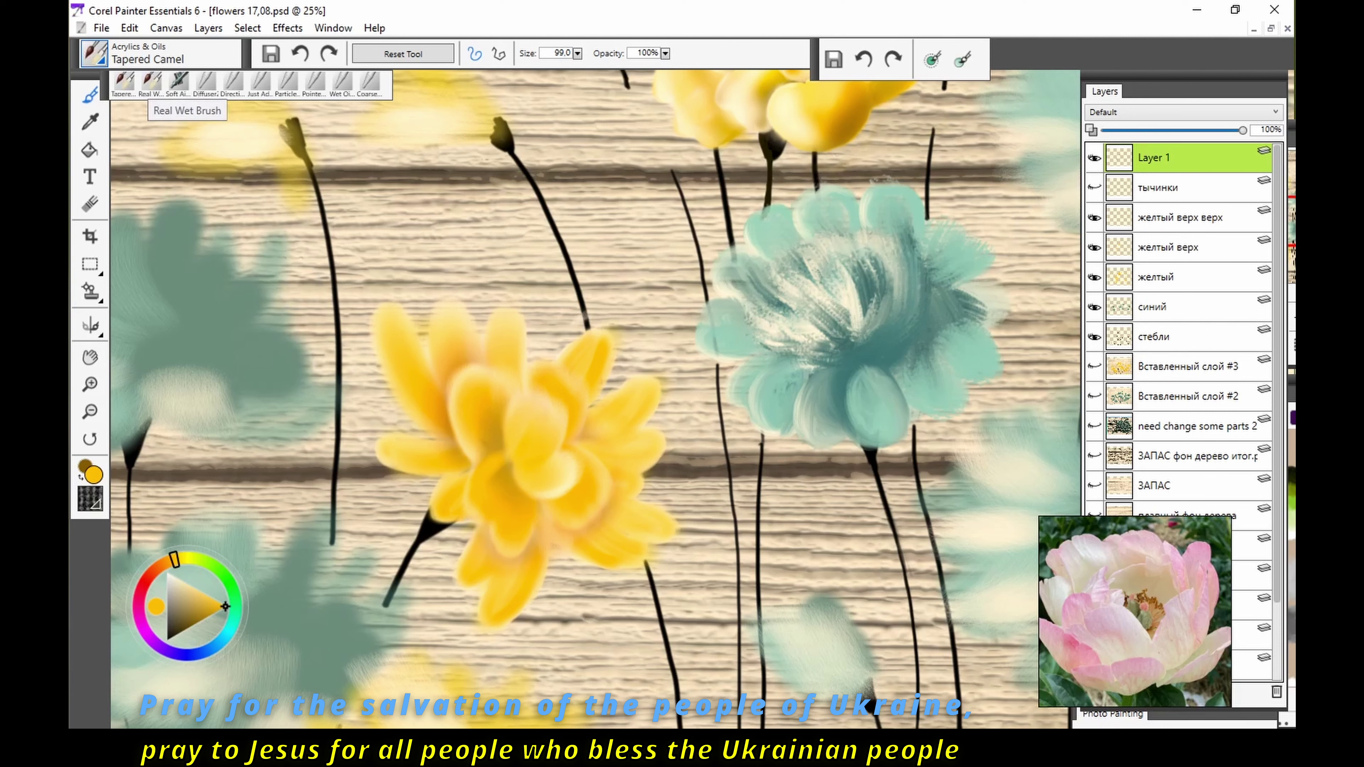
{"action": "left_click", "coordinate": [152, 82]}
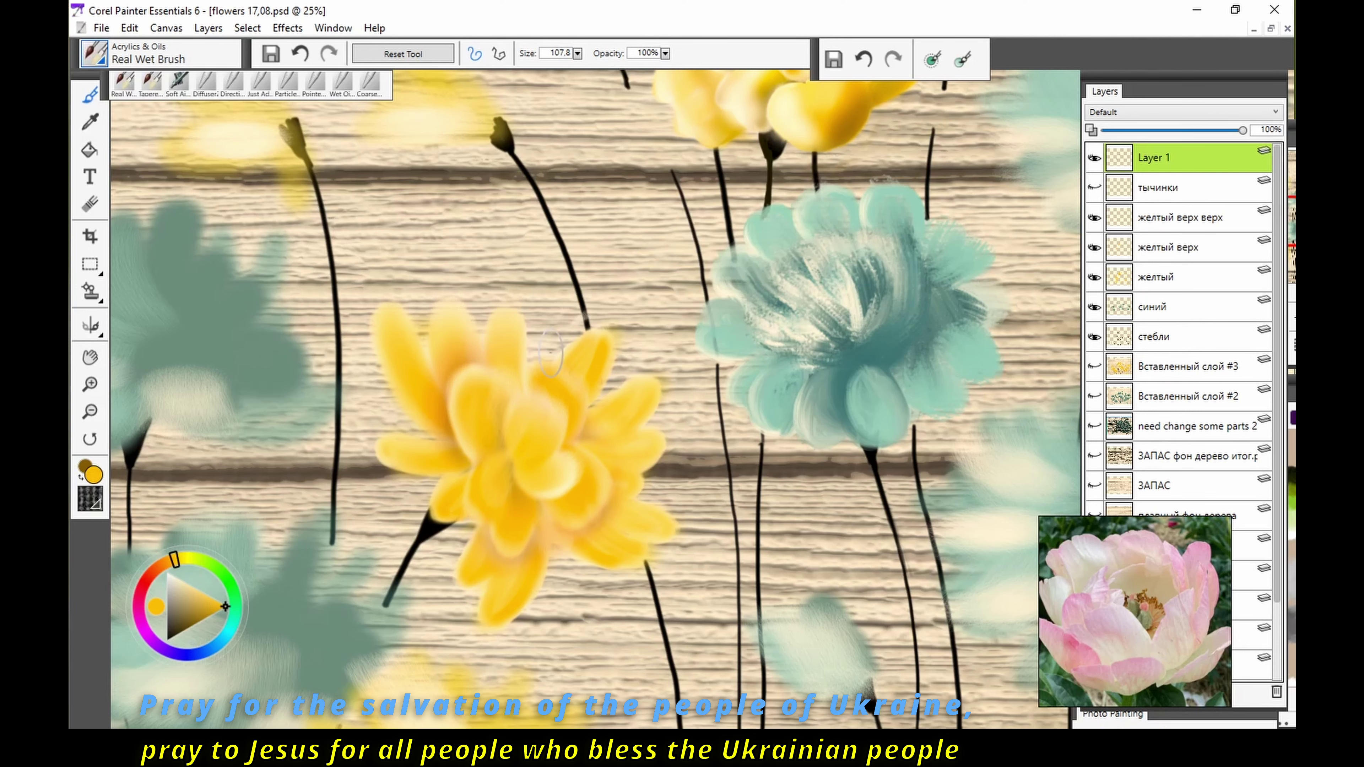
Step: Paint orange into the yellow flower's centre
{"action": "scroll", "coordinate": [551, 352], "scroll_direction": "down", "scroll_amount": 1}
{"action": "scroll", "coordinate": [551, 352], "scroll_direction": "down", "scroll_amount": 1}
{"action": "scroll", "coordinate": [550, 352], "scroll_direction": "down", "scroll_amount": 1}
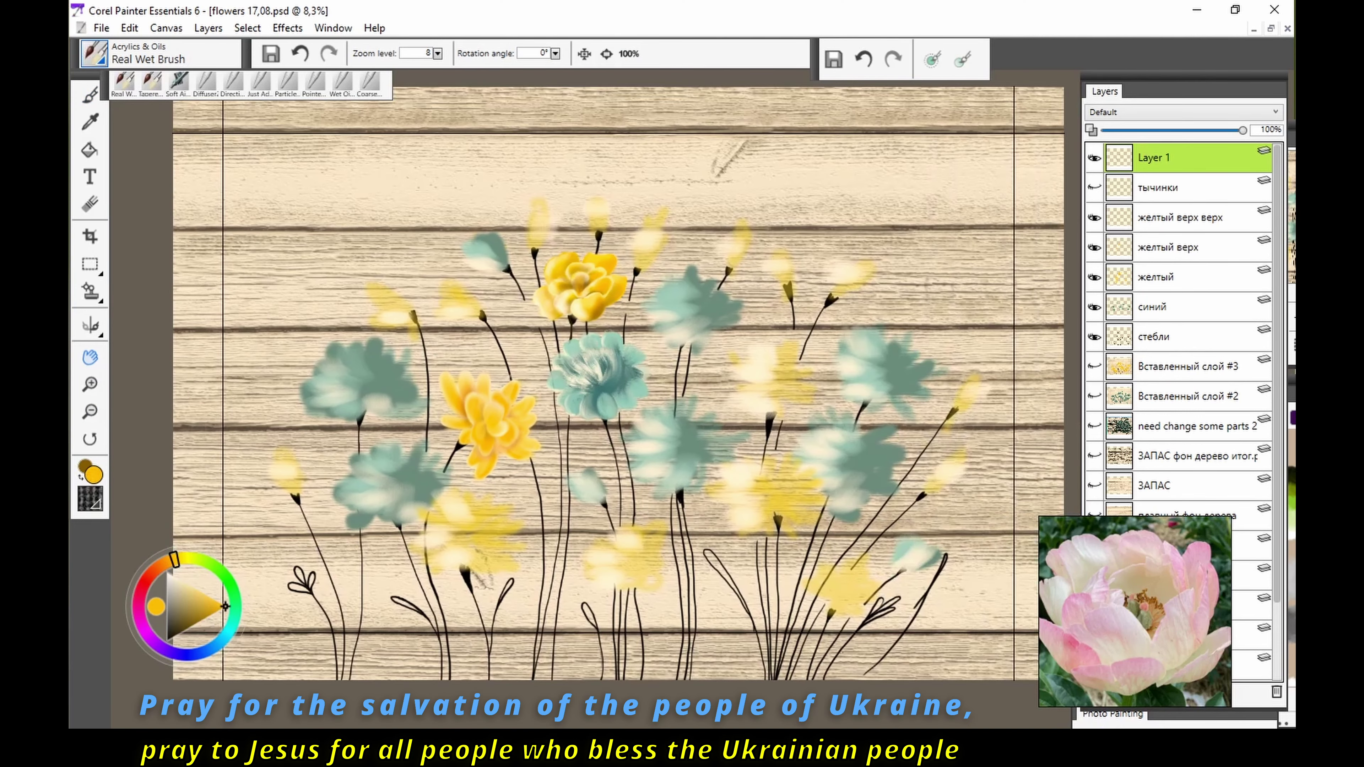
{"action": "scroll", "coordinate": [618, 398], "scroll_direction": "up", "scroll_amount": 2}
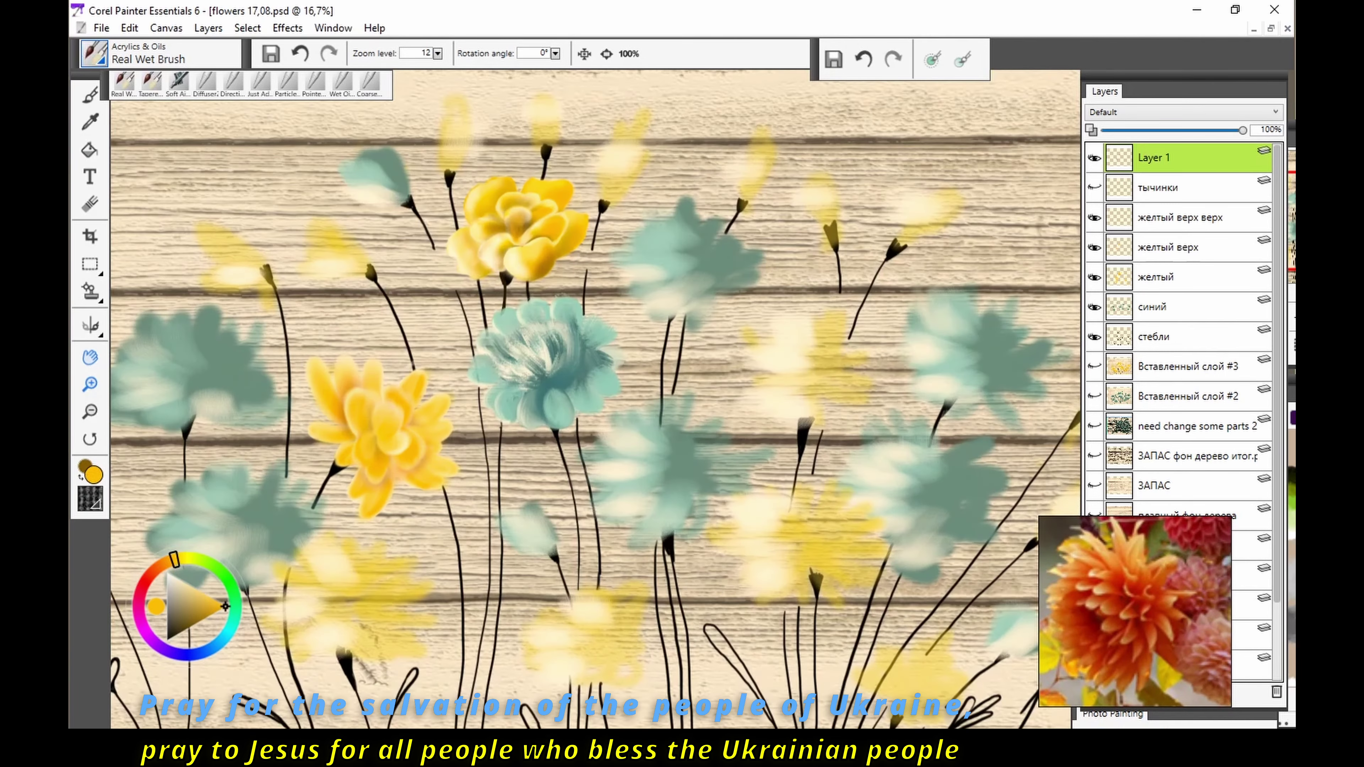
{"action": "scroll", "coordinate": [618, 398], "scroll_direction": "up", "scroll_amount": 1}
{"action": "key", "text": "b"}
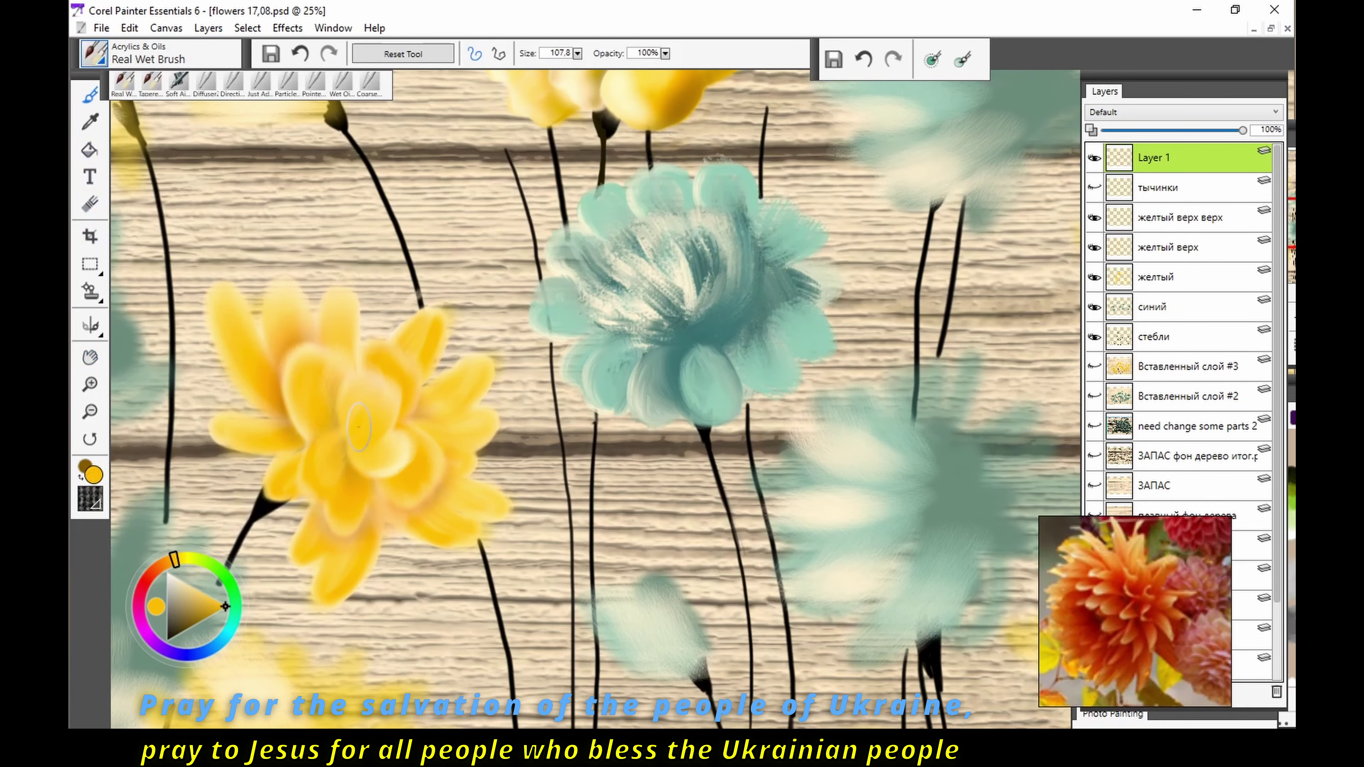
{"action": "mouse_move", "coordinate": [370, 411]}
{"action": "left_mouse_down"}
{"action": "mouse_move", "coordinate": [358, 431]}
{"action": "mouse_move", "coordinate": [383, 387]}
{"action": "left_mouse_up"}
{"action": "key", "text": "l"}
{"action": "key", "text": "b"}
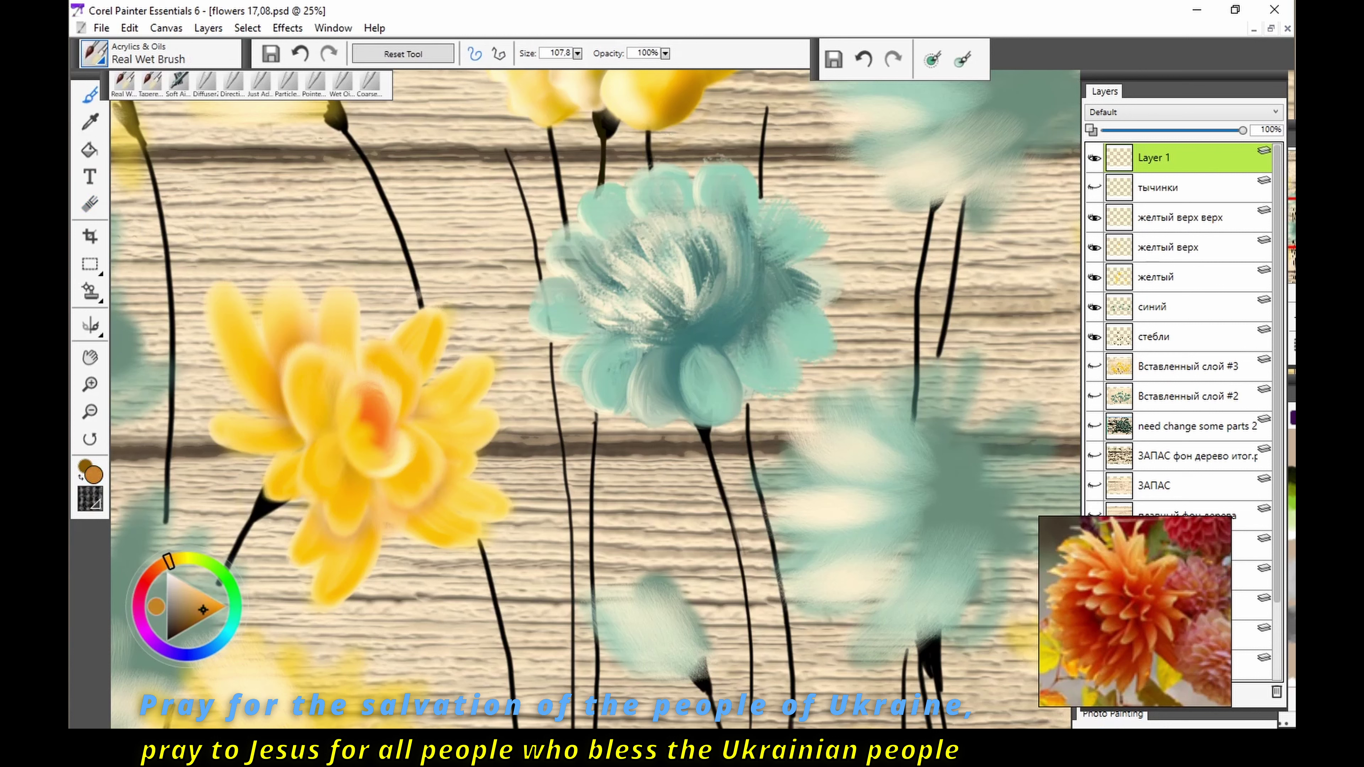
Step: Smudge the orange centre into the petals, then zoom out to the whole painting
{"action": "key", "text": "l"}
{"action": "left_click_drag", "start_coordinate": [373, 398], "coordinate": [392, 446]}
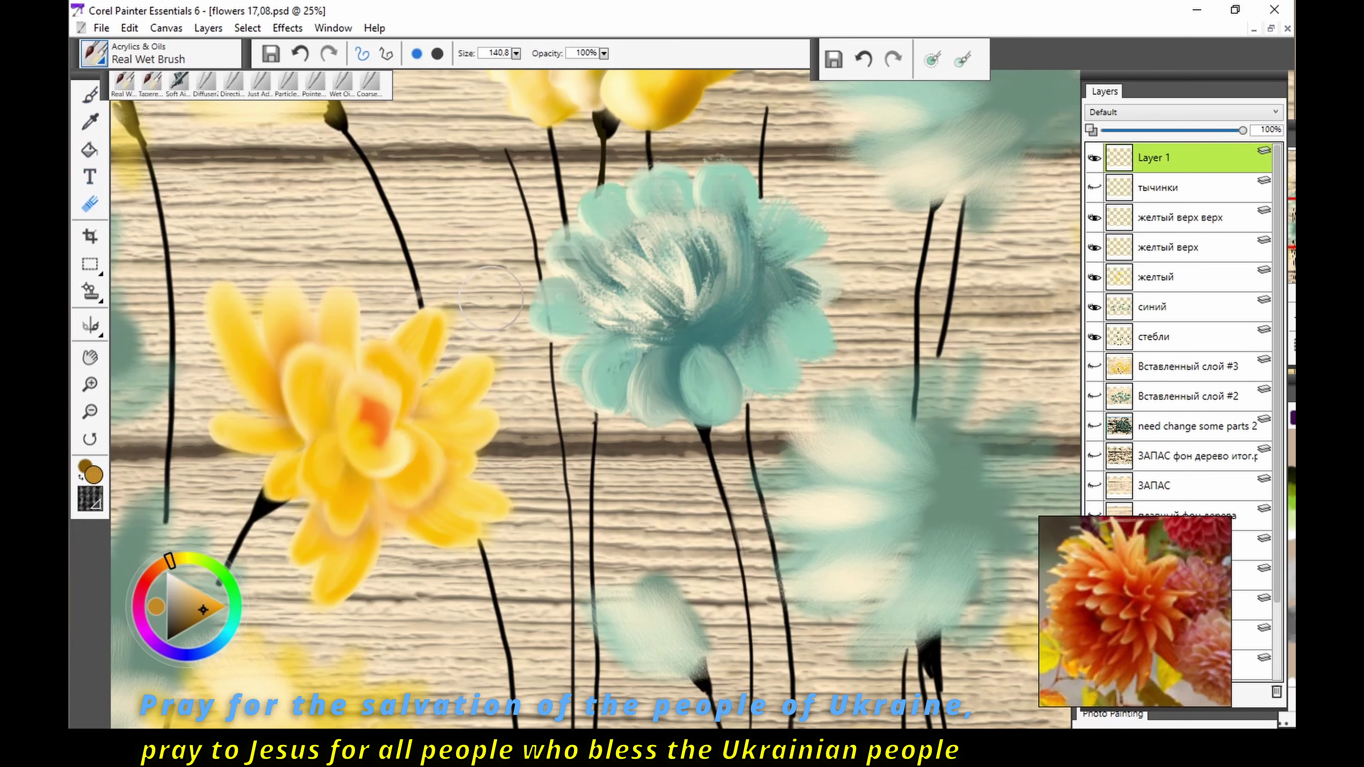
{"action": "key", "text": "b"}
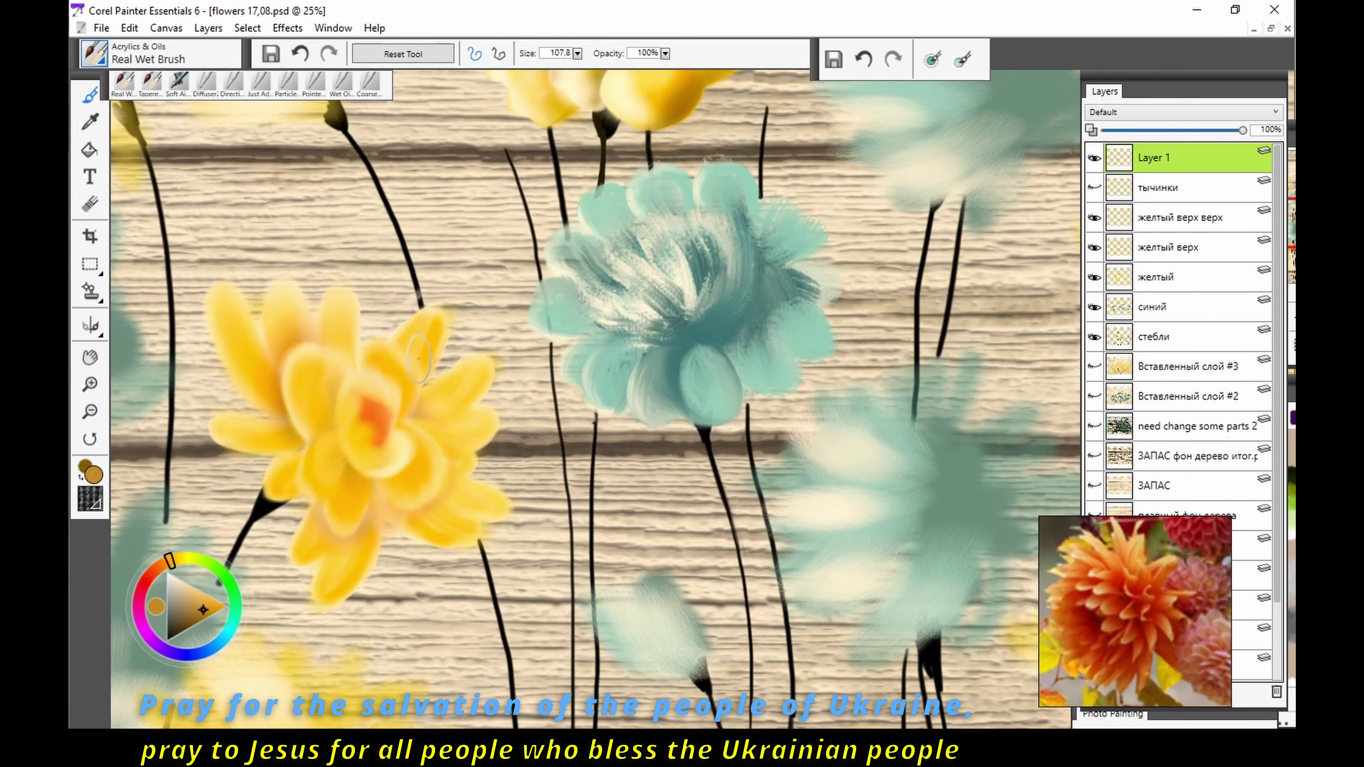
{"action": "left_click_drag", "start_coordinate": [418, 379], "coordinate": [456, 435]}
{"action": "key", "text": "ctrl+z"}
{"action": "key", "text": "ctrl+y"}
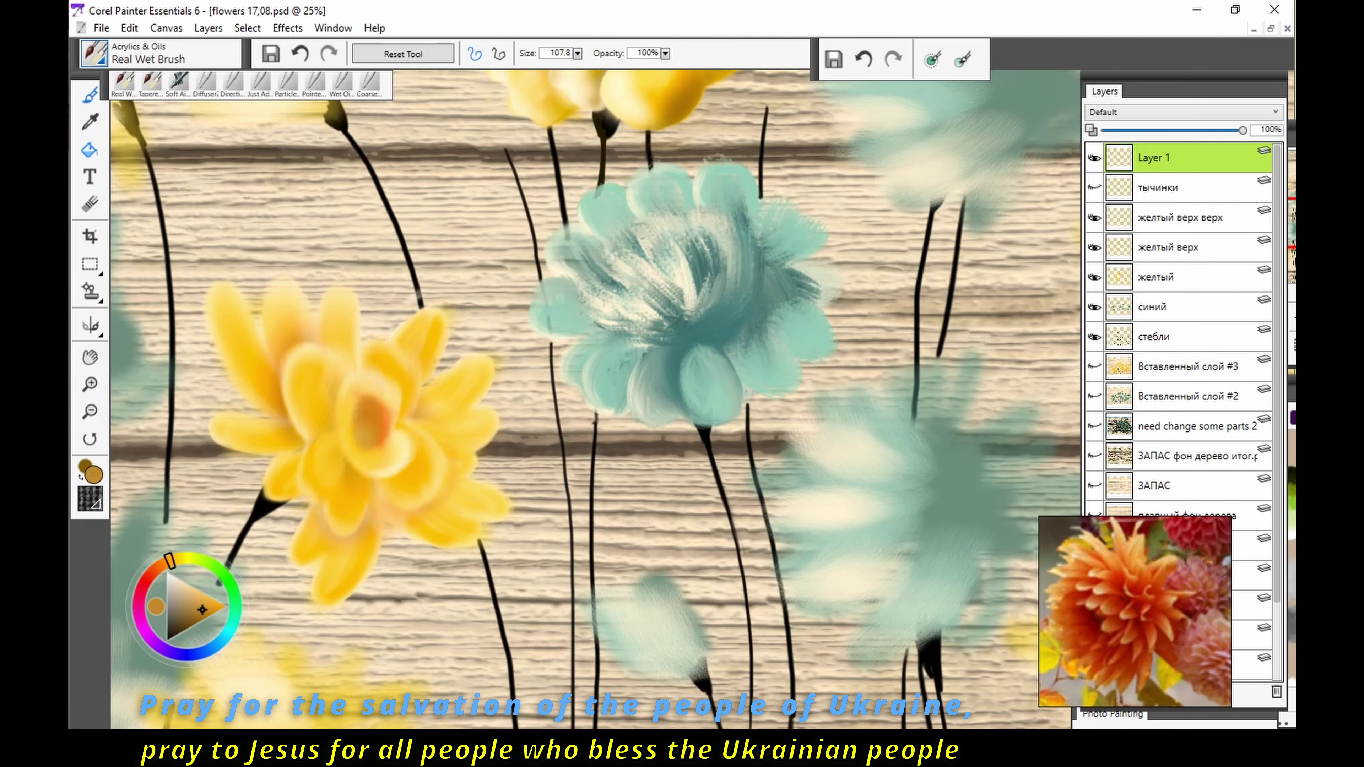
{"action": "key", "text": "j"}
{"action": "left_click_drag", "start_coordinate": [370, 462], "coordinate": [384, 384]}
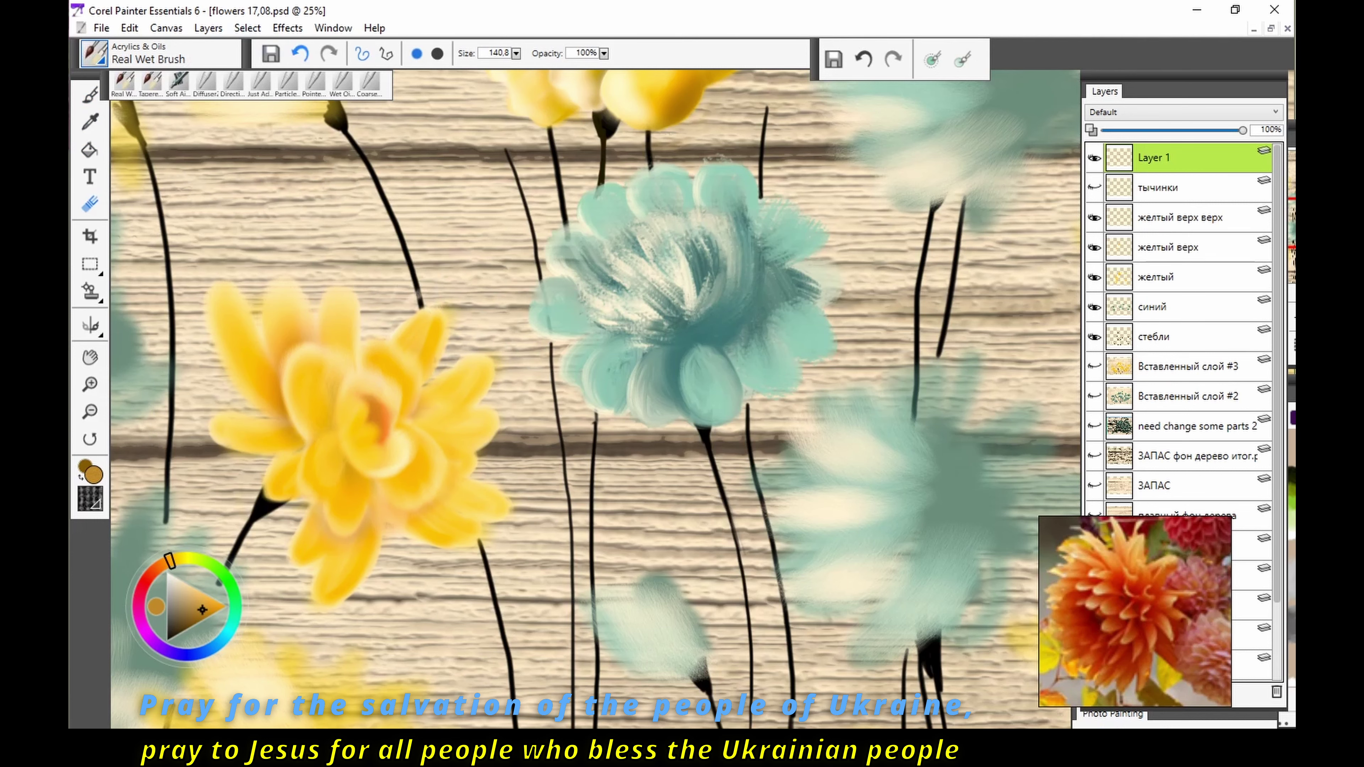
{"action": "key", "text": "ctrl+minus"}
{"action": "key", "text": "ctrl+minus"}
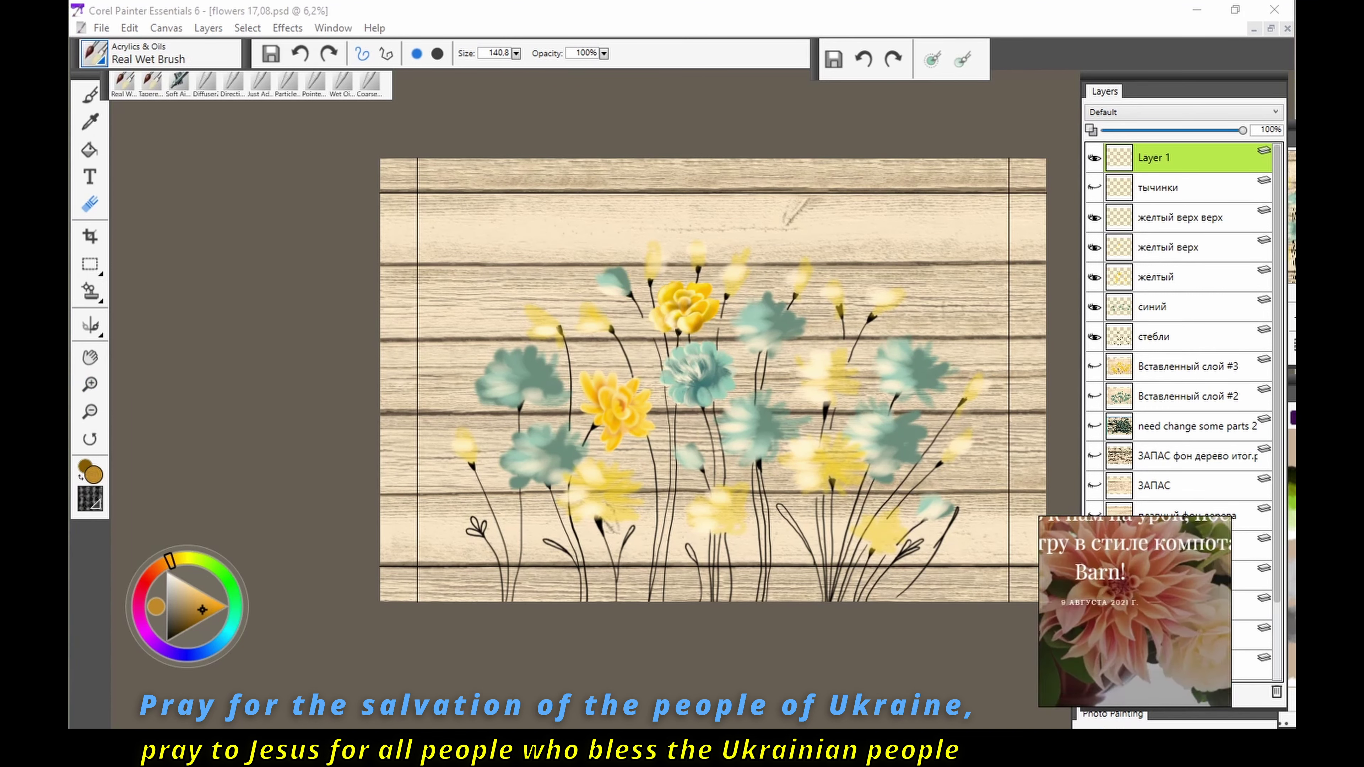
Step: Paint yellow petals on the lower-left flower with the Fine Camel brush
{"action": "scroll", "coordinate": [591, 377], "scroll_direction": "up", "scroll_amount": 1}
{"action": "scroll", "coordinate": [590, 376], "scroll_direction": "up", "scroll_amount": 1}
{"action": "scroll", "coordinate": [591, 377], "scroll_direction": "up", "scroll_amount": 1}
{"action": "scroll", "coordinate": [591, 376], "scroll_direction": "up", "scroll_amount": 1}
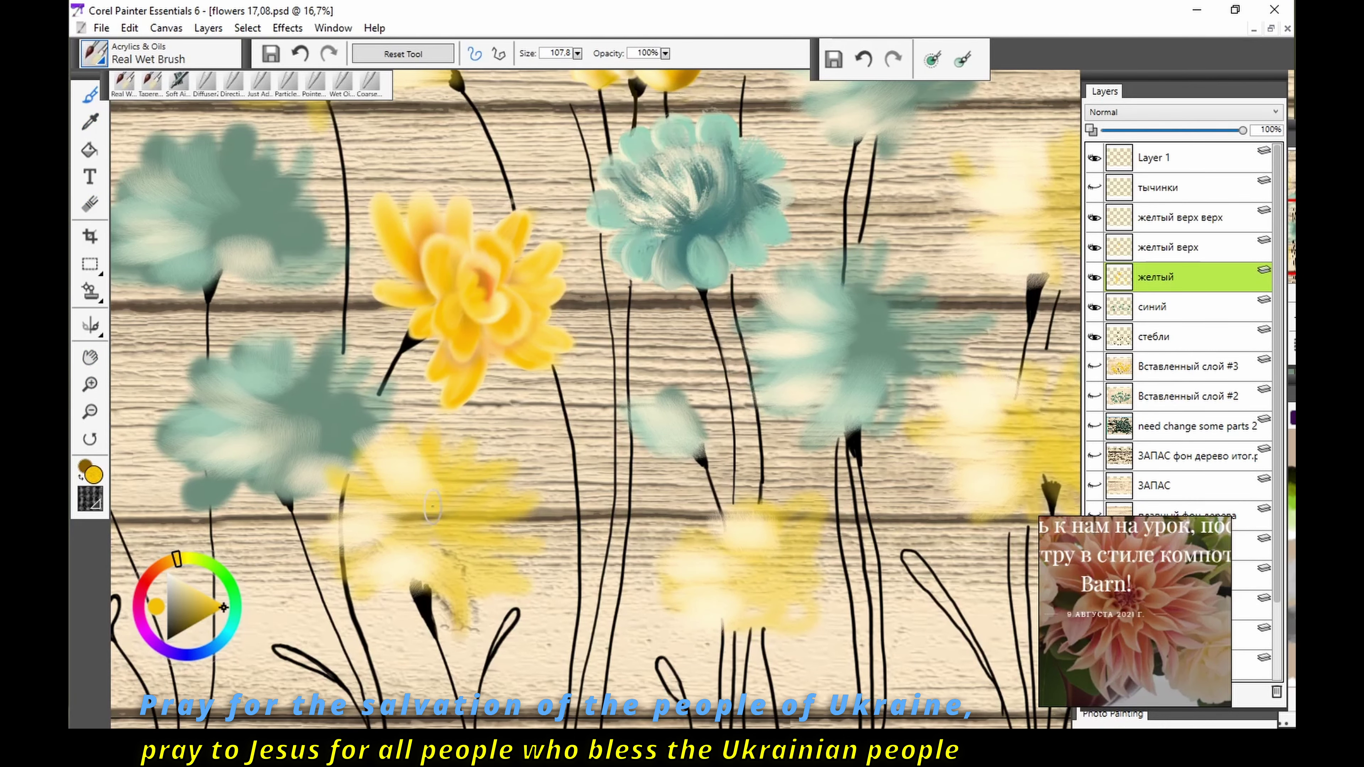
{"action": "left_click", "coordinate": [94, 53]}
{"action": "left_click", "coordinate": [301, 223]}
{"action": "mouse_move", "coordinate": [387, 440]}
{"action": "left_mouse_down"}
{"action": "mouse_move", "coordinate": [424, 473]}
{"action": "mouse_move", "coordinate": [500, 459]}
{"action": "mouse_move", "coordinate": [376, 503]}
{"action": "mouse_move", "coordinate": [333, 483]}
{"action": "mouse_move", "coordinate": [387, 581]}
{"action": "mouse_move", "coordinate": [430, 536]}
{"action": "mouse_move", "coordinate": [462, 613]}
{"action": "mouse_move", "coordinate": [532, 548]}
{"action": "mouse_move", "coordinate": [489, 522]}
{"action": "left_mouse_up"}
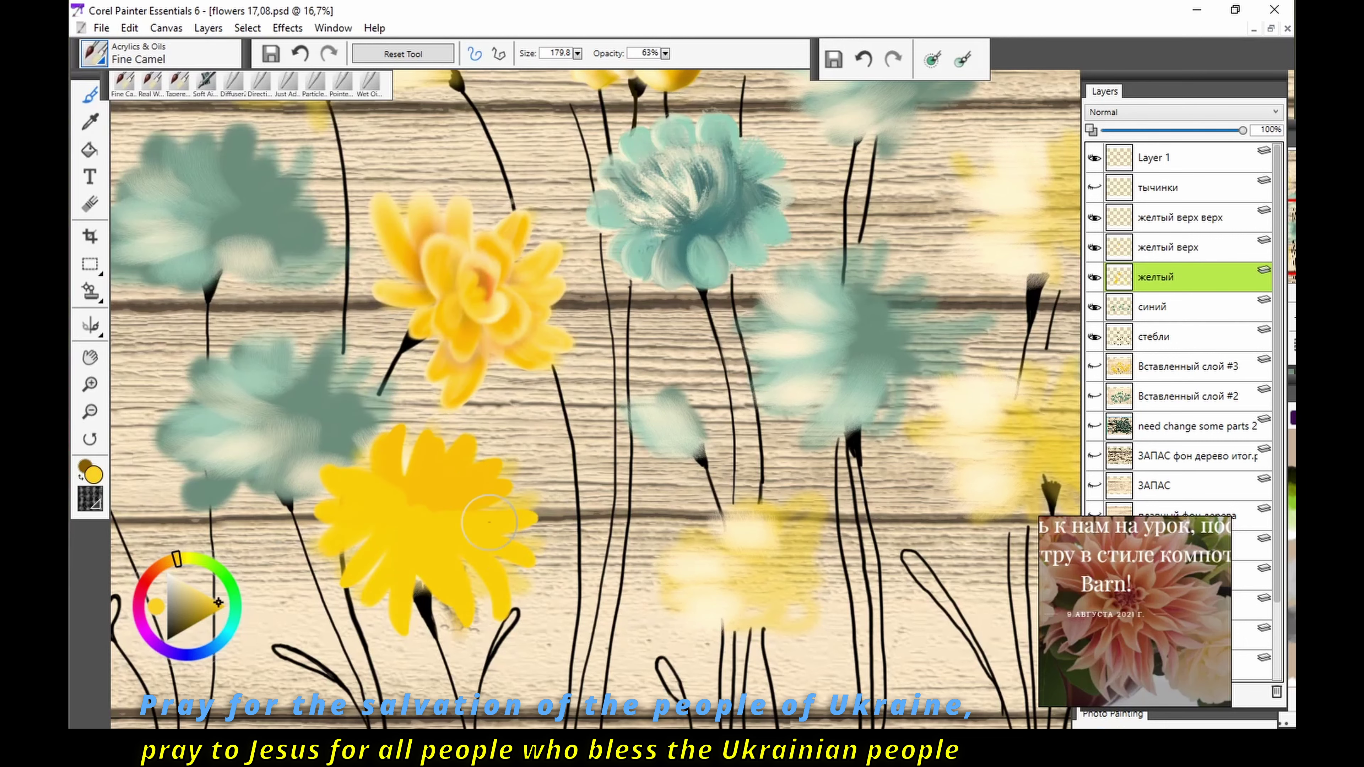
Step: Add pale cream petal strokes on the lower yellow flower, trying one on Layer 1
{"action": "left_click", "coordinate": [176, 578]}
{"action": "left_click_drag", "start_coordinate": [401, 529], "coordinate": [350, 570]}
{"action": "mouse_move", "coordinate": [378, 511]}
{"action": "left_mouse_down"}
{"action": "mouse_move", "coordinate": [316, 513]}
{"action": "mouse_move", "coordinate": [330, 472]}
{"action": "left_mouse_up"}
{"action": "left_click_drag", "start_coordinate": [385, 429], "coordinate": [402, 498]}
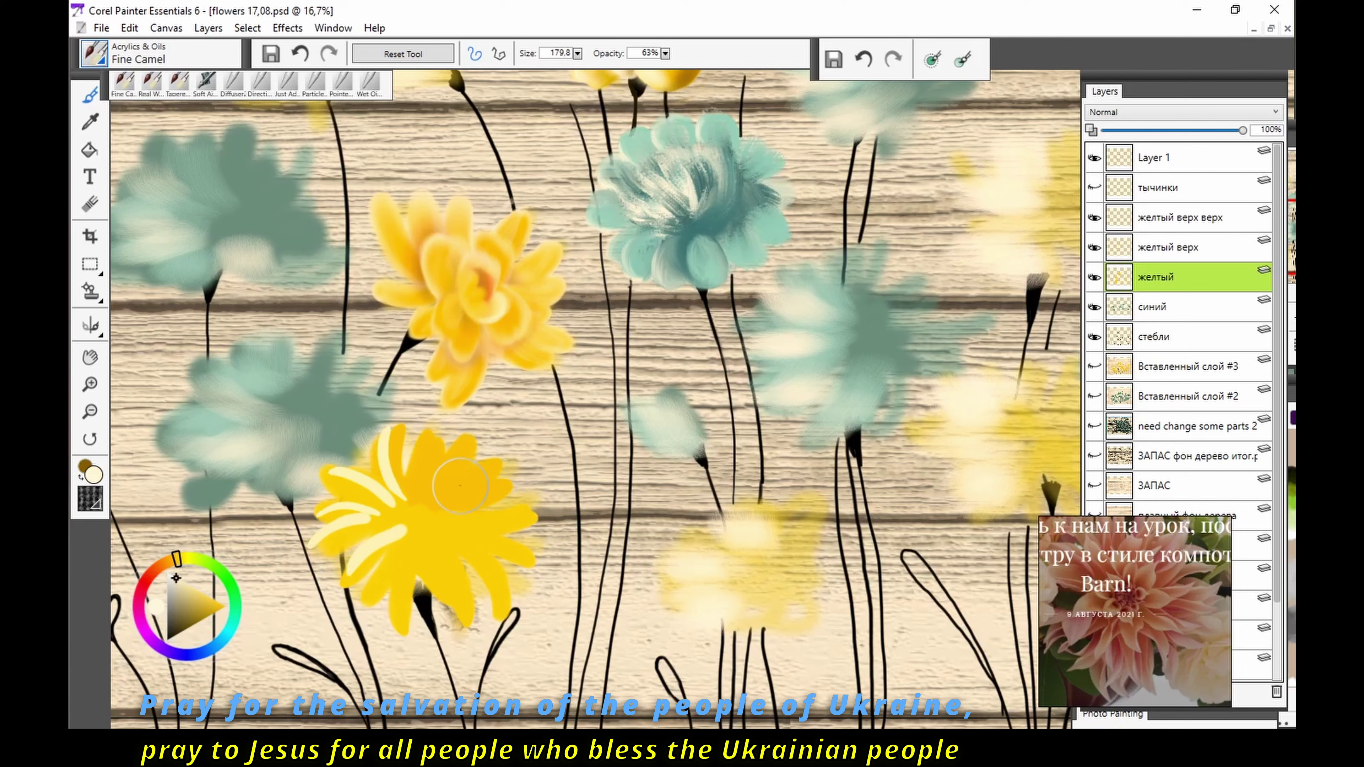
{"action": "left_click_drag", "start_coordinate": [433, 430], "coordinate": [417, 519]}
{"action": "left_click", "coordinate": [1181, 217]}
{"action": "left_click", "coordinate": [1182, 157]}
{"action": "left_click_drag", "start_coordinate": [470, 268], "coordinate": [480, 301]}
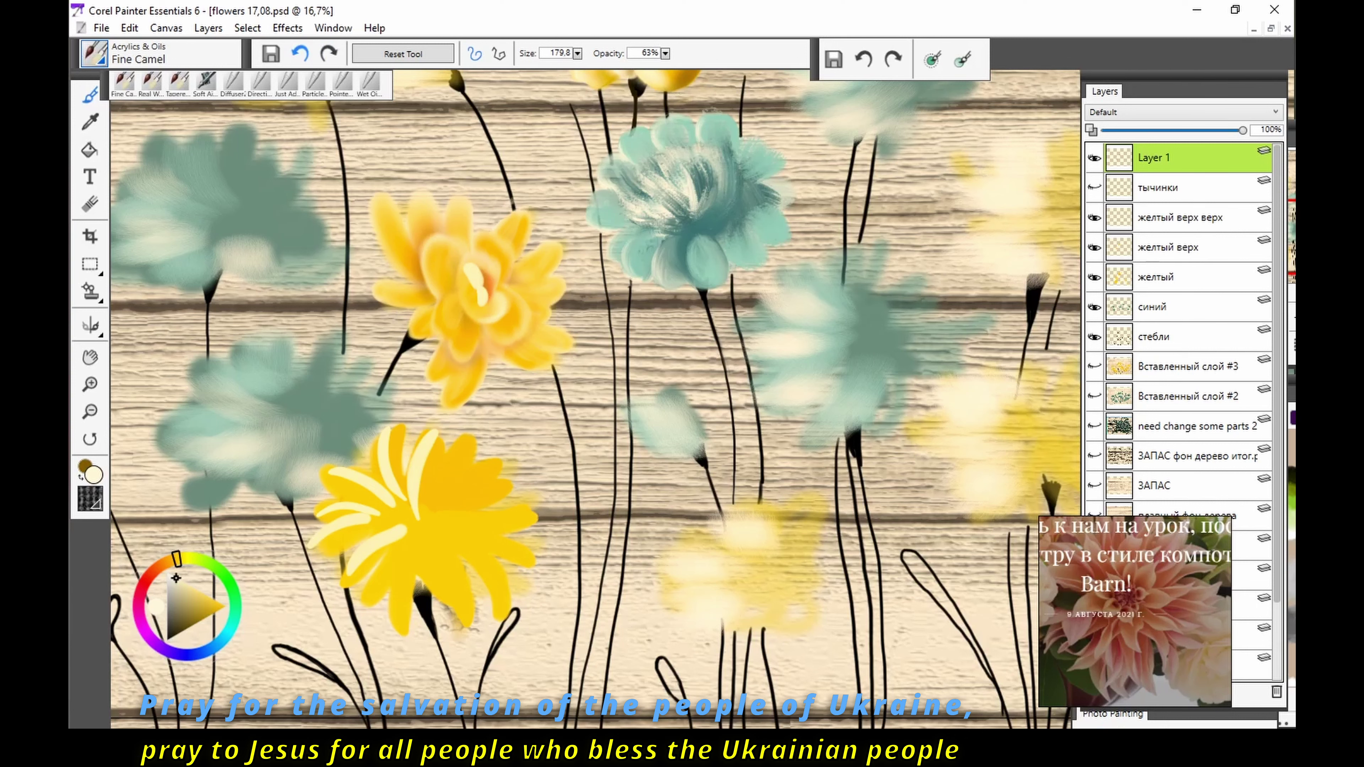
{"action": "key", "text": "ctrl+z"}
{"action": "key", "text": "ctrl+z"}
{"action": "key", "text": "ctrl+z"}
Step: Confirm a layer named плавный and add a new top layer named белый
{"action": "type", "text": "плавный"}
{"action": "key", "text": "Return"}
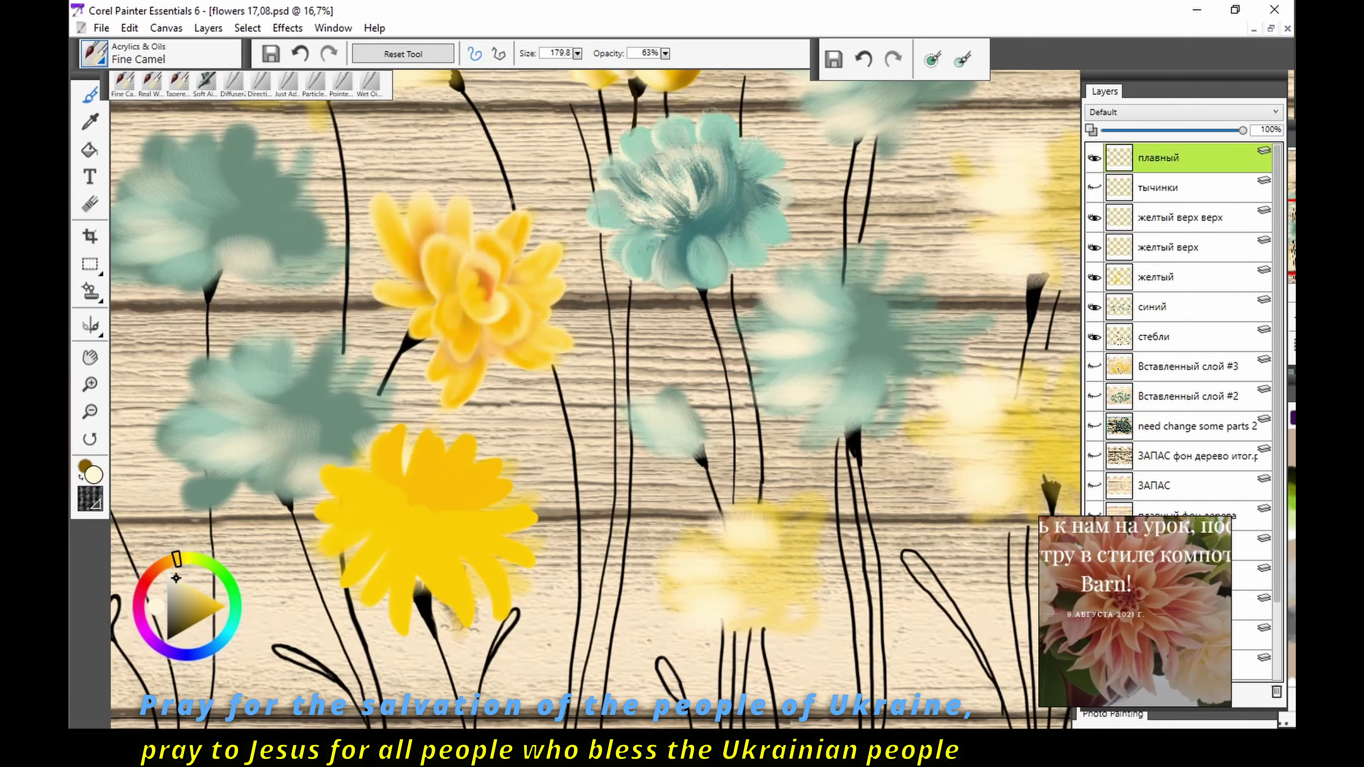
{"action": "key", "text": "ctrl+shift+n"}
{"action": "double_click", "coordinate": [1154, 158]}
{"action": "type", "text": "белый"}
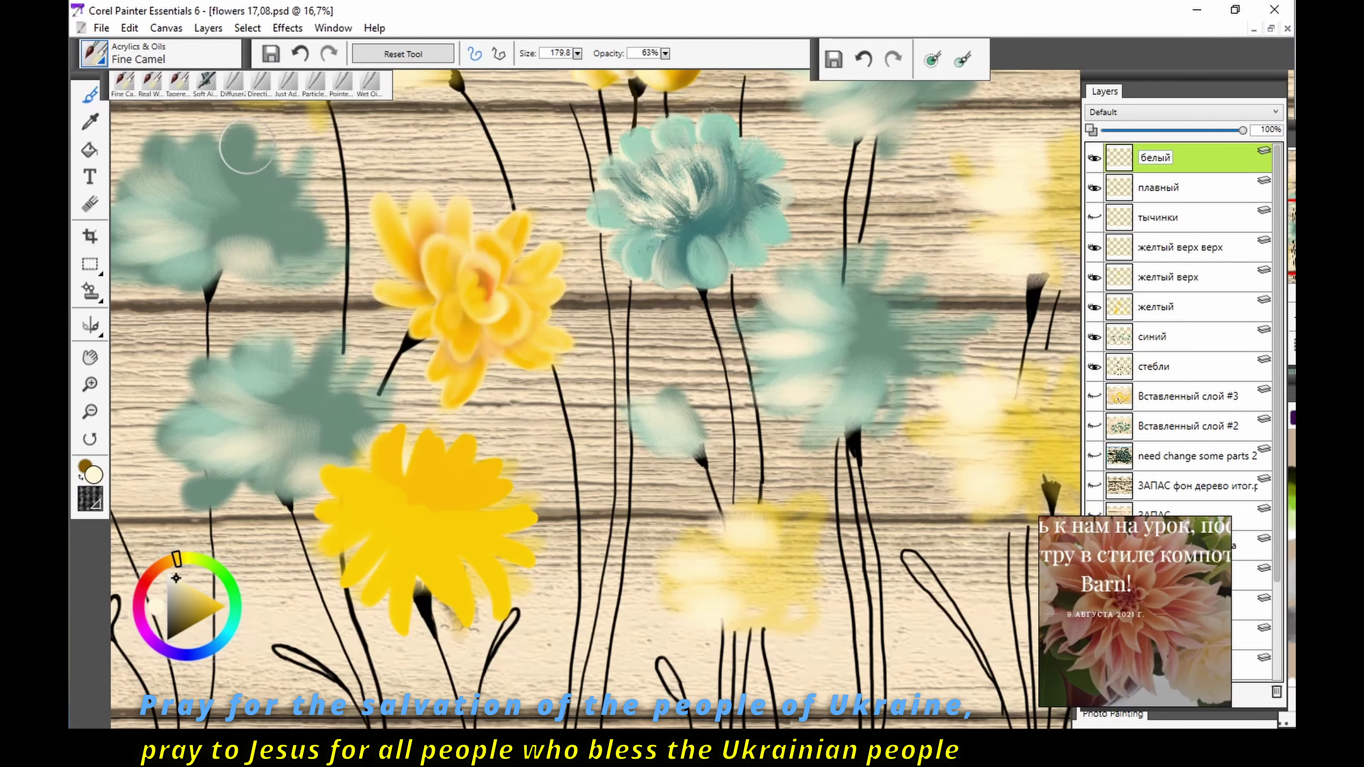
{"action": "key", "text": "ctrl+plus"}
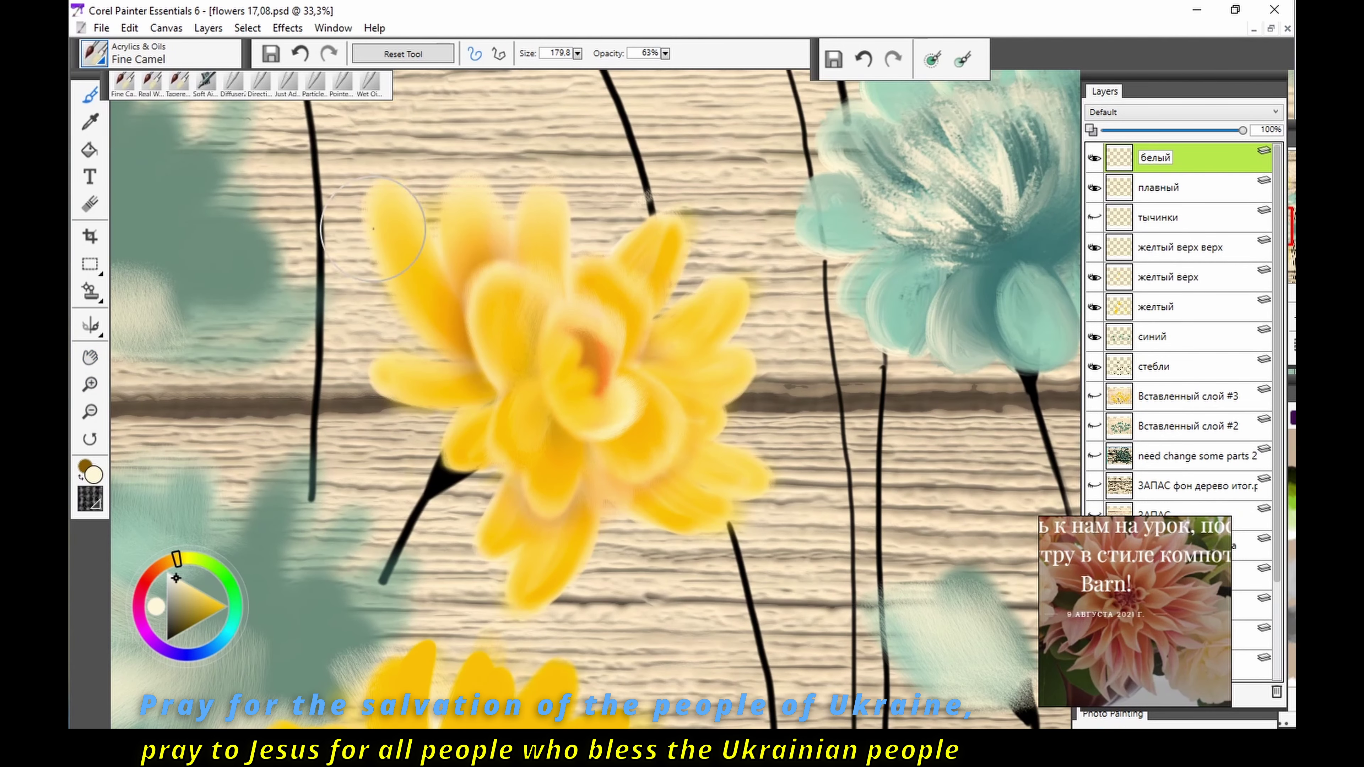
Step: Paint thin cream highlights along the upper flower's left and lower-left petals
{"action": "mouse_move", "coordinate": [376, 188]}
{"action": "left_mouse_down"}
{"action": "mouse_move", "coordinate": [388, 279]}
{"action": "mouse_move", "coordinate": [419, 330]}
{"action": "left_mouse_up"}
{"action": "key", "text": "["}
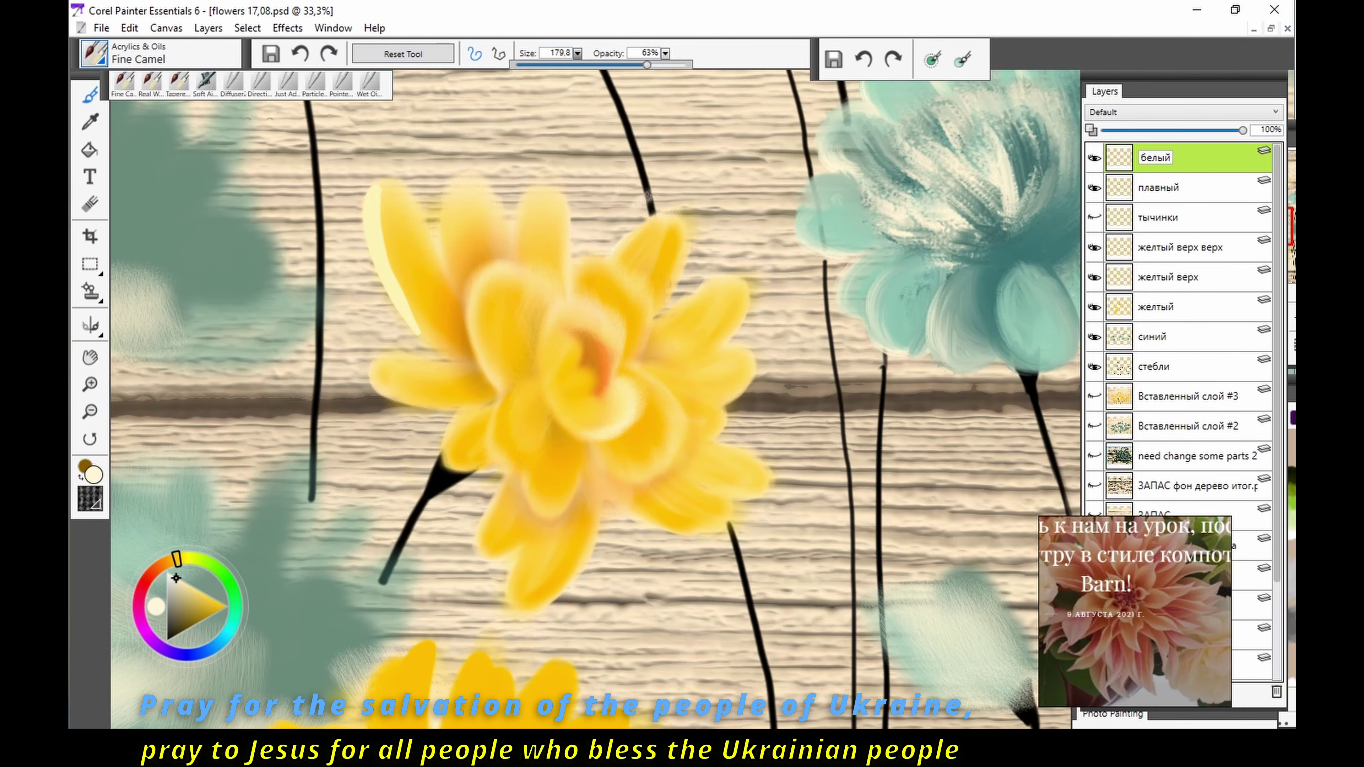
{"action": "left_click_drag", "start_coordinate": [448, 183], "coordinate": [461, 293]}
{"action": "mouse_move", "coordinate": [530, 193]}
{"action": "left_mouse_down"}
{"action": "mouse_move", "coordinate": [501, 388]}
{"action": "mouse_move", "coordinate": [570, 338]}
{"action": "left_mouse_up"}
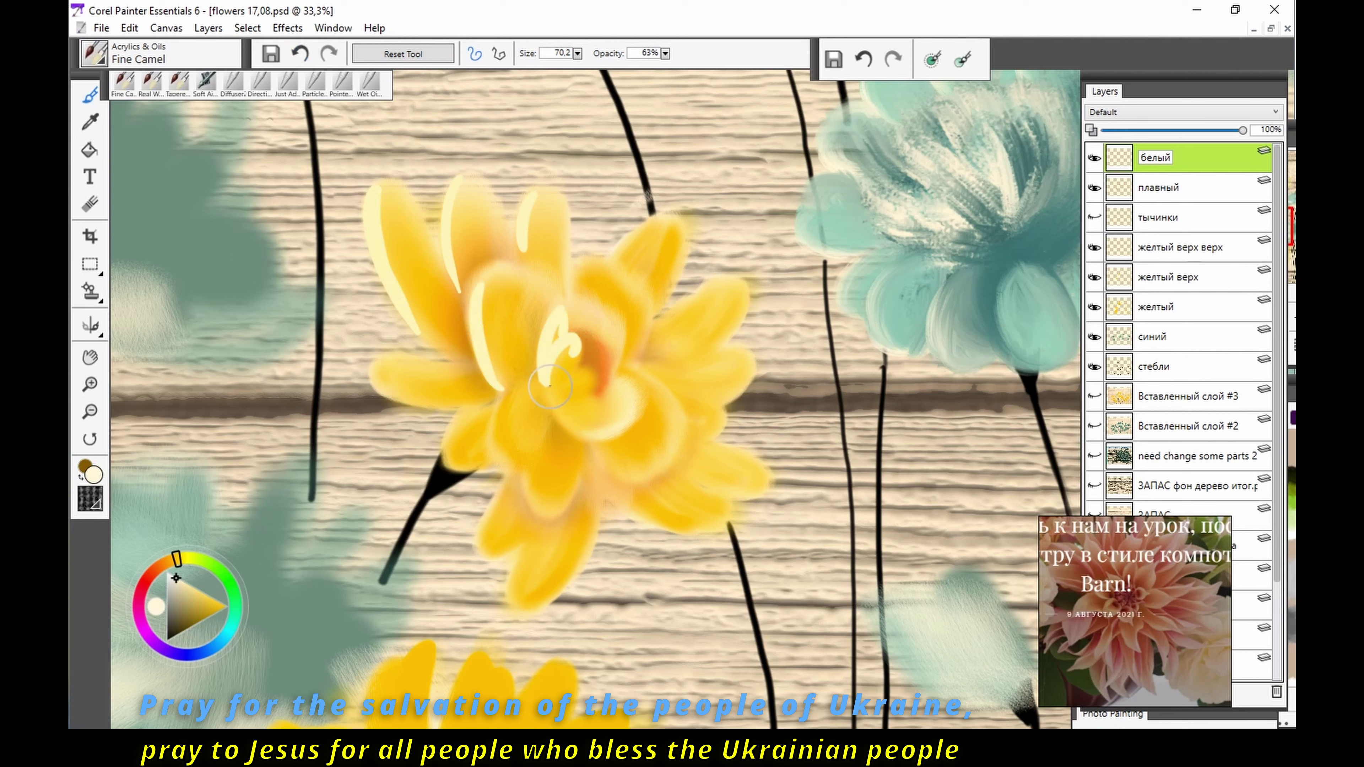
{"action": "left_click", "coordinate": [301, 53]}
{"action": "left_click", "coordinate": [301, 54]}
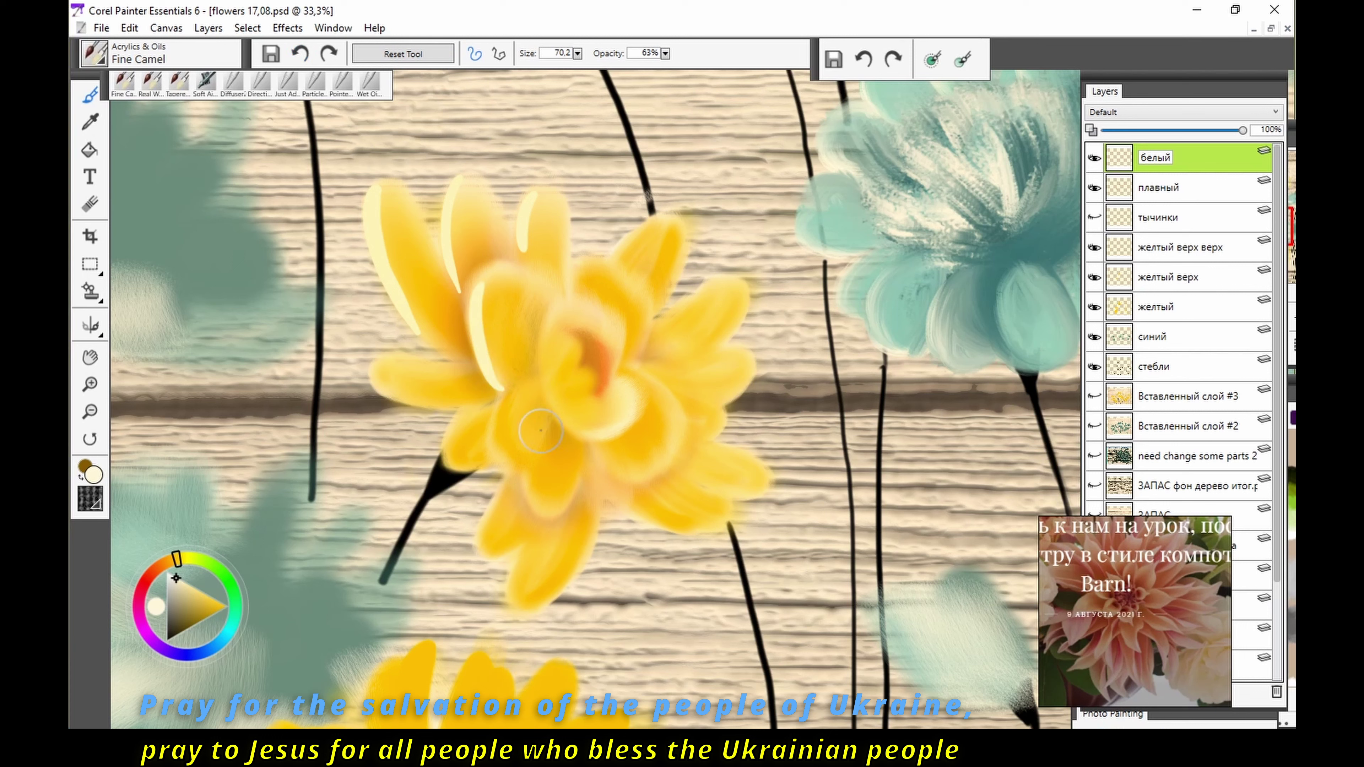
{"action": "left_click_drag", "start_coordinate": [489, 417], "coordinate": [509, 474]}
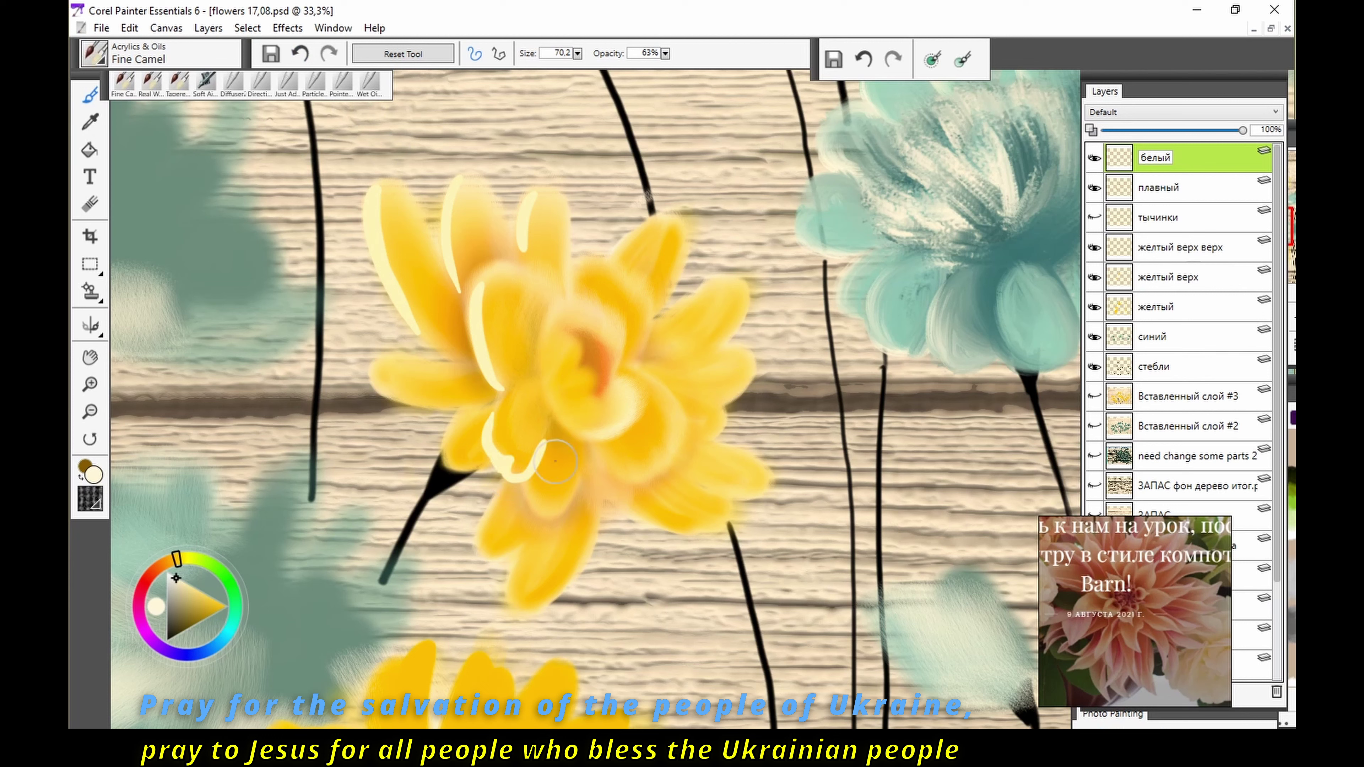
{"action": "left_click_drag", "start_coordinate": [430, 366], "coordinate": [371, 384]}
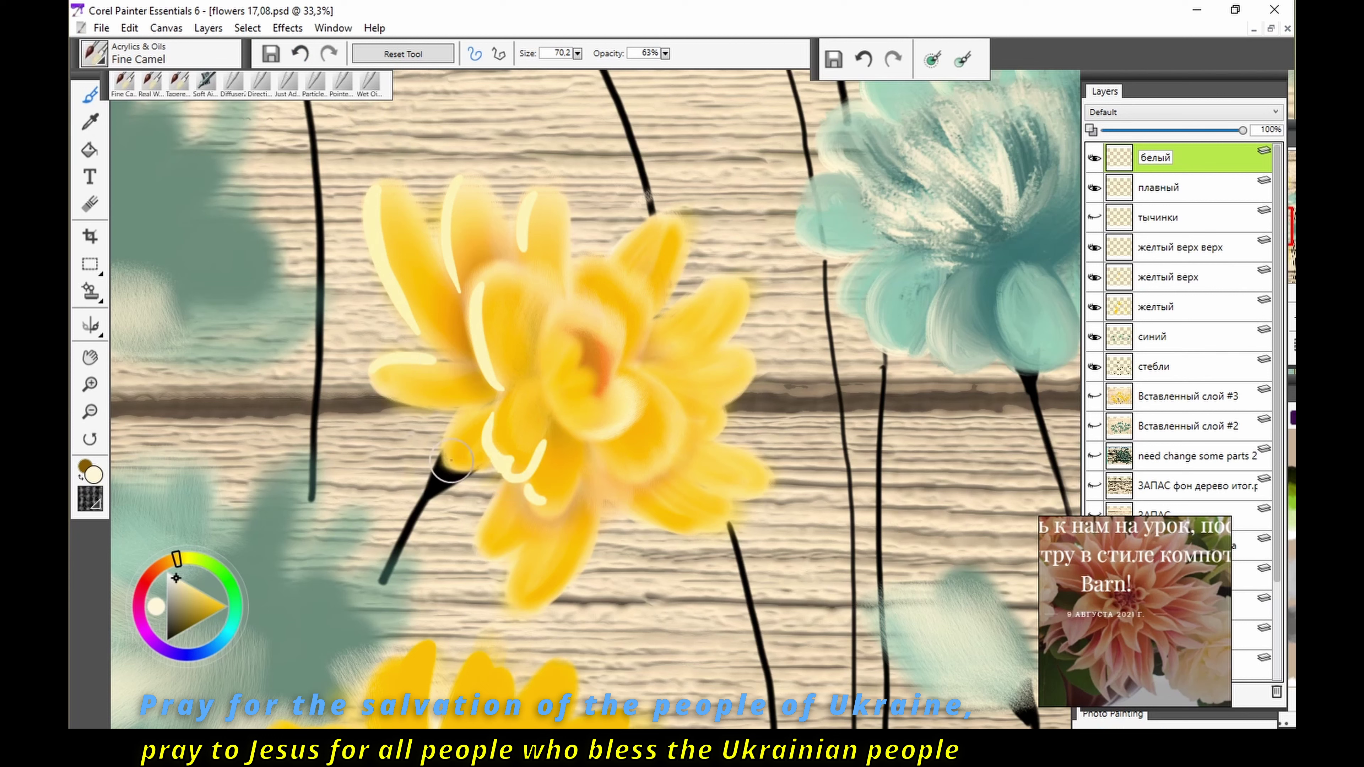
{"action": "left_click_drag", "start_coordinate": [457, 408], "coordinate": [446, 463]}
Step: Add cream highlights near the centre and upper-right petal edge, keeping cream as the colour
{"action": "left_click_drag", "start_coordinate": [500, 483], "coordinate": [483, 548]}
{"action": "left_click_drag", "start_coordinate": [661, 218], "coordinate": [623, 255]}
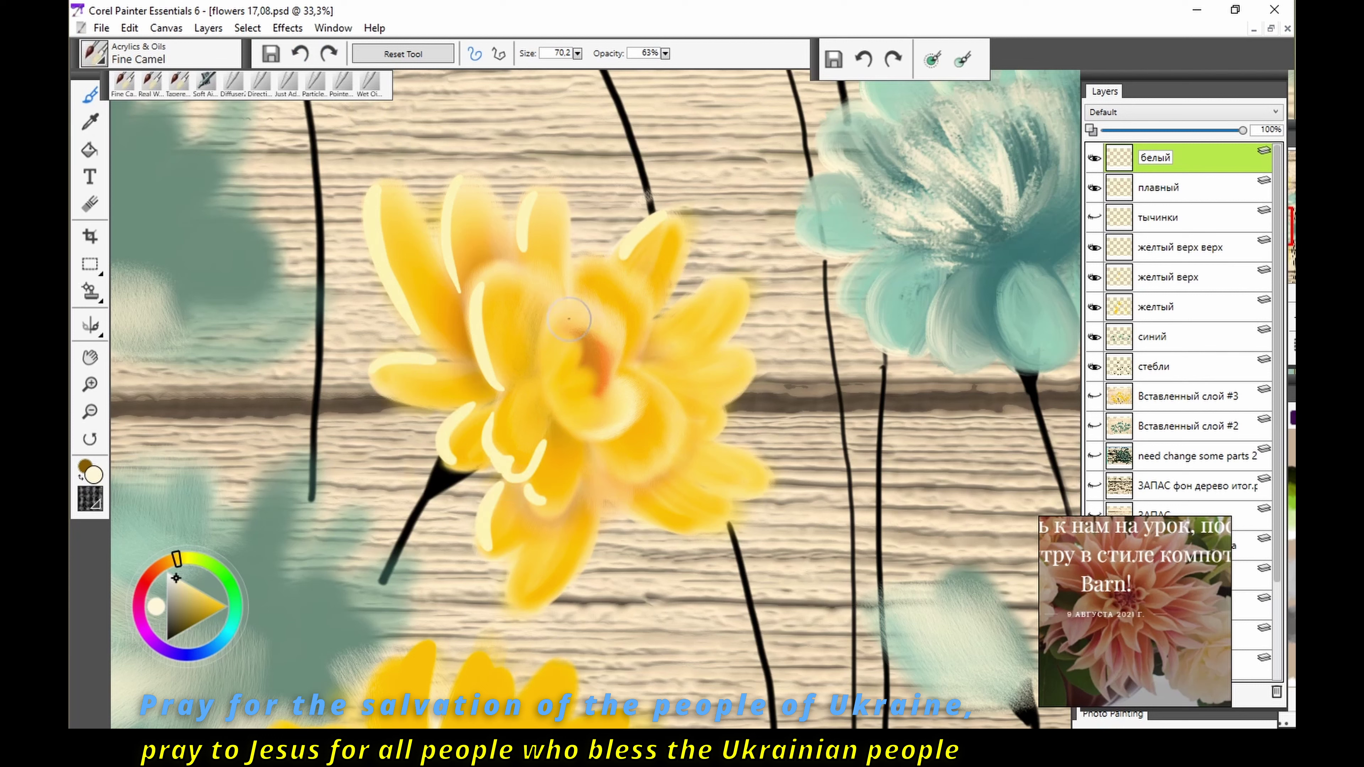
{"action": "left_click_drag", "start_coordinate": [567, 309], "coordinate": [570, 328]}
{"action": "left_click_drag", "start_coordinate": [562, 336], "coordinate": [581, 360]}
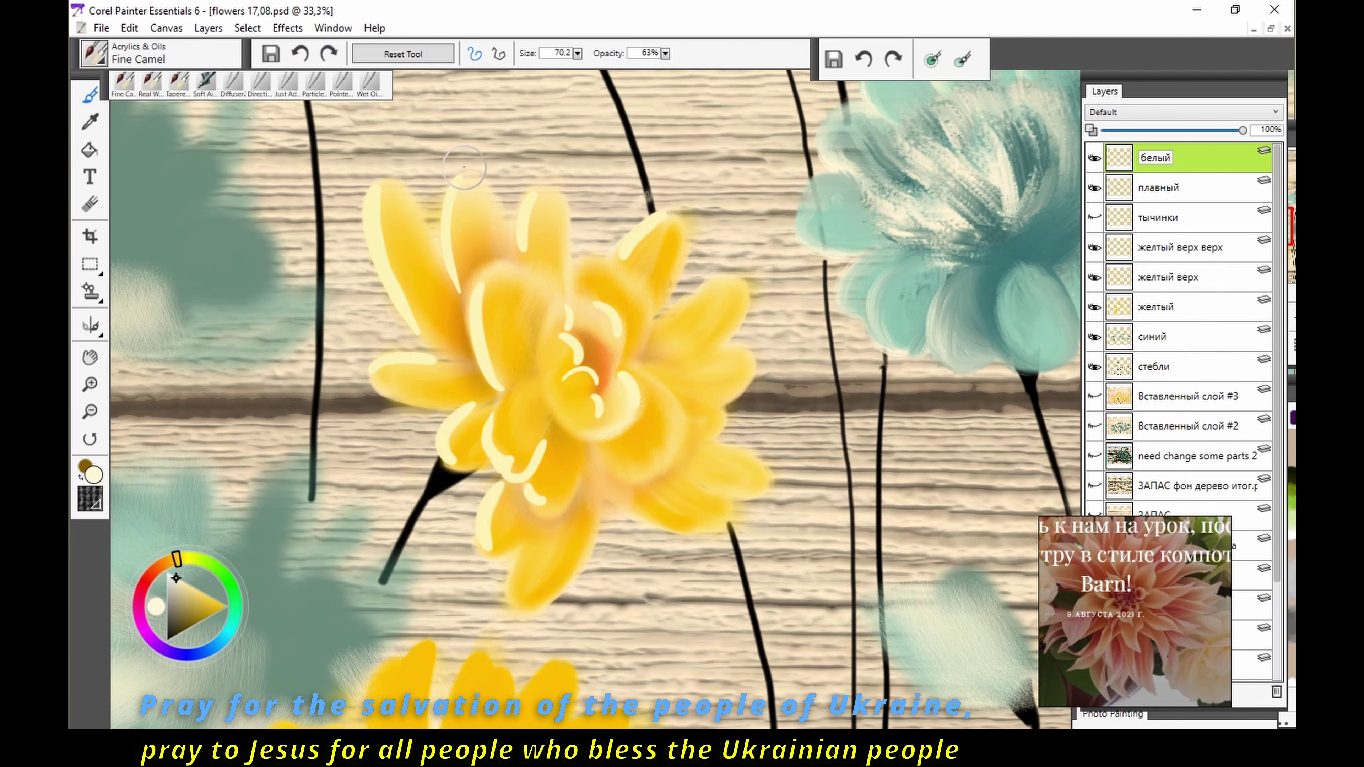
{"action": "left_click_drag", "start_coordinate": [599, 265], "coordinate": [649, 297]}
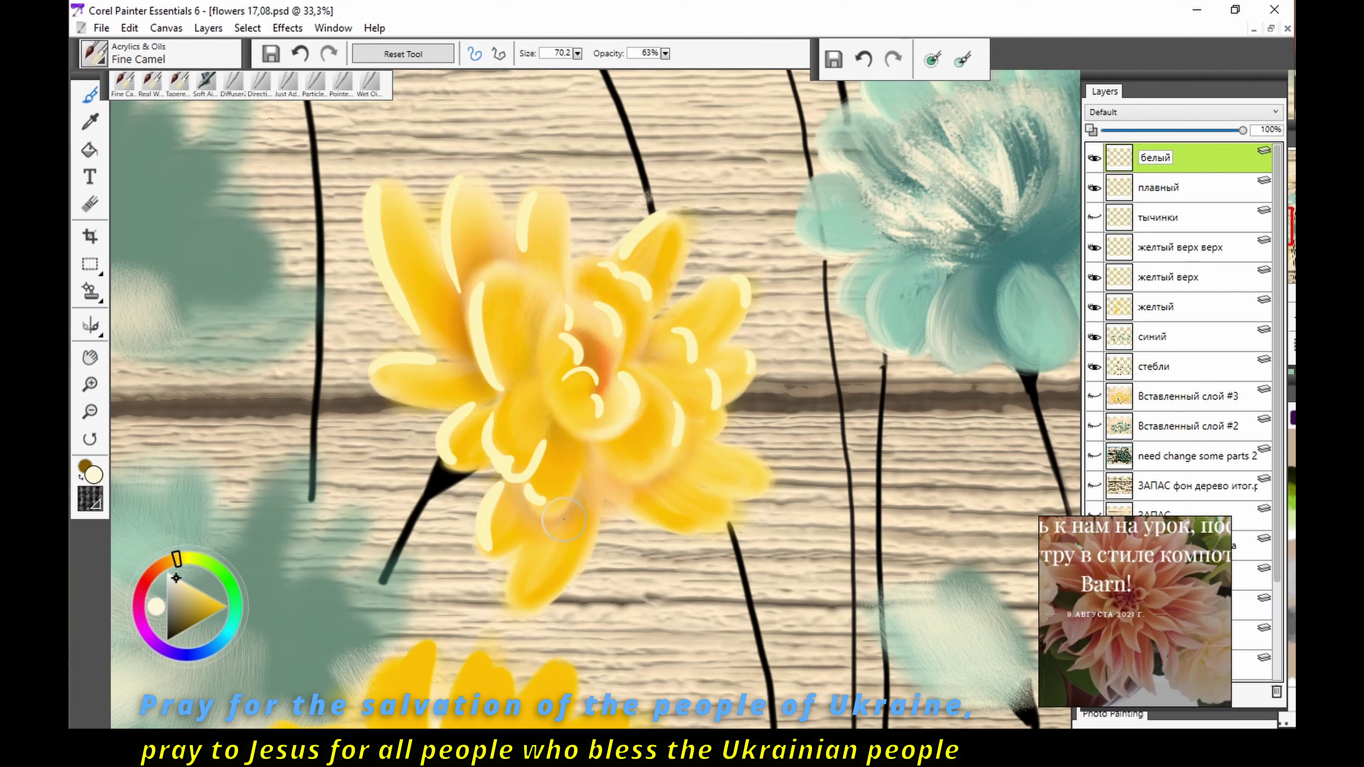
{"action": "key", "text": "ctrl+z"}
{"action": "left_click", "coordinate": [209, 616]}
{"action": "left_click", "coordinate": [534, 497], "text": "alt"}
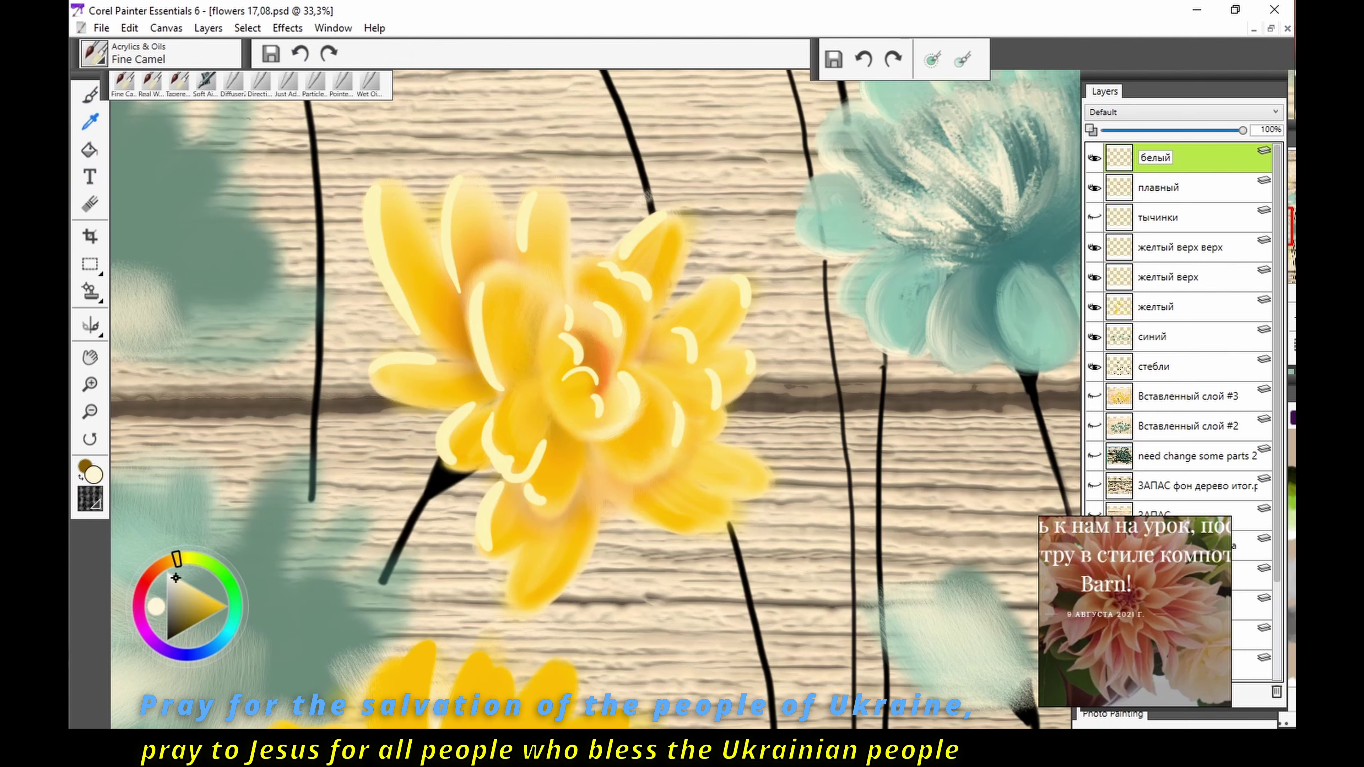
Step: Zoom in on the top yellow flower and try a cream stamen arc, undoing it
{"action": "key", "text": "ctrl+minus"}
{"action": "key", "text": "ctrl+minus"}
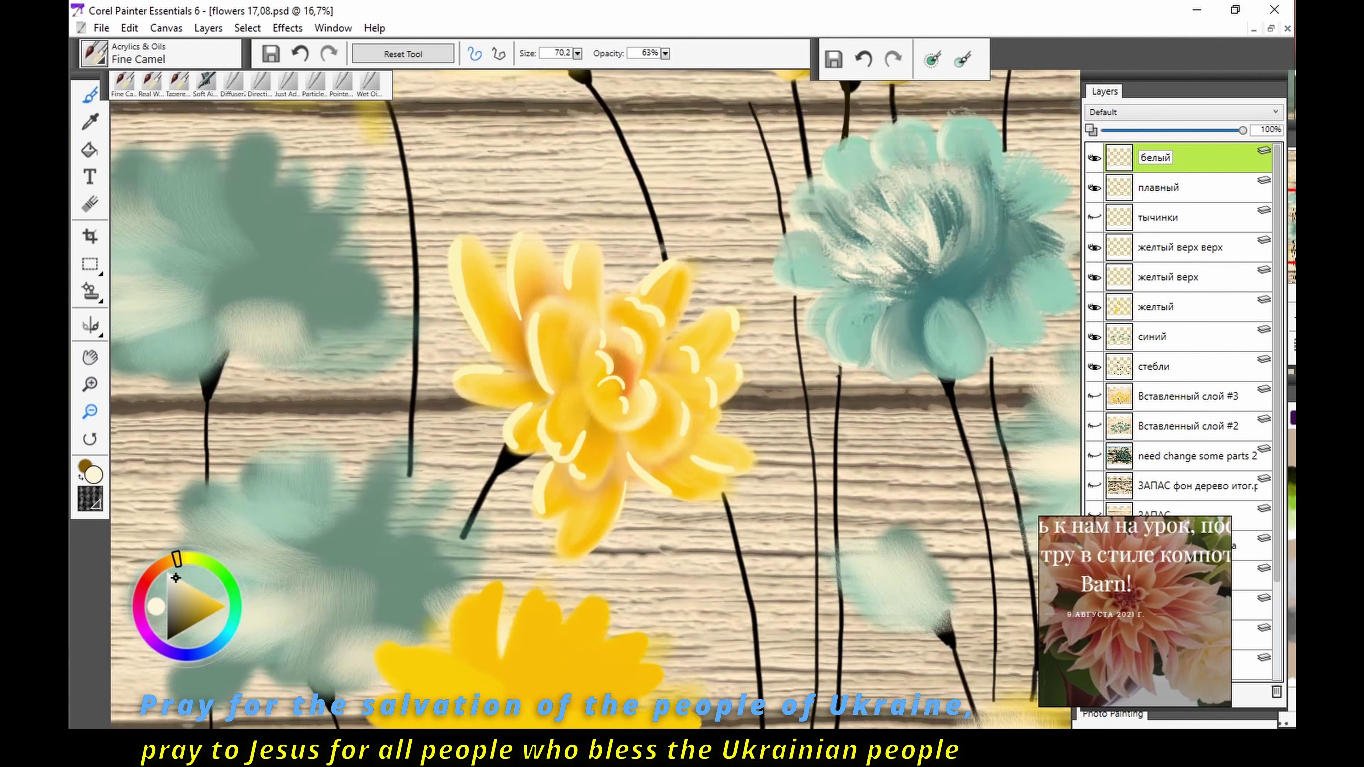
{"action": "key", "text": "ctrl+minus"}
{"action": "key", "text": "ctrl+minus"}
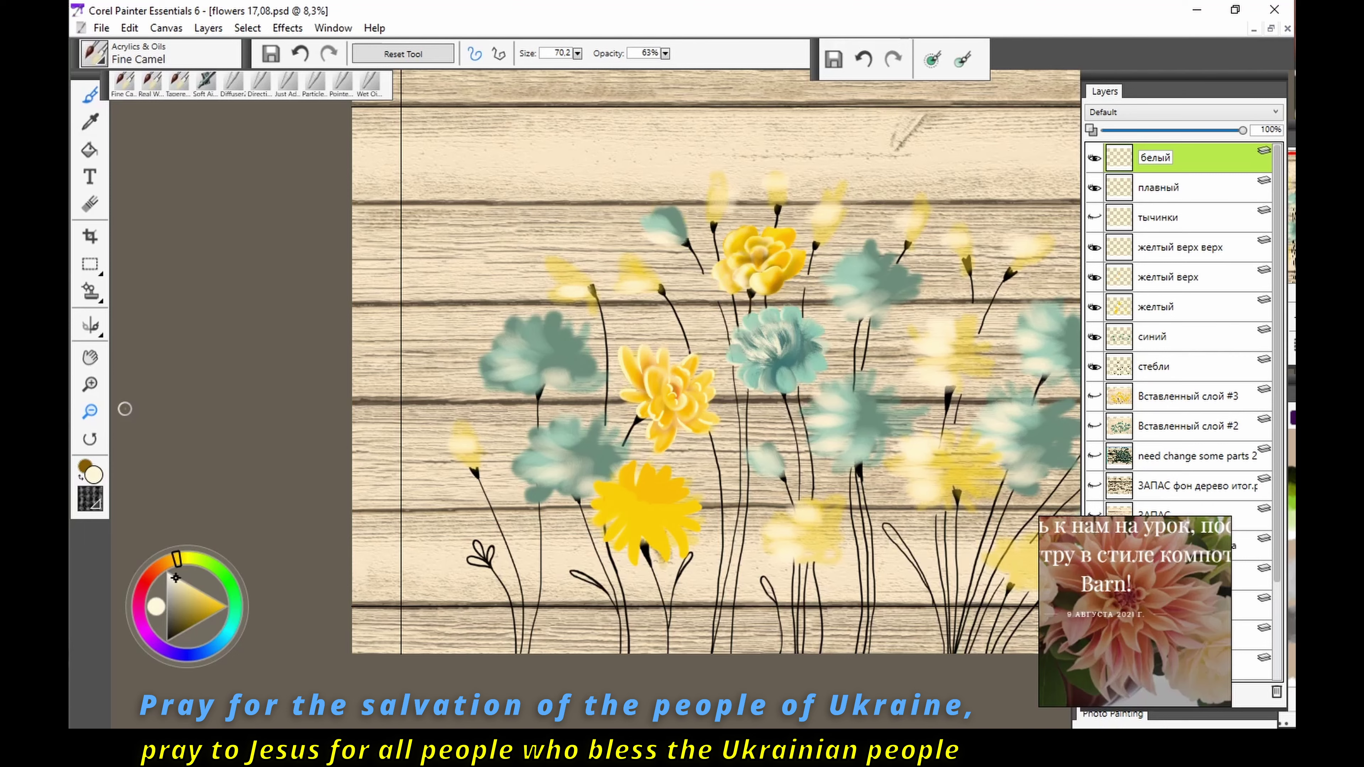
{"action": "key", "text": "ctrl+plus"}
{"action": "key", "text": "ctrl+plus"}
{"action": "key", "text": "ctrl+plus"}
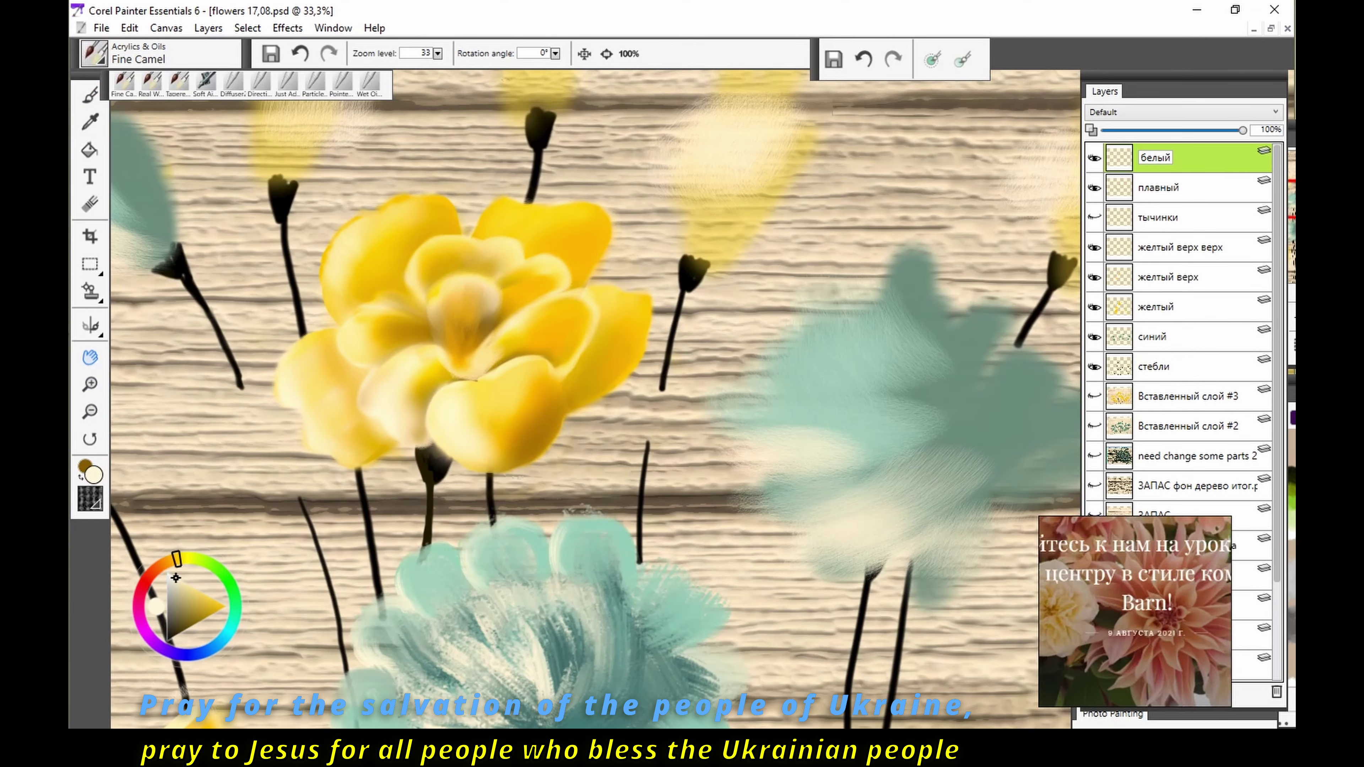
{"action": "key", "text": "b"}
{"action": "mouse_move", "coordinate": [451, 331]}
{"action": "left_mouse_down"}
{"action": "mouse_move", "coordinate": [490, 311]}
{"action": "mouse_move", "coordinate": [456, 272]}
{"action": "mouse_move", "coordinate": [472, 236]}
{"action": "mouse_move", "coordinate": [436, 280]}
{"action": "left_mouse_up"}
{"action": "key", "text": "ctrl+z"}
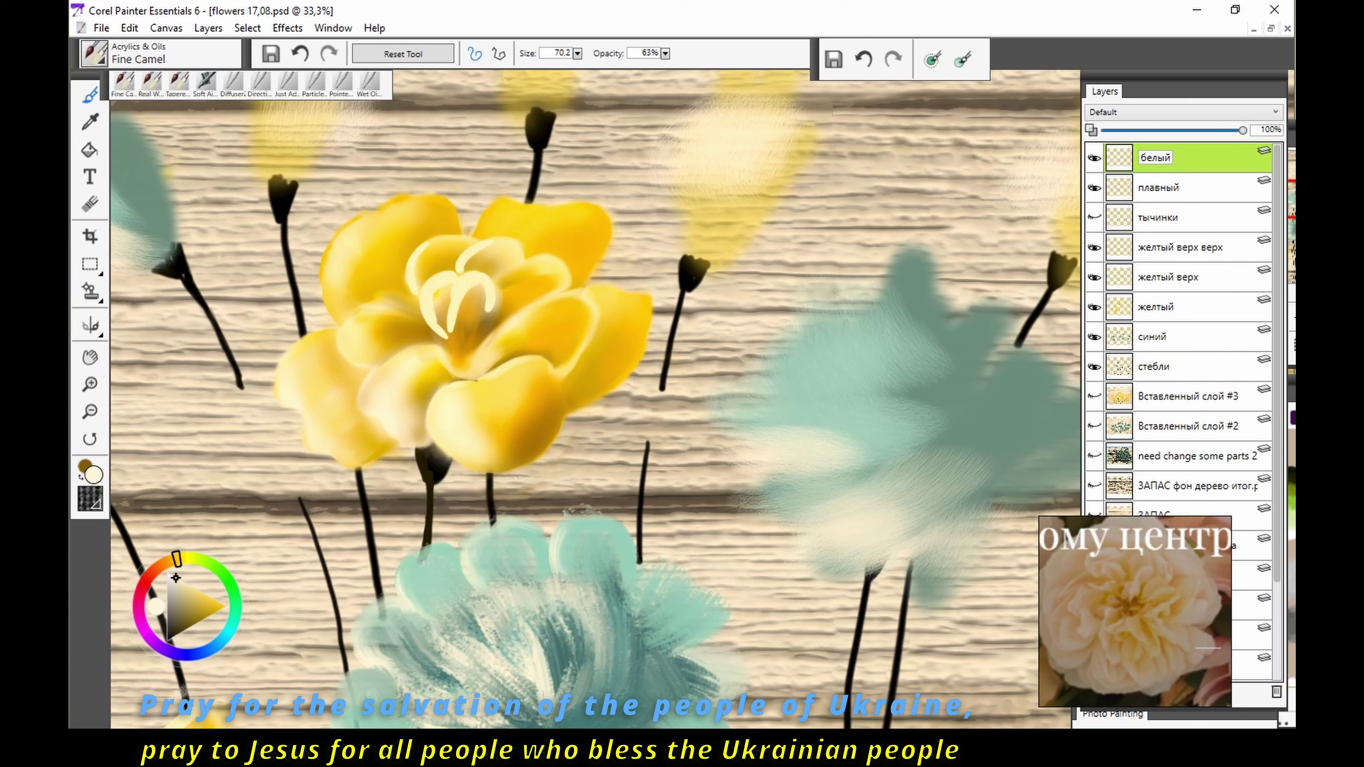
Step: Highlight the top petal edges in cream and add curved cream stamens in the centre
{"action": "left_click_drag", "start_coordinate": [376, 217], "coordinate": [430, 201]}
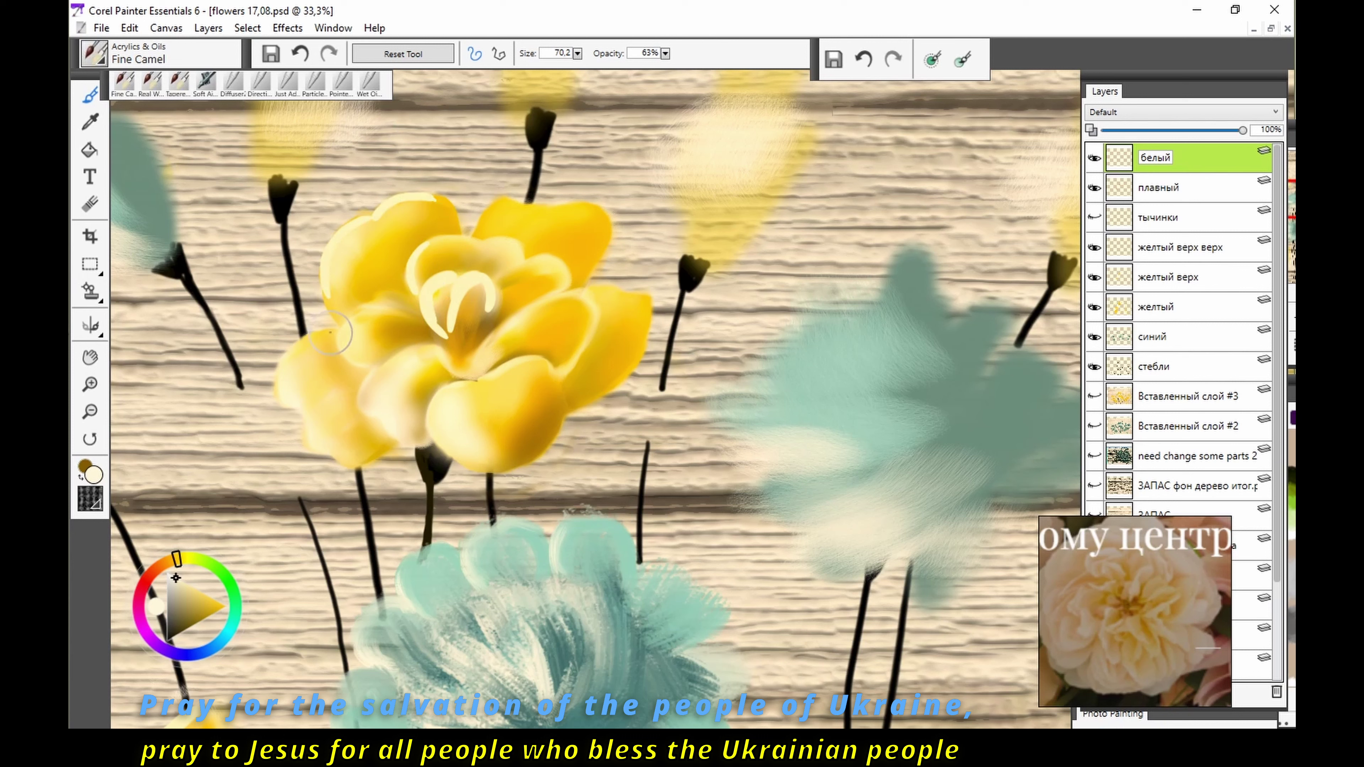
{"action": "left_click_drag", "start_coordinate": [333, 333], "coordinate": [290, 376]}
{"action": "key", "text": "ctrl+z"}
{"action": "left_click_drag", "start_coordinate": [380, 340], "coordinate": [401, 313]}
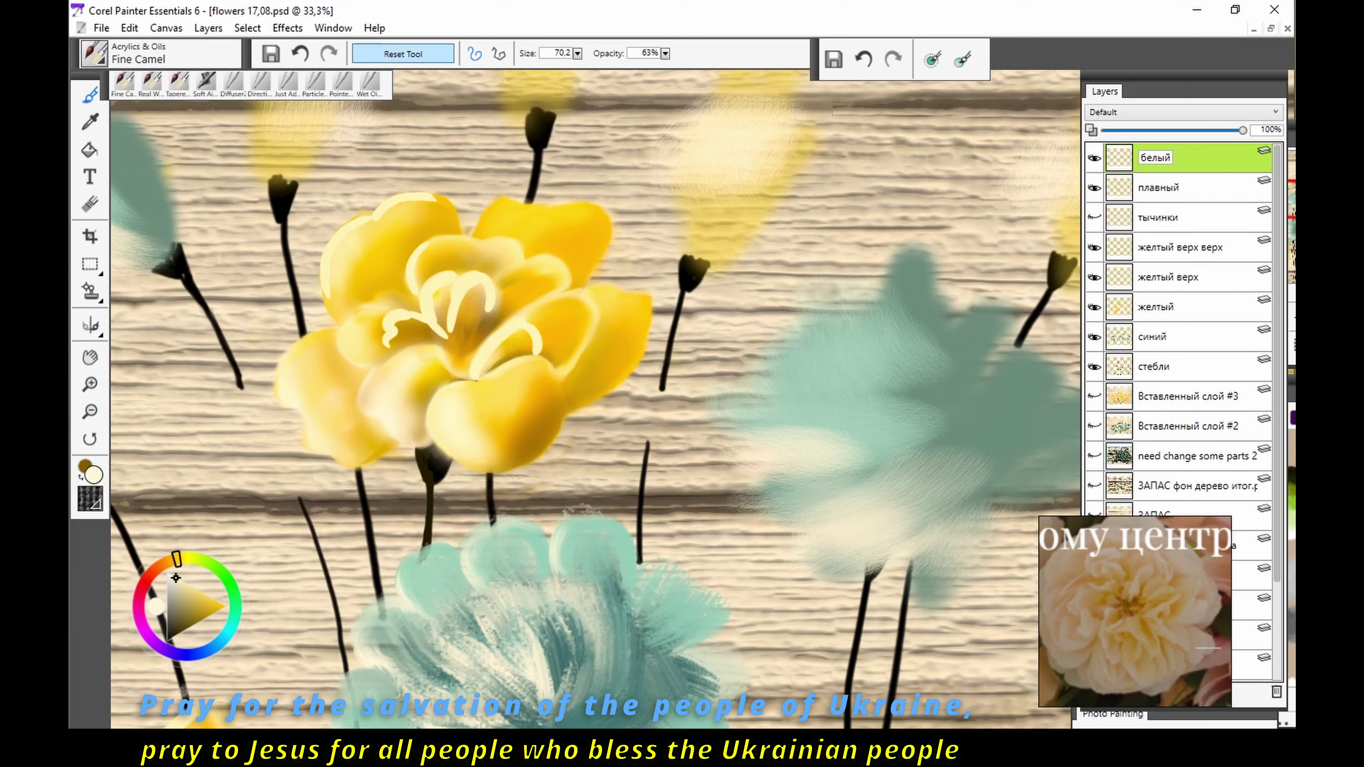
{"action": "left_click_drag", "start_coordinate": [493, 346], "coordinate": [499, 317]}
{"action": "left_click_drag", "start_coordinate": [403, 295], "coordinate": [382, 333]}
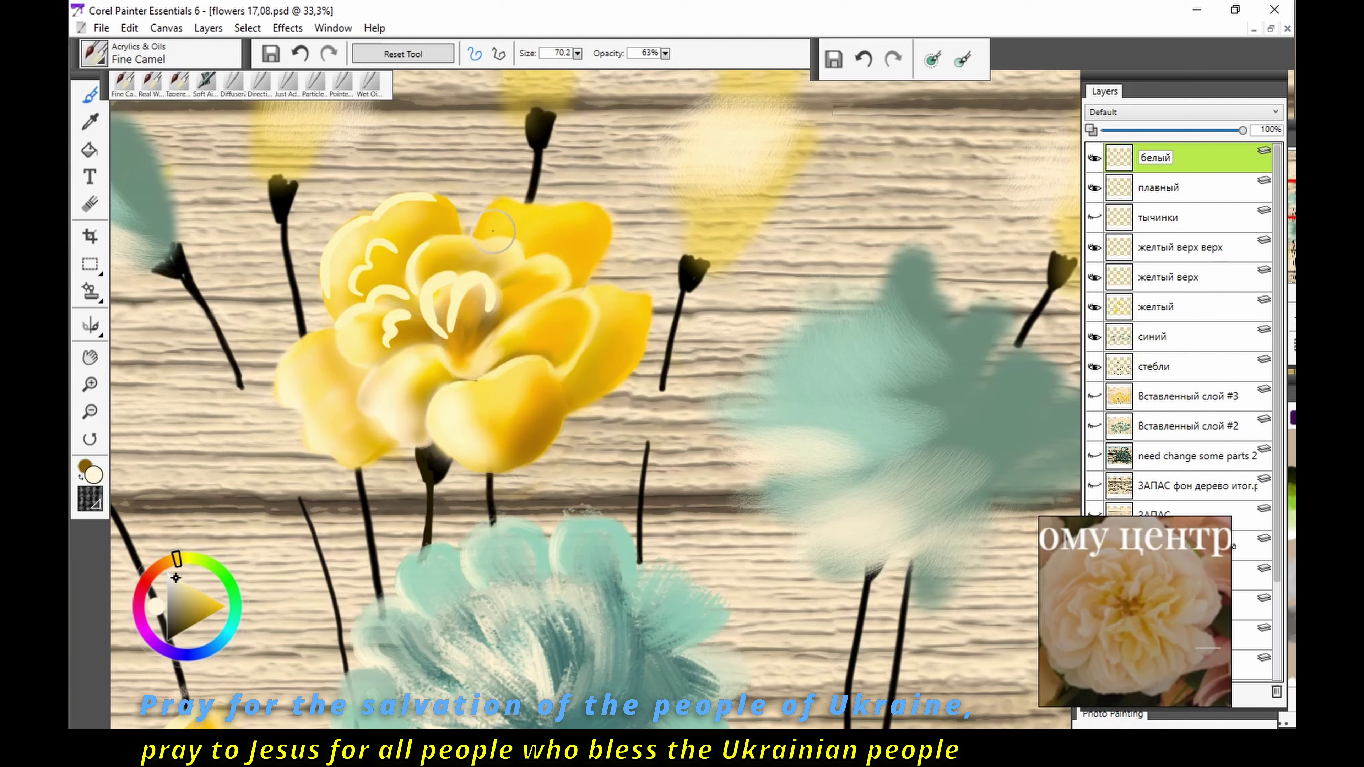
{"action": "left_click_drag", "start_coordinate": [591, 202], "coordinate": [520, 213]}
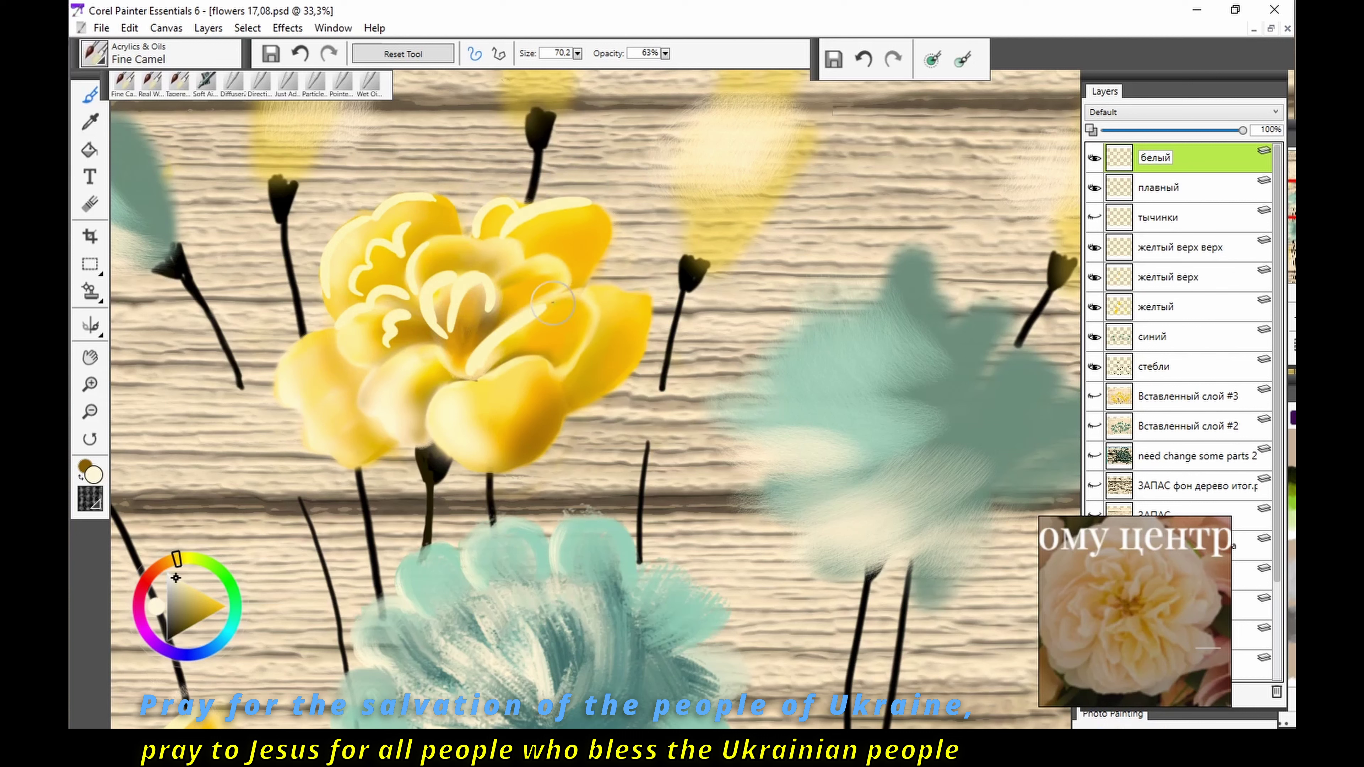
{"action": "left_click", "coordinate": [300, 53]}
Step: Add cream highlights along the left, right and central petal edges
{"action": "left_click_drag", "start_coordinate": [476, 394], "coordinate": [498, 374]}
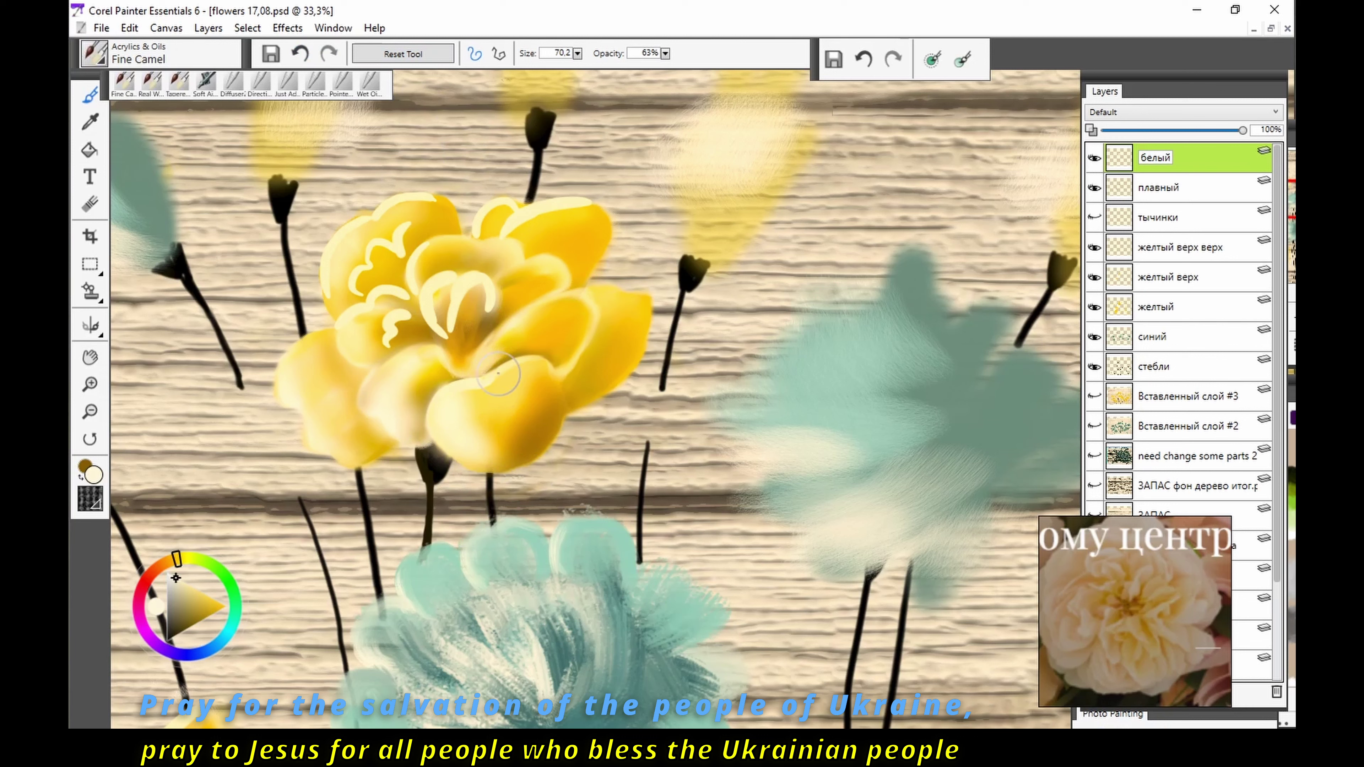
{"action": "left_click_drag", "start_coordinate": [370, 394], "coordinate": [446, 347]}
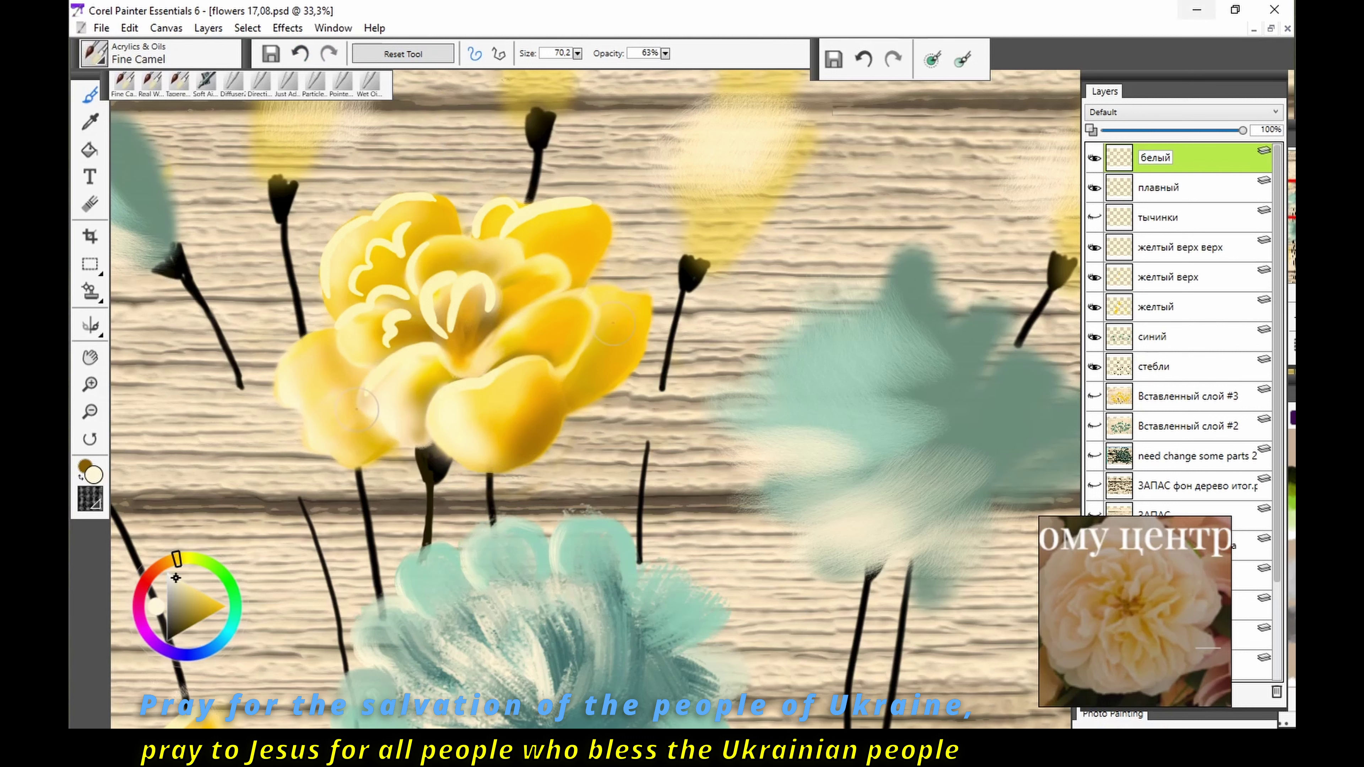
{"action": "mouse_move", "coordinate": [576, 368]}
{"action": "left_mouse_down"}
{"action": "mouse_move", "coordinate": [653, 296]}
{"action": "mouse_move", "coordinate": [647, 344]}
{"action": "mouse_move", "coordinate": [616, 314]}
{"action": "left_mouse_up"}
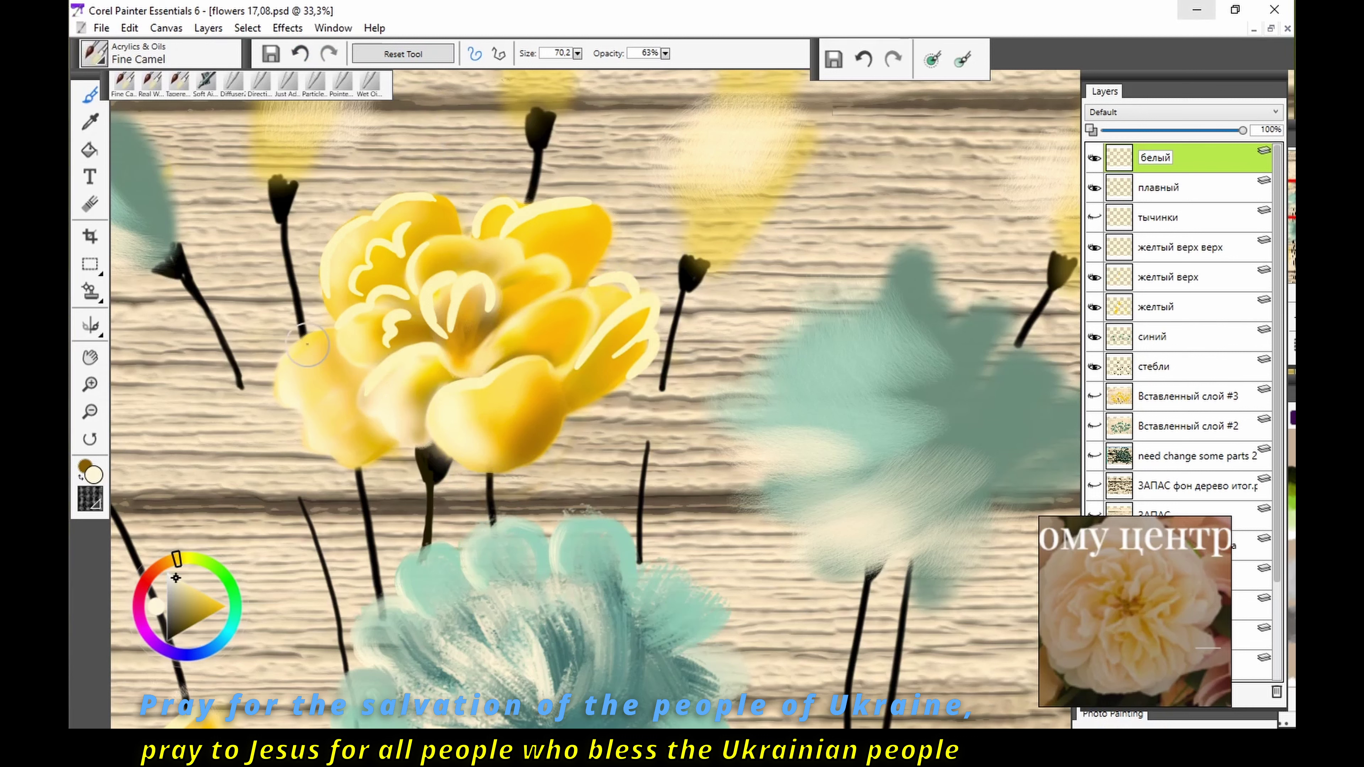
{"action": "mouse_move", "coordinate": [306, 343]}
{"action": "left_mouse_down"}
{"action": "mouse_move", "coordinate": [337, 327]}
{"action": "mouse_move", "coordinate": [324, 395]}
{"action": "mouse_move", "coordinate": [351, 465]}
{"action": "left_mouse_up"}
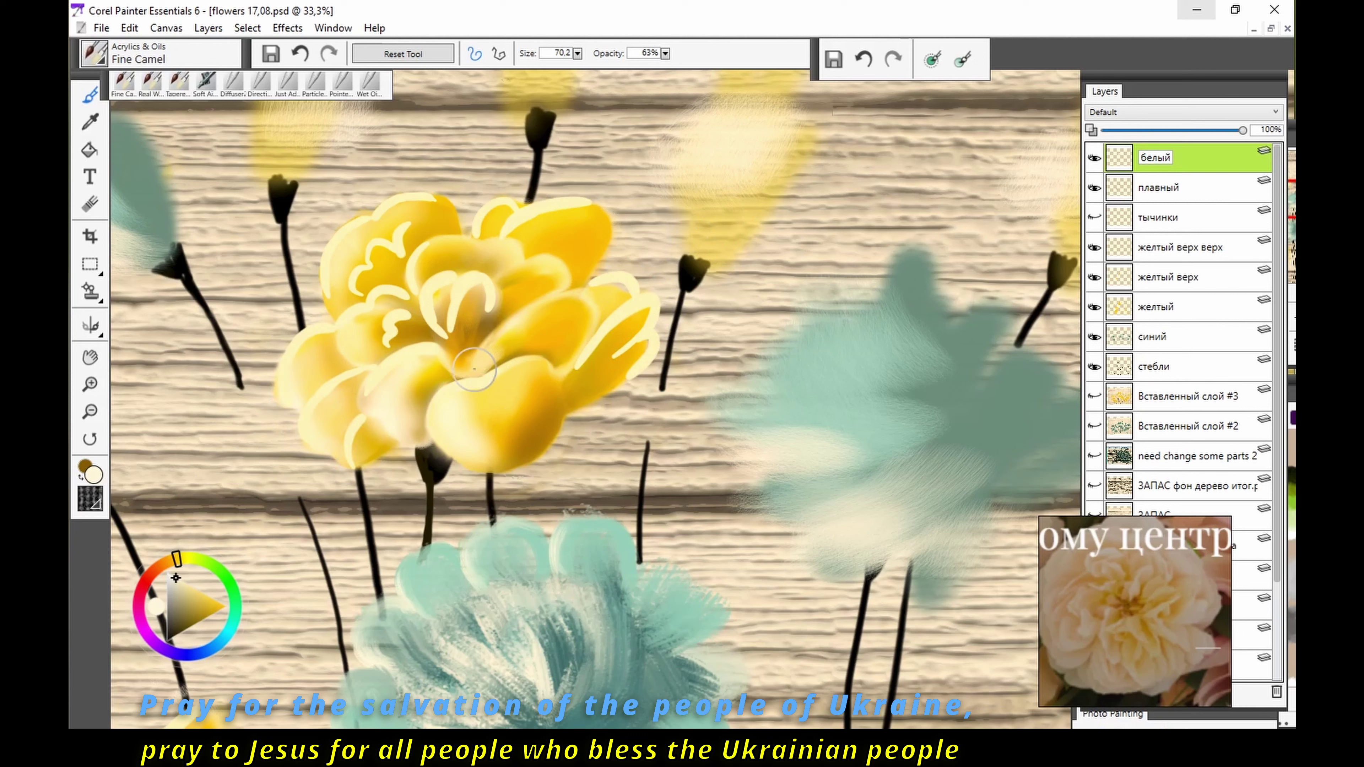
{"action": "left_click_drag", "start_coordinate": [474, 369], "coordinate": [471, 430]}
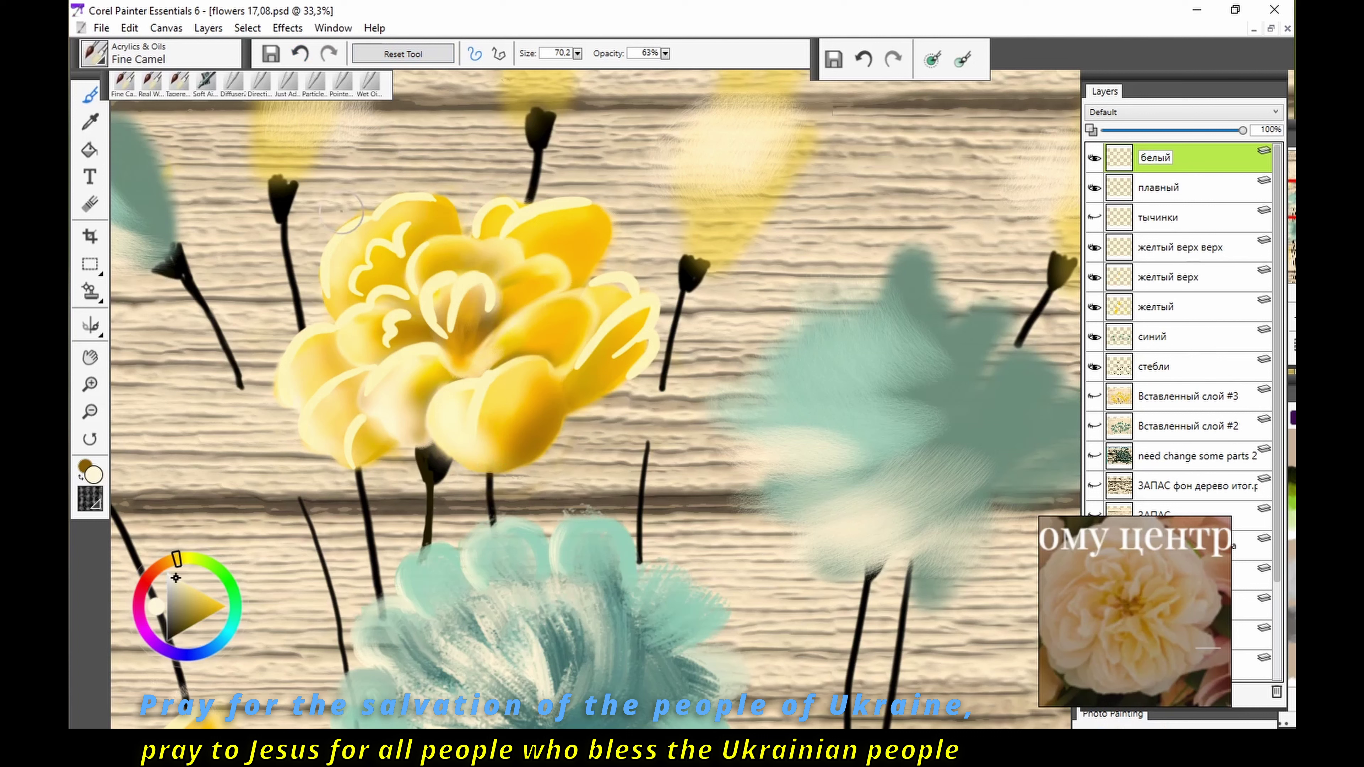
{"action": "left_click_drag", "start_coordinate": [574, 287], "coordinate": [537, 356]}
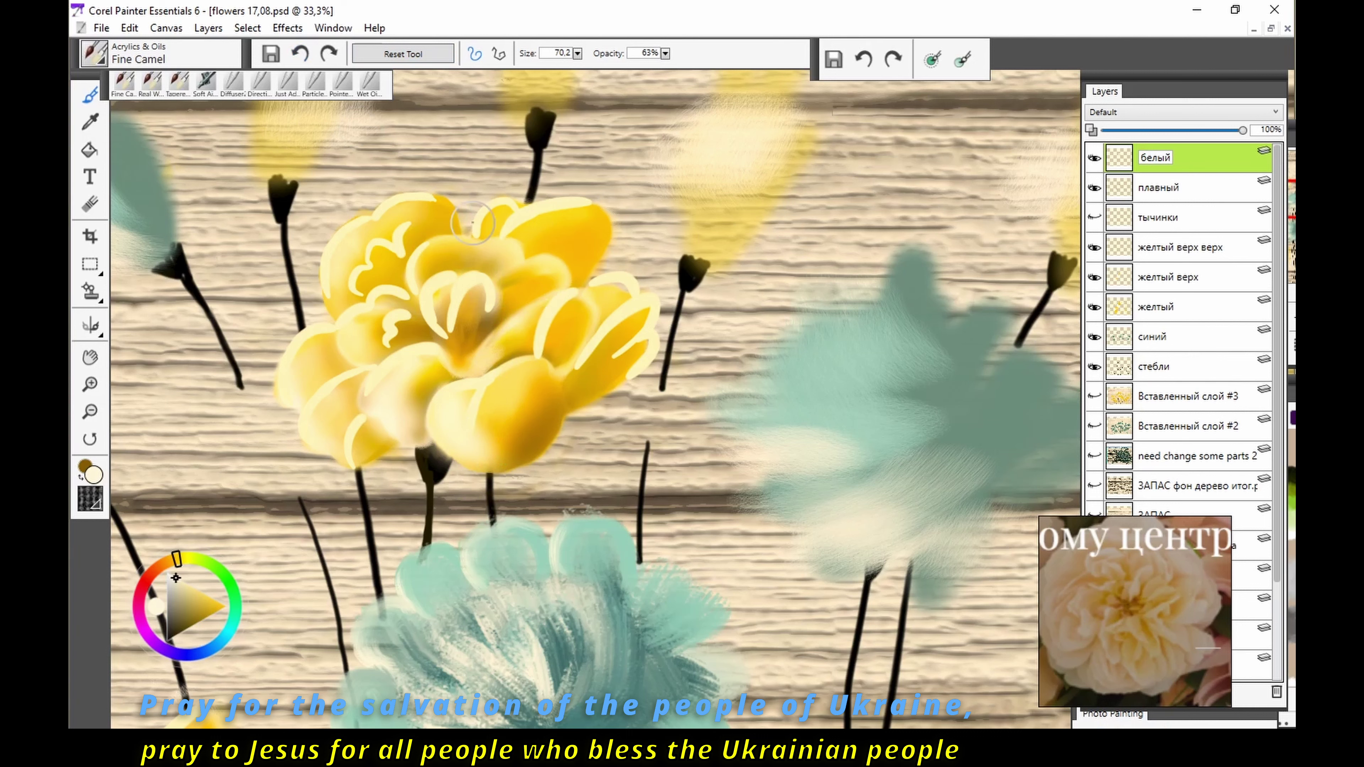
{"action": "mouse_move", "coordinate": [537, 300]}
{"action": "left_mouse_down"}
{"action": "mouse_move", "coordinate": [456, 364]}
{"action": "mouse_move", "coordinate": [438, 296]}
{"action": "left_mouse_up"}
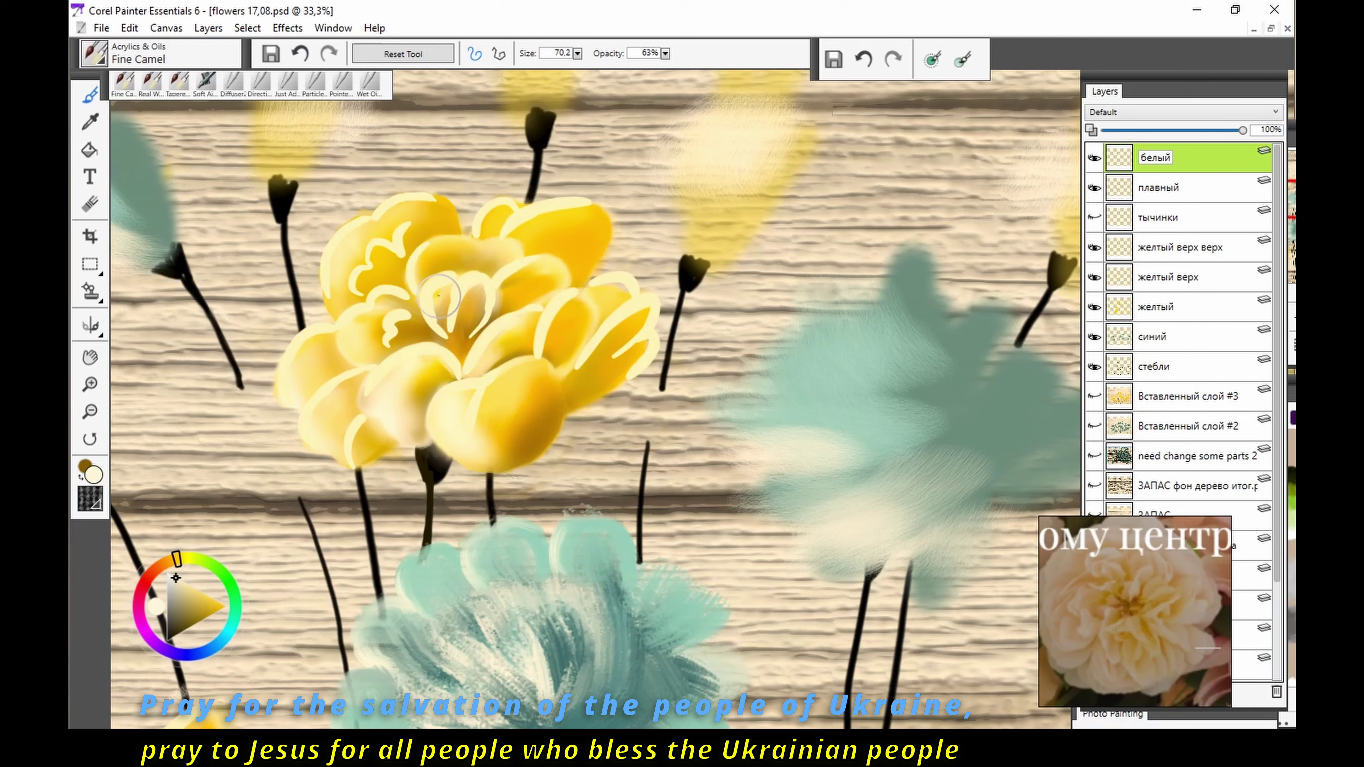
{"action": "left_click", "coordinate": [300, 53]}
Step: Blend the cream highlights into the yellow on the centre, right and lower-left petals
{"action": "left_click", "coordinate": [90, 204]}
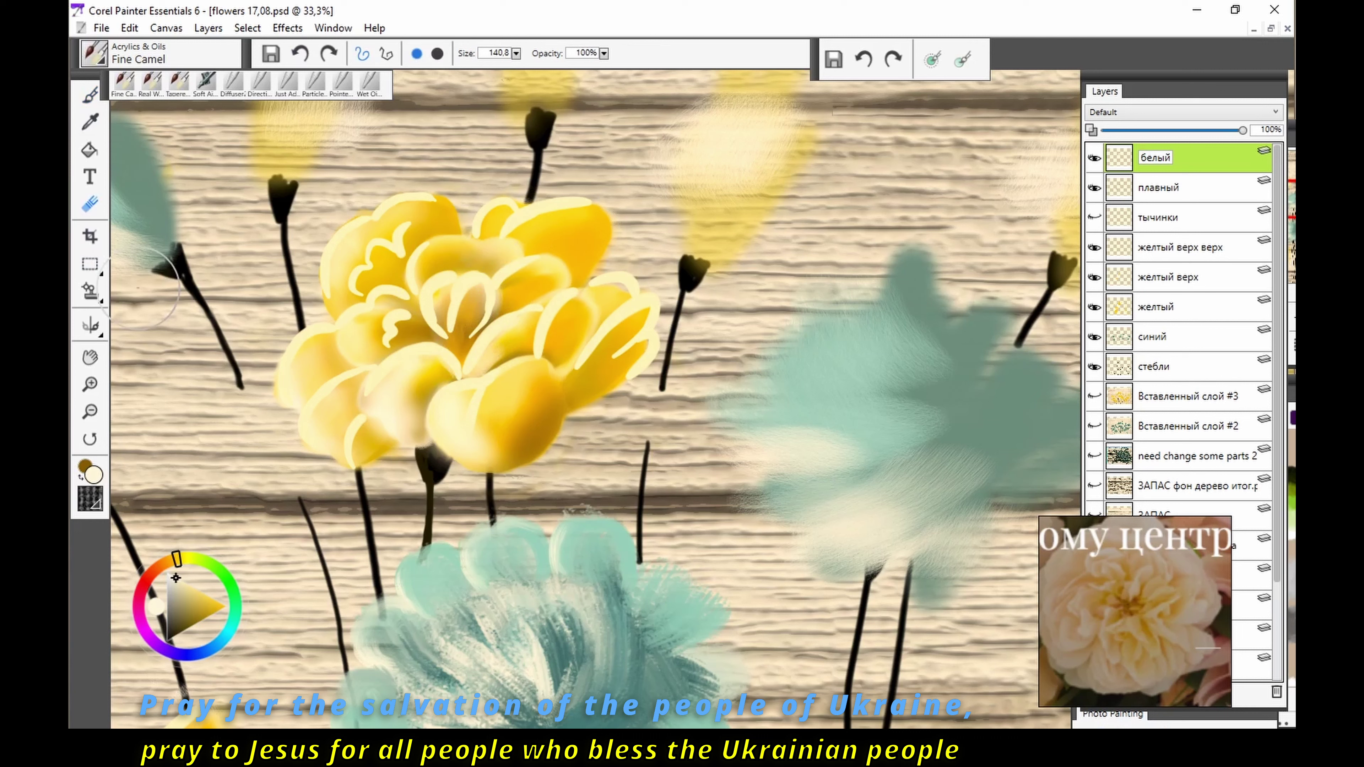
{"action": "left_click_drag", "start_coordinate": [483, 322], "coordinate": [403, 365]}
{"action": "key", "text": "ctrl+z"}
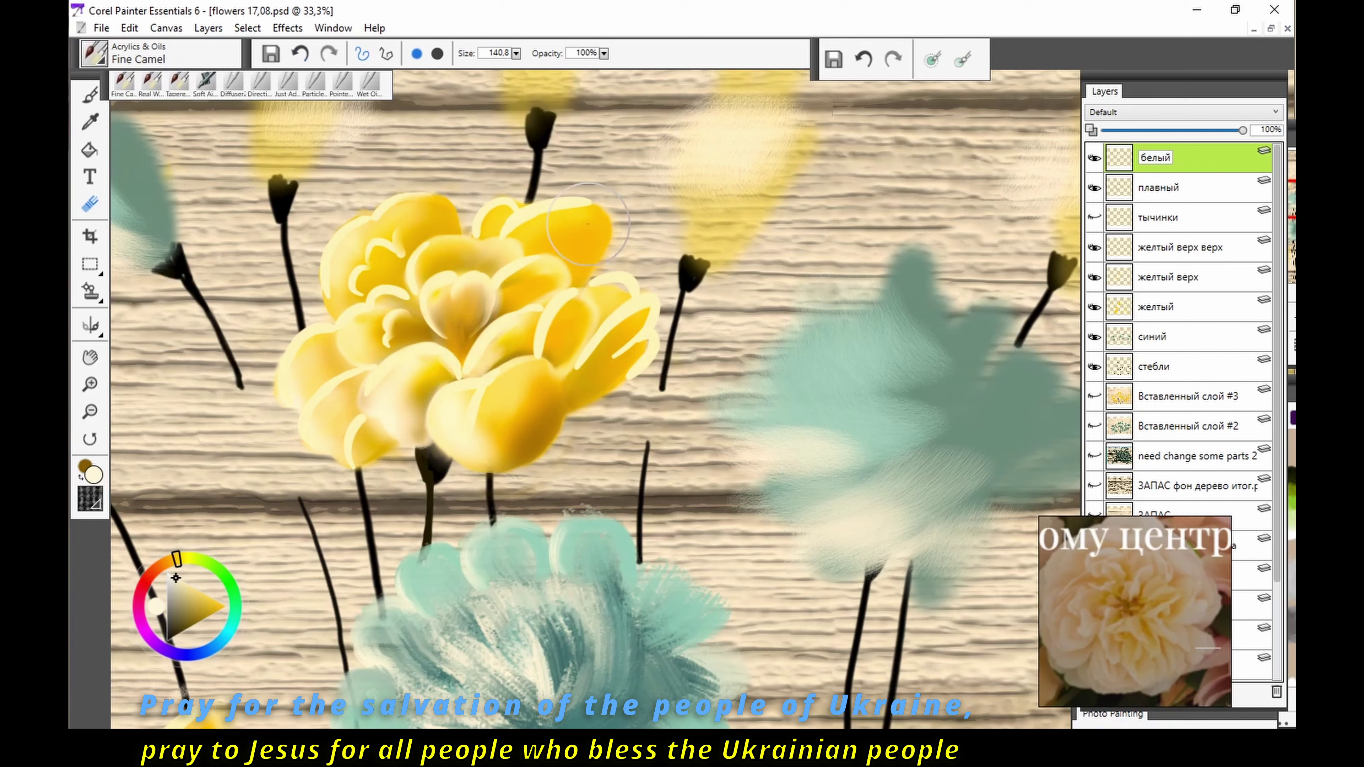
{"action": "left_click_drag", "start_coordinate": [636, 320], "coordinate": [591, 371]}
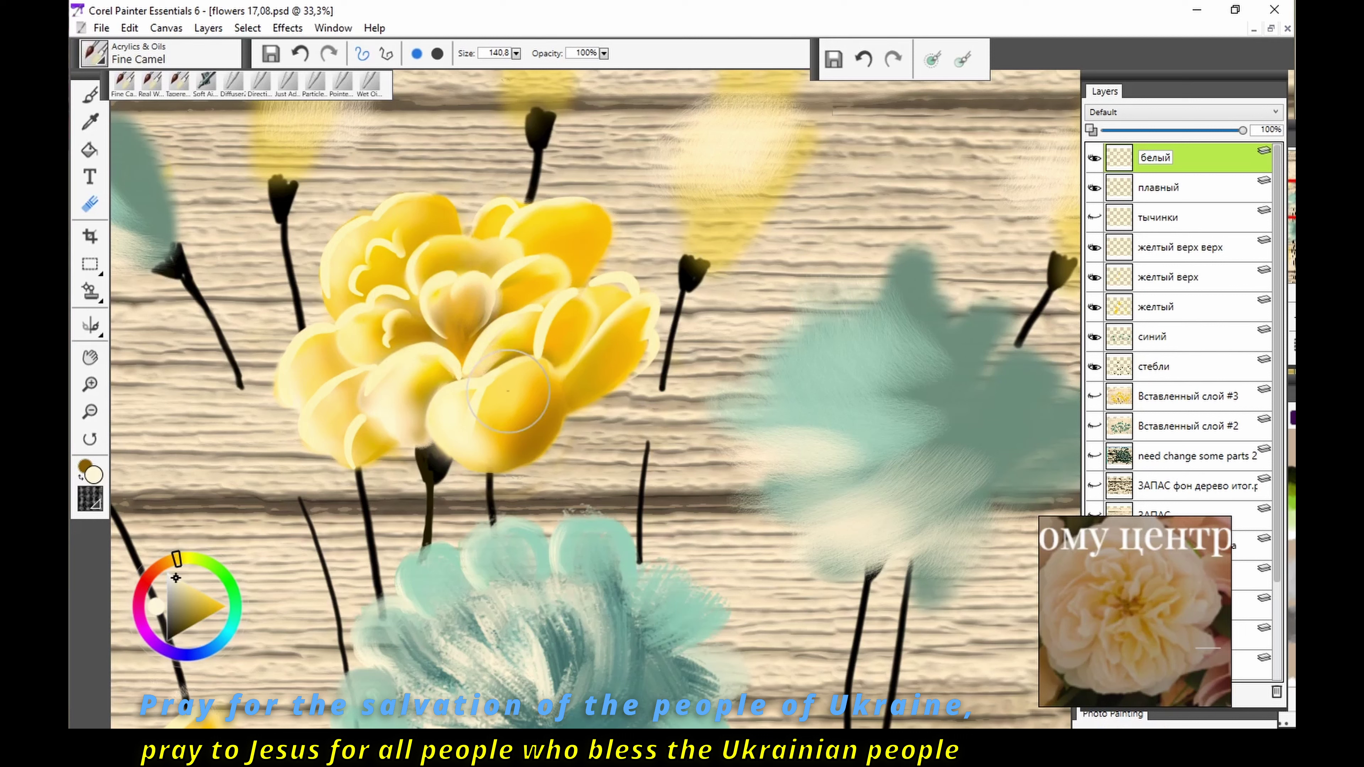
{"action": "left_click_drag", "start_coordinate": [508, 391], "coordinate": [351, 447]}
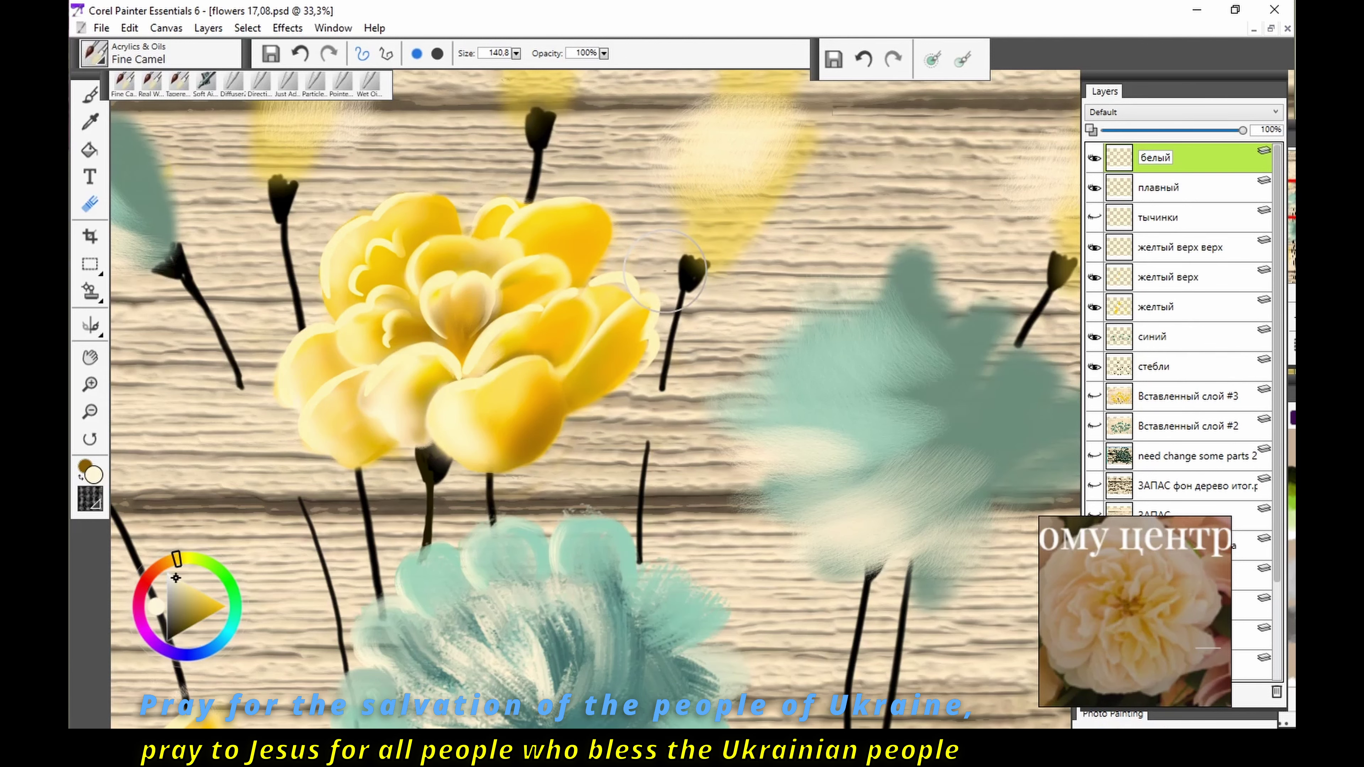
{"action": "key", "text": "ctrl+z"}
Step: Zoom out and paint pale yellow petal strokes on the lower flower, undoing the last one
{"action": "key", "text": "ctrl+minus"}
{"action": "key", "text": "ctrl+minus"}
{"action": "key", "text": "ctrl+minus"}
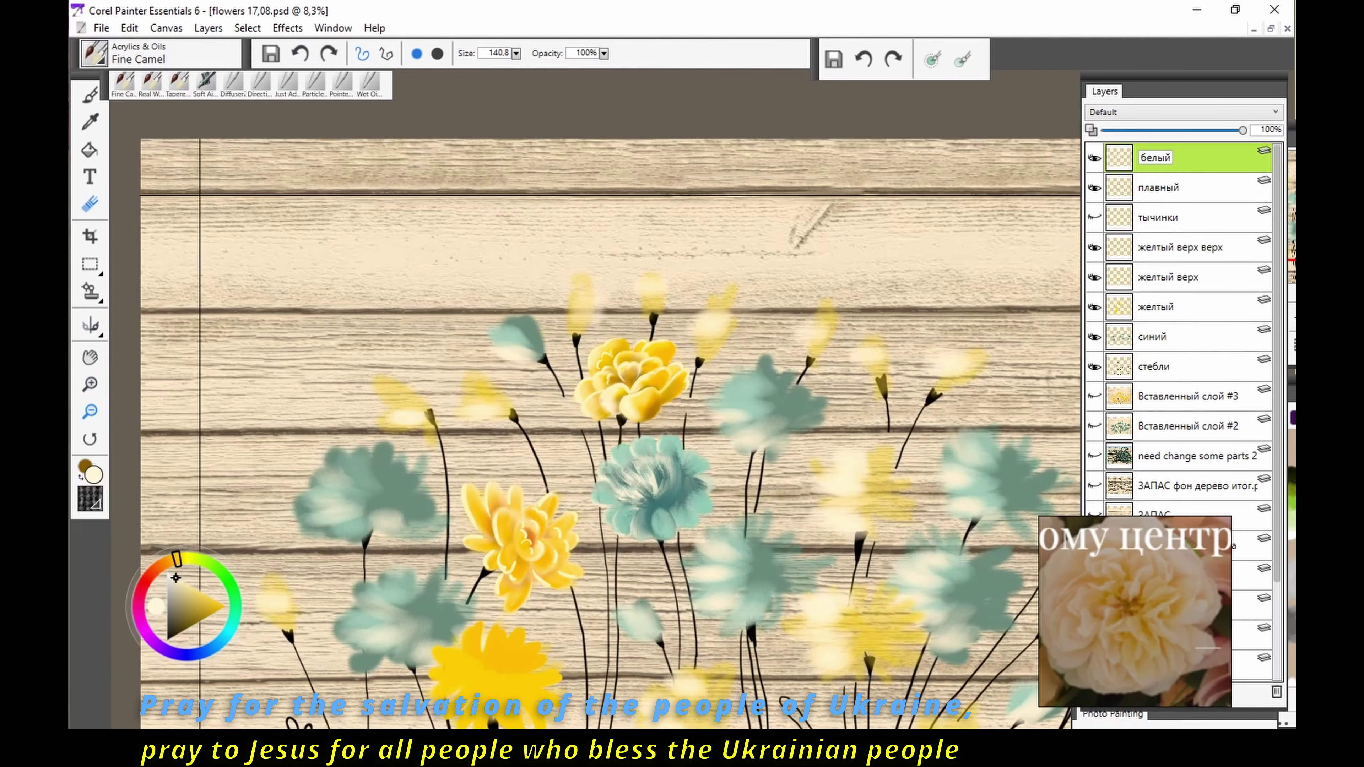
{"action": "scroll", "coordinate": [204, 365], "scroll_direction": "up", "scroll_amount": 1}
{"action": "scroll", "coordinate": [204, 365], "scroll_direction": "up", "scroll_amount": 1}
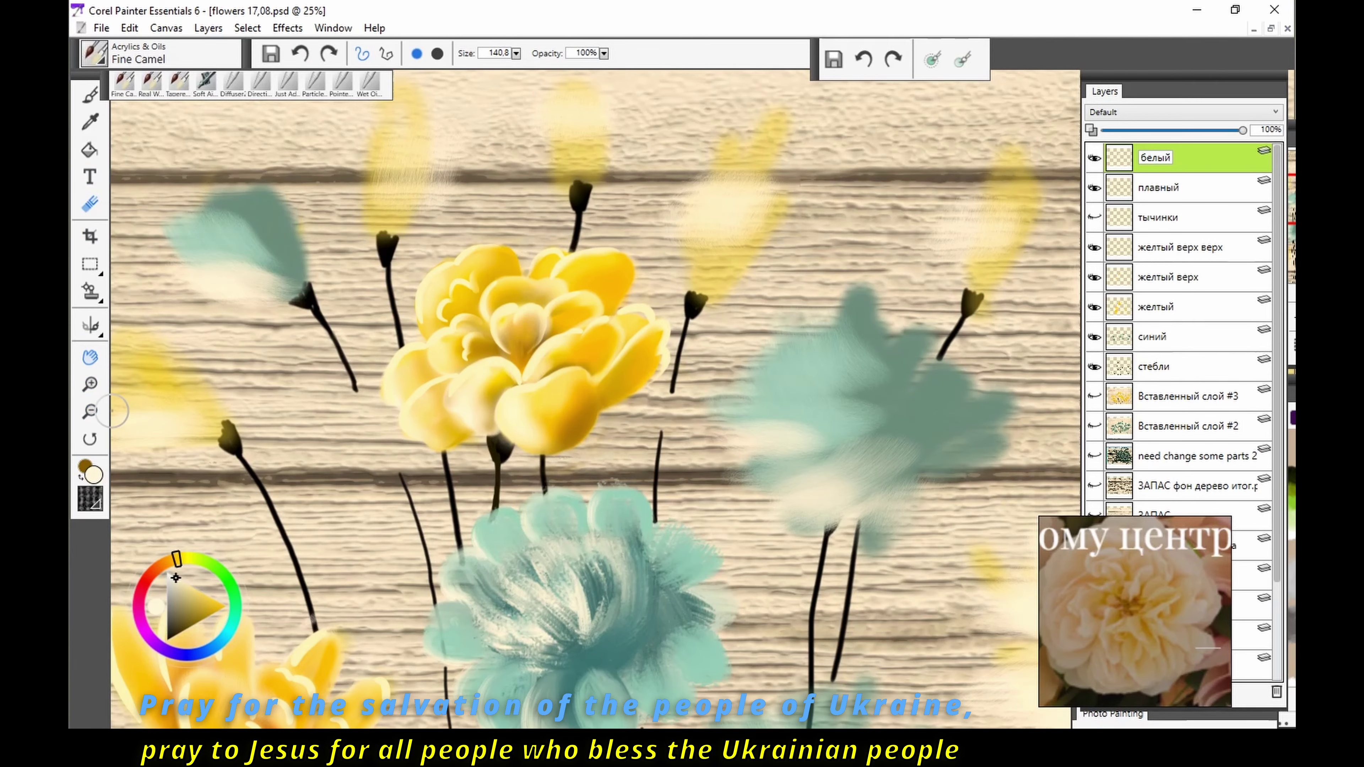
{"action": "scroll", "coordinate": [161, 387], "scroll_direction": "up", "scroll_amount": 1}
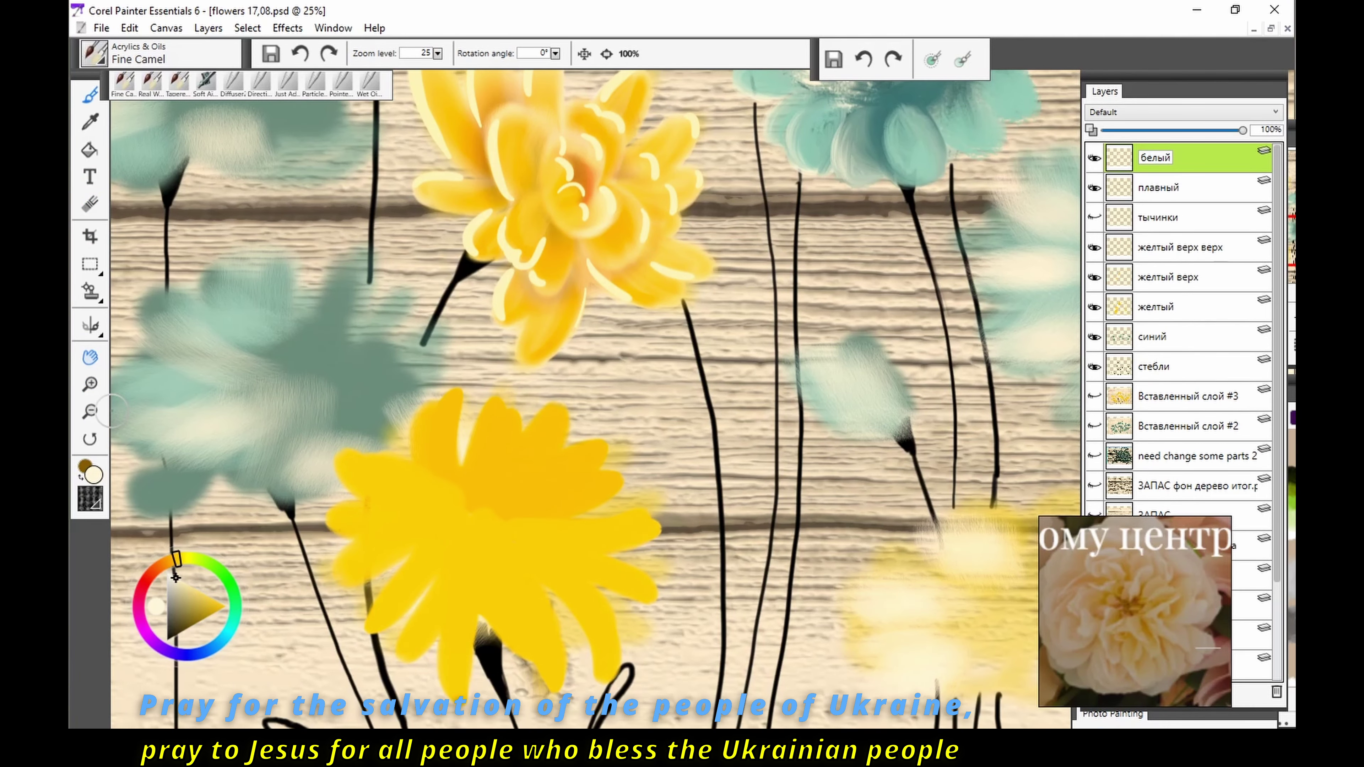
{"action": "left_click_drag", "start_coordinate": [500, 395], "coordinate": [472, 446]}
{"action": "left_click_drag", "start_coordinate": [427, 403], "coordinate": [415, 487]}
{"action": "mouse_move", "coordinate": [456, 391]}
{"action": "left_mouse_down"}
{"action": "mouse_move", "coordinate": [436, 472]}
{"action": "mouse_move", "coordinate": [374, 474]}
{"action": "left_mouse_up"}
{"action": "key", "text": "ctrl+z"}
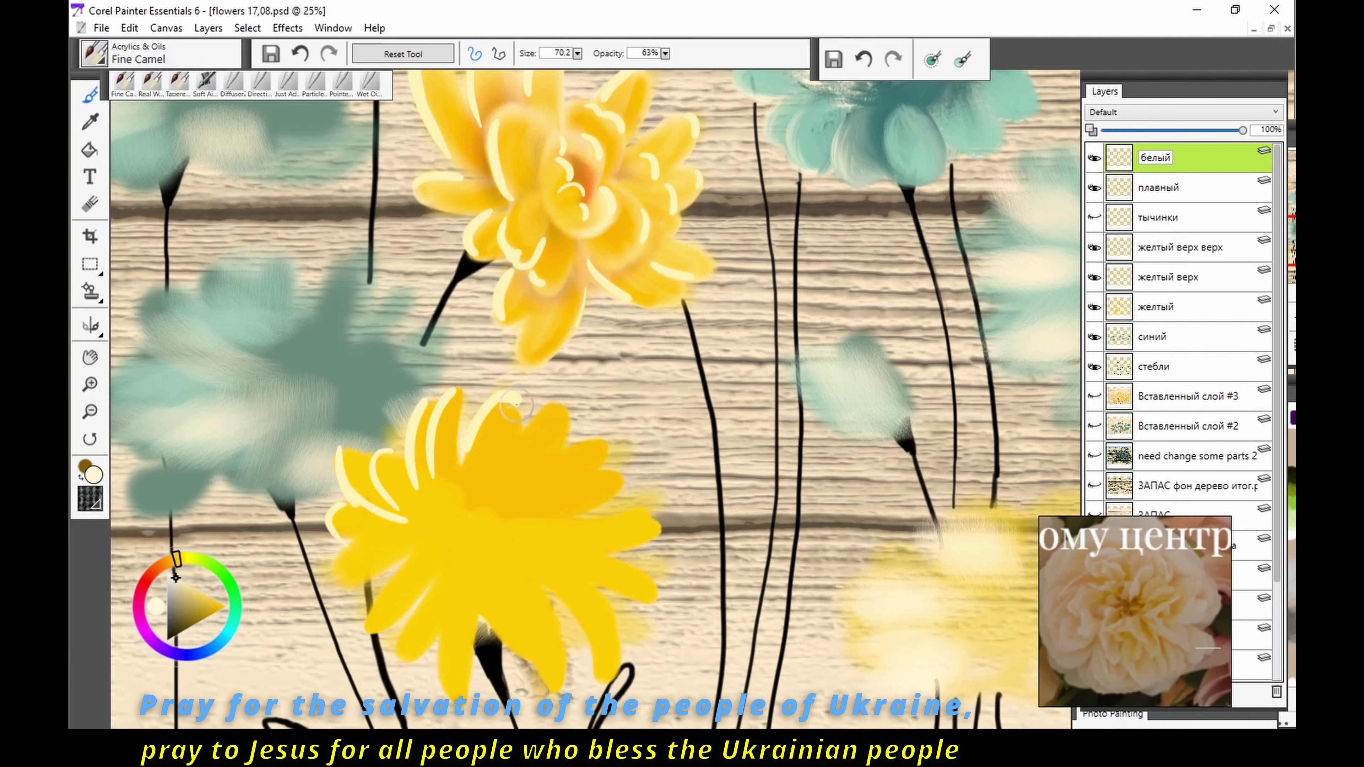
Step: Outline four petals of the lower flower in pale cream
{"action": "left_click_drag", "start_coordinate": [426, 552], "coordinate": [366, 633]}
{"action": "left_click_drag", "start_coordinate": [455, 578], "coordinate": [403, 666]}
{"action": "left_click_drag", "start_coordinate": [460, 605], "coordinate": [444, 687]}
{"action": "left_click_drag", "start_coordinate": [490, 594], "coordinate": [511, 647]}
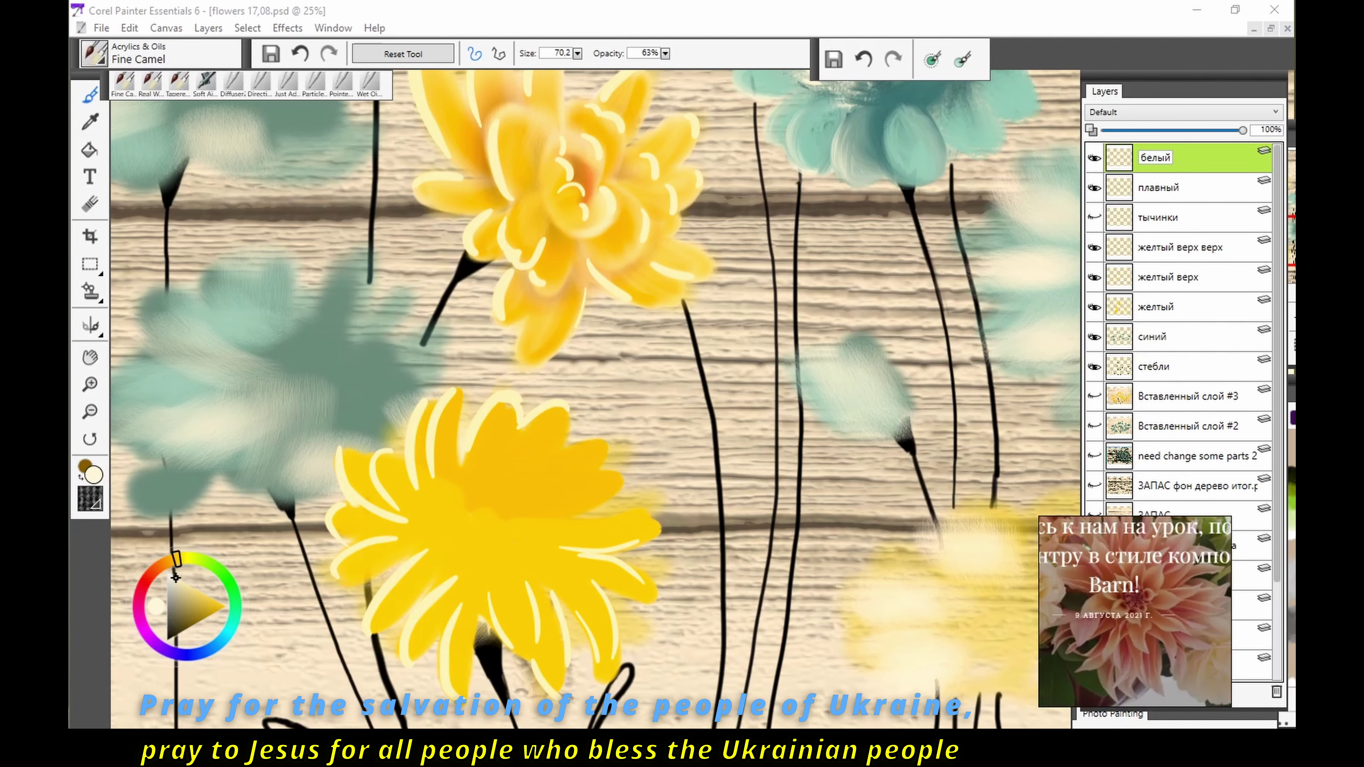
Step: Load golden yellow on a wetter brush and make the плавный layer the target
{"action": "left_click", "coordinate": [479, 478], "text": "alt"}
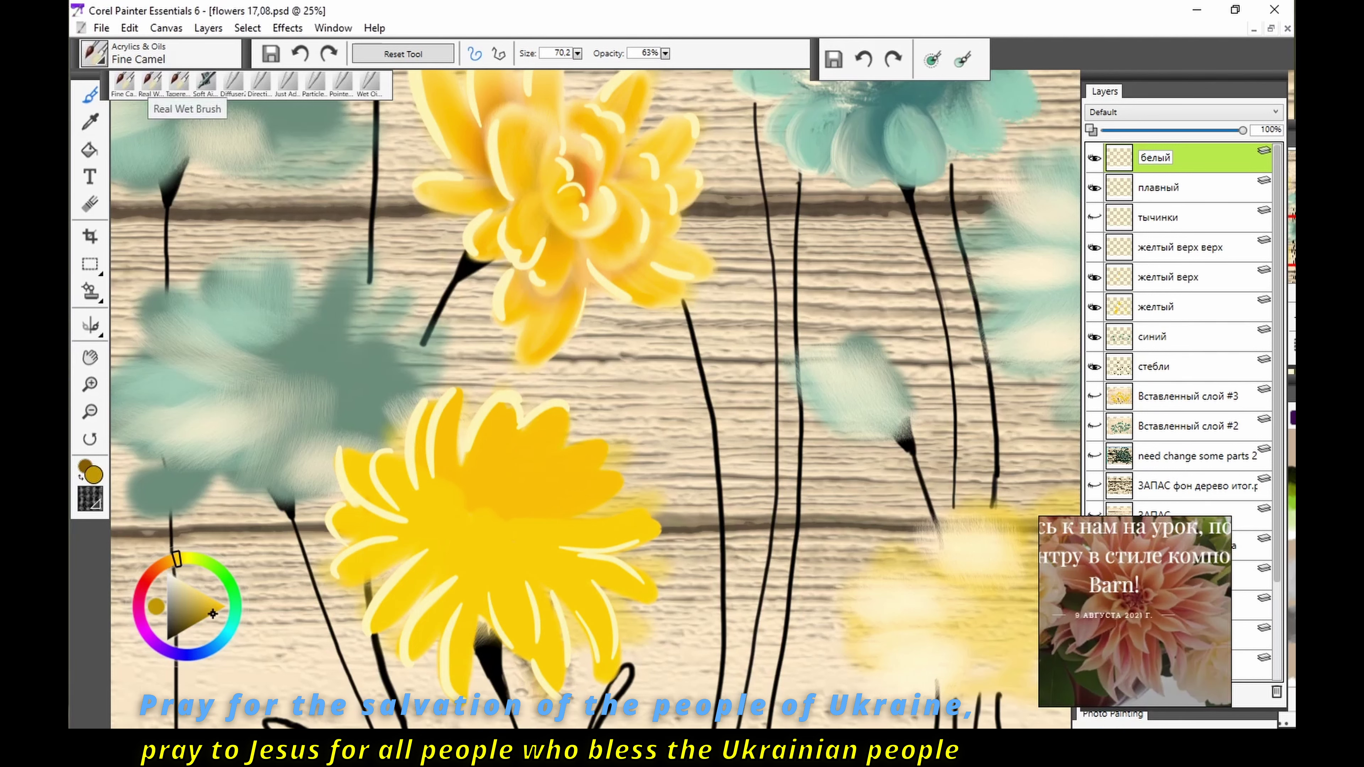
{"action": "left_click", "coordinate": [152, 81]}
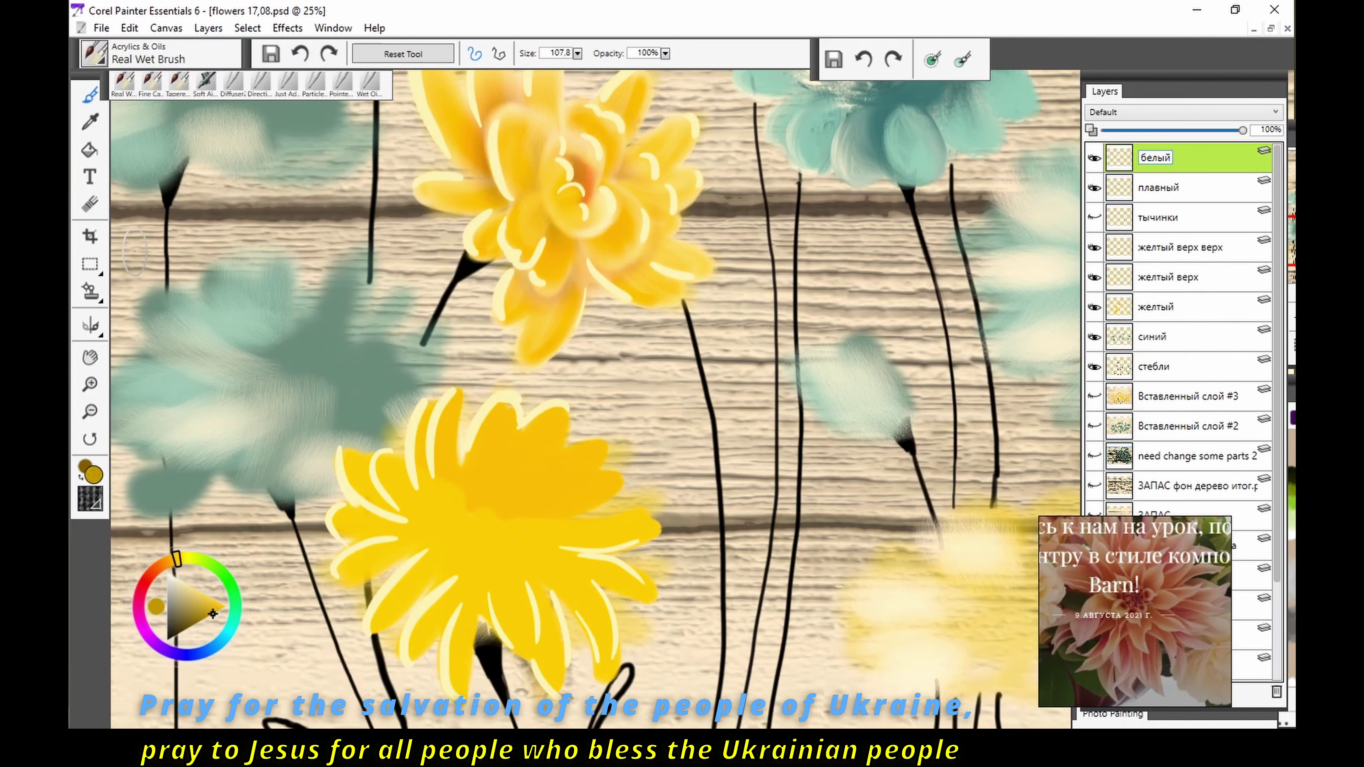
{"action": "left_click", "coordinate": [1094, 158]}
{"action": "left_click", "coordinate": [1094, 188]}
{"action": "left_click", "coordinate": [1094, 158]}
{"action": "left_click", "coordinate": [1094, 187]}
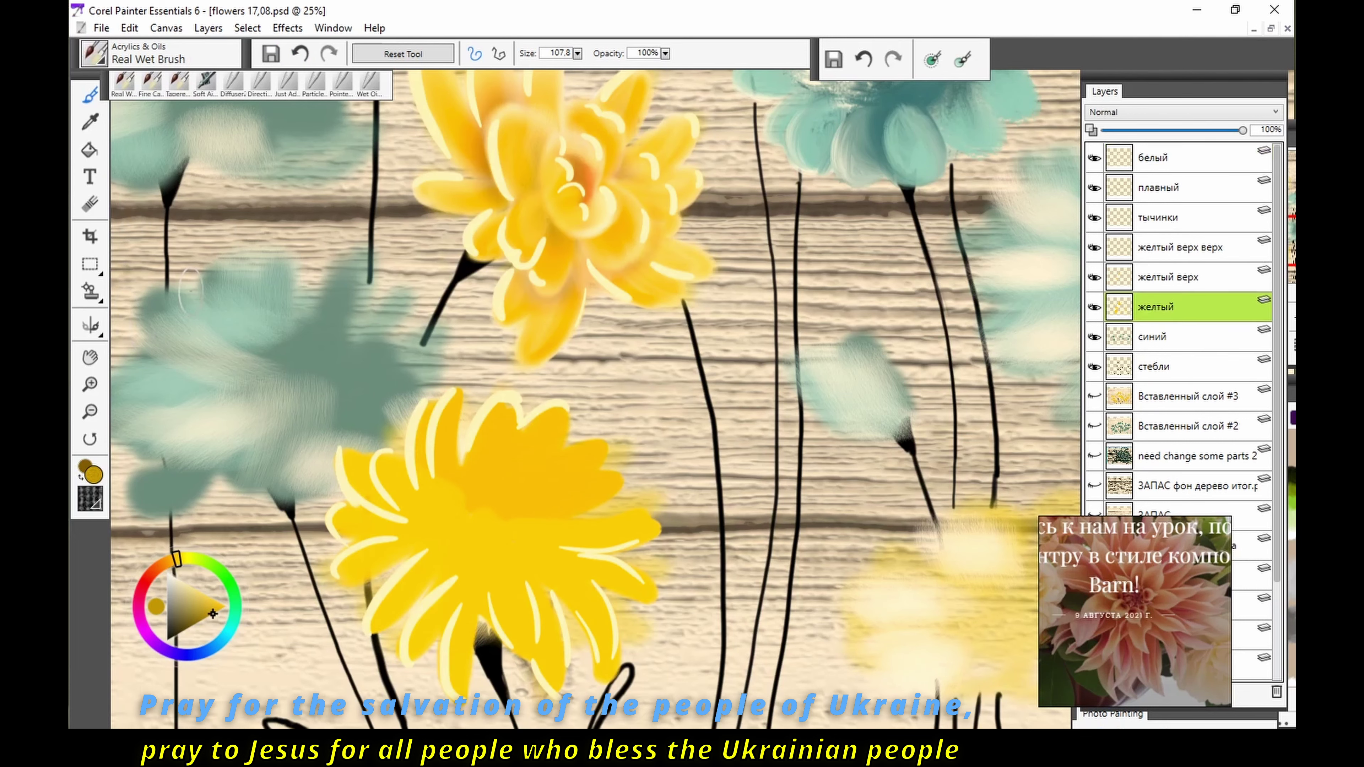
{"action": "left_click", "coordinate": [1182, 188]}
Step: Airbrush darker and orange shading into the lower flower's centre with the soft airbrush
{"action": "left_click", "coordinate": [94, 54]}
{"action": "left_click", "coordinate": [129, 183]}
{"action": "left_click", "coordinate": [289, 297]}
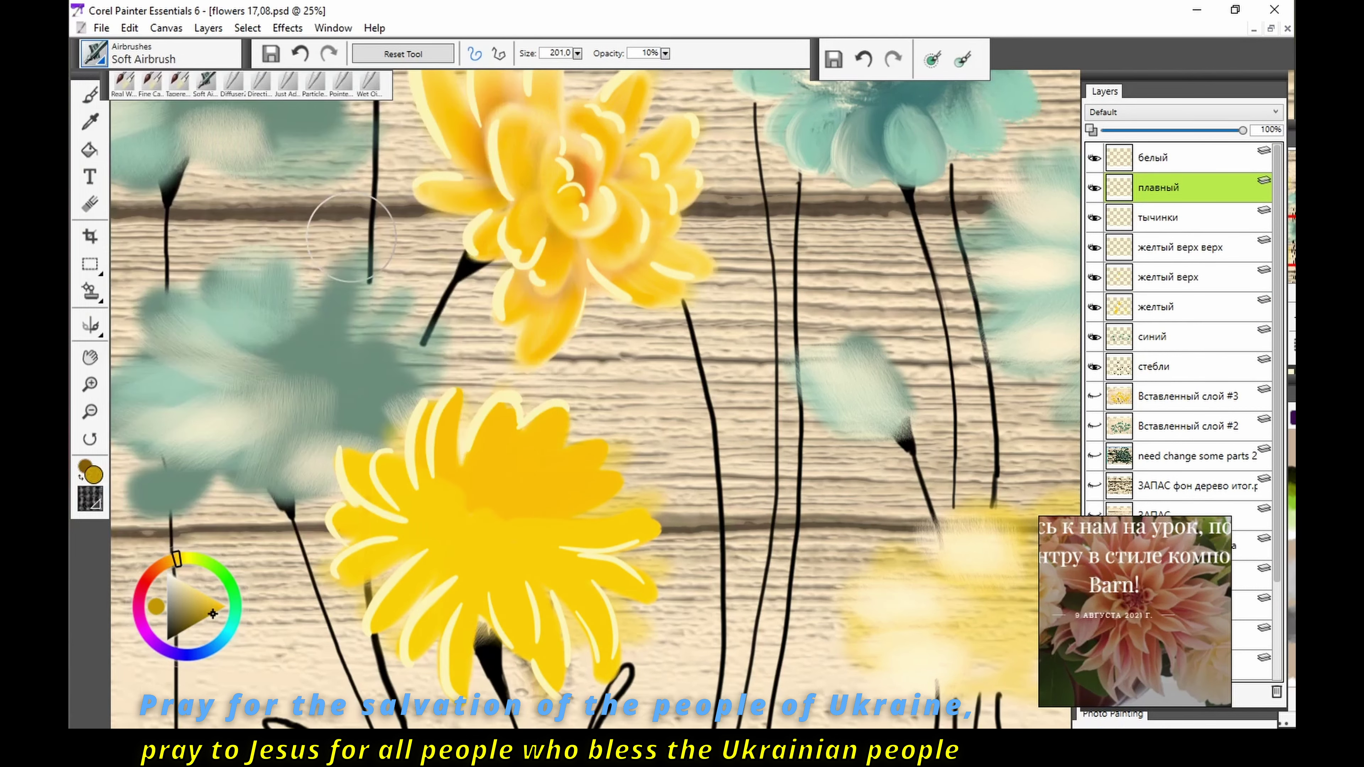
{"action": "mouse_move", "coordinate": [492, 467]}
{"action": "left_mouse_down"}
{"action": "mouse_move", "coordinate": [437, 540]}
{"action": "mouse_move", "coordinate": [473, 500]}
{"action": "mouse_move", "coordinate": [569, 564]}
{"action": "left_mouse_up"}
{"action": "left_click", "coordinate": [167, 561]}
{"action": "left_click_drag", "start_coordinate": [500, 618], "coordinate": [580, 570]}
Step: Paint white inner petals on the желтый верх layer with the fine bristle brush
{"action": "left_click", "coordinate": [157, 606]}
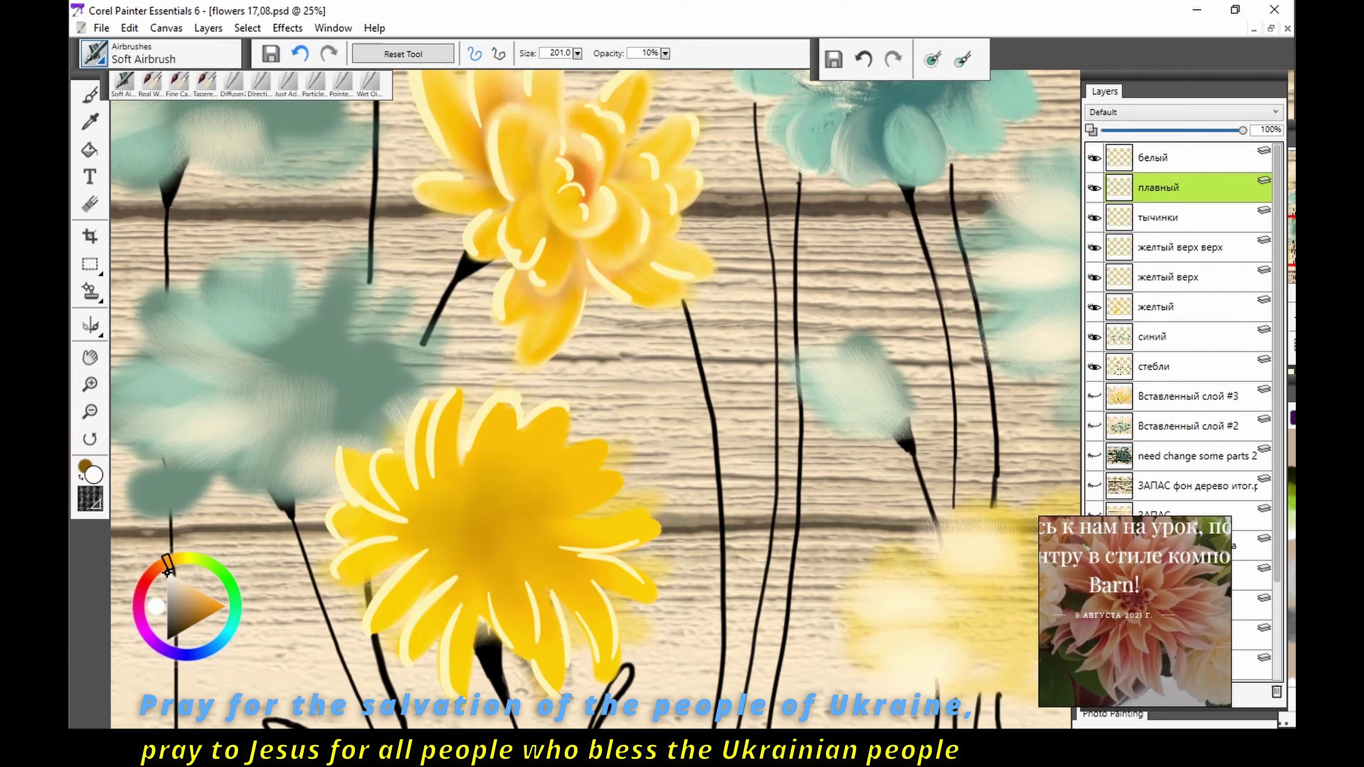
{"action": "left_click", "coordinate": [1182, 277]}
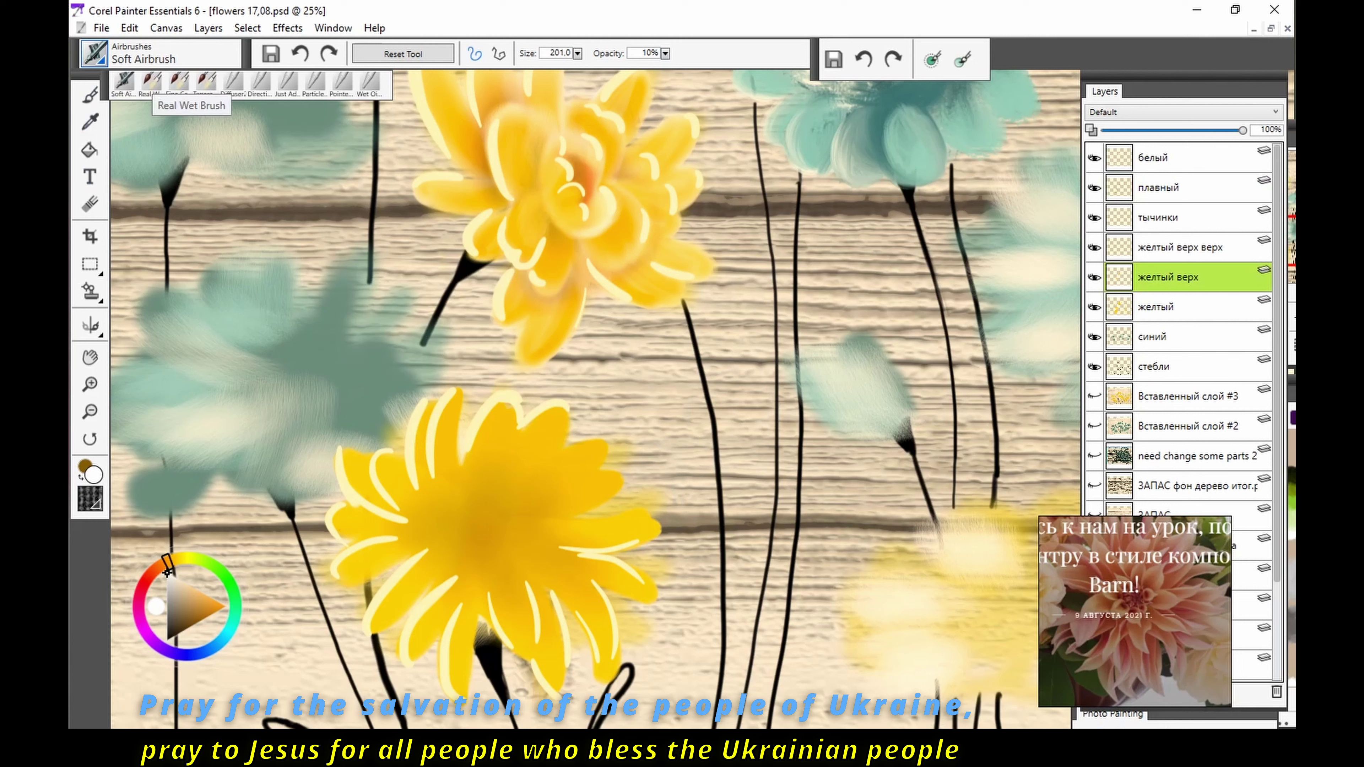
{"action": "left_click", "coordinate": [179, 82]}
{"action": "mouse_move", "coordinate": [473, 518]}
{"action": "left_mouse_down"}
{"action": "mouse_move", "coordinate": [492, 440]}
{"action": "mouse_move", "coordinate": [478, 502]}
{"action": "left_mouse_up"}
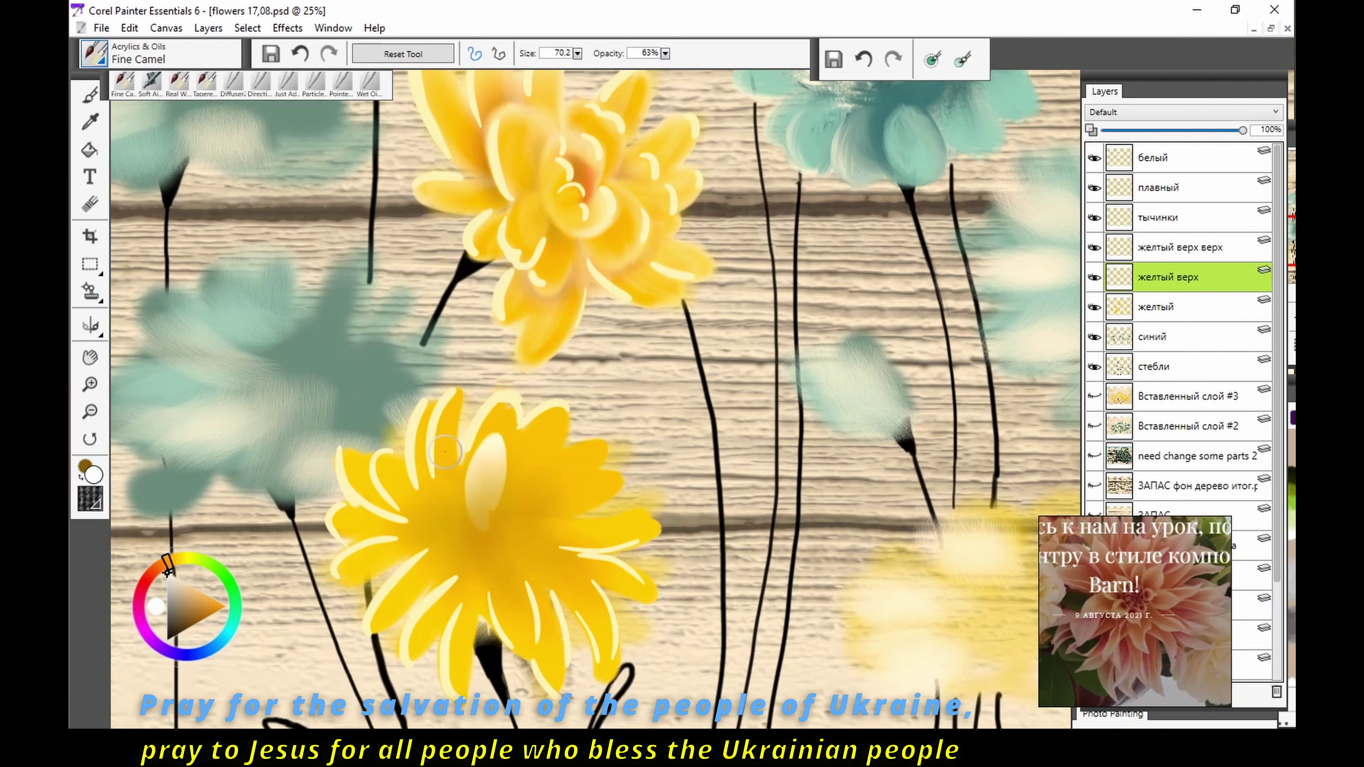
{"action": "mouse_move", "coordinate": [454, 444]}
{"action": "left_mouse_down"}
{"action": "mouse_move", "coordinate": [446, 510]}
{"action": "mouse_move", "coordinate": [408, 497]}
{"action": "left_mouse_up"}
Step: Tune a pale yellow-cream shade and paint a cream stroke across the flower centre
{"action": "left_click", "coordinate": [185, 558]}
{"action": "left_click", "coordinate": [205, 594]}
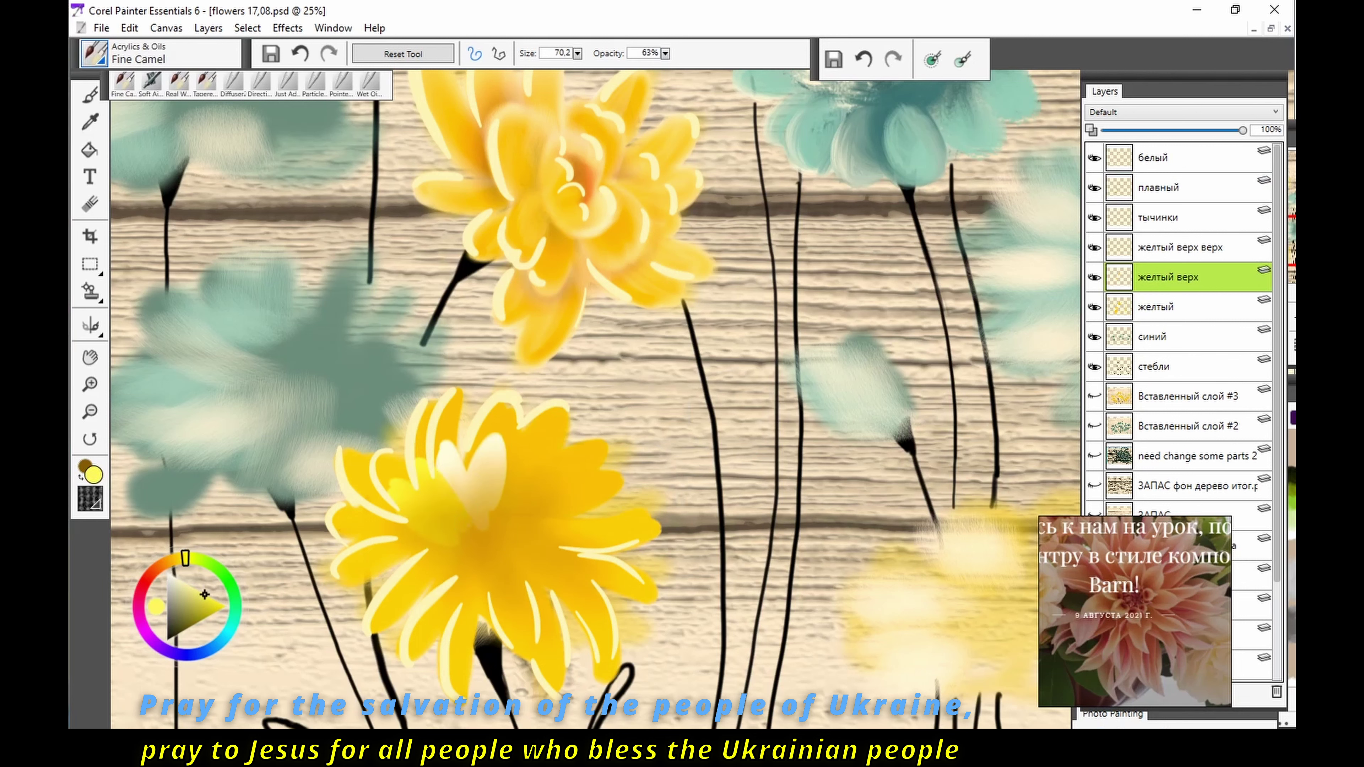
{"action": "left_click_drag", "start_coordinate": [185, 558], "coordinate": [179, 559]}
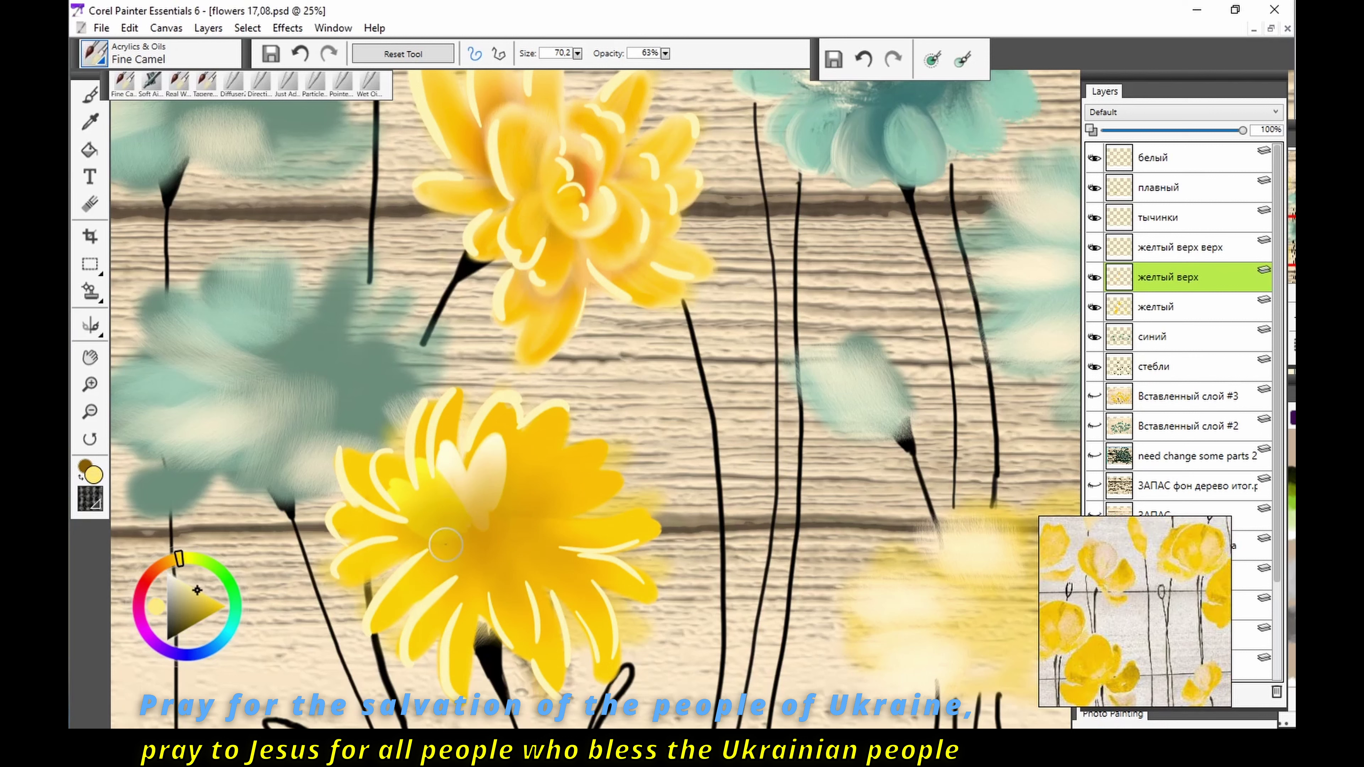
{"action": "key", "text": "ctrl+z"}
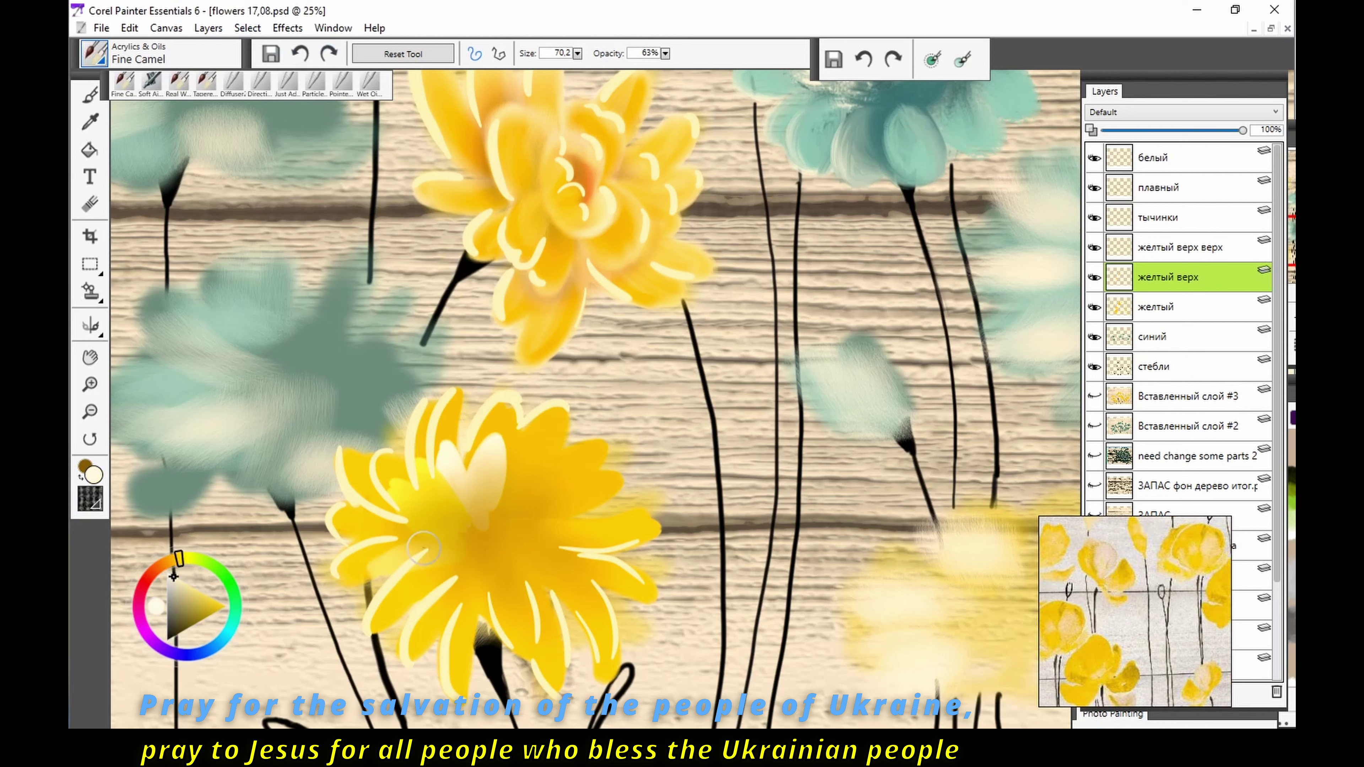
{"action": "mouse_move", "coordinate": [423, 548]}
{"action": "left_mouse_down"}
{"action": "mouse_move", "coordinate": [457, 565]}
{"action": "mouse_move", "coordinate": [497, 634]}
{"action": "mouse_move", "coordinate": [534, 551]}
{"action": "mouse_move", "coordinate": [558, 538]}
{"action": "mouse_move", "coordinate": [537, 495]}
{"action": "mouse_move", "coordinate": [549, 532]}
{"action": "left_mouse_up"}
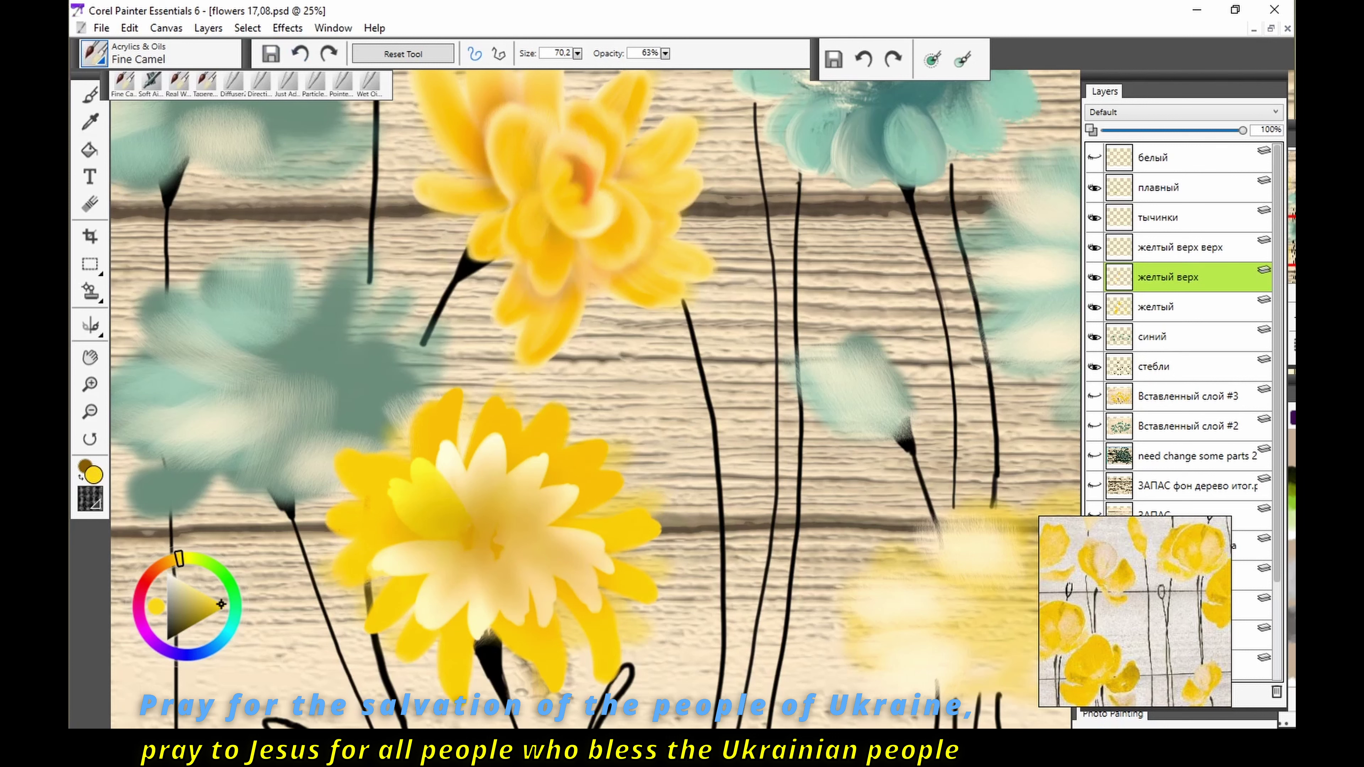
Step: Try a broad flat brush, then a tapered bristle brush, and undo the last change
{"action": "left_click", "coordinate": [93, 53]}
{"action": "left_click", "coordinate": [257, 534]}
{"action": "left_click", "coordinate": [94, 54]}
{"action": "left_click", "coordinate": [333, 369]}
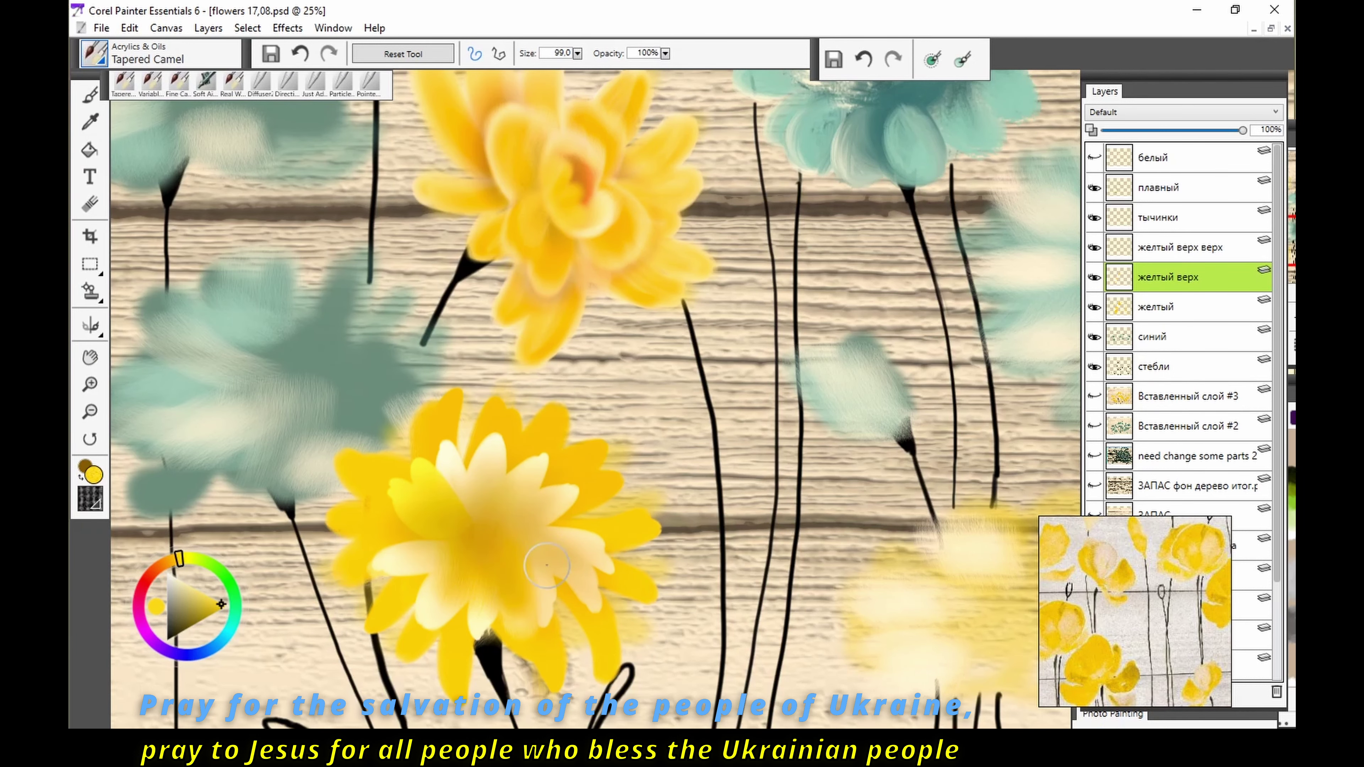
{"action": "key", "text": "ctrl+z"}
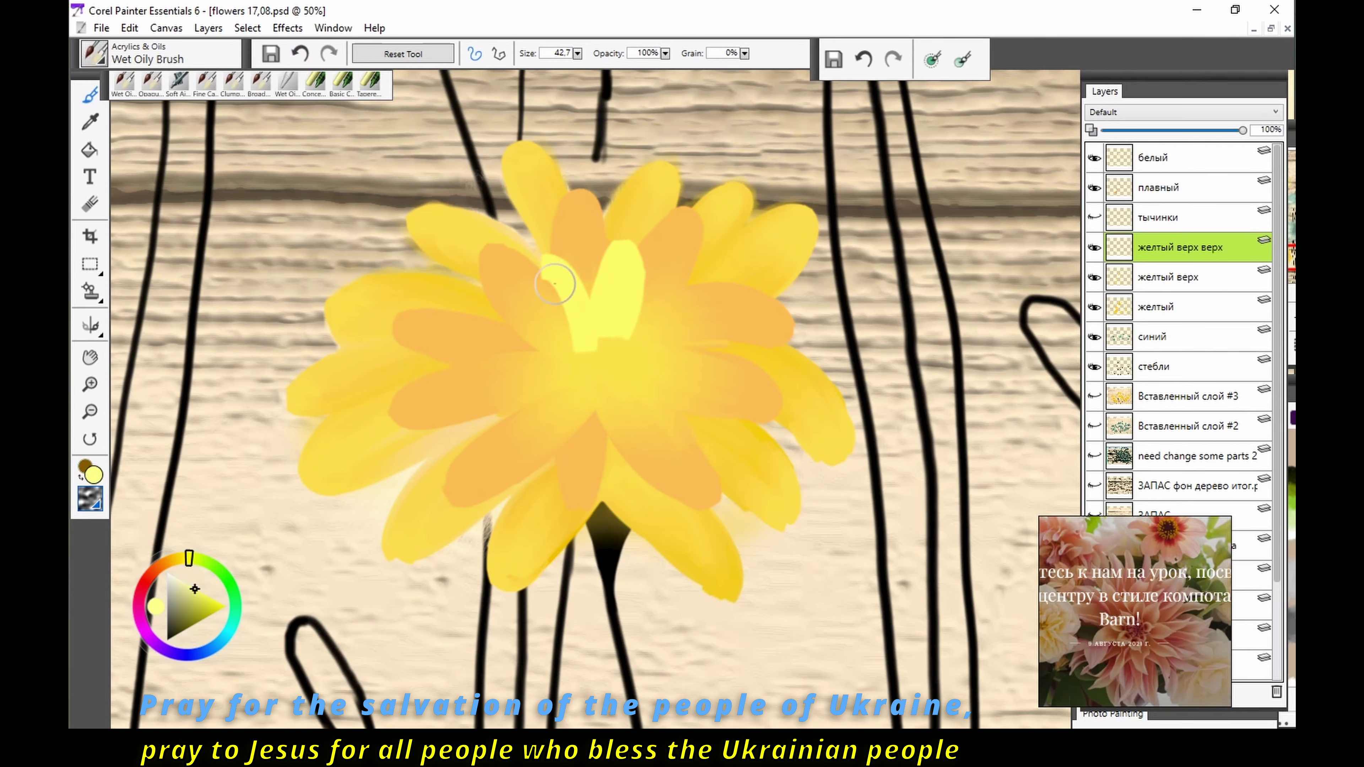
Step: Enlarge the light-yellow centre and add a light-orange petal, undoing a saturated yellow spot
{"action": "mouse_move", "coordinate": [538, 346]}
{"action": "left_mouse_down"}
{"action": "mouse_move", "coordinate": [676, 368]}
{"action": "mouse_move", "coordinate": [693, 316]}
{"action": "left_mouse_up"}
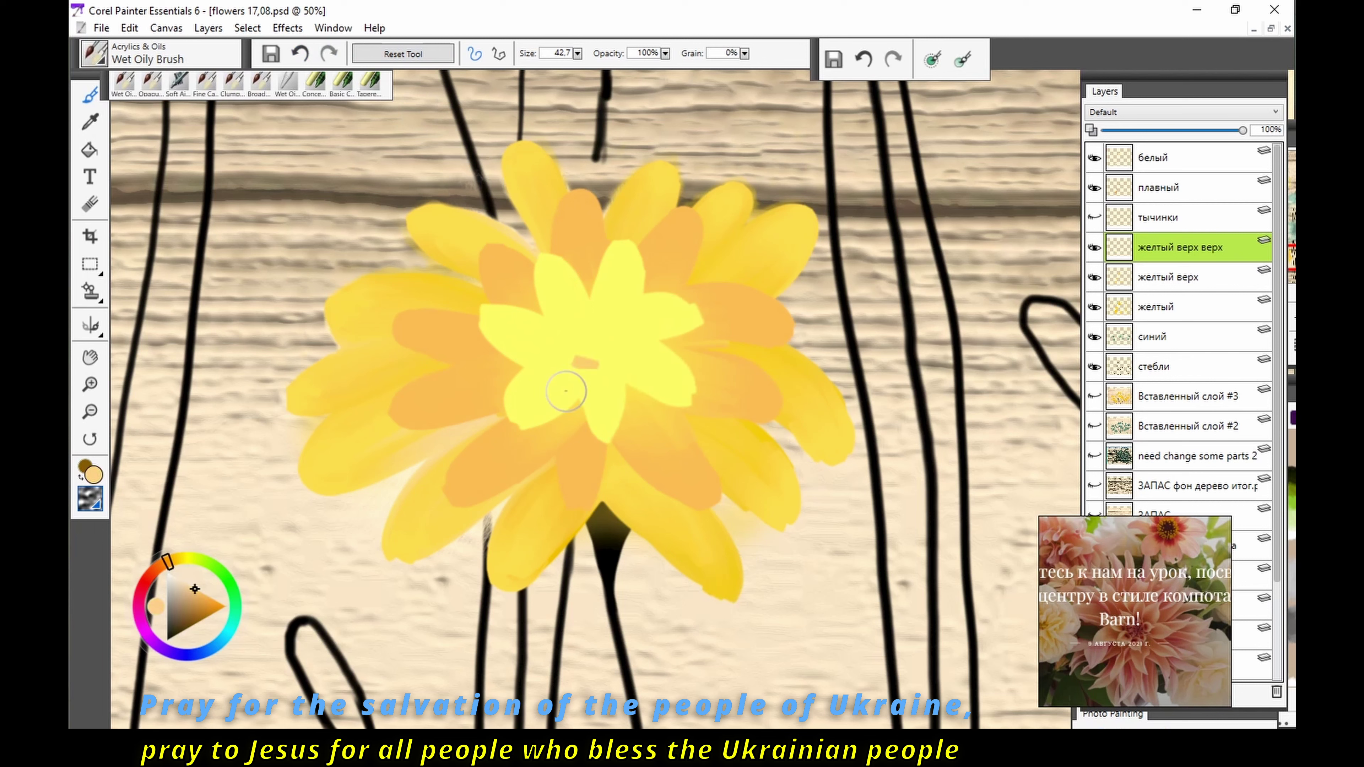
{"action": "mouse_move", "coordinate": [566, 391]}
{"action": "left_mouse_down"}
{"action": "mouse_move", "coordinate": [524, 411]}
{"action": "mouse_move", "coordinate": [625, 350]}
{"action": "mouse_move", "coordinate": [497, 315]}
{"action": "mouse_move", "coordinate": [491, 294]}
{"action": "left_mouse_up"}
{"action": "left_click", "coordinate": [178, 558]}
{"action": "left_click", "coordinate": [186, 584]}
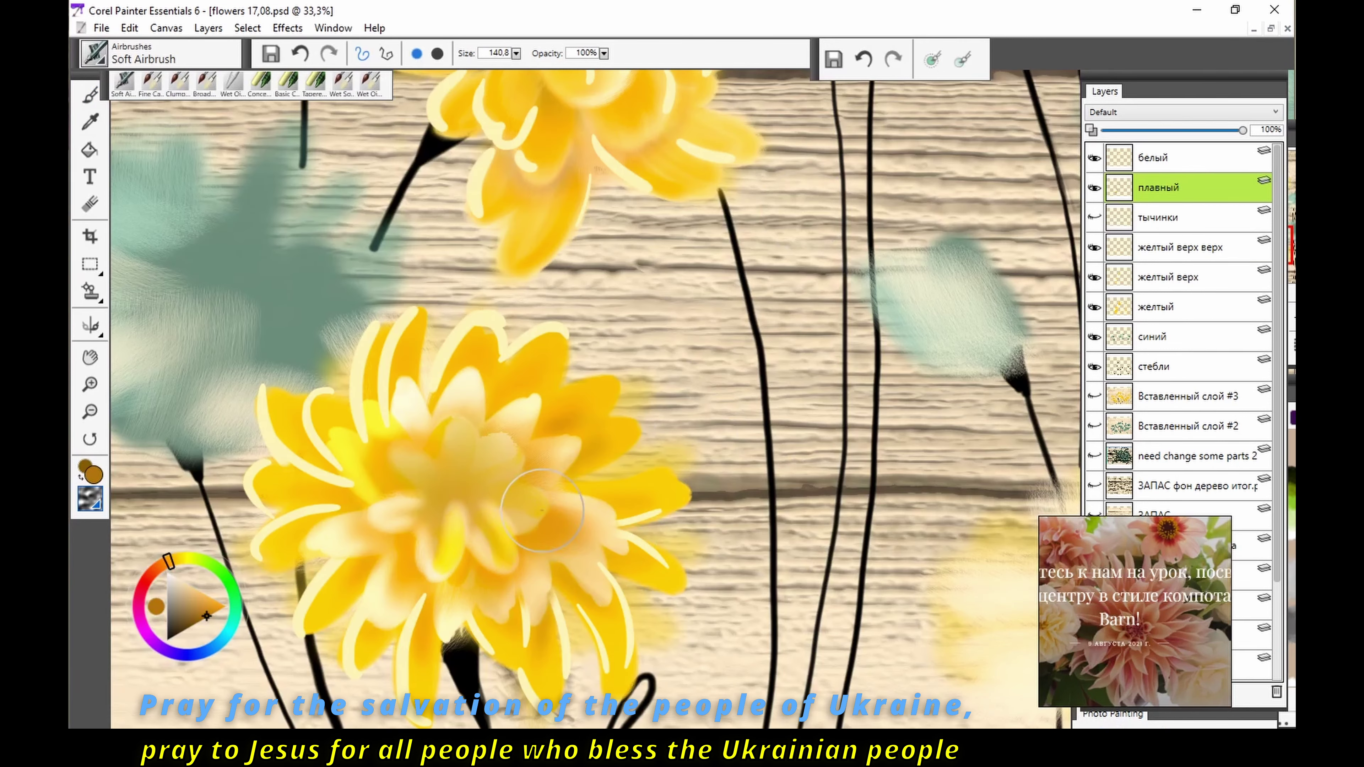
{"action": "key", "text": "ctrl+z"}
Step: Airbrush a soft pale glow over the centre, then the upper-left petals on желтый
{"action": "mouse_move", "coordinate": [382, 447]}
{"action": "left_mouse_down"}
{"action": "mouse_move", "coordinate": [491, 430]}
{"action": "mouse_move", "coordinate": [478, 451]}
{"action": "mouse_move", "coordinate": [556, 514]}
{"action": "mouse_move", "coordinate": [497, 505]}
{"action": "left_mouse_up"}
{"action": "left_click_drag", "start_coordinate": [505, 307], "coordinate": [409, 551]}
{"action": "left_click_drag", "start_coordinate": [449, 637], "coordinate": [571, 556]}
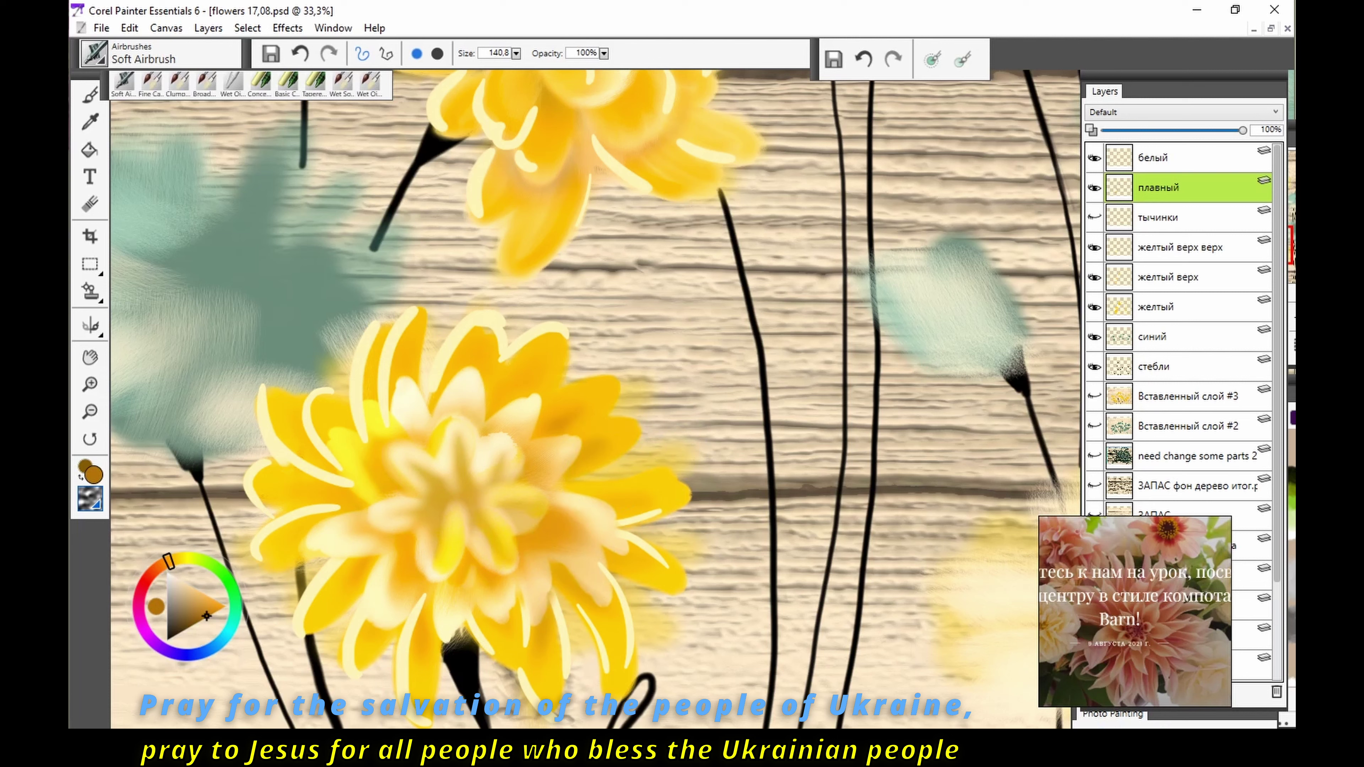
{"action": "left_click", "coordinate": [683, 458], "text": "ctrl"}
{"action": "mouse_move", "coordinate": [639, 388]}
{"action": "left_mouse_down"}
{"action": "mouse_move", "coordinate": [344, 349]}
{"action": "mouse_move", "coordinate": [304, 290]}
{"action": "mouse_move", "coordinate": [339, 333]}
{"action": "left_mouse_up"}
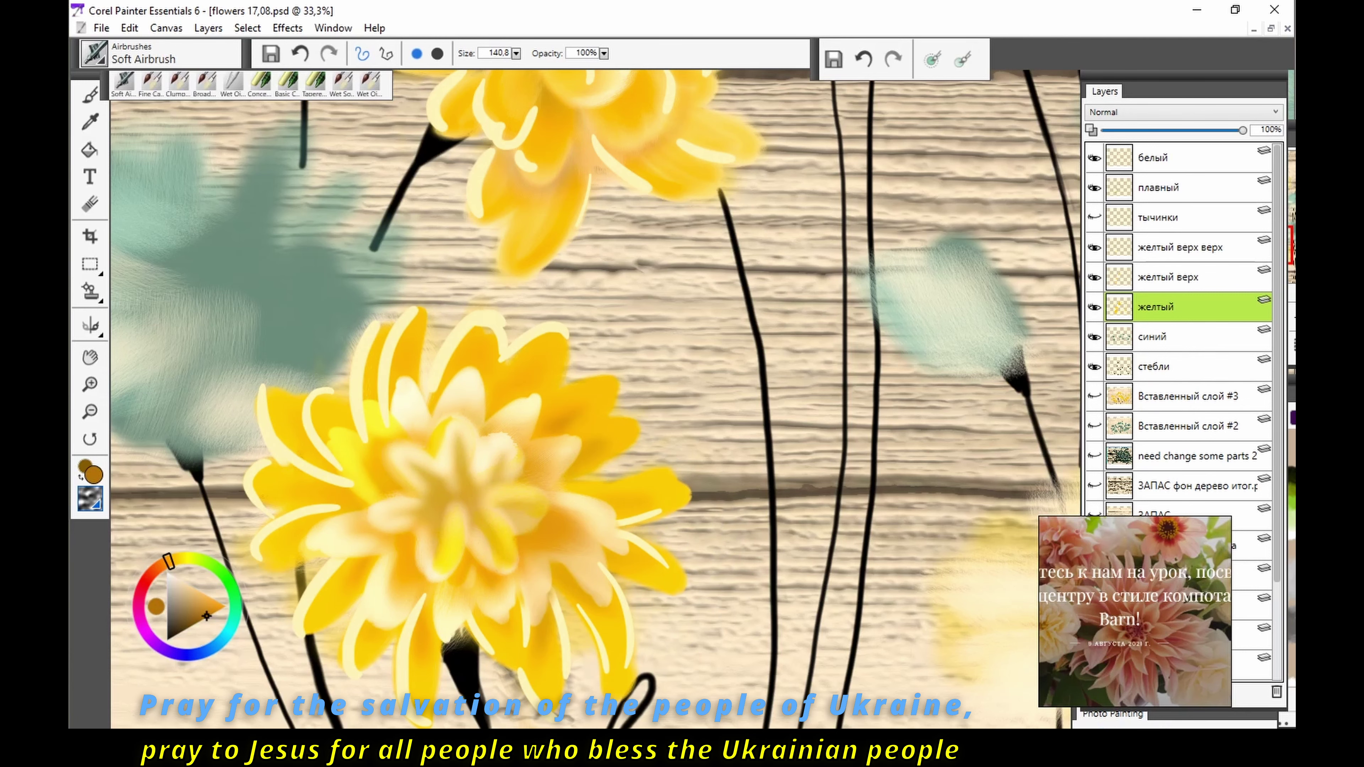
Step: Target the белый layer and choose a bristle brush from Acrylics & Oils
{"action": "left_click", "coordinate": [1155, 158]}
{"action": "left_click", "coordinate": [94, 54]}
{"action": "left_click", "coordinate": [137, 160]}
{"action": "left_click", "coordinate": [287, 229]}
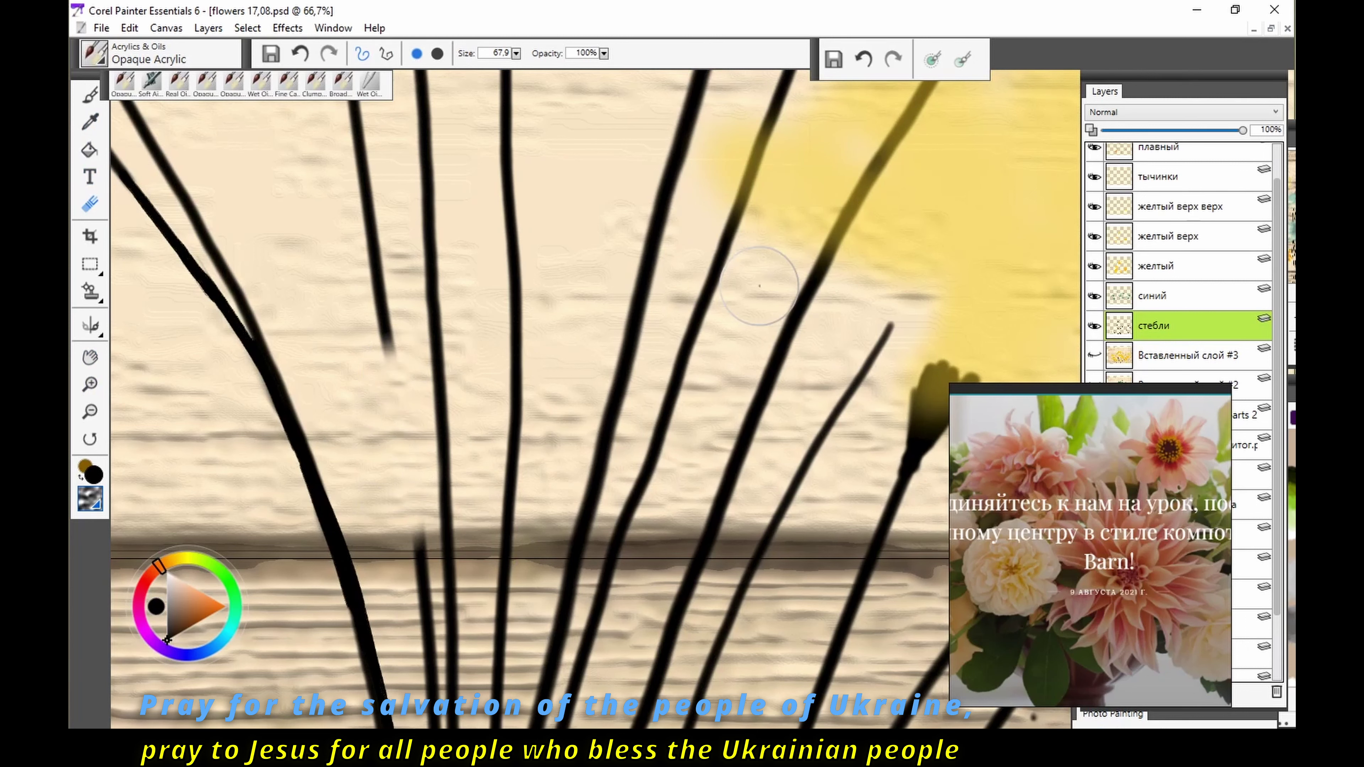
Step: Repaint a black stem down to the plank line and reshape the right stem
{"action": "key", "text": "b"}
{"action": "left_click_drag", "start_coordinate": [386, 315], "coordinate": [397, 419]}
{"action": "key", "text": "ctrl+z"}
{"action": "left_click_drag", "start_coordinate": [385, 314], "coordinate": [419, 564]}
{"action": "key", "text": "n"}
{"action": "left_click_drag", "start_coordinate": [677, 377], "coordinate": [624, 478]}
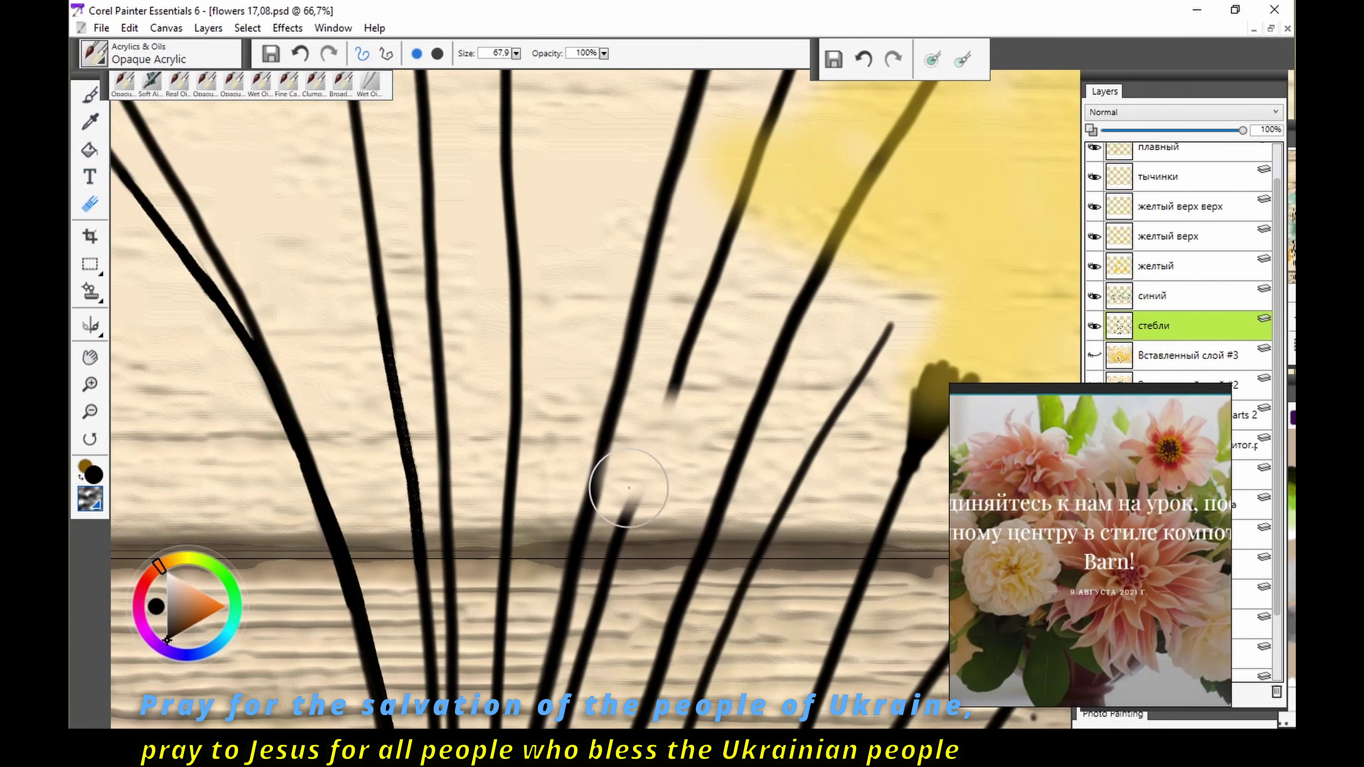
{"action": "key", "text": "ctrl+z"}
{"action": "left_click_drag", "start_coordinate": [677, 371], "coordinate": [660, 432]}
{"action": "key", "text": "b"}
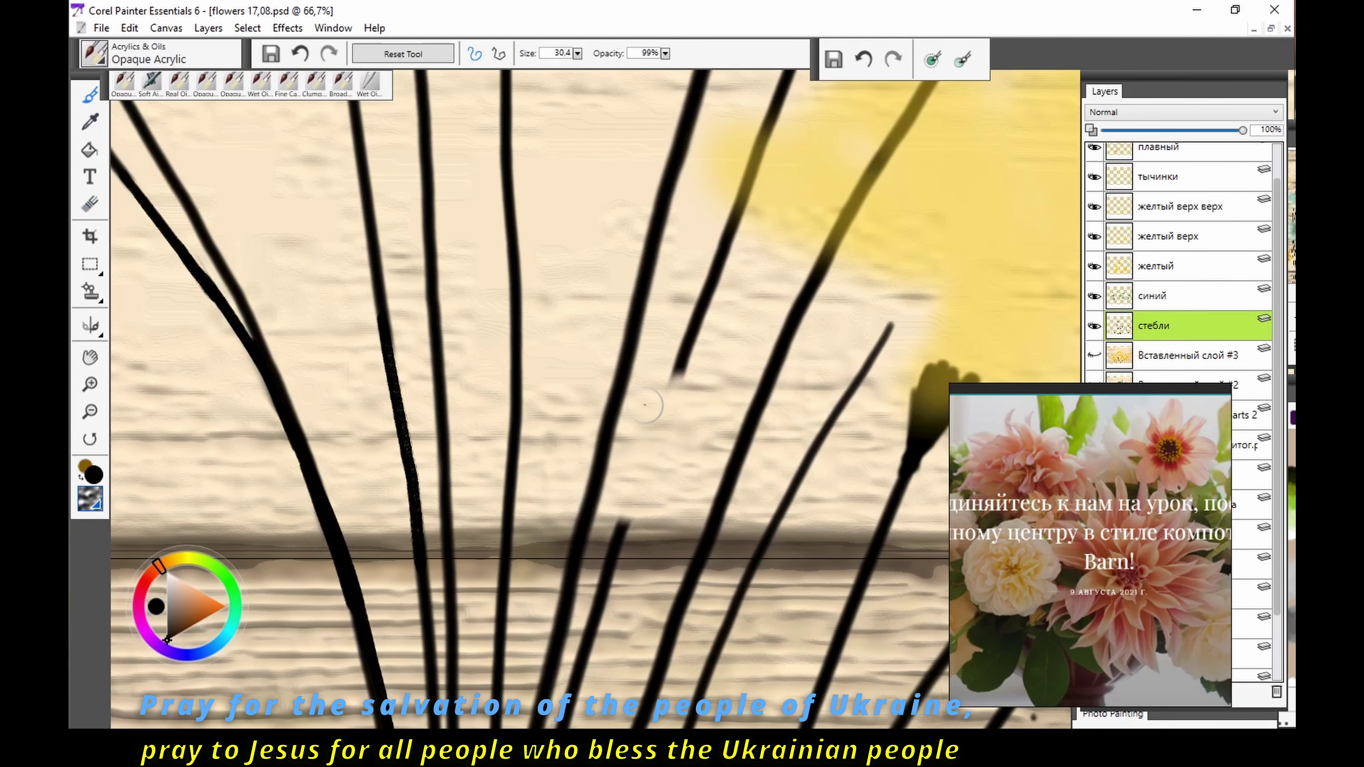
{"action": "left_click_drag", "start_coordinate": [683, 355], "coordinate": [623, 516]}
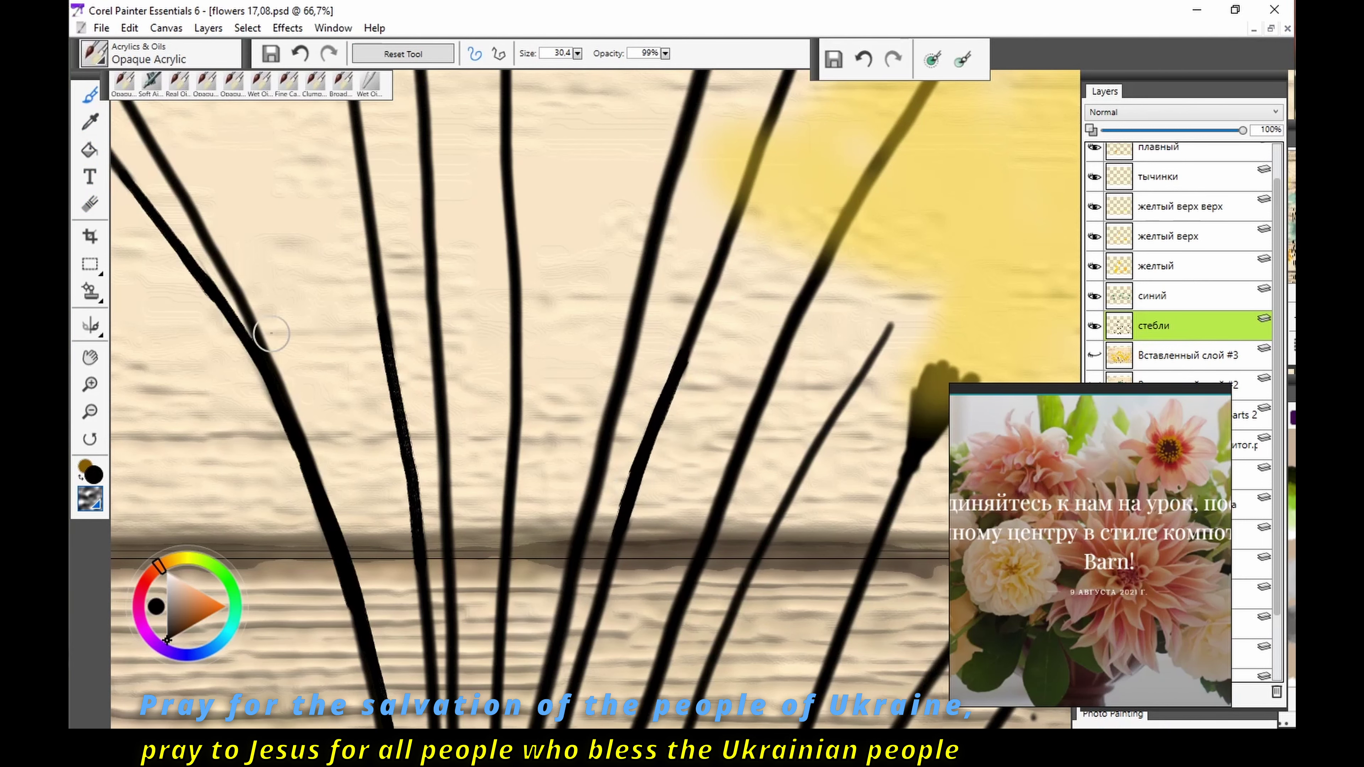
Step: Bring the two leaf strokes into view and erase the upper and lower ones
{"action": "key", "text": "ctrl+minus"}
{"action": "left_click_drag", "start_coordinate": [645, 323], "coordinate": [360, 435]}
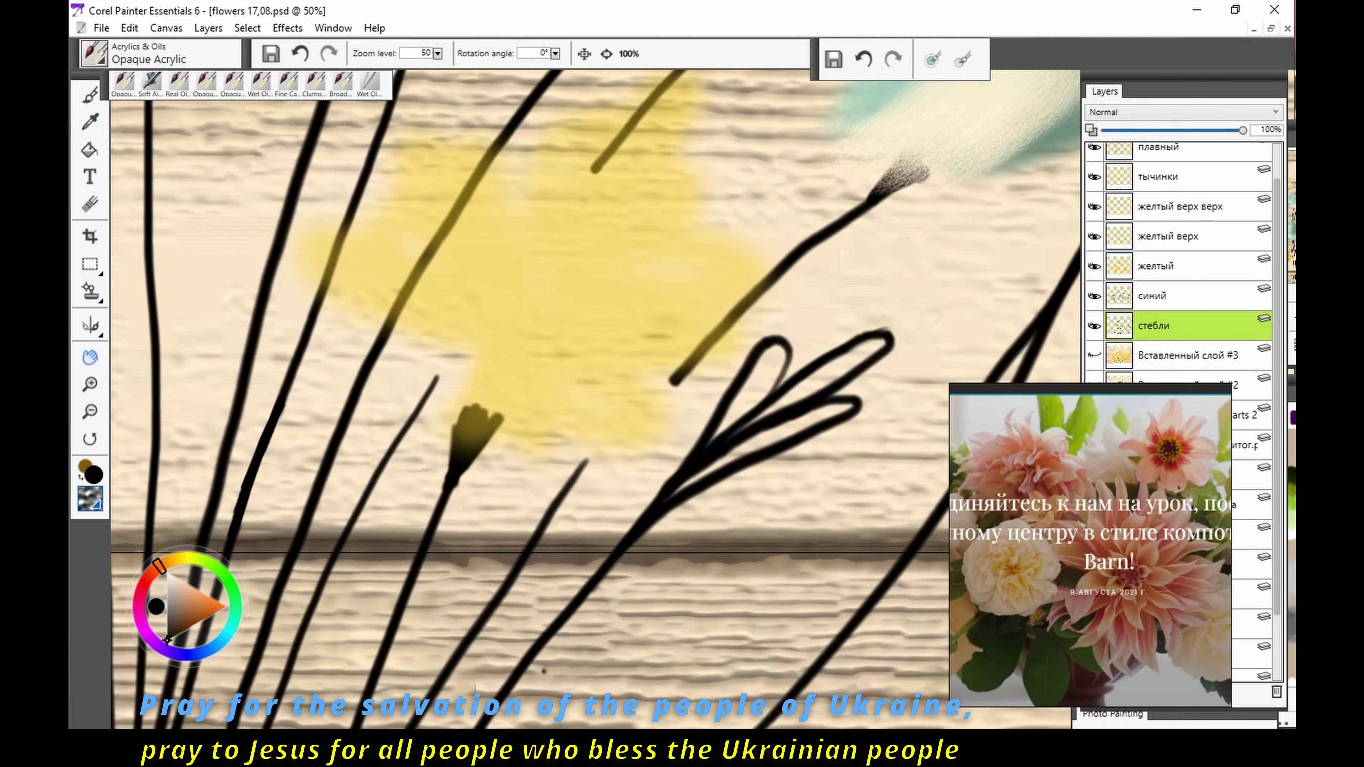
{"action": "key", "text": "ctrl+plus"}
{"action": "left_click_drag", "start_coordinate": [644, 376], "coordinate": [558, 281]}
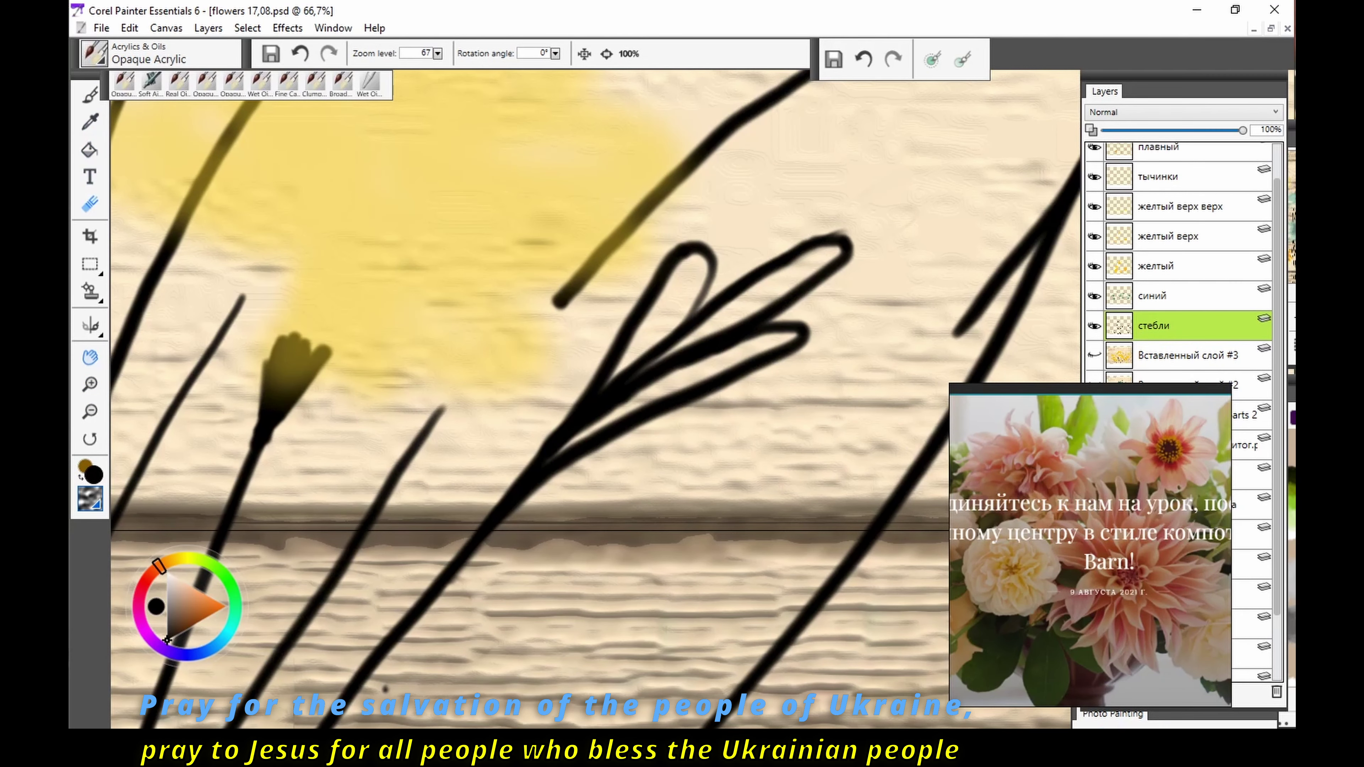
{"action": "key", "text": "n"}
{"action": "mouse_move", "coordinate": [844, 239]}
{"action": "left_mouse_down"}
{"action": "mouse_move", "coordinate": [698, 317]}
{"action": "mouse_move", "coordinate": [807, 289]}
{"action": "left_mouse_up"}
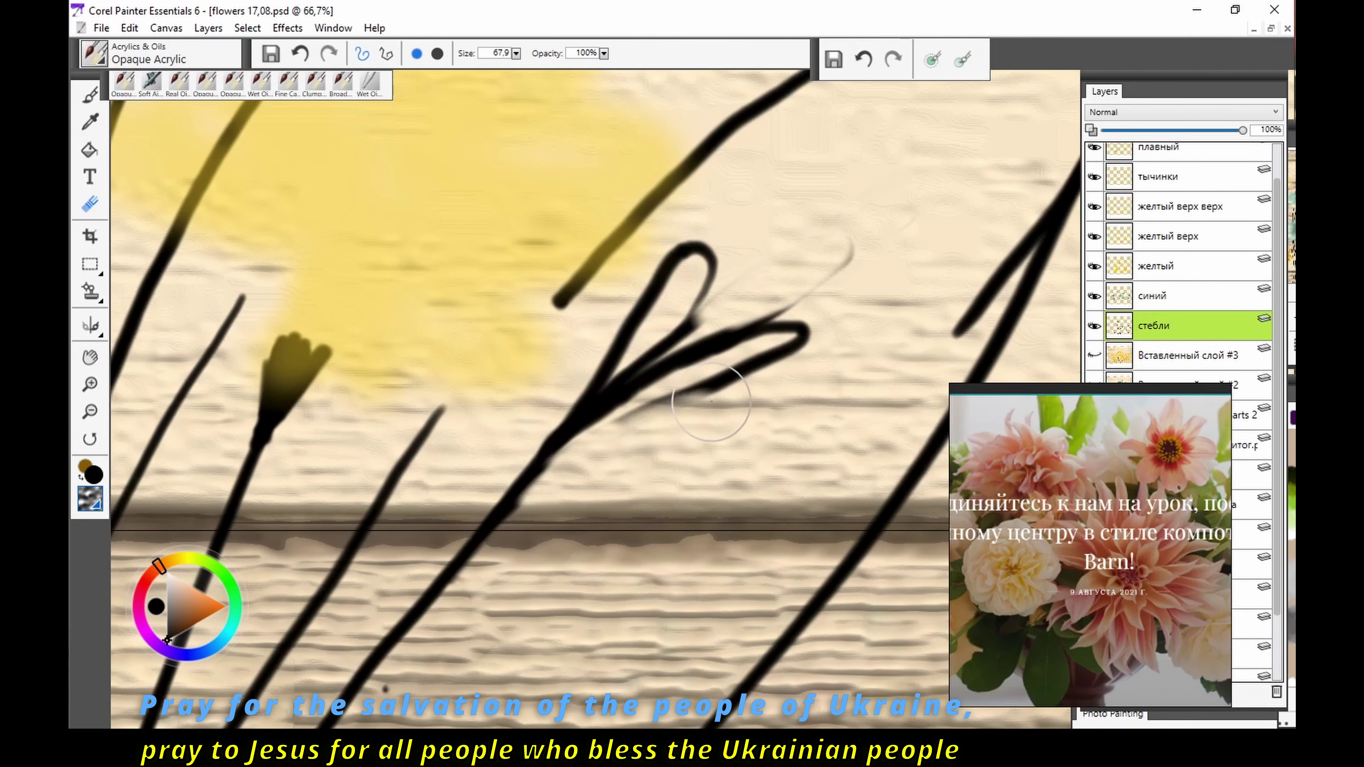
{"action": "mouse_move", "coordinate": [712, 400]}
{"action": "left_mouse_down"}
{"action": "mouse_move", "coordinate": [795, 333]}
{"action": "mouse_move", "coordinate": [698, 366]}
{"action": "mouse_move", "coordinate": [741, 317]}
{"action": "mouse_move", "coordinate": [693, 255]}
{"action": "mouse_move", "coordinate": [494, 519]}
{"action": "mouse_move", "coordinate": [811, 294]}
{"action": "left_mouse_up"}
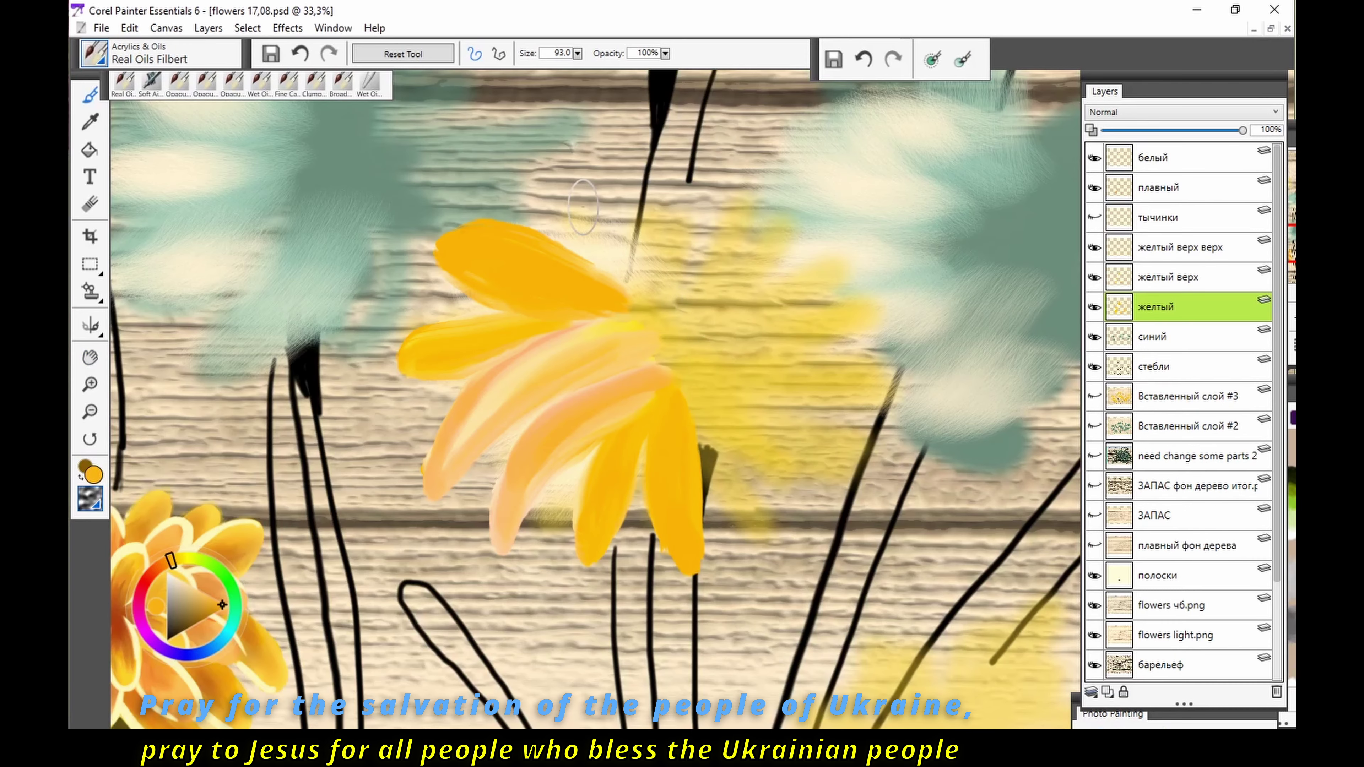
Step: Paint yellow petals radiating from the flower centre, filling out the right side
{"action": "left_click_drag", "start_coordinate": [580, 210], "coordinate": [618, 285]}
{"action": "left_click_drag", "start_coordinate": [564, 188], "coordinate": [636, 323]}
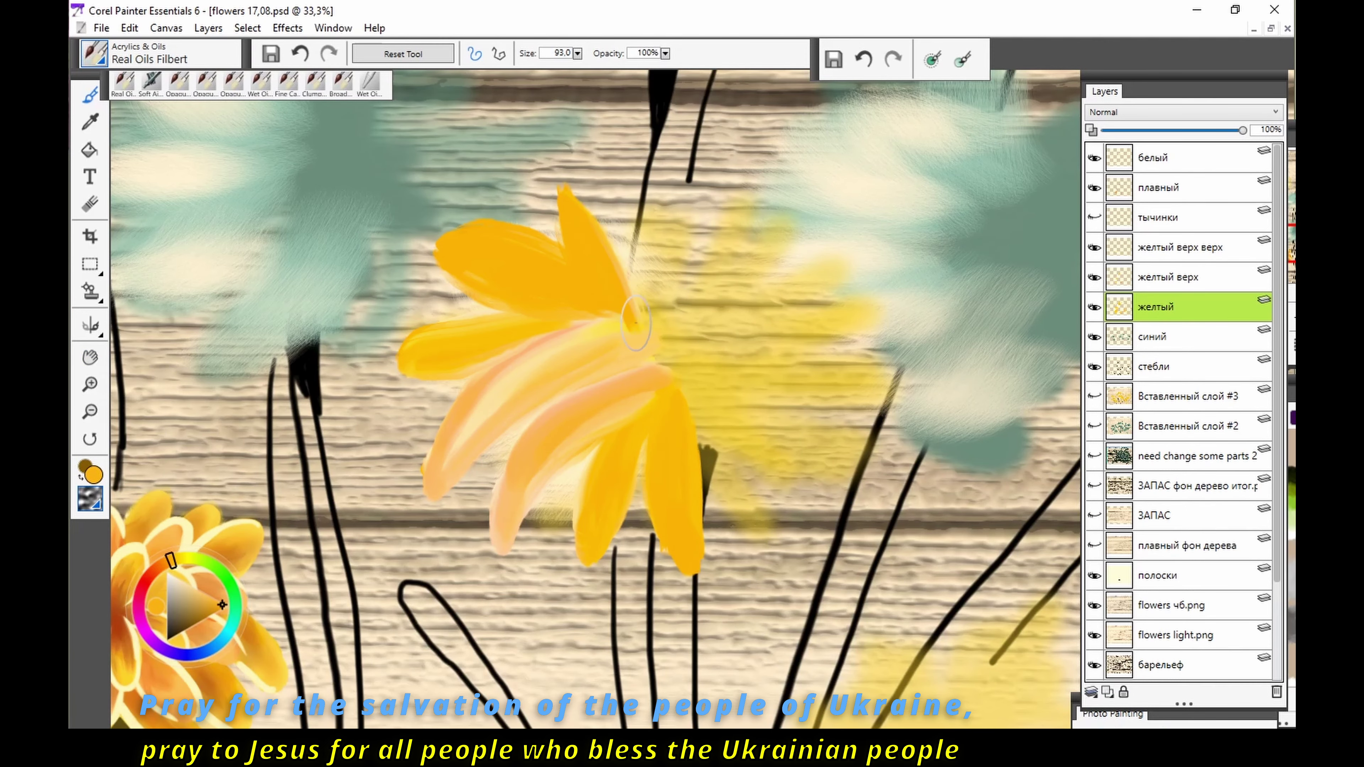
{"action": "left_click_drag", "start_coordinate": [636, 263], "coordinate": [639, 167]}
{"action": "mouse_move", "coordinate": [658, 323]}
{"action": "left_mouse_down"}
{"action": "mouse_move", "coordinate": [735, 191]}
{"action": "mouse_move", "coordinate": [693, 290]}
{"action": "left_mouse_up"}
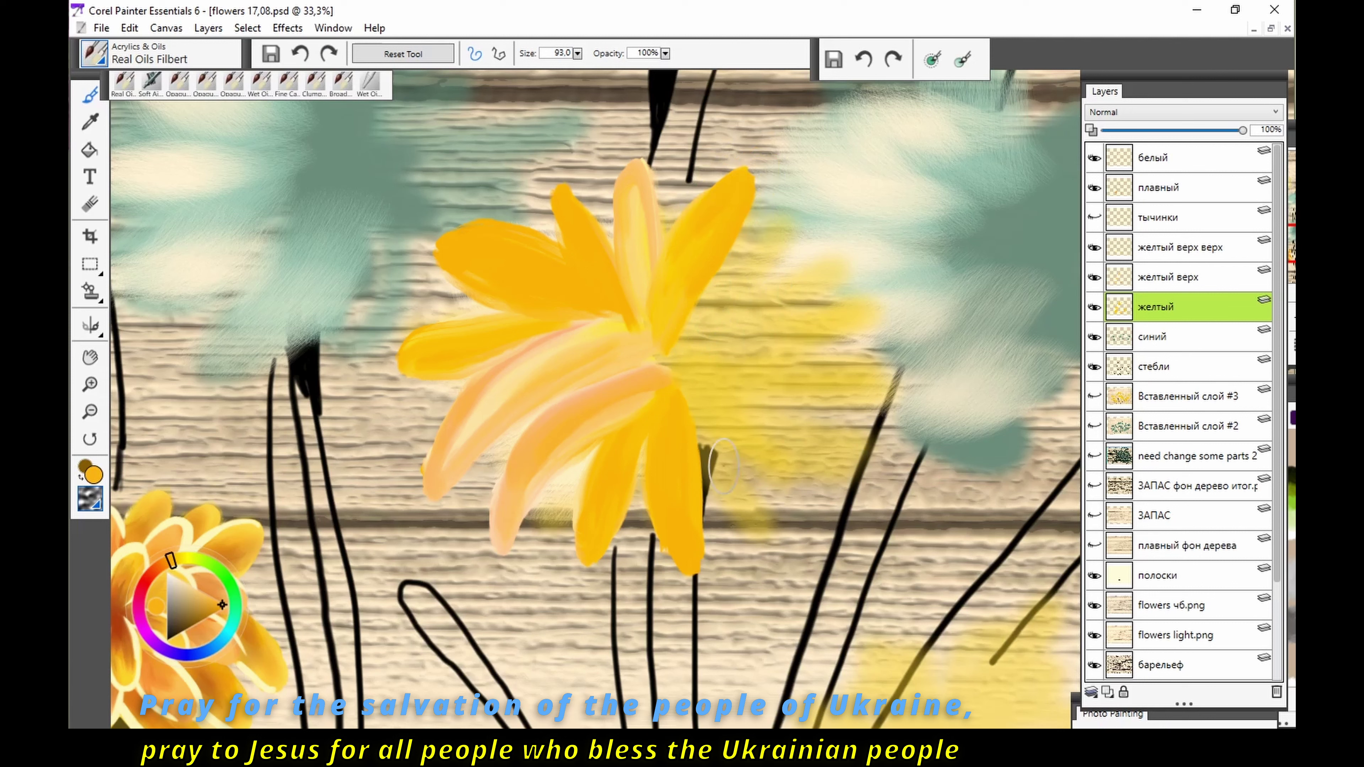
{"action": "mouse_move", "coordinate": [800, 511]}
{"action": "left_mouse_down"}
{"action": "mouse_move", "coordinate": [680, 377]}
{"action": "mouse_move", "coordinate": [779, 497]}
{"action": "left_mouse_up"}
{"action": "left_click_drag", "start_coordinate": [703, 446], "coordinate": [769, 548]}
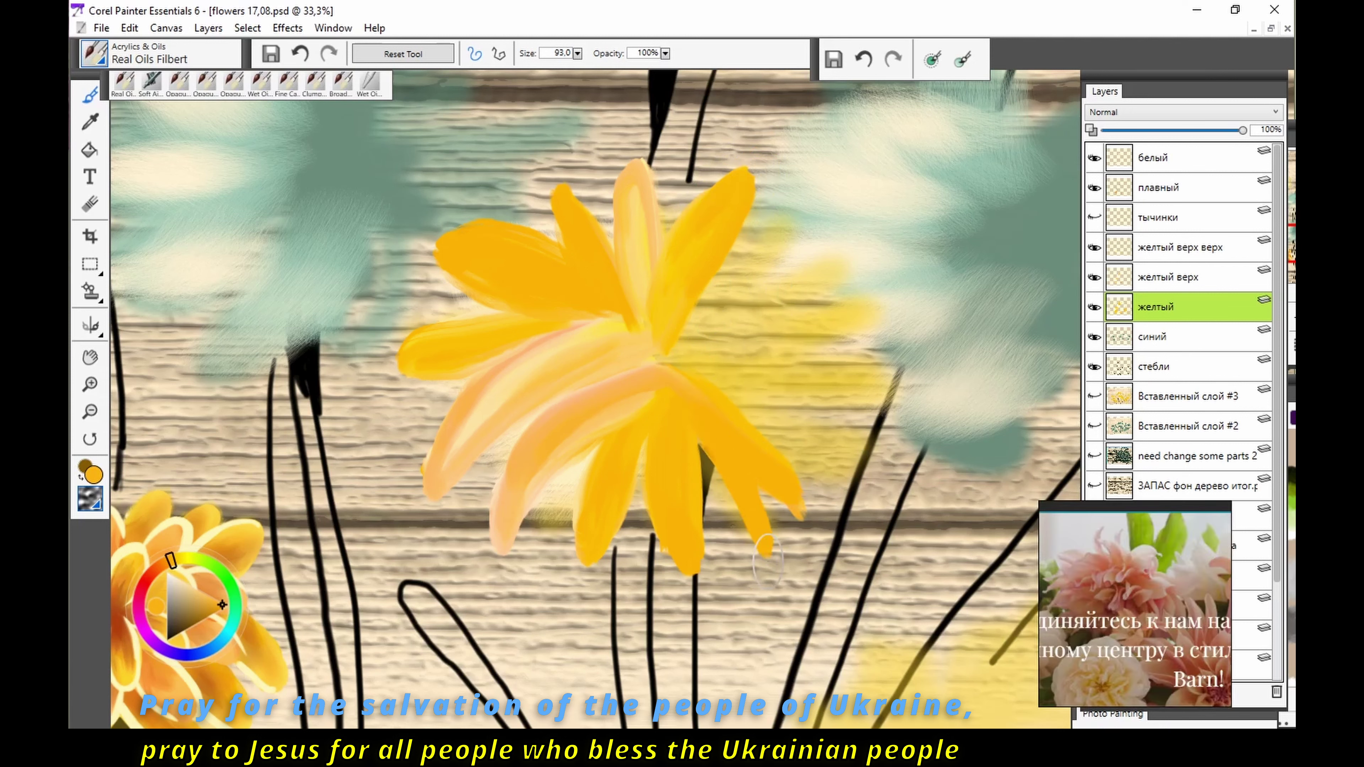
{"action": "mouse_move", "coordinate": [698, 377]}
{"action": "left_mouse_down"}
{"action": "mouse_move", "coordinate": [816, 450]}
{"action": "mouse_move", "coordinate": [864, 385]}
{"action": "left_mouse_up"}
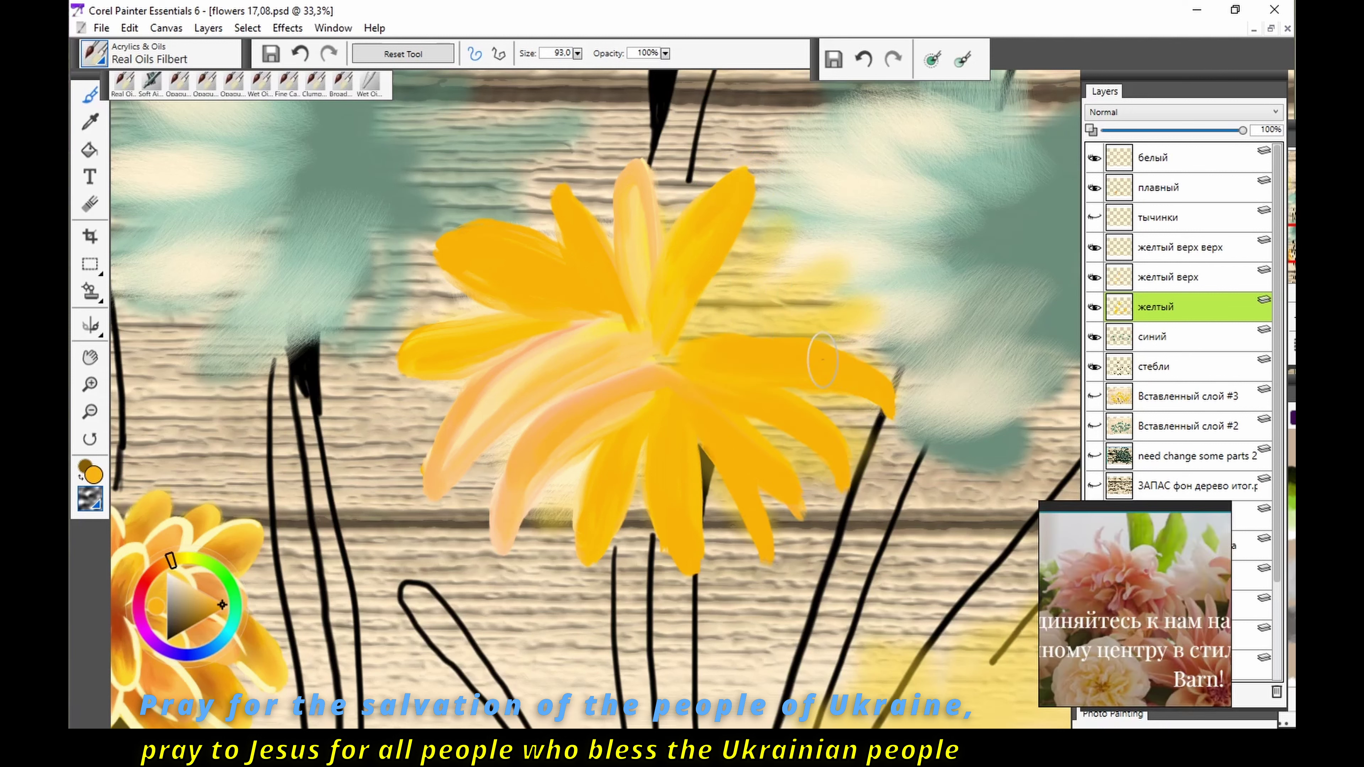
{"action": "mouse_move", "coordinate": [676, 349]}
{"action": "left_mouse_down"}
{"action": "mouse_move", "coordinate": [876, 282]}
{"action": "mouse_move", "coordinate": [795, 237]}
{"action": "left_mouse_up"}
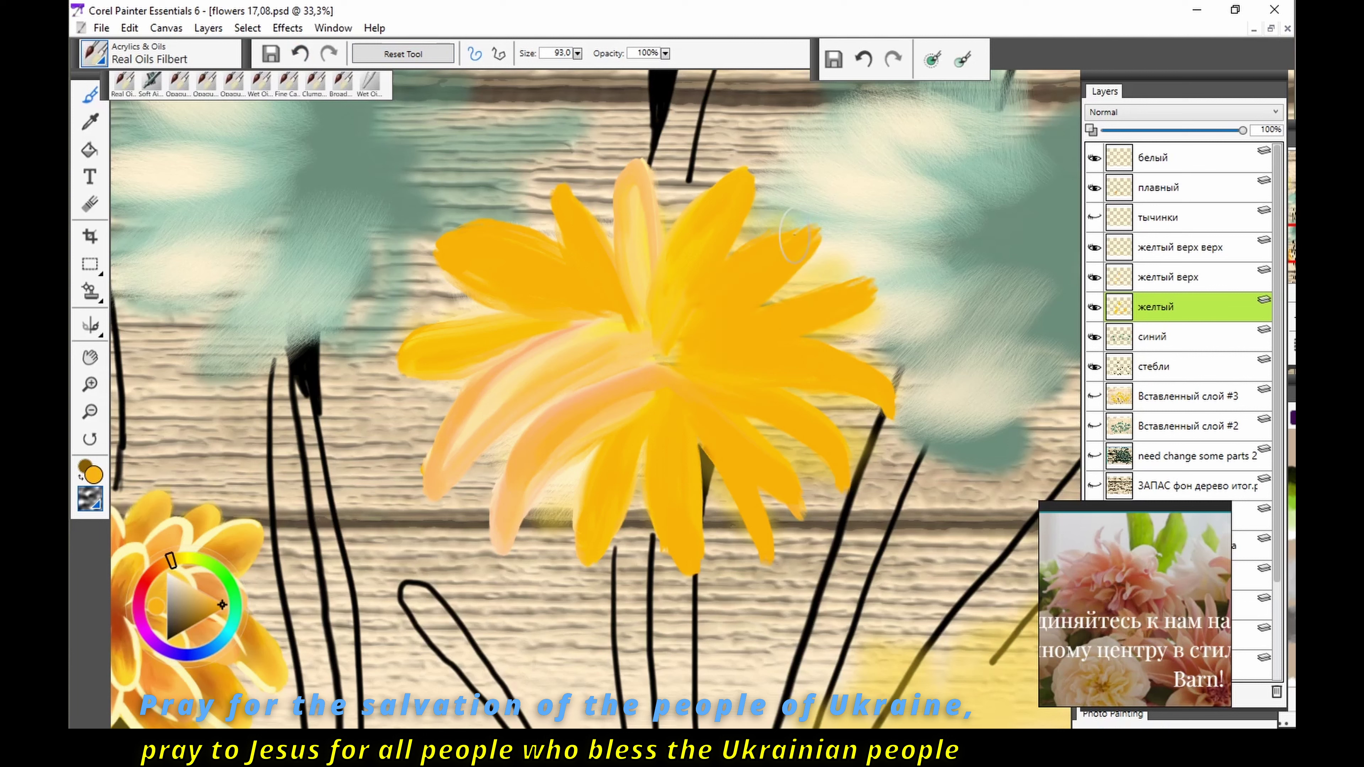
Step: On the layer above, brighten the centre and left, right and lower petals with bright yellow
{"action": "key", "text": "alt+bracketright"}
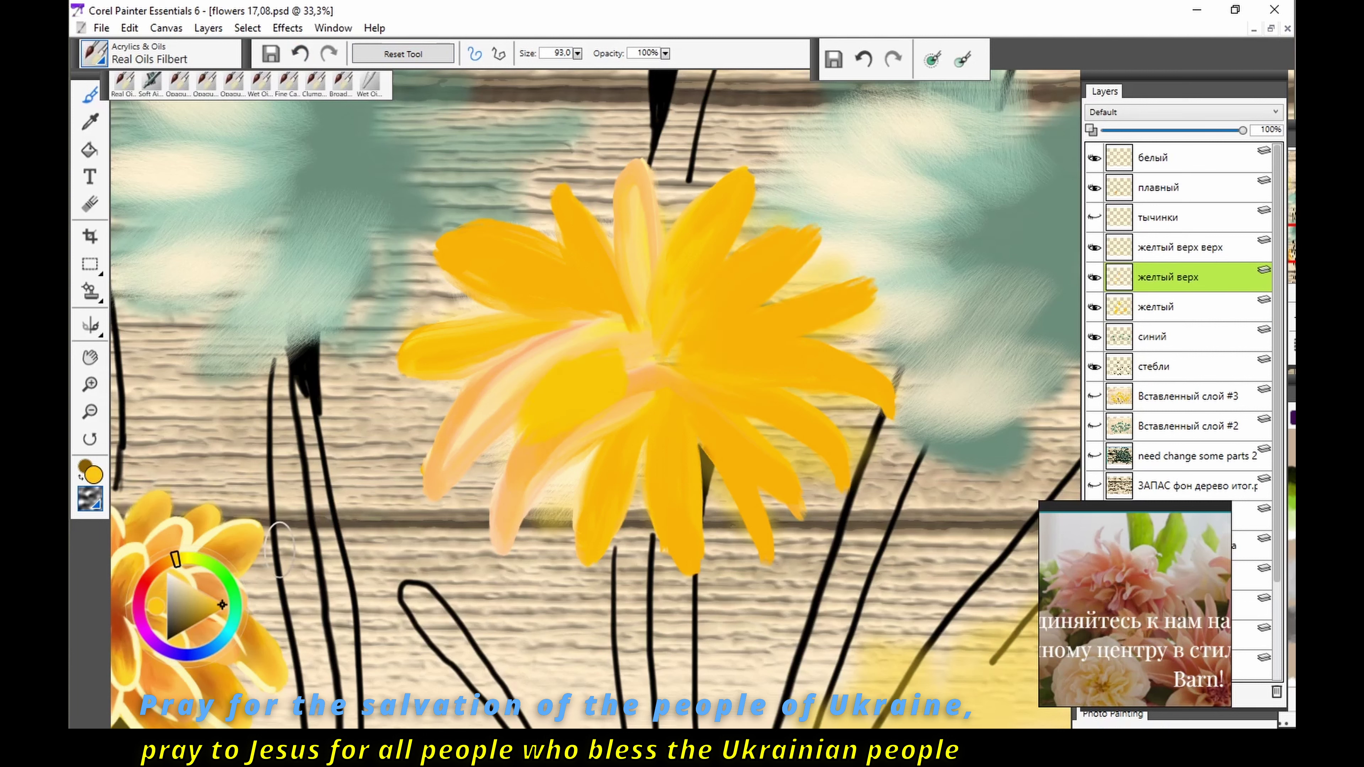
{"action": "left_click", "coordinate": [181, 558]}
{"action": "left_click_drag", "start_coordinate": [650, 376], "coordinate": [515, 424]}
{"action": "mouse_move", "coordinate": [596, 333]}
{"action": "left_mouse_down"}
{"action": "mouse_move", "coordinate": [499, 336]}
{"action": "mouse_move", "coordinate": [573, 269]}
{"action": "left_mouse_up"}
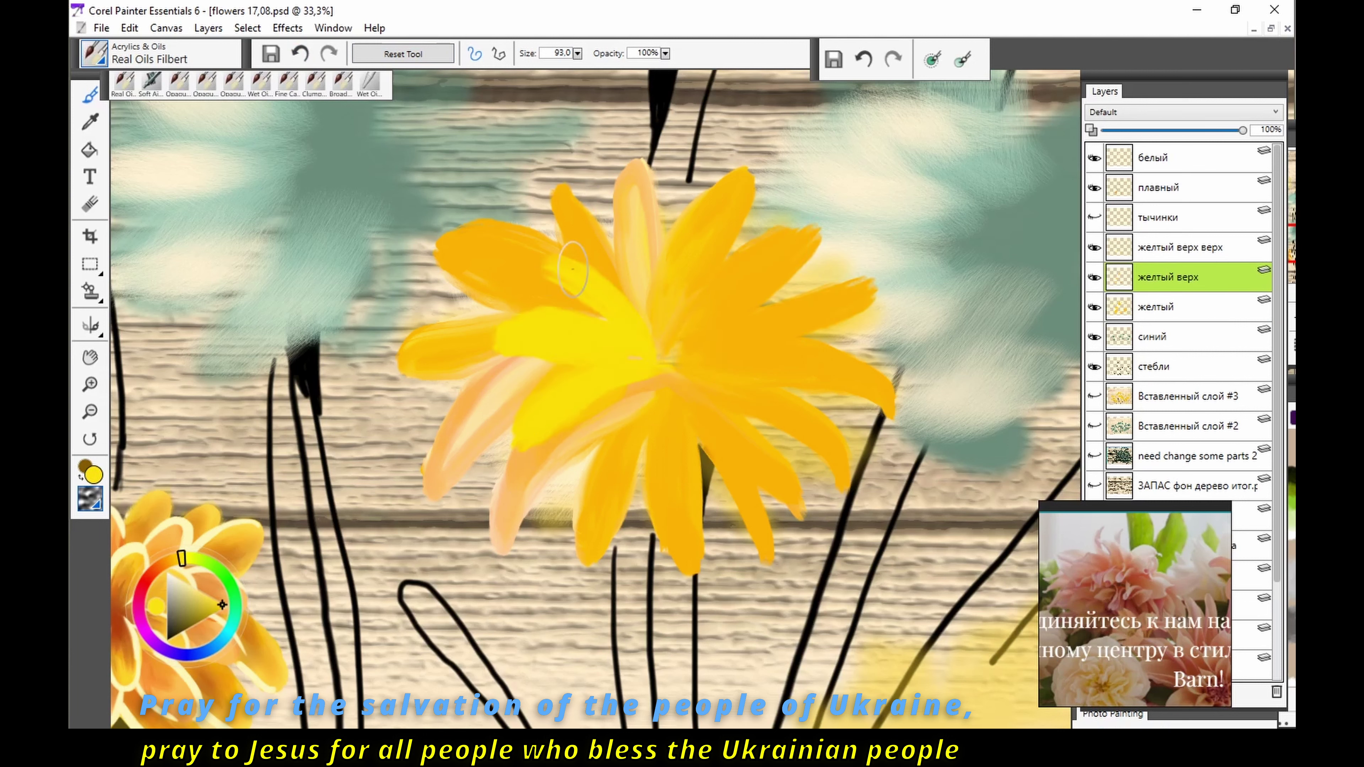
{"action": "left_click", "coordinate": [180, 559]}
{"action": "left_click_drag", "start_coordinate": [663, 354], "coordinate": [649, 287]}
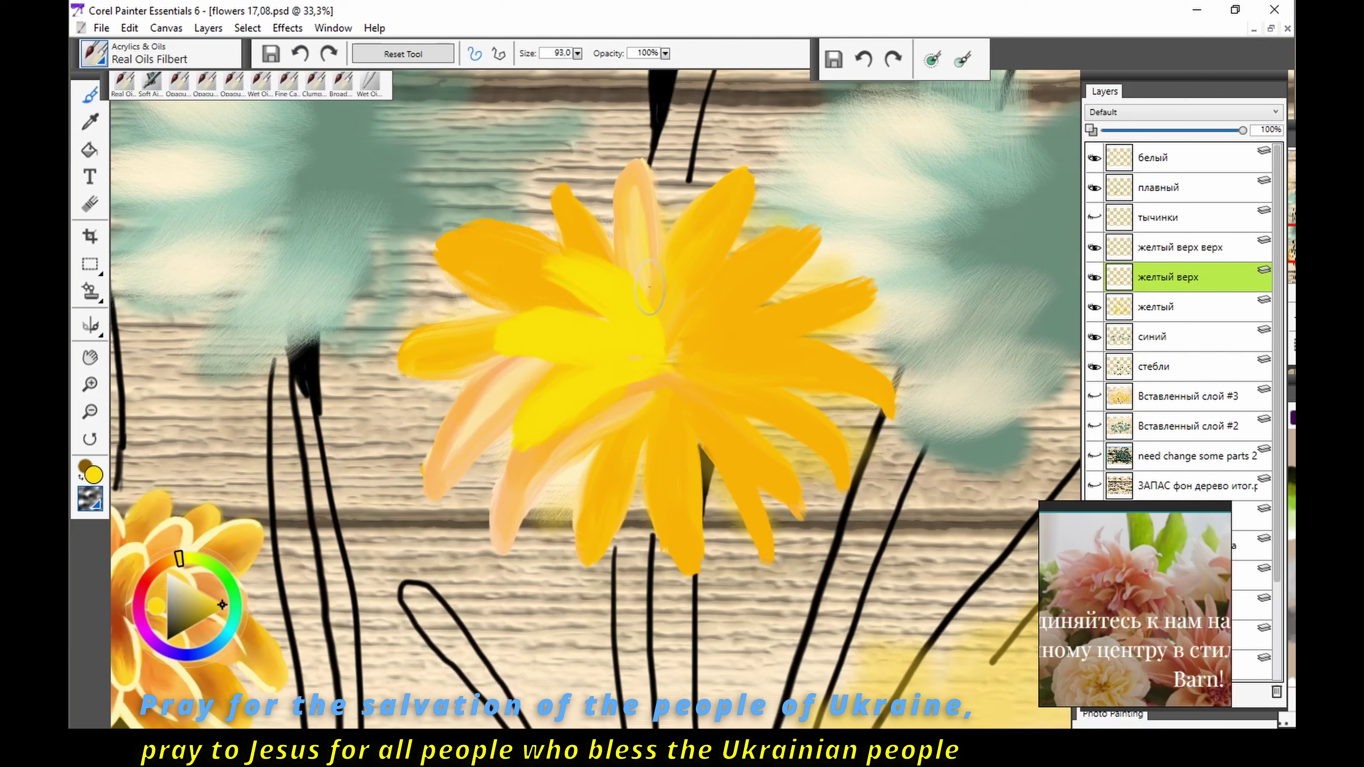
{"action": "mouse_move", "coordinate": [666, 349]}
{"action": "left_mouse_down"}
{"action": "mouse_move", "coordinate": [681, 226]}
{"action": "mouse_move", "coordinate": [774, 237]}
{"action": "mouse_move", "coordinate": [806, 323]}
{"action": "left_mouse_up"}
{"action": "mouse_move", "coordinate": [687, 376]}
{"action": "left_mouse_down"}
{"action": "mouse_move", "coordinate": [827, 387]}
{"action": "mouse_move", "coordinate": [731, 473]}
{"action": "mouse_move", "coordinate": [650, 511]}
{"action": "left_mouse_up"}
{"action": "left_click_drag", "start_coordinate": [623, 392], "coordinate": [618, 494]}
Step: Add orange strokes over the lower and lower-right petals, then select the topmost yellow layer
{"action": "left_click", "coordinate": [164, 563]}
{"action": "mouse_move", "coordinate": [645, 366]}
{"action": "left_mouse_down"}
{"action": "mouse_move", "coordinate": [618, 463]}
{"action": "mouse_move", "coordinate": [543, 409]}
{"action": "mouse_move", "coordinate": [556, 322]}
{"action": "mouse_move", "coordinate": [688, 294]}
{"action": "mouse_move", "coordinate": [675, 348]}
{"action": "left_mouse_up"}
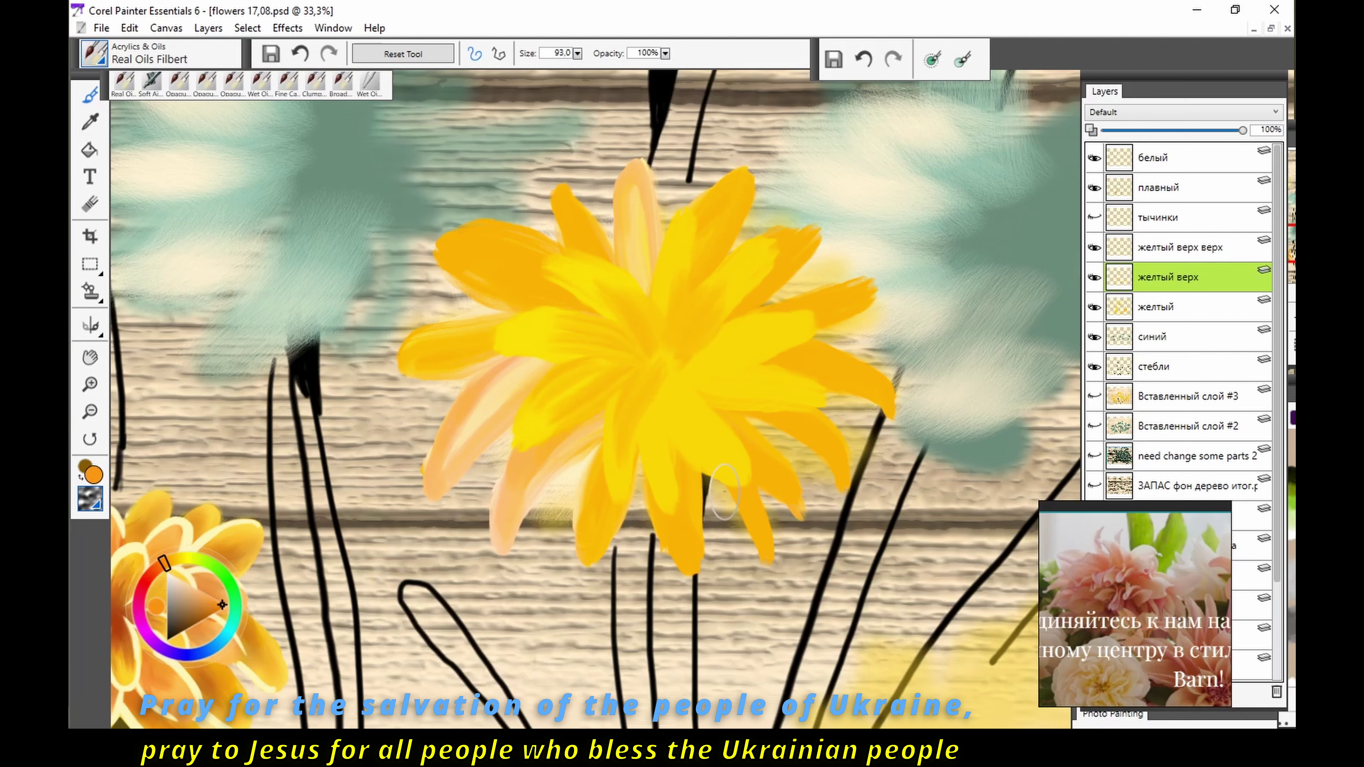
{"action": "left_click_drag", "start_coordinate": [717, 443], "coordinate": [662, 367]}
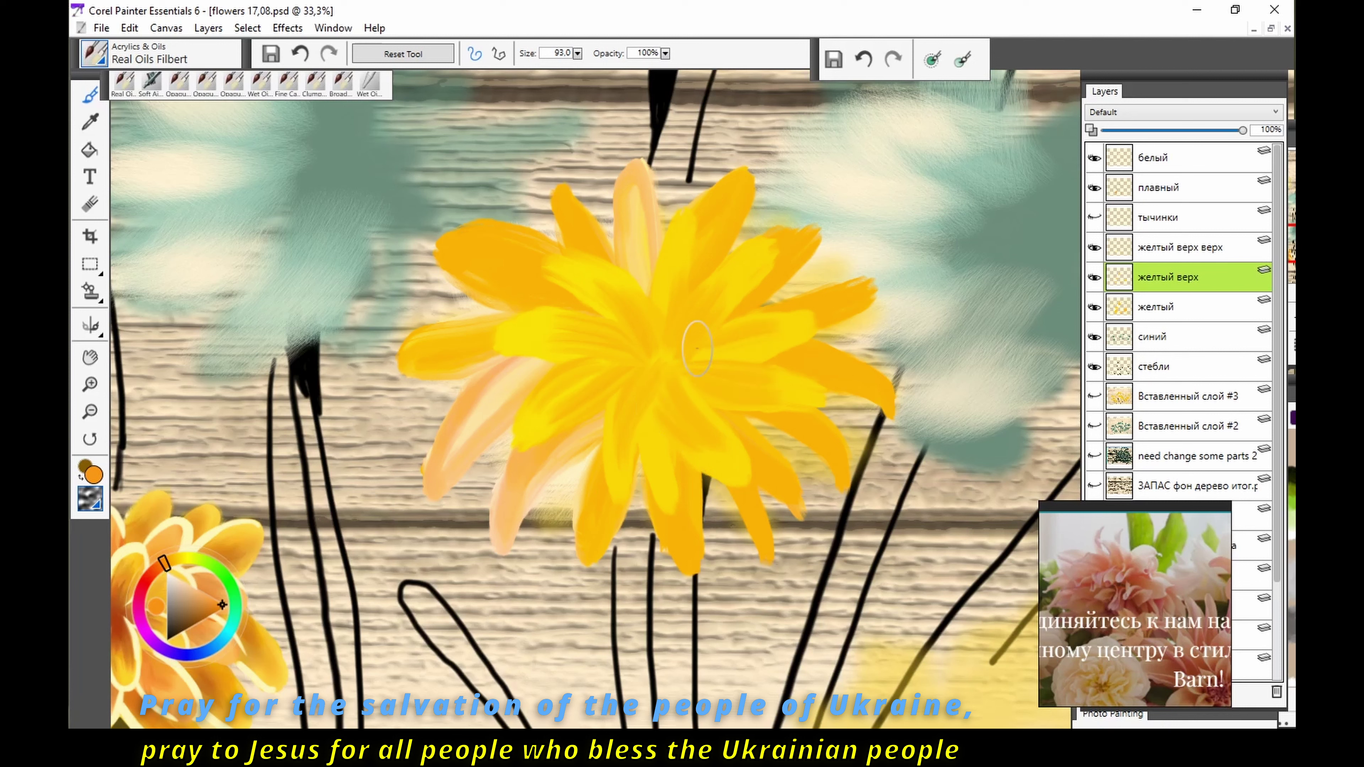
{"action": "left_click", "coordinate": [1182, 248]}
Step: Paint pure bright yellow over the flower centre, then darken it with orange
{"action": "left_click", "coordinate": [177, 559]}
{"action": "left_click", "coordinate": [192, 559]}
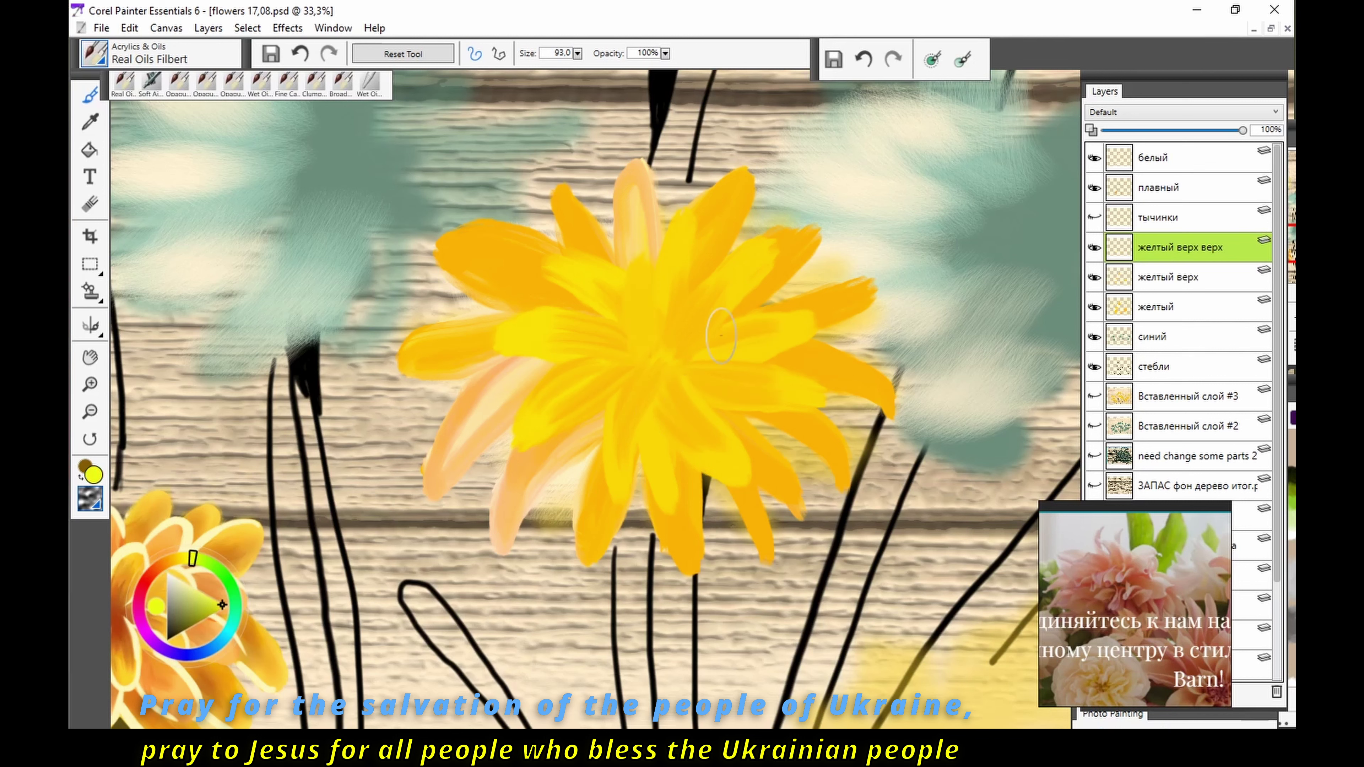
{"action": "left_click_drag", "start_coordinate": [645, 263], "coordinate": [633, 354]}
{"action": "mouse_move", "coordinate": [590, 312]}
{"action": "left_mouse_down"}
{"action": "mouse_move", "coordinate": [626, 393]}
{"action": "mouse_move", "coordinate": [698, 409]}
{"action": "left_mouse_up"}
{"action": "left_click_drag", "start_coordinate": [715, 338], "coordinate": [682, 301]}
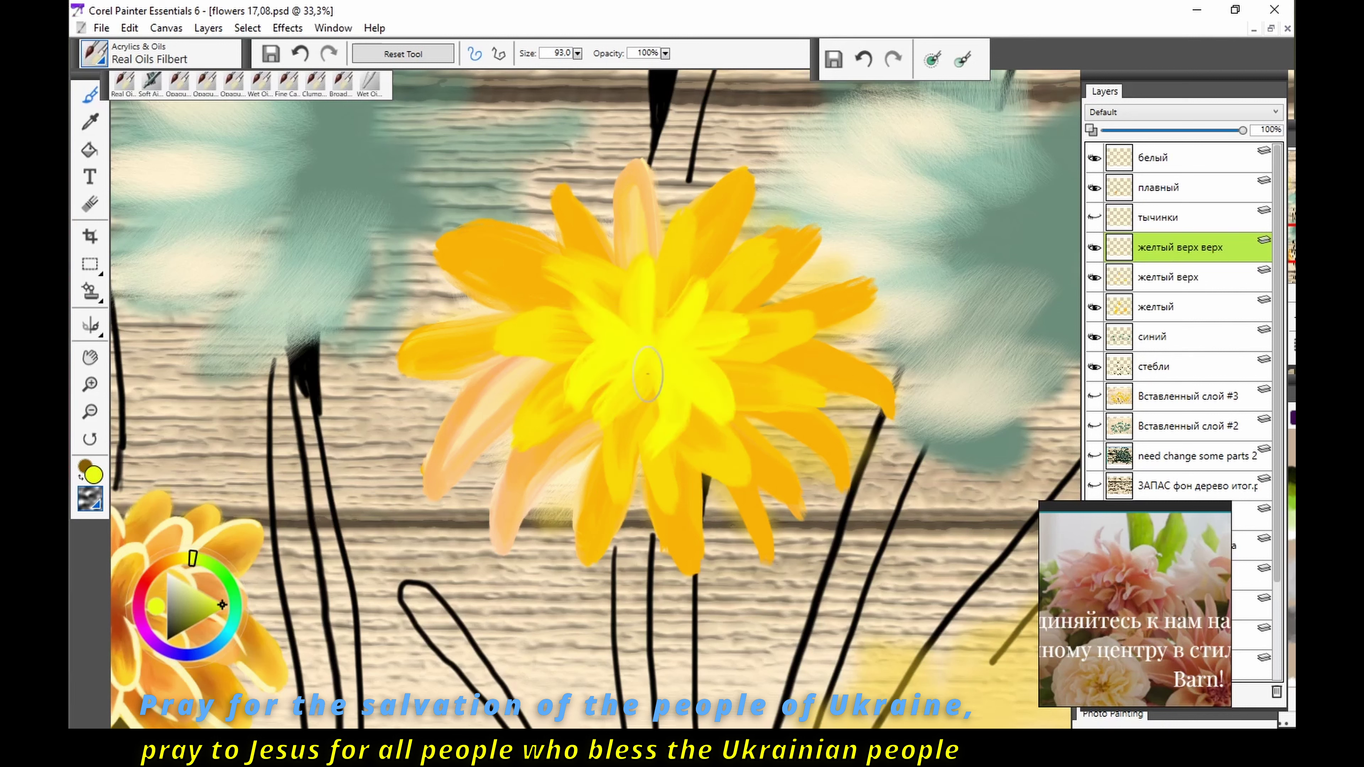
{"action": "left_click_drag", "start_coordinate": [657, 355], "coordinate": [628, 397]}
{"action": "left_click", "coordinate": [171, 560]}
{"action": "mouse_move", "coordinate": [650, 322]}
{"action": "left_mouse_down"}
{"action": "mouse_move", "coordinate": [623, 419]}
{"action": "mouse_move", "coordinate": [601, 425]}
{"action": "left_mouse_up"}
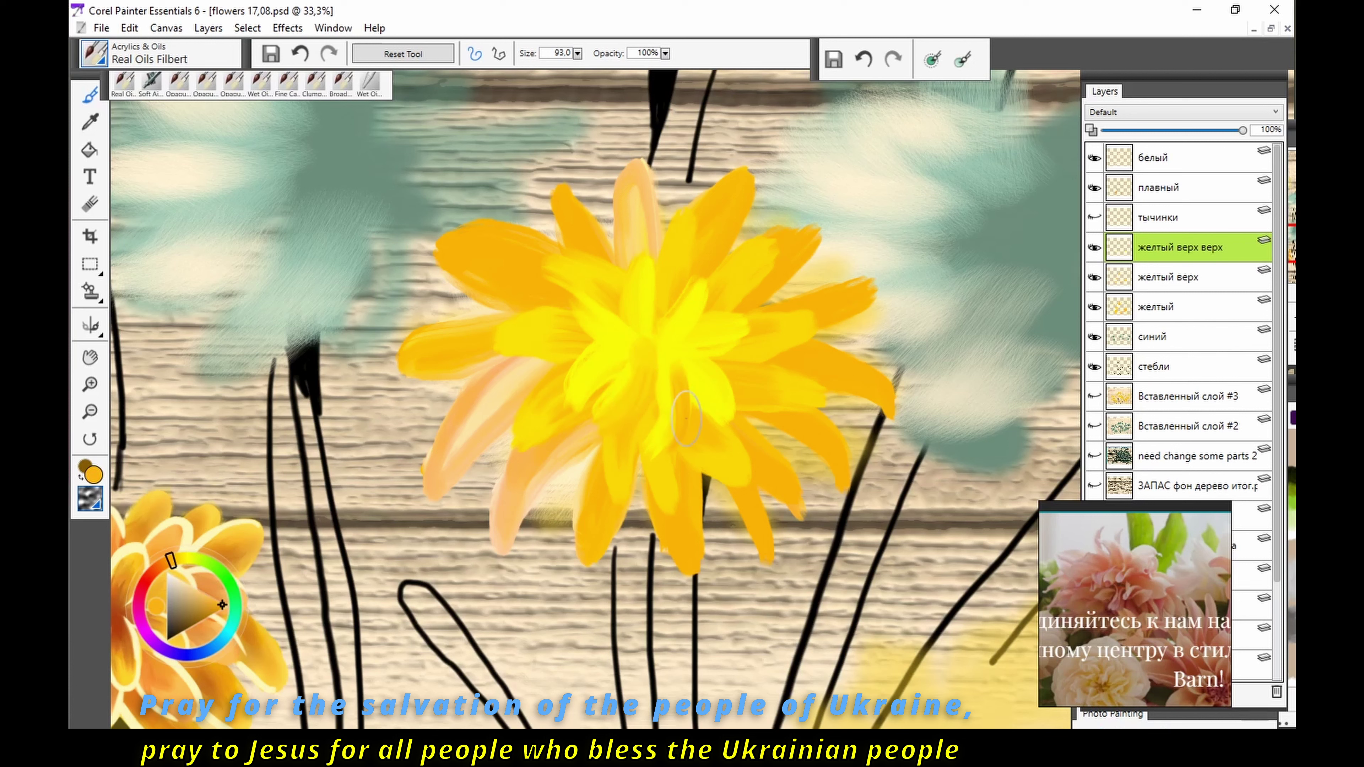
{"action": "mouse_move", "coordinate": [719, 328]}
{"action": "left_mouse_down"}
{"action": "mouse_move", "coordinate": [683, 440]}
{"action": "mouse_move", "coordinate": [661, 382]}
{"action": "left_mouse_up"}
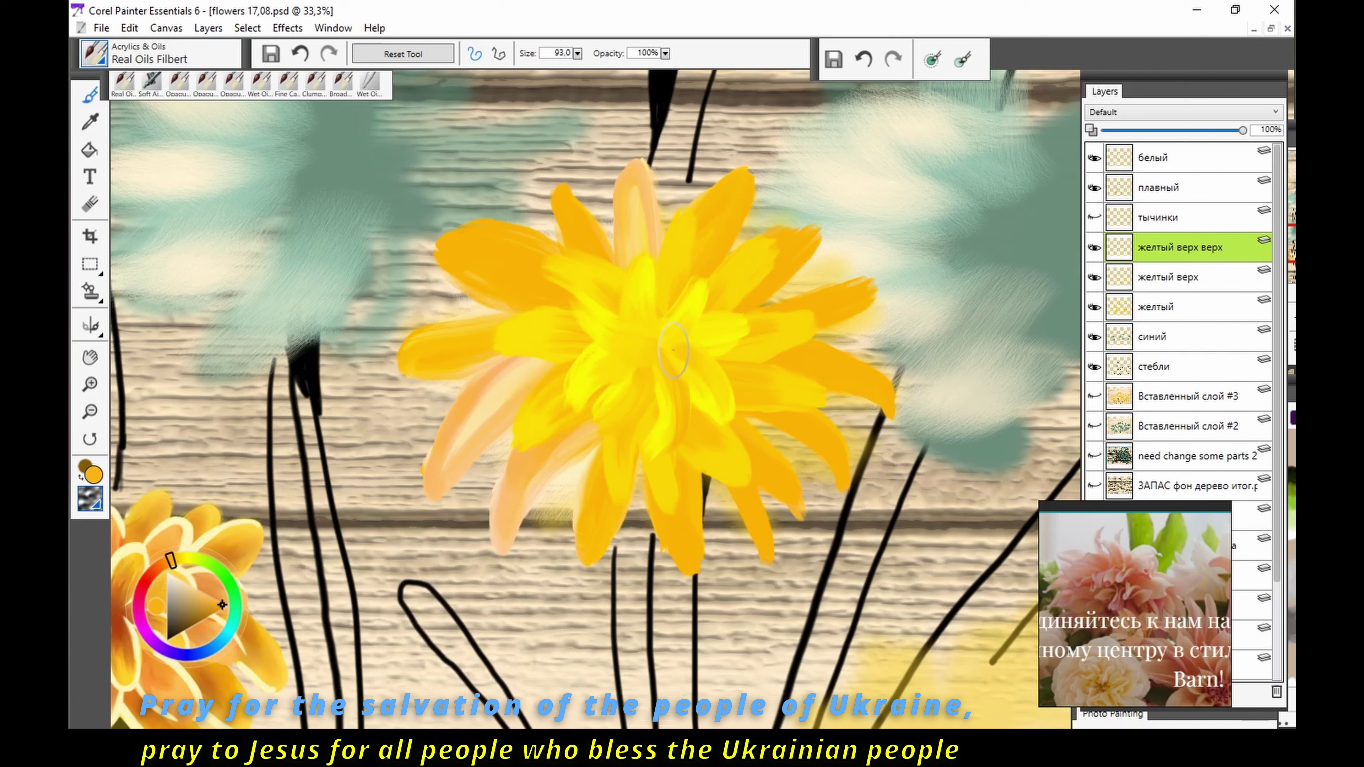
Step: On the middle yellow layer, shade the peach petal and the petals with brownish orange
{"action": "left_click", "coordinate": [1181, 277]}
{"action": "left_click", "coordinate": [671, 248], "text": "alt"}
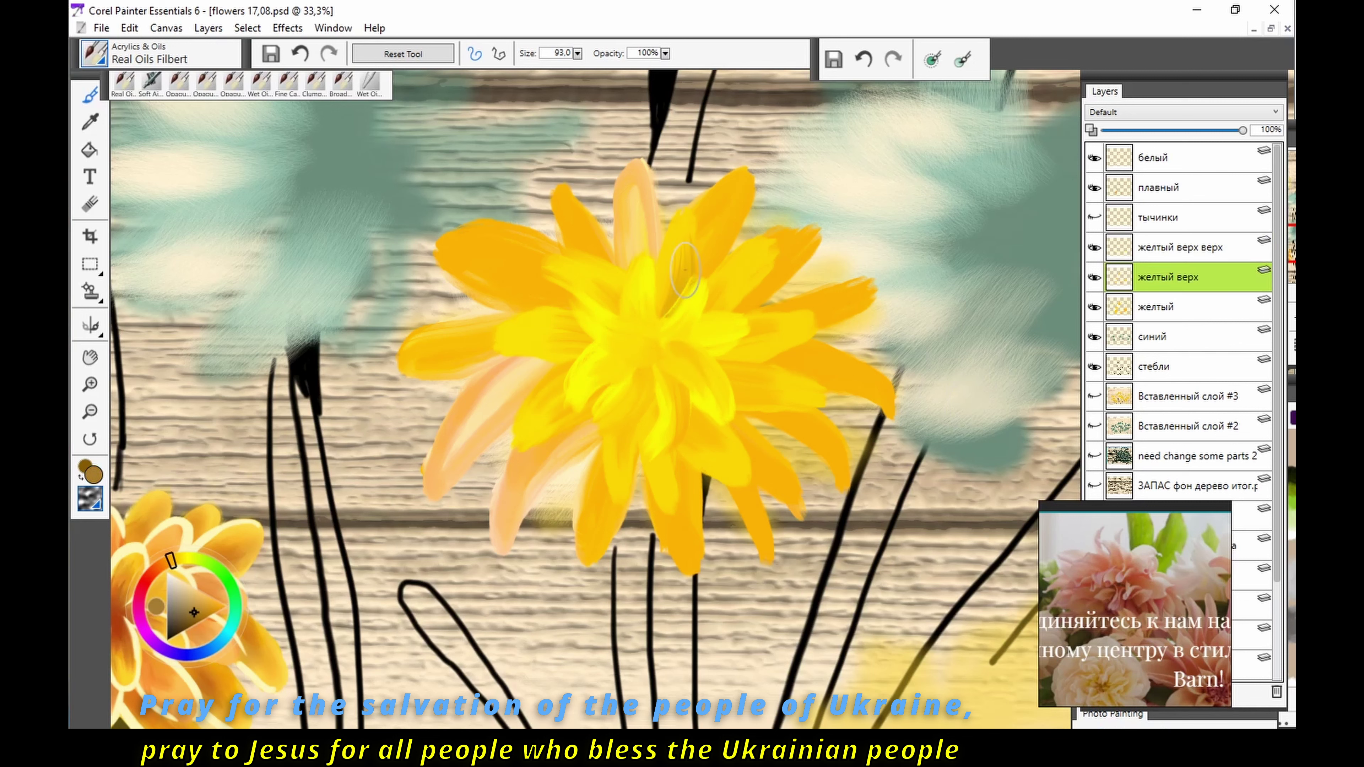
{"action": "left_click_drag", "start_coordinate": [628, 229], "coordinate": [637, 252]}
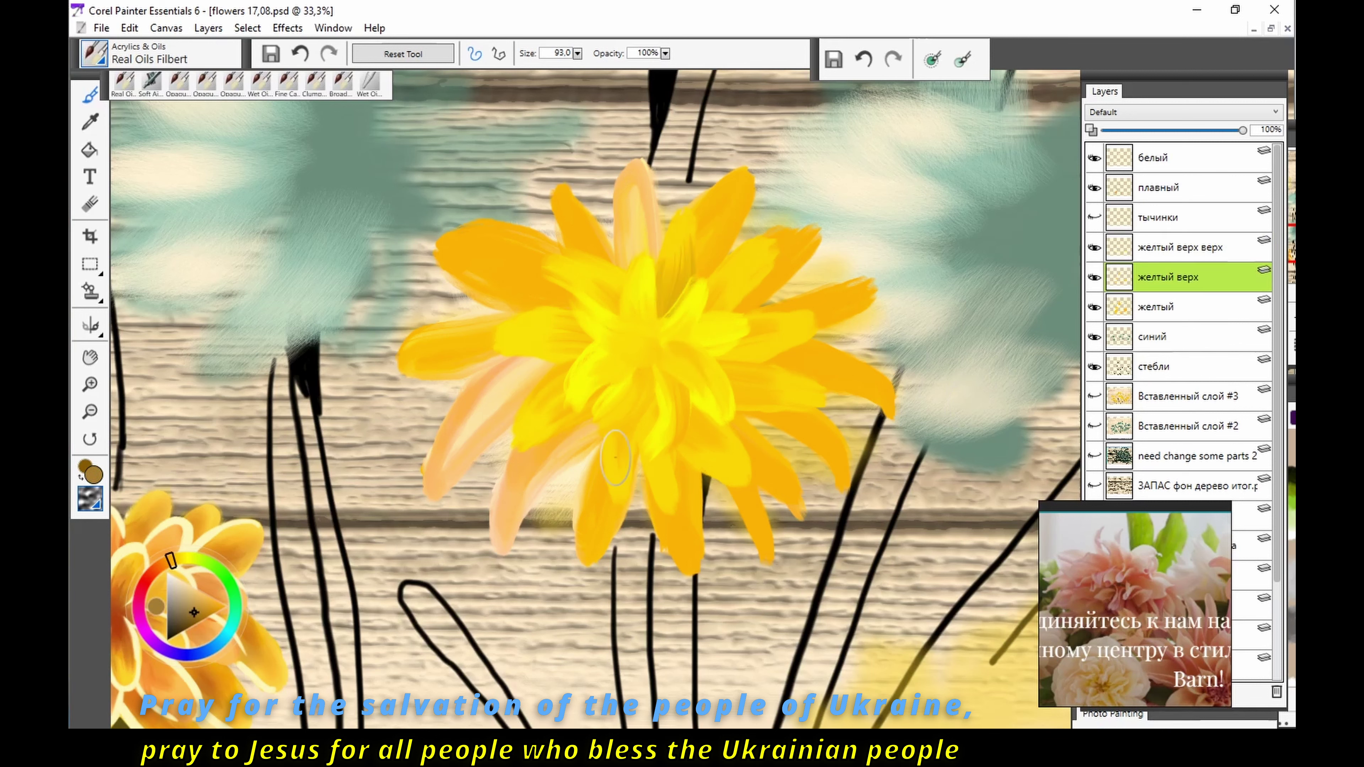
{"action": "left_click_drag", "start_coordinate": [623, 446], "coordinate": [649, 407]}
{"action": "key", "text": "ctrl+z"}
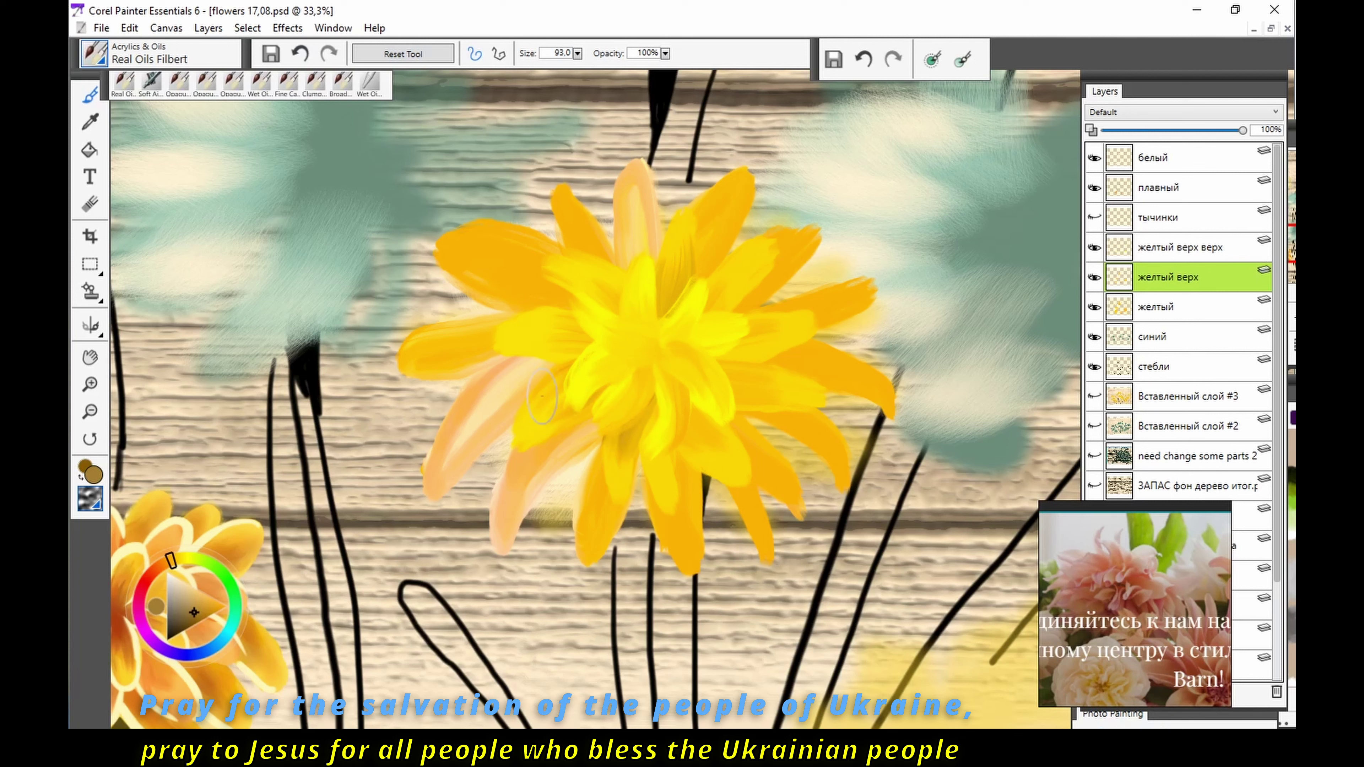
{"action": "mouse_move", "coordinate": [766, 326]}
{"action": "left_mouse_down"}
{"action": "mouse_move", "coordinate": [730, 358]}
{"action": "mouse_move", "coordinate": [754, 392]}
{"action": "mouse_move", "coordinate": [740, 471]}
{"action": "mouse_move", "coordinate": [773, 500]}
{"action": "mouse_move", "coordinate": [782, 364]}
{"action": "left_mouse_up"}
Step: On the base petal layer, deepen the right, upper and lower-right petals to bright orange
{"action": "left_click", "coordinate": [1168, 307]}
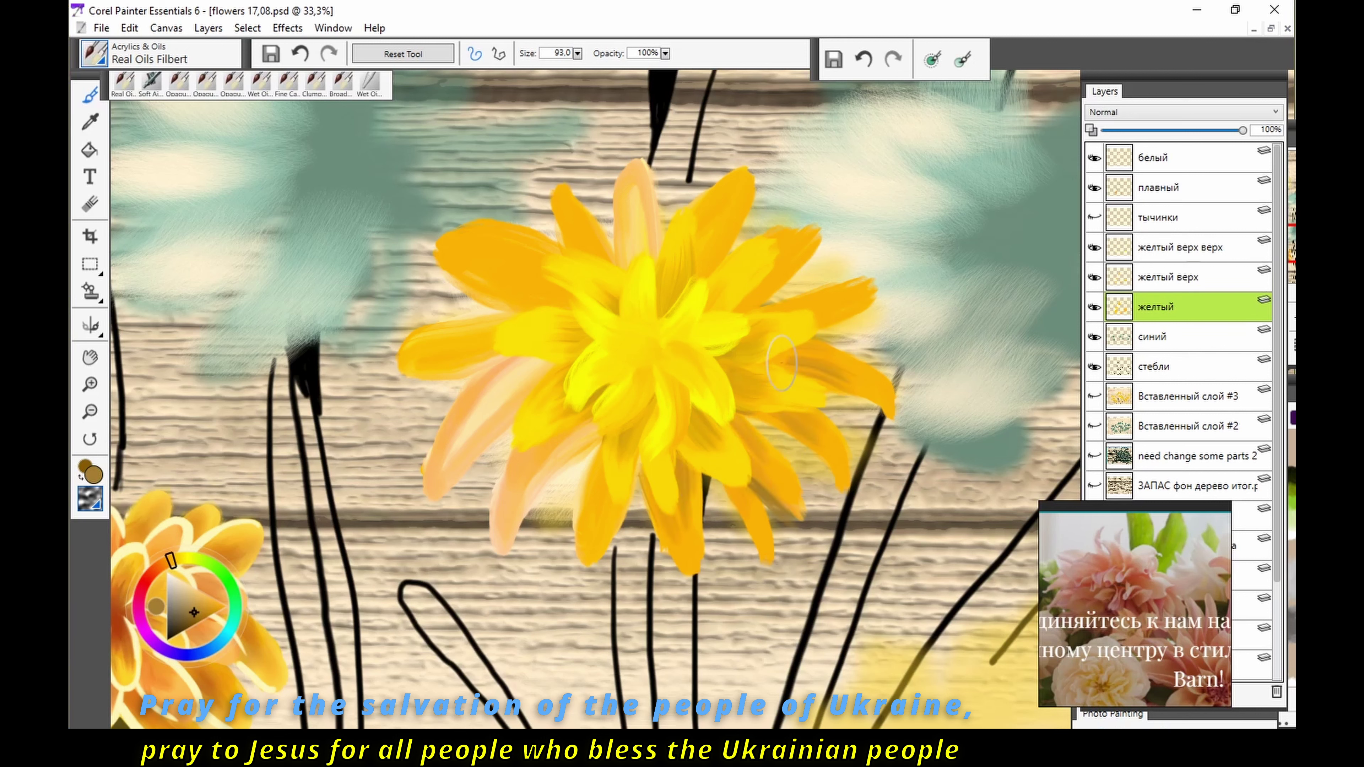
{"action": "mouse_move", "coordinate": [794, 306]}
{"action": "left_mouse_down"}
{"action": "mouse_move", "coordinate": [736, 253]}
{"action": "mouse_move", "coordinate": [706, 237]}
{"action": "mouse_move", "coordinate": [704, 247]}
{"action": "left_mouse_up"}
{"action": "left_click_drag", "start_coordinate": [167, 562], "coordinate": [159, 565]}
{"action": "left_click", "coordinate": [225, 606]}
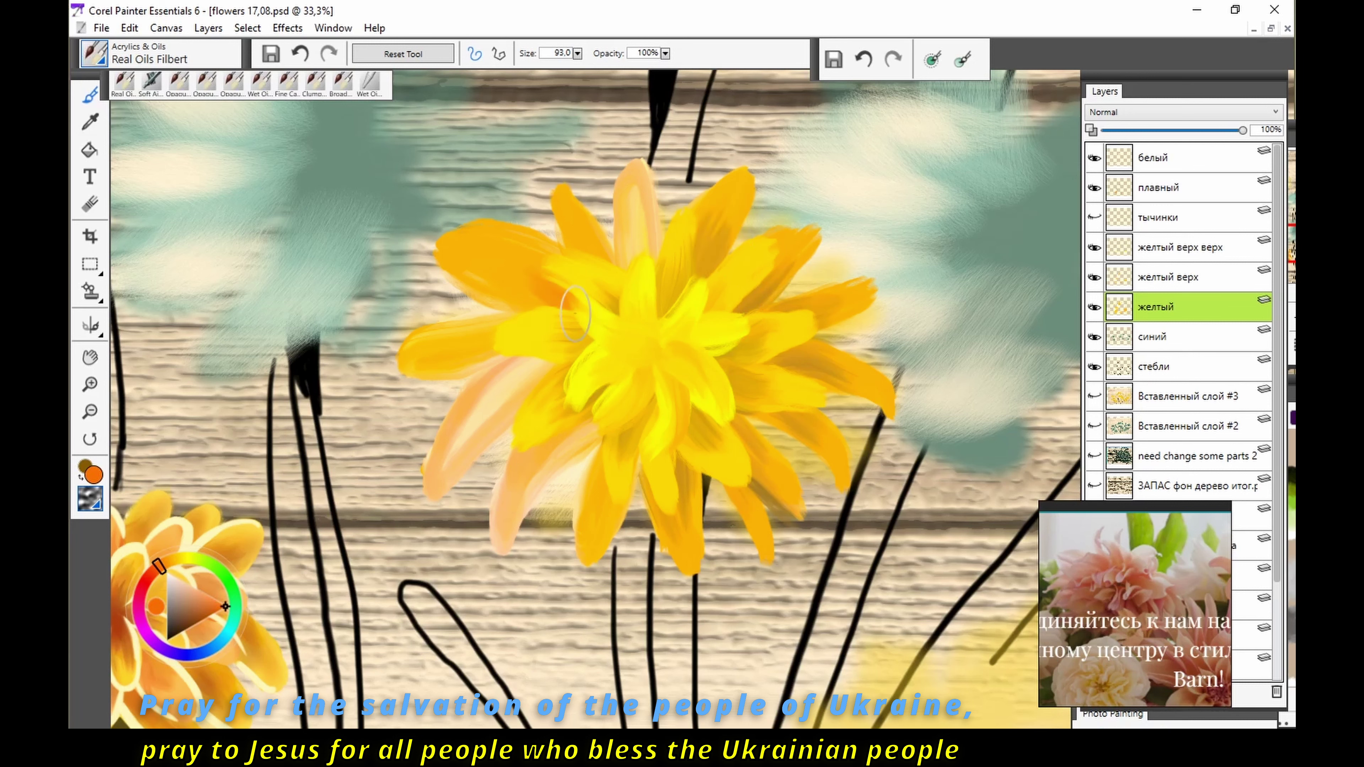
{"action": "mouse_move", "coordinate": [490, 241]}
{"action": "left_mouse_down"}
{"action": "mouse_move", "coordinate": [612, 247]}
{"action": "mouse_move", "coordinate": [644, 172]}
{"action": "mouse_move", "coordinate": [682, 138]}
{"action": "left_mouse_up"}
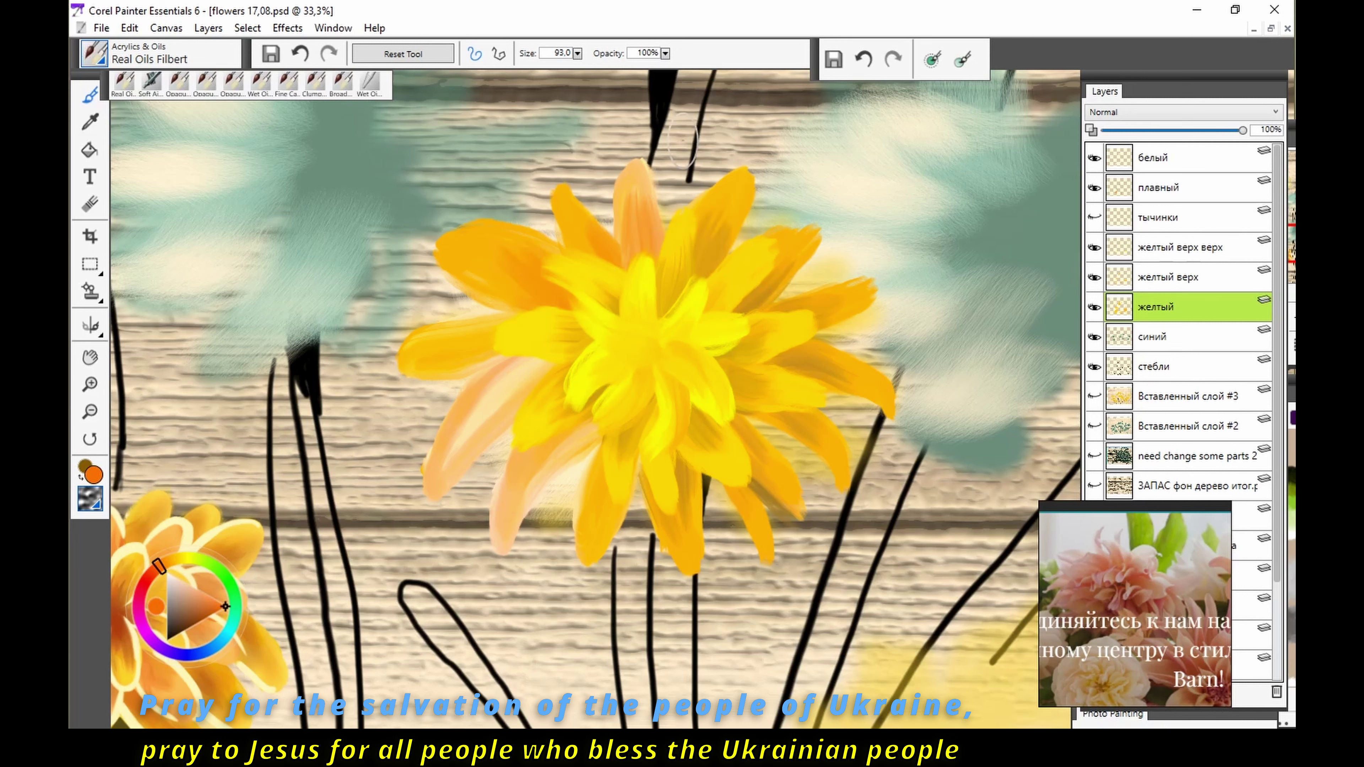
{"action": "left_click_drag", "start_coordinate": [756, 508], "coordinate": [711, 487]}
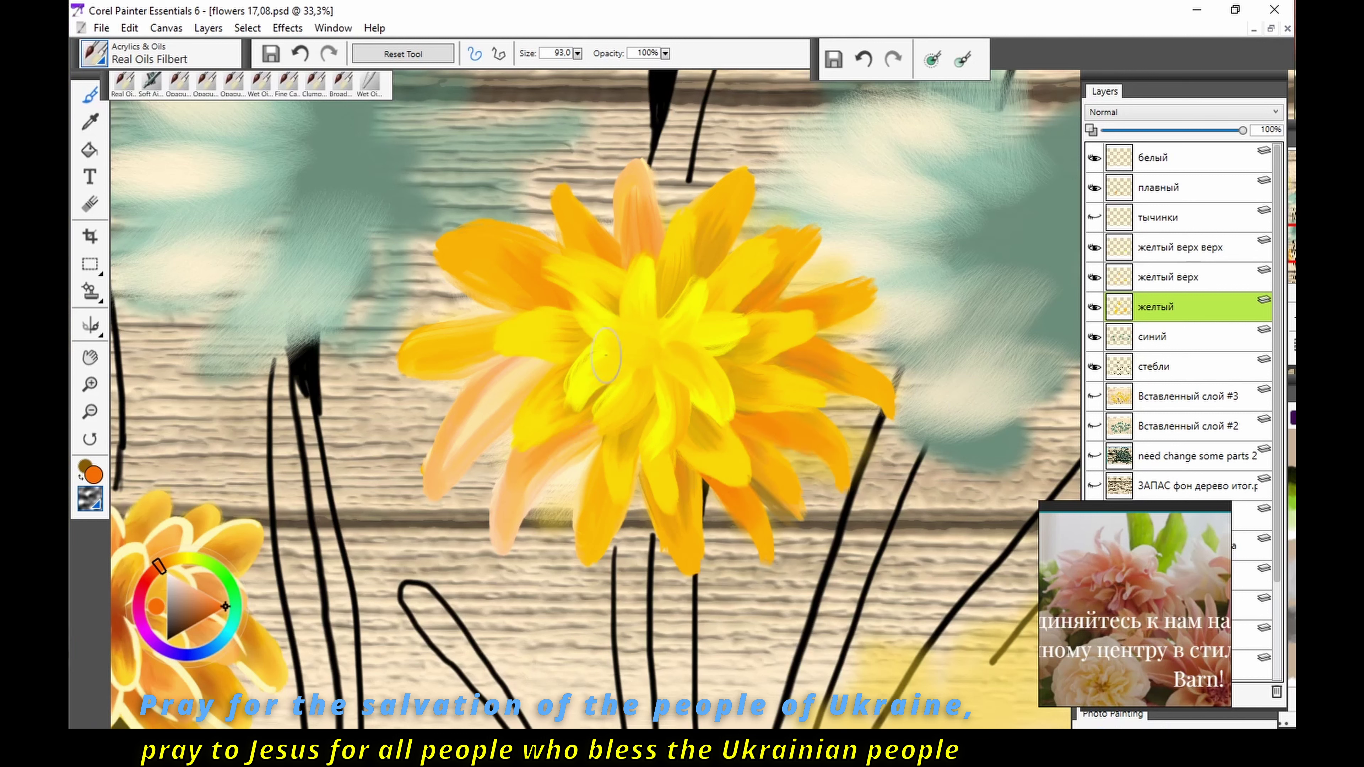
Step: Back on the topmost layer, darken the centre with orange and add a cream petal highlight
{"action": "key", "text": "alt+bracketright"}
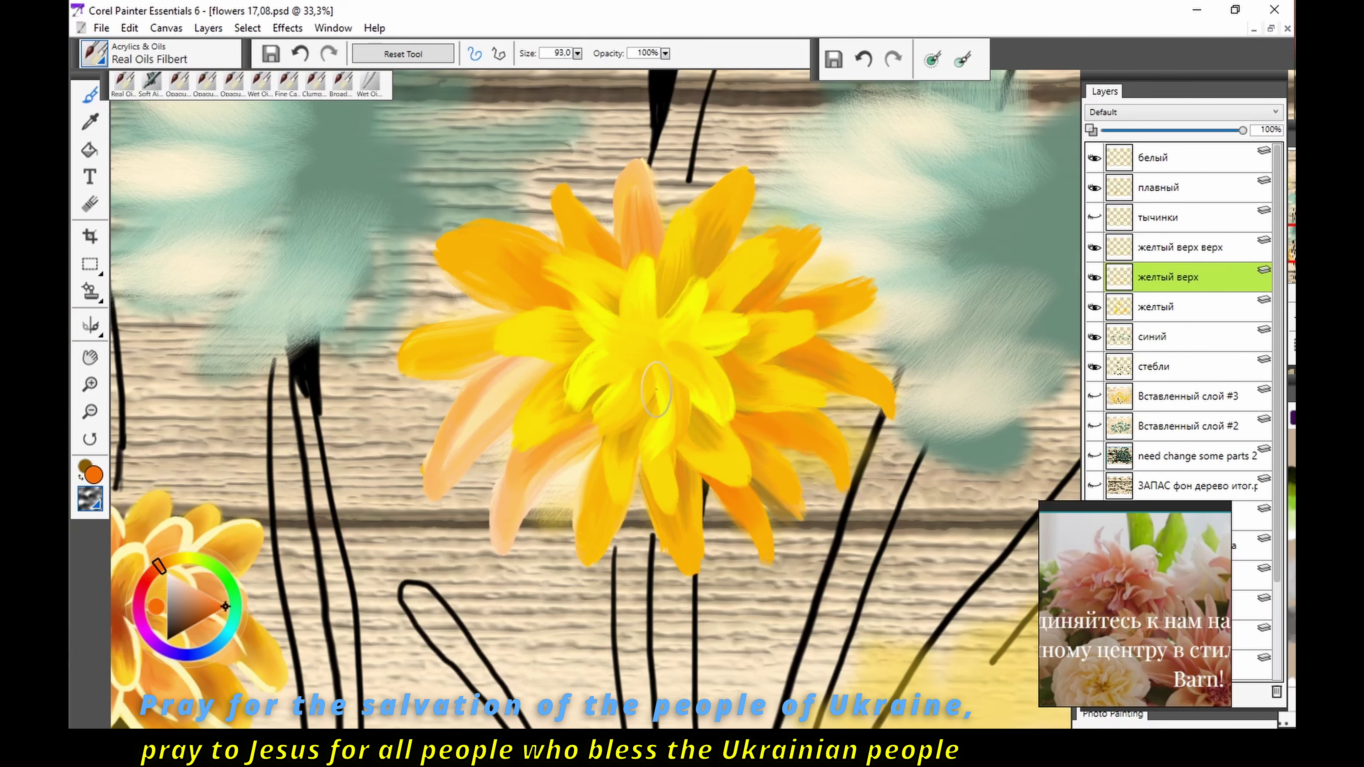
{"action": "key", "text": "alt+bracketright"}
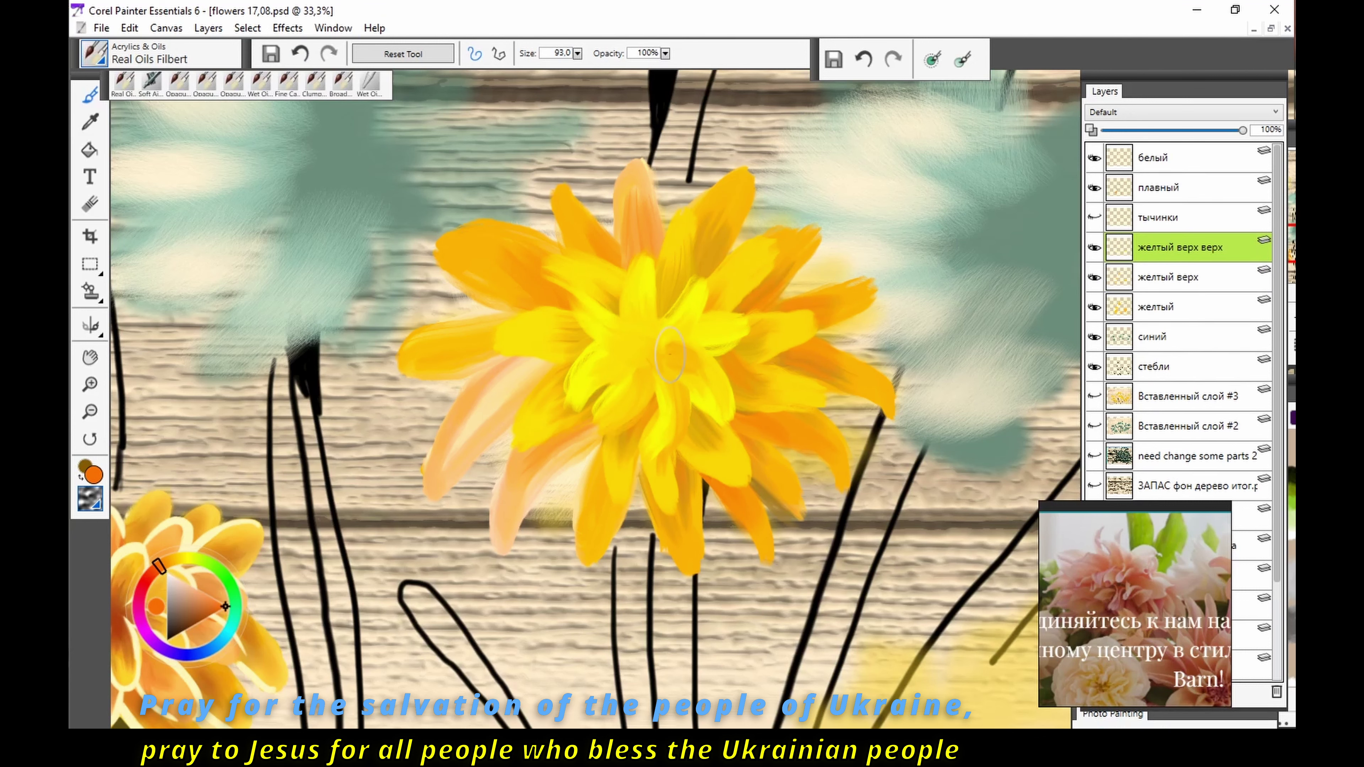
{"action": "left_click_drag", "start_coordinate": [660, 357], "coordinate": [697, 290]}
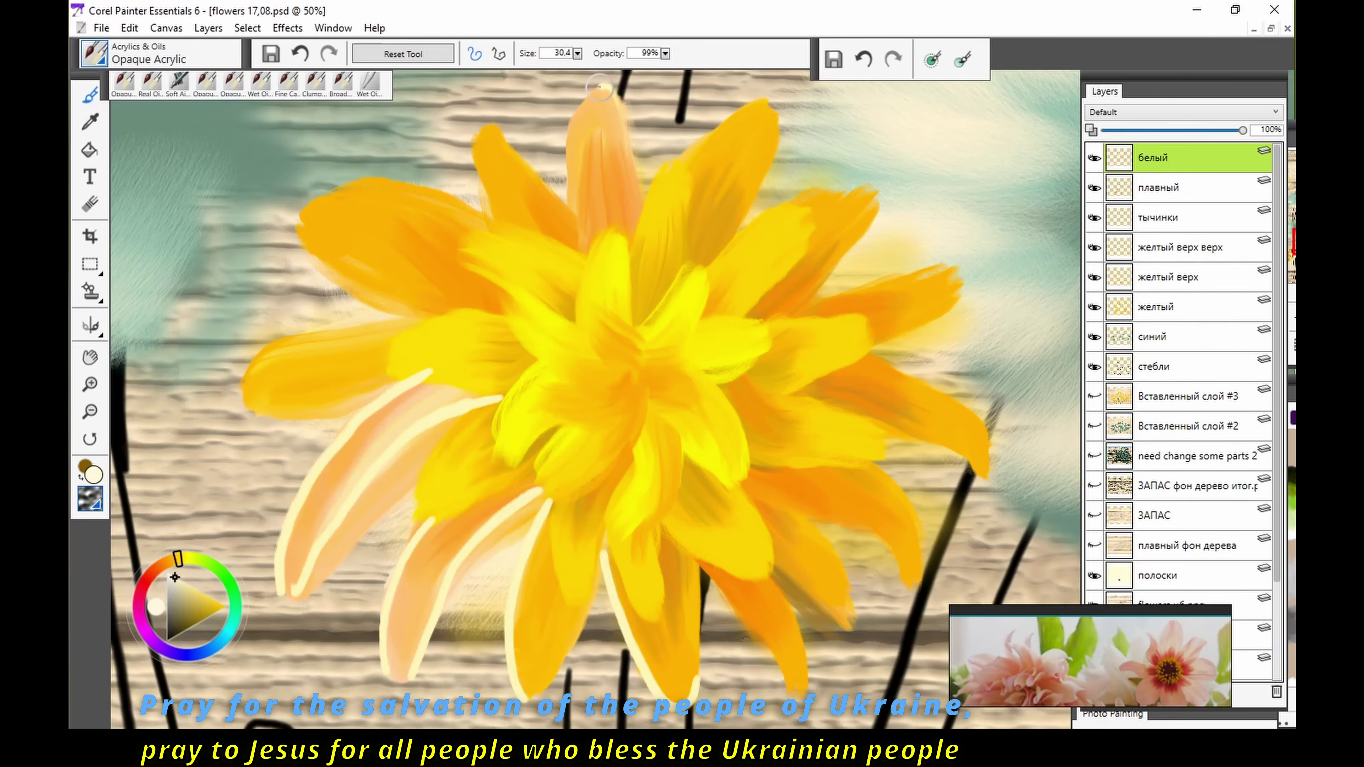
{"action": "mouse_move", "coordinate": [599, 81]}
{"action": "left_mouse_down"}
{"action": "mouse_move", "coordinate": [566, 193]}
{"action": "mouse_move", "coordinate": [588, 252]}
{"action": "left_mouse_up"}
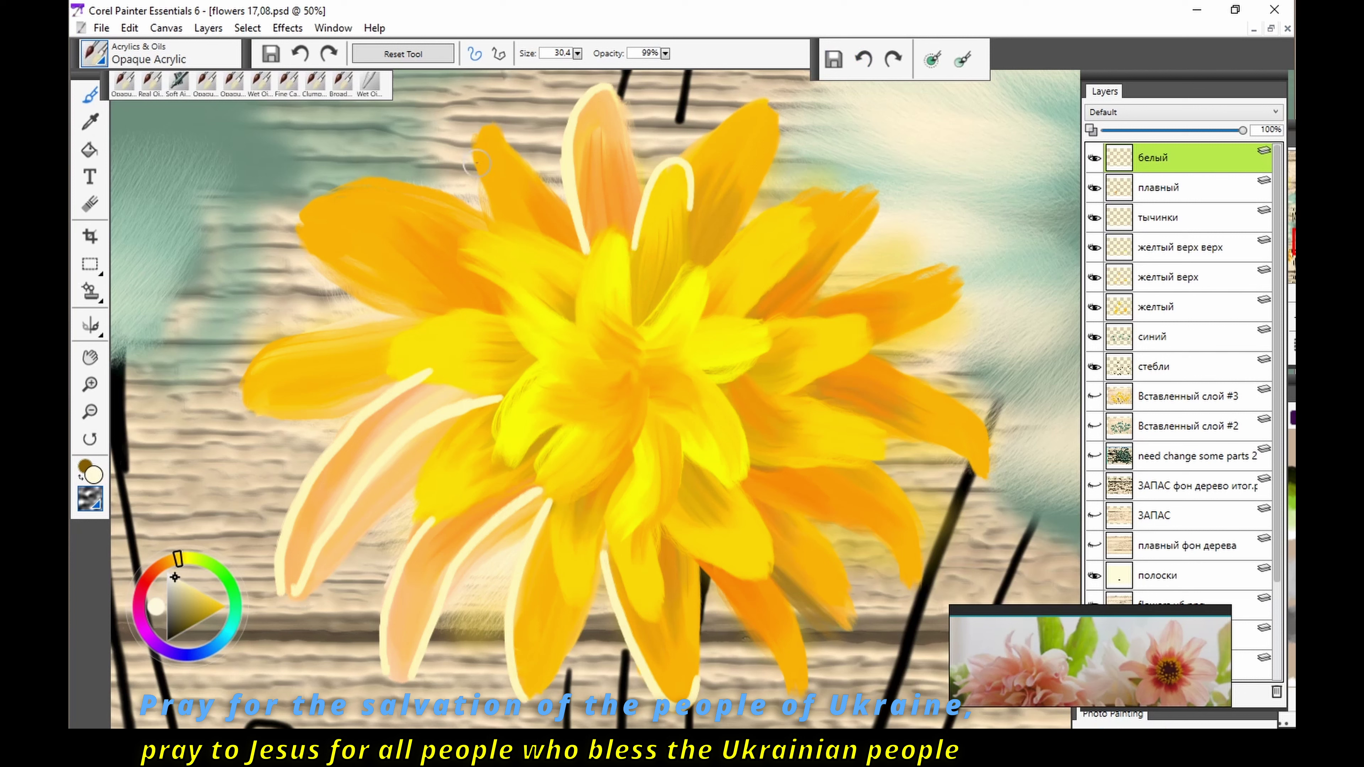
Step: Outline the upper-left petal in cream, undoing misplaced strokes
{"action": "mouse_move", "coordinate": [477, 162]}
{"action": "left_mouse_down"}
{"action": "mouse_move", "coordinate": [521, 224]}
{"action": "mouse_move", "coordinate": [531, 155]}
{"action": "left_mouse_up"}
{"action": "left_click_drag", "start_coordinate": [306, 226], "coordinate": [456, 310]}
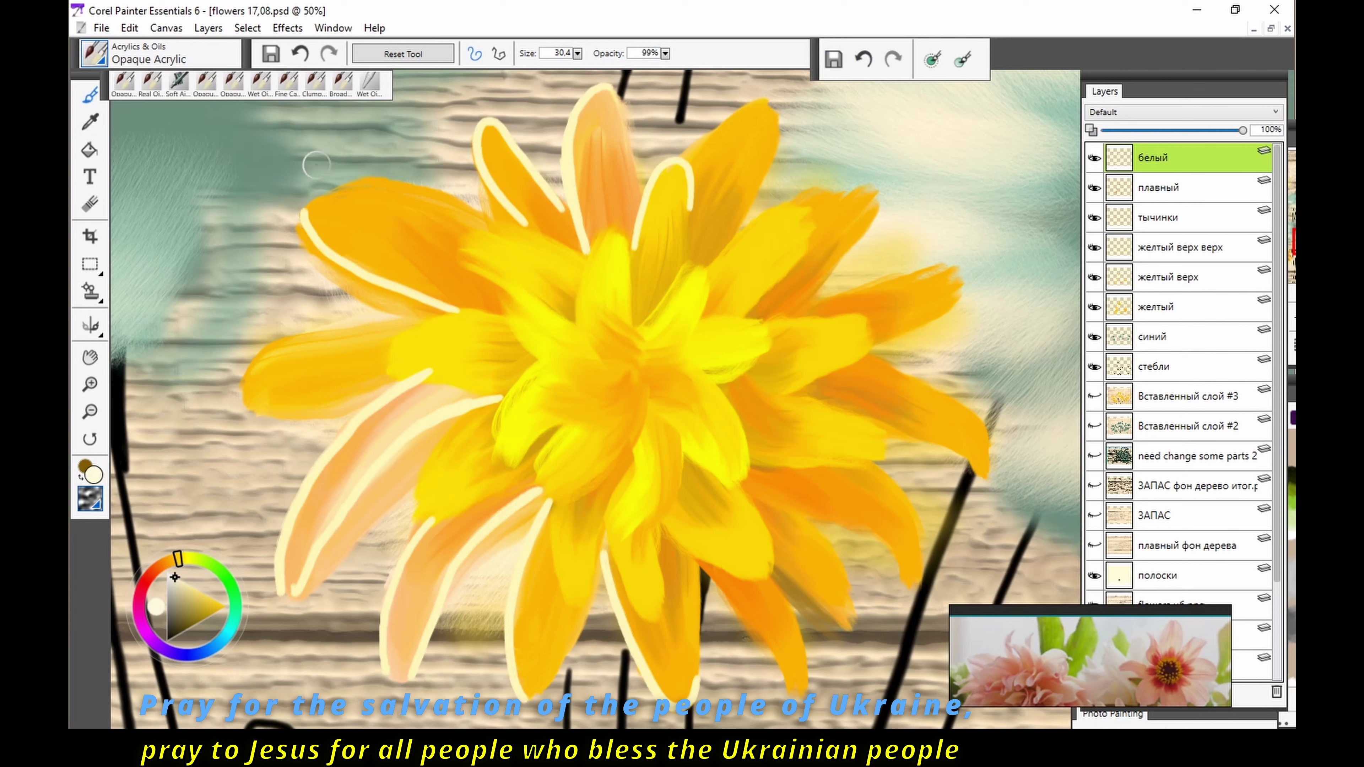
{"action": "left_click_drag", "start_coordinate": [301, 218], "coordinate": [388, 179]}
{"action": "key", "text": "ctrl+z"}
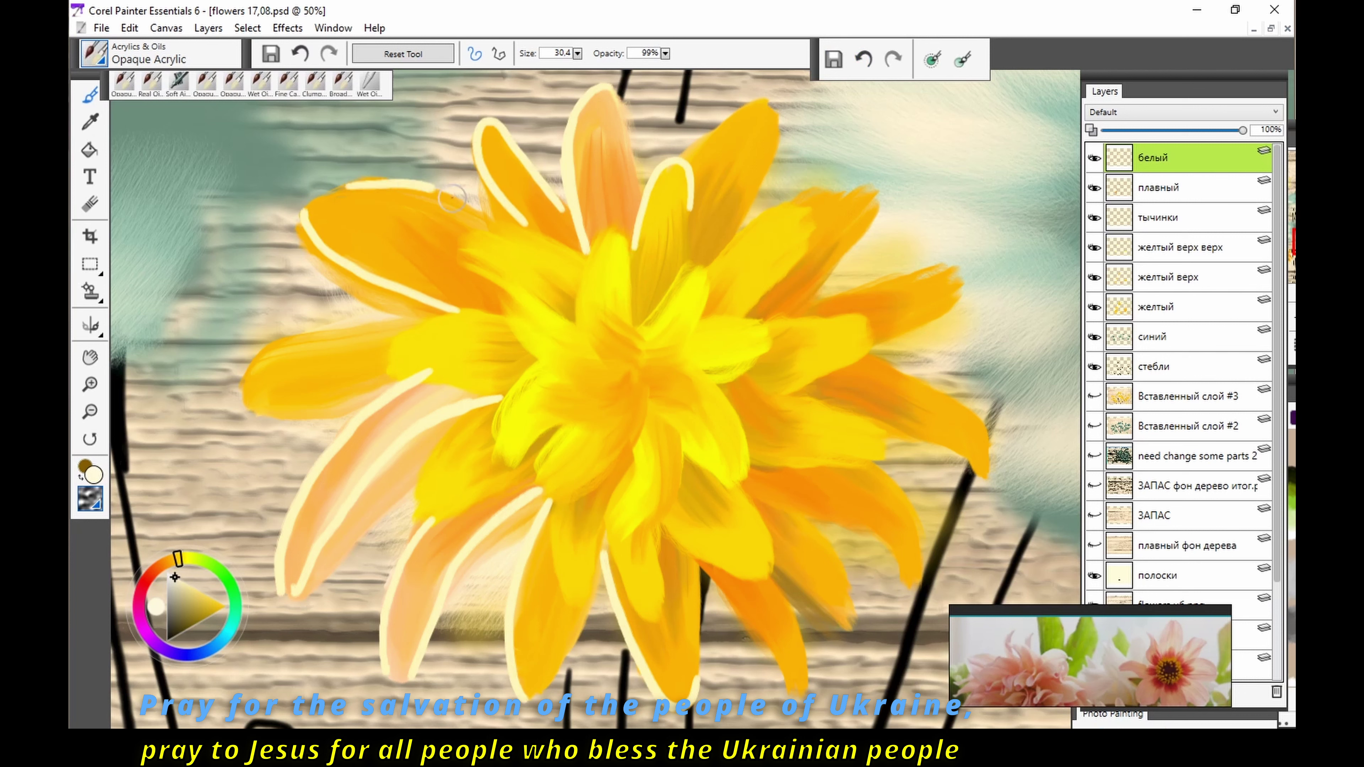
{"action": "key", "text": "ctrl+z"}
{"action": "left_click_drag", "start_coordinate": [493, 286], "coordinate": [564, 258]}
{"action": "key", "text": "ctrl+z"}
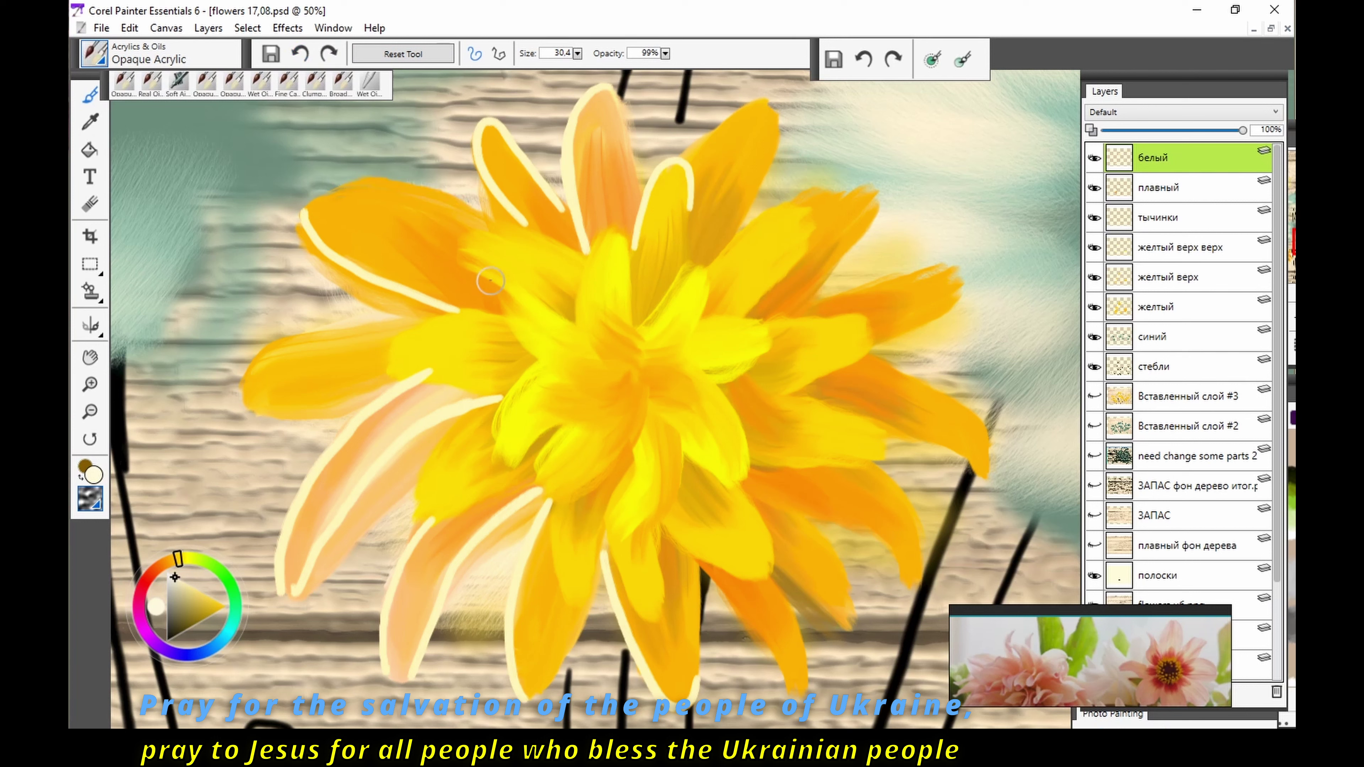
{"action": "left_click_drag", "start_coordinate": [493, 286], "coordinate": [577, 267]}
{"action": "key", "text": "ctrl+z"}
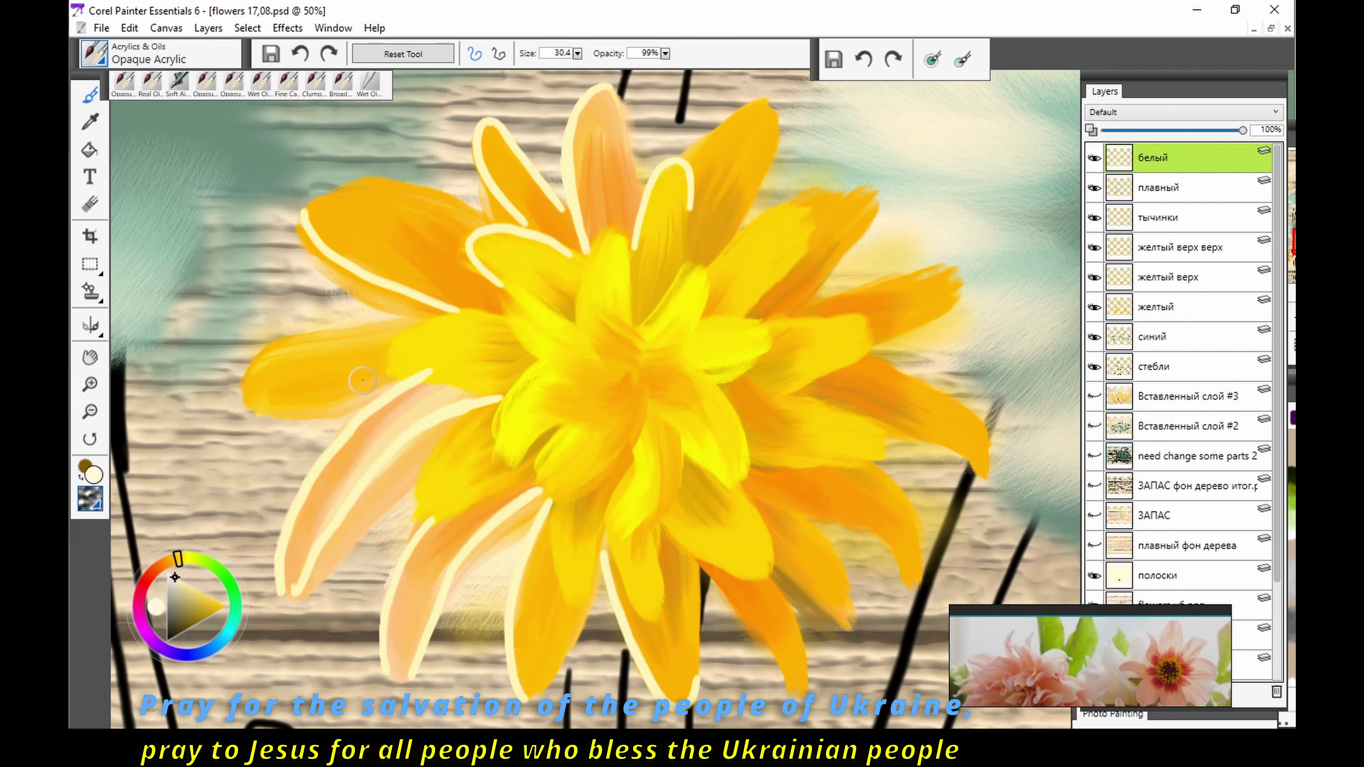
Step: Add cream outlines along the left, lower and lower-left petals, retracing a misplaced stroke
{"action": "mouse_move", "coordinate": [423, 322]}
{"action": "left_mouse_down"}
{"action": "mouse_move", "coordinate": [248, 376]}
{"action": "mouse_move", "coordinate": [353, 377]}
{"action": "left_mouse_up"}
{"action": "mouse_move", "coordinate": [577, 600]}
{"action": "left_mouse_down"}
{"action": "mouse_move", "coordinate": [602, 507]}
{"action": "mouse_move", "coordinate": [562, 601]}
{"action": "left_mouse_up"}
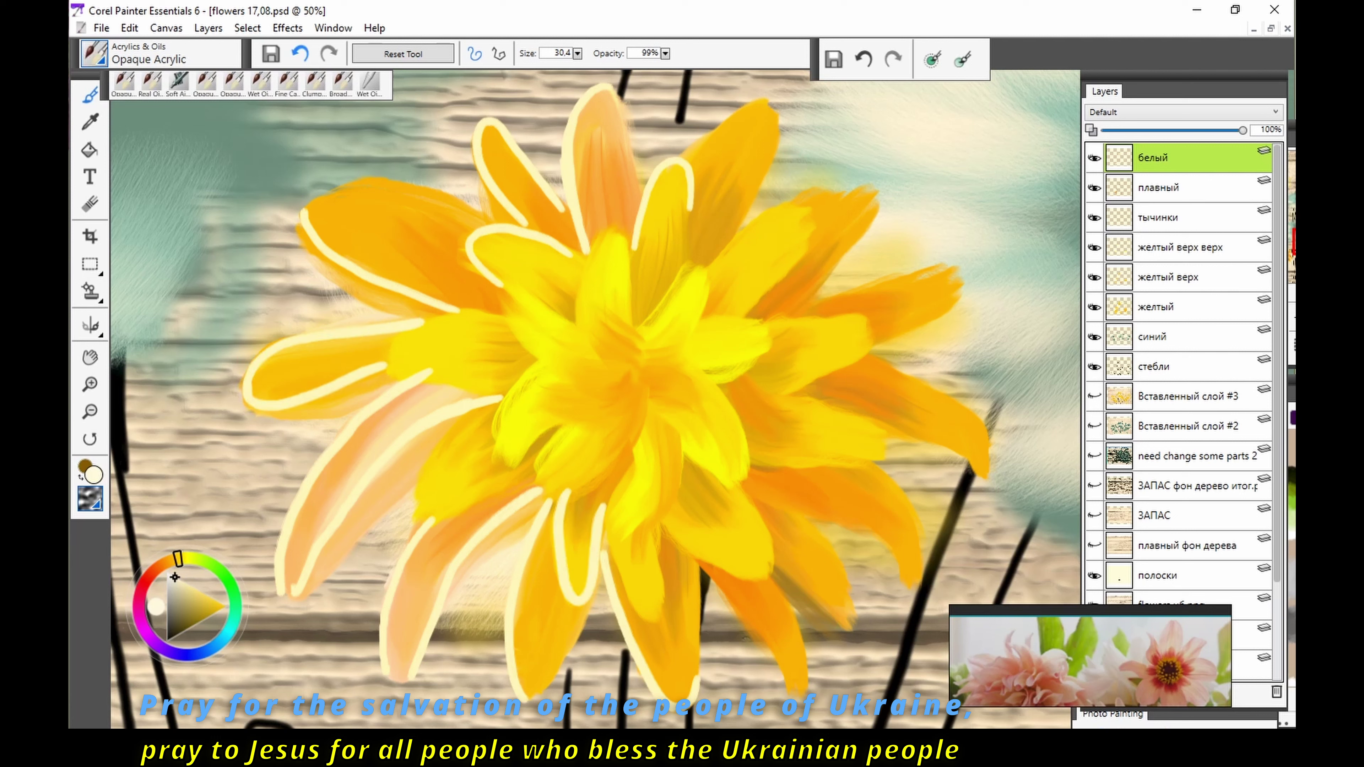
{"action": "key", "text": "ctrl+z"}
{"action": "left_click_drag", "start_coordinate": [549, 497], "coordinate": [550, 574]}
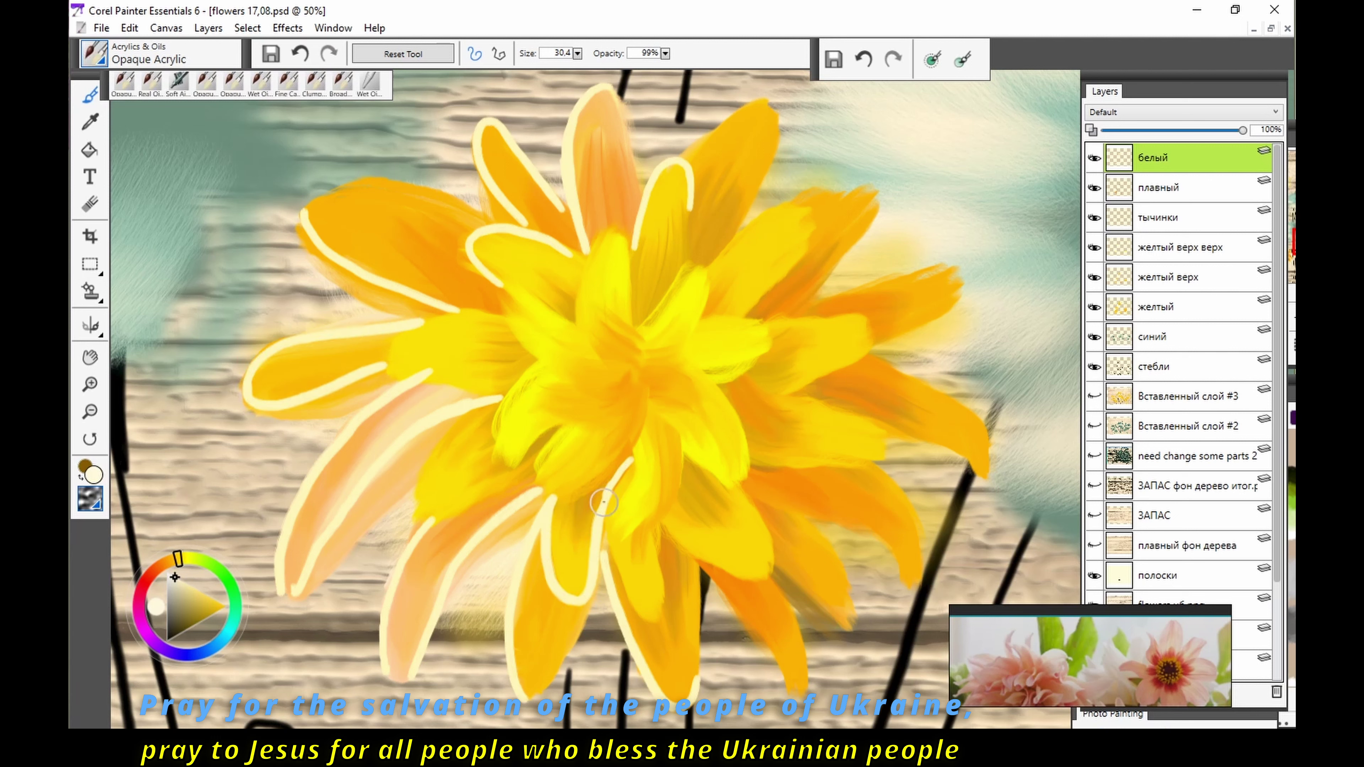
{"action": "mouse_move", "coordinate": [497, 416]}
{"action": "left_mouse_down"}
{"action": "mouse_move", "coordinate": [425, 516]}
{"action": "mouse_move", "coordinate": [496, 473]}
{"action": "left_mouse_up"}
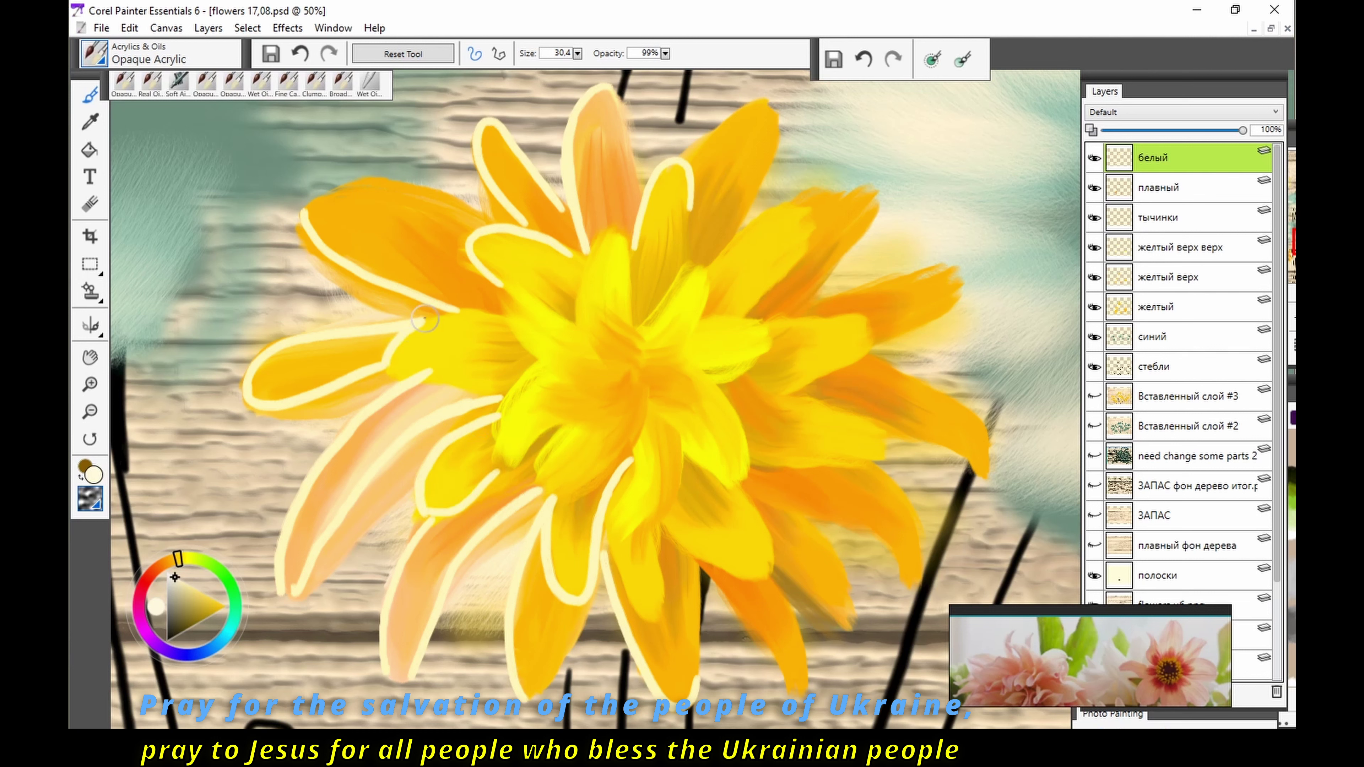
{"action": "mouse_move", "coordinate": [424, 319]}
{"action": "left_mouse_down"}
{"action": "mouse_move", "coordinate": [511, 318]}
{"action": "mouse_move", "coordinate": [488, 388]}
{"action": "left_mouse_up"}
{"action": "key", "text": "ctrl+z"}
{"action": "left_click_drag", "start_coordinate": [408, 344], "coordinate": [471, 388]}
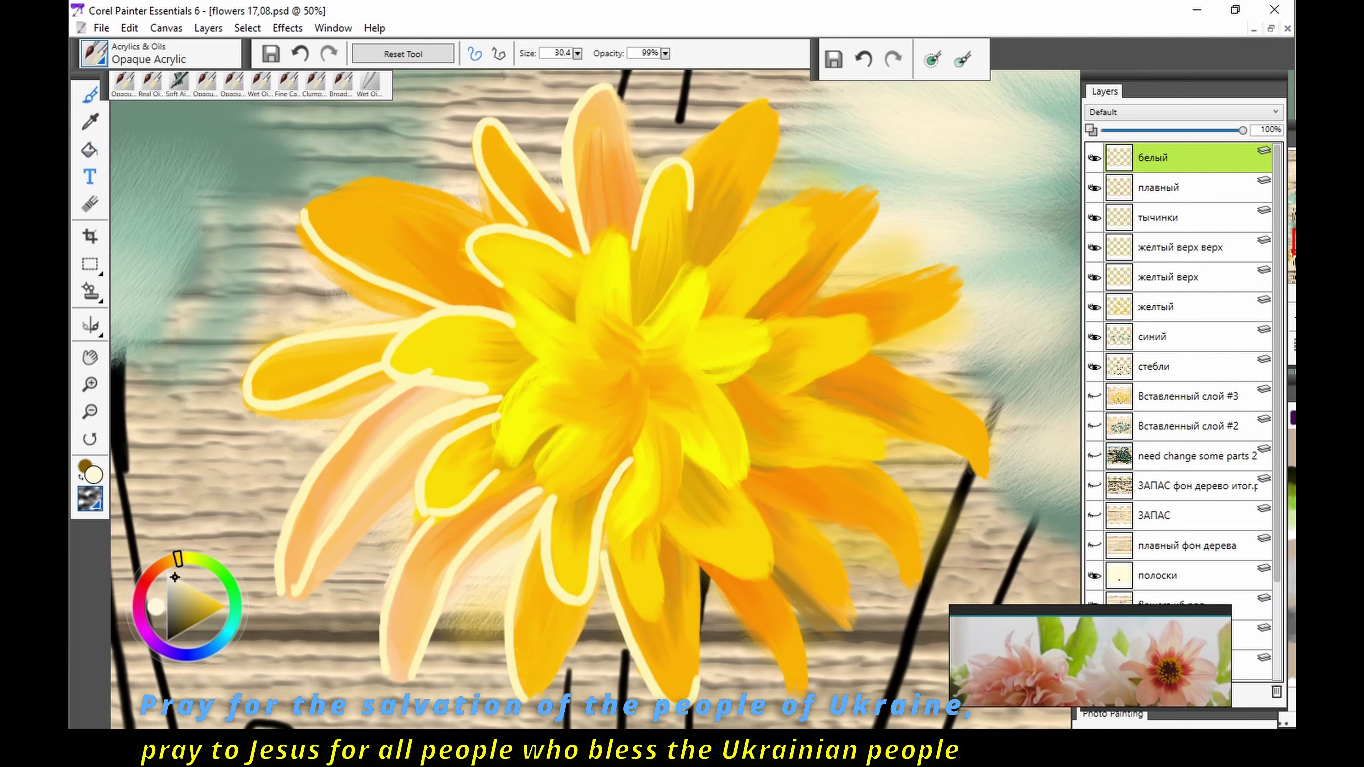
Step: Erase the pale haze around the petals with an enlarged eraser on the желтый layer
{"action": "key", "text": "n"}
{"action": "key", "text": "alt+bracketleft"}
{"action": "key", "text": "alt+bracketleft"}
{"action": "key", "text": "alt+bracketleft"}
{"action": "key", "text": "alt+bracketleft"}
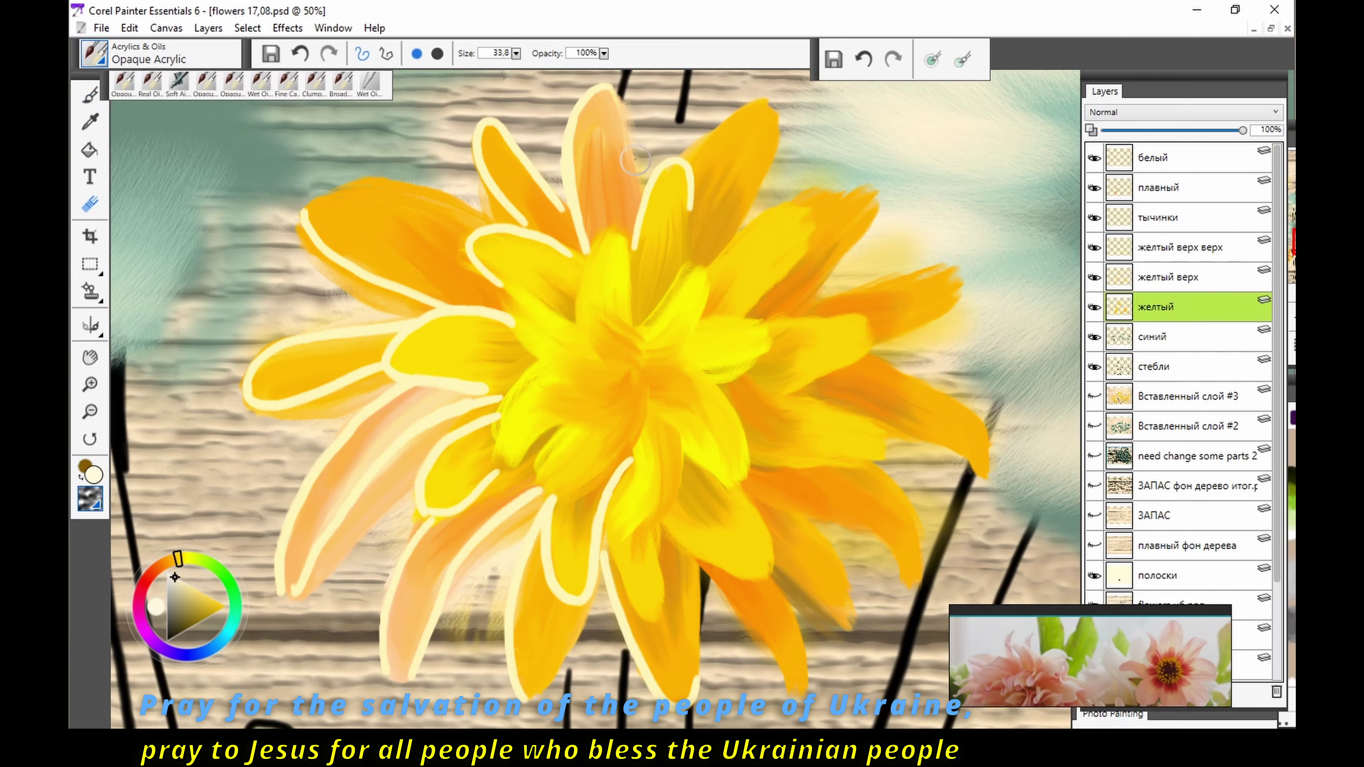
{"action": "key", "text": "bracketright"}
{"action": "left_click_drag", "start_coordinate": [462, 612], "coordinate": [495, 585]}
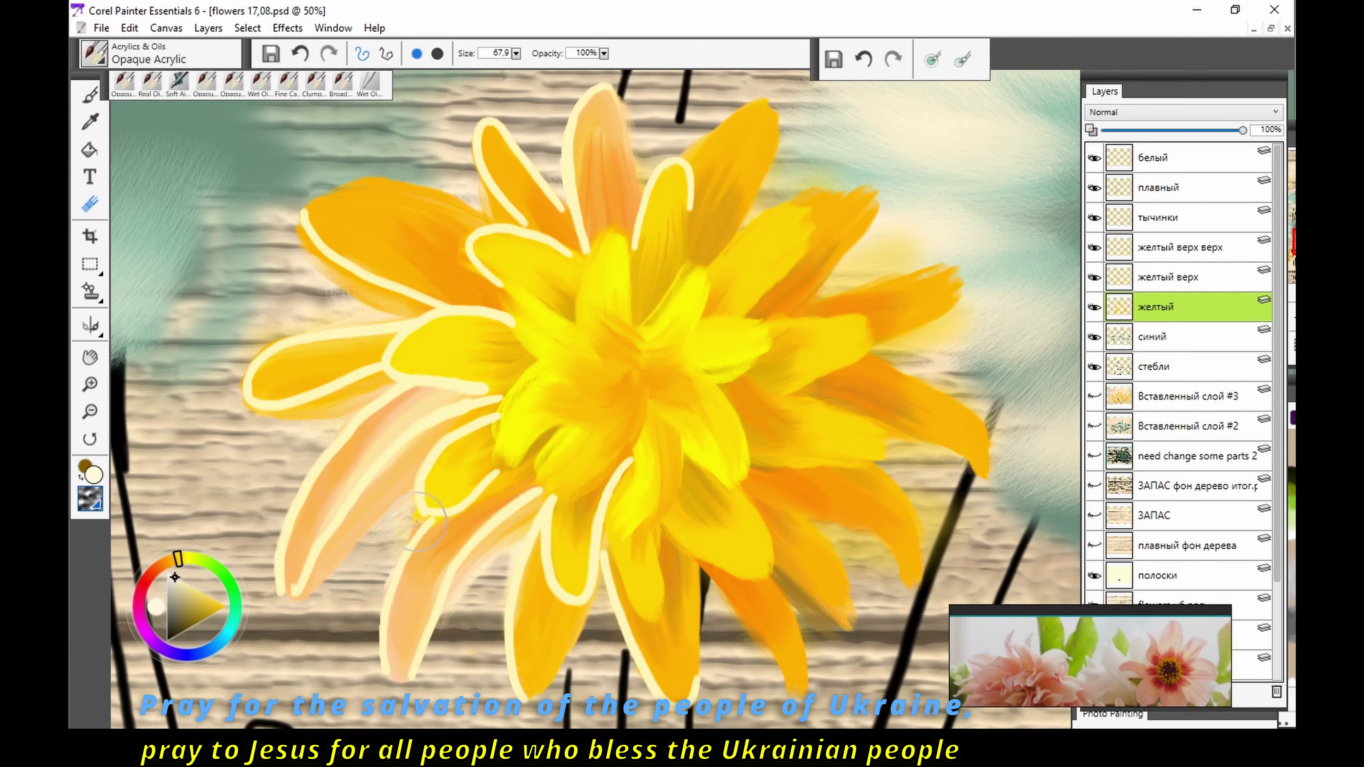
{"action": "left_click_drag", "start_coordinate": [417, 522], "coordinate": [386, 556]}
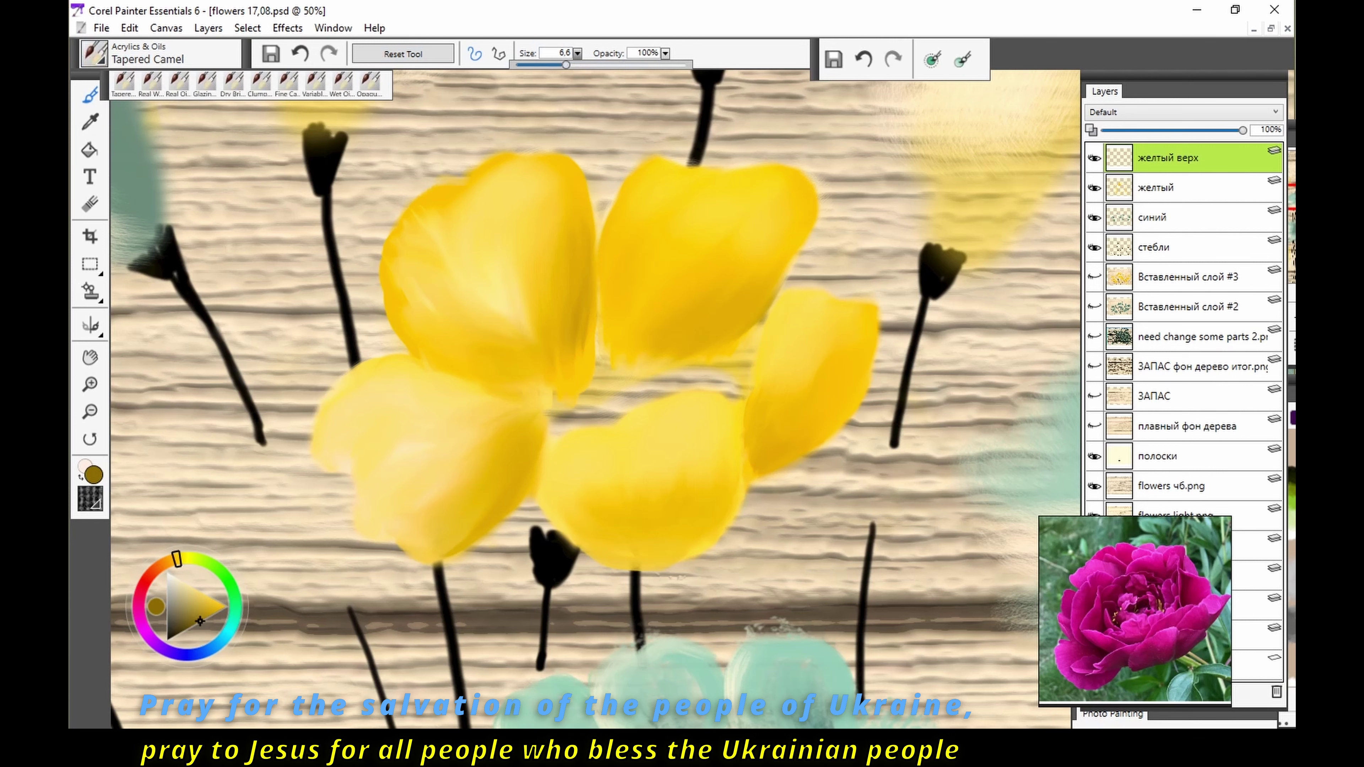
Step: On the желтый верх layer, paint olive Clumpy Brush strokes across the flower centre
{"action": "left_click", "coordinate": [1182, 188]}
{"action": "key", "text": "ctrl+z"}
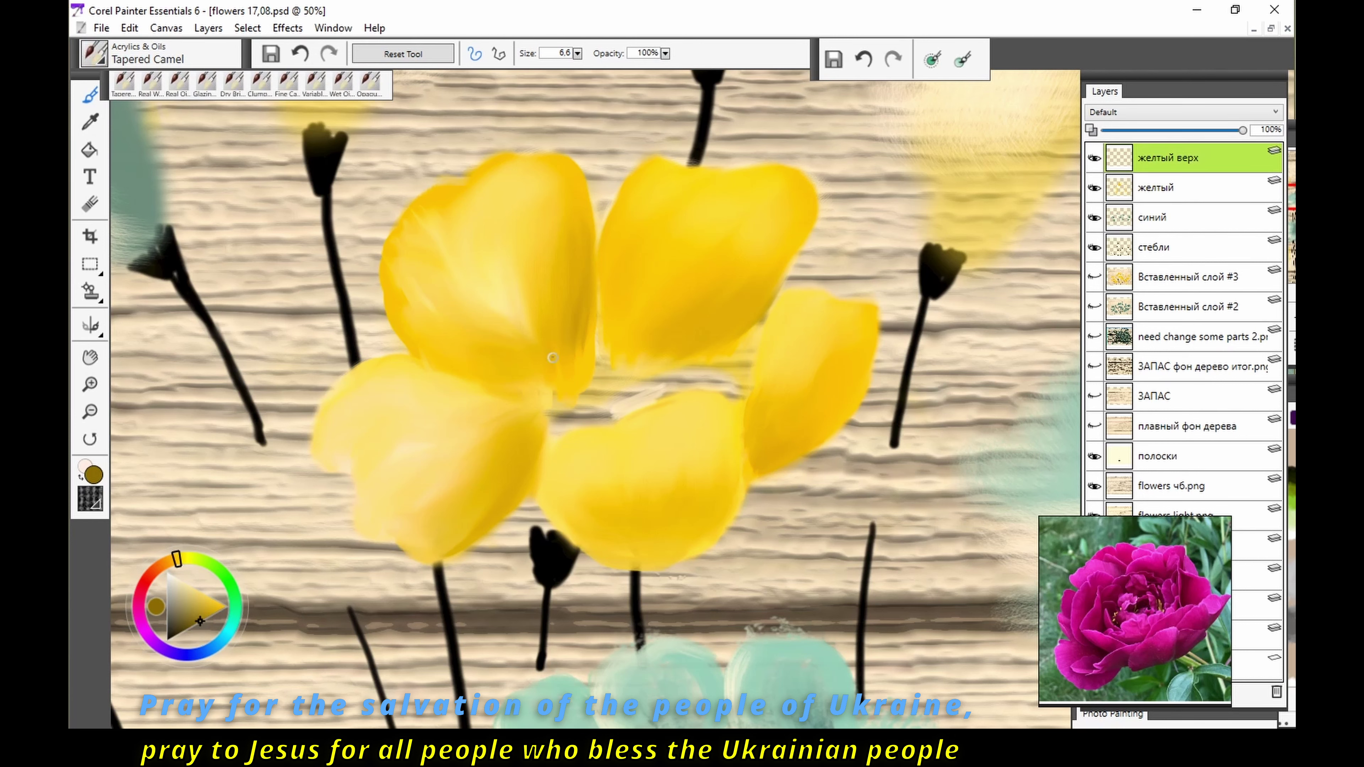
{"action": "key", "text": "shift+x"}
{"action": "left_click", "coordinate": [94, 54]}
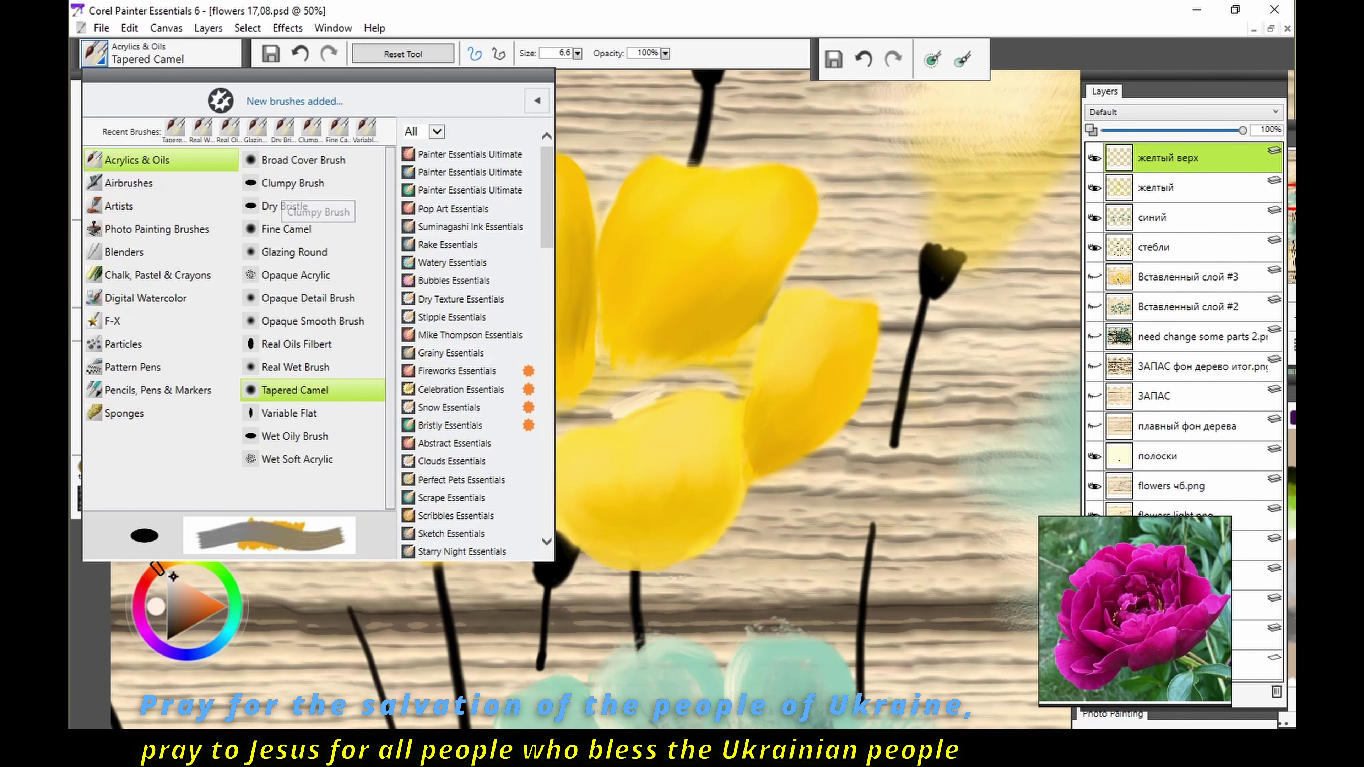
{"action": "left_click", "coordinate": [317, 204]}
{"action": "key", "text": "shift+x"}
{"action": "mouse_move", "coordinate": [618, 408]}
{"action": "left_mouse_down"}
{"action": "mouse_move", "coordinate": [631, 377]}
{"action": "mouse_move", "coordinate": [693, 374]}
{"action": "mouse_move", "coordinate": [738, 402]}
{"action": "left_mouse_up"}
{"action": "mouse_move", "coordinate": [612, 420]}
{"action": "left_mouse_down"}
{"action": "mouse_move", "coordinate": [553, 440]}
{"action": "mouse_move", "coordinate": [529, 472]}
{"action": "left_mouse_up"}
Step: Switch to the Tapered Camel brush, smear the centre, and pick bright yellow
{"action": "left_click", "coordinate": [94, 53]}
{"action": "left_click", "coordinate": [304, 298]}
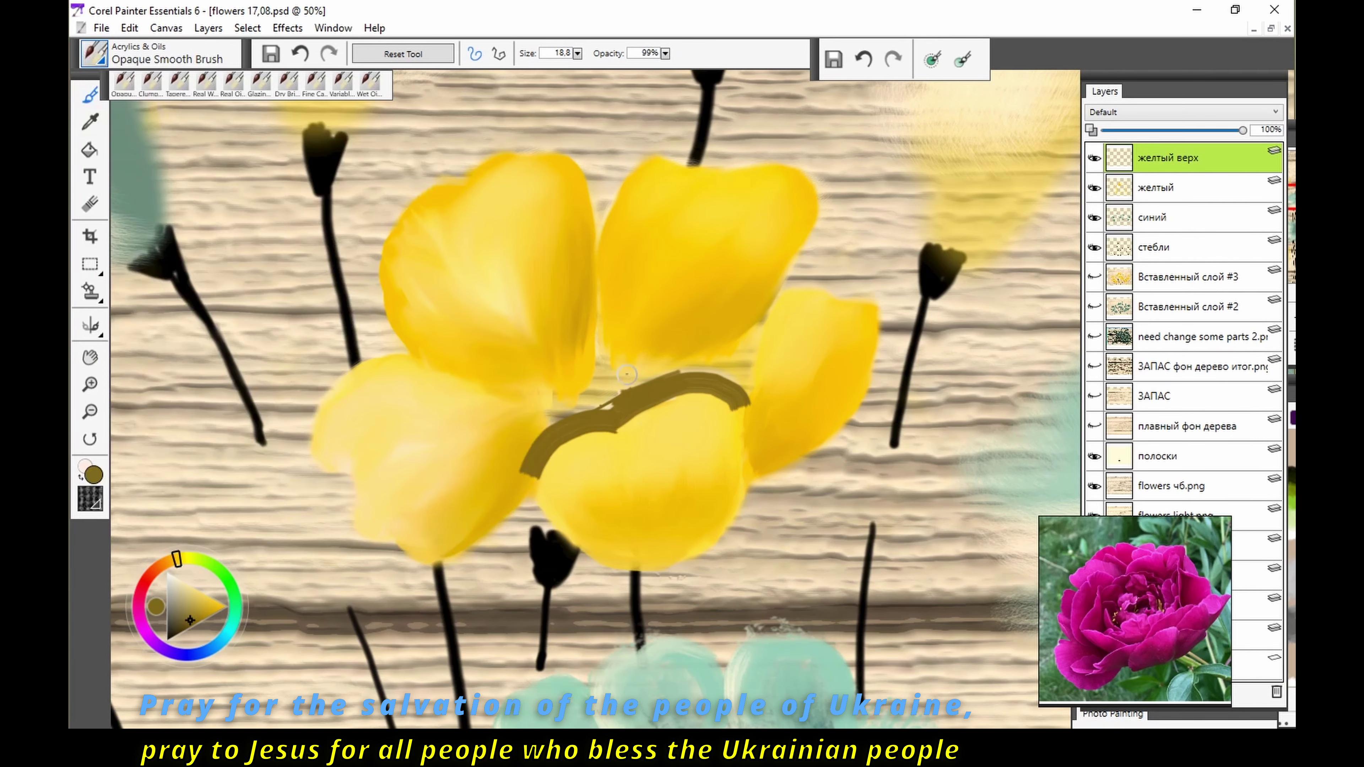
{"action": "left_click", "coordinate": [94, 53]}
{"action": "left_click", "coordinate": [295, 390]}
{"action": "mouse_move", "coordinate": [591, 408]}
{"action": "left_mouse_down"}
{"action": "mouse_move", "coordinate": [698, 376]}
{"action": "mouse_move", "coordinate": [746, 344]}
{"action": "mouse_move", "coordinate": [634, 371]}
{"action": "mouse_move", "coordinate": [752, 376]}
{"action": "mouse_move", "coordinate": [515, 419]}
{"action": "mouse_move", "coordinate": [499, 446]}
{"action": "mouse_move", "coordinate": [527, 473]}
{"action": "mouse_move", "coordinate": [537, 407]}
{"action": "mouse_move", "coordinate": [644, 355]}
{"action": "mouse_move", "coordinate": [752, 365]}
{"action": "mouse_move", "coordinate": [741, 419]}
{"action": "mouse_move", "coordinate": [714, 344]}
{"action": "mouse_move", "coordinate": [721, 406]}
{"action": "left_mouse_up"}
{"action": "left_click", "coordinate": [612, 403], "text": "alt"}
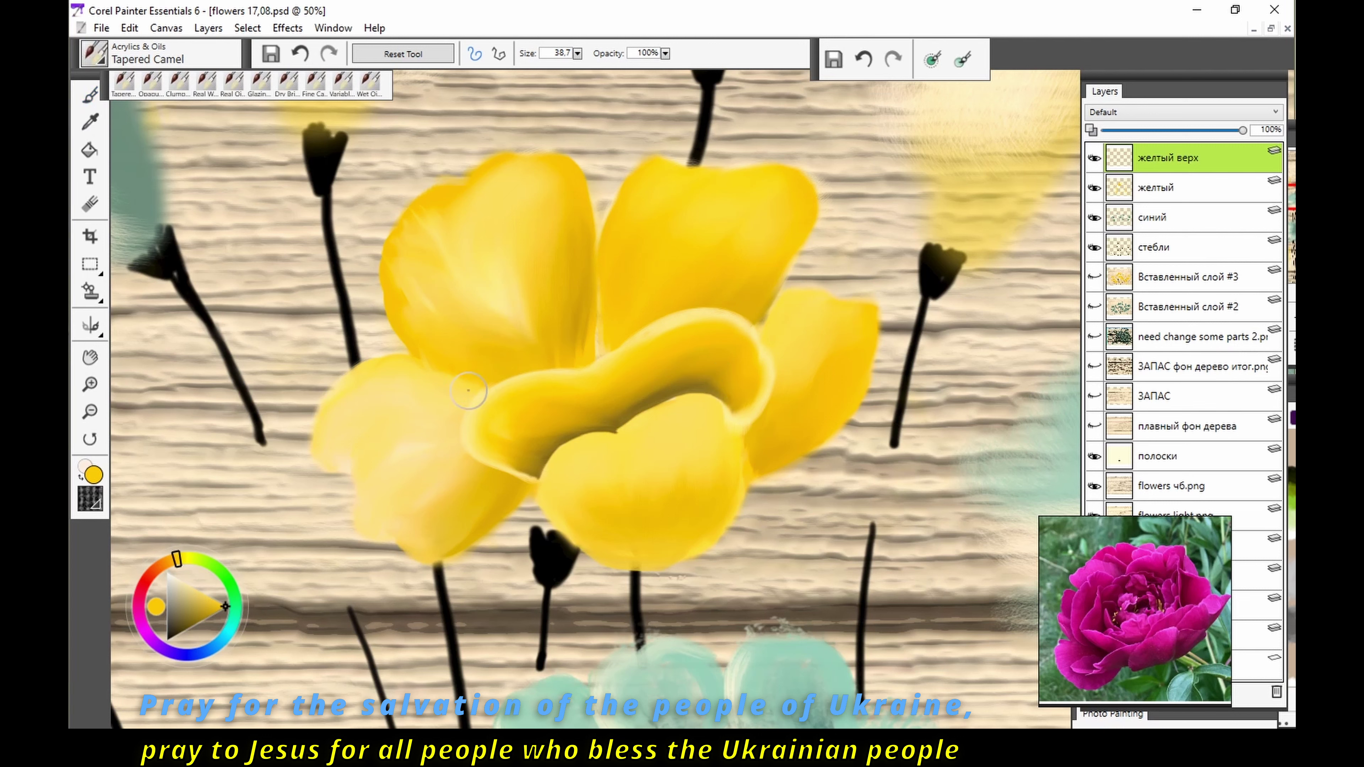
Step: Paint a dark olive fold in the centre, then layer yellow and olive-yellow over it
{"action": "left_click", "coordinate": [199, 621]}
{"action": "mouse_move", "coordinate": [460, 401]}
{"action": "left_mouse_down"}
{"action": "mouse_move", "coordinate": [515, 358]}
{"action": "mouse_move", "coordinate": [725, 301]}
{"action": "left_mouse_up"}
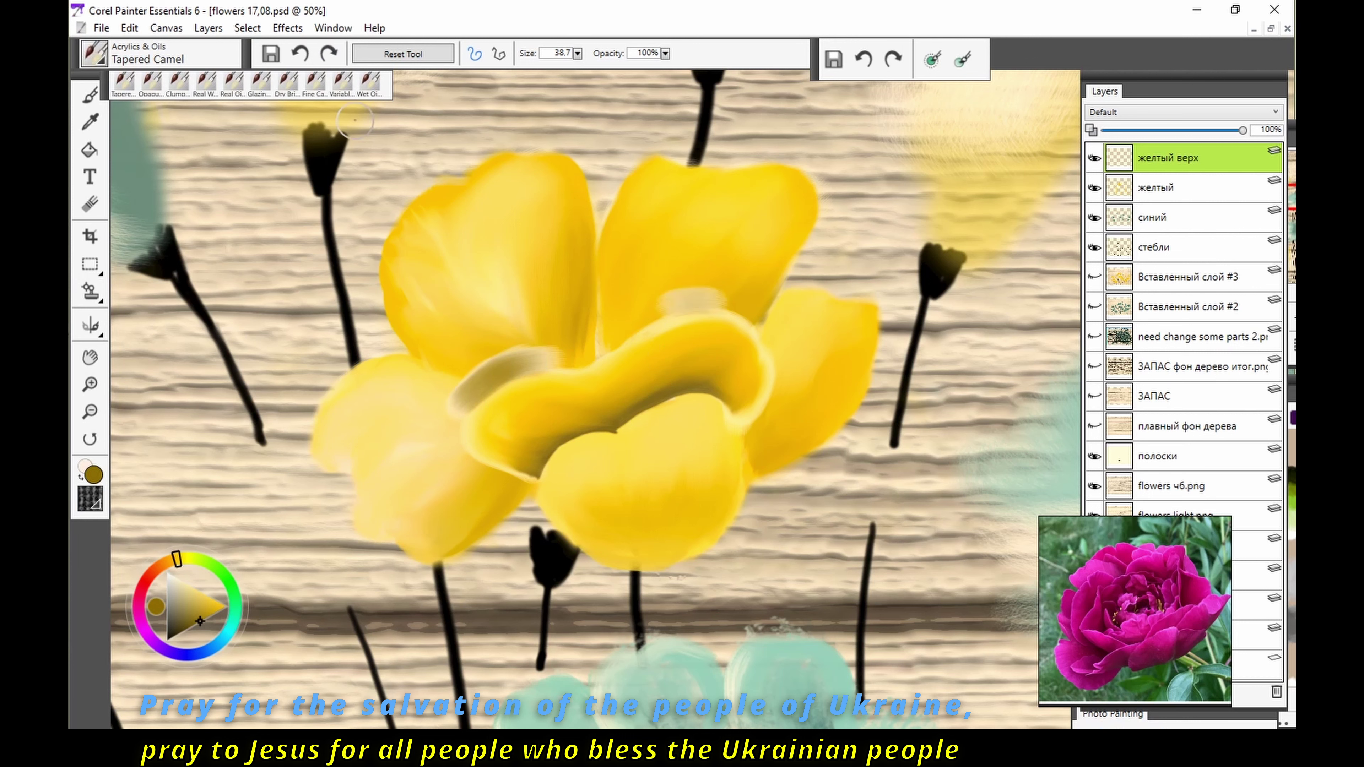
{"action": "left_click", "coordinate": [300, 53]}
{"action": "left_click", "coordinate": [492, 371], "text": "alt"}
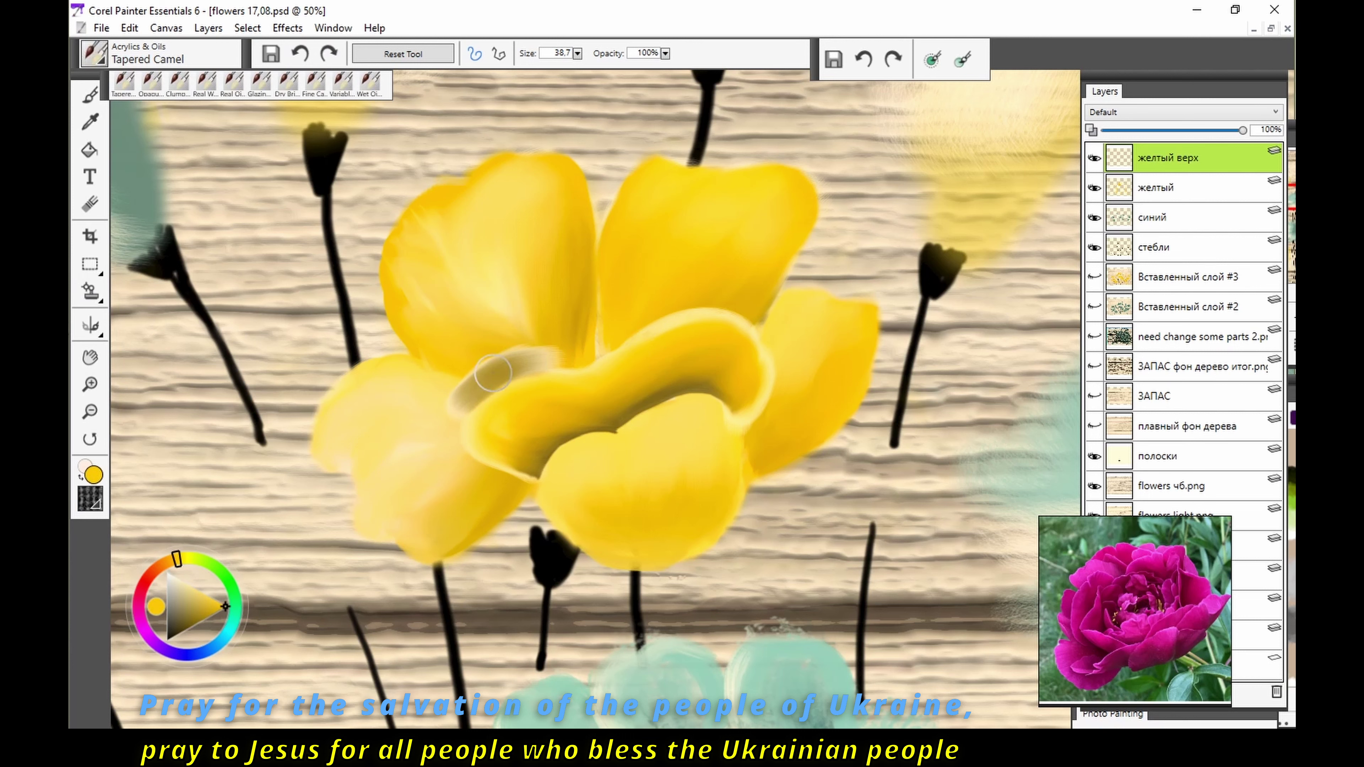
{"action": "mouse_move", "coordinate": [492, 372]}
{"action": "left_mouse_down"}
{"action": "mouse_move", "coordinate": [510, 349]}
{"action": "mouse_move", "coordinate": [559, 352]}
{"action": "mouse_move", "coordinate": [466, 387]}
{"action": "mouse_move", "coordinate": [473, 365]}
{"action": "mouse_move", "coordinate": [596, 360]}
{"action": "left_mouse_up"}
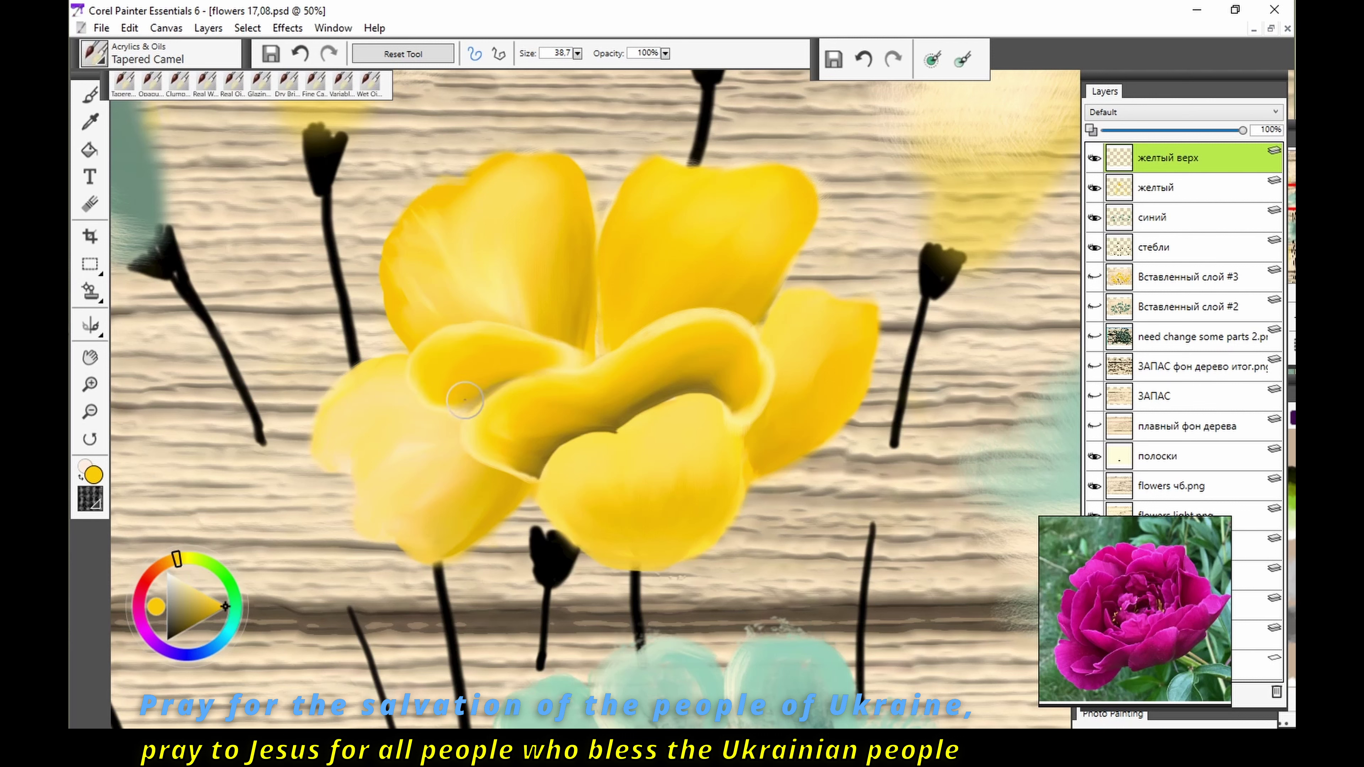
{"action": "left_click", "coordinate": [456, 385], "text": "alt"}
{"action": "left_click_drag", "start_coordinate": [457, 384], "coordinate": [591, 354]}
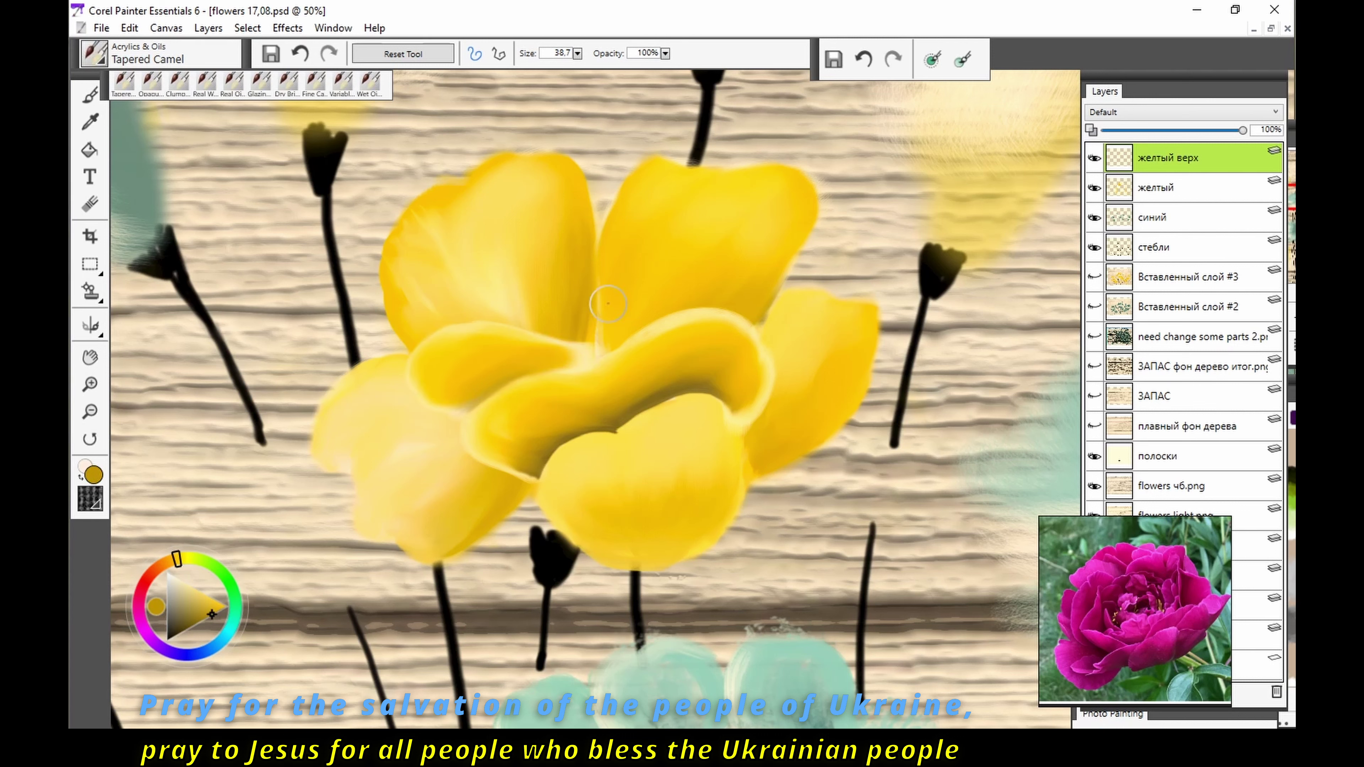
Step: Add pale cream on the upper petals, repaint one yellow, and shade the central petal darker
{"action": "mouse_move", "coordinate": [570, 247]}
{"action": "left_mouse_down"}
{"action": "mouse_move", "coordinate": [537, 258]}
{"action": "mouse_move", "coordinate": [645, 269]}
{"action": "mouse_move", "coordinate": [609, 259]}
{"action": "mouse_move", "coordinate": [456, 290]}
{"action": "mouse_move", "coordinate": [494, 269]}
{"action": "mouse_move", "coordinate": [569, 283]}
{"action": "mouse_move", "coordinate": [655, 247]}
{"action": "mouse_move", "coordinate": [741, 268]}
{"action": "mouse_move", "coordinate": [715, 290]}
{"action": "mouse_move", "coordinate": [790, 269]}
{"action": "mouse_move", "coordinate": [763, 290]}
{"action": "mouse_move", "coordinate": [784, 290]}
{"action": "left_mouse_up"}
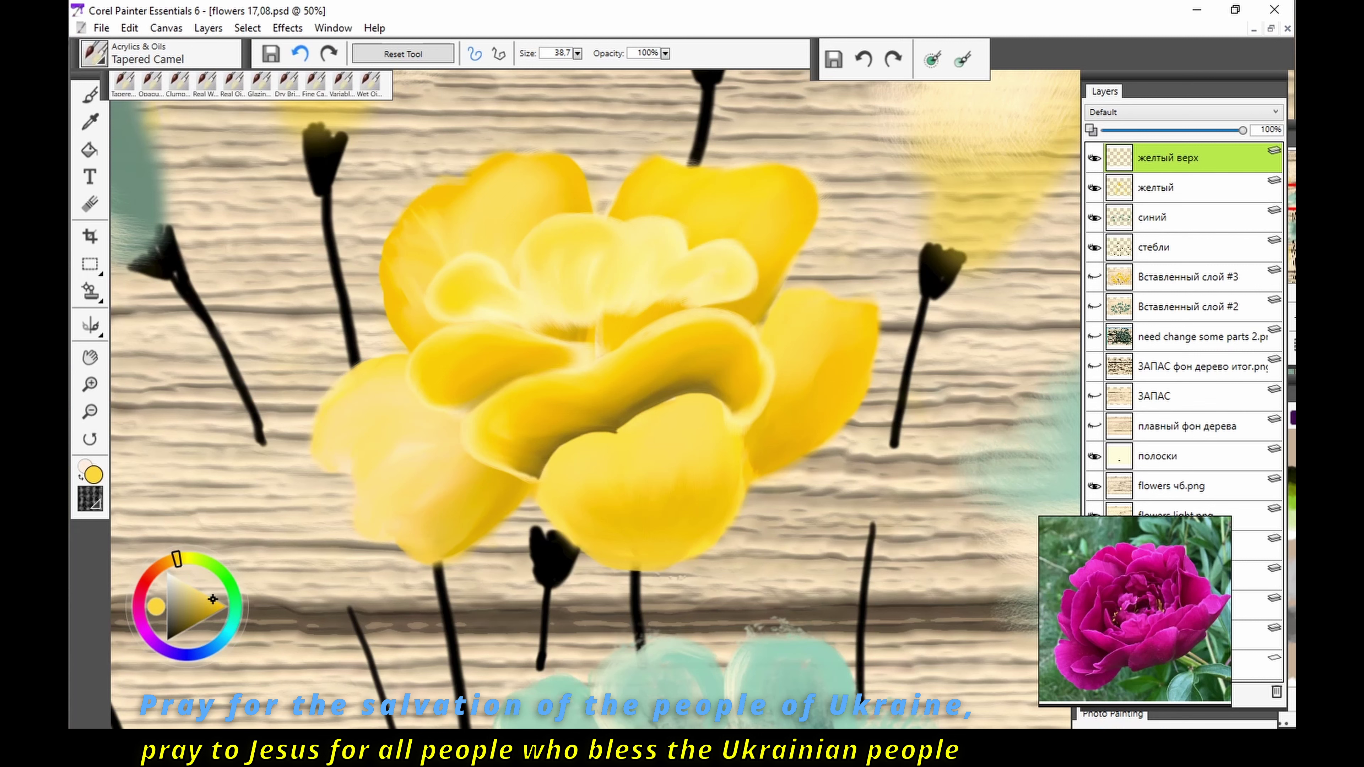
{"action": "left_click", "coordinate": [725, 291], "text": "alt"}
{"action": "mouse_move", "coordinate": [618, 317]}
{"action": "left_mouse_down"}
{"action": "mouse_move", "coordinate": [723, 268]}
{"action": "mouse_move", "coordinate": [559, 280]}
{"action": "mouse_move", "coordinate": [624, 253]}
{"action": "mouse_move", "coordinate": [519, 315]}
{"action": "left_mouse_up"}
{"action": "left_click", "coordinate": [612, 322], "text": "alt"}
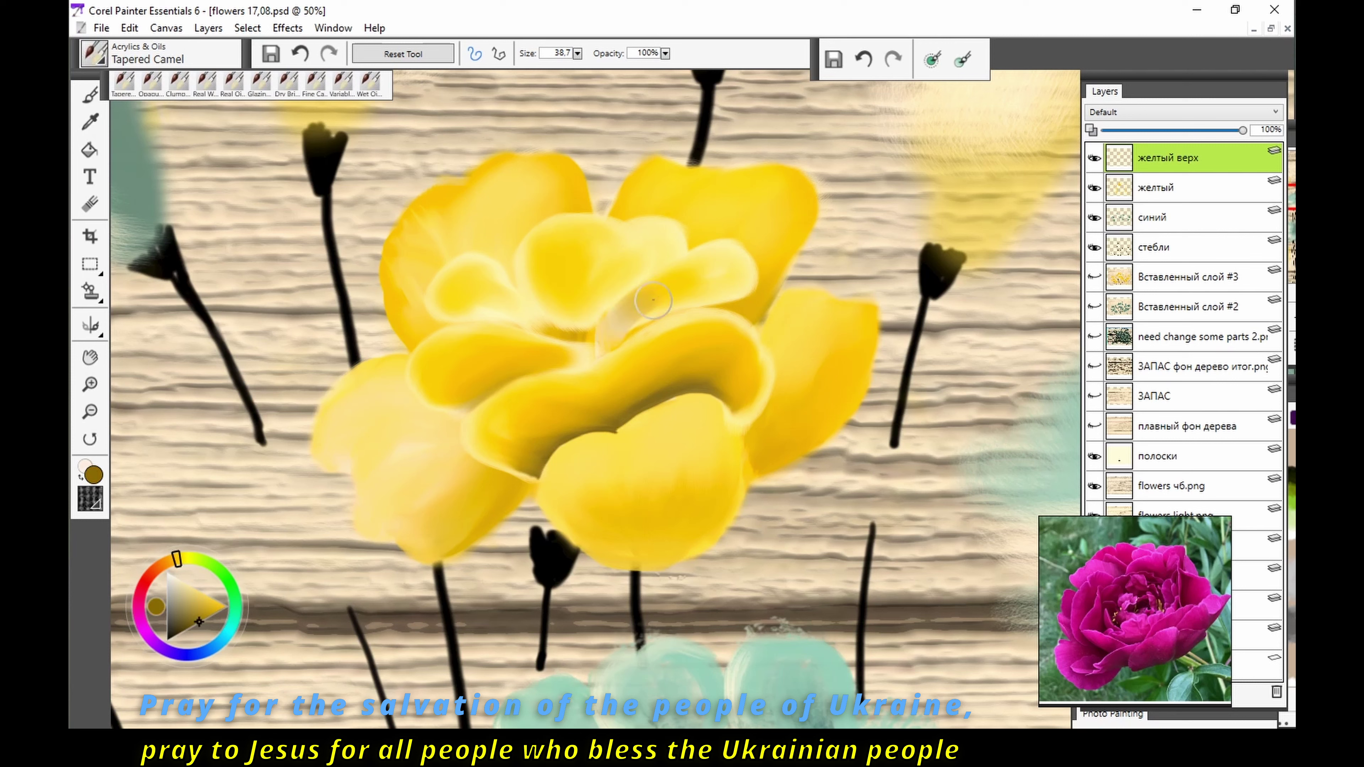
{"action": "mouse_move", "coordinate": [612, 322]}
{"action": "left_mouse_down"}
{"action": "mouse_move", "coordinate": [703, 301]}
{"action": "mouse_move", "coordinate": [575, 323]}
{"action": "mouse_move", "coordinate": [548, 291]}
{"action": "mouse_move", "coordinate": [472, 296]}
{"action": "mouse_move", "coordinate": [520, 317]}
{"action": "mouse_move", "coordinate": [484, 306]}
{"action": "left_mouse_up"}
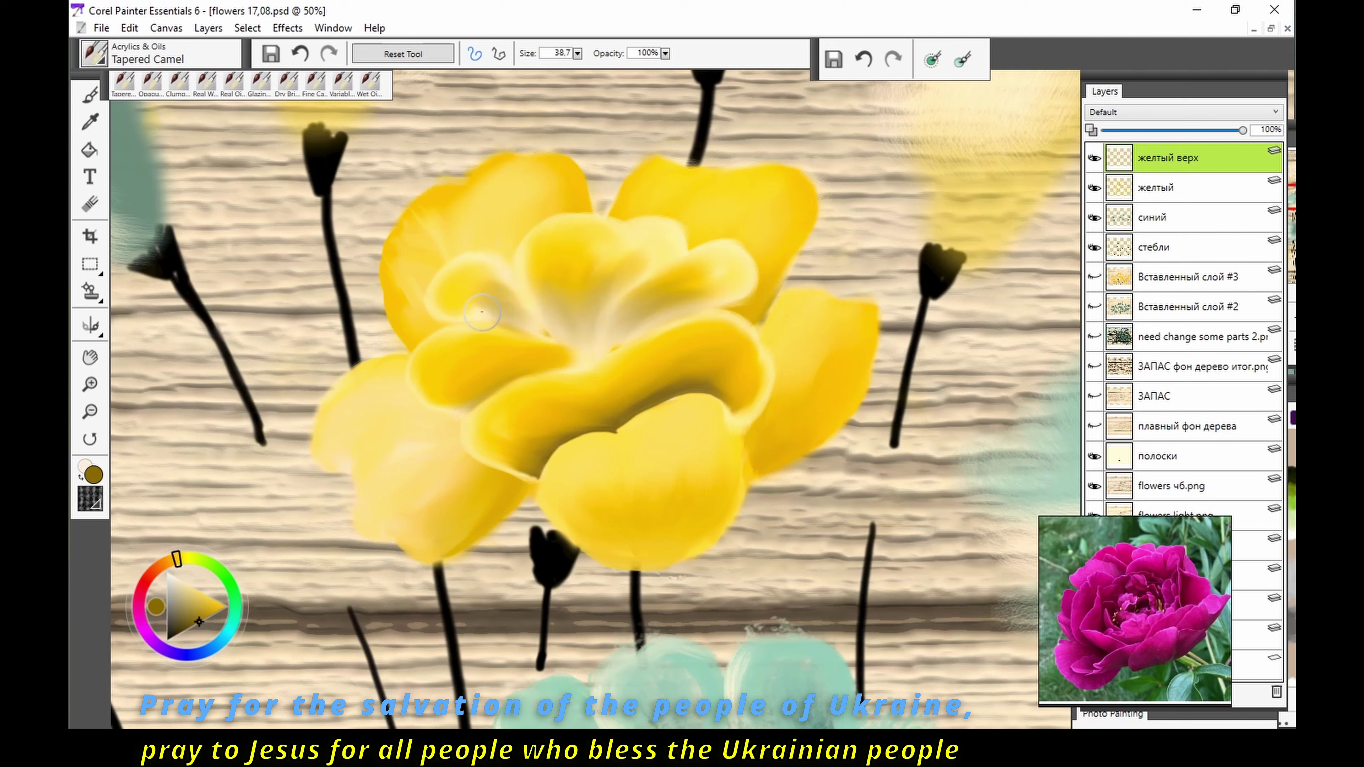
{"action": "left_click", "coordinate": [546, 333], "text": "alt"}
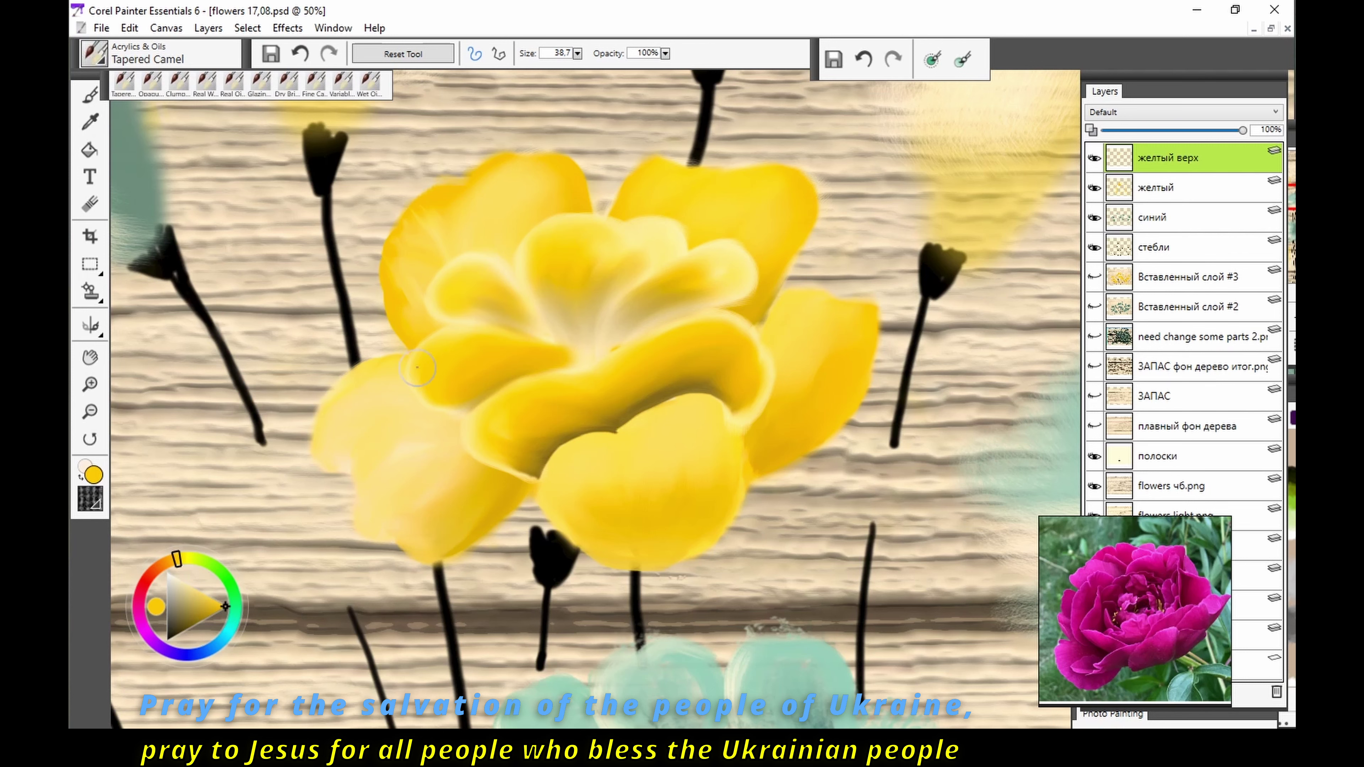
Step: Add orange strokes to the left tulip petals and paint the upper-left bud yellow
{"action": "left_click_drag", "start_coordinate": [258, 421], "coordinate": [298, 440]}
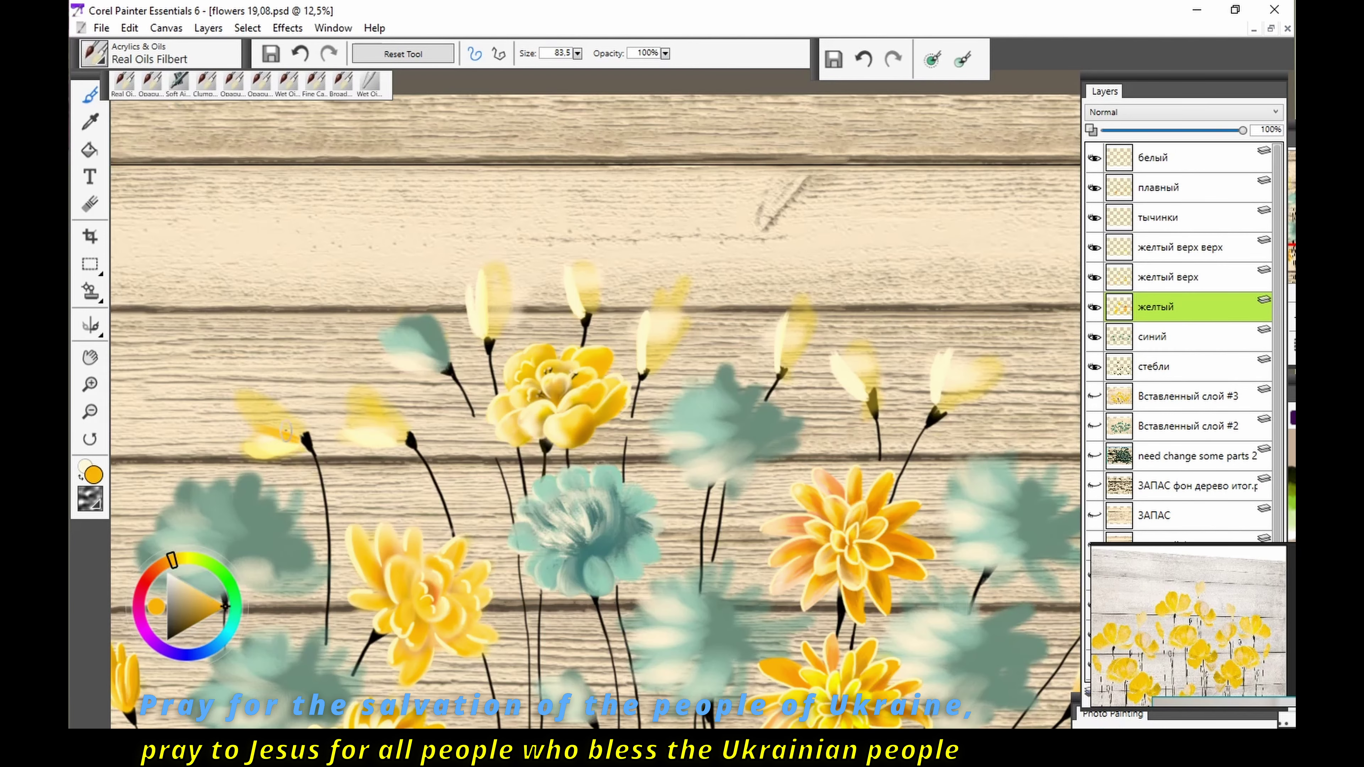
{"action": "left_click_drag", "start_coordinate": [250, 397], "coordinate": [301, 435]}
{"action": "left_click_drag", "start_coordinate": [370, 411], "coordinate": [400, 430]}
{"action": "mouse_move", "coordinate": [491, 325]}
{"action": "left_mouse_down"}
{"action": "mouse_move", "coordinate": [520, 276]}
{"action": "mouse_move", "coordinate": [664, 376]}
{"action": "left_mouse_up"}
Step: Fill the pale buds with yellow, then add orange shading to the left bud on желтый верх
{"action": "mouse_move", "coordinate": [787, 325]}
{"action": "left_mouse_down"}
{"action": "mouse_move", "coordinate": [801, 371]}
{"action": "mouse_move", "coordinate": [875, 338]}
{"action": "left_mouse_up"}
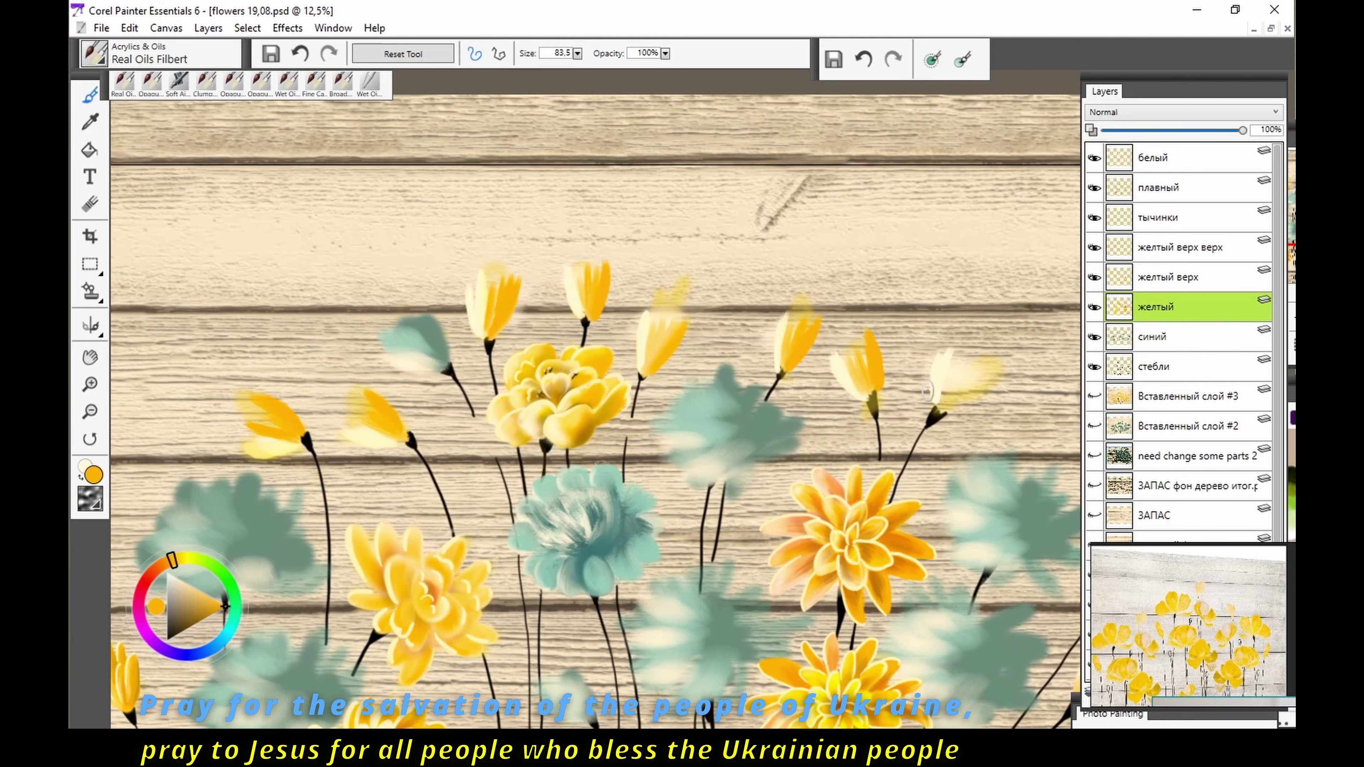
{"action": "left_click_drag", "start_coordinate": [927, 390], "coordinate": [957, 401]}
{"action": "left_click_drag", "start_coordinate": [172, 560], "coordinate": [179, 559]}
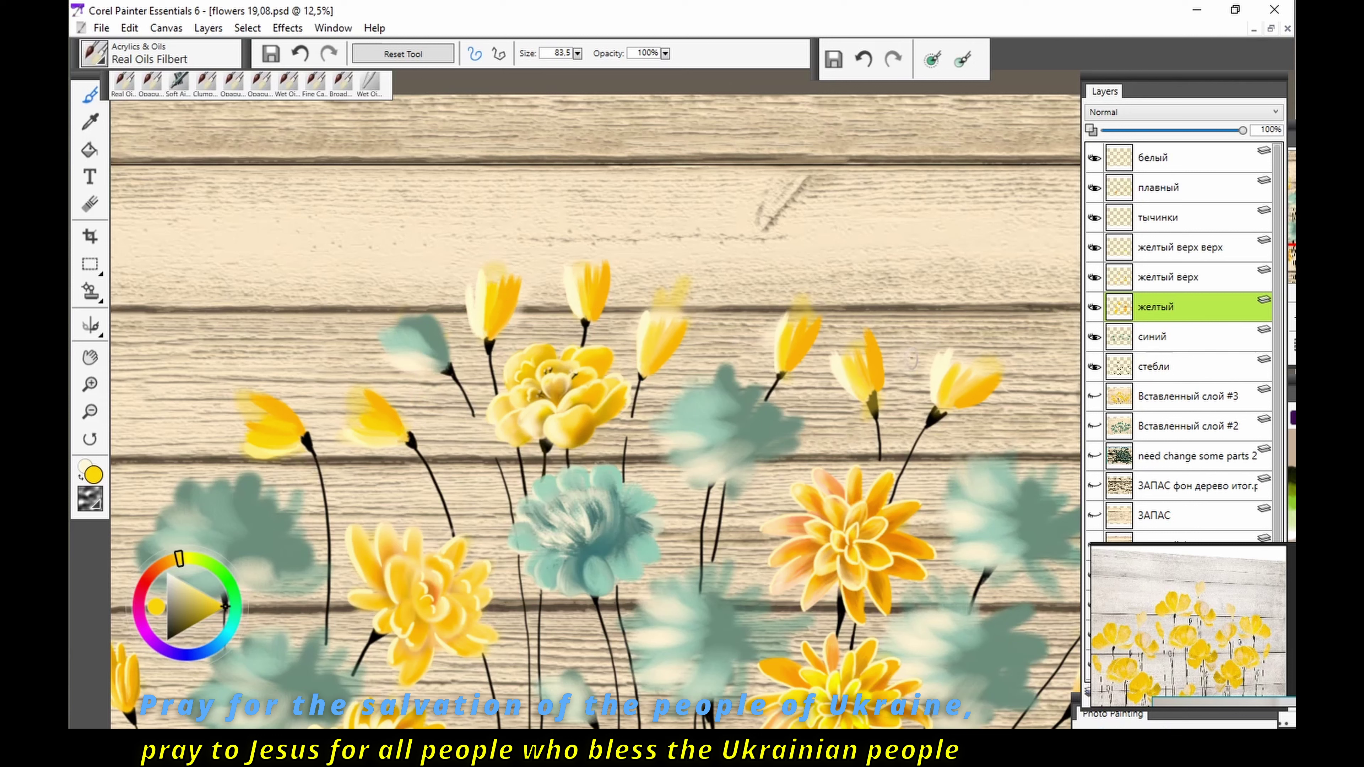
{"action": "left_click", "coordinate": [1168, 276]}
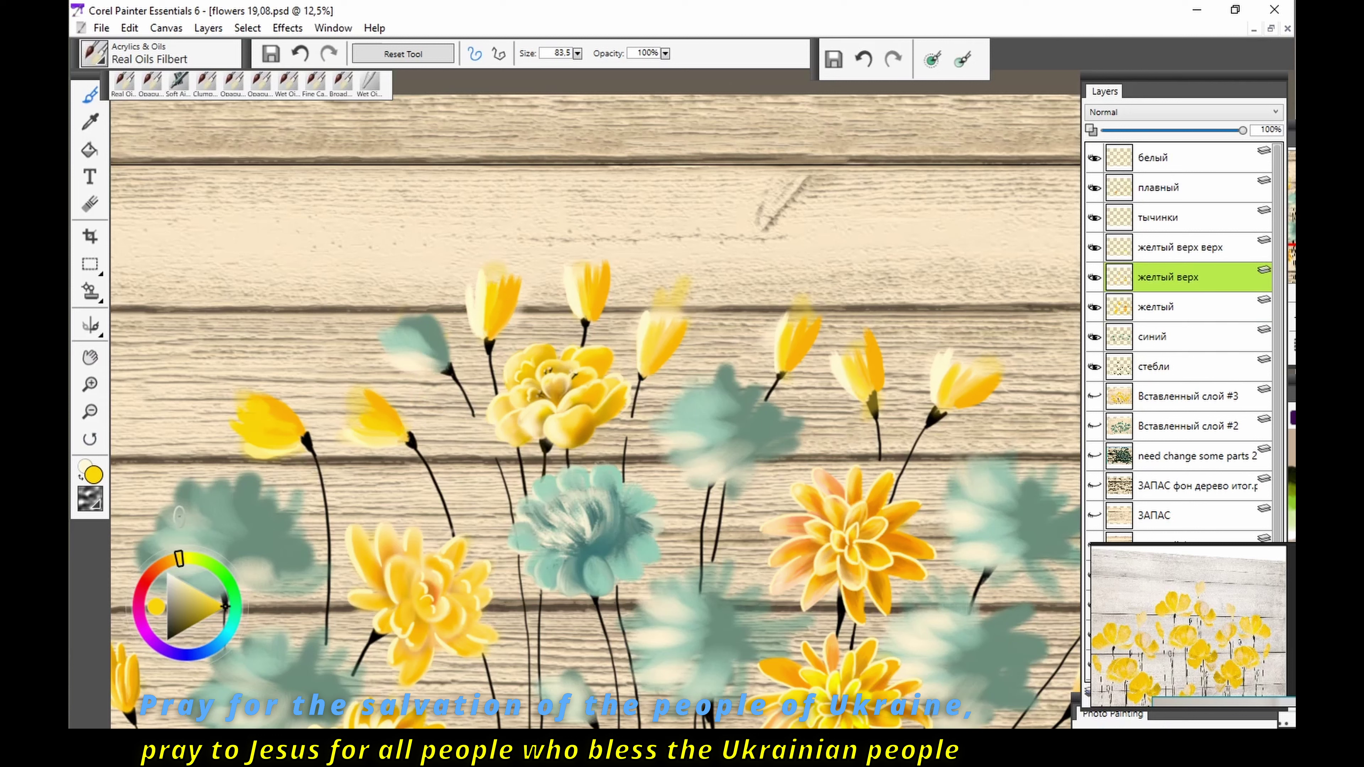
{"action": "left_click_drag", "start_coordinate": [179, 559], "coordinate": [162, 563]}
{"action": "left_click_drag", "start_coordinate": [271, 399], "coordinate": [266, 422]}
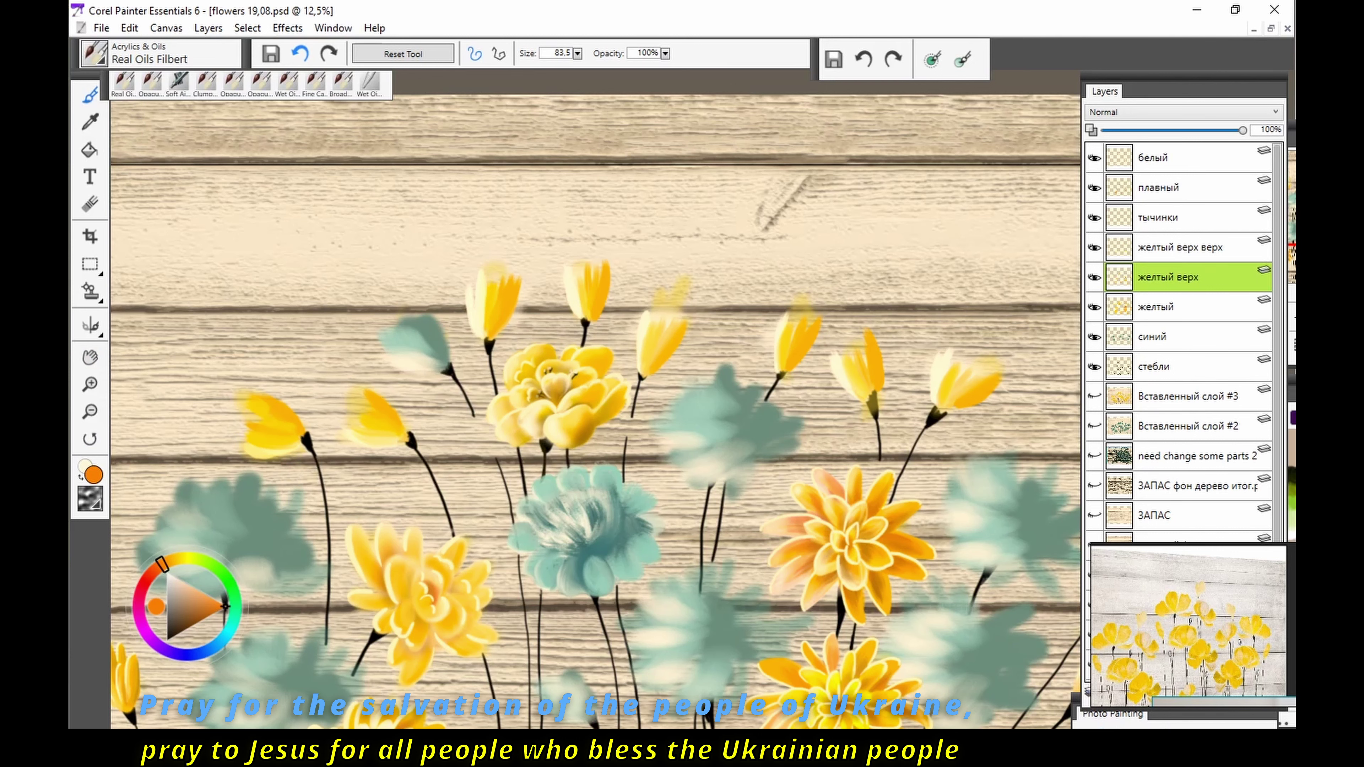
Step: Zoom in and try lighter orange tips on two buds, undoing them
{"action": "left_click", "coordinate": [90, 384]}
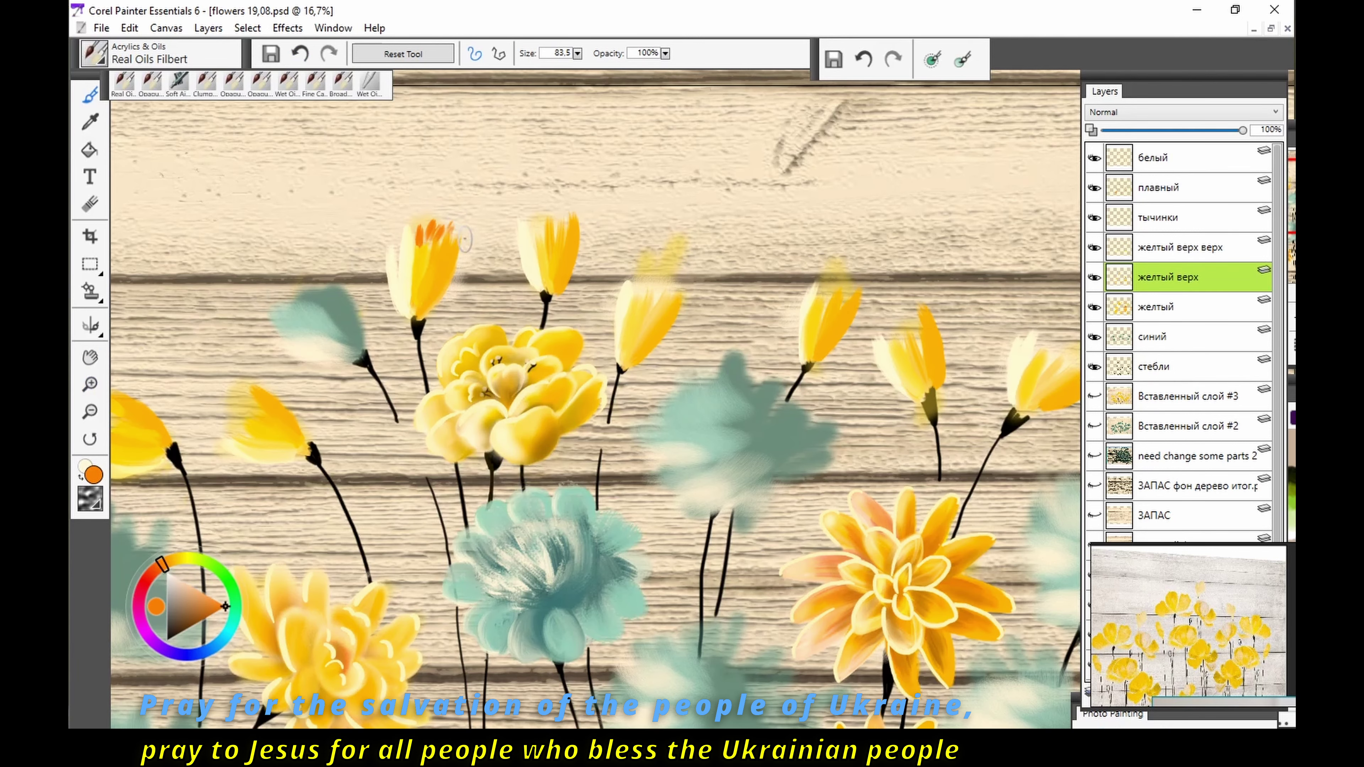
{"action": "left_click_drag", "start_coordinate": [162, 563], "coordinate": [169, 560]}
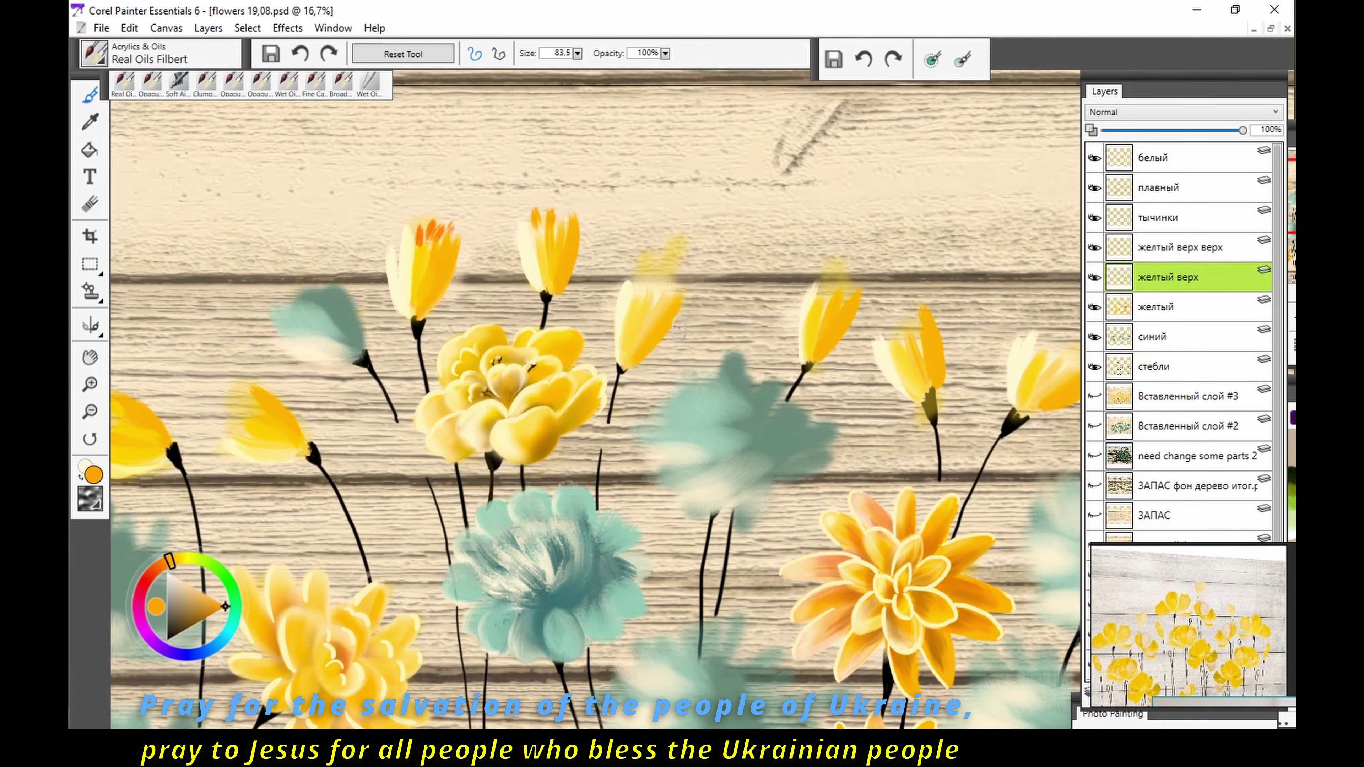
{"action": "left_click_drag", "start_coordinate": [636, 285], "coordinate": [661, 304]}
{"action": "left_click_drag", "start_coordinate": [822, 280], "coordinate": [832, 306]}
{"action": "key", "text": "ctrl+z"}
{"action": "key", "text": "ctrl+z"}
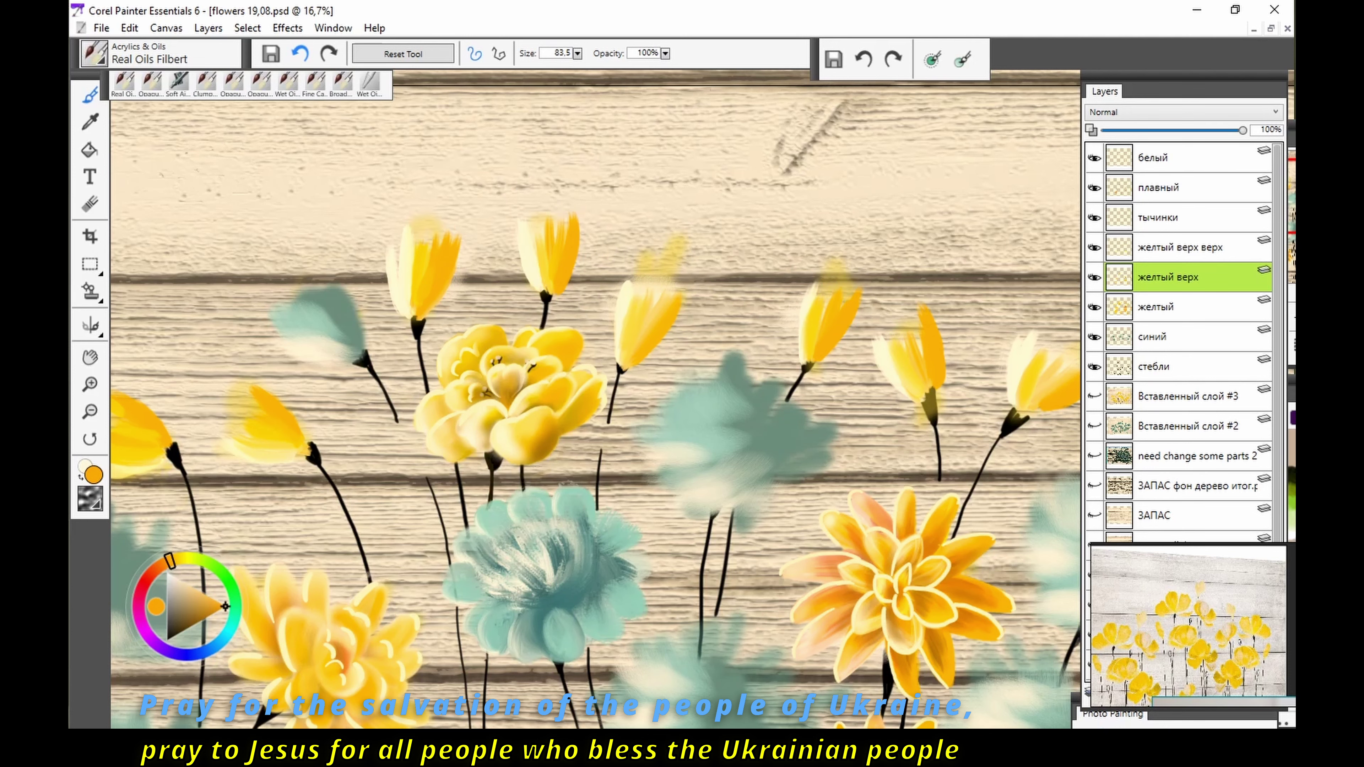
{"action": "left_click_drag", "start_coordinate": [510, 376], "coordinate": [784, 333]}
{"action": "key", "text": "b"}
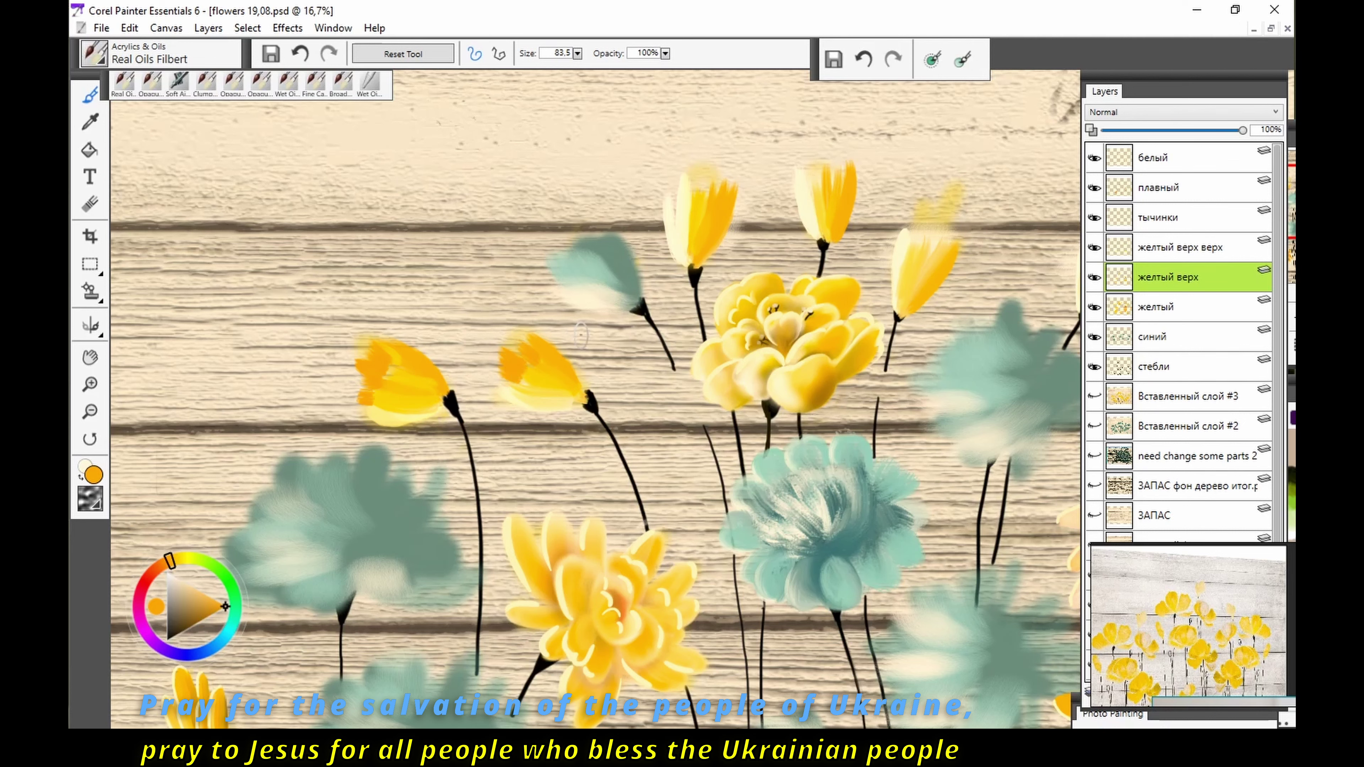
Step: Paint orange tips on the top bud and the right-hand yellow buds
{"action": "left_click_drag", "start_coordinate": [700, 171], "coordinate": [711, 185]}
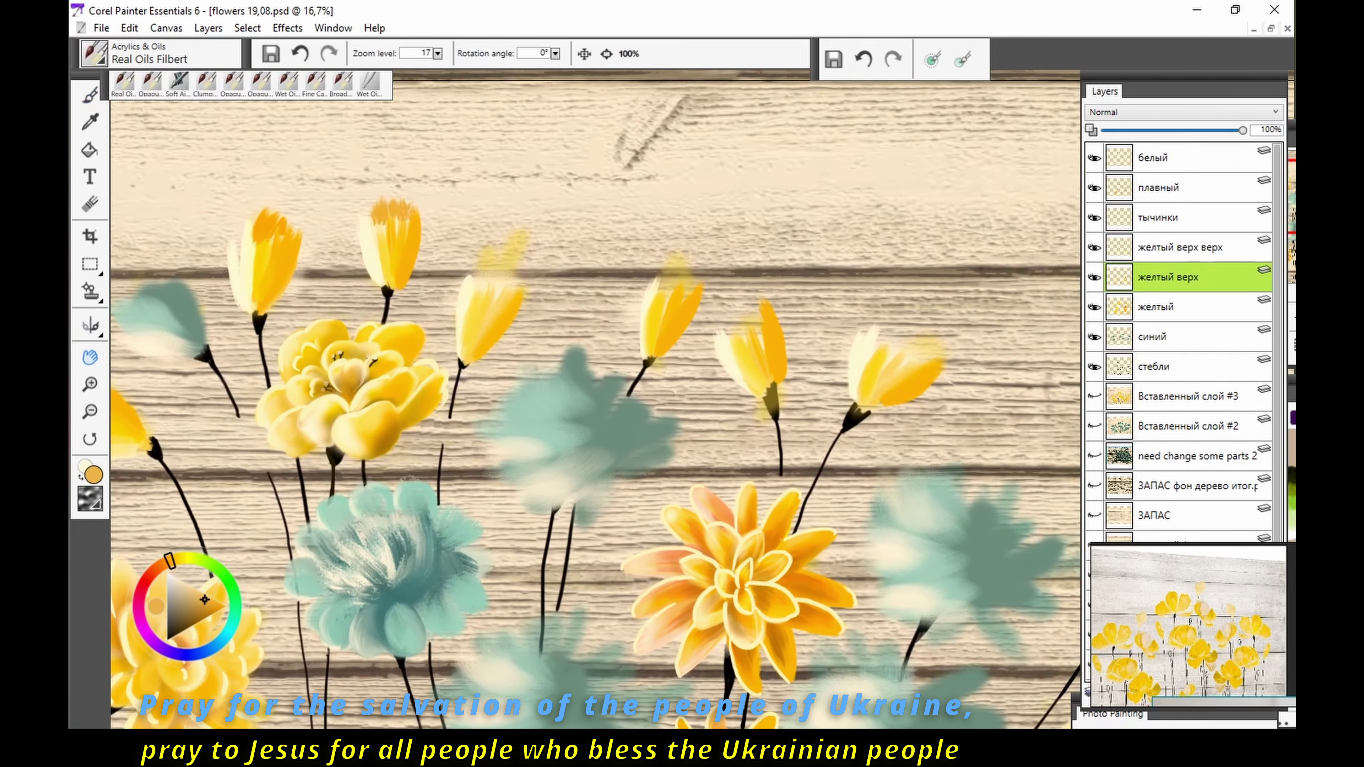
{"action": "mouse_move", "coordinate": [915, 241]}
{"action": "left_mouse_down"}
{"action": "mouse_move", "coordinate": [479, 281]}
{"action": "mouse_move", "coordinate": [513, 290]}
{"action": "left_mouse_up"}
{"action": "left_click_drag", "start_coordinate": [666, 269], "coordinate": [752, 325]}
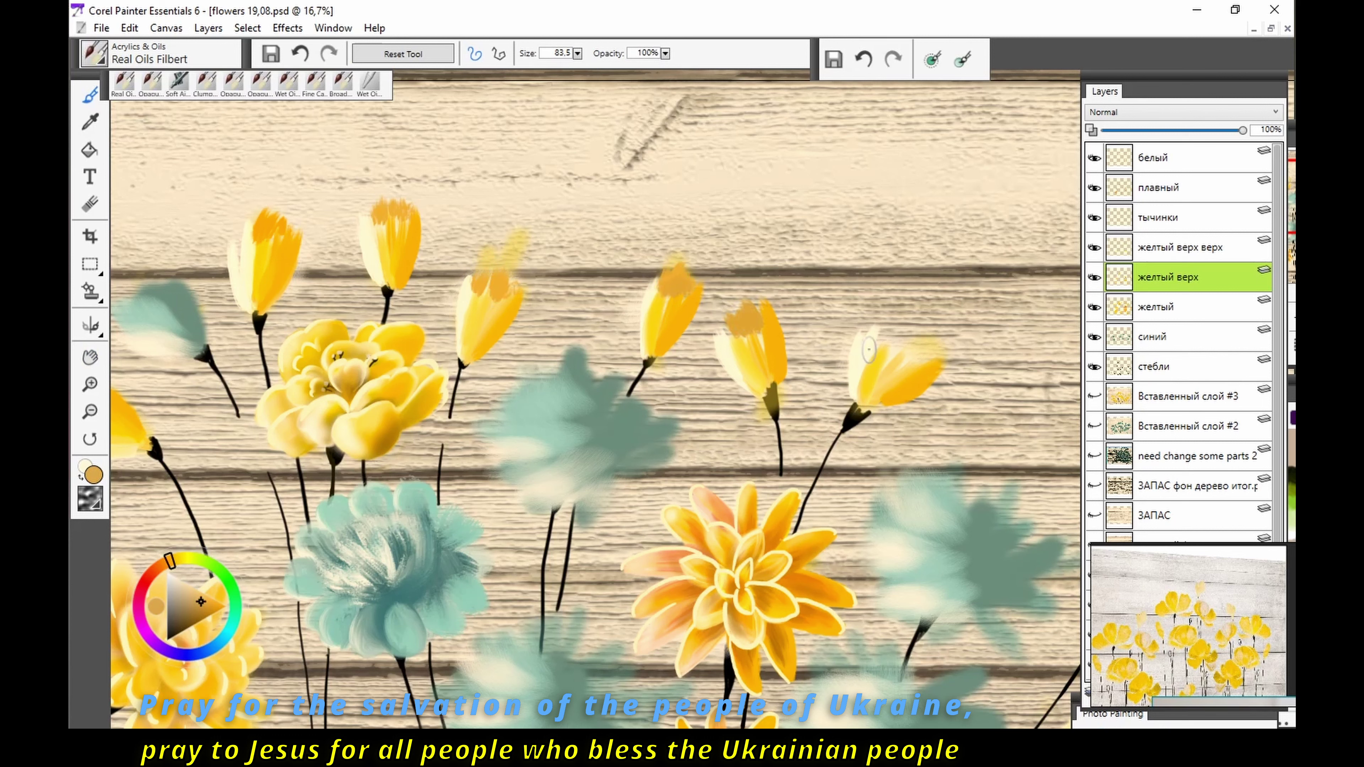
{"action": "left_click_drag", "start_coordinate": [895, 330], "coordinate": [915, 351]}
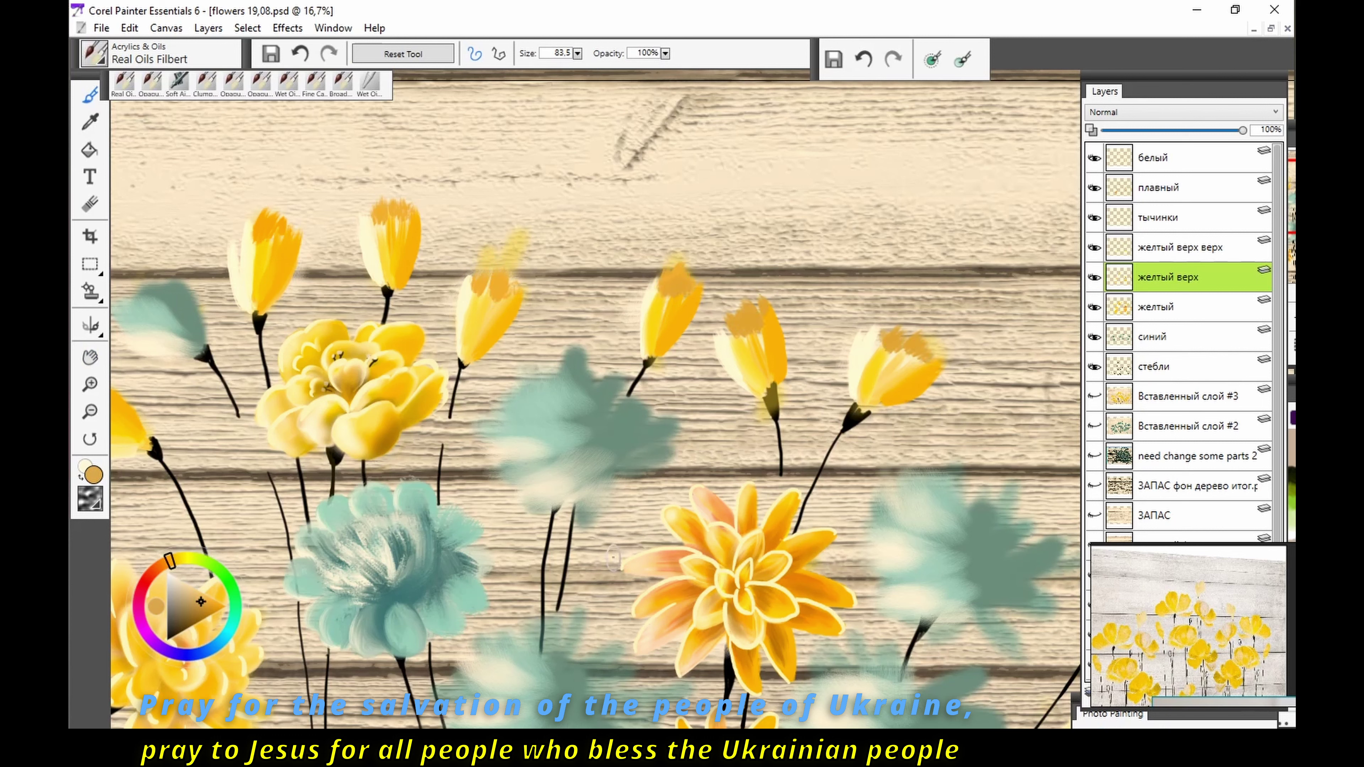
Step: Rework and blend the orange petal tips of the right bud
{"action": "scroll", "coordinate": [612, 558], "scroll_direction": "up", "scroll_amount": 1}
{"action": "scroll", "coordinate": [612, 557], "scroll_direction": "up", "scroll_amount": 2}
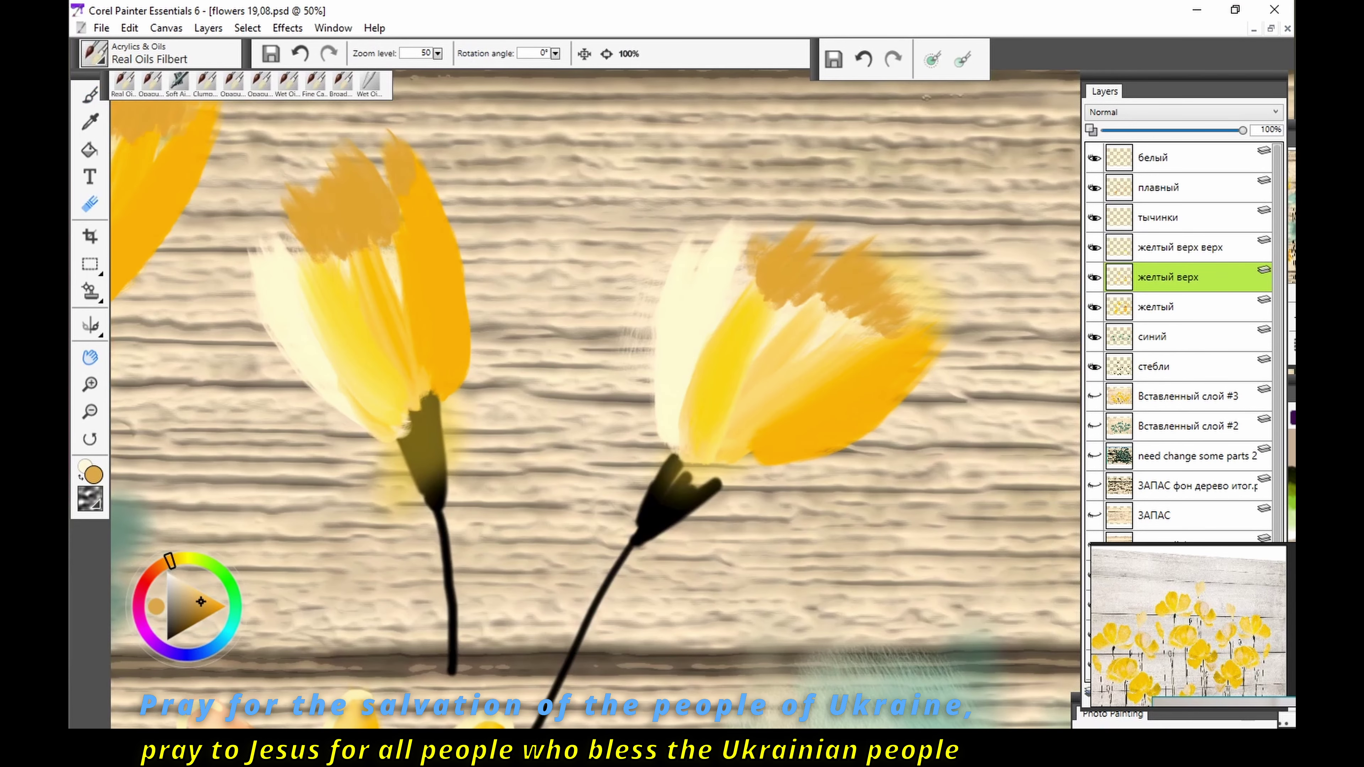
{"action": "key", "text": "b"}
{"action": "left_click_drag", "start_coordinate": [764, 242], "coordinate": [942, 326]}
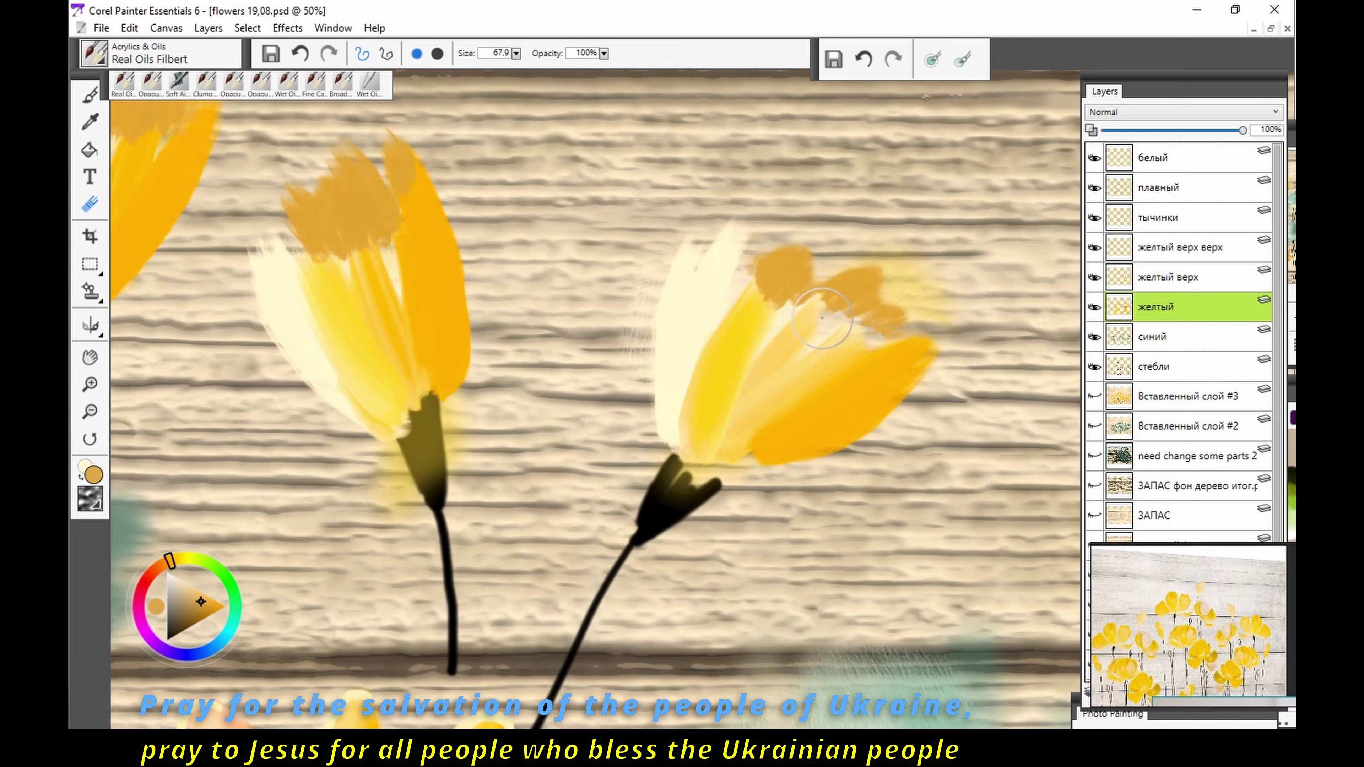
{"action": "mouse_move", "coordinate": [739, 243]}
{"action": "left_mouse_down"}
{"action": "mouse_move", "coordinate": [698, 253]}
{"action": "mouse_move", "coordinate": [875, 344]}
{"action": "left_mouse_up"}
{"action": "key", "text": "b"}
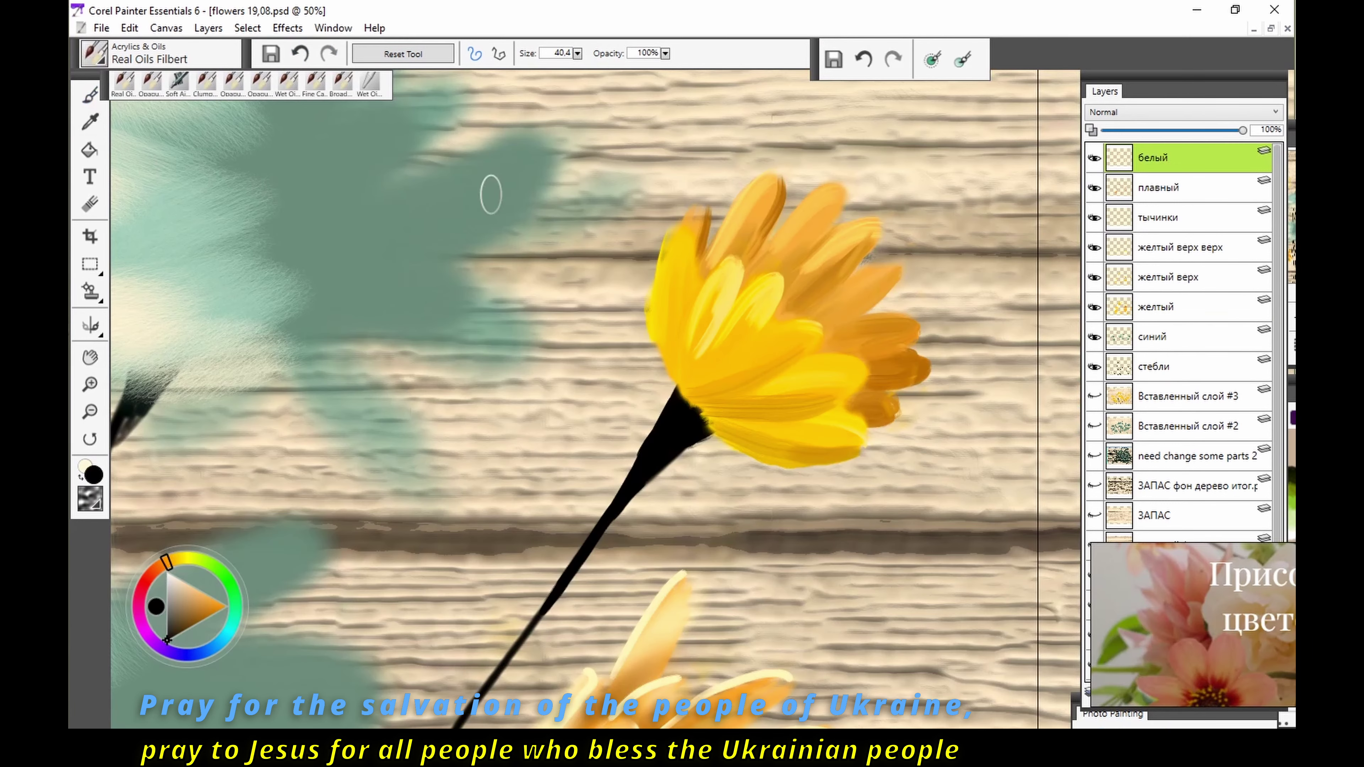
Step: Pick light cream and paint highlights along the yellow petals, undoing misplaced lower strokes
{"action": "key", "text": "ctrl+z"}
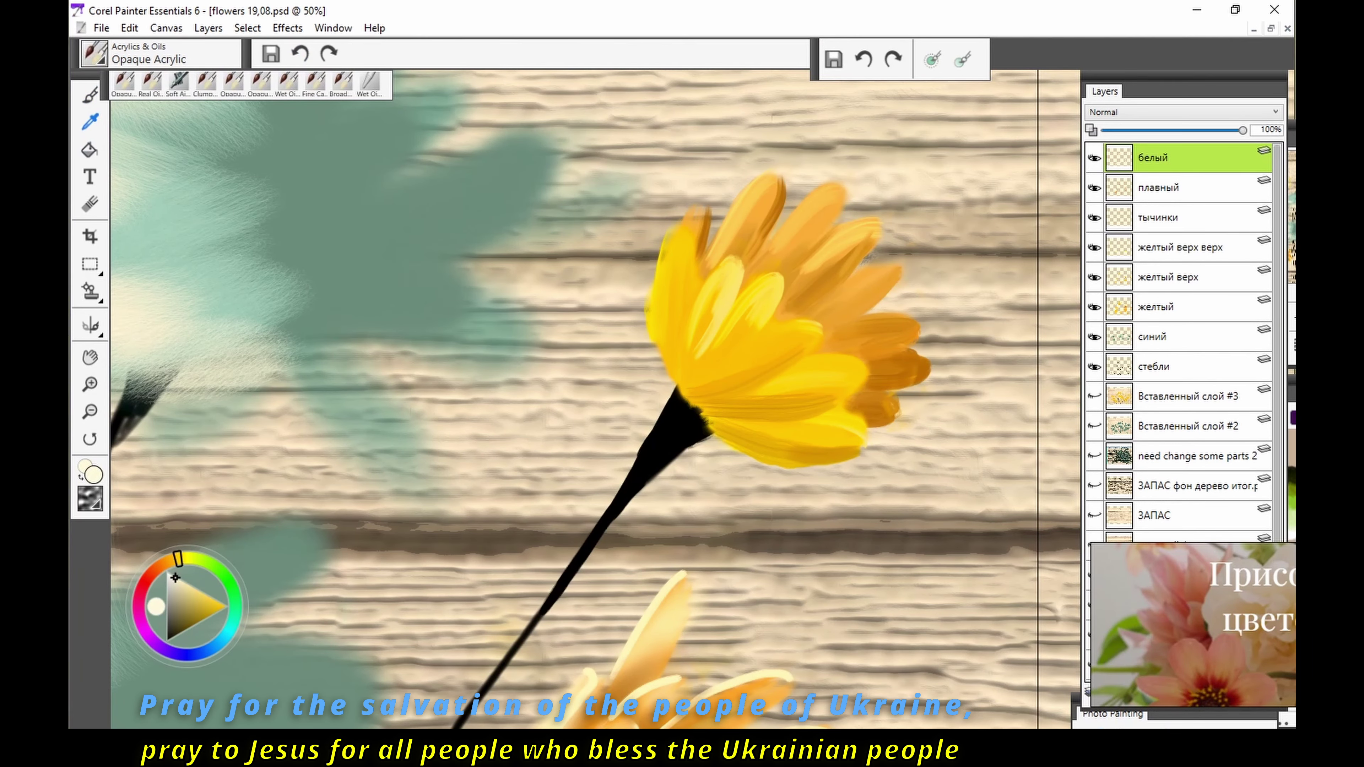
{"action": "left_click_drag", "start_coordinate": [685, 231], "coordinate": [671, 357]}
{"action": "mouse_move", "coordinate": [782, 274]}
{"action": "left_mouse_down"}
{"action": "mouse_move", "coordinate": [754, 282]}
{"action": "mouse_move", "coordinate": [693, 360]}
{"action": "left_mouse_up"}
{"action": "left_click_drag", "start_coordinate": [824, 337], "coordinate": [717, 359]}
{"action": "left_click_drag", "start_coordinate": [858, 386], "coordinate": [719, 392]}
{"action": "left_click_drag", "start_coordinate": [768, 425], "coordinate": [857, 451]}
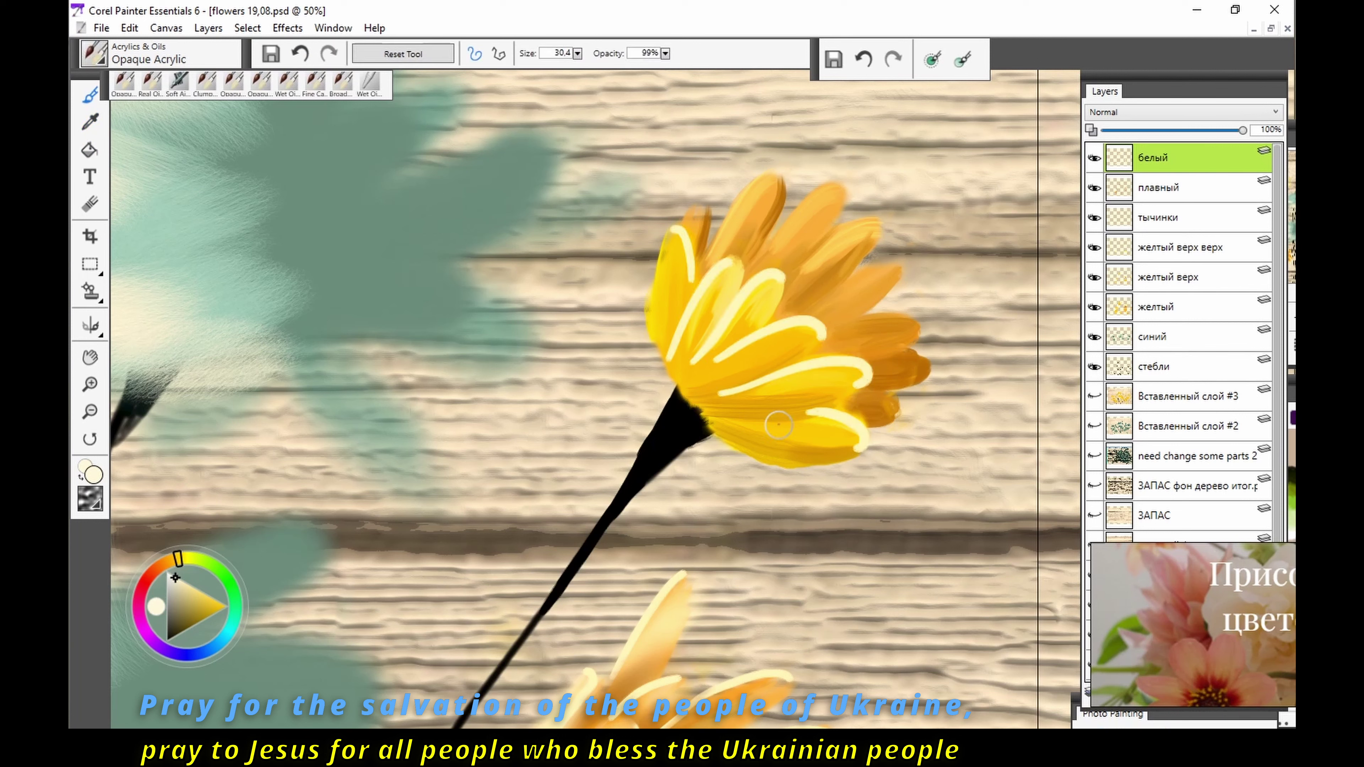
{"action": "key", "text": "ctrl+z"}
{"action": "mouse_move", "coordinate": [725, 420]}
{"action": "left_mouse_down"}
{"action": "mouse_move", "coordinate": [856, 452]}
{"action": "mouse_move", "coordinate": [860, 419]}
{"action": "left_mouse_up"}
{"action": "key", "text": "ctrl+z"}
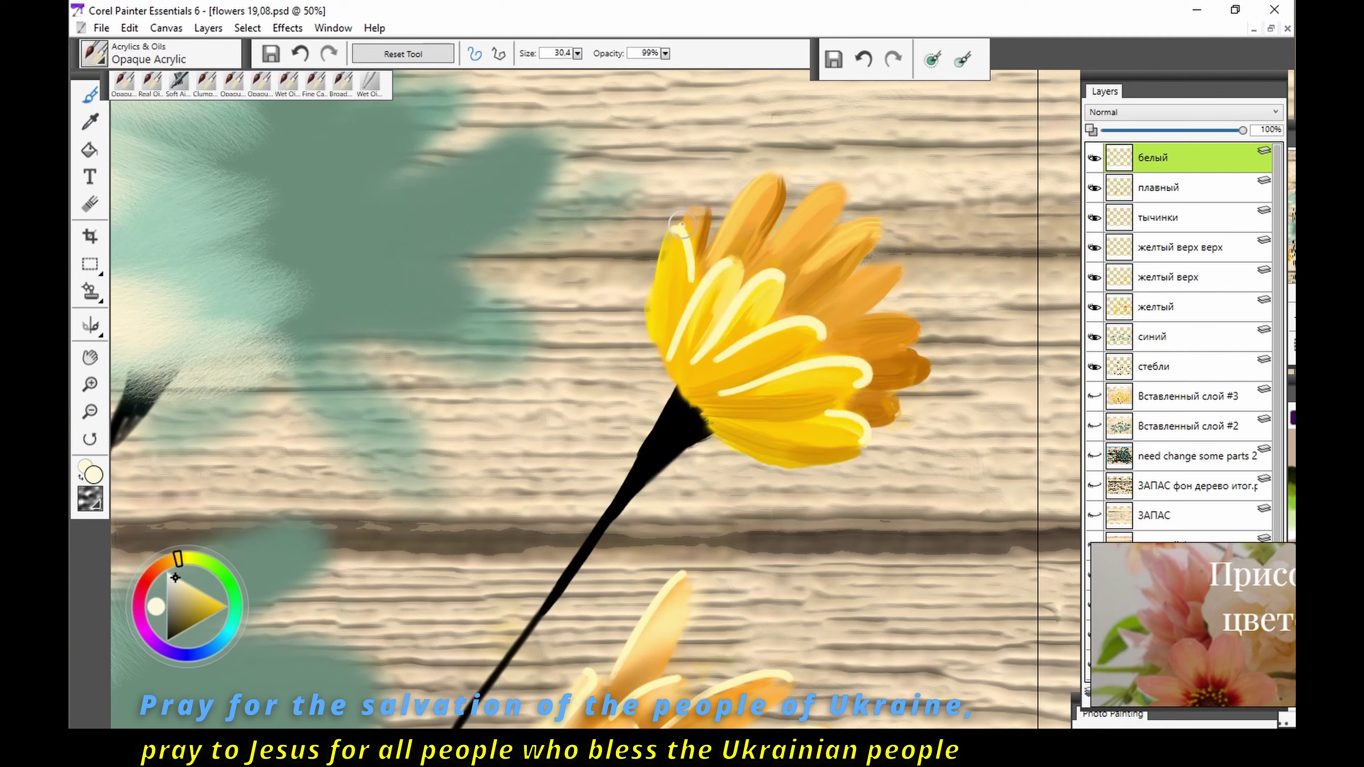
{"action": "key", "text": "ctrl+z"}
Step: Outline the upper-left, upper and right-hand orange petals with cream strokes
{"action": "left_click_drag", "start_coordinate": [692, 282], "coordinate": [705, 217]}
{"action": "mouse_move", "coordinate": [698, 271]}
{"action": "left_mouse_down"}
{"action": "mouse_move", "coordinate": [728, 215]}
{"action": "mouse_move", "coordinate": [785, 201]}
{"action": "left_mouse_up"}
{"action": "left_click_drag", "start_coordinate": [747, 276], "coordinate": [841, 218]}
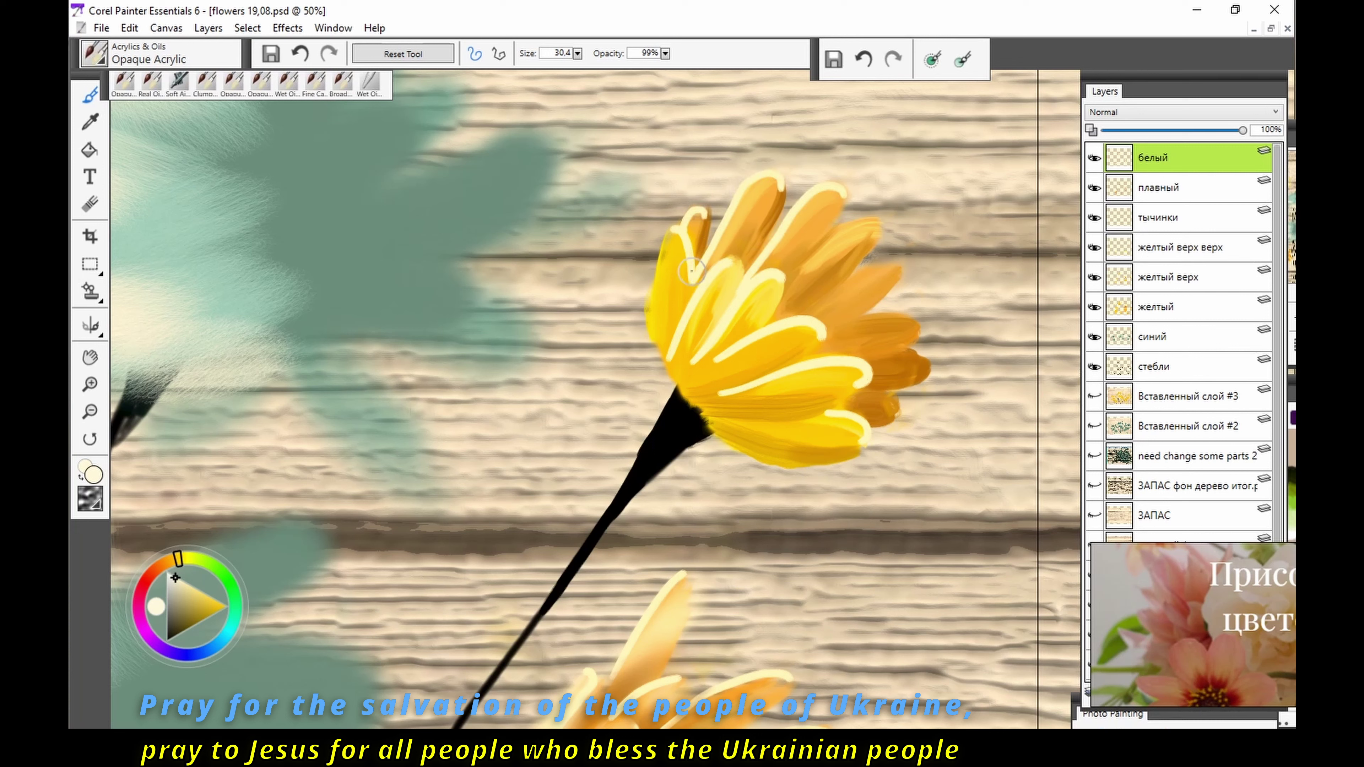
{"action": "left_click_drag", "start_coordinate": [830, 287], "coordinate": [903, 266]}
{"action": "left_click_drag", "start_coordinate": [860, 344], "coordinate": [916, 323]}
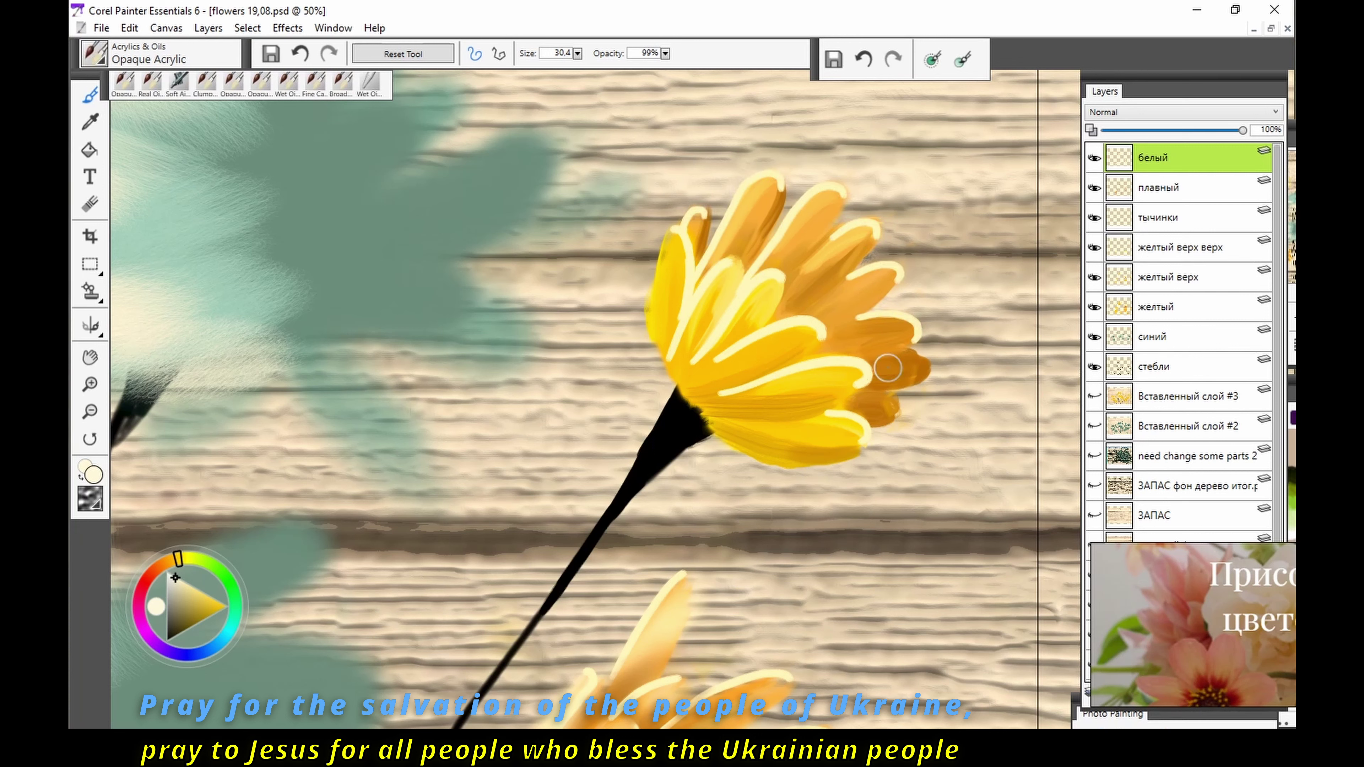
{"action": "left_click_drag", "start_coordinate": [865, 376], "coordinate": [927, 357]}
{"action": "left_click_drag", "start_coordinate": [800, 269], "coordinate": [860, 252]}
{"action": "left_click_drag", "start_coordinate": [795, 315], "coordinate": [881, 263]}
{"action": "key", "text": "ctrl+z"}
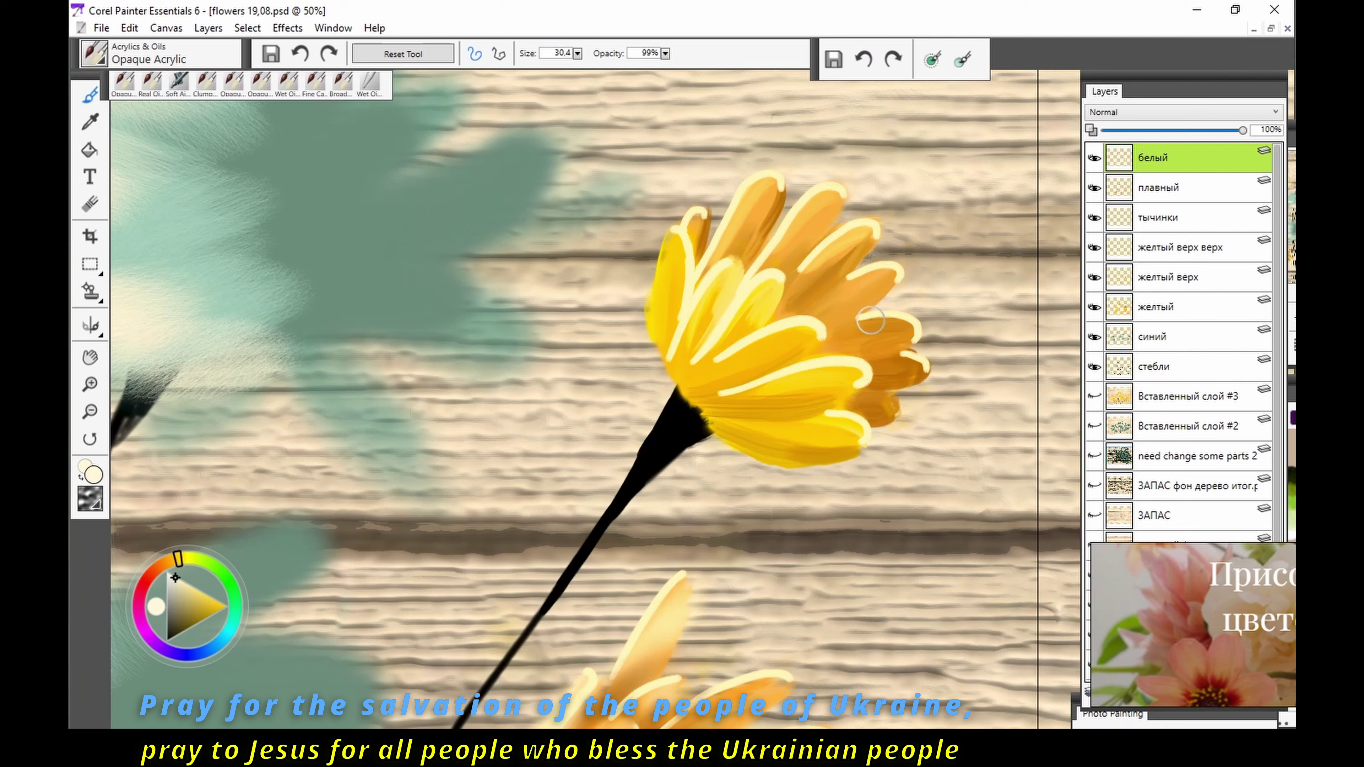
Step: Outline the lower-right petal in cream, blend it, then load saturated orange on the желтый layer
{"action": "left_click_drag", "start_coordinate": [907, 313], "coordinate": [827, 329]}
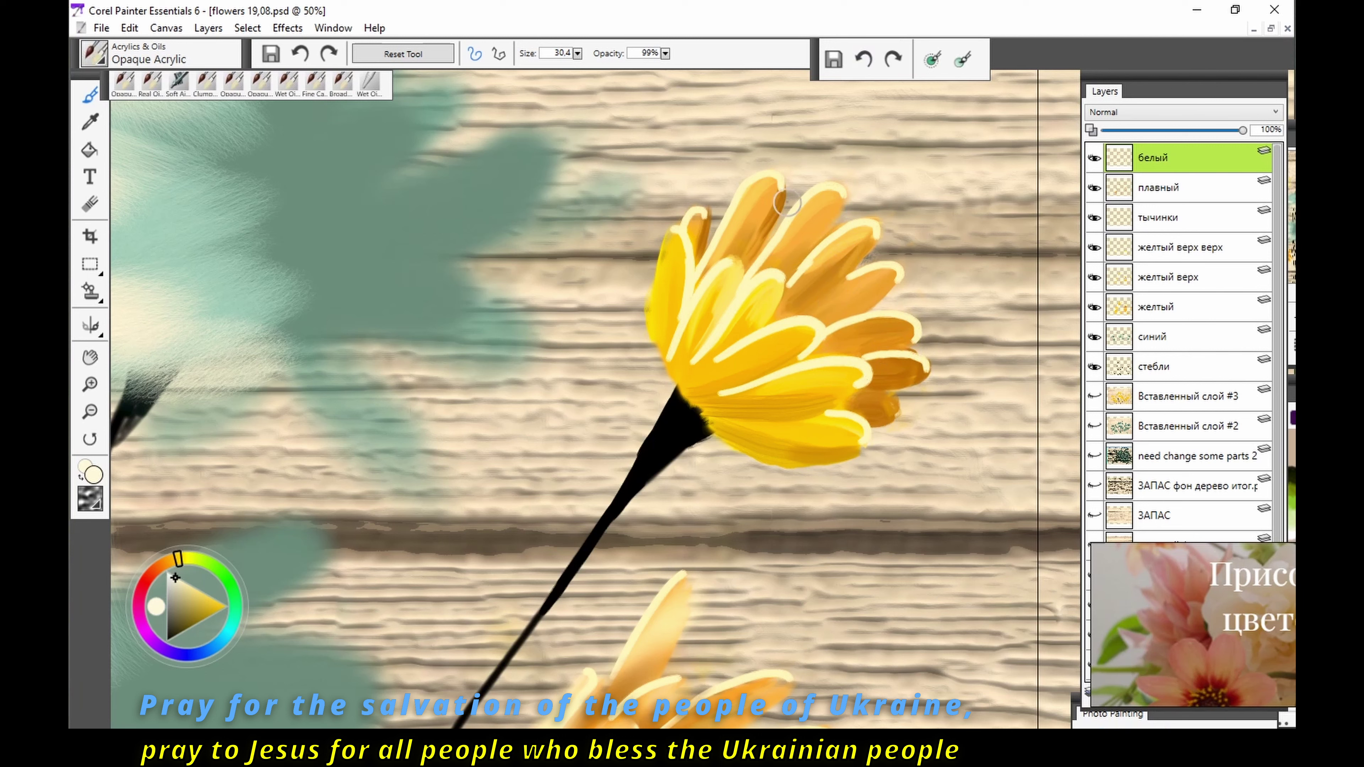
{"action": "left_click_drag", "start_coordinate": [806, 316], "coordinate": [861, 265]}
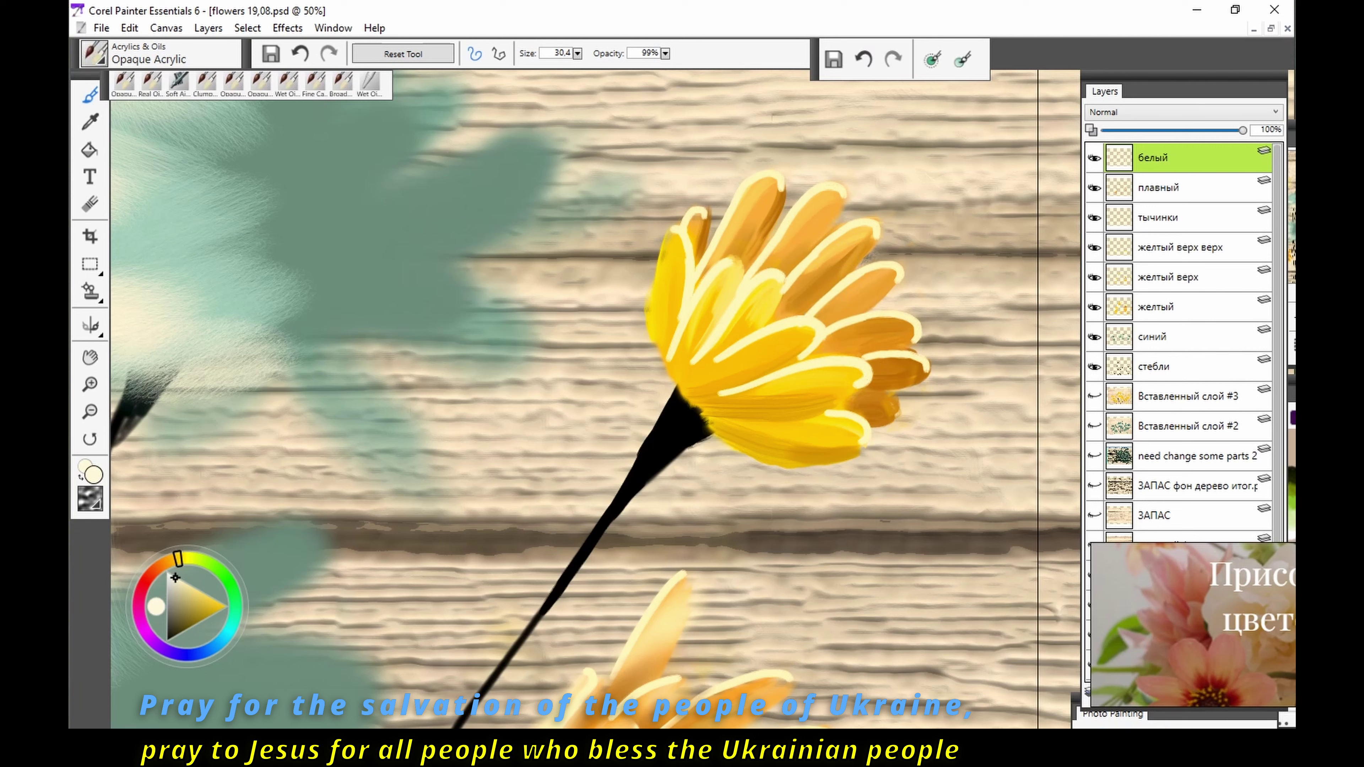
{"action": "key", "text": "ctrl+z"}
{"action": "key", "text": "b"}
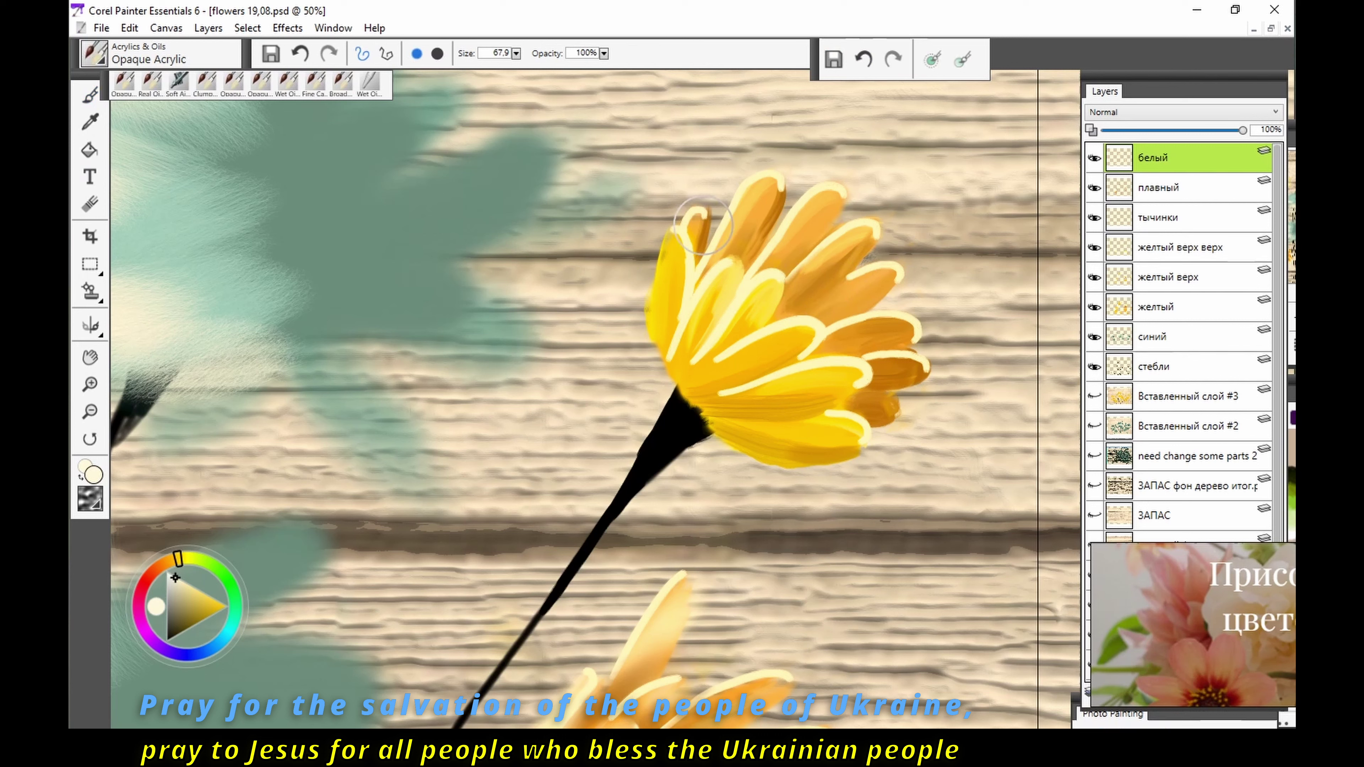
{"action": "left_click_drag", "start_coordinate": [896, 285], "coordinate": [809, 247]}
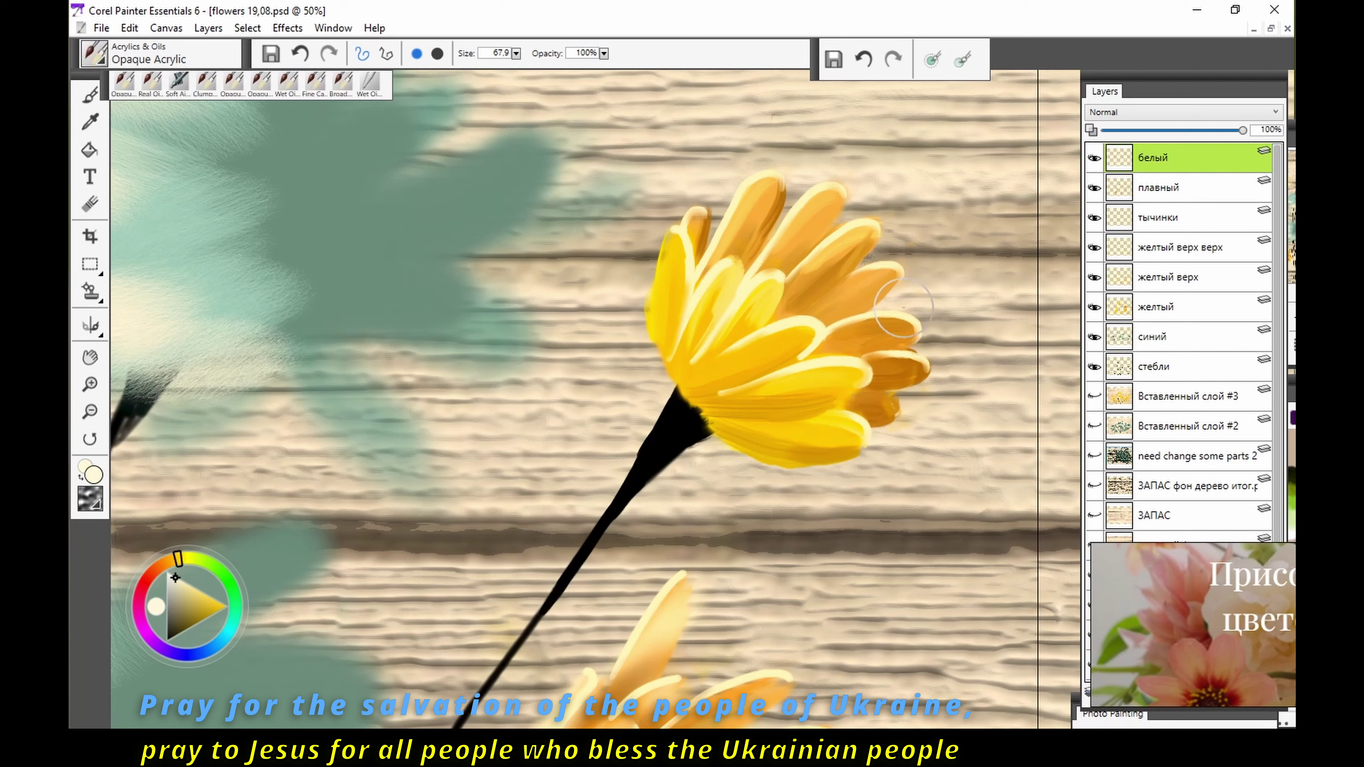
{"action": "left_click", "coordinate": [1171, 307]}
{"action": "left_click", "coordinate": [668, 238], "text": "alt"}
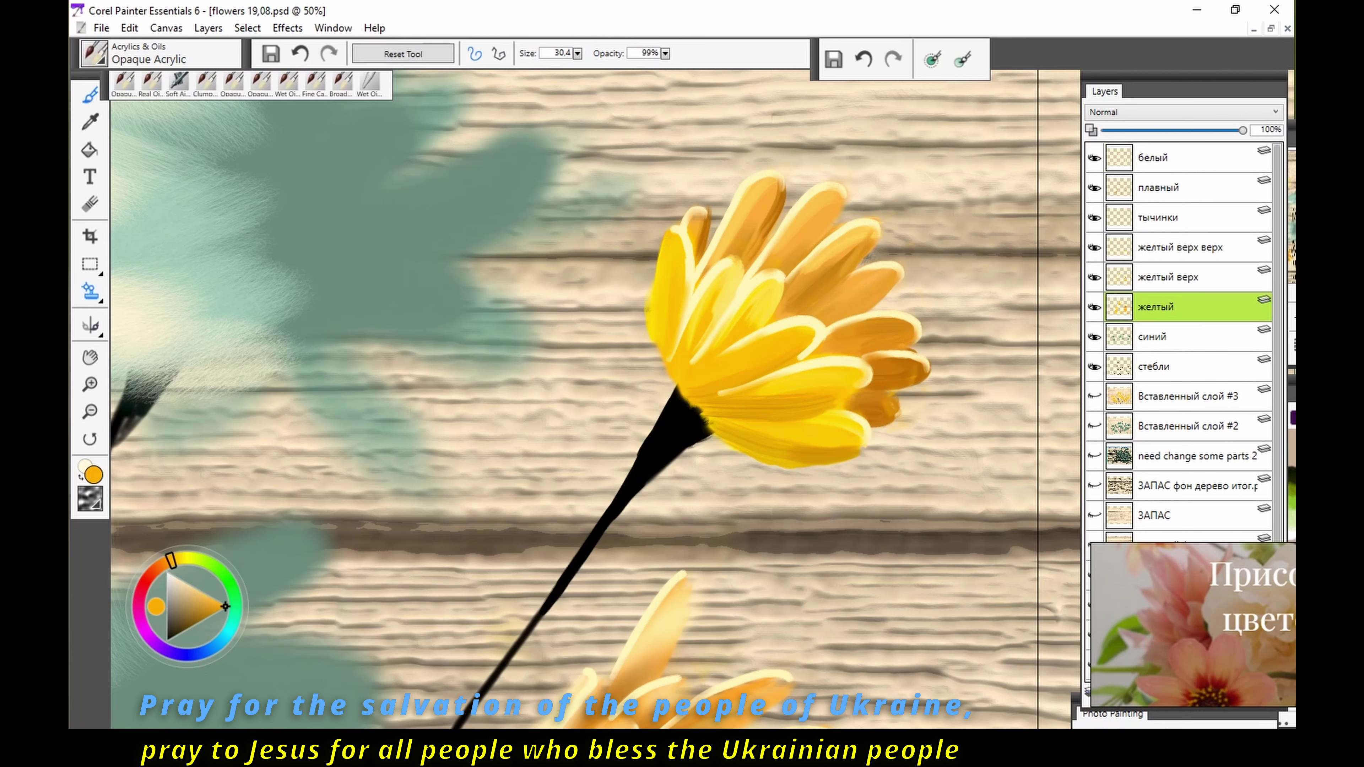
{"action": "key", "text": "n"}
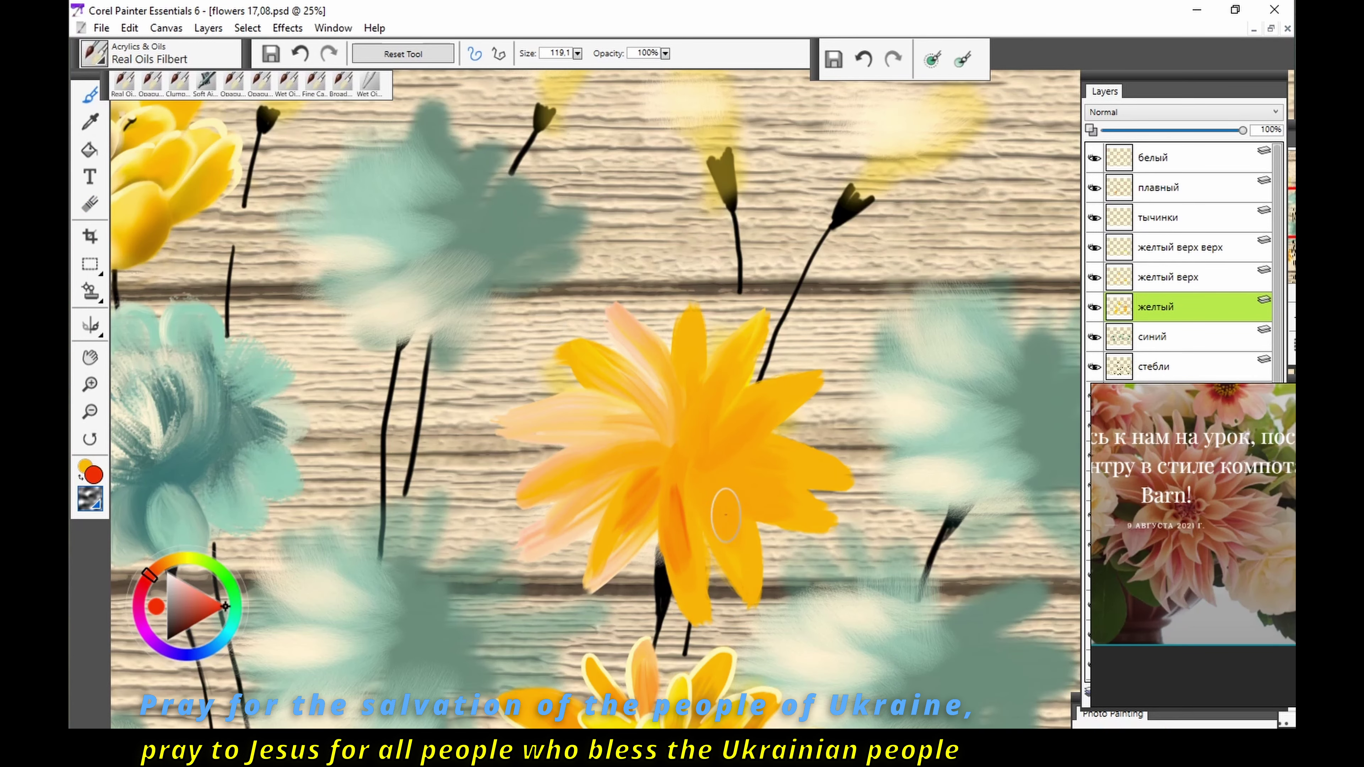
Step: Paint peach and pink-orange streaks on the flower's left petals toward the centre
{"action": "mouse_move", "coordinate": [691, 464]}
{"action": "left_mouse_down"}
{"action": "mouse_move", "coordinate": [654, 425]}
{"action": "mouse_move", "coordinate": [673, 433]}
{"action": "left_mouse_up"}
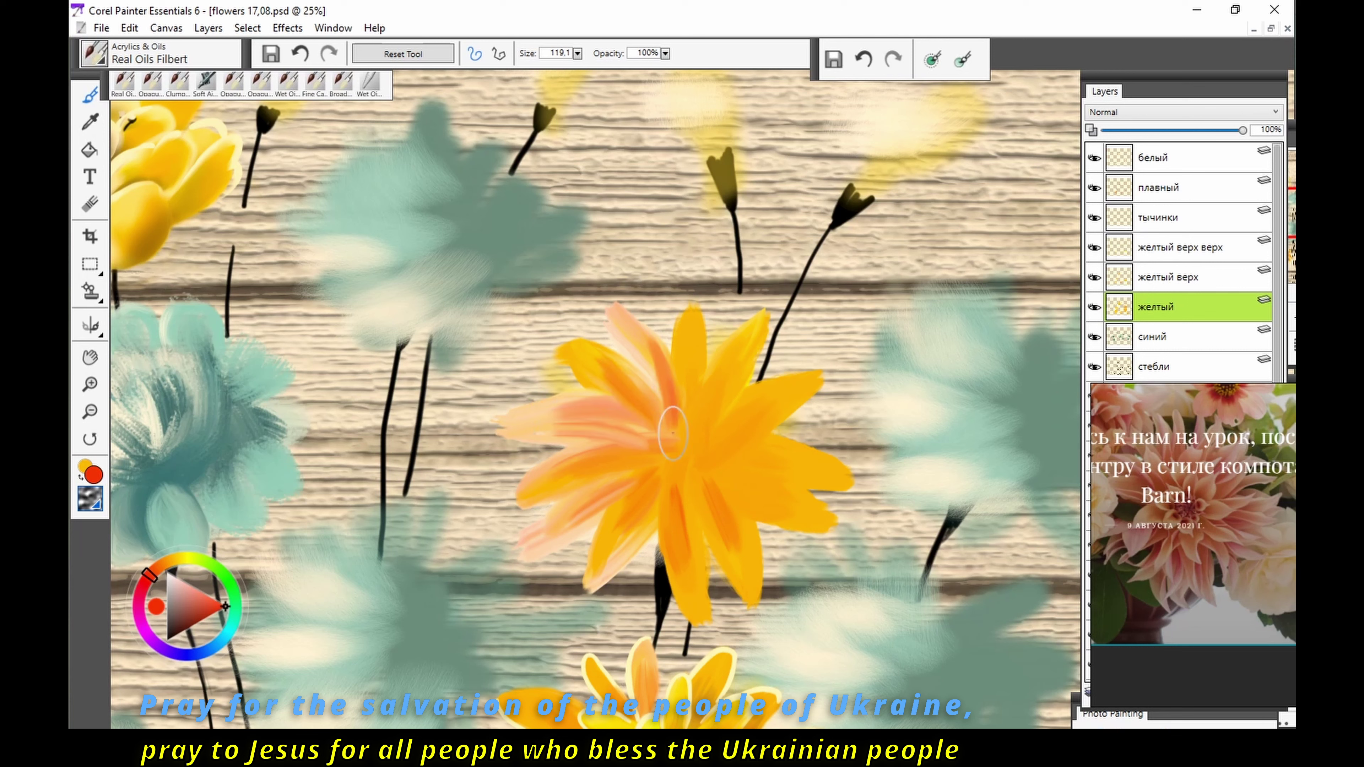
{"action": "left_click_drag", "start_coordinate": [643, 355], "coordinate": [680, 398]}
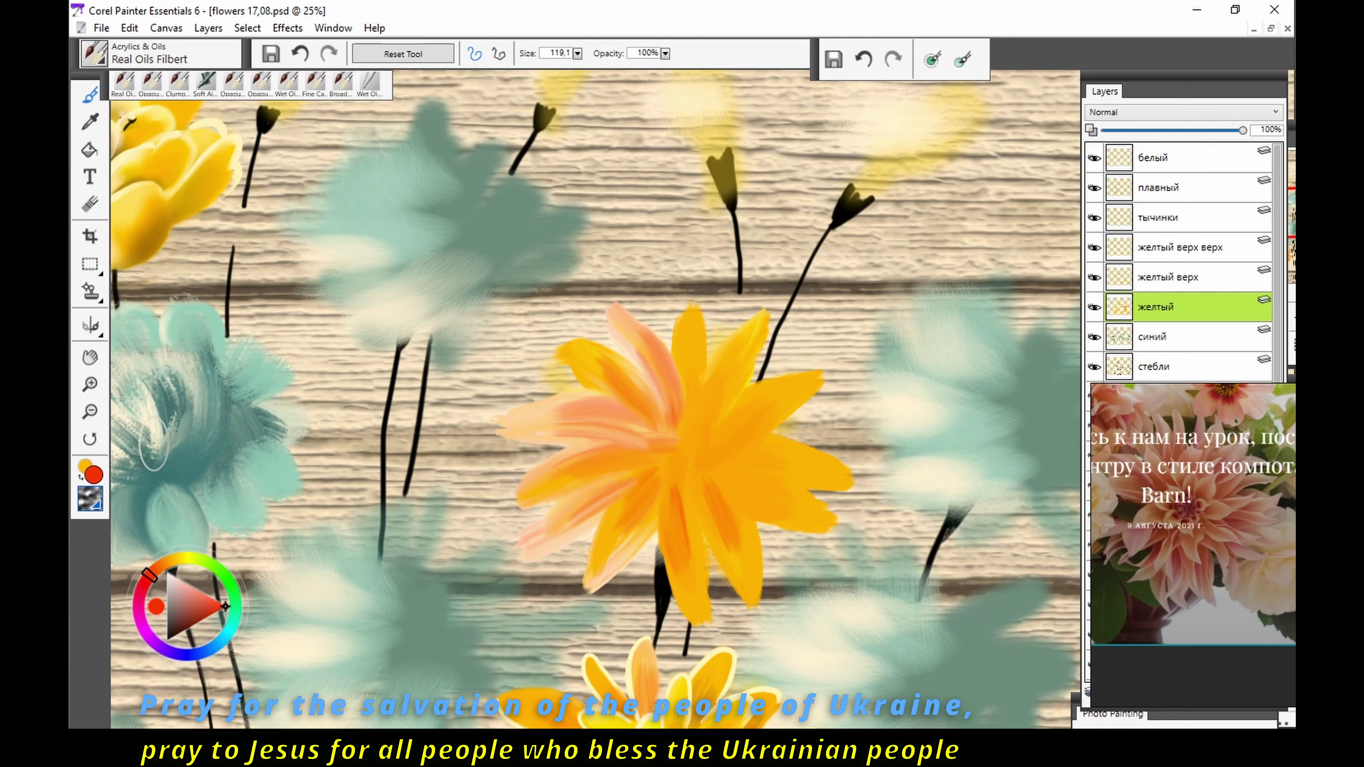
{"action": "left_click_drag", "start_coordinate": [149, 575], "coordinate": [160, 563]}
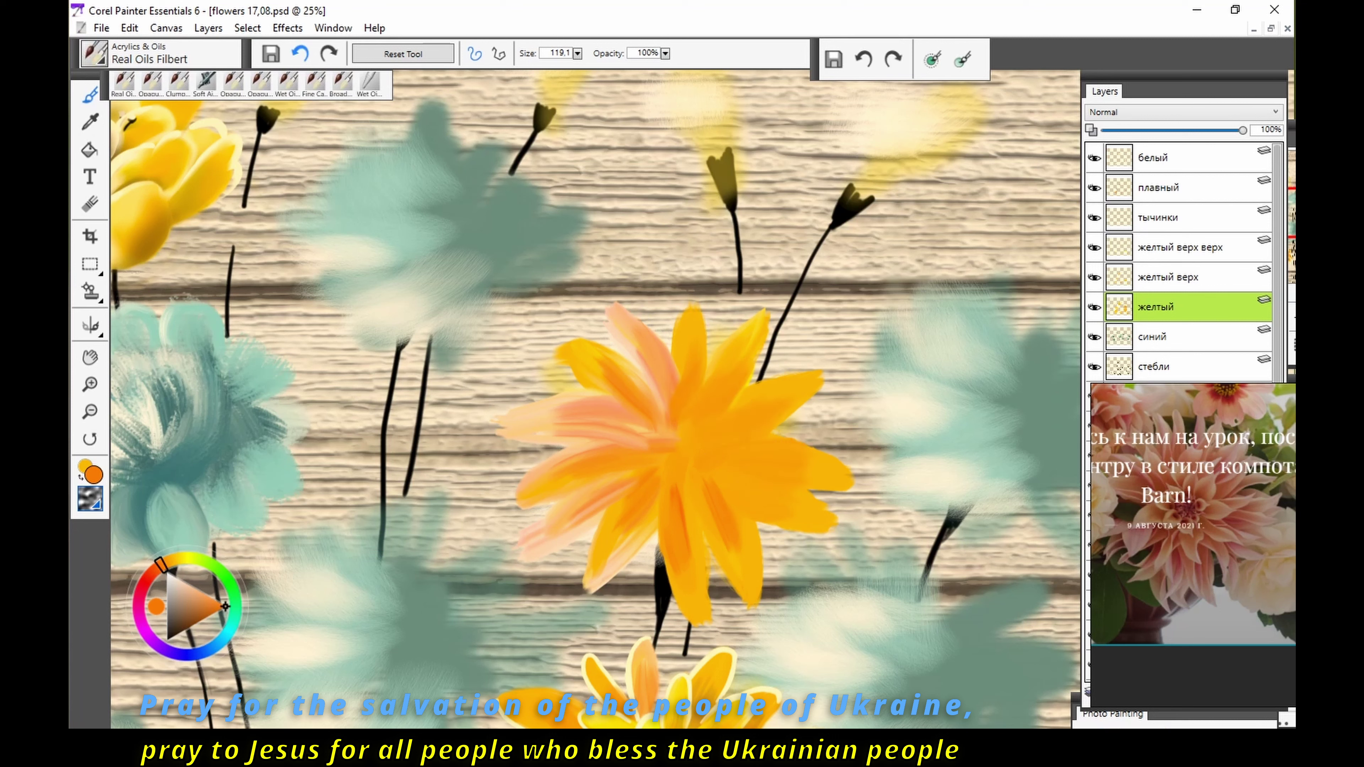
{"action": "left_click_drag", "start_coordinate": [161, 563], "coordinate": [155, 568]}
Step: Streak darker brown-orange across the right petals, undoing stray strokes
{"action": "left_click_drag", "start_coordinate": [736, 510], "coordinate": [811, 484]}
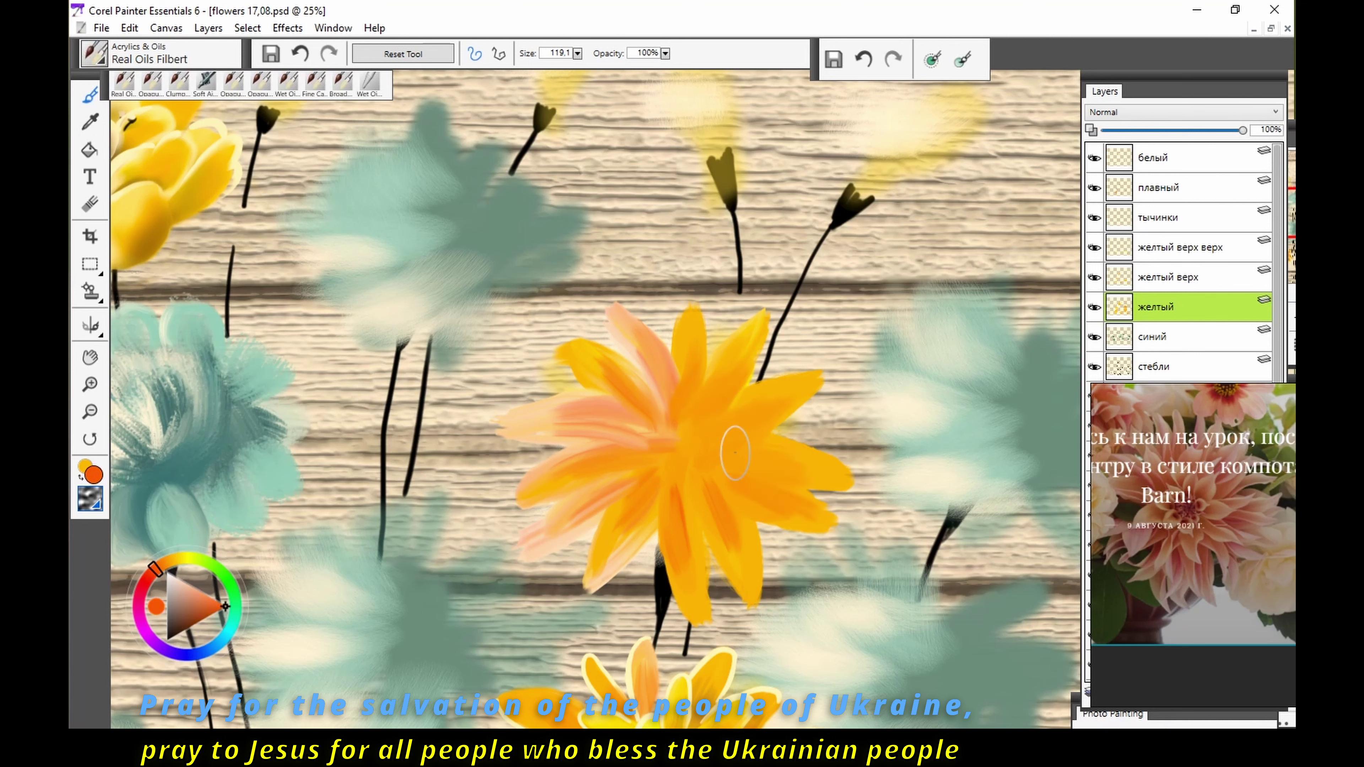
{"action": "left_click_drag", "start_coordinate": [225, 606], "coordinate": [207, 617]}
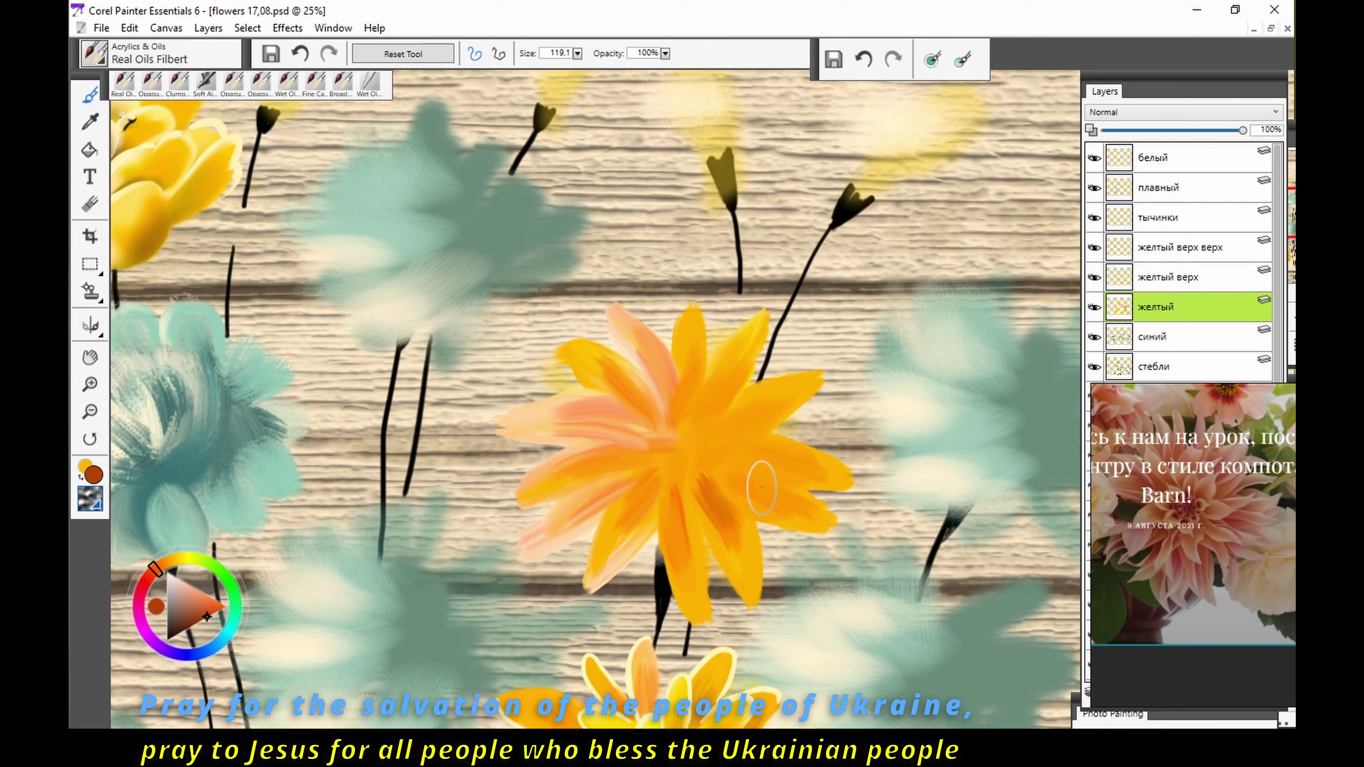
{"action": "left_click_drag", "start_coordinate": [715, 467], "coordinate": [789, 516]}
{"action": "mouse_move", "coordinate": [614, 530]}
{"action": "left_mouse_down"}
{"action": "mouse_move", "coordinate": [700, 422]}
{"action": "mouse_move", "coordinate": [830, 467]}
{"action": "left_mouse_up"}
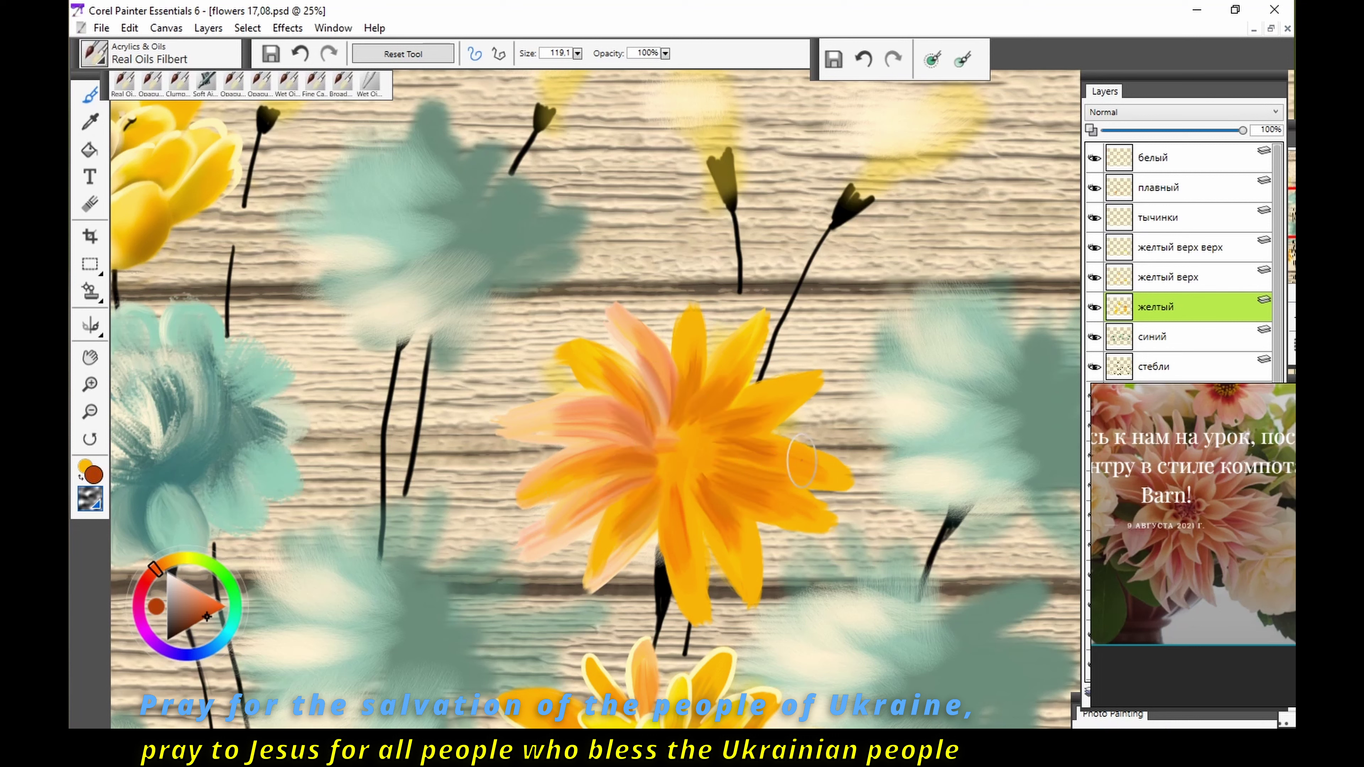
{"action": "key", "text": "ctrl+z"}
{"action": "key", "text": "ctrl+z"}
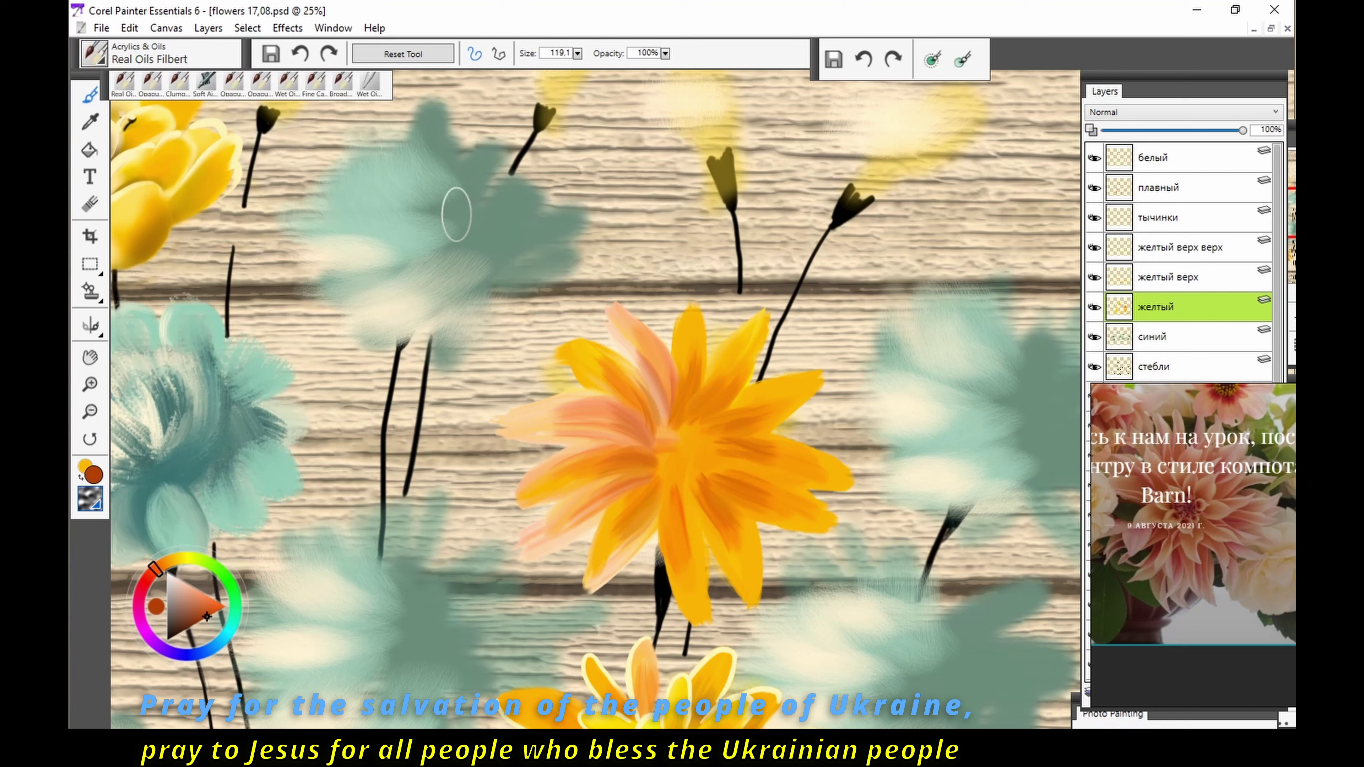
{"action": "left_click_drag", "start_coordinate": [803, 459], "coordinate": [681, 422]}
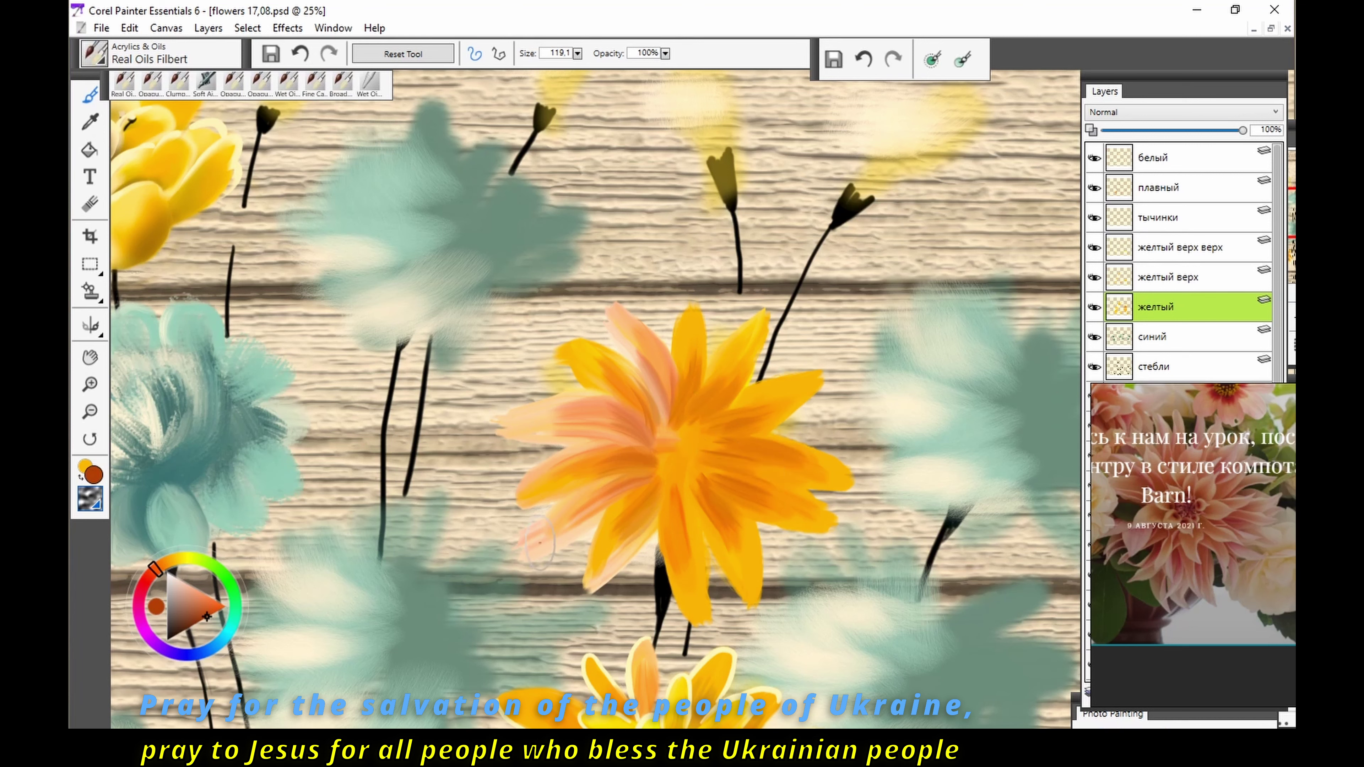
{"action": "key", "text": "ctrl+z"}
{"action": "left_click", "coordinate": [1169, 276]}
Step: Cover the flower centre with flat orange, streak lighter yellow down a petal, dab orange
{"action": "key", "text": "shift+s"}
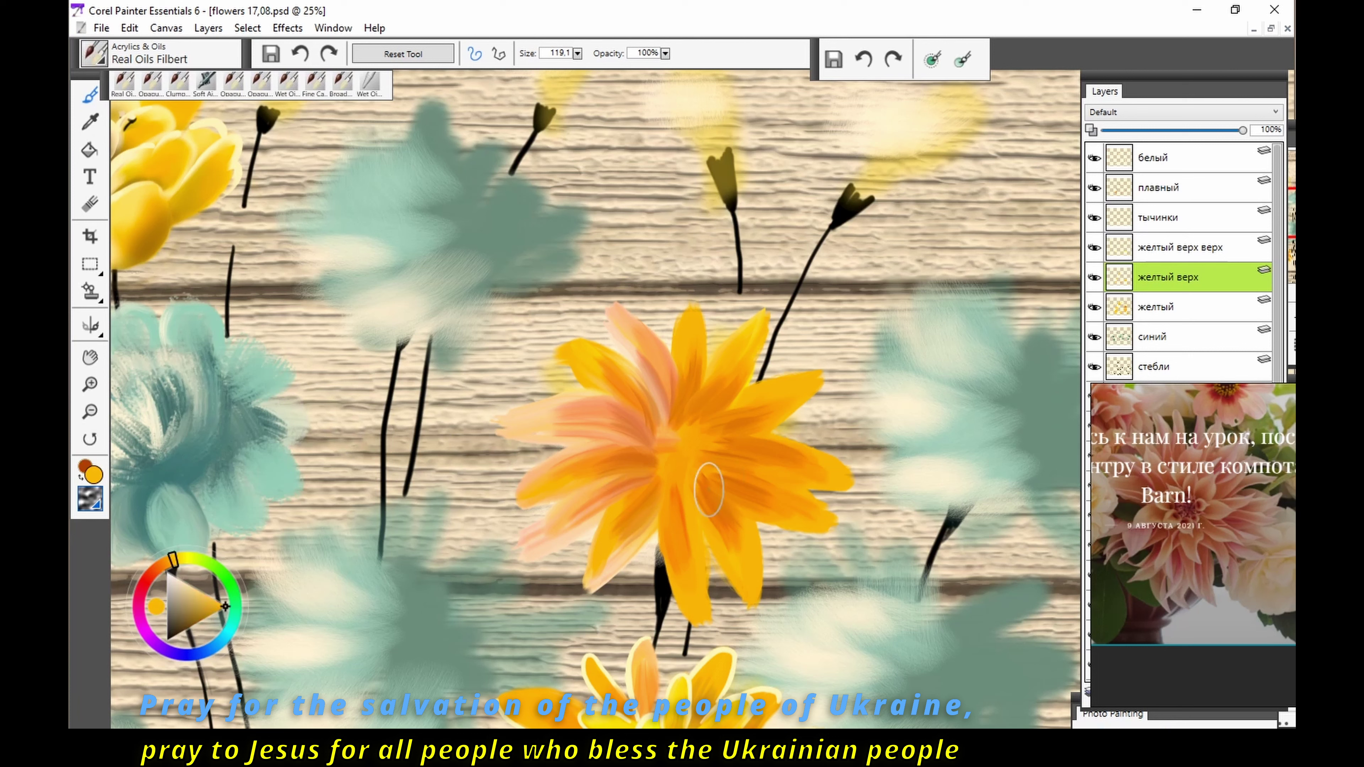
{"action": "mouse_move", "coordinate": [653, 433]}
{"action": "left_mouse_down"}
{"action": "mouse_move", "coordinate": [705, 466]}
{"action": "mouse_move", "coordinate": [710, 529]}
{"action": "left_mouse_up"}
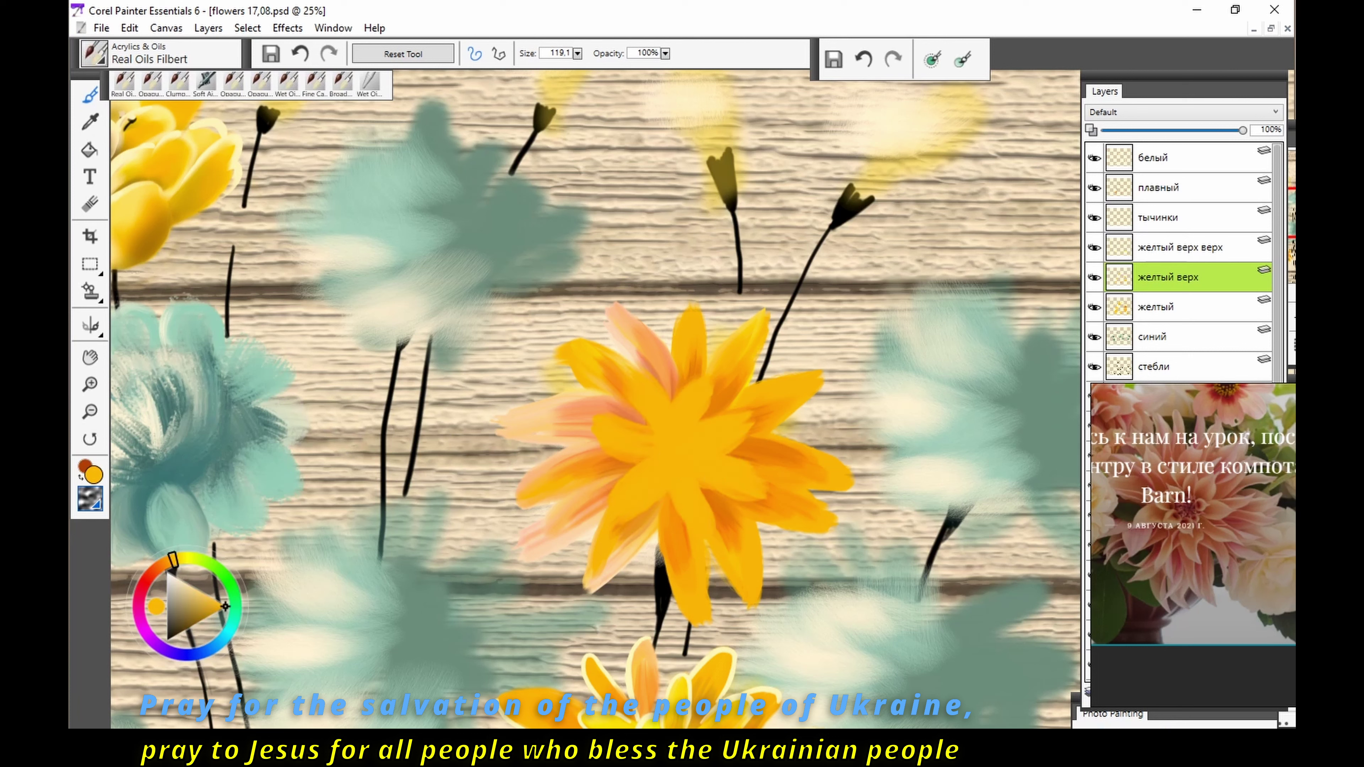
{"action": "mouse_move", "coordinate": [652, 467]}
{"action": "left_mouse_down"}
{"action": "mouse_move", "coordinate": [616, 512]}
{"action": "mouse_move", "coordinate": [601, 425]}
{"action": "mouse_move", "coordinate": [623, 366]}
{"action": "mouse_move", "coordinate": [714, 376]}
{"action": "mouse_move", "coordinate": [744, 416]}
{"action": "mouse_move", "coordinate": [667, 462]}
{"action": "mouse_move", "coordinate": [747, 484]}
{"action": "mouse_move", "coordinate": [710, 548]}
{"action": "mouse_move", "coordinate": [700, 539]}
{"action": "left_mouse_up"}
{"action": "left_click_drag", "start_coordinate": [172, 560], "coordinate": [160, 564]}
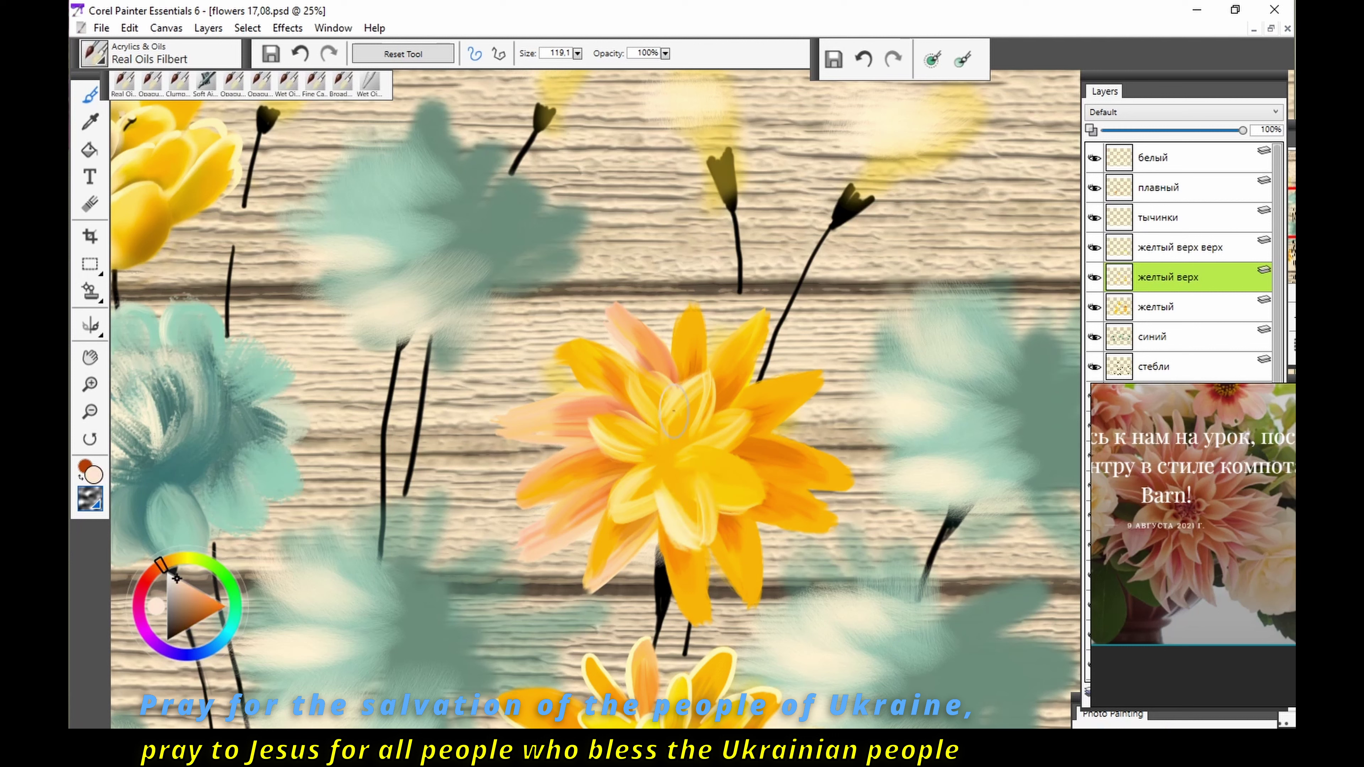
{"action": "key", "text": "shift+s"}
{"action": "mouse_move", "coordinate": [678, 468]}
{"action": "left_mouse_down"}
{"action": "mouse_move", "coordinate": [730, 478]}
{"action": "mouse_move", "coordinate": [677, 409]}
{"action": "mouse_move", "coordinate": [634, 430]}
{"action": "mouse_move", "coordinate": [676, 463]}
{"action": "left_mouse_up"}
Step: On the желтый верх верх layer, paint yellow then bright orange into the flower centre
{"action": "left_click", "coordinate": [1180, 247]}
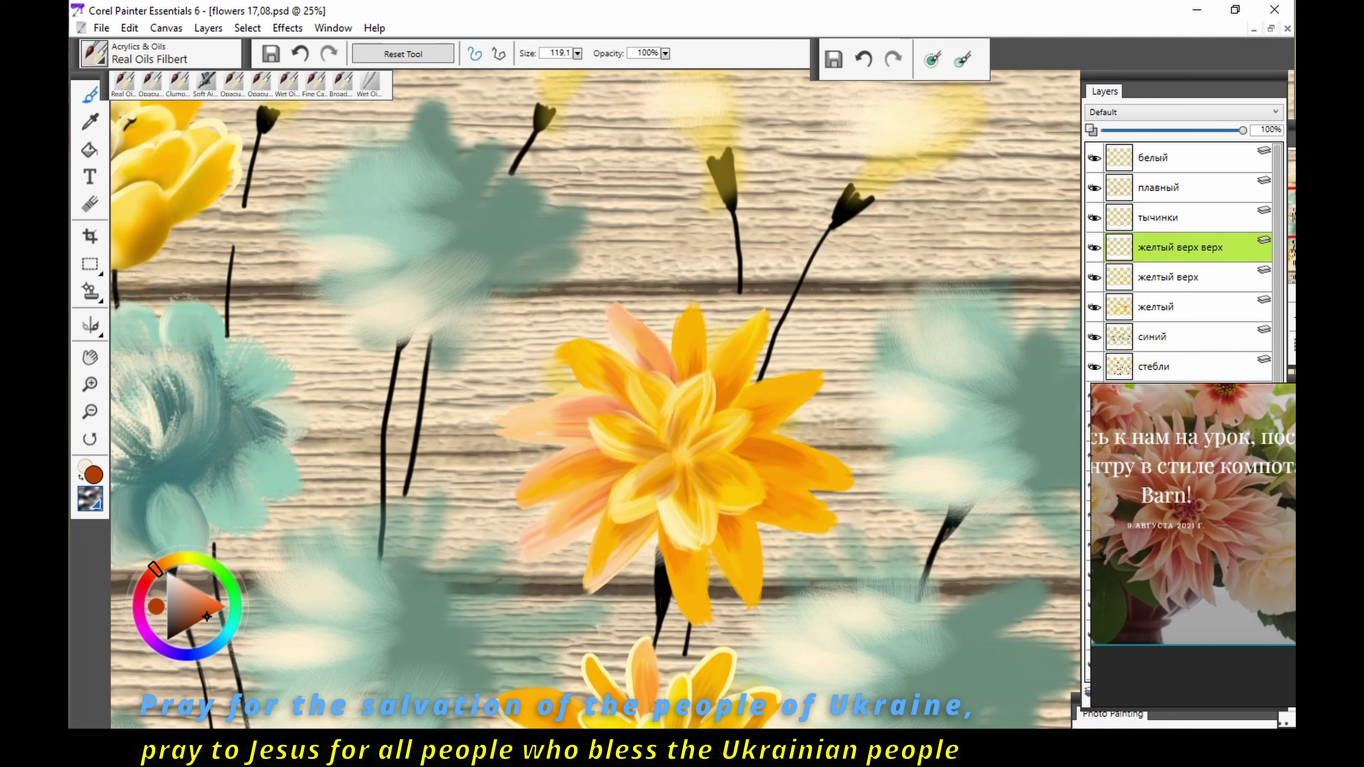
{"action": "left_click_drag", "start_coordinate": [155, 569], "coordinate": [182, 559]}
{"action": "left_click", "coordinate": [195, 598]}
{"action": "left_click_drag", "start_coordinate": [660, 453], "coordinate": [698, 473]}
{"action": "left_click_drag", "start_coordinate": [182, 559], "coordinate": [161, 564]}
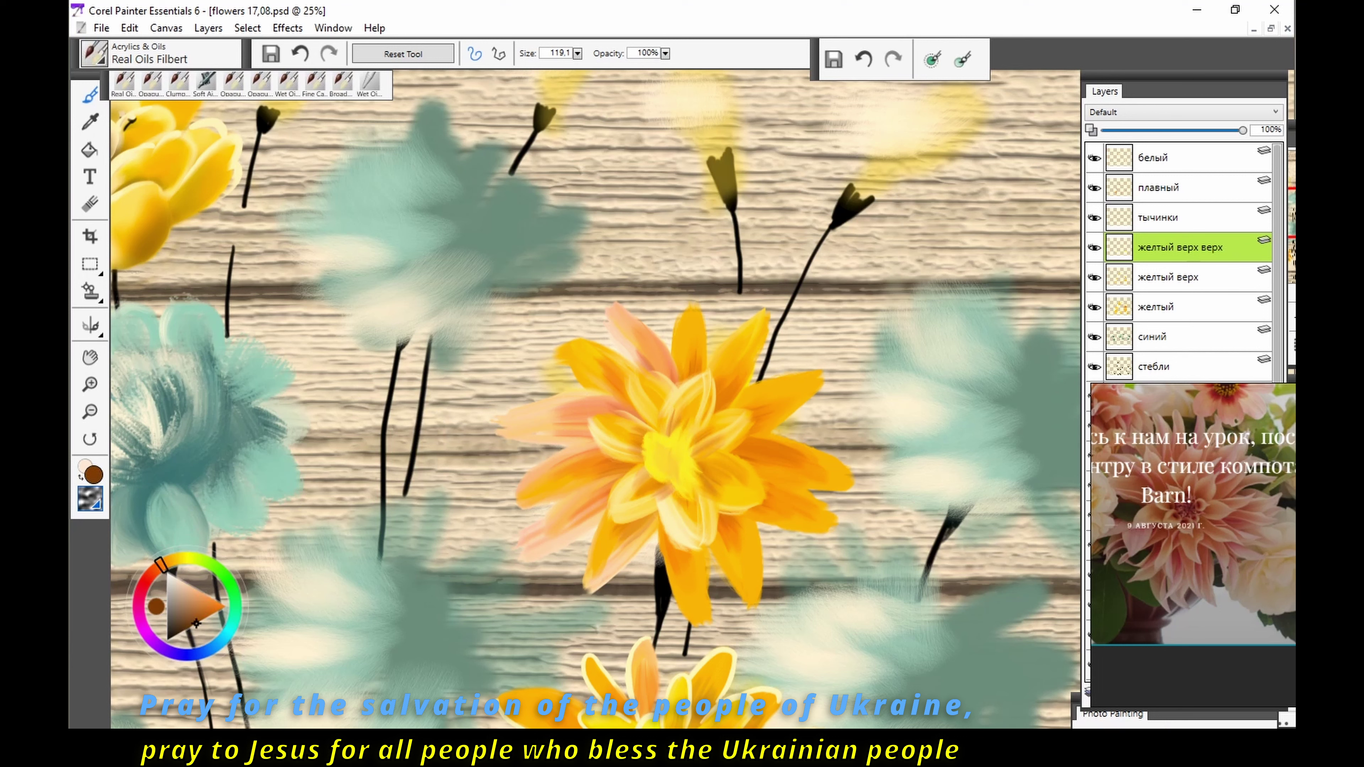
{"action": "left_click", "coordinate": [226, 606]}
{"action": "mouse_move", "coordinate": [682, 443]}
{"action": "left_mouse_down"}
{"action": "mouse_move", "coordinate": [666, 486]}
{"action": "mouse_move", "coordinate": [688, 486]}
{"action": "left_mouse_up"}
{"action": "left_click", "coordinate": [226, 607]}
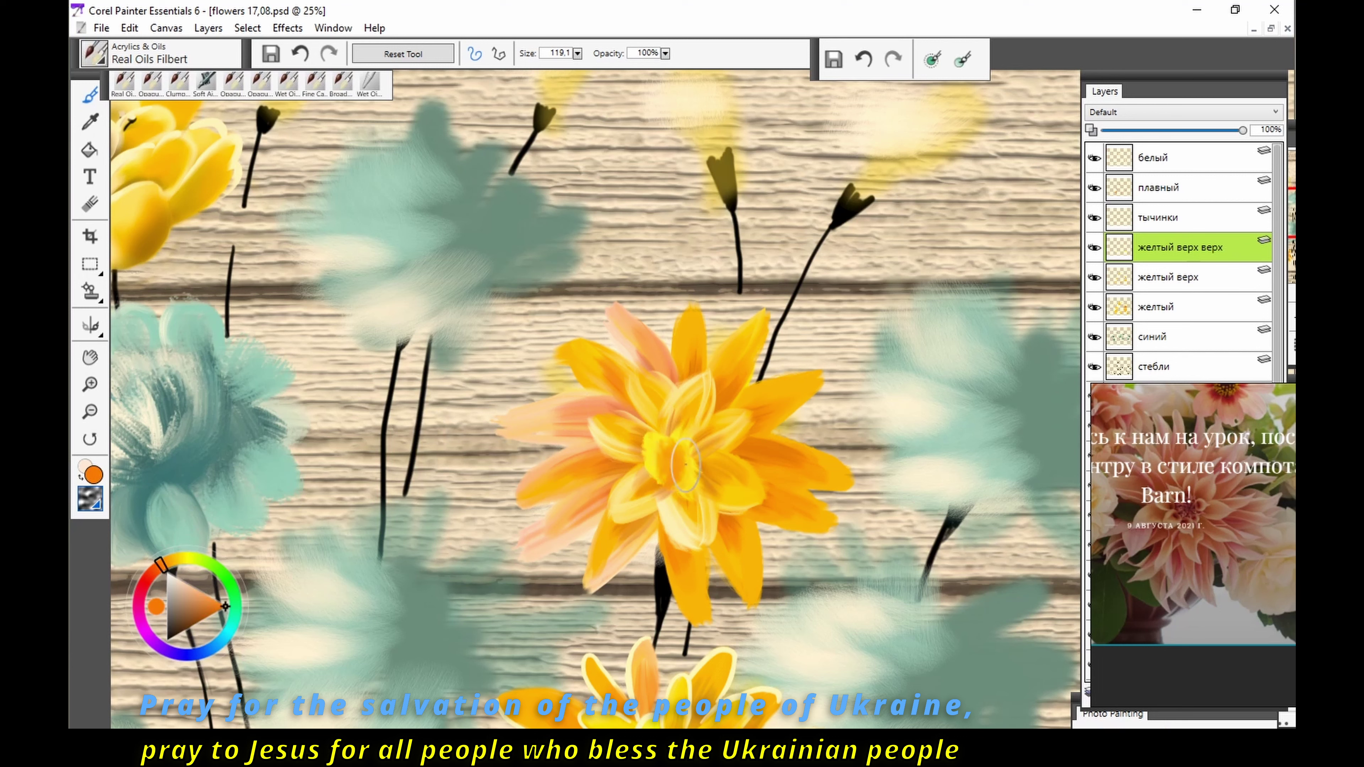
Step: Shade the lower-right petal and dahlia centre dark orange, then sample cream on the белый layer
{"action": "left_click", "coordinate": [1168, 276]}
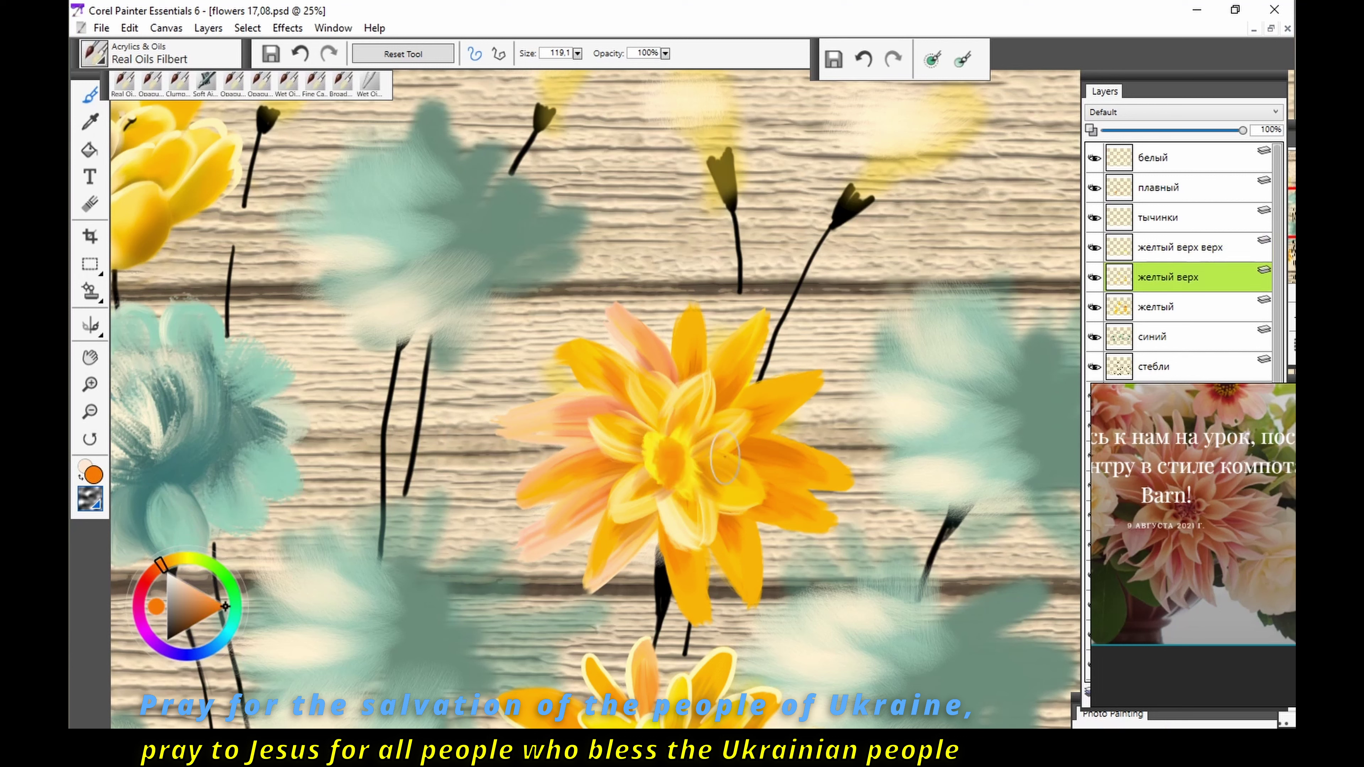
{"action": "left_click", "coordinate": [198, 622]}
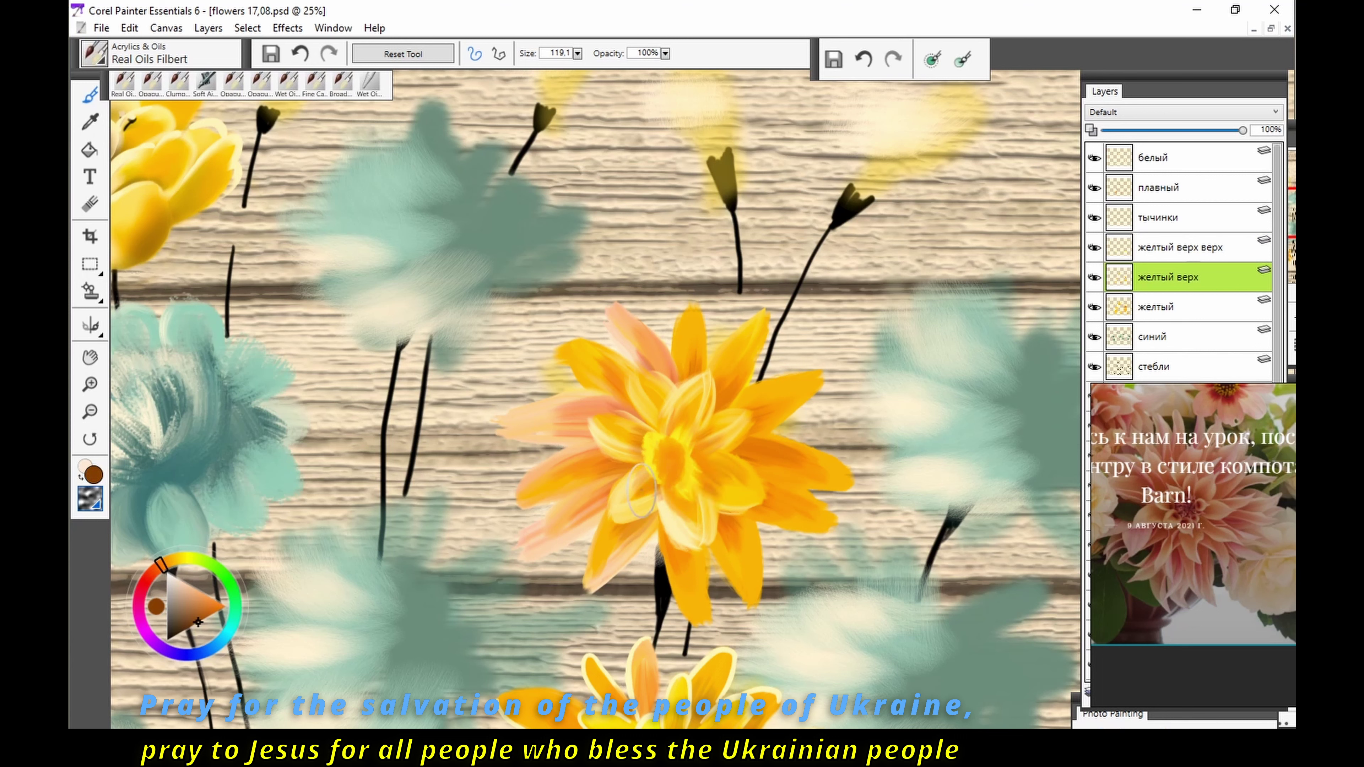
{"action": "left_click", "coordinate": [1155, 307]}
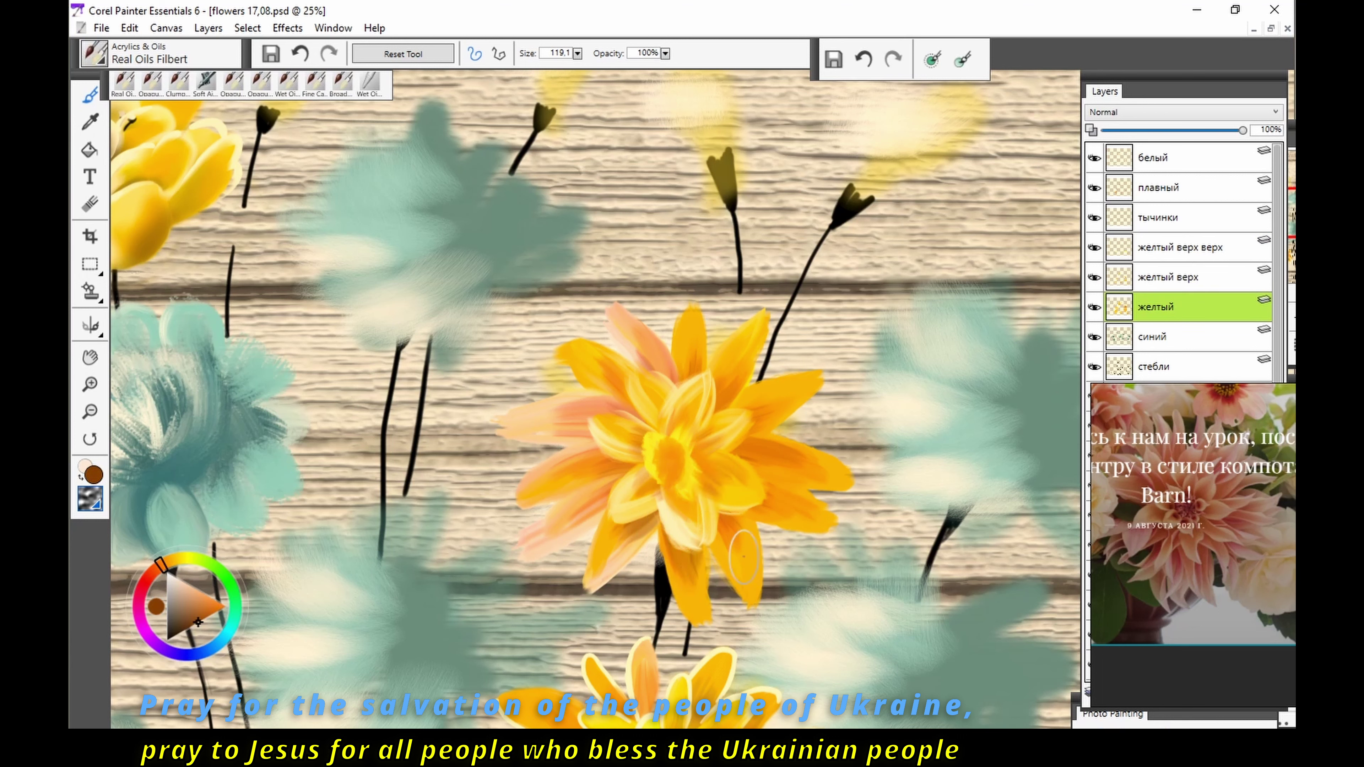
{"action": "left_click_drag", "start_coordinate": [743, 556], "coordinate": [739, 540]}
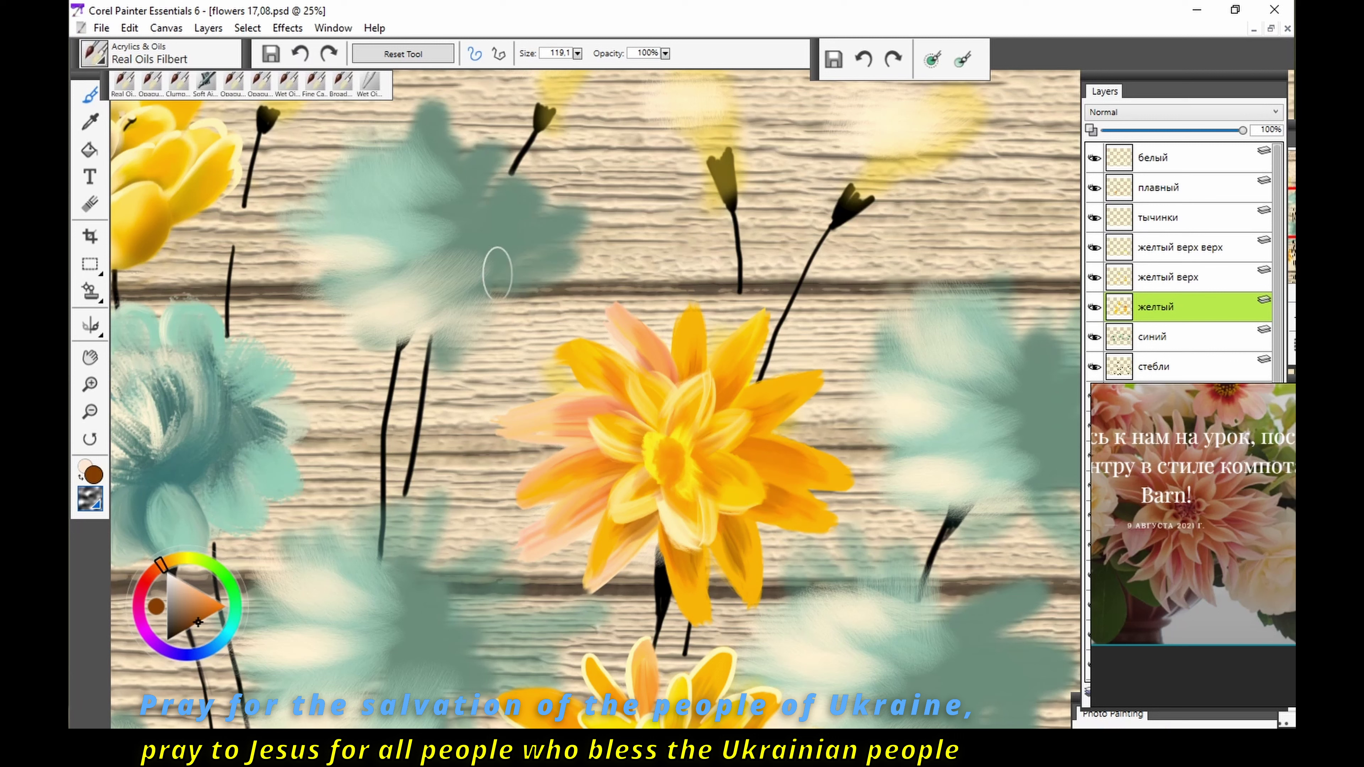
{"action": "key", "text": "alt+bracketright"}
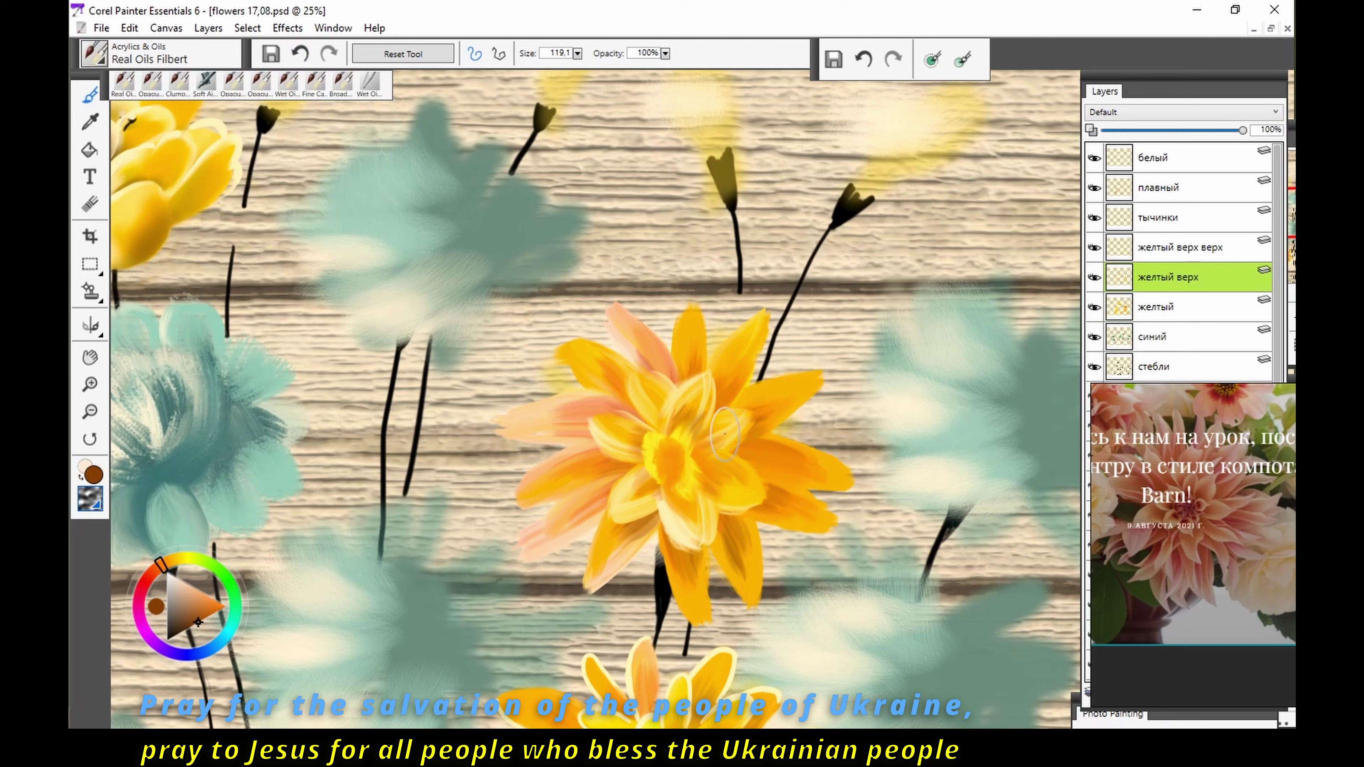
{"action": "left_click_drag", "start_coordinate": [728, 476], "coordinate": [724, 457]}
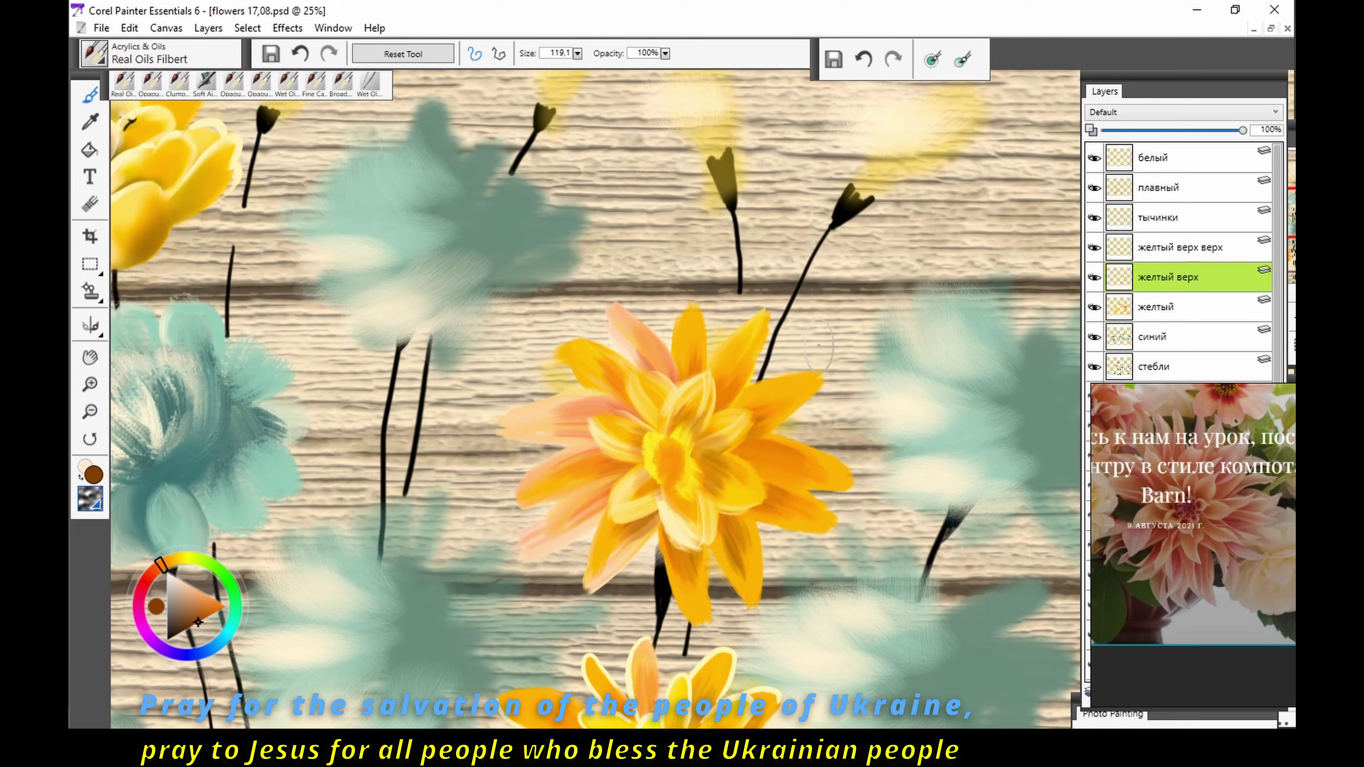
{"action": "left_click", "coordinate": [1160, 157]}
{"action": "left_click", "coordinate": [89, 121]}
Step: Paint cream Opaque Acrylic highlights on the dahlia petals and outline the left petal's top edge
{"action": "left_click", "coordinate": [152, 82]}
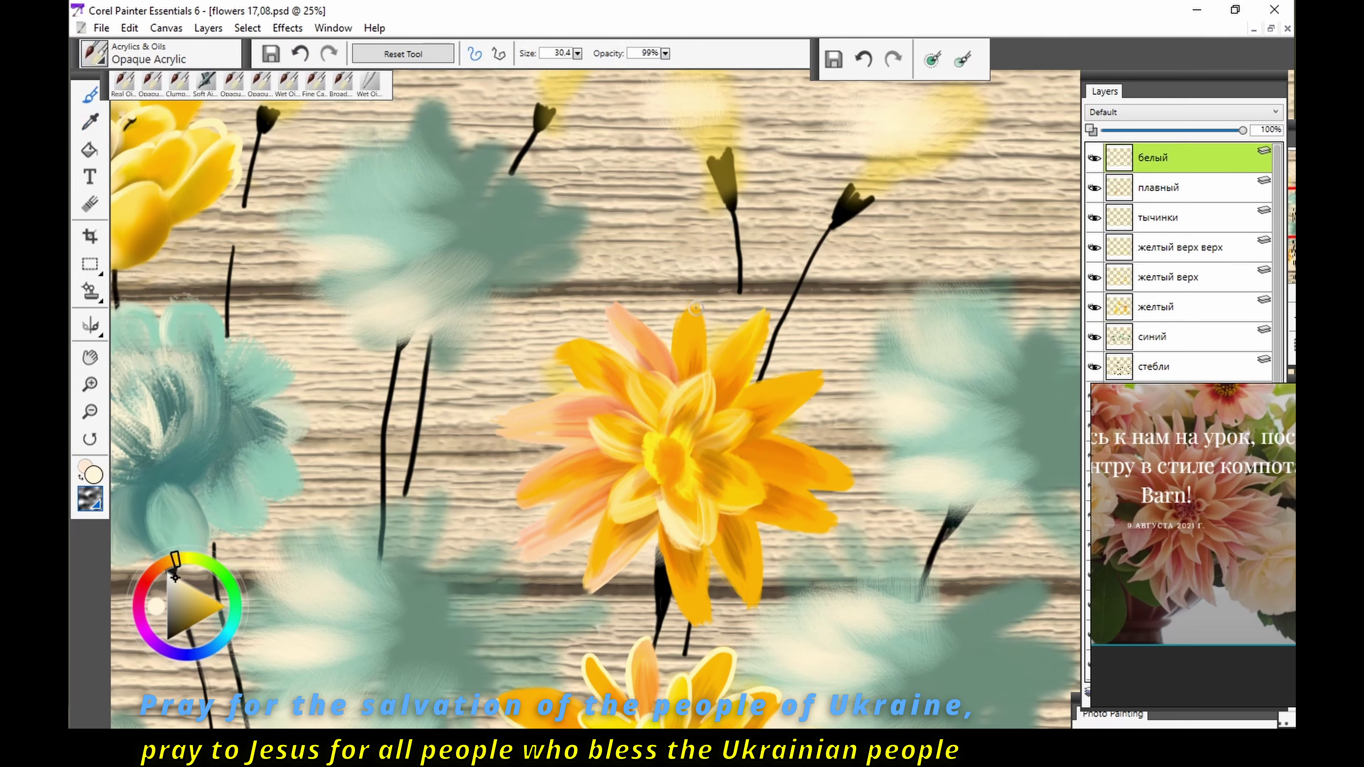
{"action": "left_click_drag", "start_coordinate": [698, 304], "coordinate": [674, 378]}
{"action": "left_click_drag", "start_coordinate": [766, 312], "coordinate": [709, 383]}
{"action": "mouse_move", "coordinate": [610, 304]}
{"action": "left_mouse_down"}
{"action": "mouse_move", "coordinate": [630, 346]}
{"action": "mouse_move", "coordinate": [590, 387]}
{"action": "left_mouse_up"}
{"action": "key", "text": "ctrl+z"}
{"action": "left_click_drag", "start_coordinate": [497, 430], "coordinate": [596, 401]}
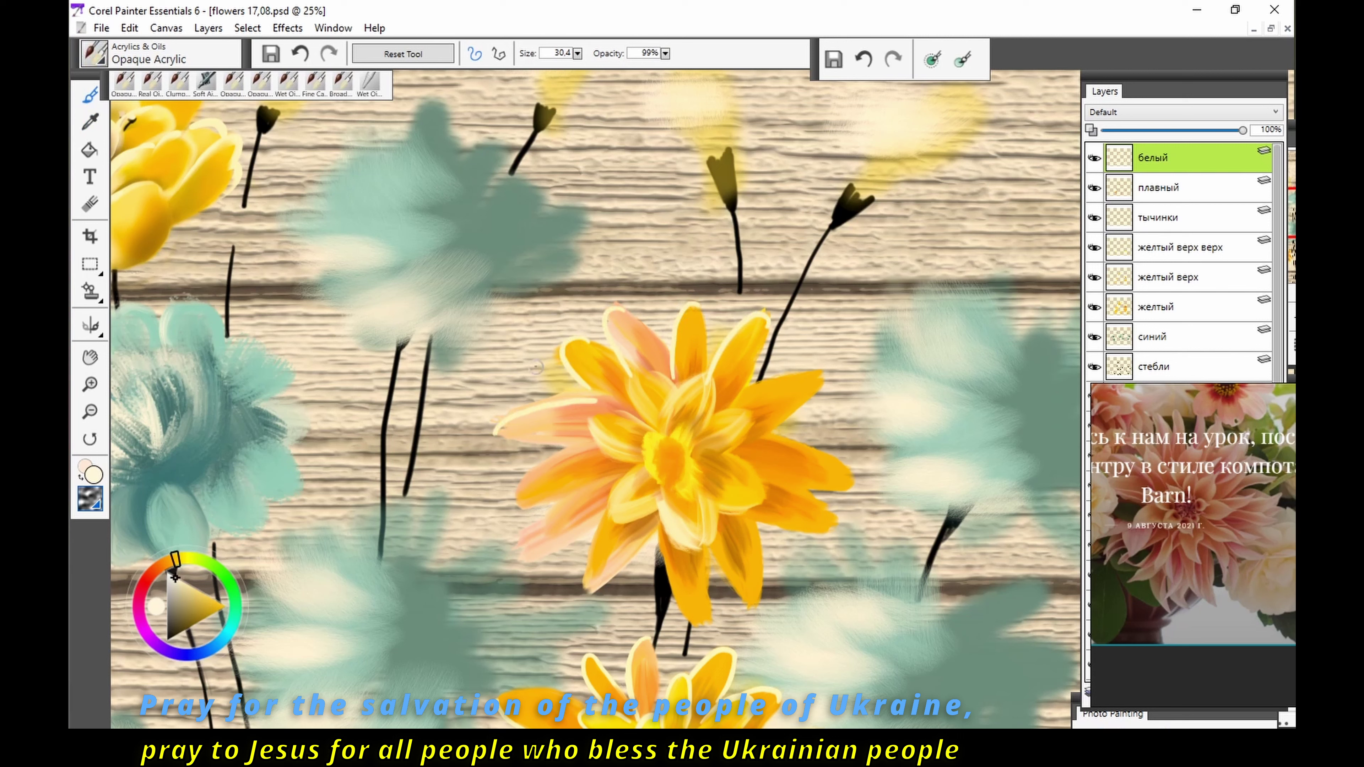
{"action": "key", "text": "ctrl+z"}
{"action": "left_click_drag", "start_coordinate": [500, 433], "coordinate": [621, 406]}
Step: Trace cream outlines along the lower-left petals and both edges of the lower petal
{"action": "left_click_drag", "start_coordinate": [518, 501], "coordinate": [585, 446]}
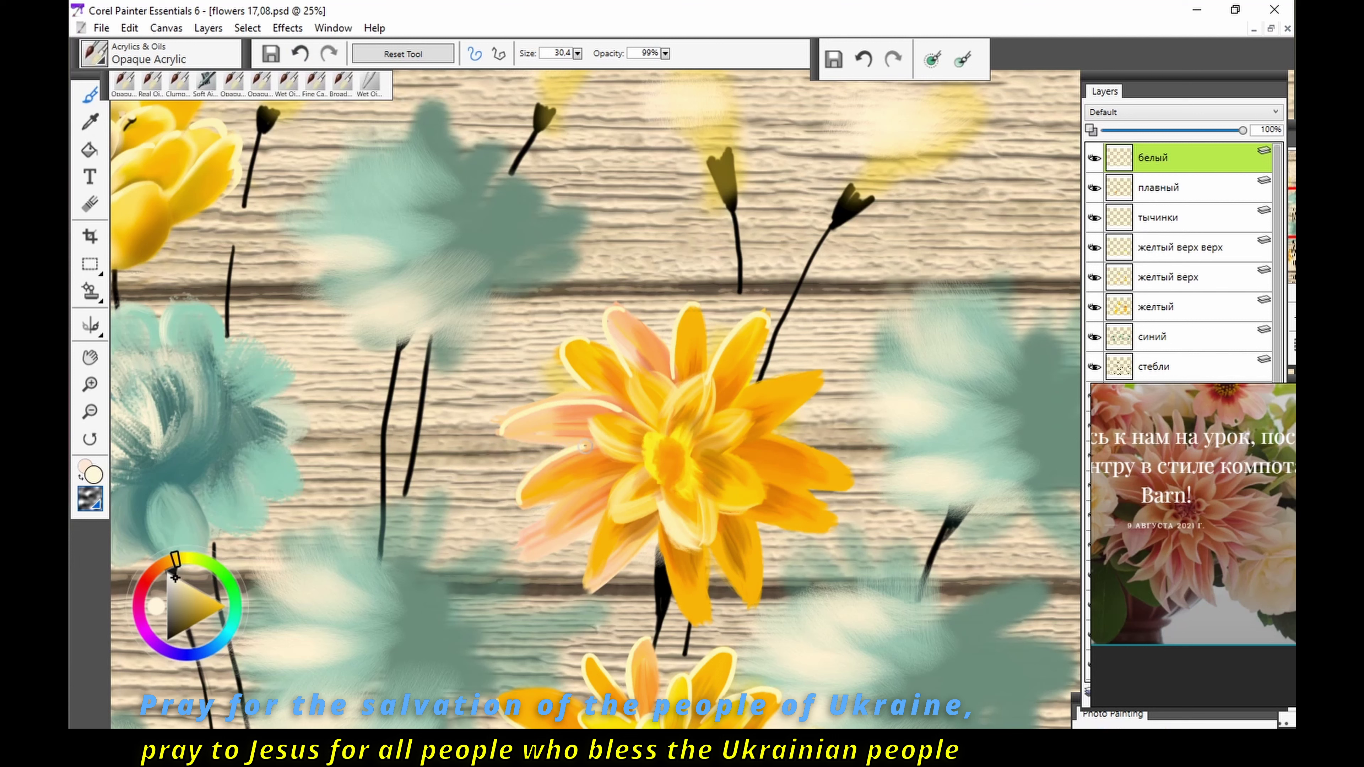
{"action": "left_click_drag", "start_coordinate": [519, 557], "coordinate": [583, 485]}
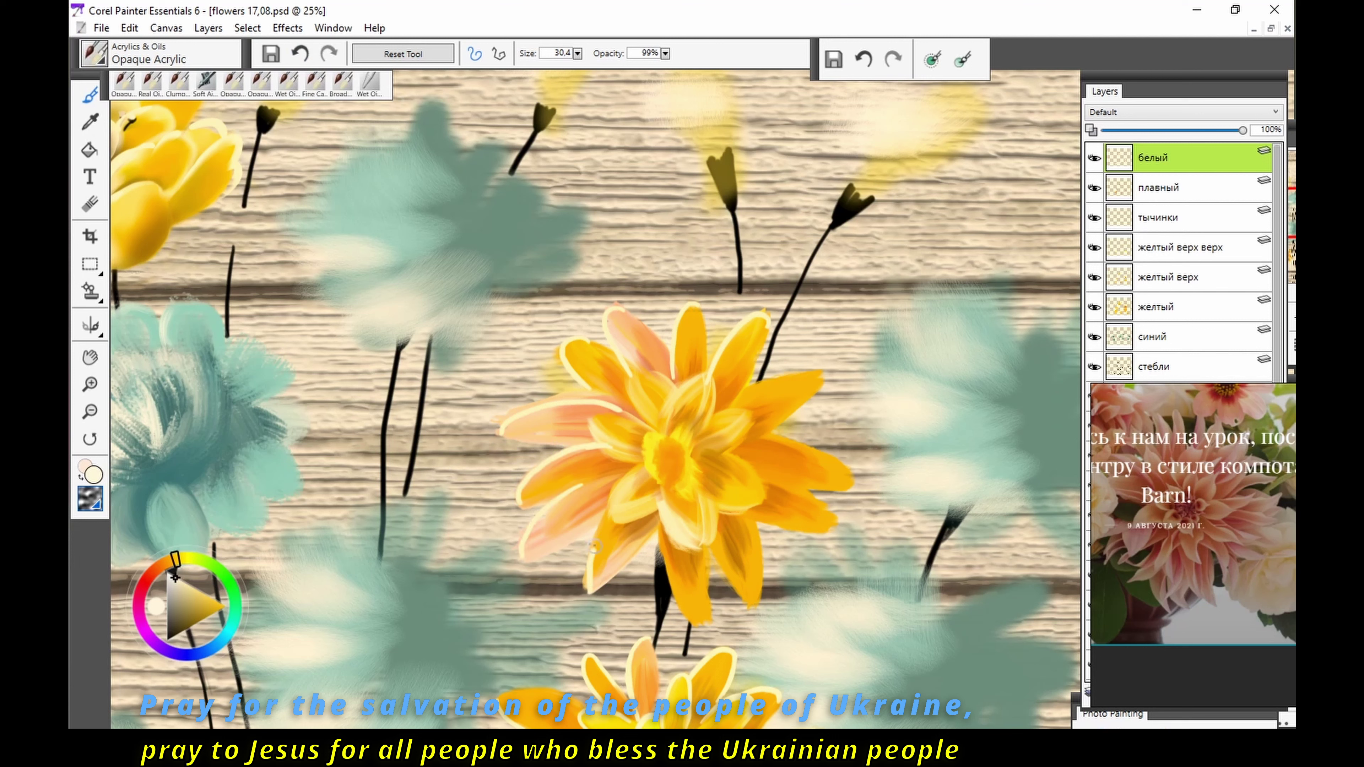
{"action": "mouse_move", "coordinate": [588, 593]}
{"action": "left_mouse_down"}
{"action": "mouse_move", "coordinate": [623, 501]}
{"action": "mouse_move", "coordinate": [592, 552]}
{"action": "left_mouse_up"}
{"action": "key", "text": "ctrl+z"}
{"action": "left_click_drag", "start_coordinate": [708, 623], "coordinate": [662, 533]}
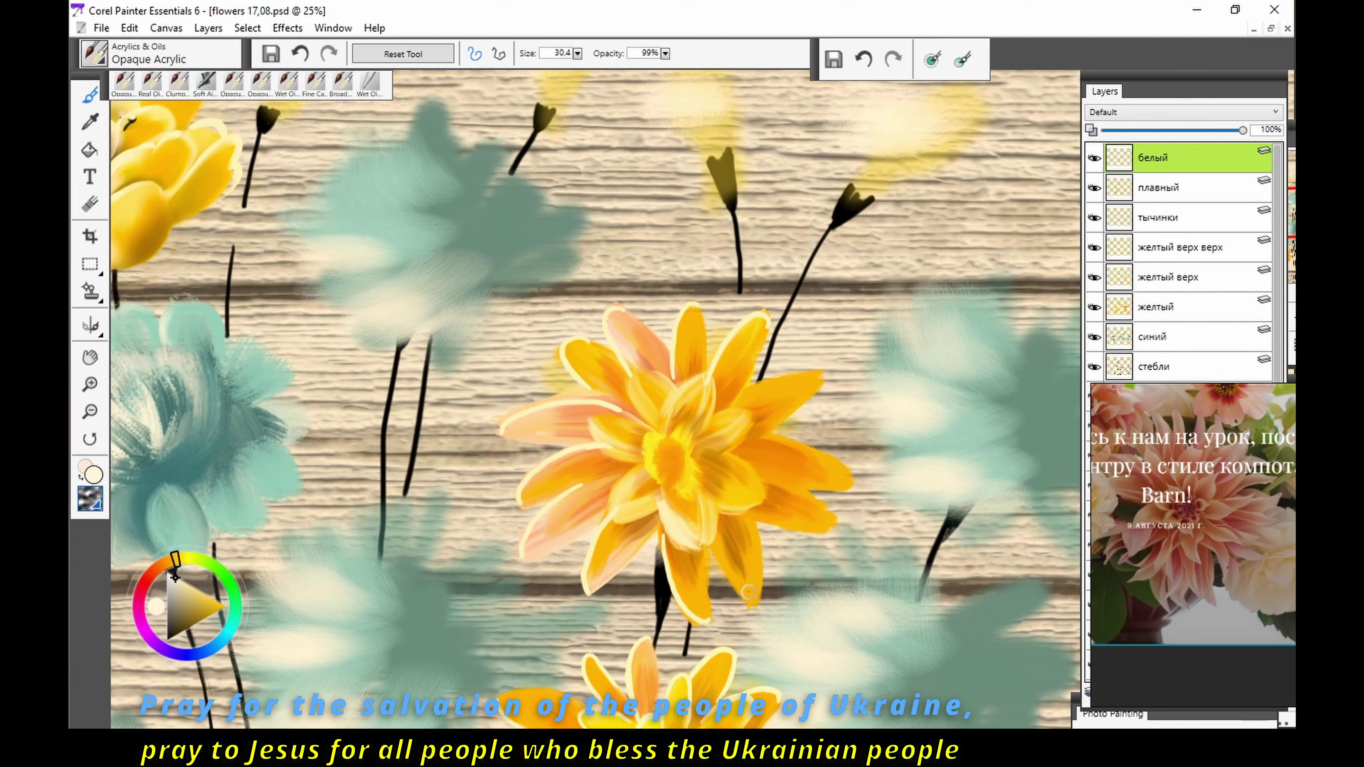
{"action": "left_click_drag", "start_coordinate": [755, 607], "coordinate": [717, 530]}
{"action": "key", "text": "ctrl+z"}
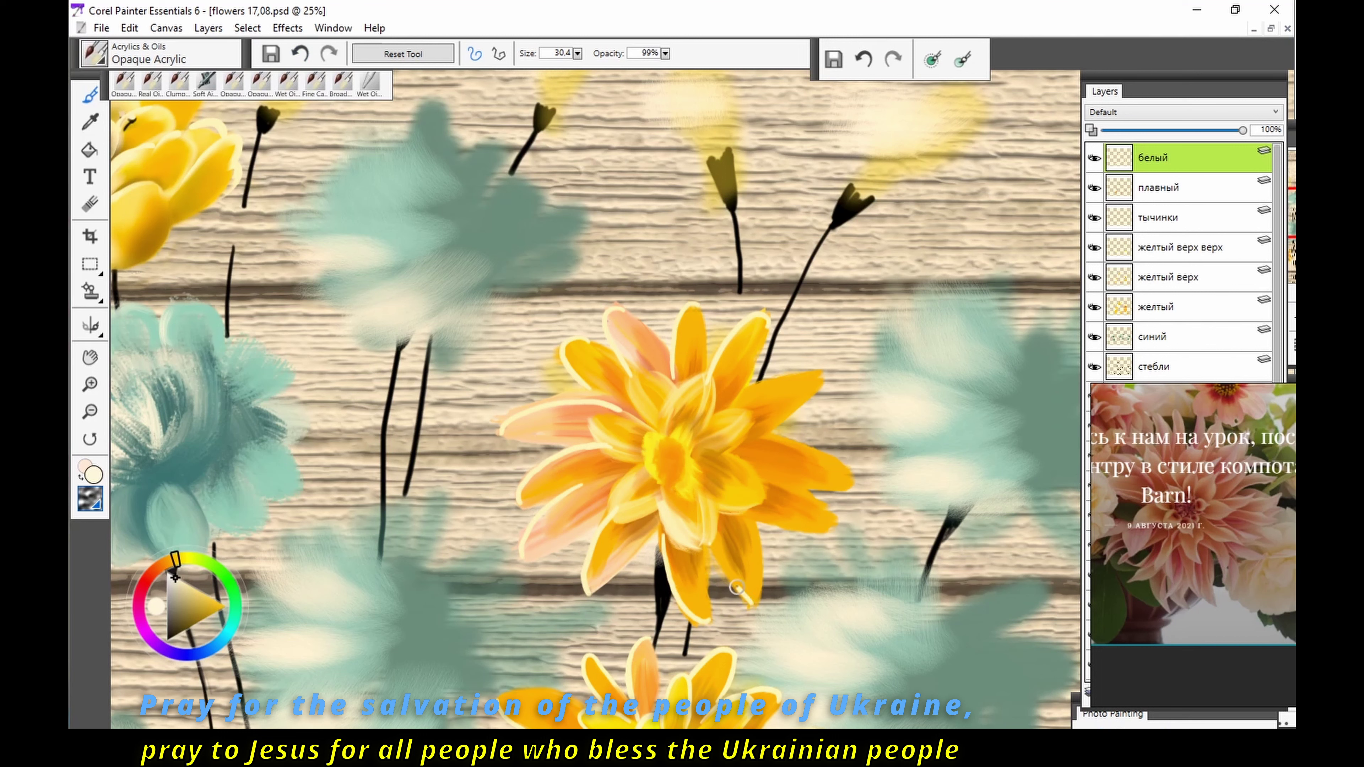
{"action": "mouse_move", "coordinate": [751, 602]}
{"action": "left_mouse_down"}
{"action": "mouse_move", "coordinate": [693, 513]}
{"action": "mouse_move", "coordinate": [811, 528]}
{"action": "left_mouse_up"}
Step: Add a cream highlight along the right petal's upper edge, then blend most of it away
{"action": "key", "text": "ctrl+z"}
{"action": "mouse_move", "coordinate": [826, 361]}
{"action": "left_mouse_down"}
{"action": "mouse_move", "coordinate": [738, 398]}
{"action": "mouse_move", "coordinate": [763, 379]}
{"action": "left_mouse_up"}
{"action": "key", "text": "ctrl+z"}
{"action": "key", "text": "ctrl+z"}
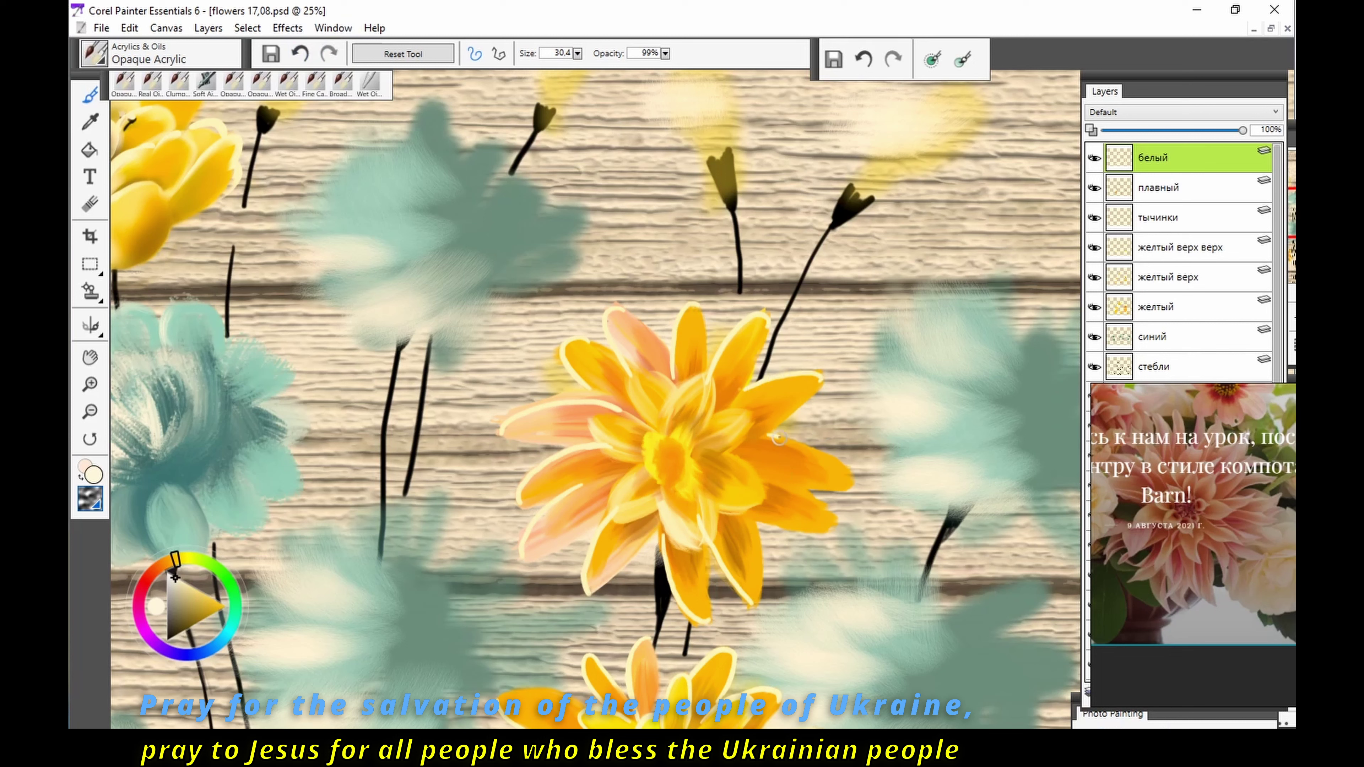
{"action": "left_click_drag", "start_coordinate": [780, 438], "coordinate": [836, 464]}
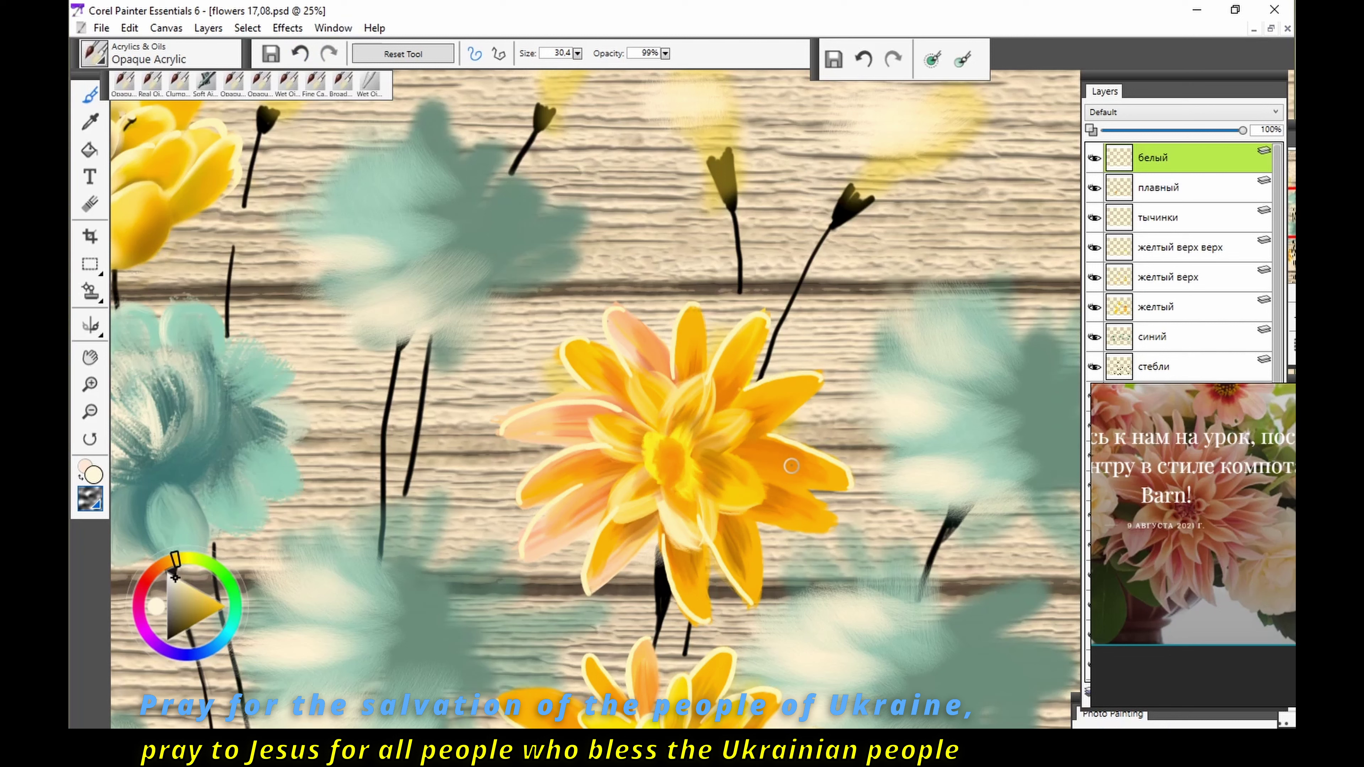
{"action": "left_click_drag", "start_coordinate": [766, 483], "coordinate": [822, 510]}
{"action": "key", "text": "ctrl+z"}
{"action": "left_click_drag", "start_coordinate": [760, 480], "coordinate": [832, 519]}
{"action": "key", "text": "ctrl+z"}
{"action": "key", "text": "n"}
{"action": "left_click_drag", "start_coordinate": [821, 463], "coordinate": [779, 445]}
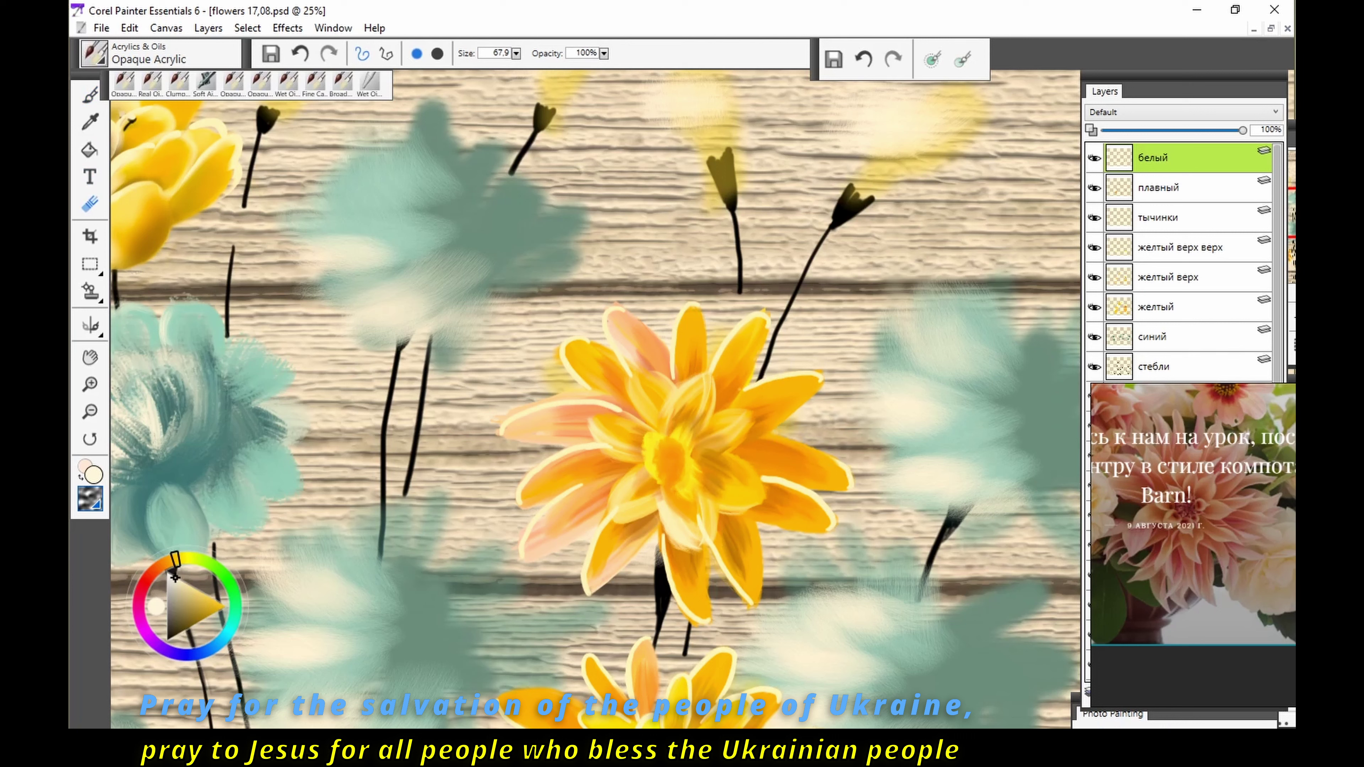
Step: Back on layer белый with the brush, outline two central dahlia petal edges in cream
{"action": "left_click", "coordinate": [1171, 307]}
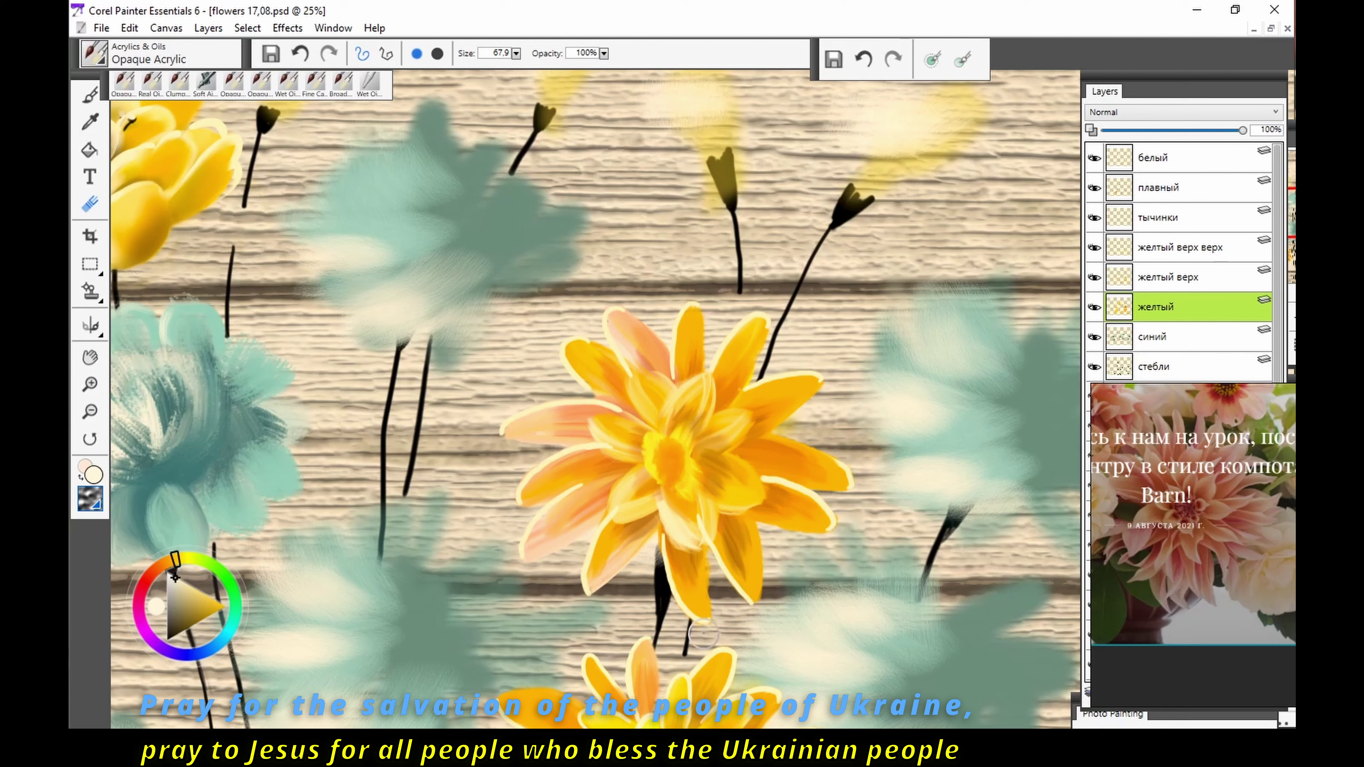
{"action": "key", "text": "b"}
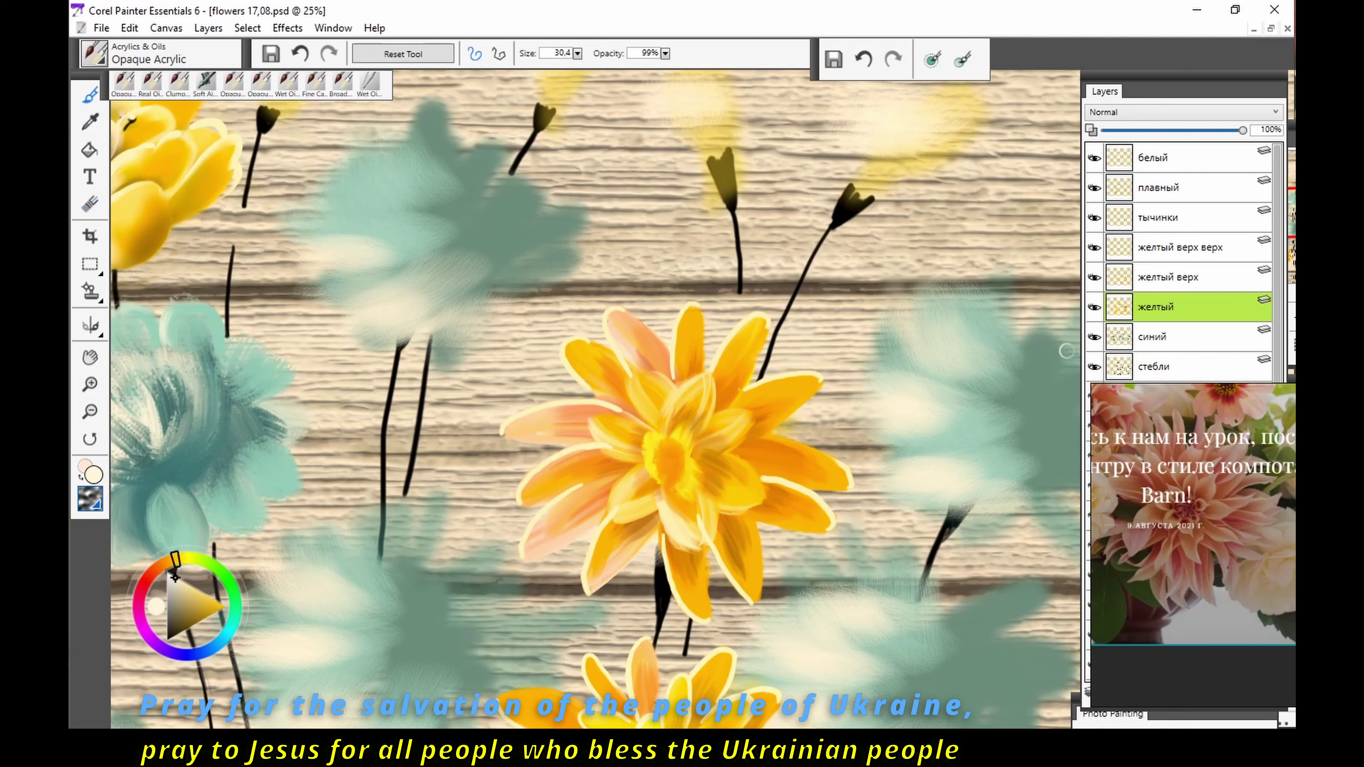
{"action": "left_click", "coordinate": [1154, 157]}
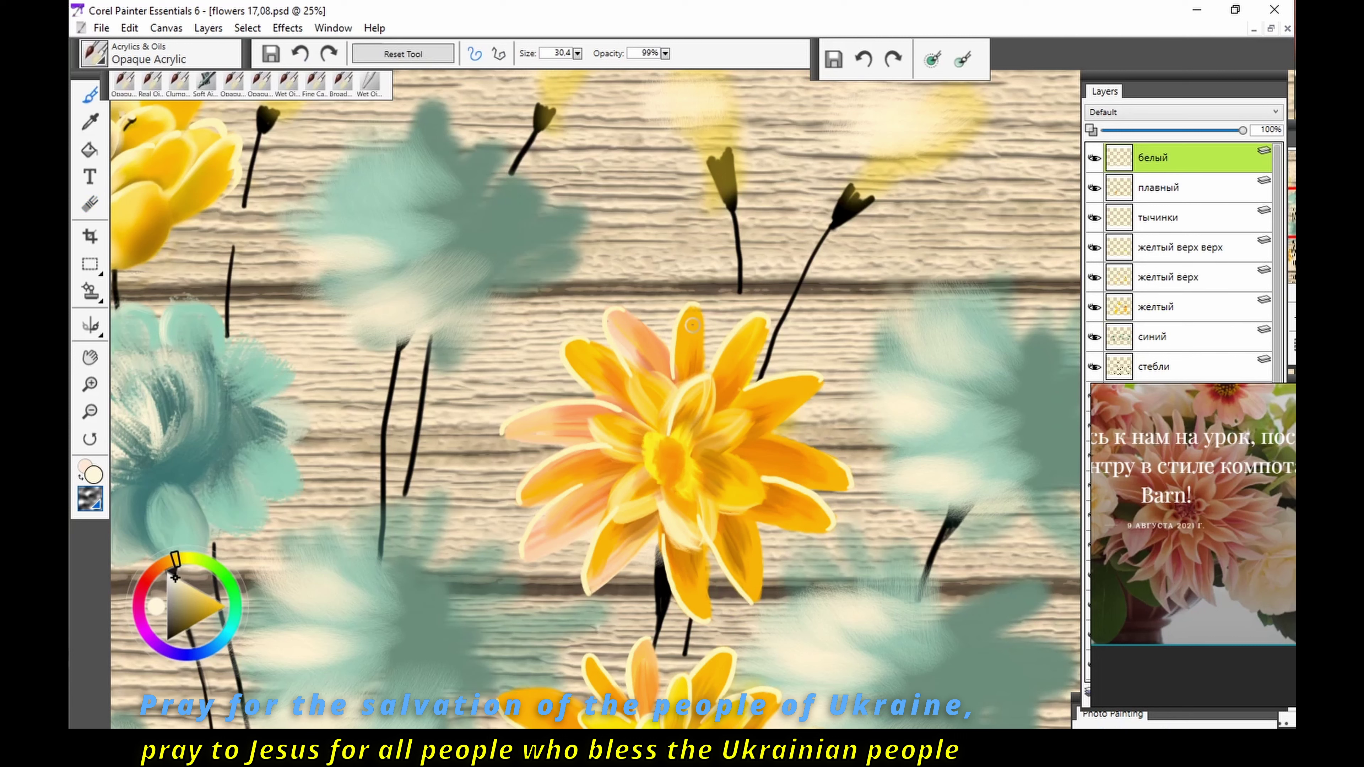
{"action": "left_click_drag", "start_coordinate": [587, 421], "coordinate": [647, 439]}
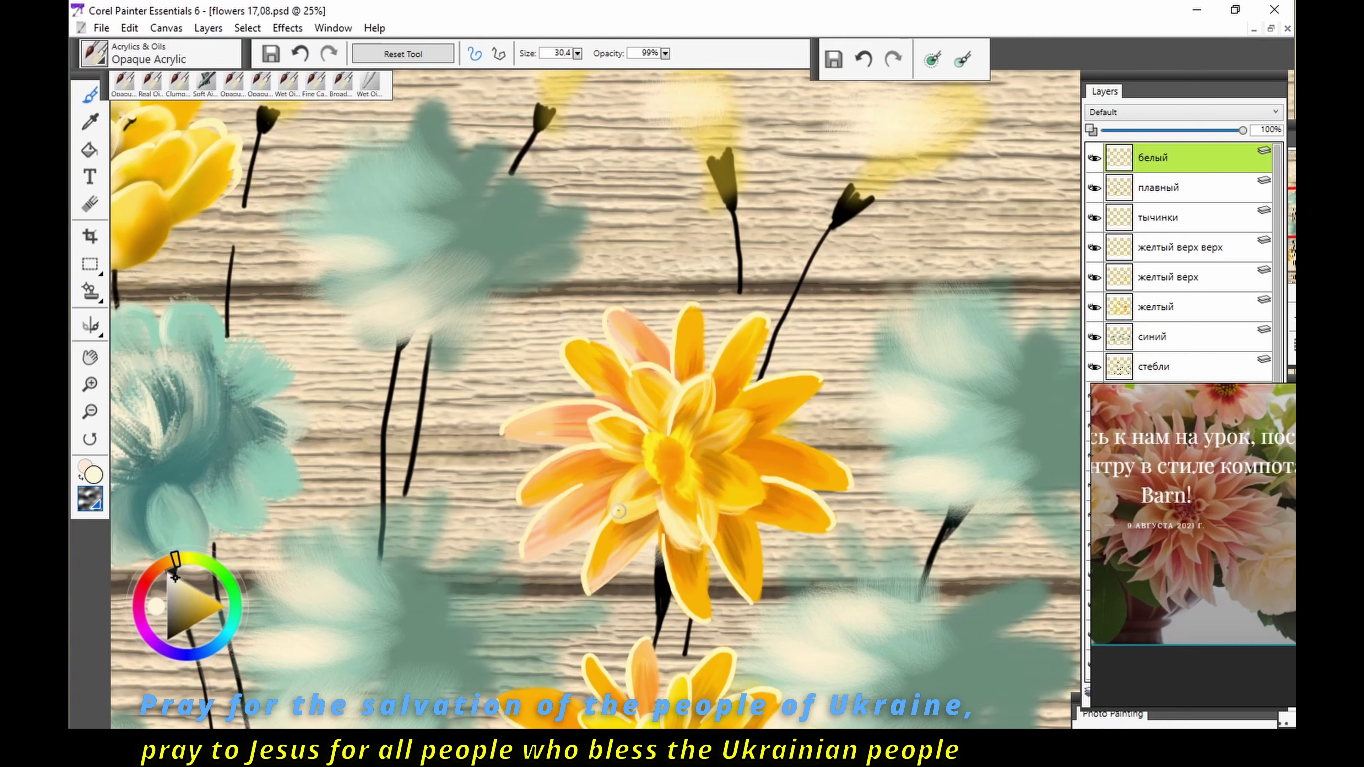
{"action": "left_click_drag", "start_coordinate": [619, 513], "coordinate": [639, 459]}
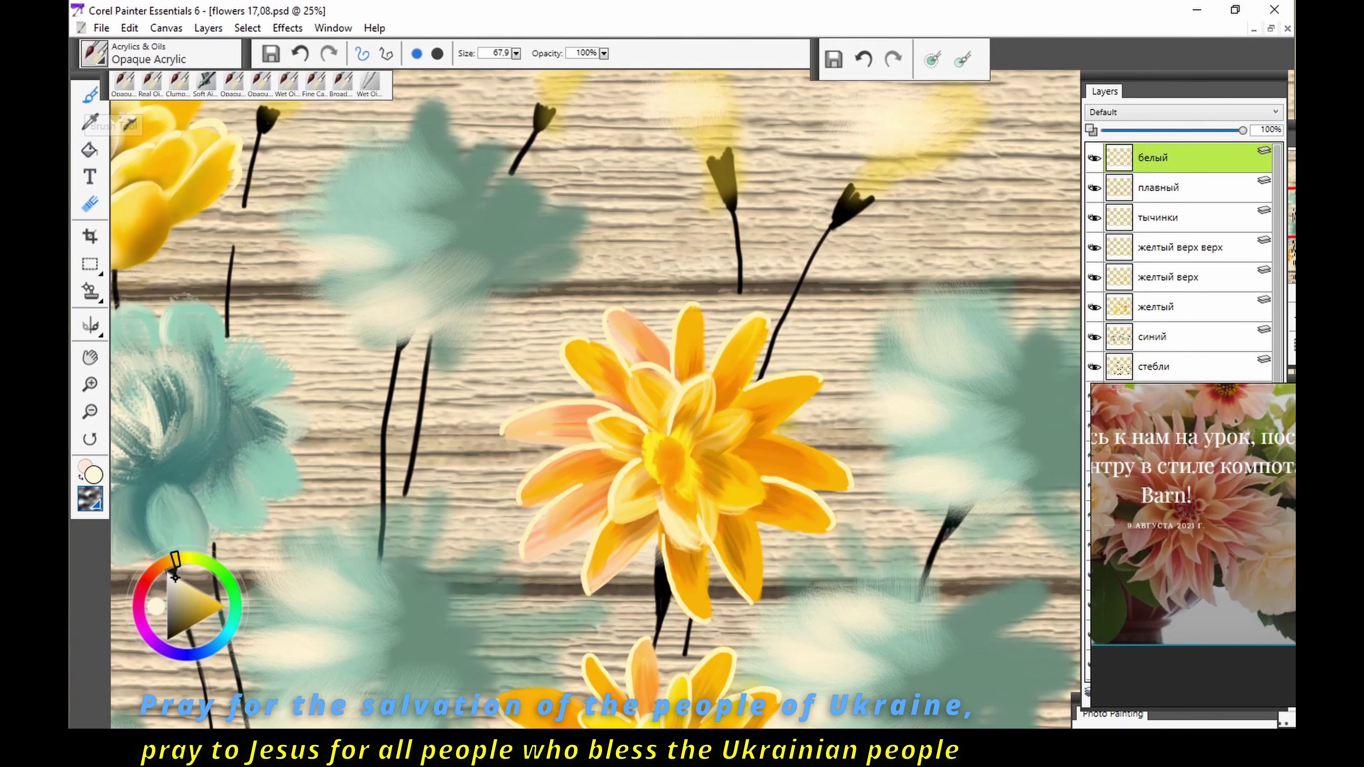
Step: Outline the dahlia's centre and innermost petals with thin cream strokes
{"action": "key", "text": "n"}
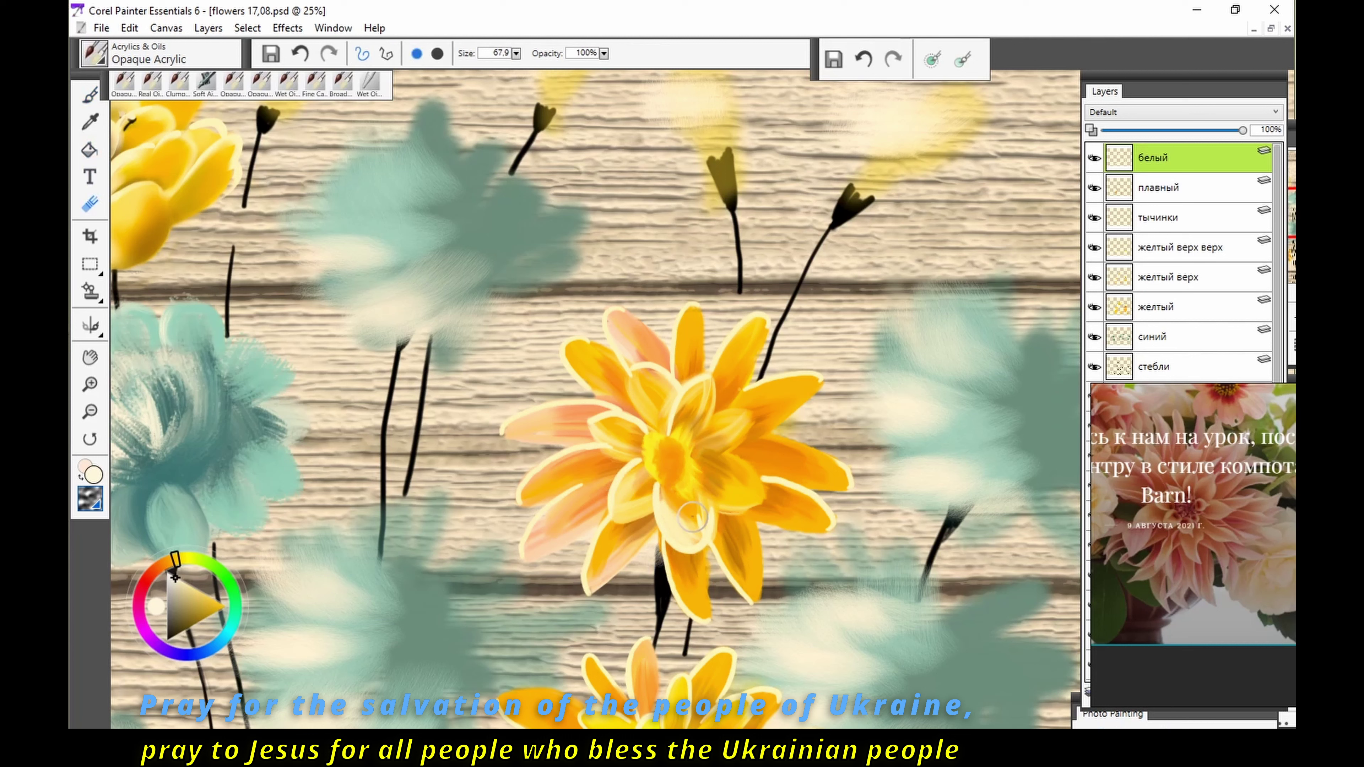
{"action": "key", "text": "b"}
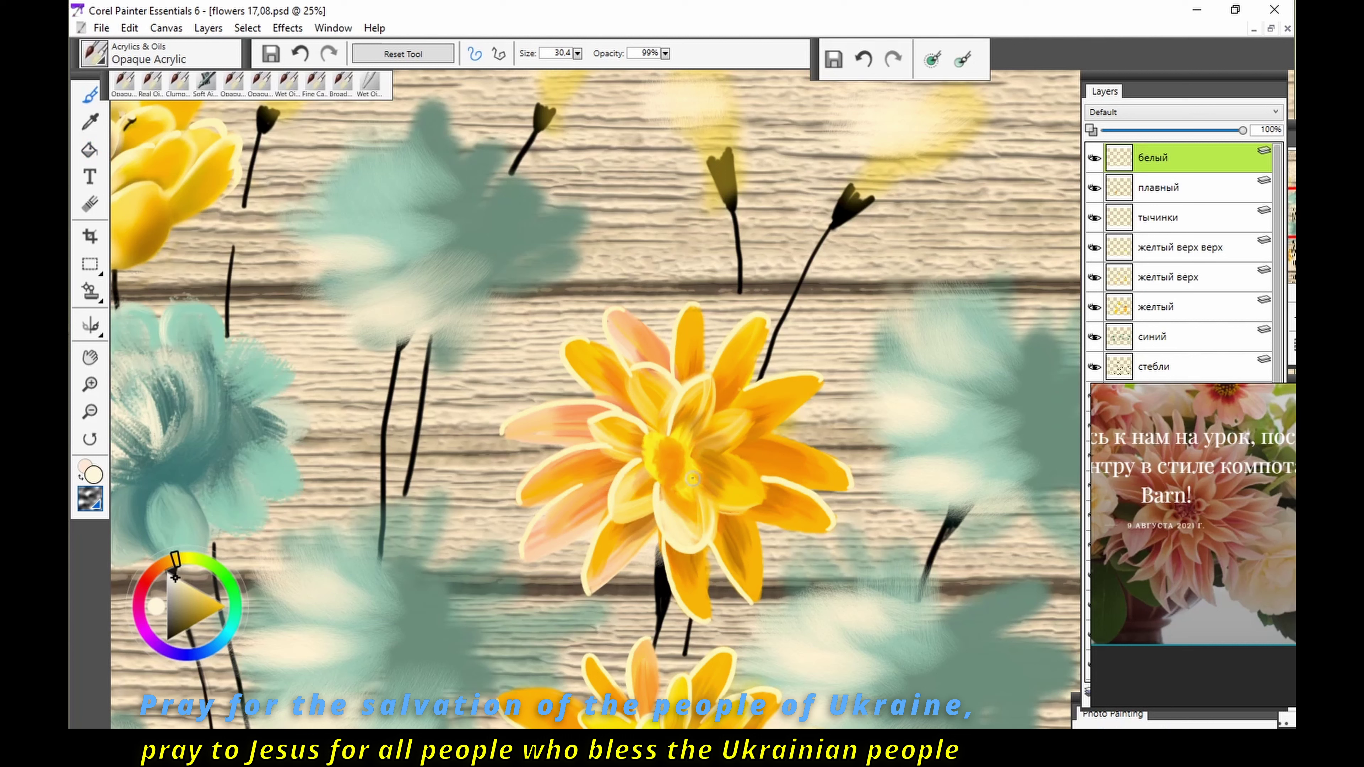
{"action": "left_click_drag", "start_coordinate": [693, 477], "coordinate": [750, 519]}
{"action": "key", "text": "ctrl+z"}
{"action": "mouse_move", "coordinate": [687, 456]}
{"action": "left_mouse_down"}
{"action": "mouse_move", "coordinate": [763, 500]}
{"action": "mouse_move", "coordinate": [699, 506]}
{"action": "left_mouse_up"}
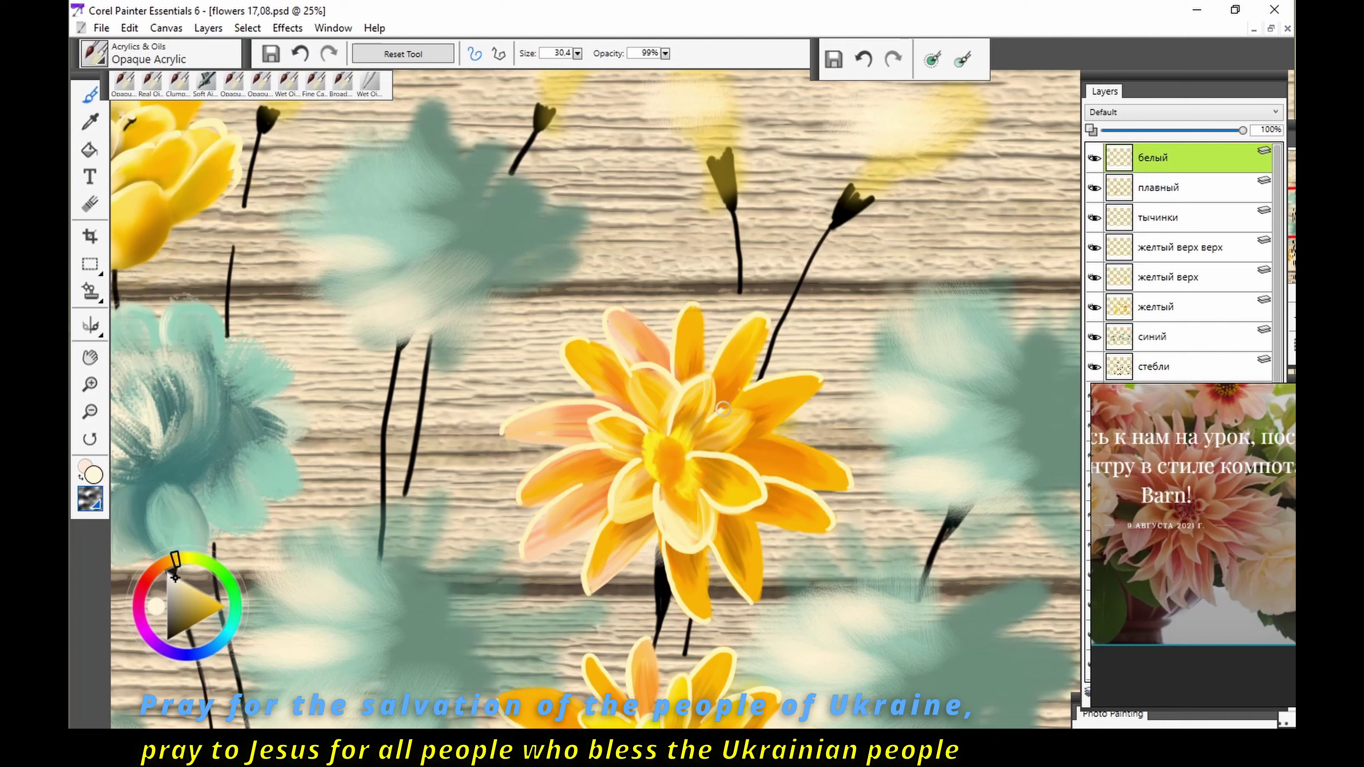
{"action": "left_click_drag", "start_coordinate": [724, 409], "coordinate": [726, 449]}
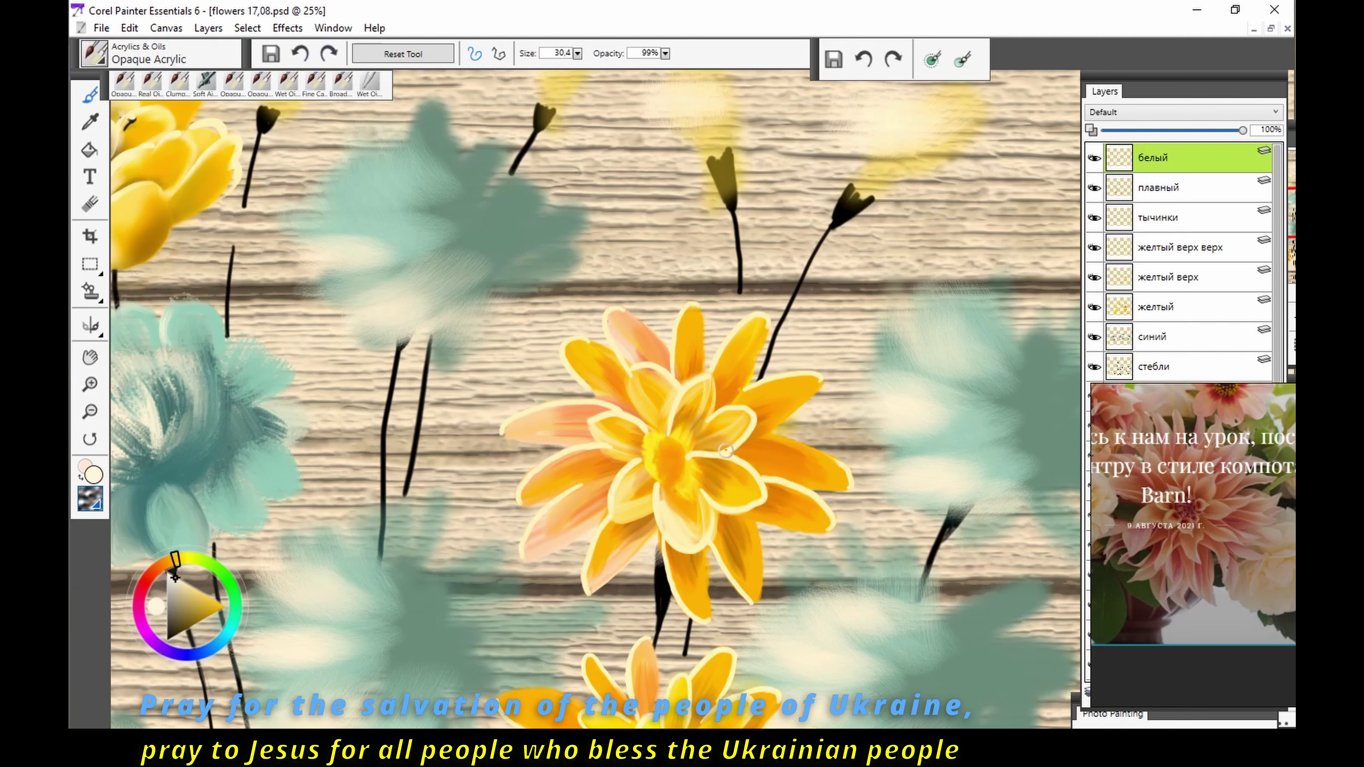
{"action": "left_click_drag", "start_coordinate": [642, 435], "coordinate": [672, 478]}
{"action": "mouse_move", "coordinate": [692, 414]}
{"action": "left_mouse_down"}
{"action": "mouse_move", "coordinate": [688, 506]}
{"action": "mouse_move", "coordinate": [696, 452]}
{"action": "mouse_move", "coordinate": [669, 444]}
{"action": "left_mouse_up"}
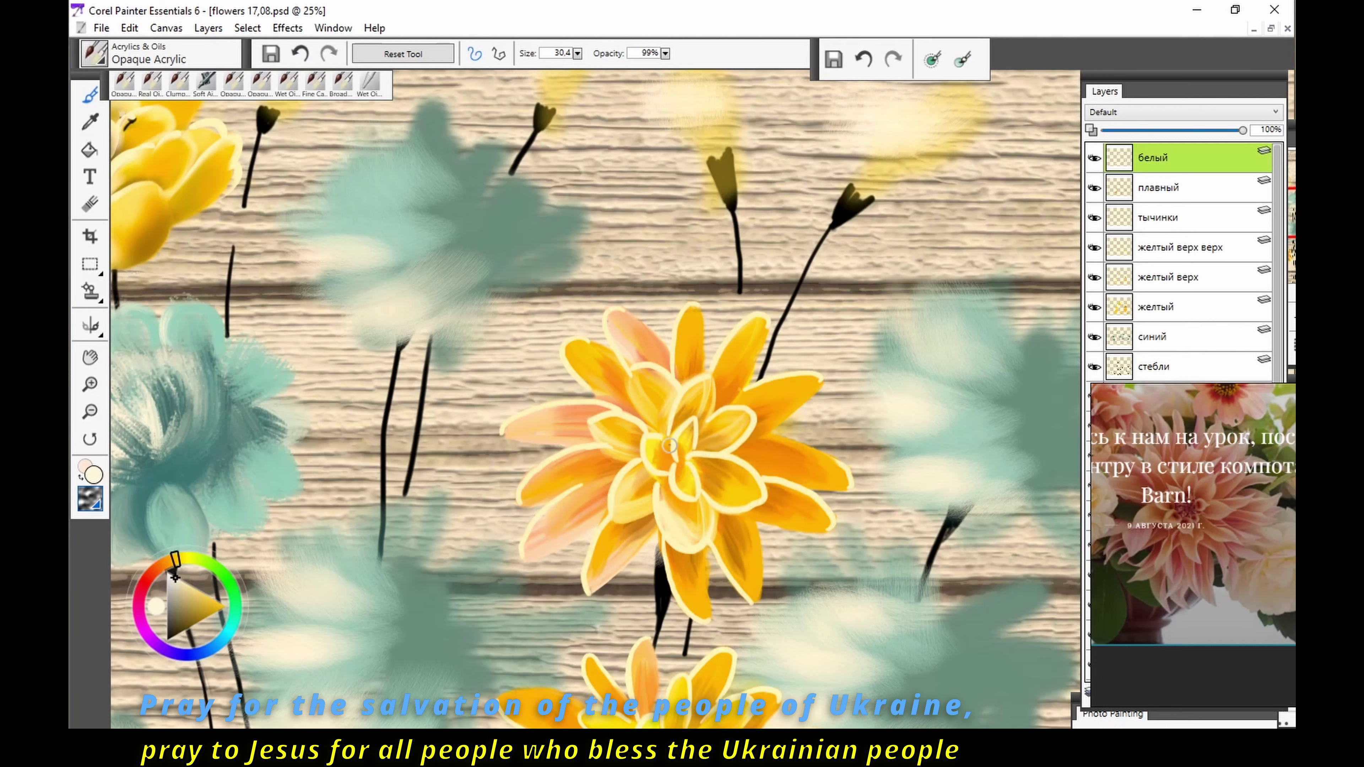
{"action": "key", "text": "ctrl+z"}
Step: On layer плавный, Soft Airbrush a pale tint over the left petals, then a faint orange tint
{"action": "left_click", "coordinate": [1160, 187]}
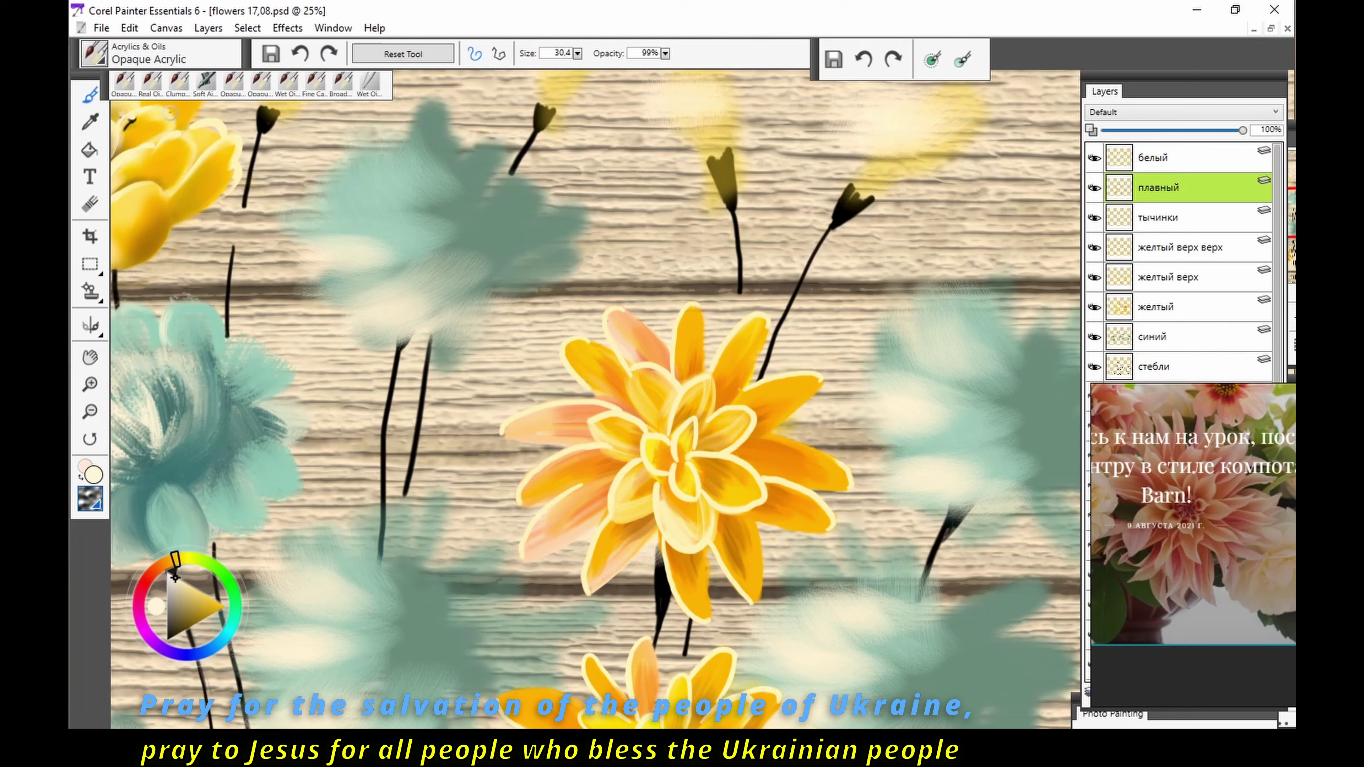
{"action": "left_click", "coordinate": [206, 82]}
{"action": "left_click", "coordinate": [615, 403], "text": "alt"}
{"action": "left_click_drag", "start_coordinate": [618, 327], "coordinate": [575, 376]}
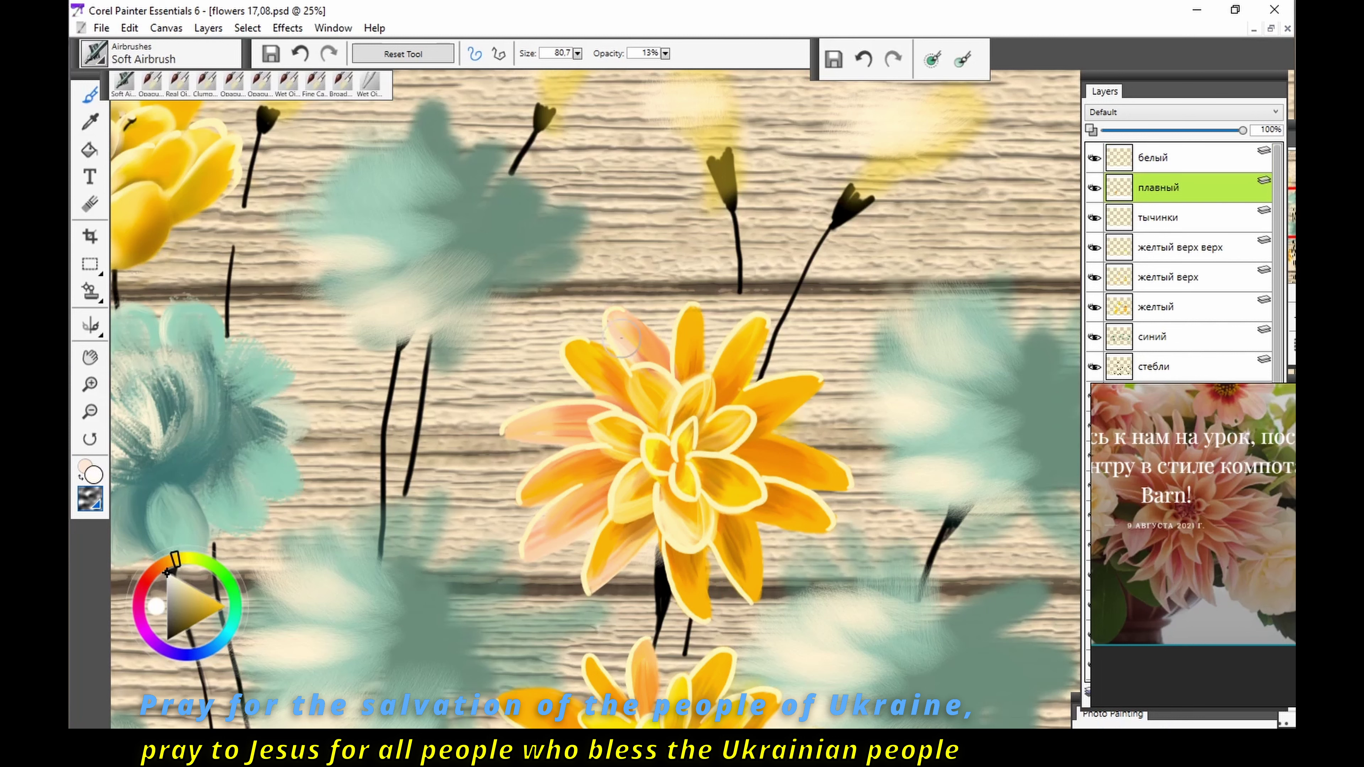
{"action": "mouse_move", "coordinate": [508, 430]}
{"action": "left_mouse_down"}
{"action": "mouse_move", "coordinate": [542, 553]}
{"action": "mouse_move", "coordinate": [629, 516]}
{"action": "mouse_move", "coordinate": [636, 378]}
{"action": "left_mouse_up"}
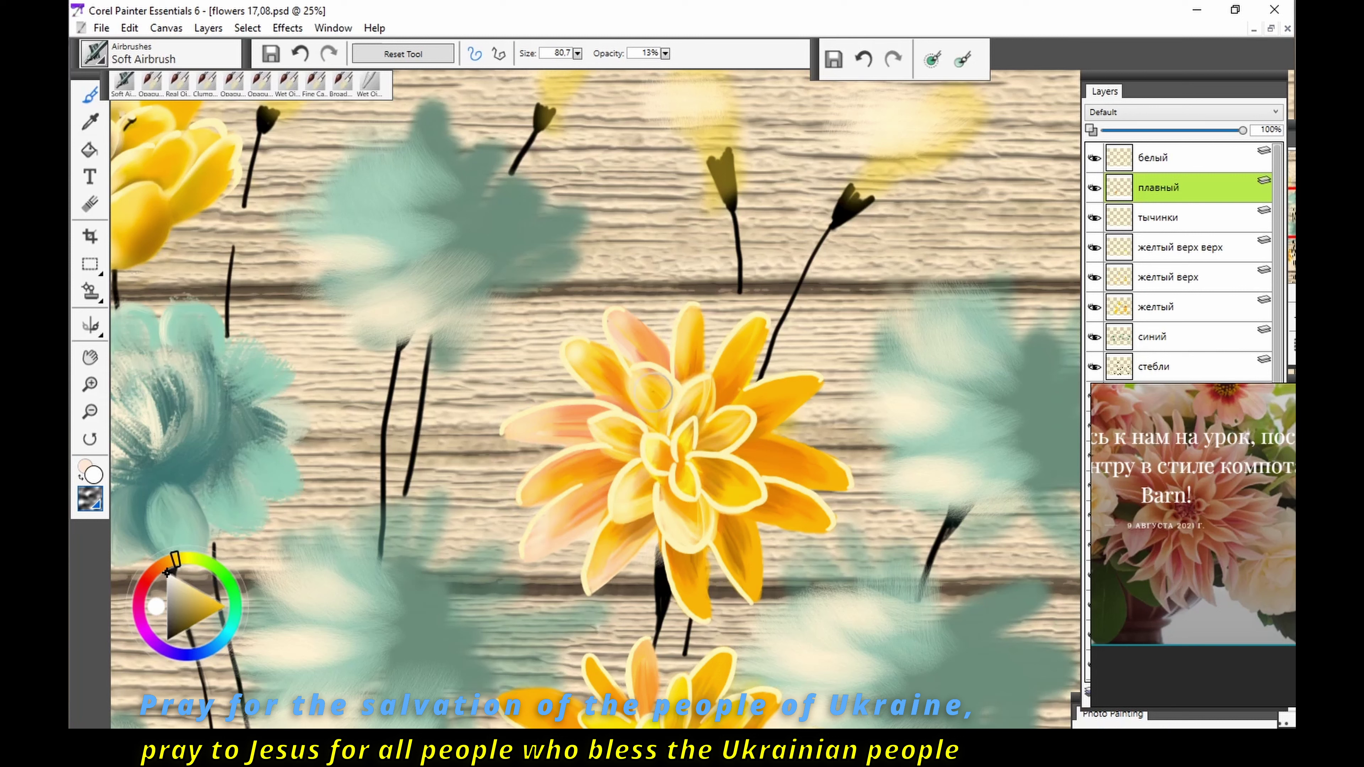
{"action": "left_click", "coordinate": [206, 616]}
{"action": "mouse_move", "coordinate": [591, 532]}
{"action": "left_mouse_down"}
{"action": "mouse_move", "coordinate": [625, 366]}
{"action": "mouse_move", "coordinate": [693, 377]}
{"action": "mouse_move", "coordinate": [752, 349]}
{"action": "mouse_move", "coordinate": [794, 403]}
{"action": "mouse_move", "coordinate": [785, 502]}
{"action": "mouse_move", "coordinate": [730, 527]}
{"action": "mouse_move", "coordinate": [698, 580]}
{"action": "mouse_move", "coordinate": [757, 489]}
{"action": "mouse_move", "coordinate": [671, 518]}
{"action": "mouse_move", "coordinate": [674, 532]}
{"action": "mouse_move", "coordinate": [714, 473]}
{"action": "mouse_move", "coordinate": [701, 456]}
{"action": "mouse_move", "coordinate": [663, 463]}
{"action": "mouse_move", "coordinate": [671, 400]}
{"action": "mouse_move", "coordinate": [642, 465]}
{"action": "left_mouse_up"}
{"action": "left_click_drag", "start_coordinate": [208, 617], "coordinate": [226, 607]}
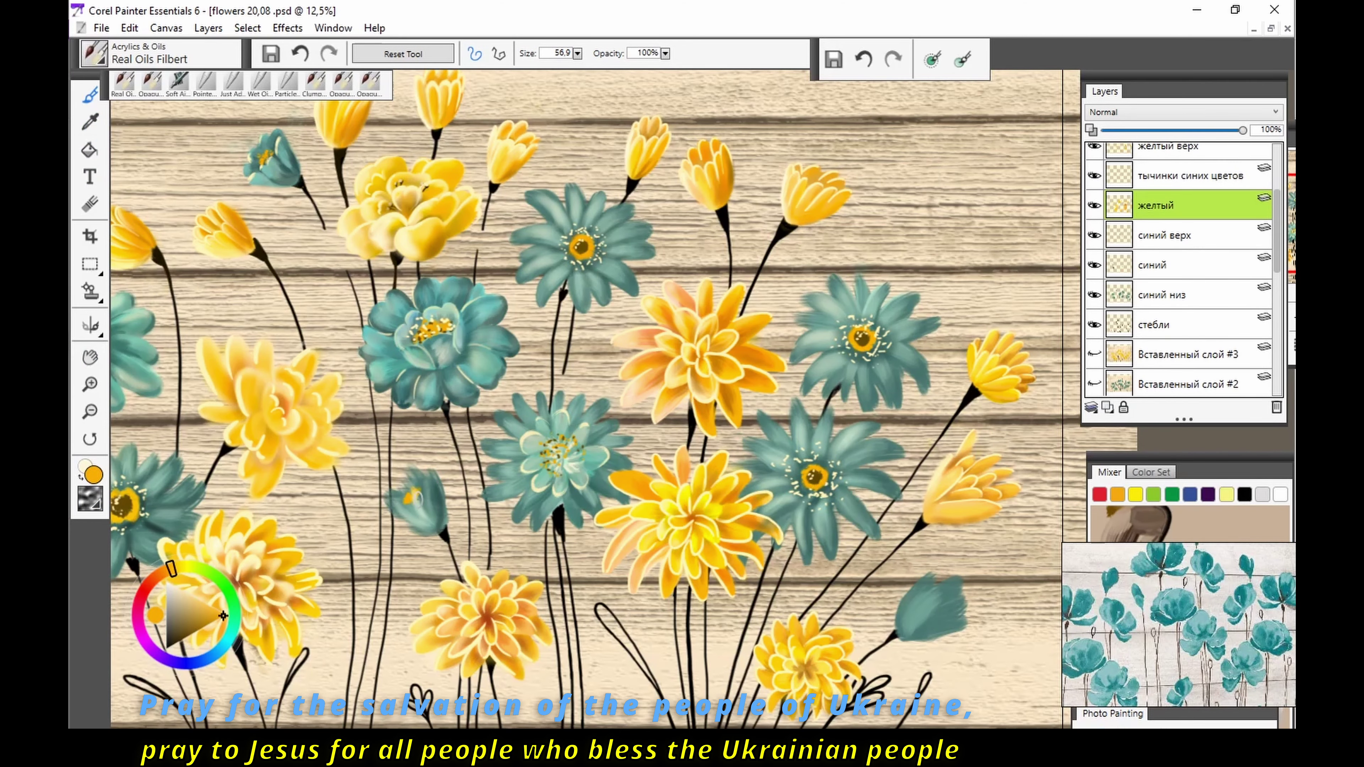
Step: Dab yellow on a small teal bud and highlight the teal buds' petal edges in cream
{"action": "left_click_drag", "start_coordinate": [935, 599], "coordinate": [943, 600]}
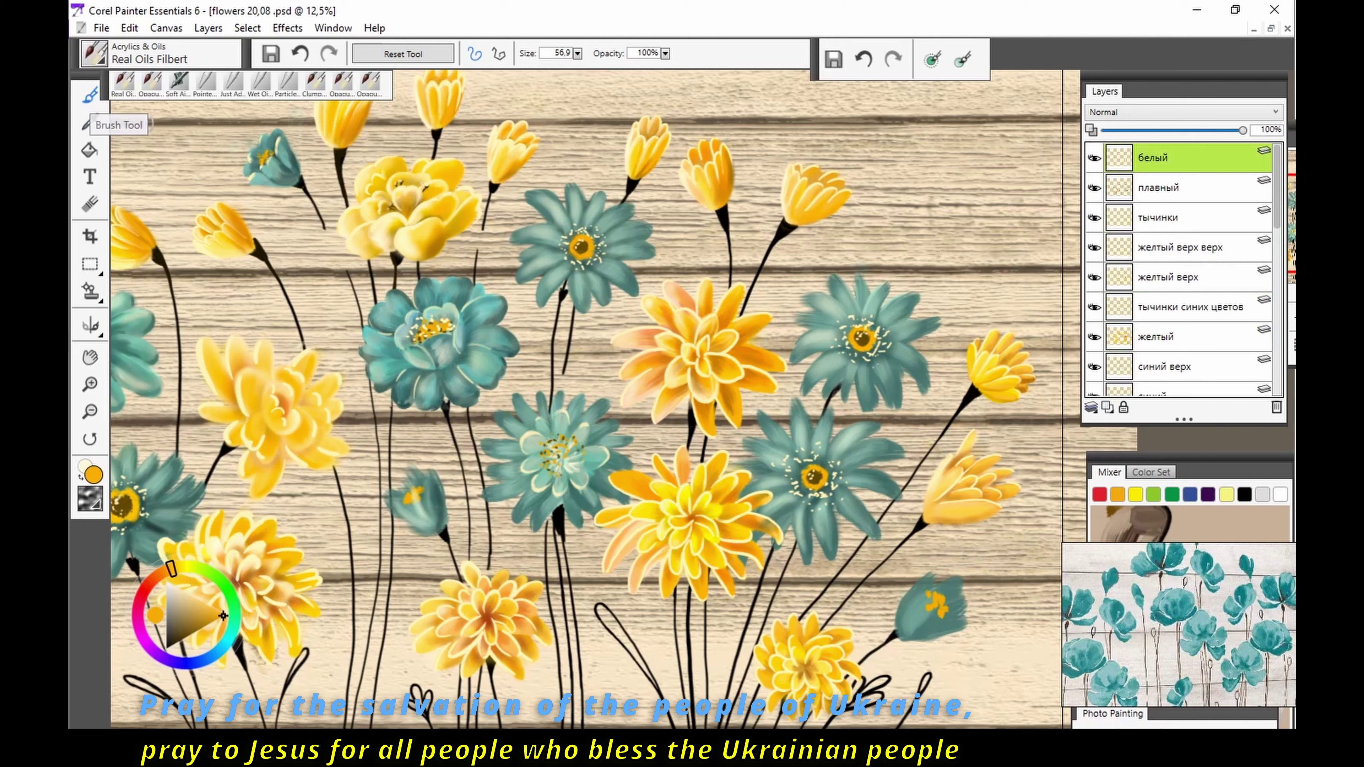
{"action": "key", "text": "b"}
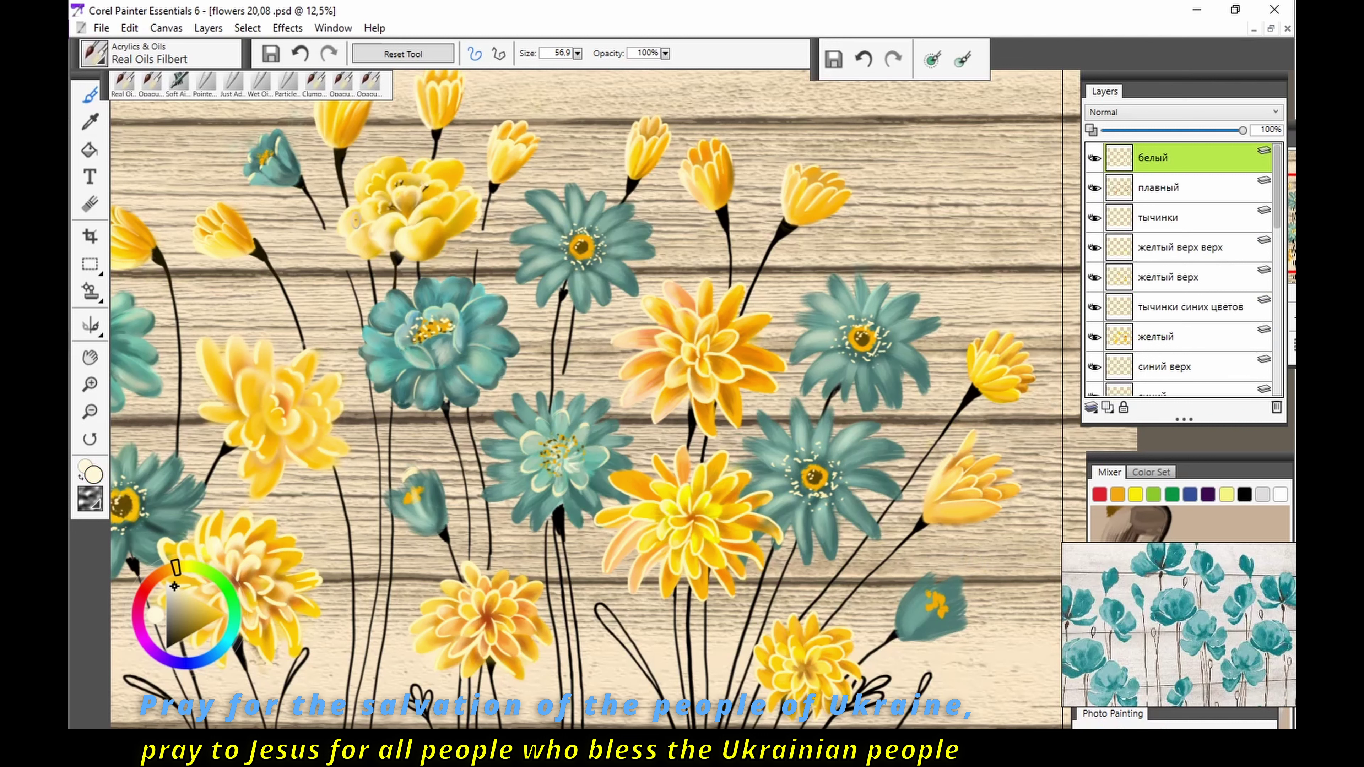
{"action": "mouse_move", "coordinate": [389, 493]}
{"action": "left_mouse_down"}
{"action": "mouse_move", "coordinate": [433, 478]}
{"action": "mouse_move", "coordinate": [427, 500]}
{"action": "left_mouse_up"}
{"action": "left_click_drag", "start_coordinate": [916, 588], "coordinate": [963, 625]}
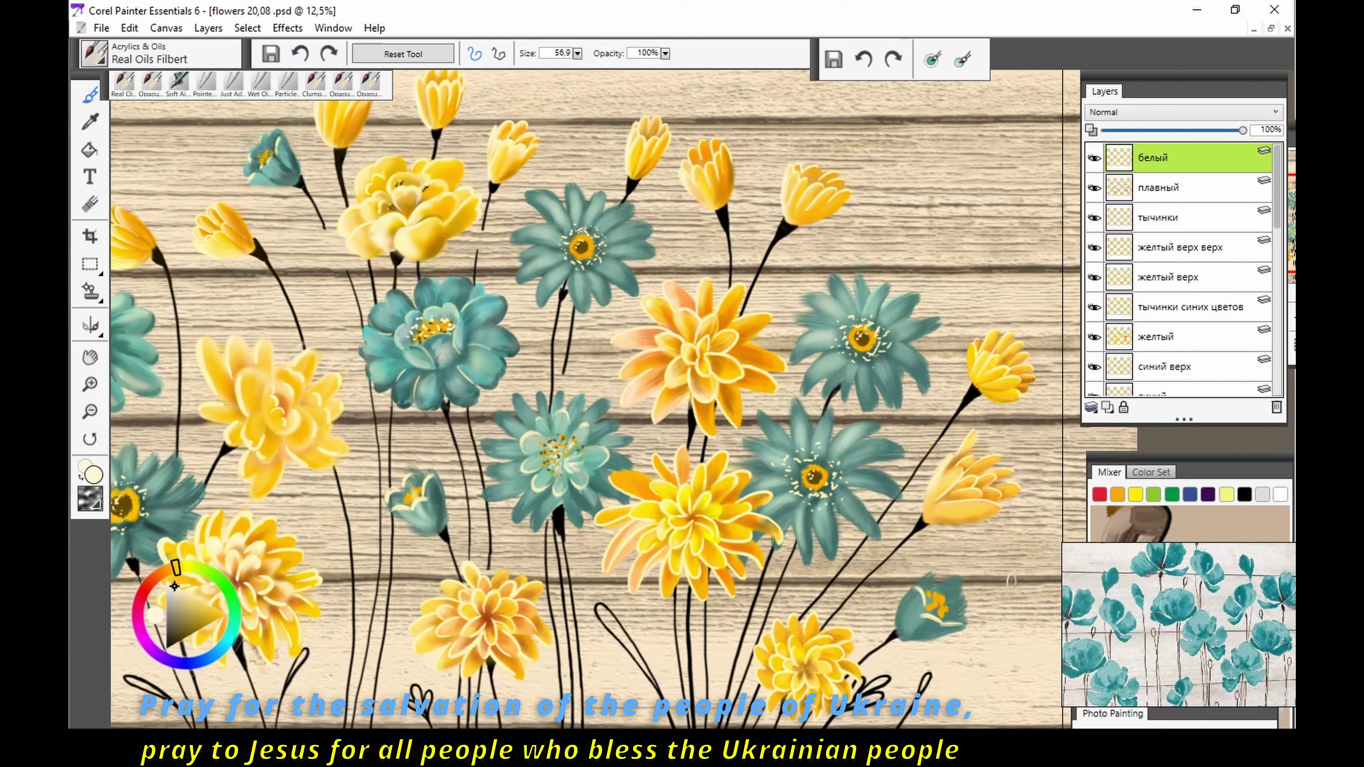
{"action": "left_click_drag", "start_coordinate": [914, 583], "coordinate": [961, 587]}
Step: On layer синий низ, sample the canvas teal, choose a lighter teal, and select Real Oils Filbert
{"action": "scroll", "coordinate": [1182, 268], "scroll_direction": "down", "scroll_amount": 5}
{"action": "left_click", "coordinate": [1182, 172]}
{"action": "key", "text": "d"}
{"action": "left_click", "coordinate": [924, 613]}
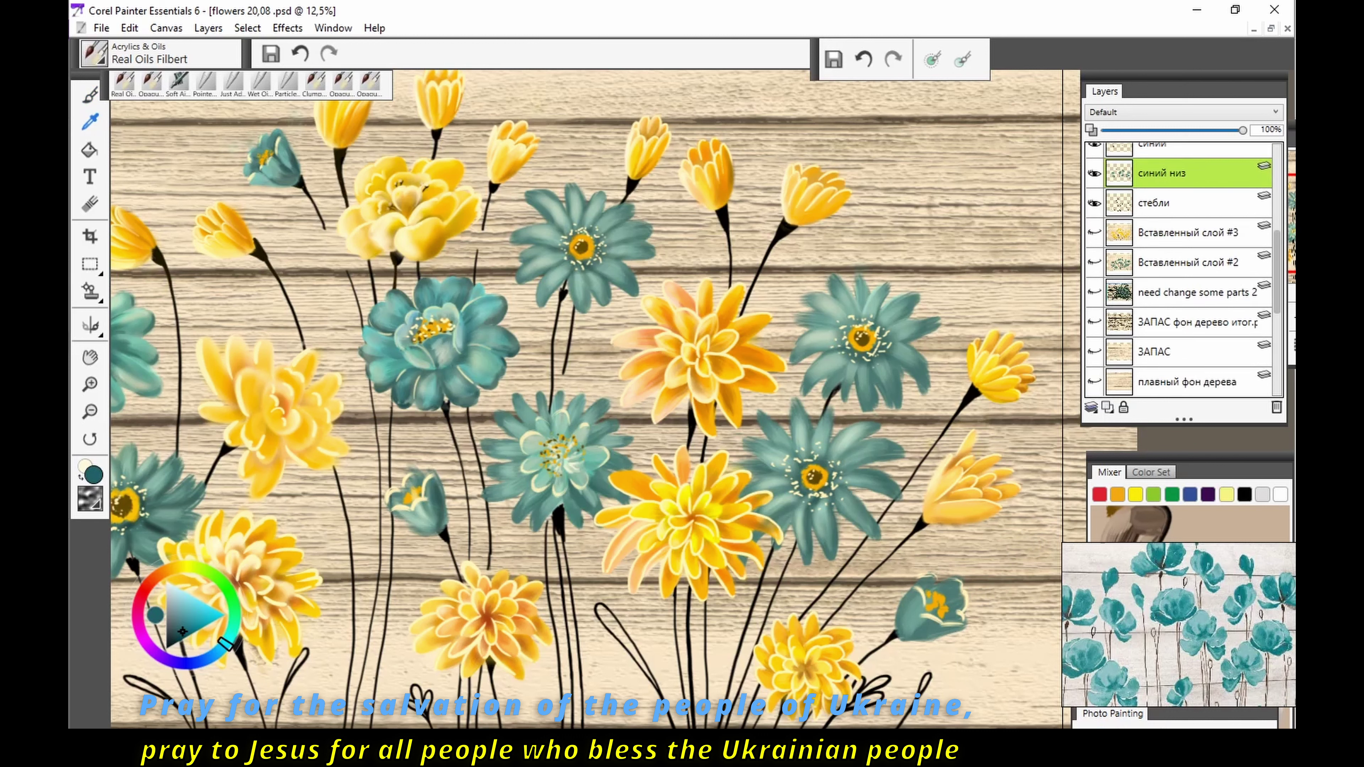
{"action": "key", "text": "b"}
{"action": "left_click", "coordinate": [415, 513], "text": "alt"}
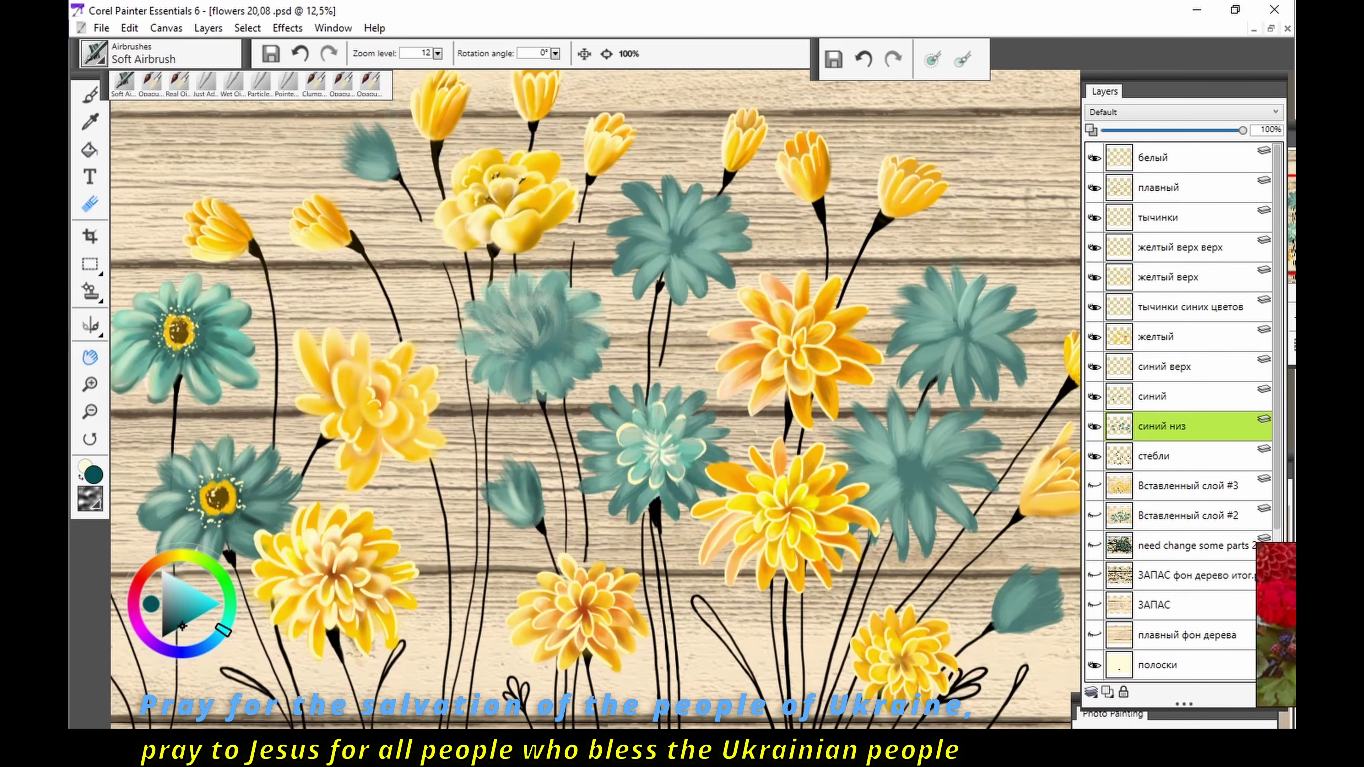
{"action": "left_click", "coordinate": [89, 95]}
{"action": "left_click", "coordinate": [179, 82]}
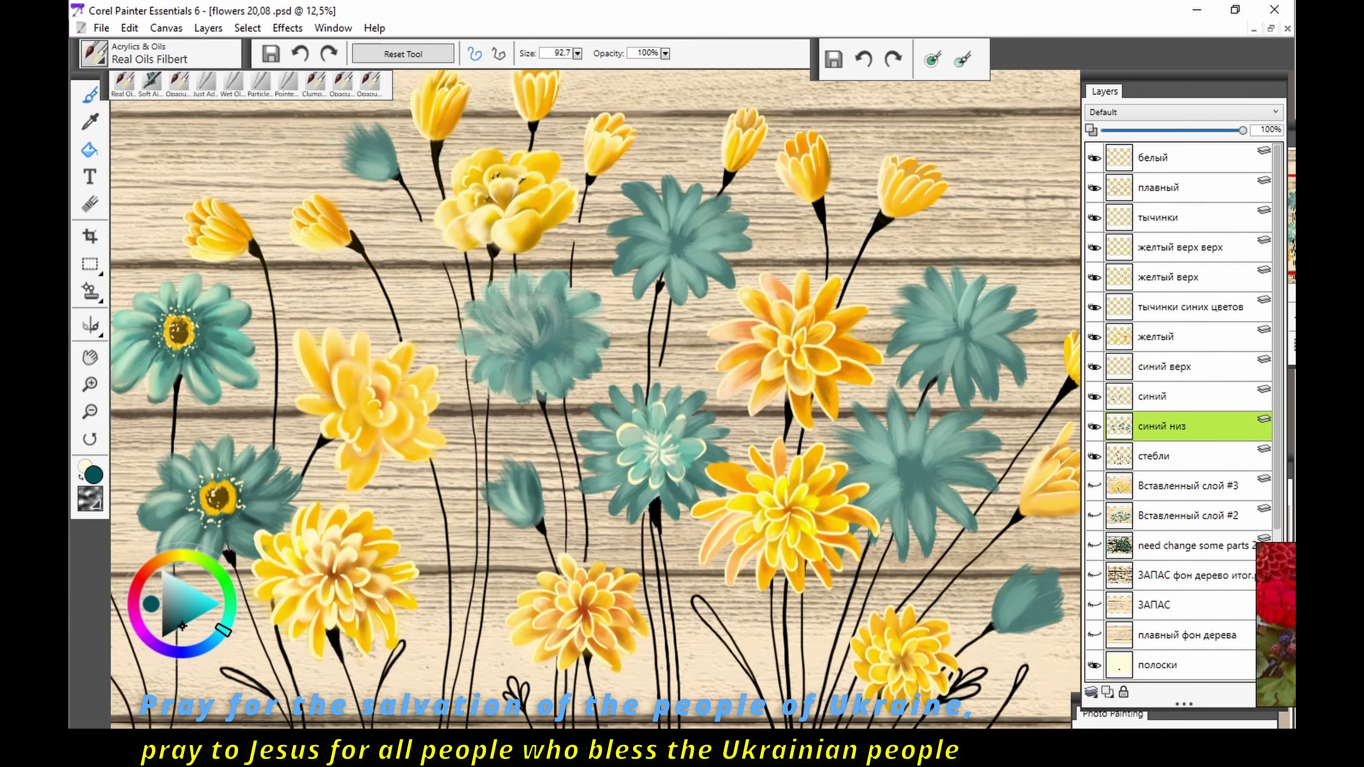
Step: Sample orange and dab centres on the upper, right and lower-right teal flowers on layer желтый
{"action": "key", "text": "d"}
{"action": "left_click", "coordinate": [787, 344], "text": "alt"}
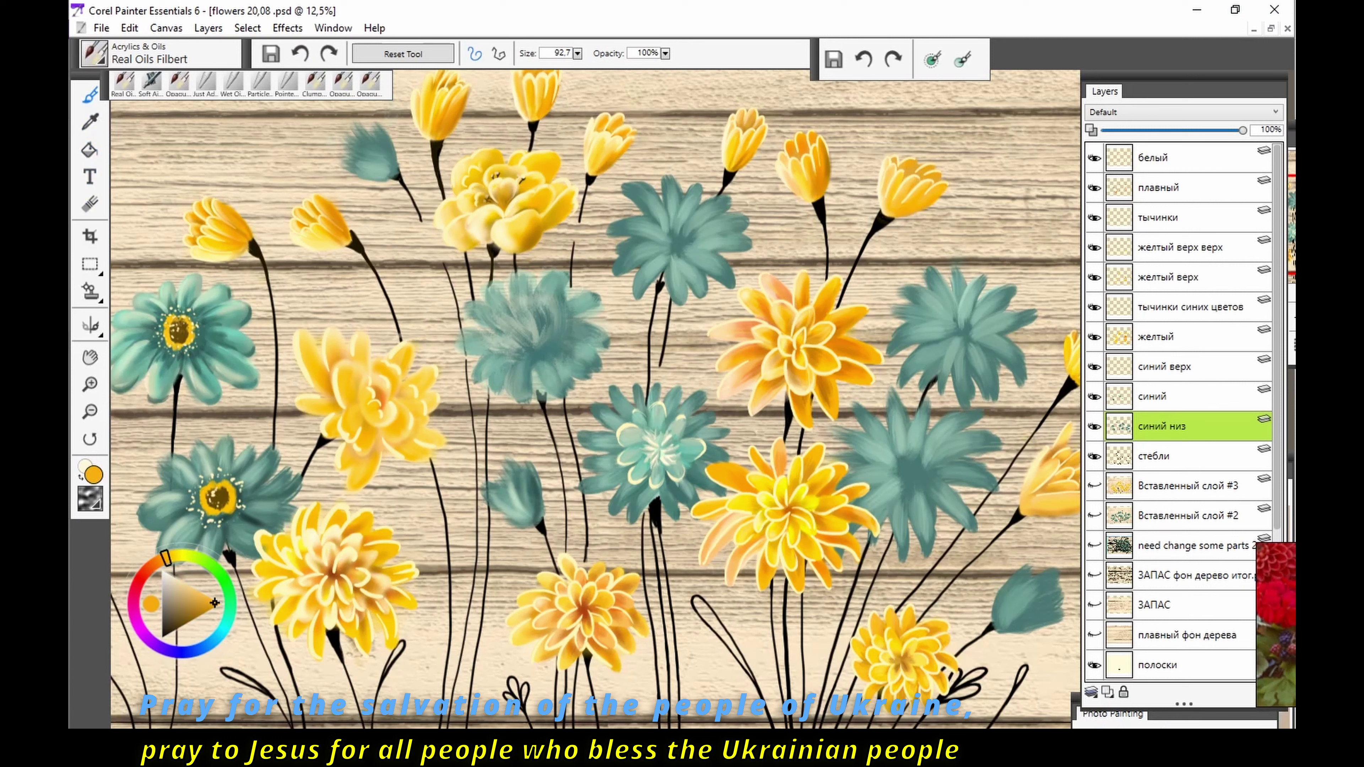
{"action": "left_click", "coordinate": [680, 239]}
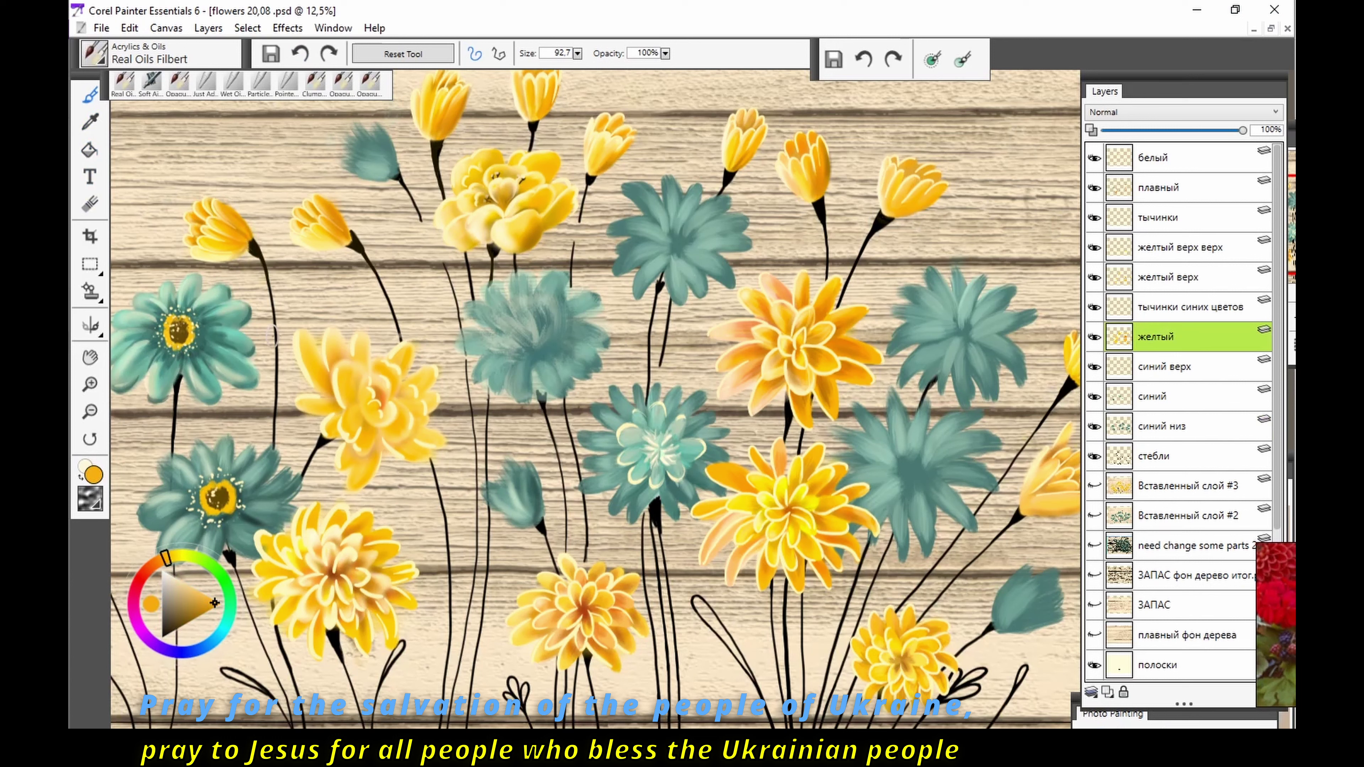
{"action": "left_click", "coordinate": [679, 239], "text": "ctrl"}
{"action": "left_click", "coordinate": [965, 333]}
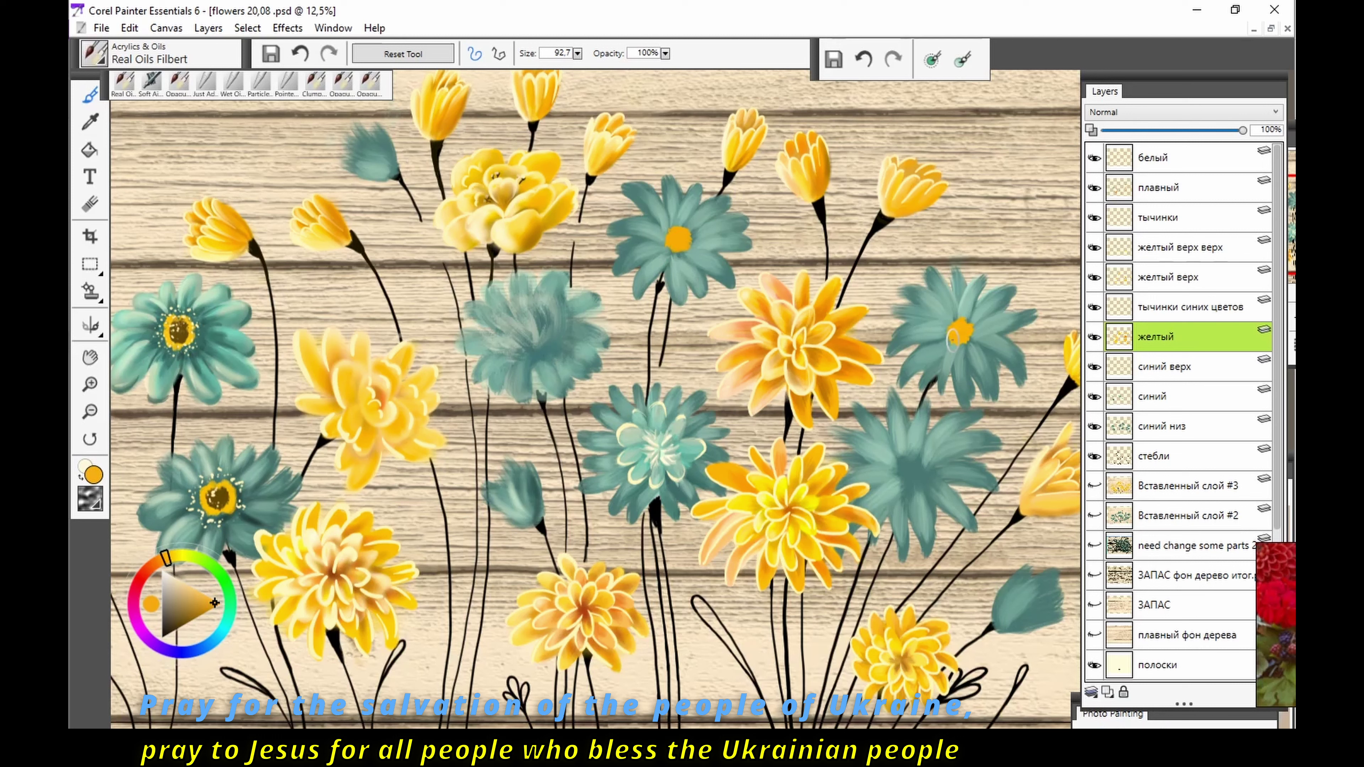
{"action": "left_click", "coordinate": [910, 468]}
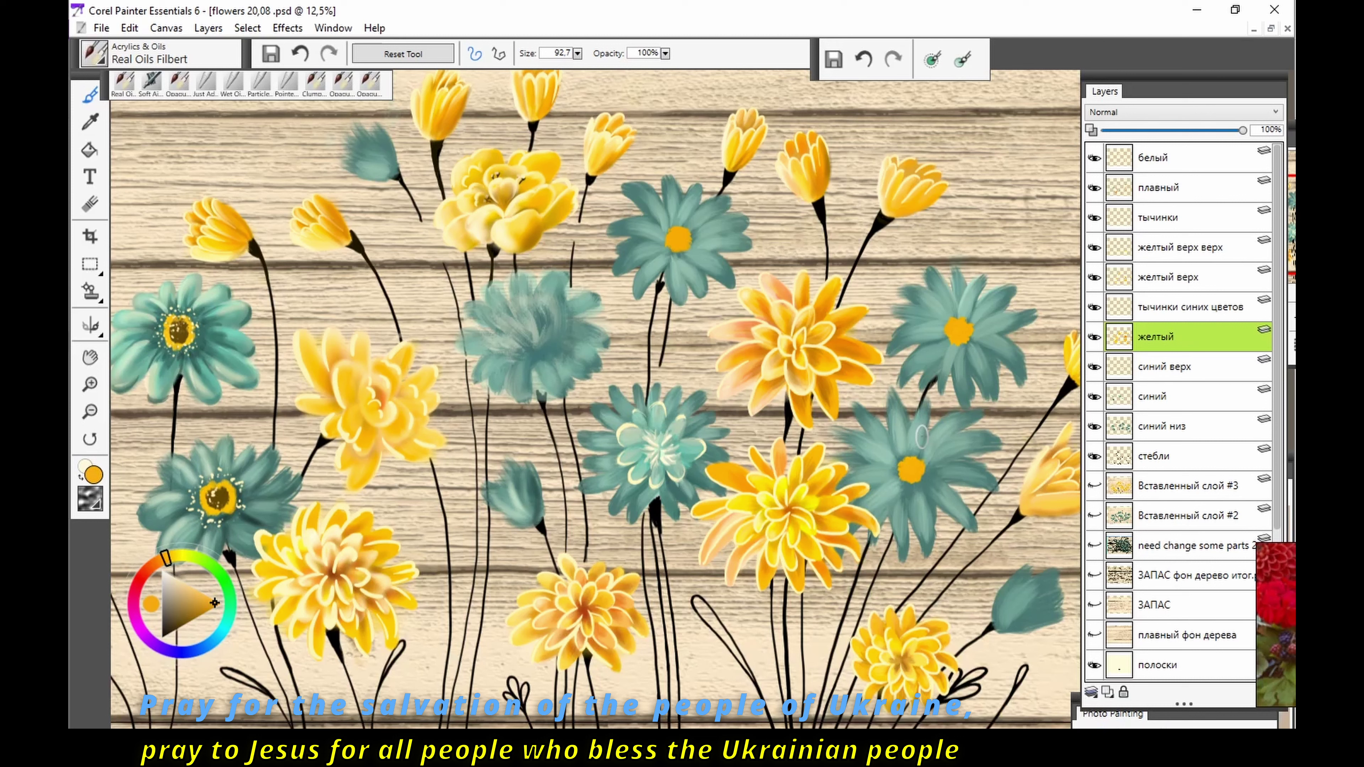
Step: With cream Opaque Acrylic on layer белый, dot four stamens around the flower centre
{"action": "left_click", "coordinate": [921, 438], "text": "ctrl"}
{"action": "left_click", "coordinate": [171, 85]}
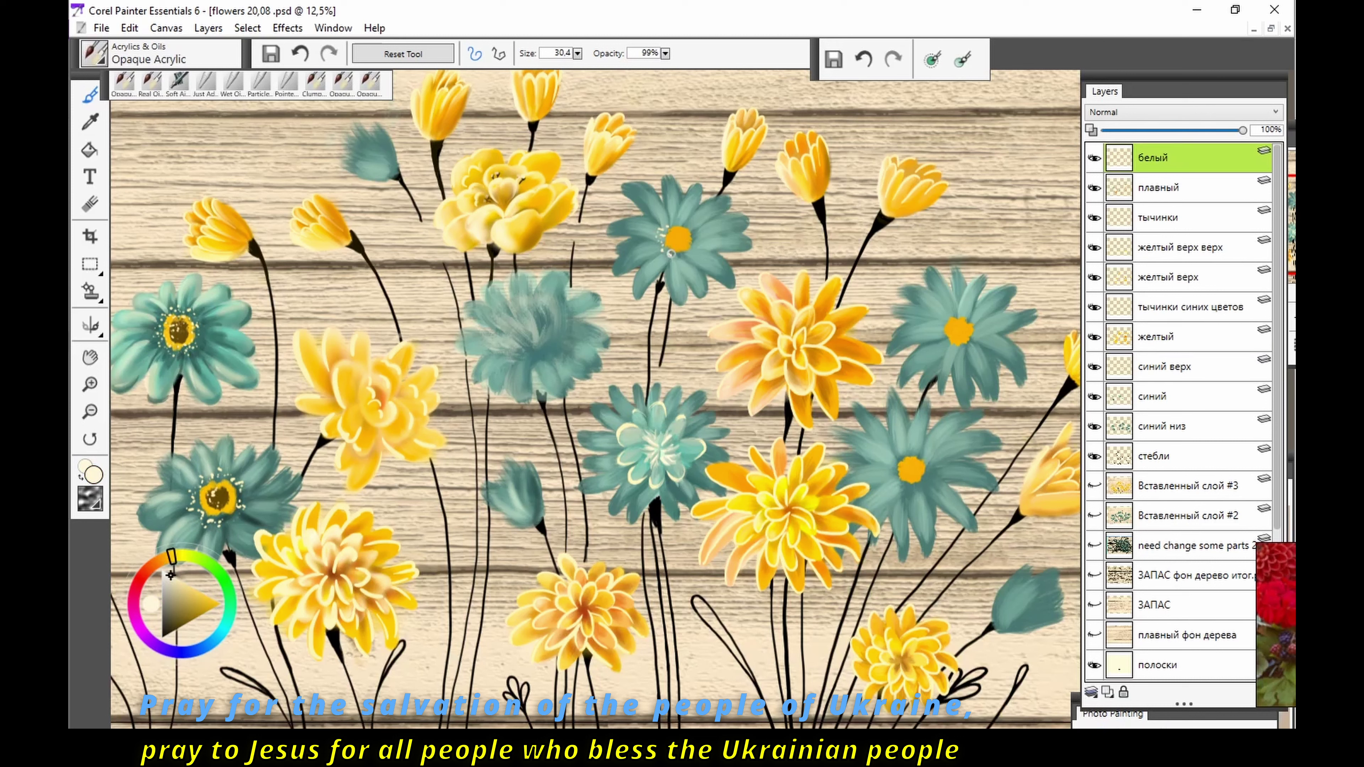
{"action": "left_click", "coordinate": [675, 255]}
{"action": "left_click", "coordinate": [680, 259]}
{"action": "left_click", "coordinate": [685, 255]}
{"action": "left_click", "coordinate": [694, 248]}
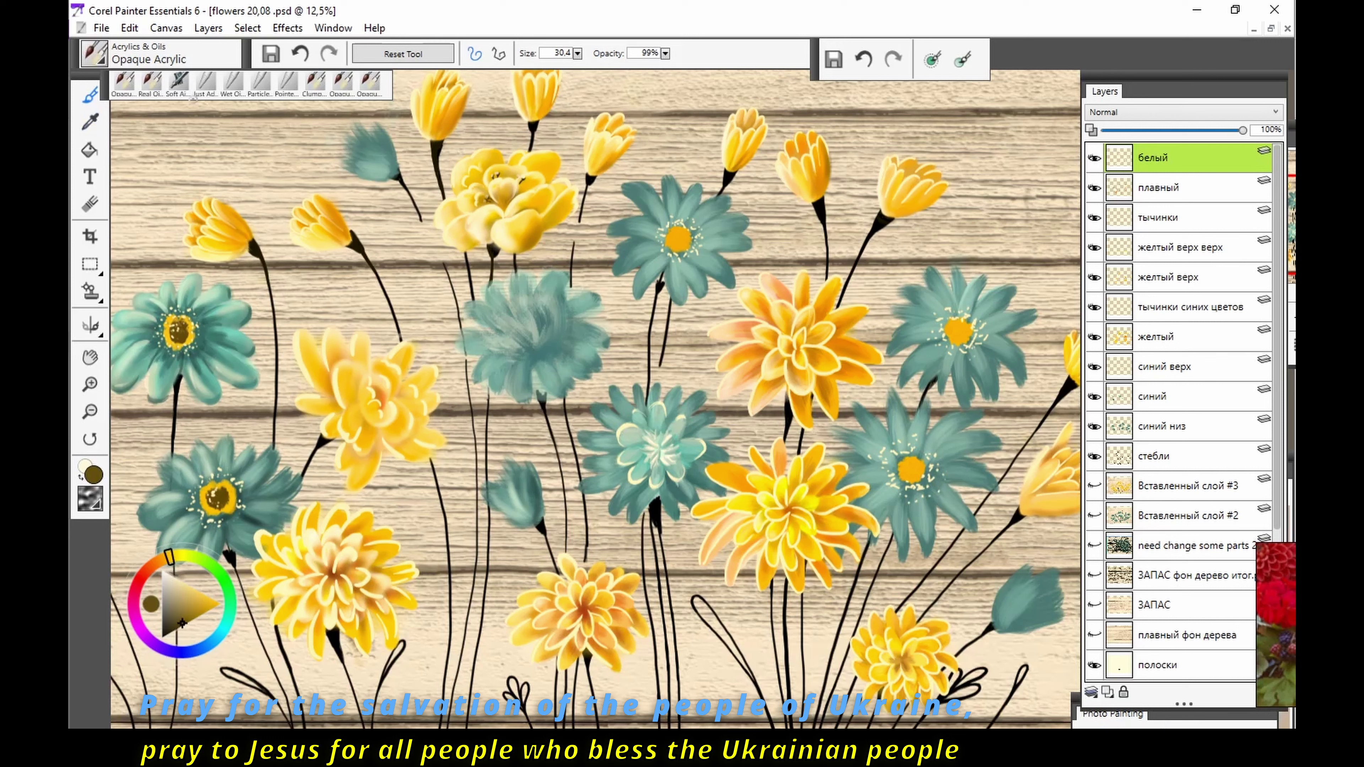
Step: Paint dark brown middles into the orange centres of three teal flowers
{"action": "left_click_drag", "start_coordinate": [677, 238], "coordinate": [678, 243]}
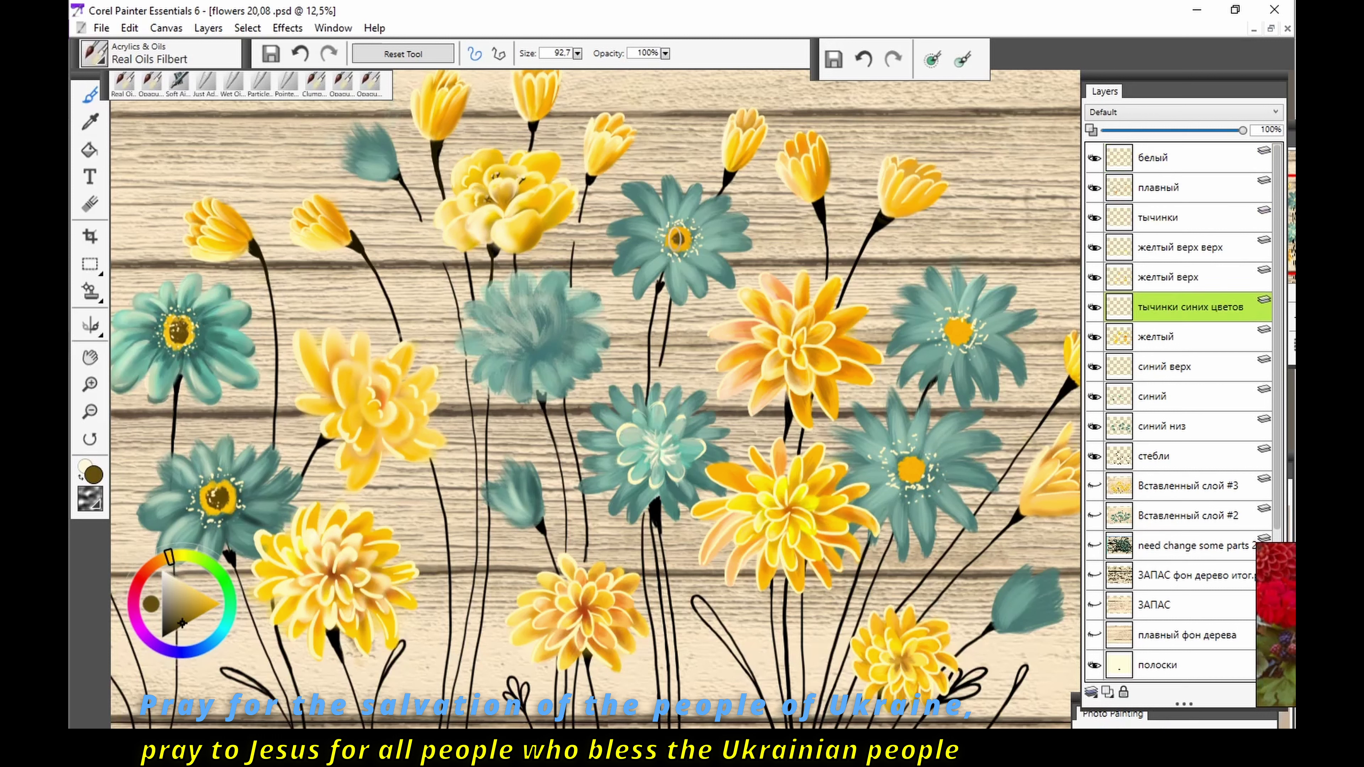
{"action": "left_click", "coordinate": [959, 329]}
{"action": "key", "text": "ctrl+z"}
{"action": "left_click", "coordinate": [913, 470]}
Step: On layer плавный, softly airbrush around a flower centre, enlarge the brush and lighten the teal
{"action": "left_click", "coordinate": [1159, 187]}
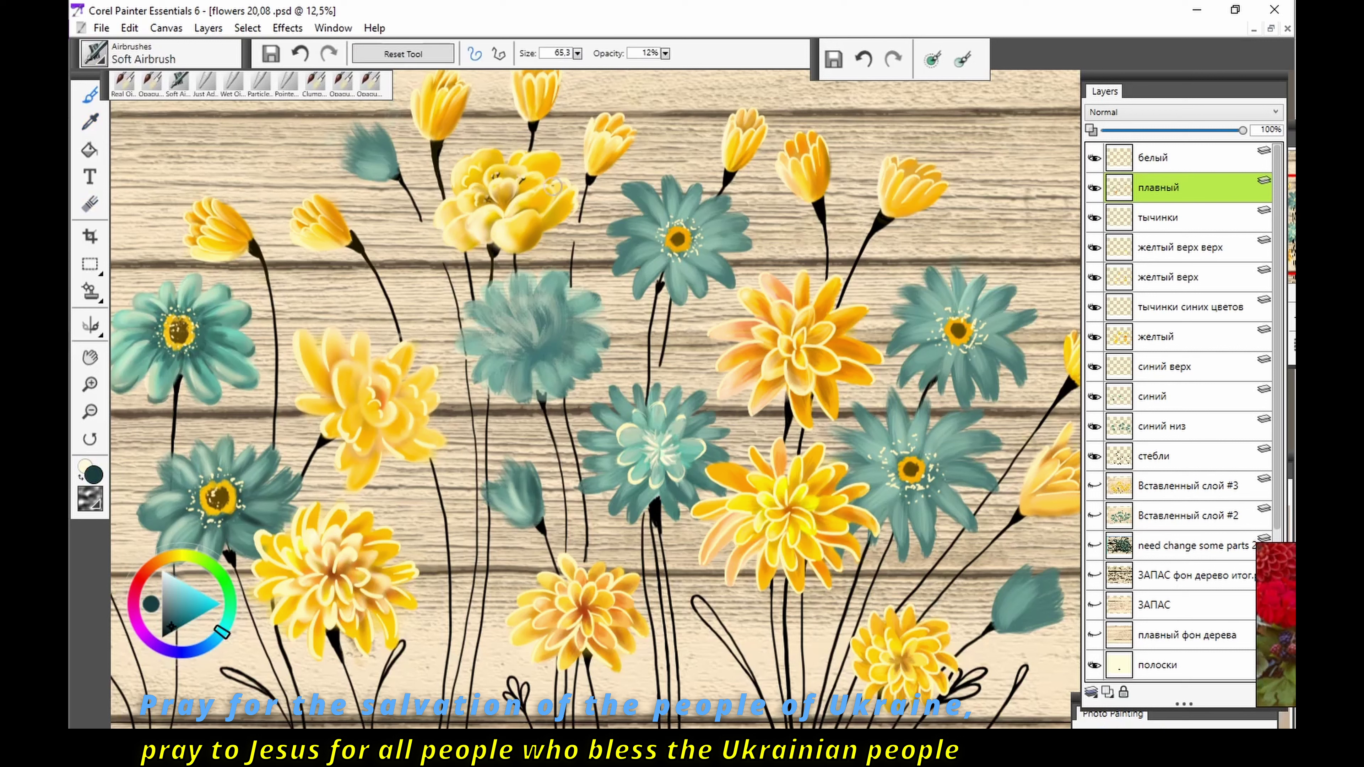
{"action": "mouse_move", "coordinate": [666, 239]}
{"action": "left_mouse_down"}
{"action": "mouse_move", "coordinate": [652, 253]}
{"action": "mouse_move", "coordinate": [676, 241]}
{"action": "mouse_move", "coordinate": [652, 215]}
{"action": "mouse_move", "coordinate": [674, 239]}
{"action": "left_mouse_up"}
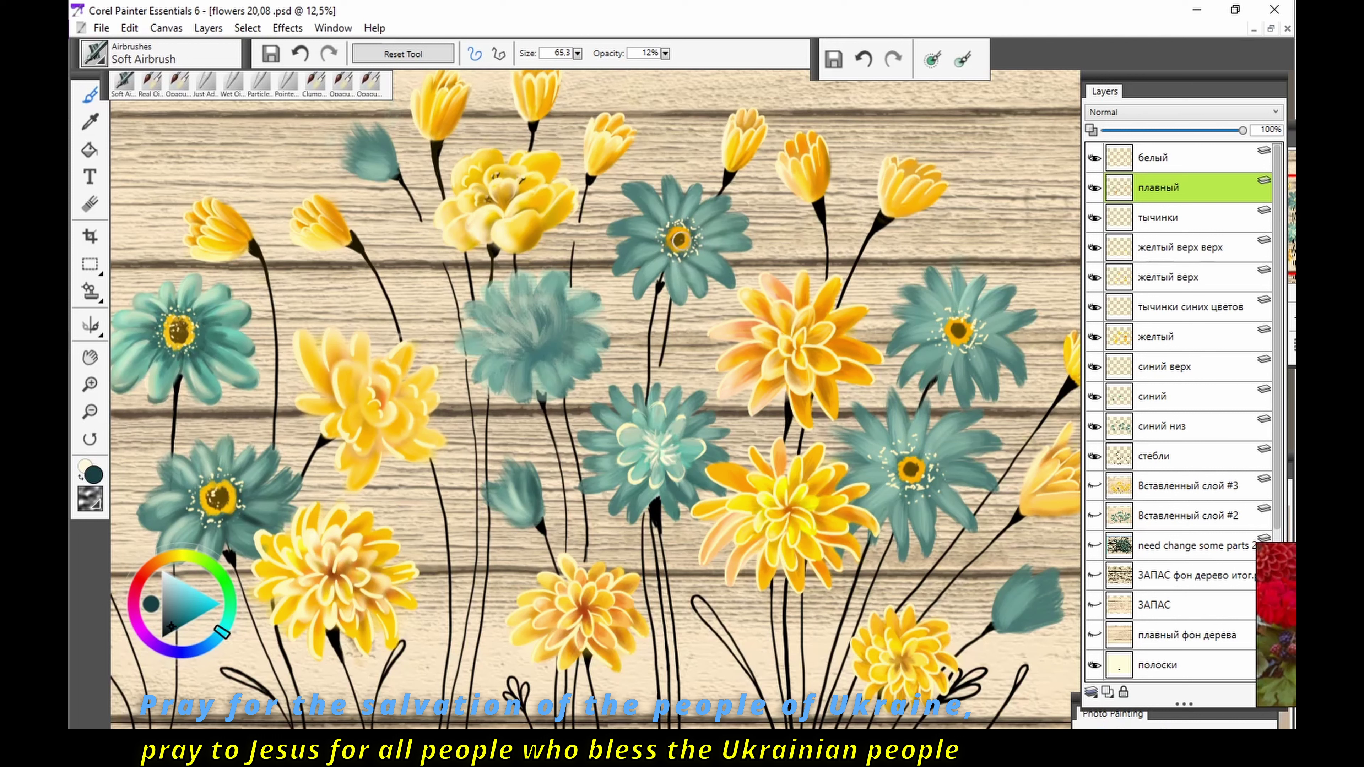
{"action": "key", "text": "bracketright"}
{"action": "key", "text": "bracketright"}
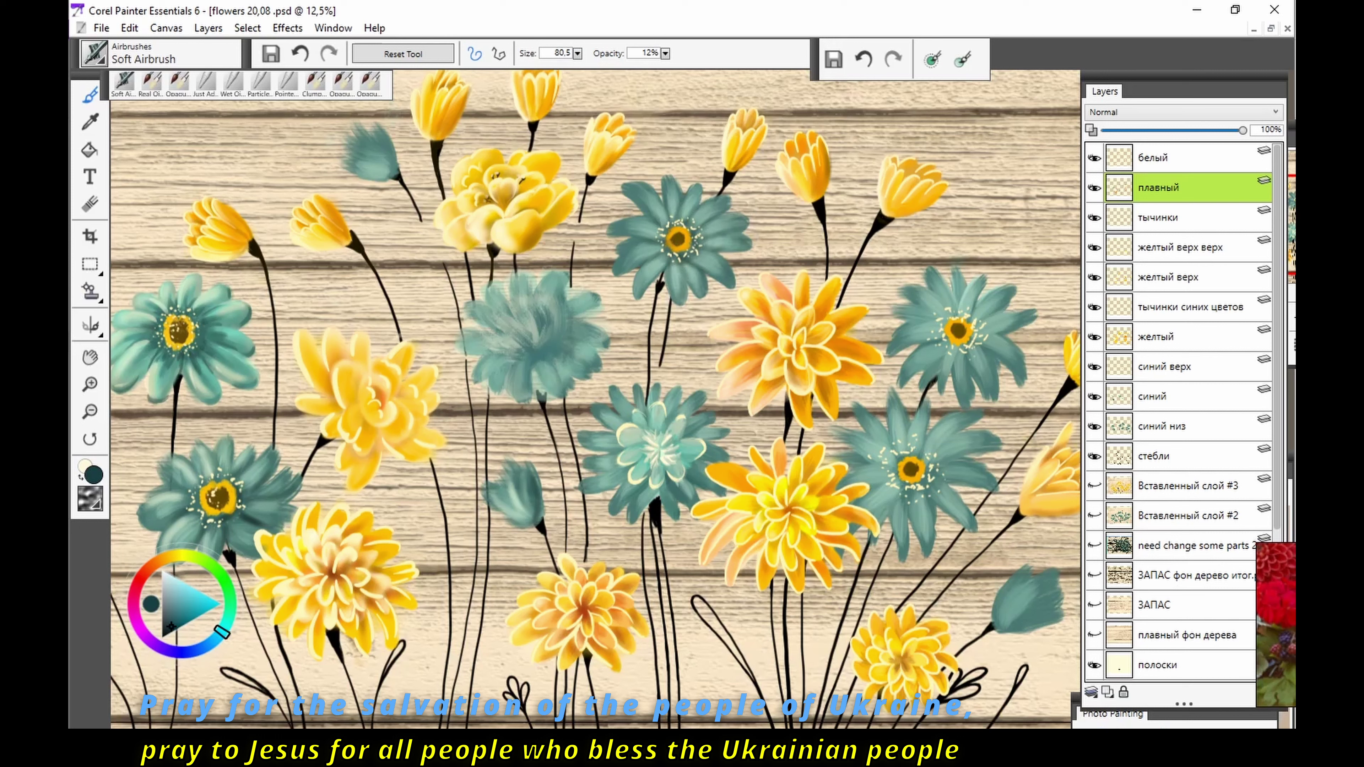
{"action": "left_click", "coordinate": [174, 588]}
{"action": "left_click_drag", "start_coordinate": [174, 588], "coordinate": [171, 583]}
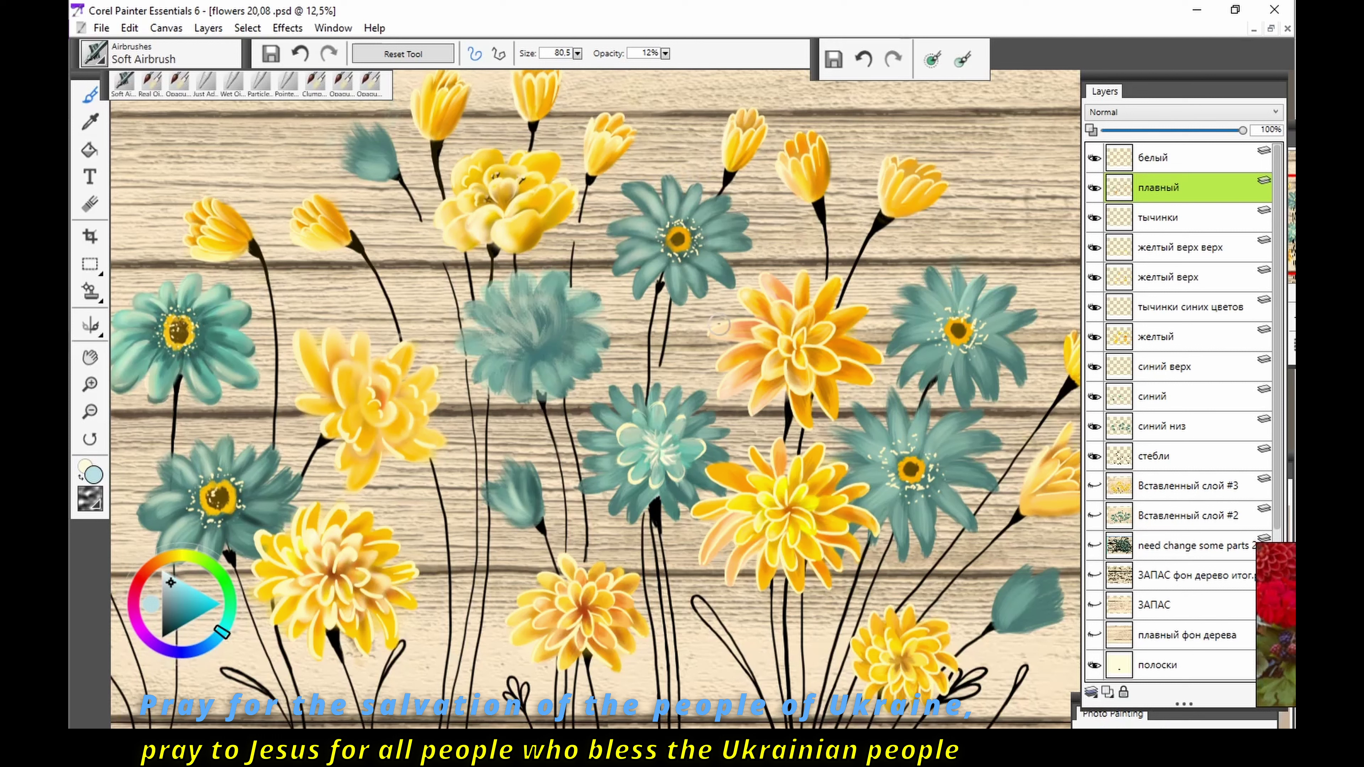
{"action": "key", "text": "n"}
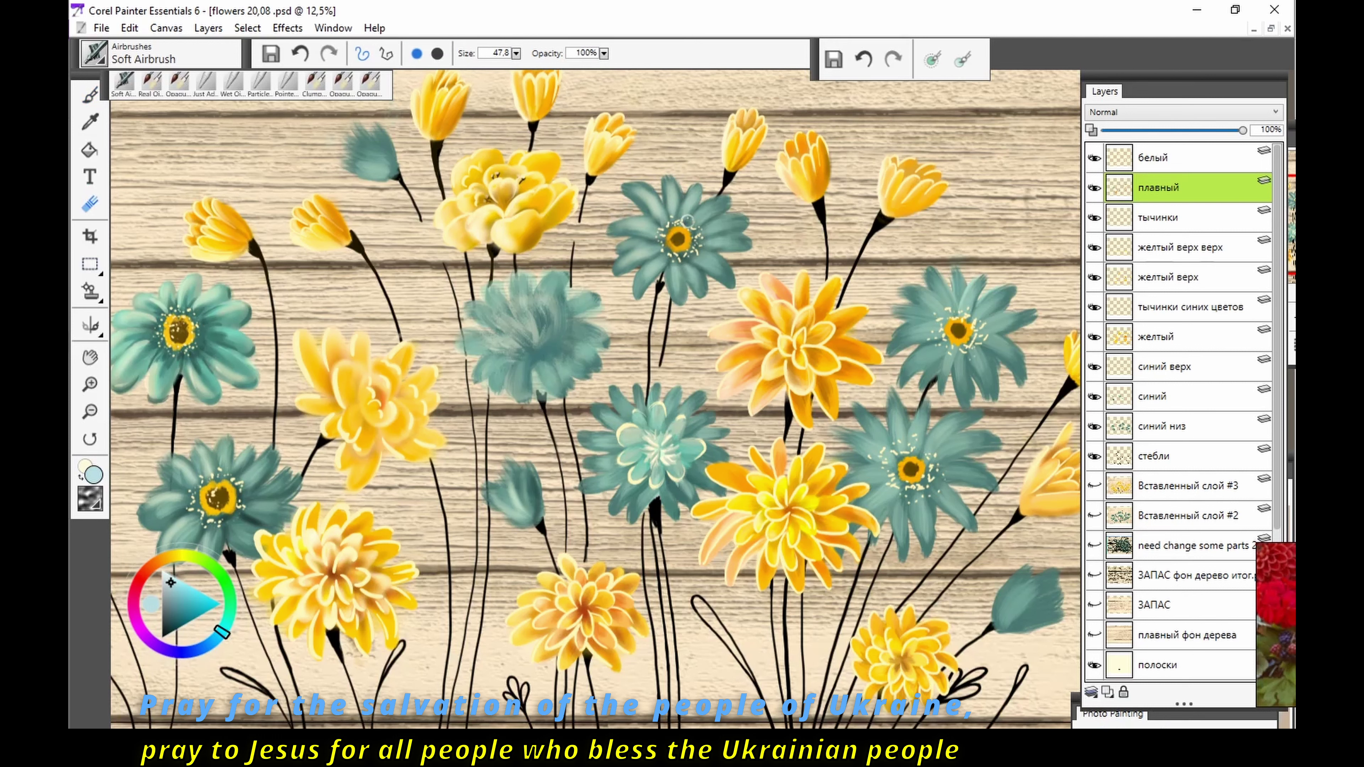
Step: Set the Soft Airbrush to size 140.9 and shade sampled dark teal around the upper and lower flower centres
{"action": "key", "text": "ctrl+plus"}
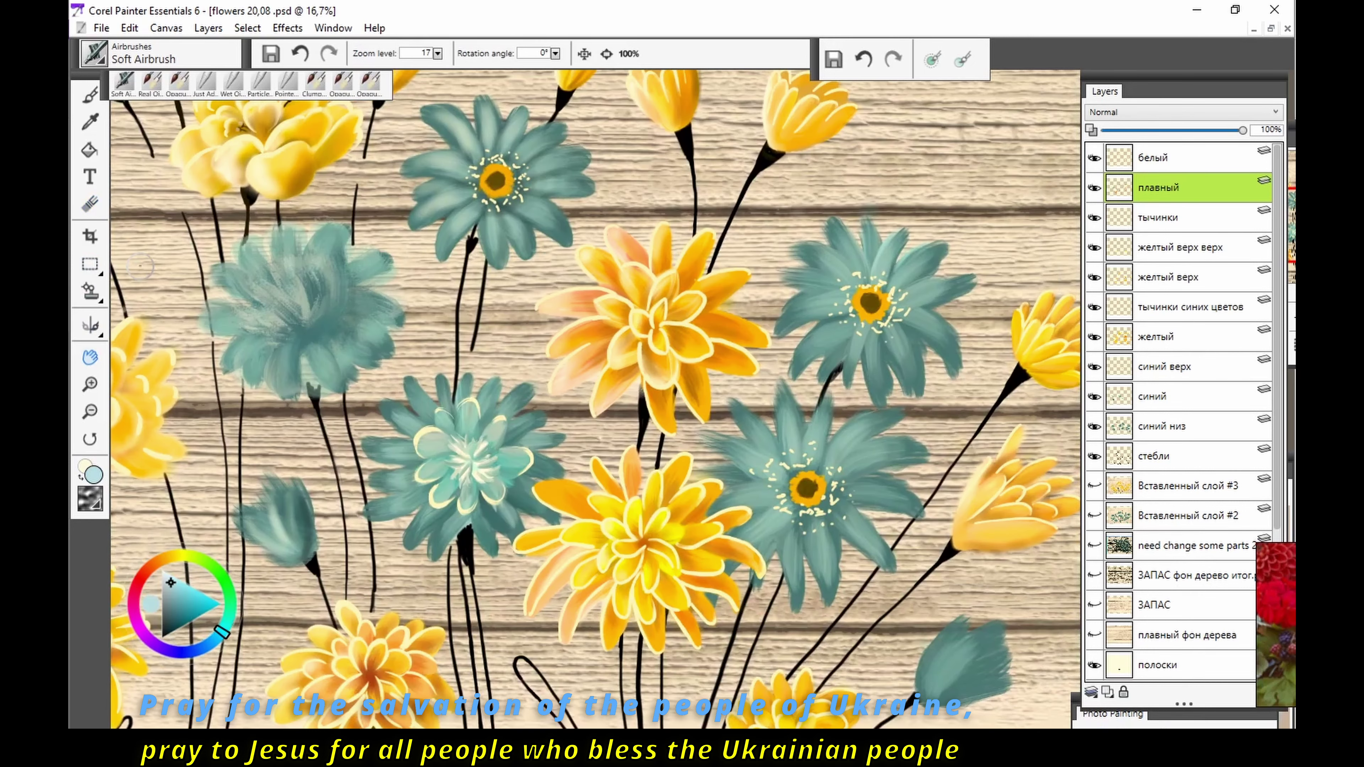
{"action": "key", "text": "b"}
{"action": "left_click_drag", "start_coordinate": [812, 311], "coordinate": [838, 292]}
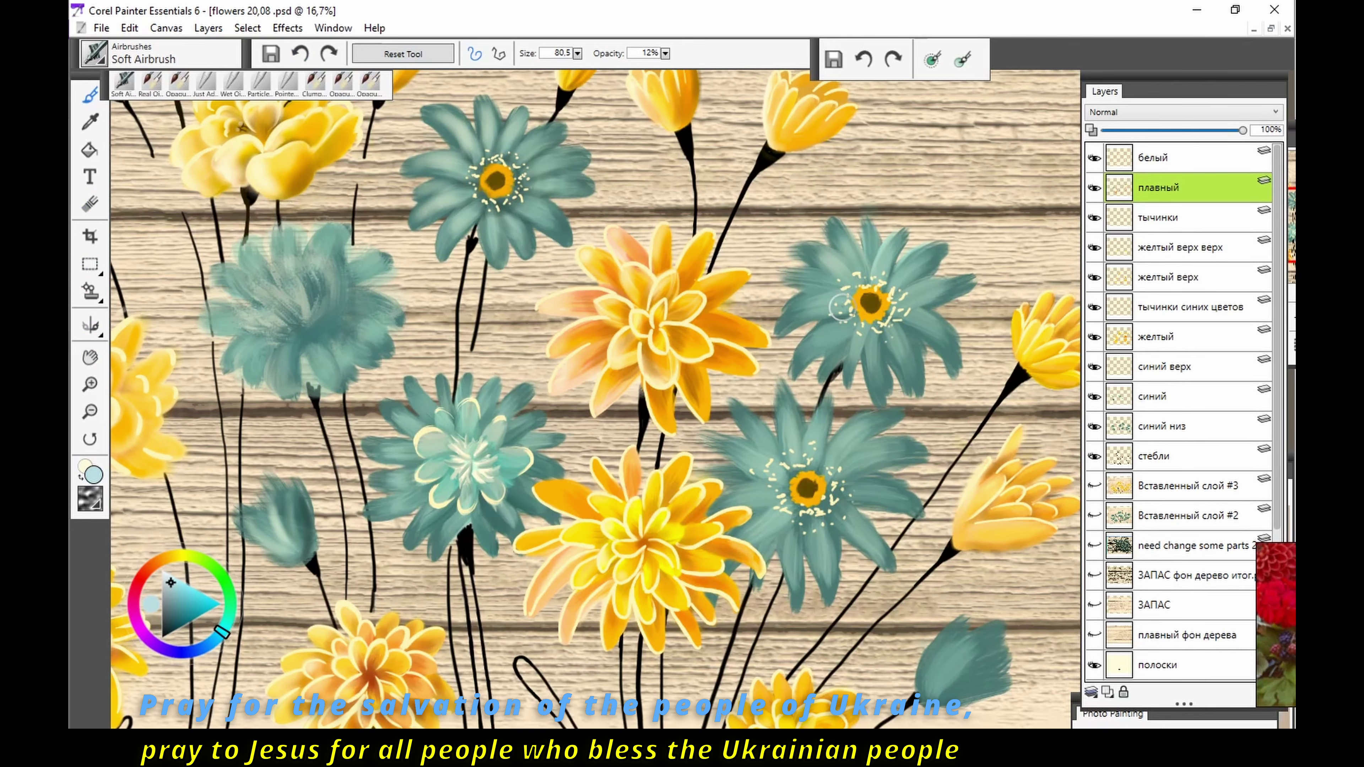
{"action": "type", "text": "140,9"}
{"action": "key", "text": "Return"}
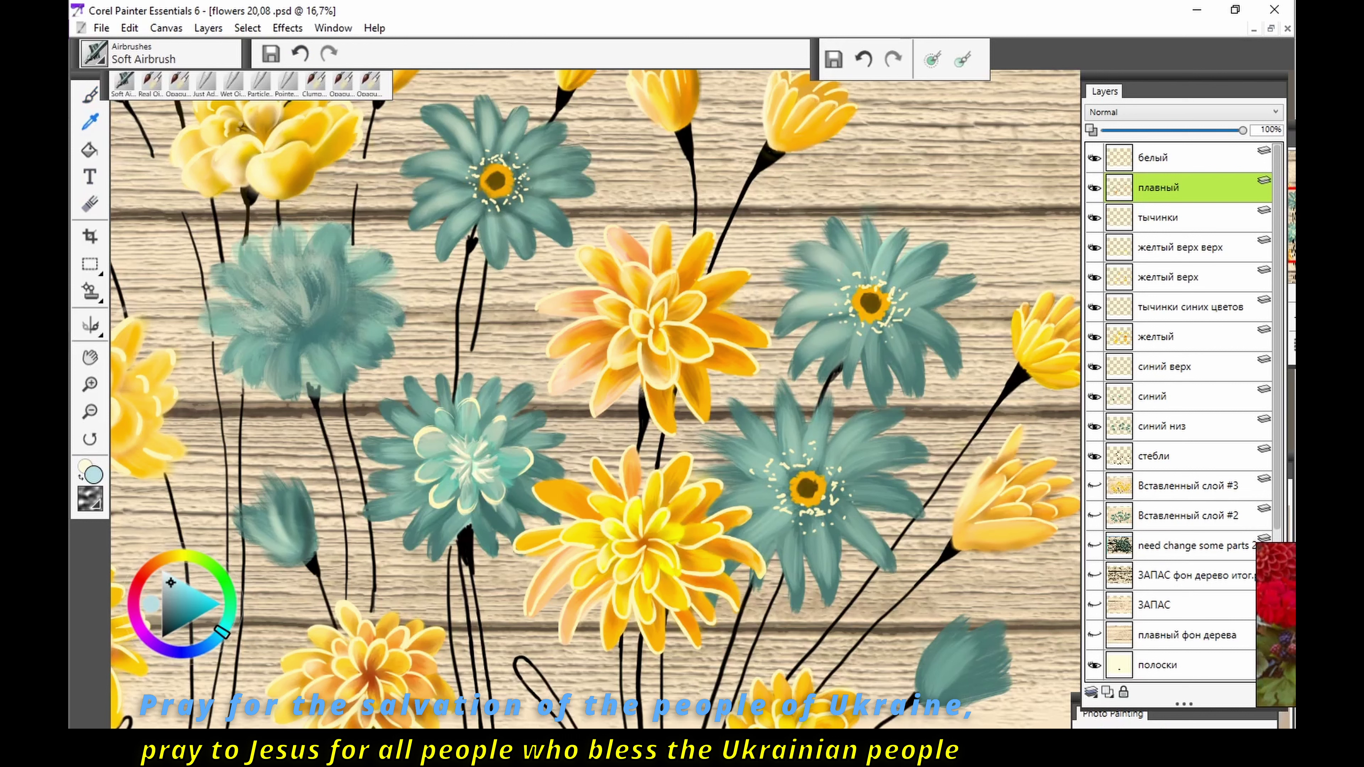
{"action": "left_click", "coordinate": [908, 352], "text": "alt"}
{"action": "left_click_drag", "start_coordinate": [937, 333], "coordinate": [921, 298]}
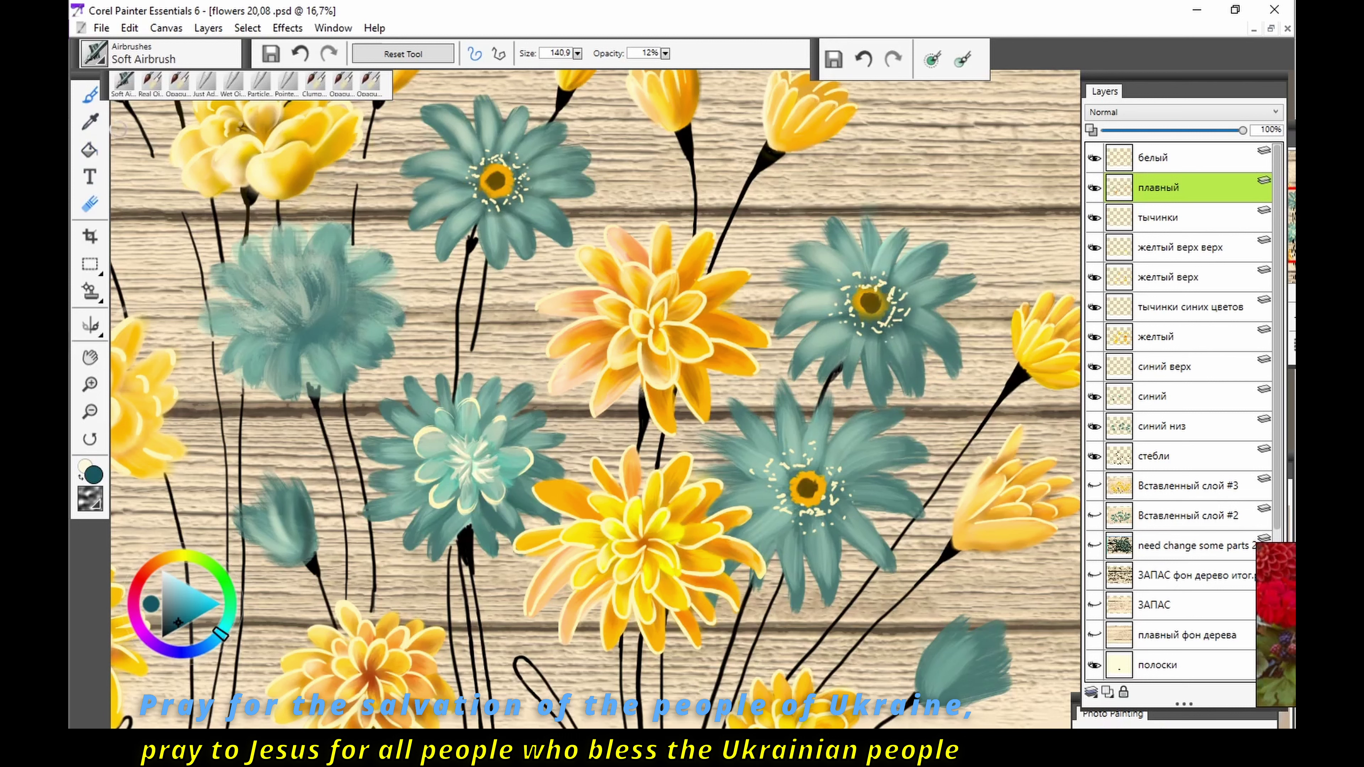
{"action": "key", "text": "n"}
{"action": "key", "text": "b"}
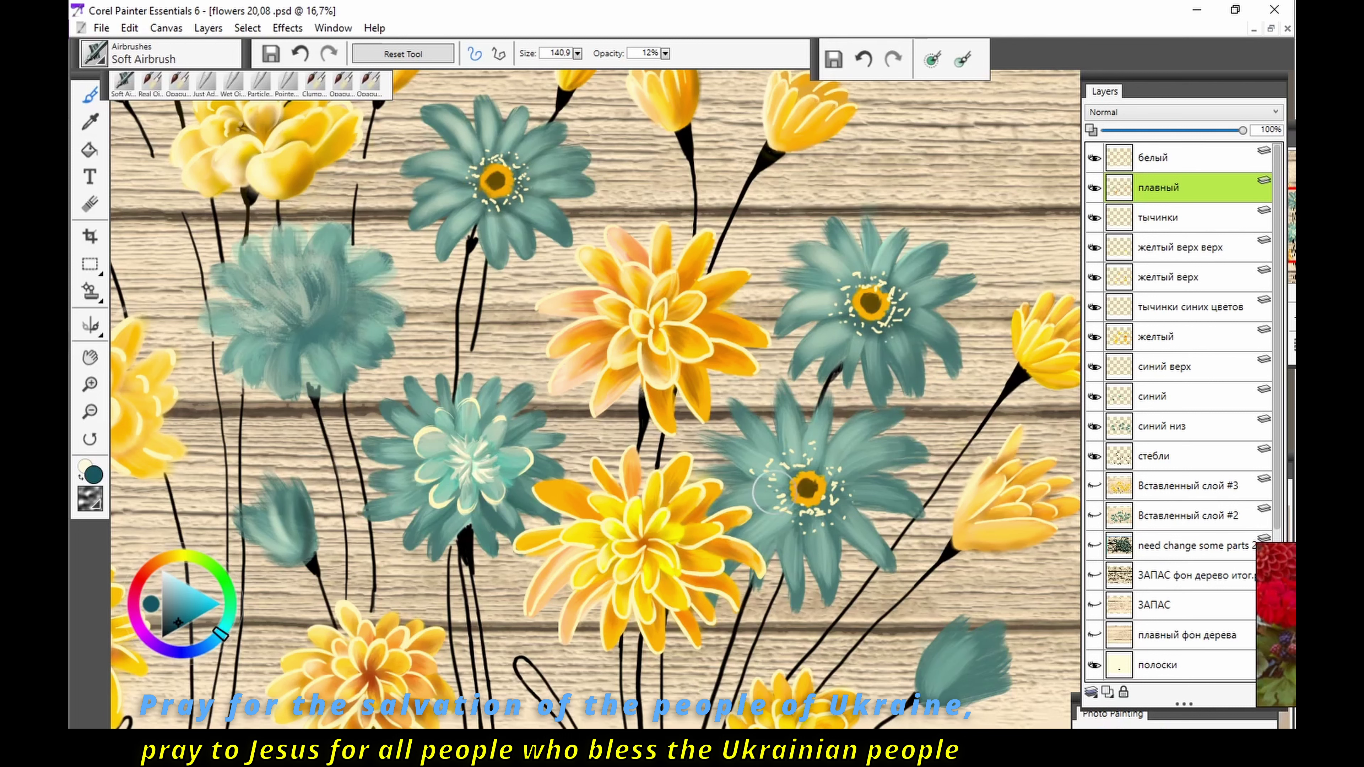
{"action": "left_click_drag", "start_coordinate": [806, 500], "coordinate": [803, 479]}
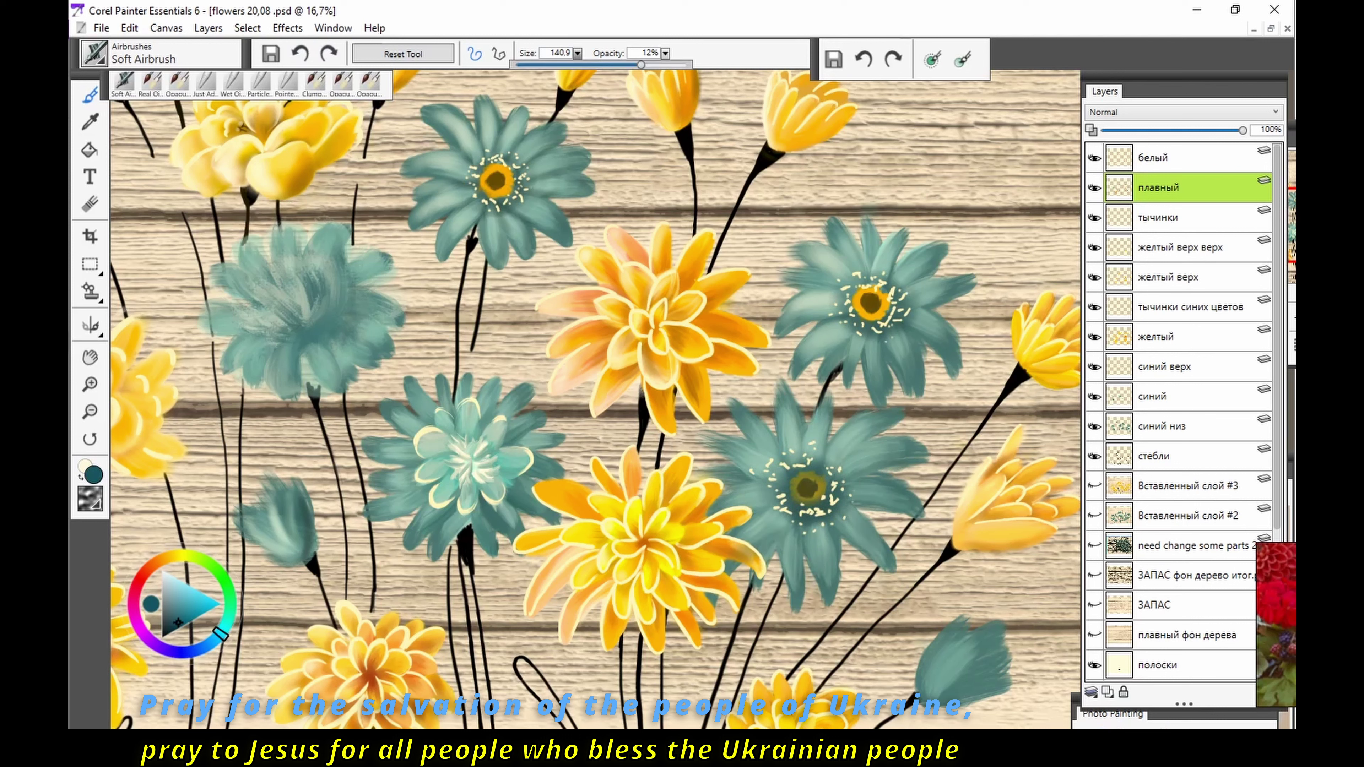
{"action": "key", "text": "bracketleft"}
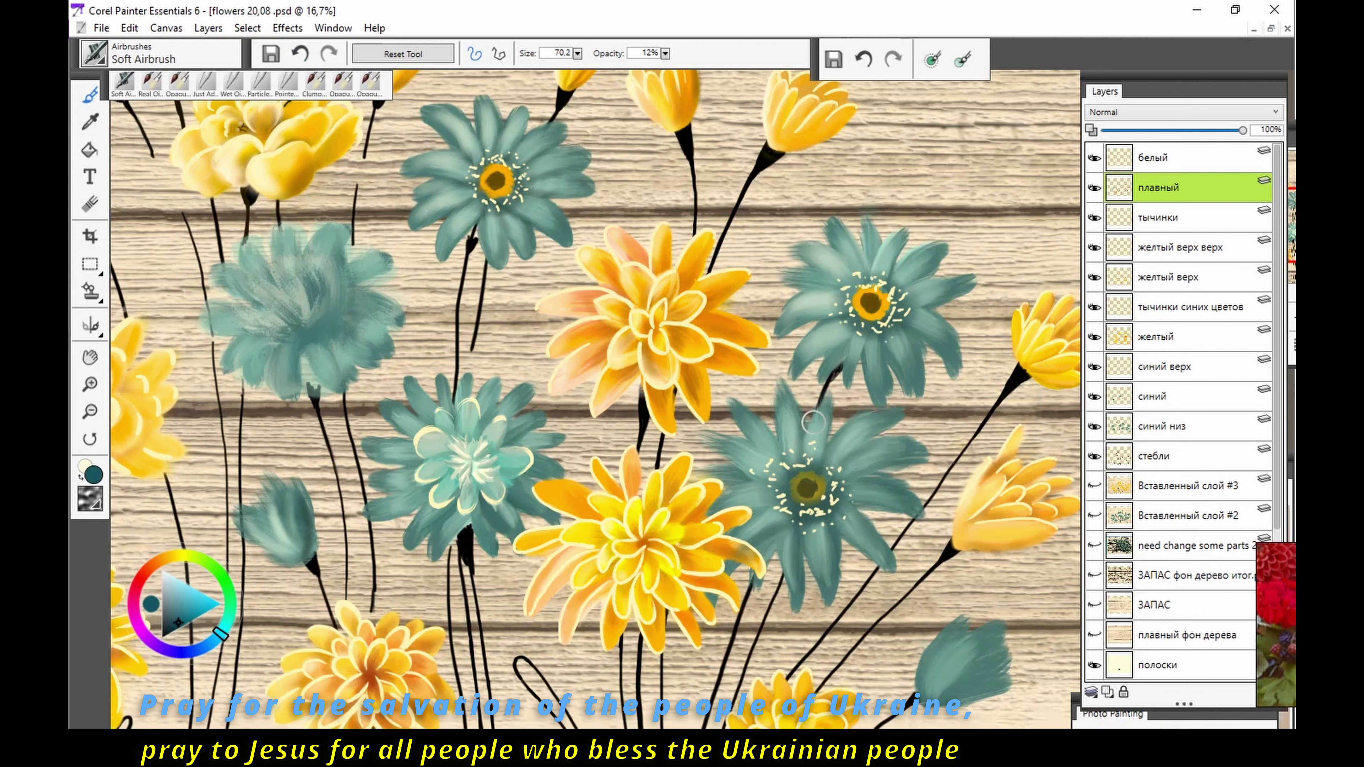
Step: Zoom into the lower teal flower and airbrush light cyan along a petal's lower edge on layer синий низ
{"action": "left_click", "coordinate": [692, 413], "text": "alt"}
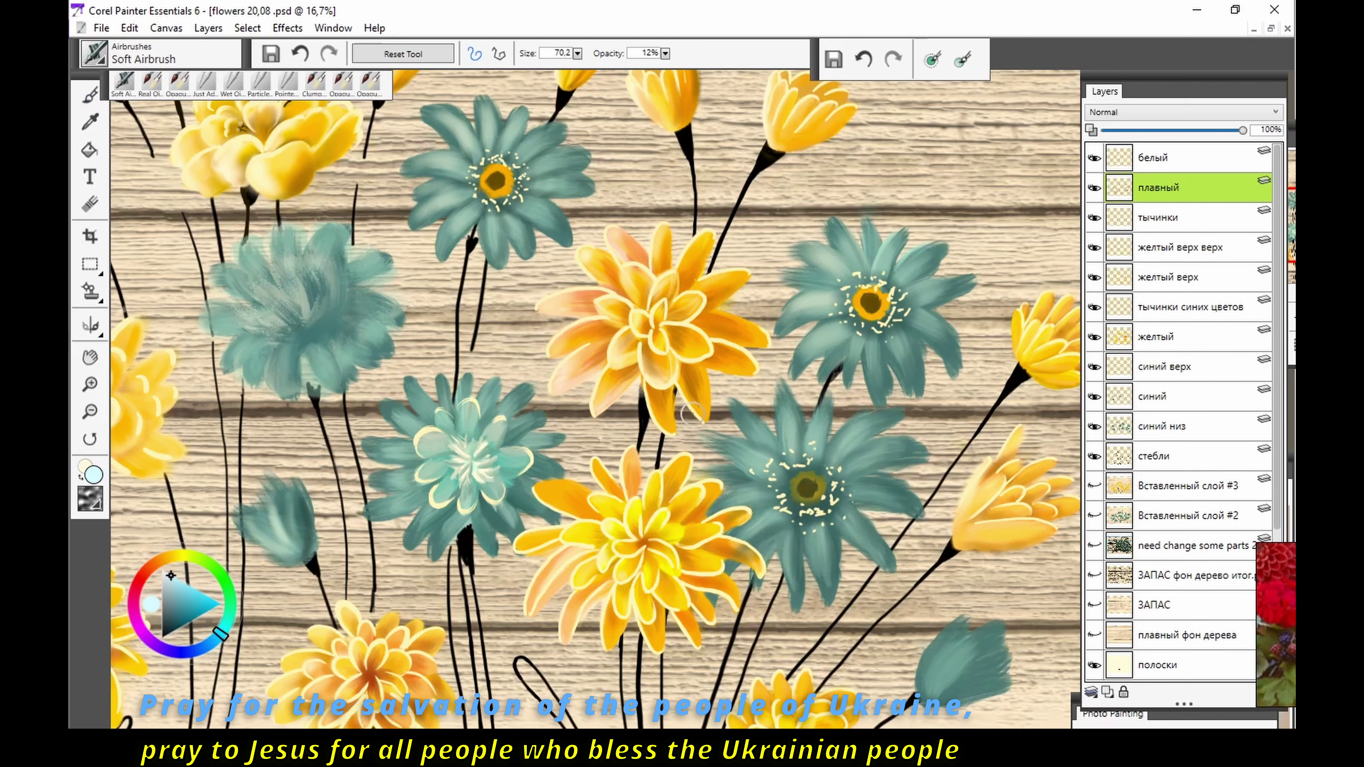
{"action": "left_click_drag", "start_coordinate": [755, 459], "coordinate": [798, 596]}
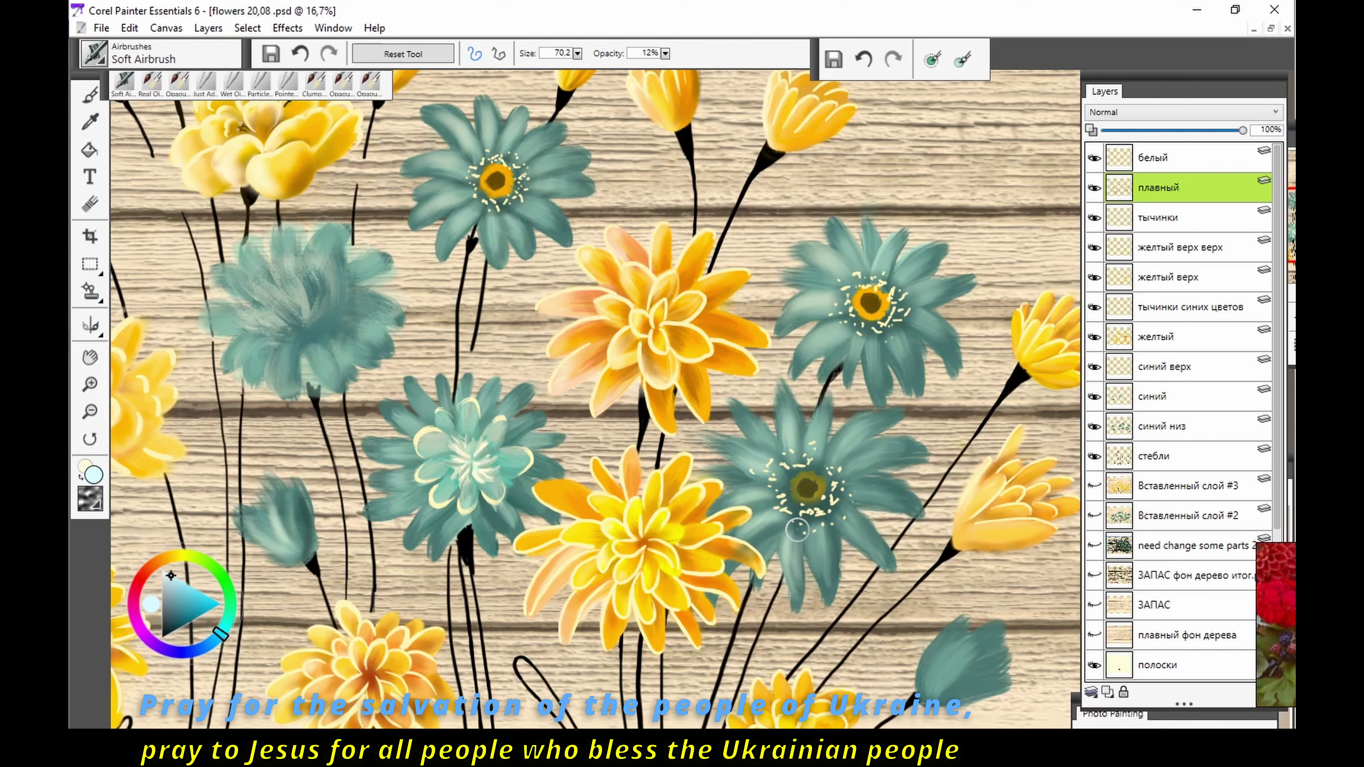
{"action": "key", "text": "ctrl+z"}
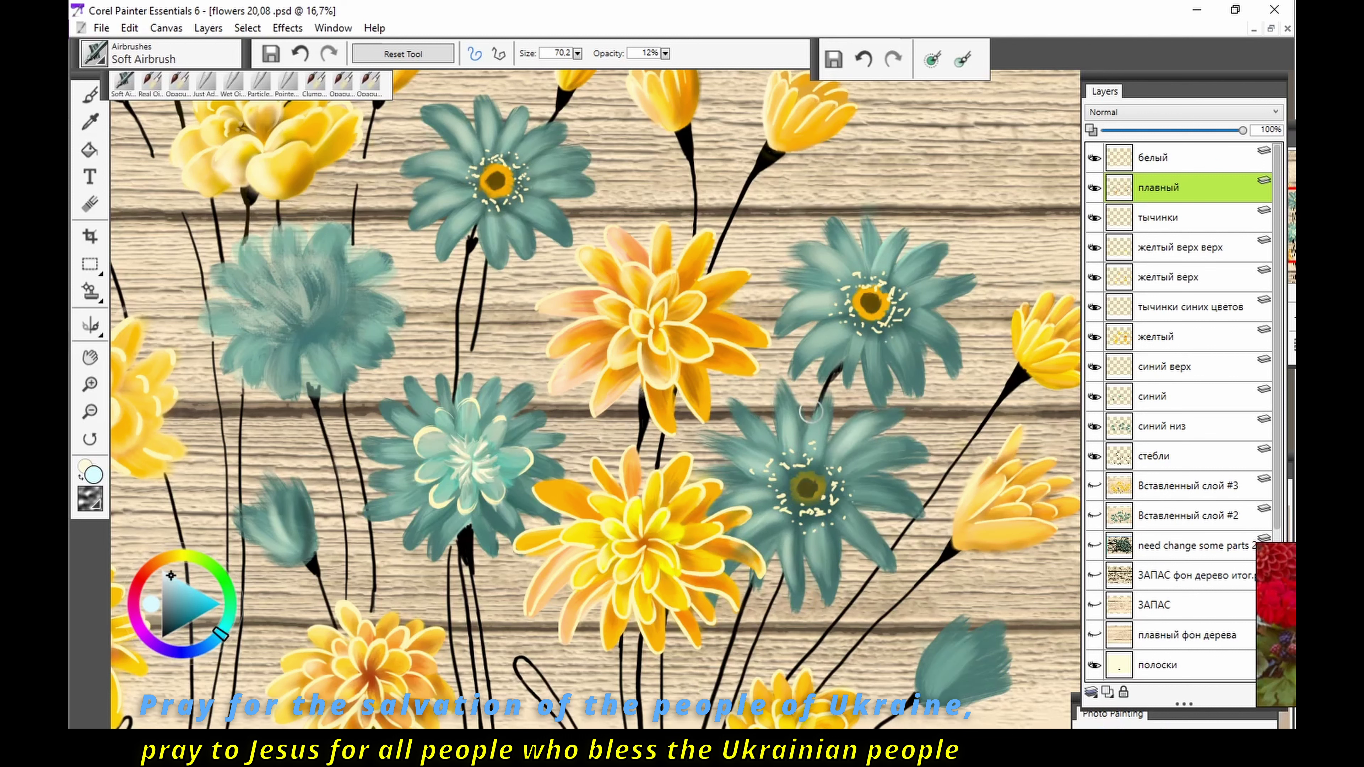
{"action": "key", "text": "n"}
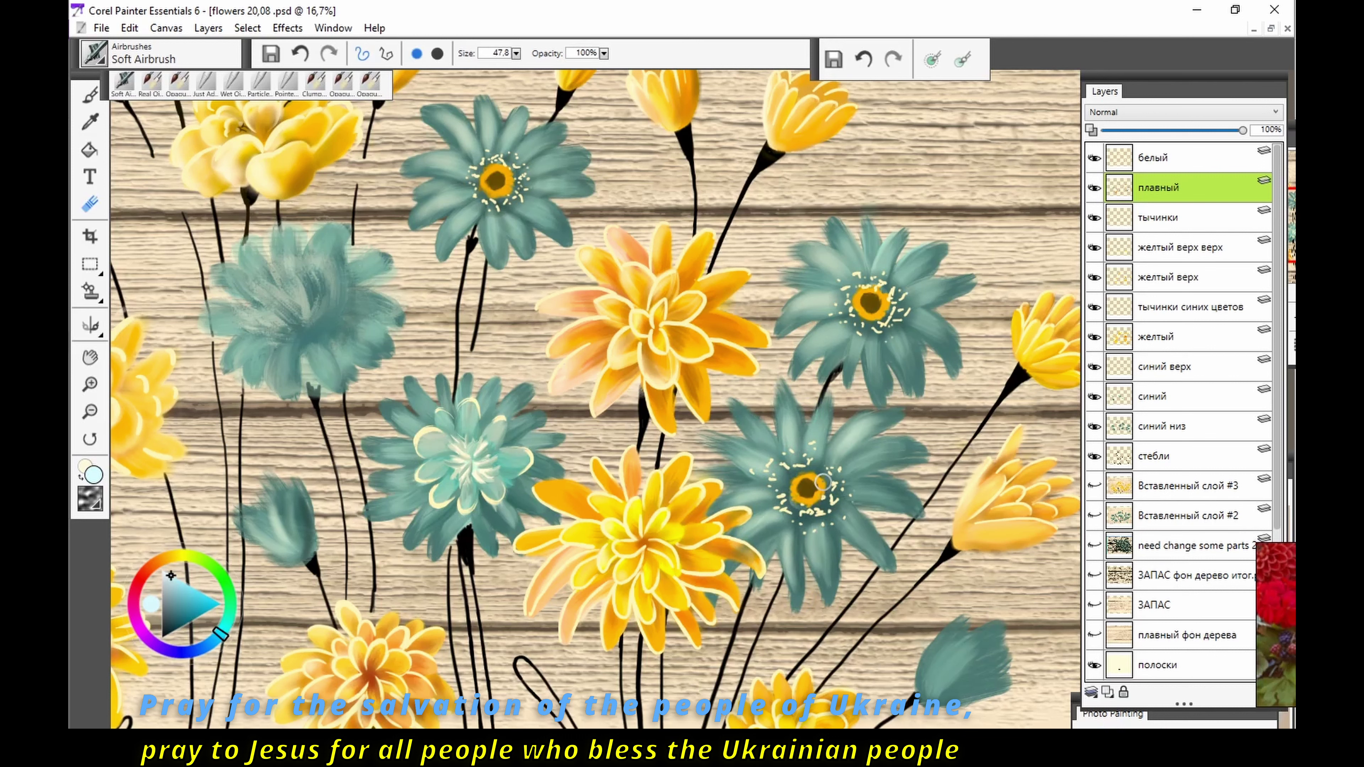
{"action": "key", "text": "b"}
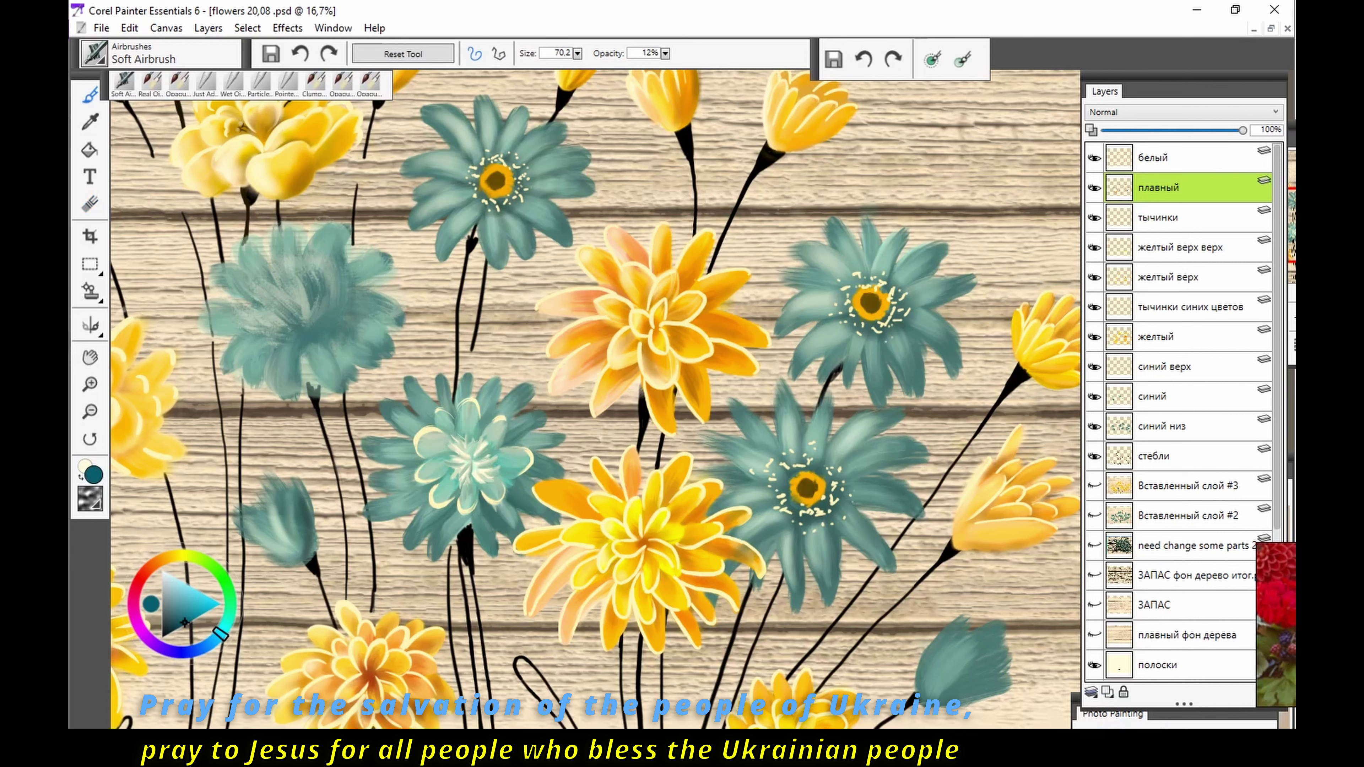
{"action": "left_click", "coordinate": [830, 529], "text": "alt"}
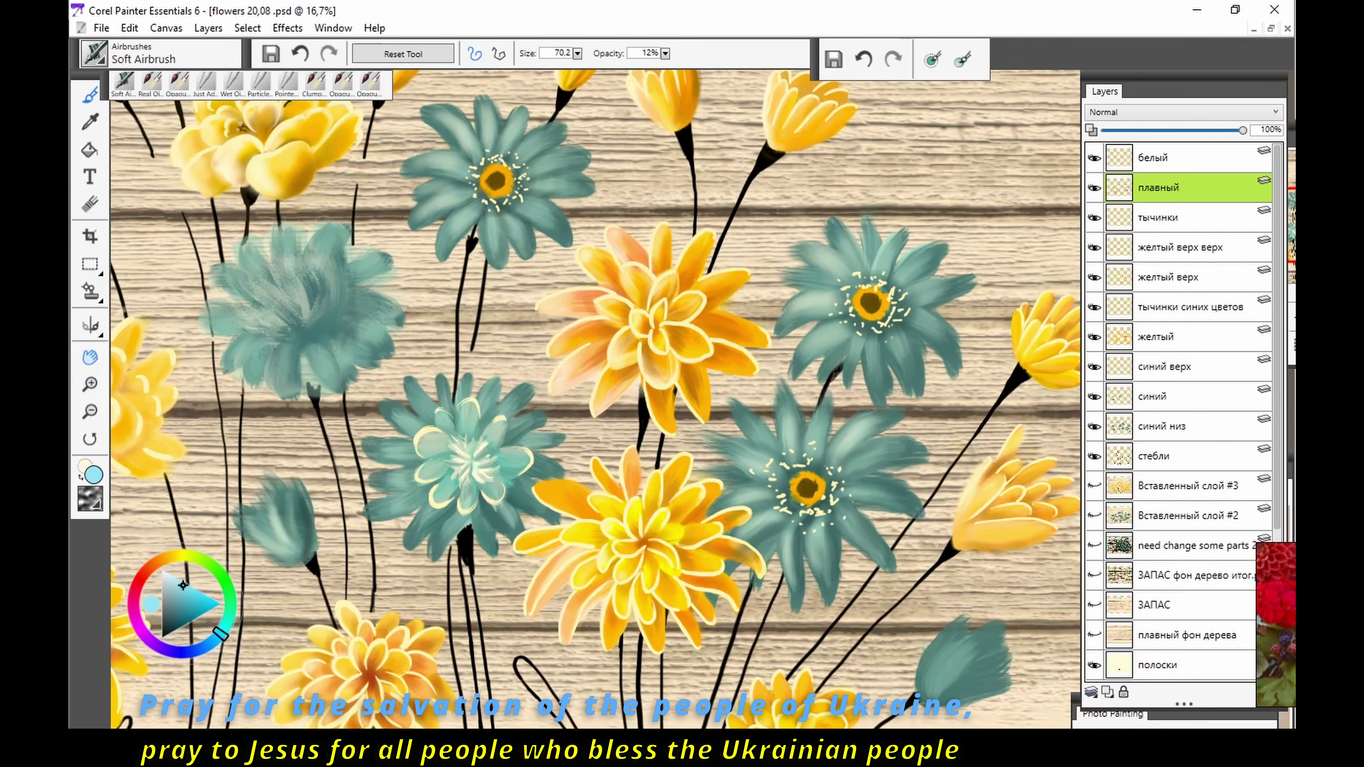
{"action": "key", "text": "ctrl+plus"}
{"action": "left_click_drag", "start_coordinate": [847, 585], "coordinate": [579, 478]}
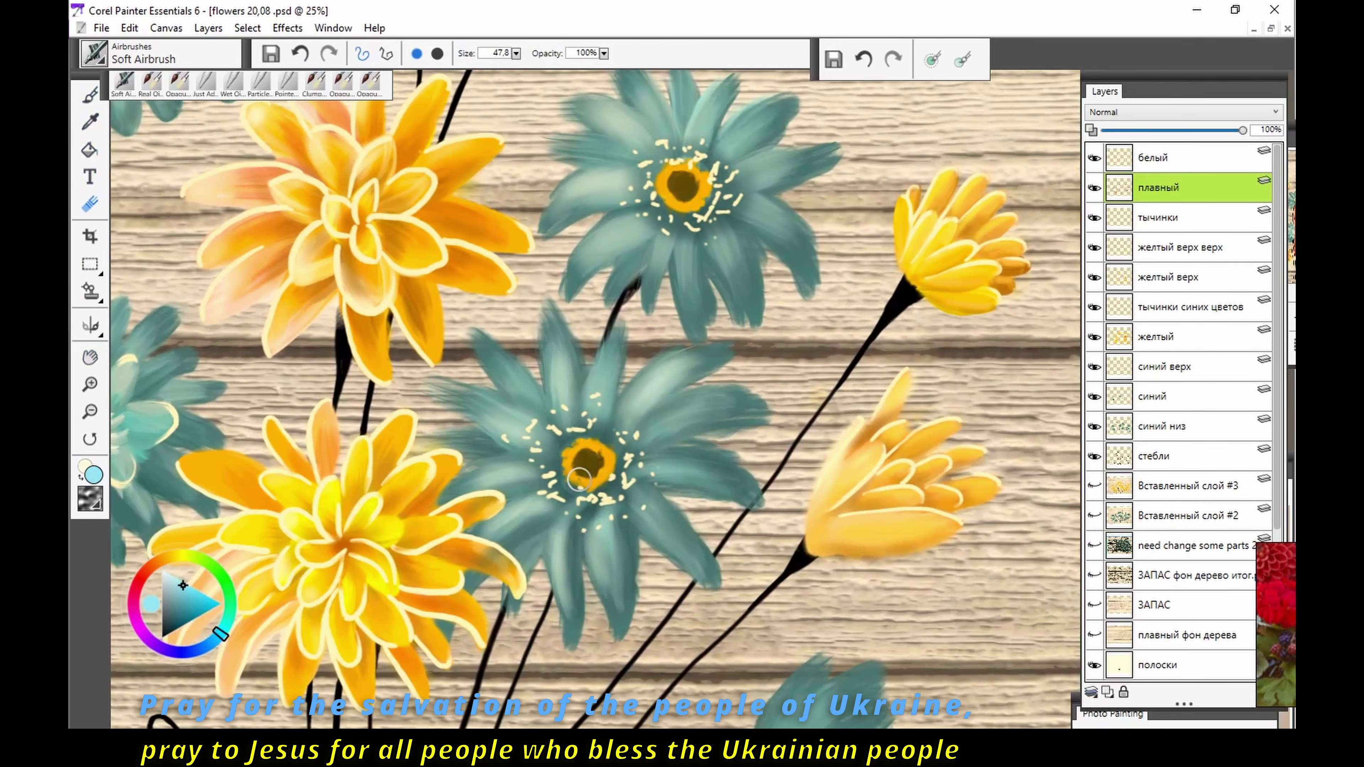
{"action": "left_click", "coordinate": [1160, 426]}
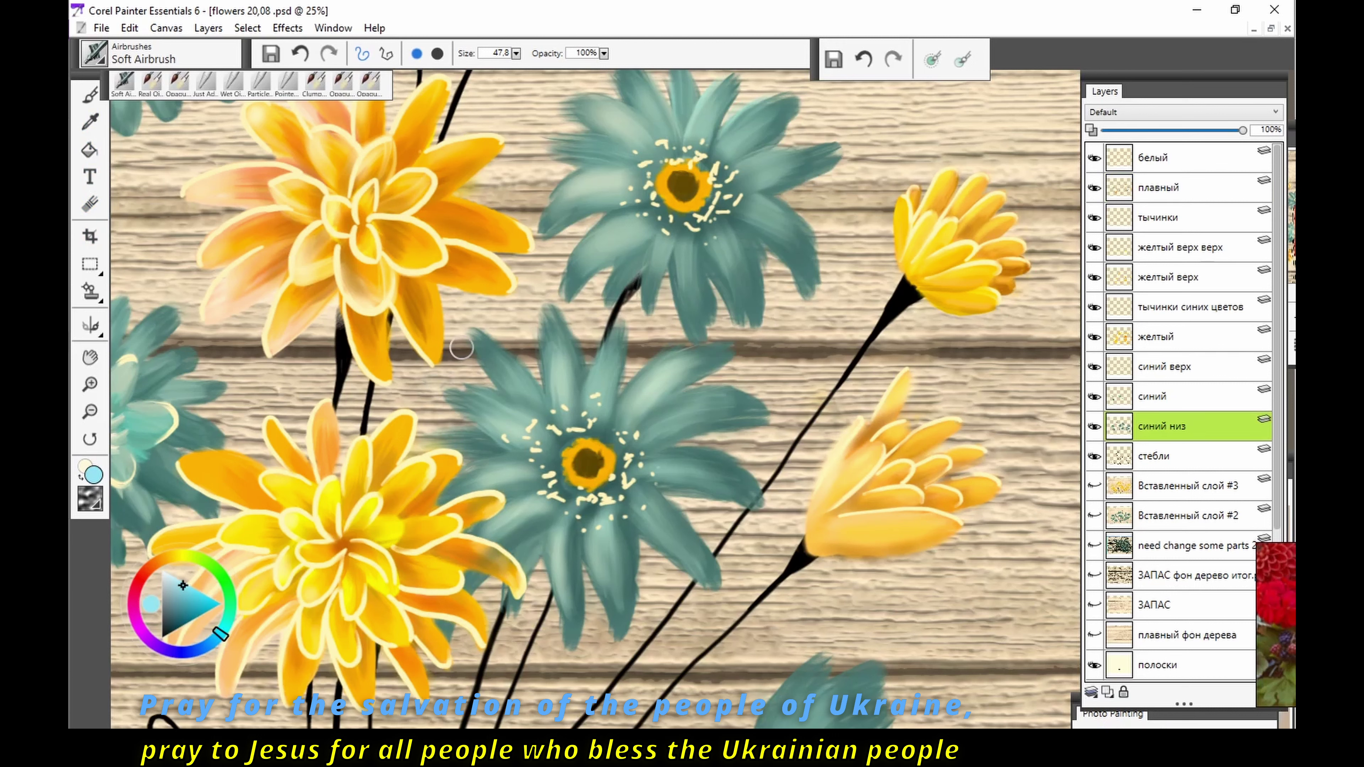
{"action": "left_click_drag", "start_coordinate": [713, 463], "coordinate": [701, 513]}
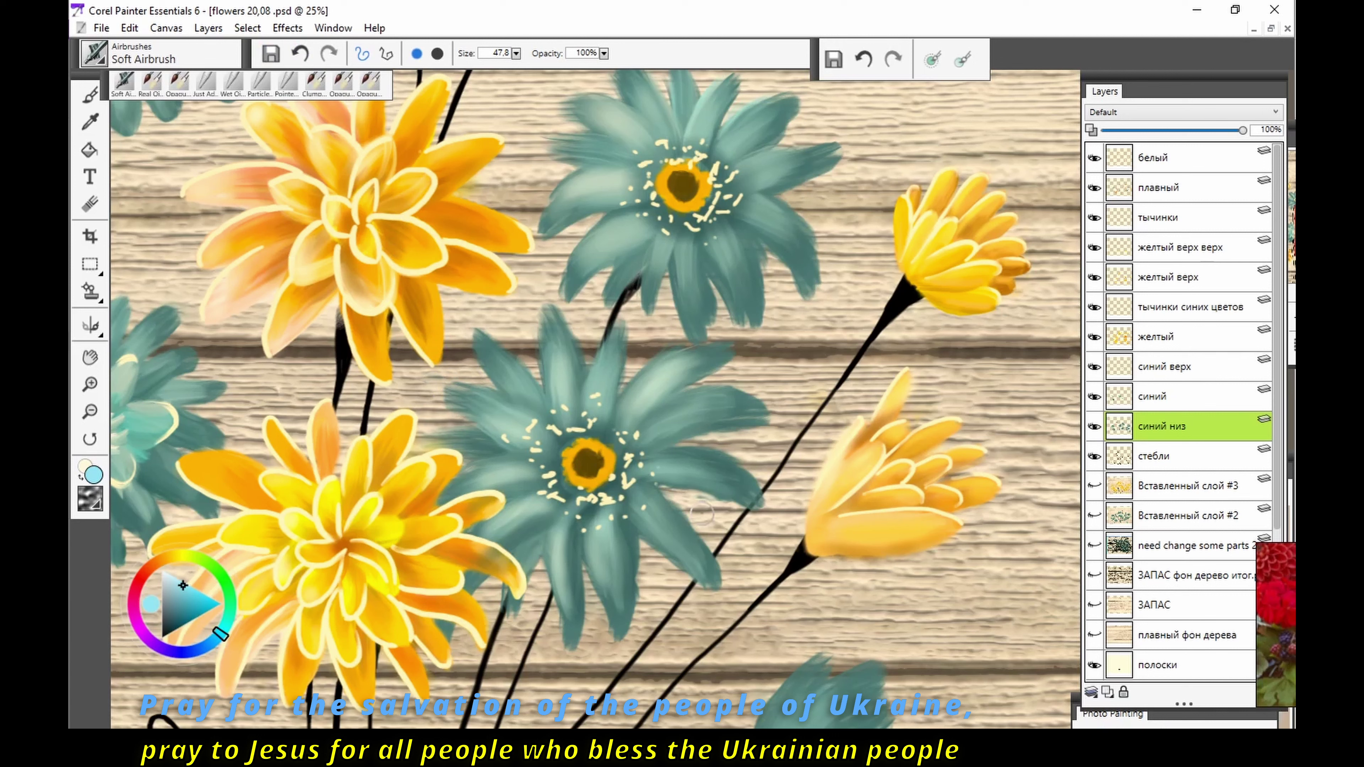
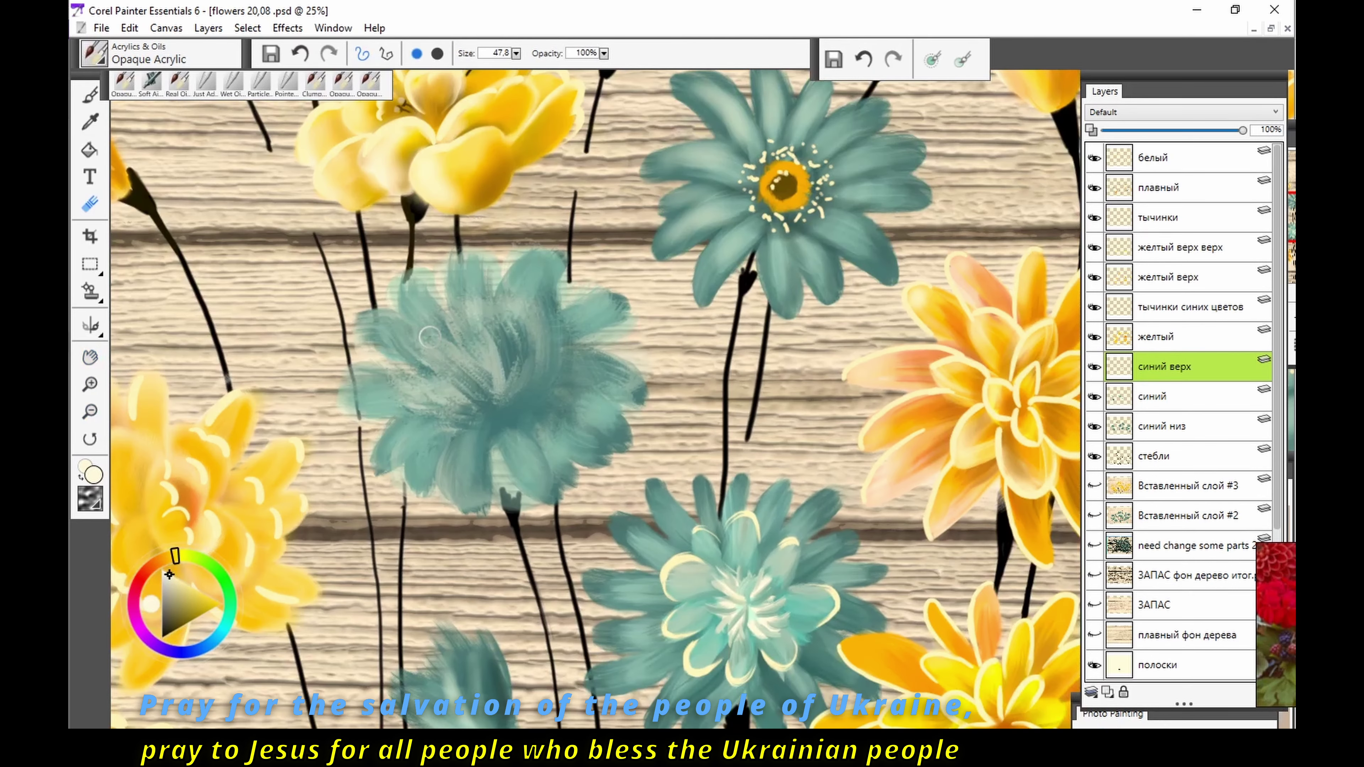
Step: On the синий layer, paint the central flower's middle solid teal with a much larger brush, then select синий низ
{"action": "left_click", "coordinate": [1176, 396]}
{"action": "left_click_drag", "start_coordinate": [516, 53], "coordinate": [590, 65]}
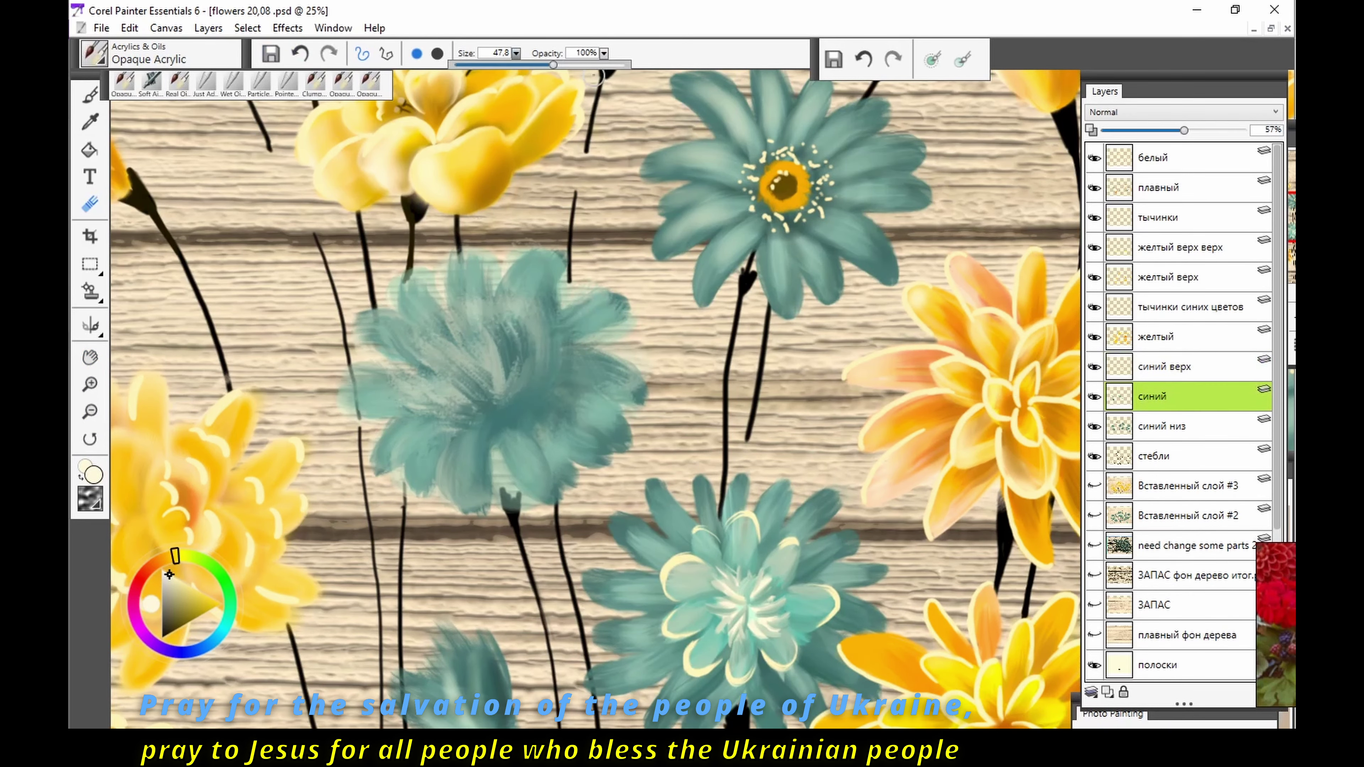
{"action": "mouse_move", "coordinate": [505, 365]}
{"action": "left_mouse_down"}
{"action": "mouse_move", "coordinate": [460, 346]}
{"action": "mouse_move", "coordinate": [484, 359]}
{"action": "left_mouse_up"}
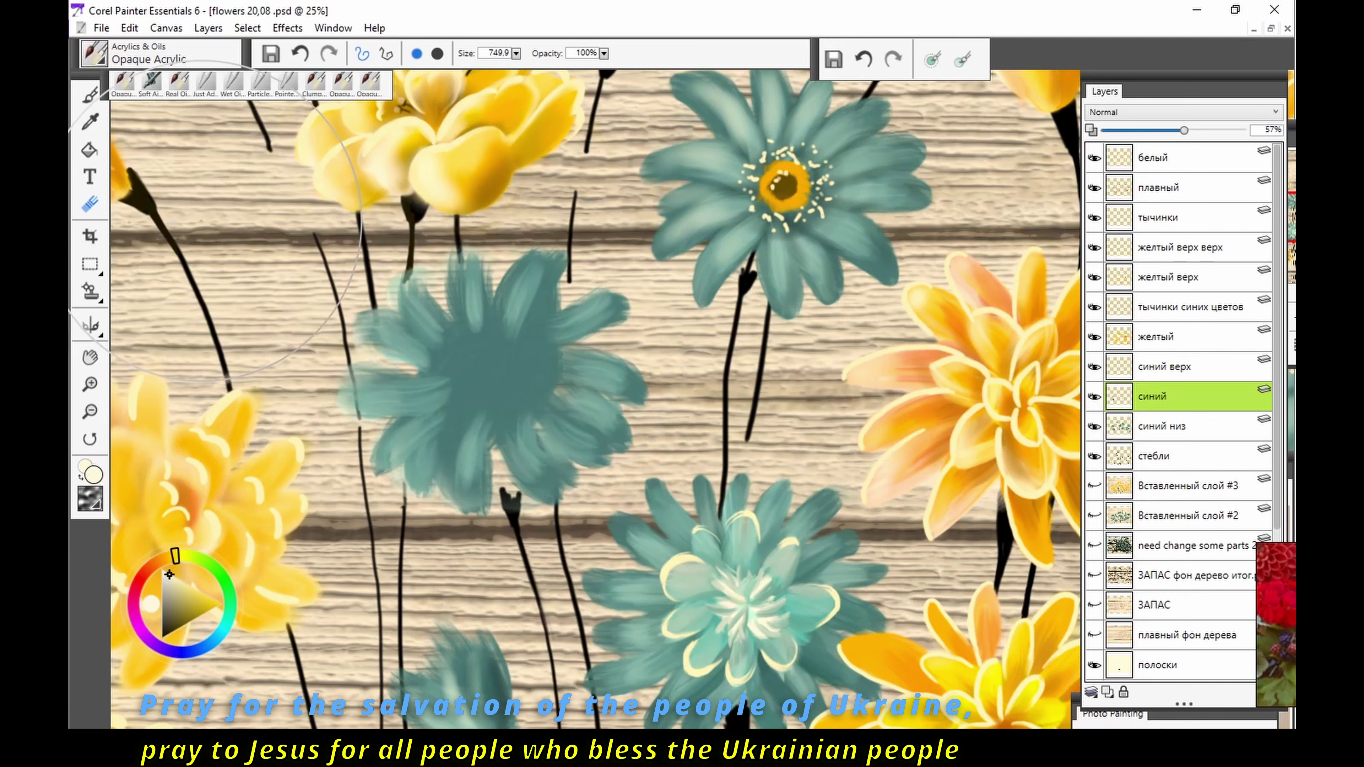
{"action": "key", "text": "b"}
{"action": "left_click", "coordinate": [1176, 426]}
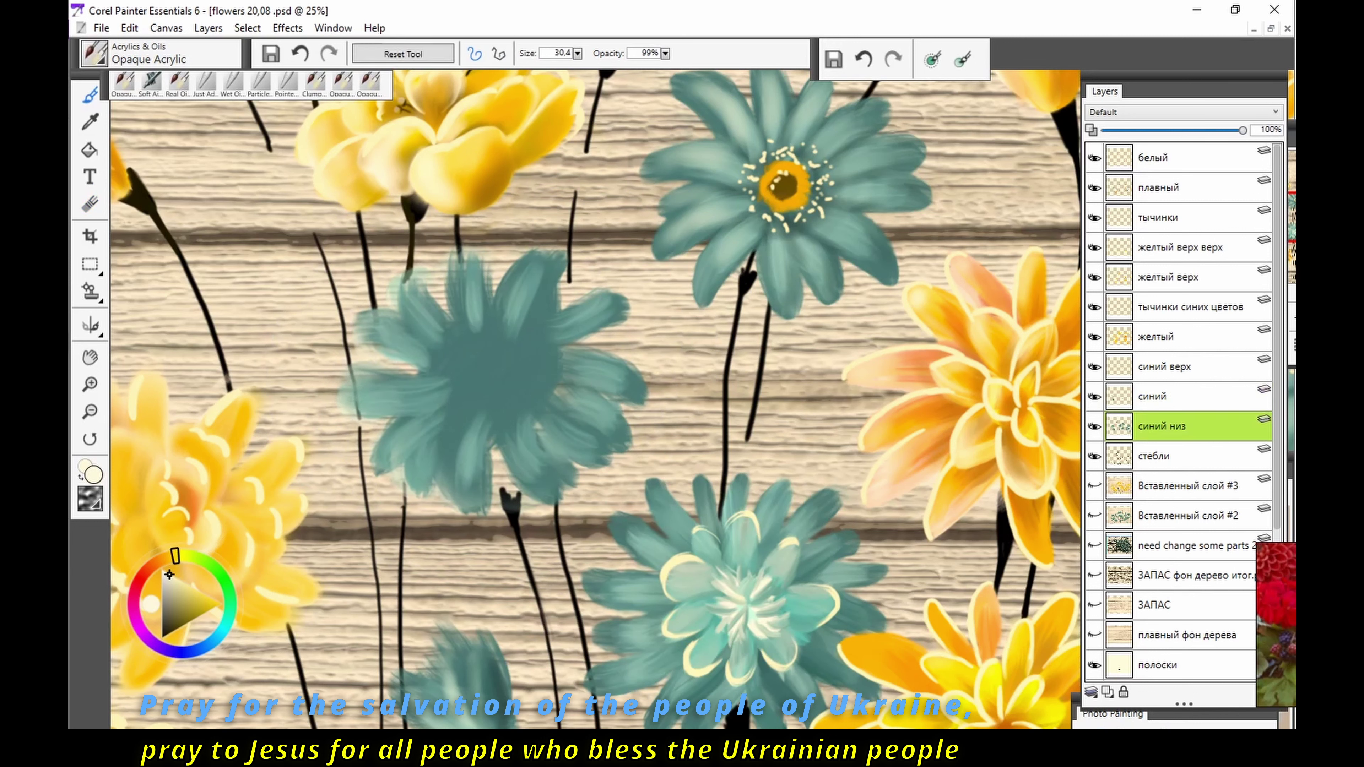
Step: With Real Oils Filbert, sample the flower's teal and repaint its left and right petals
{"action": "left_click", "coordinate": [179, 81]}
{"action": "left_click", "coordinate": [89, 121]}
{"action": "left_click", "coordinate": [483, 365]}
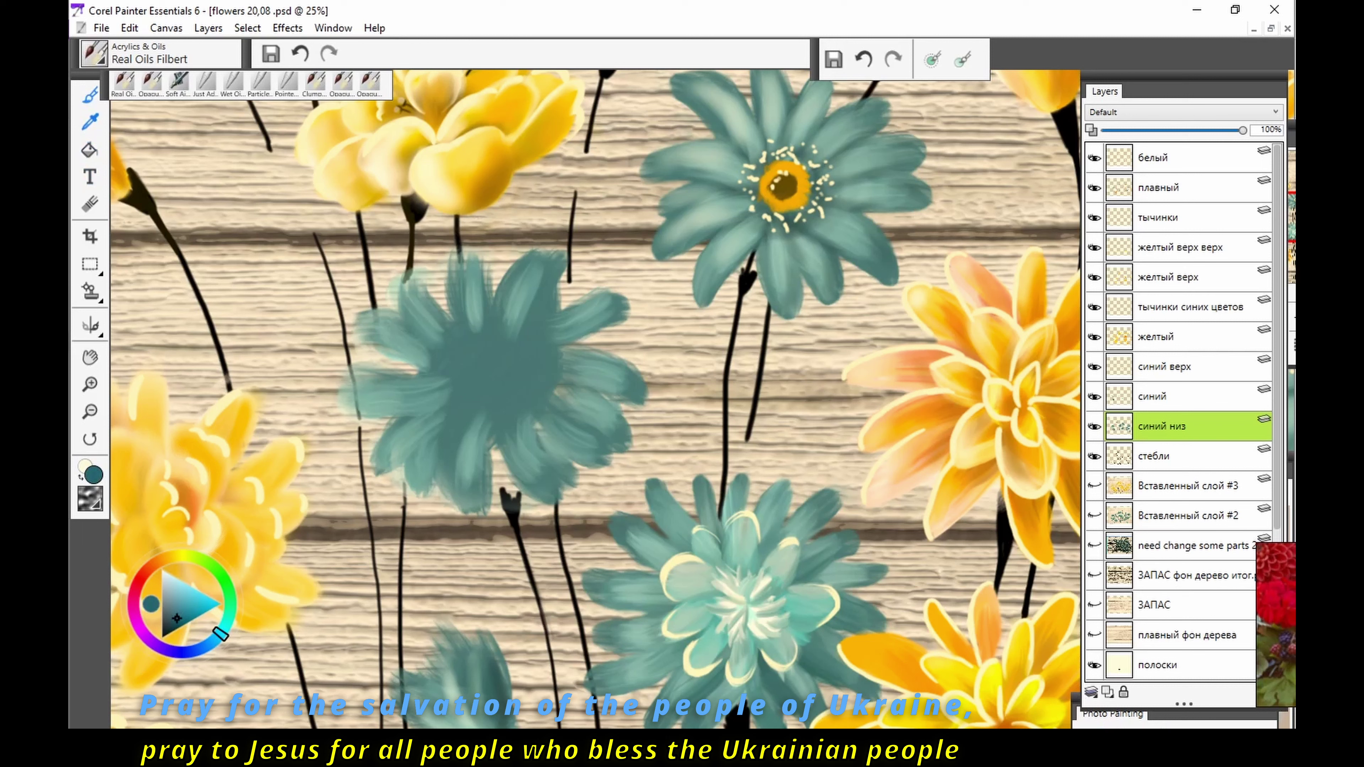
{"action": "key", "text": "b"}
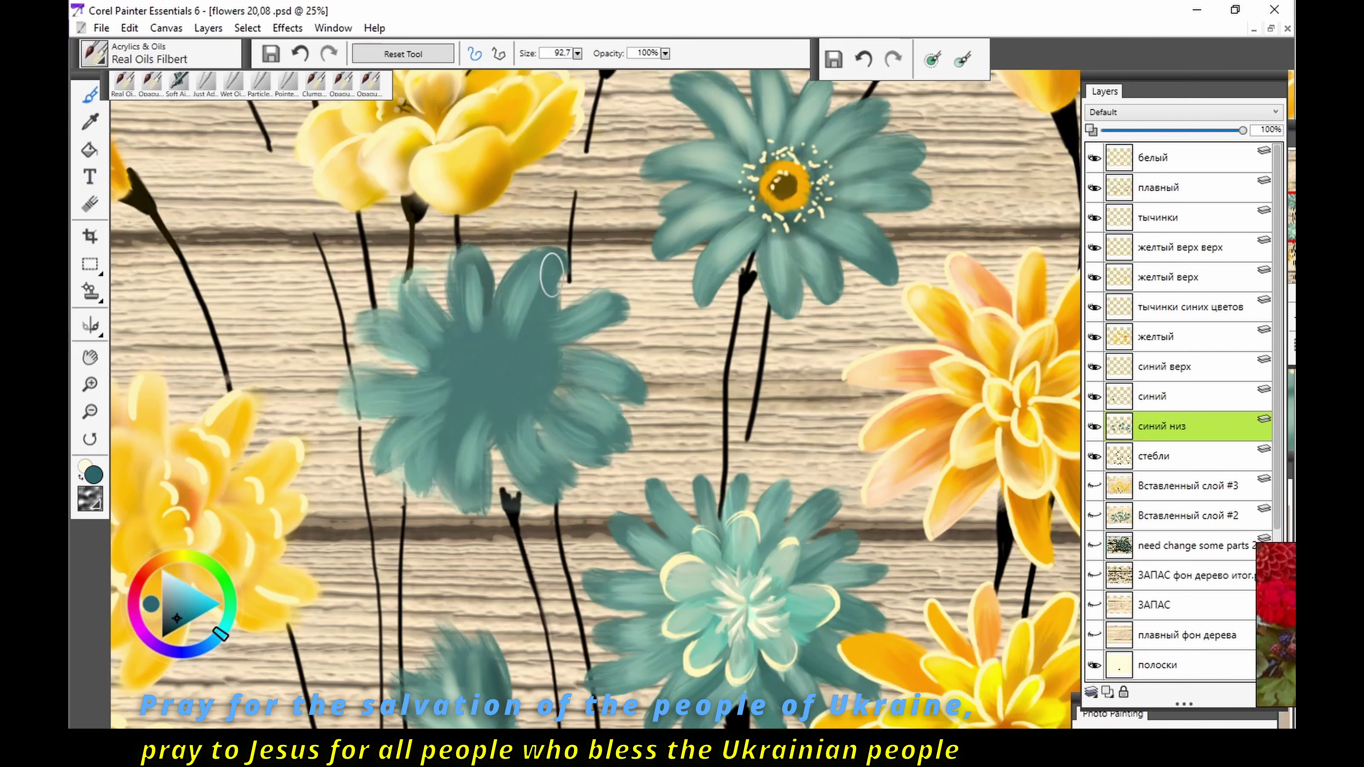
{"action": "left_click_drag", "start_coordinate": [562, 264], "coordinate": [559, 301]}
{"action": "left_click_drag", "start_coordinate": [409, 266], "coordinate": [429, 317]}
Step: Add teal strokes to the left, lower-left and lower-right petals, darkening and reshaping them
{"action": "mouse_move", "coordinate": [547, 333]}
{"action": "left_mouse_down"}
{"action": "mouse_move", "coordinate": [628, 301]}
{"action": "mouse_move", "coordinate": [610, 321]}
{"action": "left_mouse_up"}
{"action": "mouse_move", "coordinate": [355, 325]}
{"action": "left_mouse_down"}
{"action": "mouse_move", "coordinate": [408, 376]}
{"action": "mouse_move", "coordinate": [451, 376]}
{"action": "left_mouse_up"}
{"action": "left_click_drag", "start_coordinate": [339, 393], "coordinate": [435, 409]}
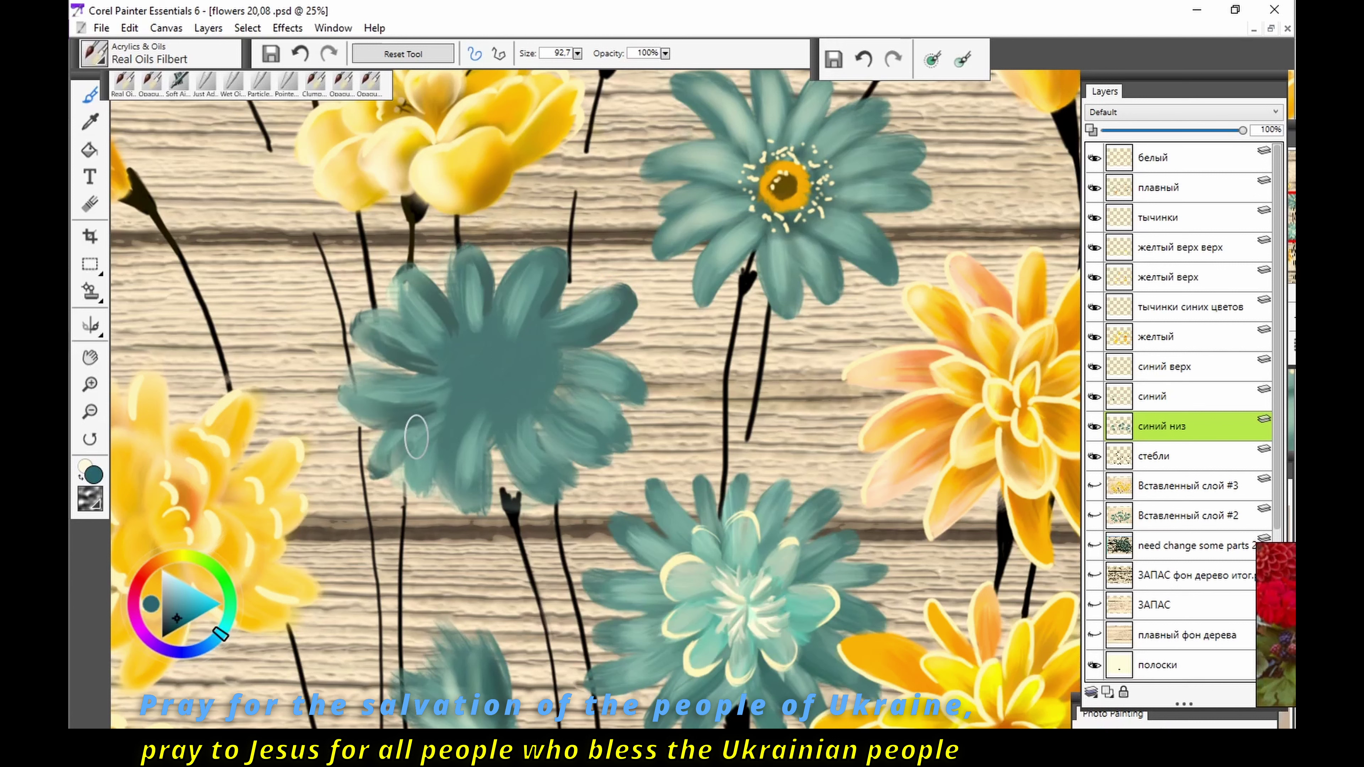
{"action": "mouse_move", "coordinate": [397, 467]}
{"action": "left_mouse_down"}
{"action": "mouse_move", "coordinate": [481, 390]}
{"action": "mouse_move", "coordinate": [440, 500]}
{"action": "left_mouse_up"}
{"action": "left_click_drag", "start_coordinate": [488, 403], "coordinate": [497, 516]}
{"action": "left_click_drag", "start_coordinate": [538, 414], "coordinate": [564, 505]}
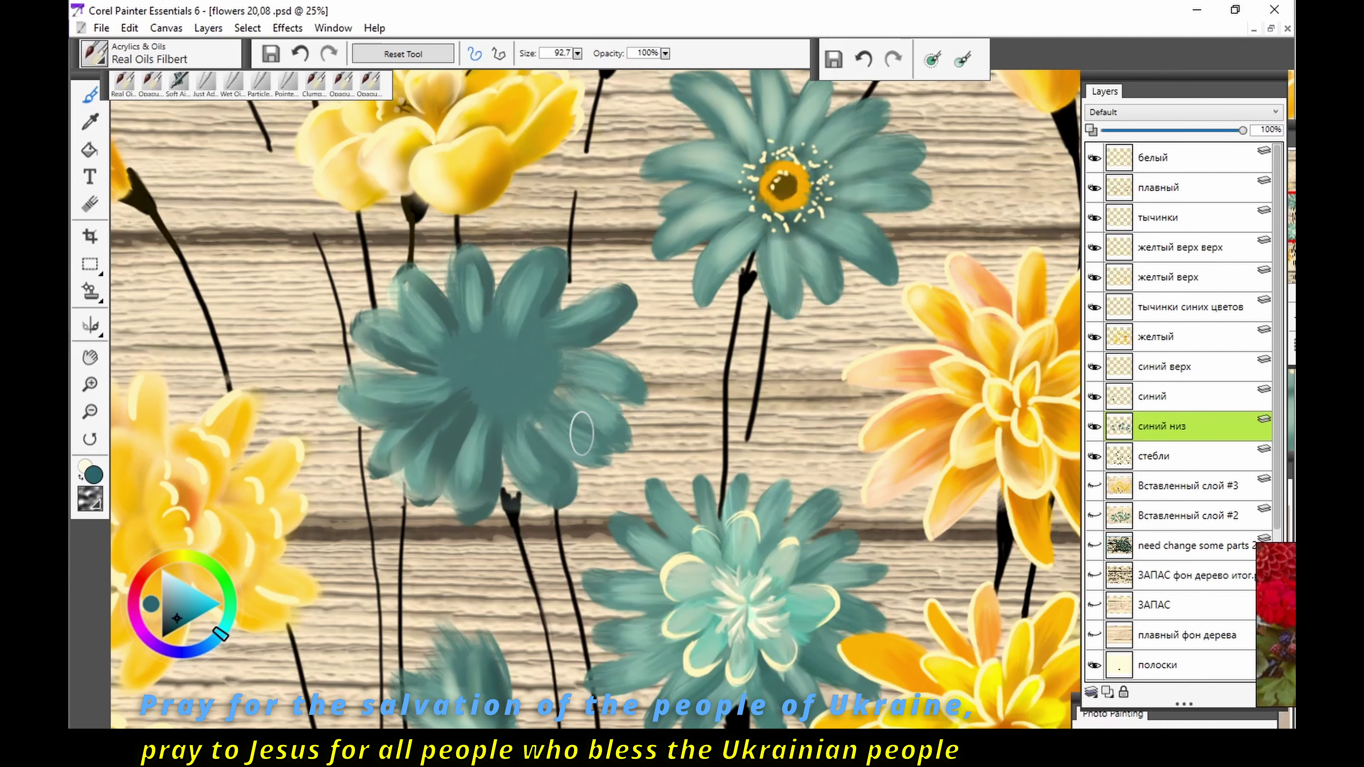
{"action": "mouse_move", "coordinate": [585, 409]}
{"action": "left_mouse_down"}
{"action": "mouse_move", "coordinate": [607, 473]}
{"action": "mouse_move", "coordinate": [656, 365]}
{"action": "mouse_move", "coordinate": [660, 382]}
{"action": "left_mouse_up"}
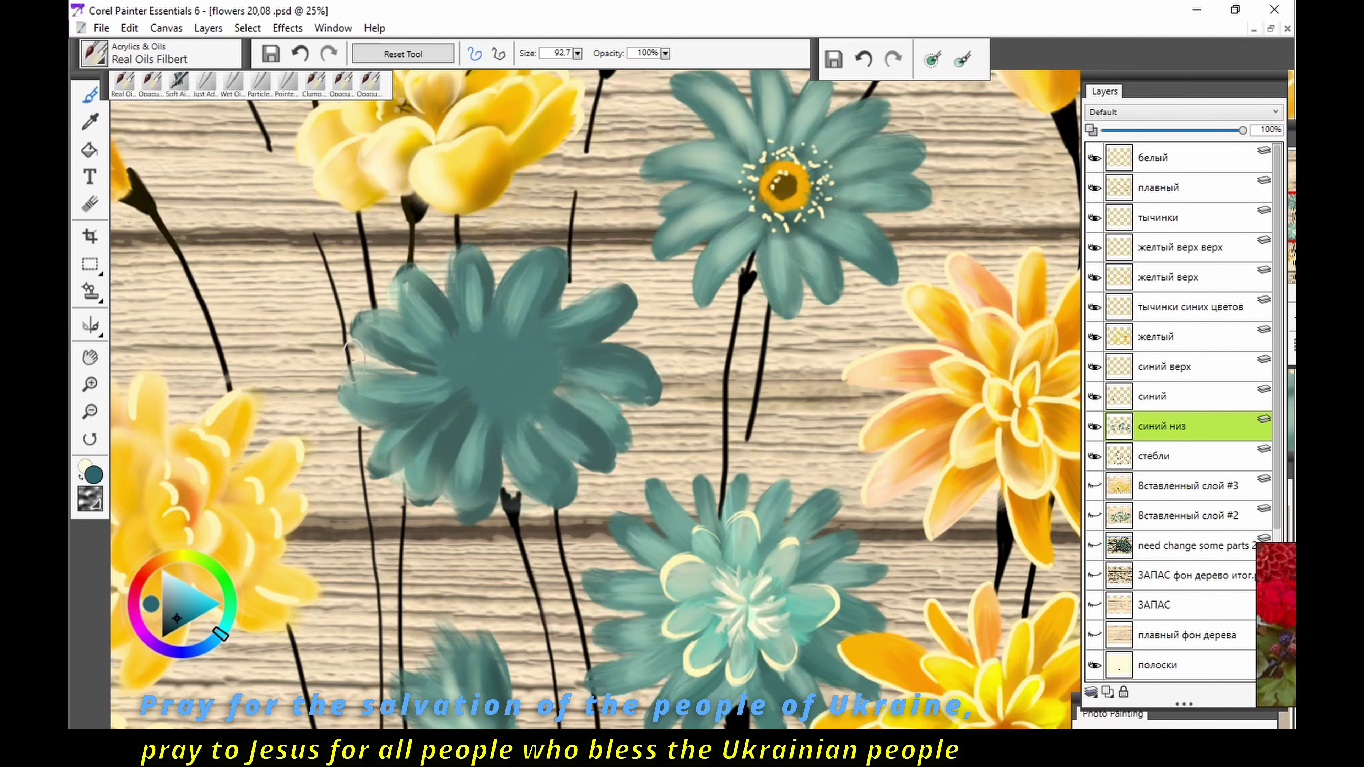
Step: Pick bright cyan and paint highlights on the upper, left and lower-left petals
{"action": "left_click", "coordinate": [220, 604]}
{"action": "left_click_drag", "start_coordinate": [410, 301], "coordinate": [454, 344]}
{"action": "mouse_move", "coordinate": [470, 252]}
{"action": "left_mouse_down"}
{"action": "mouse_move", "coordinate": [481, 314]}
{"action": "mouse_move", "coordinate": [554, 263]}
{"action": "left_mouse_up"}
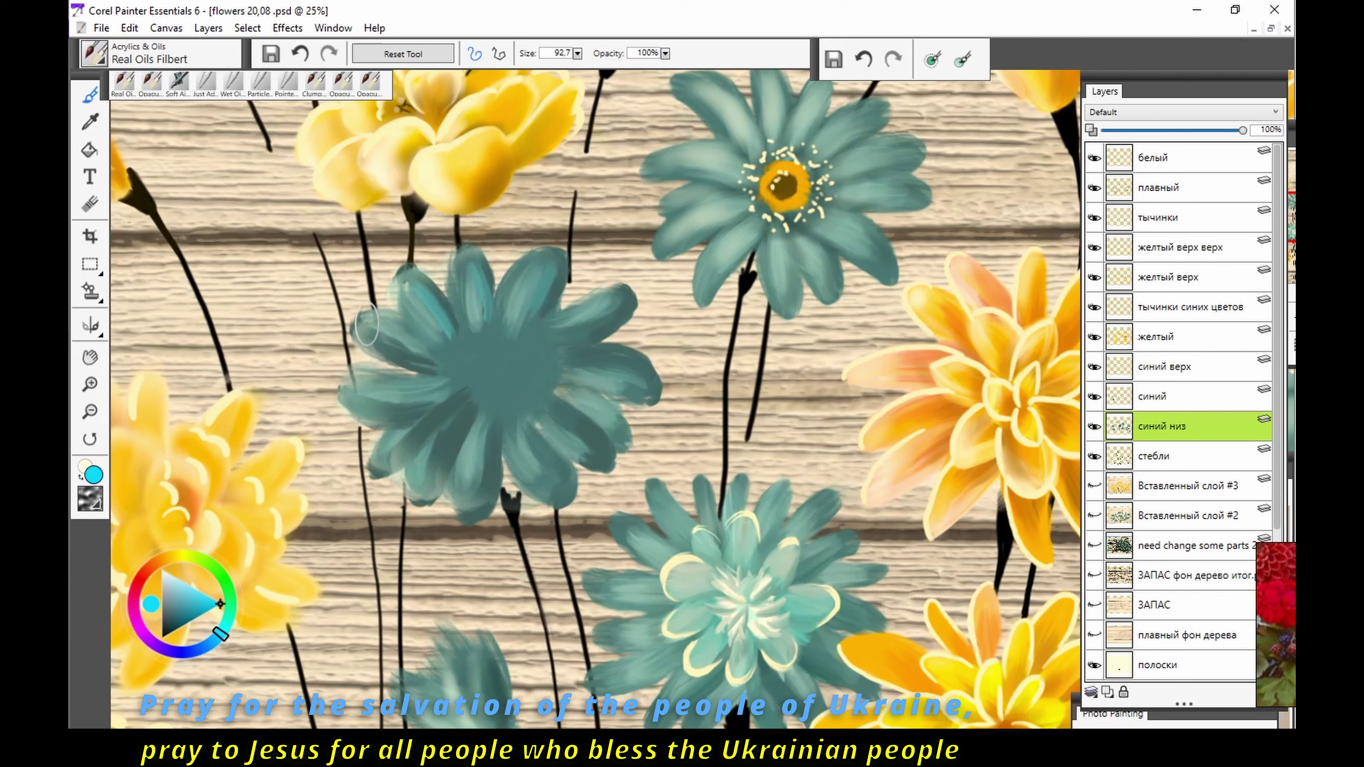
{"action": "left_click_drag", "start_coordinate": [367, 323], "coordinate": [456, 377]}
{"action": "left_click_drag", "start_coordinate": [384, 419], "coordinate": [445, 387]}
{"action": "left_click_drag", "start_coordinate": [445, 473], "coordinate": [490, 402]}
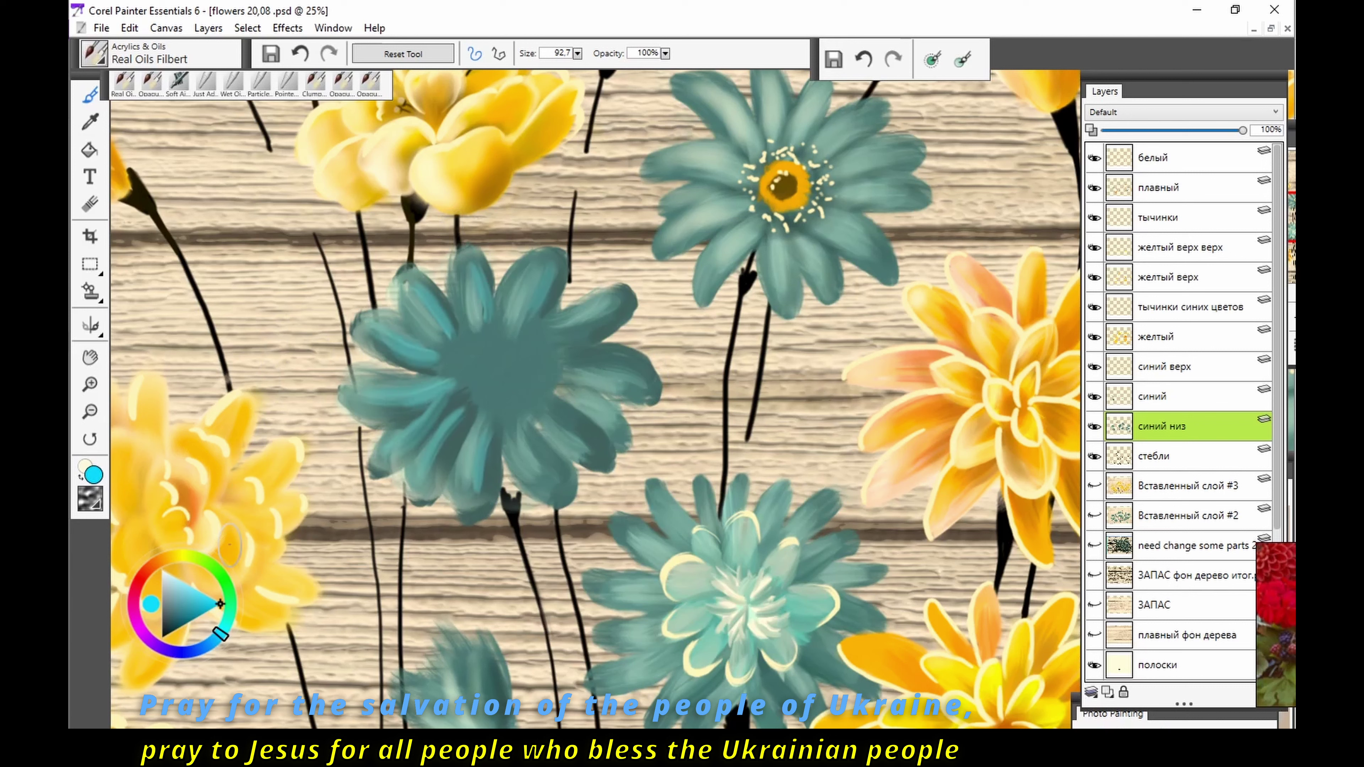
{"action": "left_click_drag", "start_coordinate": [483, 508], "coordinate": [494, 408]}
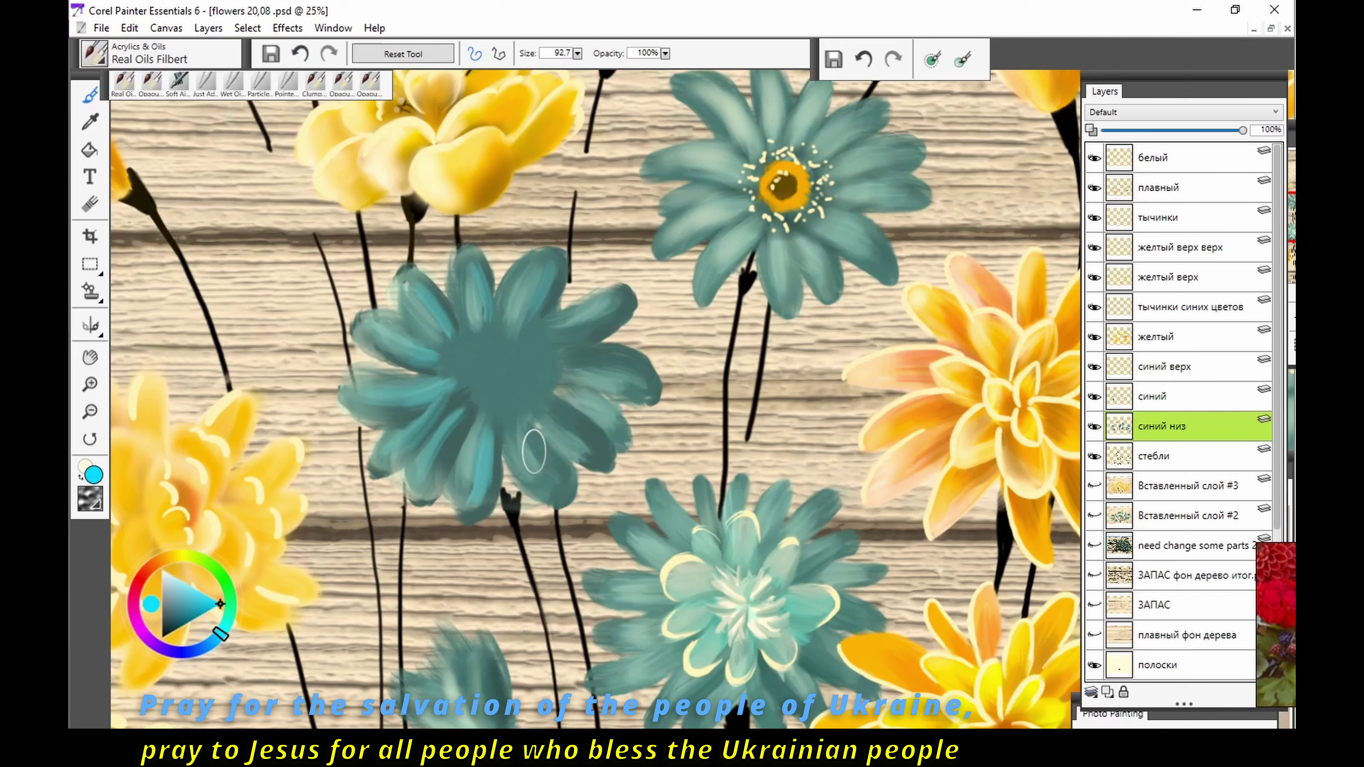
Step: Add cyan highlights to the right-hand petals, toning one down
{"action": "left_click_drag", "start_coordinate": [534, 451], "coordinate": [631, 357]}
{"action": "left_click_drag", "start_coordinate": [553, 338], "coordinate": [618, 301]}
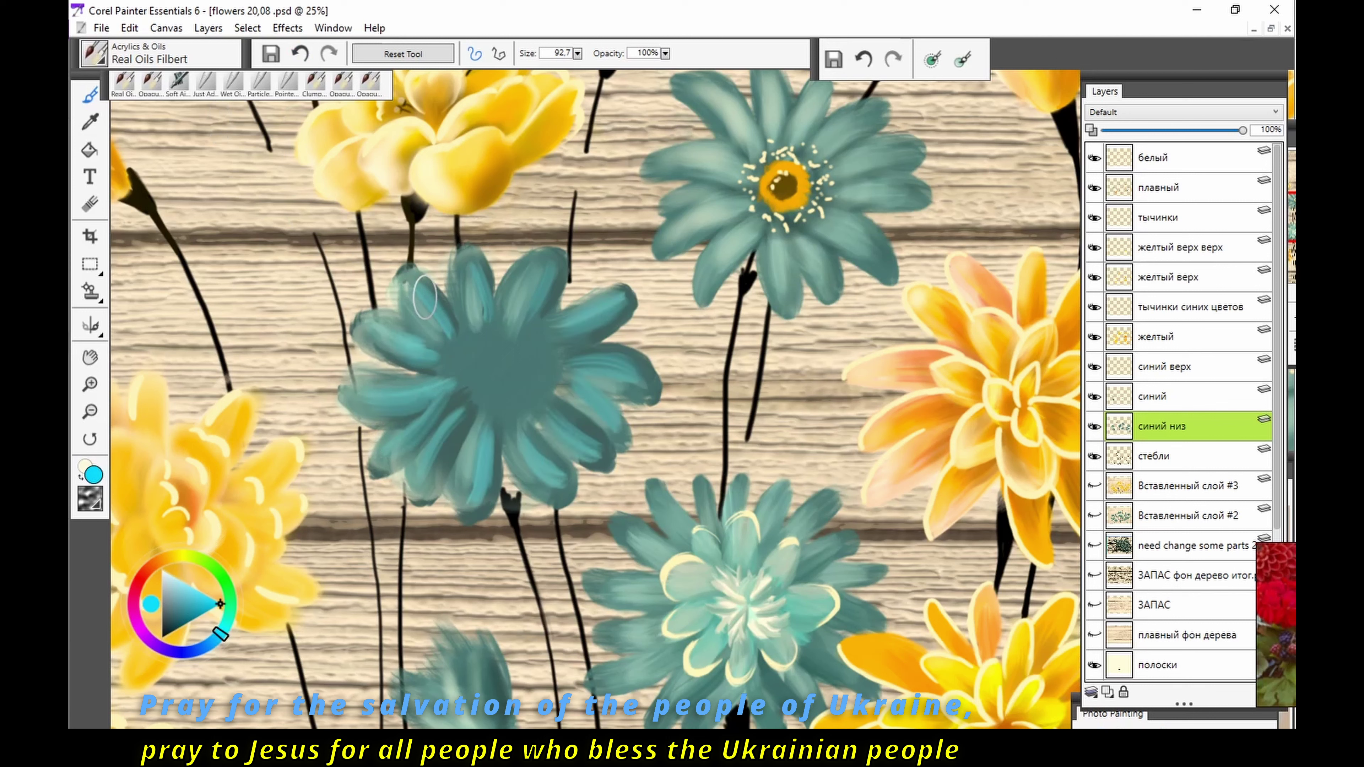
{"action": "mouse_move", "coordinate": [624, 360]}
{"action": "left_mouse_down"}
{"action": "mouse_move", "coordinate": [610, 380]}
{"action": "mouse_move", "coordinate": [639, 354]}
{"action": "left_mouse_up"}
{"action": "left_click_drag", "start_coordinate": [591, 398], "coordinate": [532, 457]}
Step: Finish cyan highlights across the upper and left petals, then pick a darker teal
{"action": "left_click_drag", "start_coordinate": [601, 363], "coordinate": [537, 309]}
{"action": "mouse_move", "coordinate": [554, 371]}
{"action": "left_mouse_down"}
{"action": "mouse_move", "coordinate": [518, 324]}
{"action": "mouse_move", "coordinate": [511, 282]}
{"action": "left_mouse_up"}
{"action": "left_click_drag", "start_coordinate": [486, 352], "coordinate": [470, 280]}
{"action": "mouse_move", "coordinate": [468, 376]}
{"action": "left_mouse_down"}
{"action": "mouse_move", "coordinate": [457, 311]}
{"action": "mouse_move", "coordinate": [412, 350]}
{"action": "mouse_move", "coordinate": [524, 451]}
{"action": "mouse_move", "coordinate": [532, 408]}
{"action": "mouse_move", "coordinate": [592, 378]}
{"action": "left_mouse_up"}
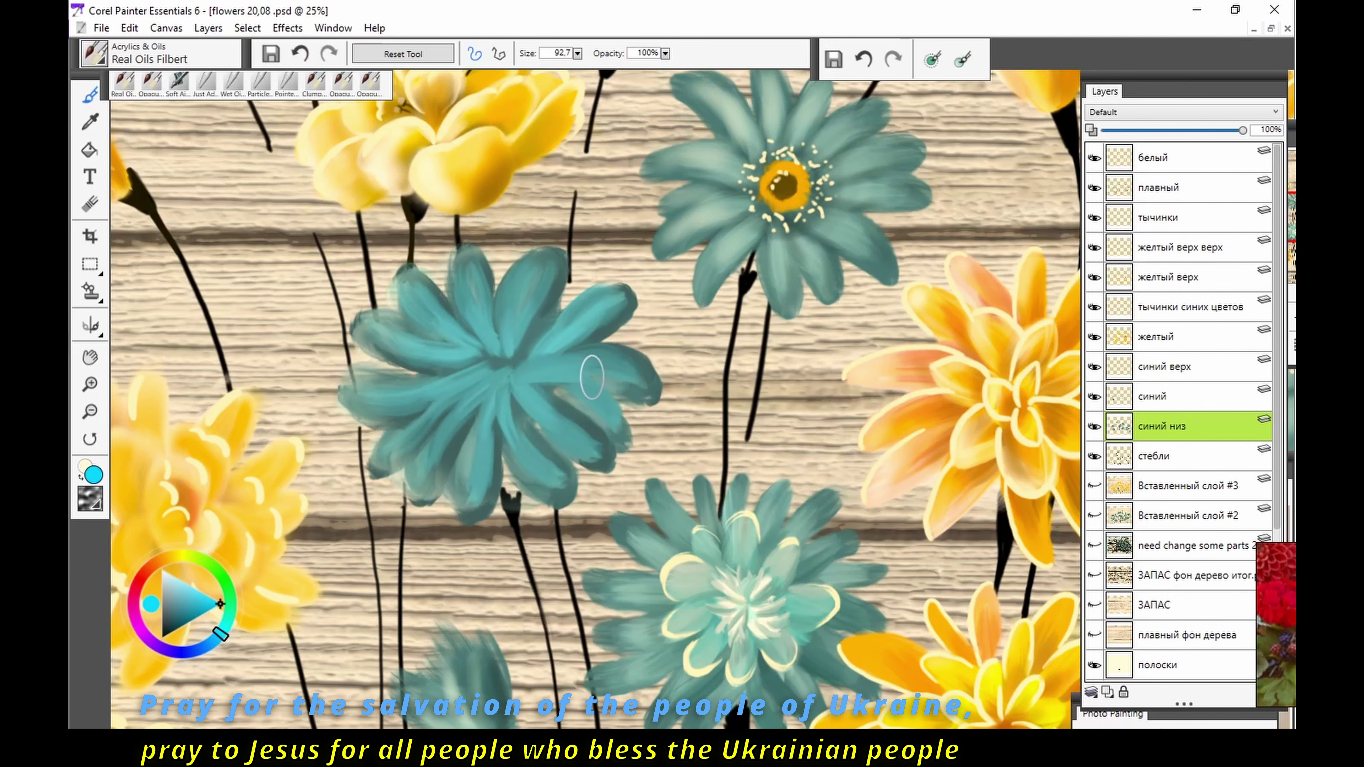
{"action": "left_click", "coordinate": [497, 354], "text": "alt"}
Step: Paint darker teal over the middle petals and switch to the Pointed Stump blender
{"action": "mouse_move", "coordinate": [507, 374]}
{"action": "left_mouse_down"}
{"action": "mouse_move", "coordinate": [529, 298]}
{"action": "mouse_move", "coordinate": [472, 280]}
{"action": "left_mouse_up"}
{"action": "left_click_drag", "start_coordinate": [478, 327], "coordinate": [467, 376]}
{"action": "left_click", "coordinate": [287, 81]}
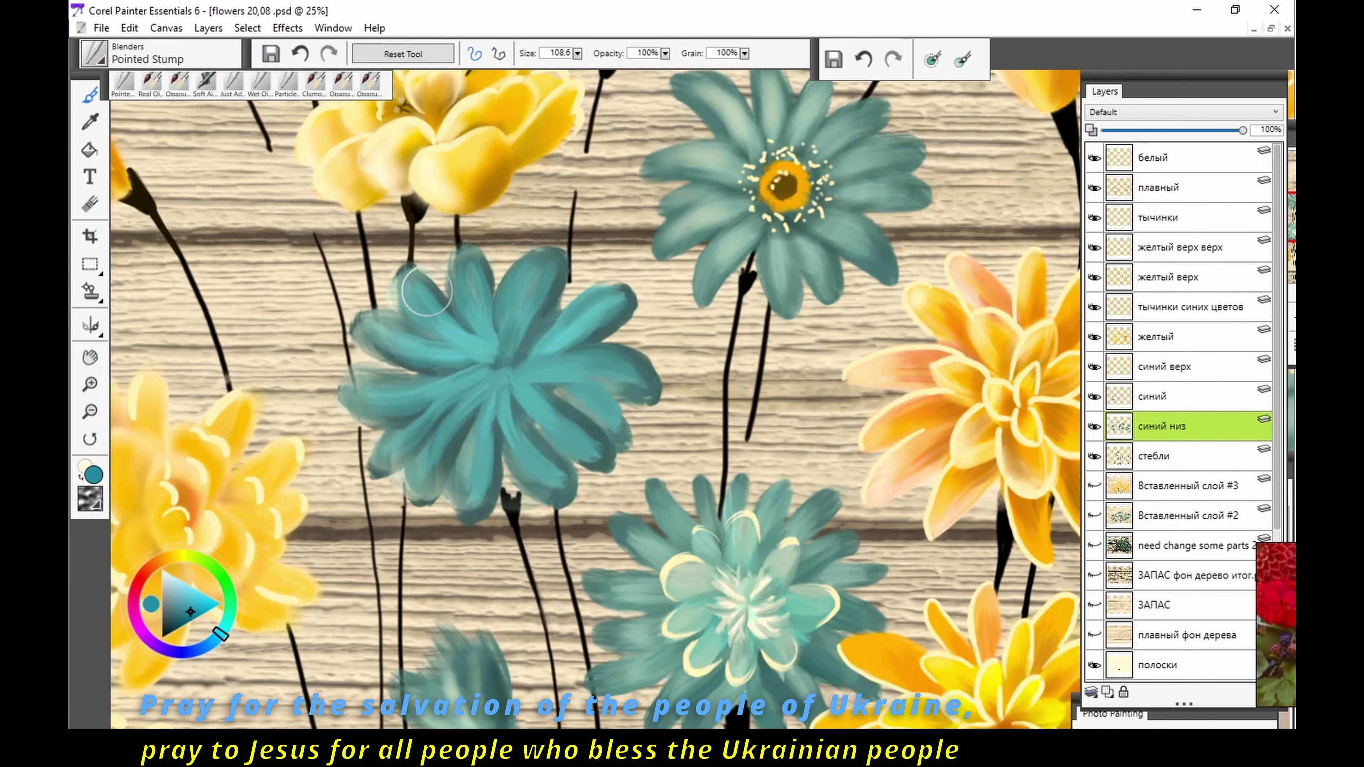
{"action": "left_click", "coordinate": [161, 570]}
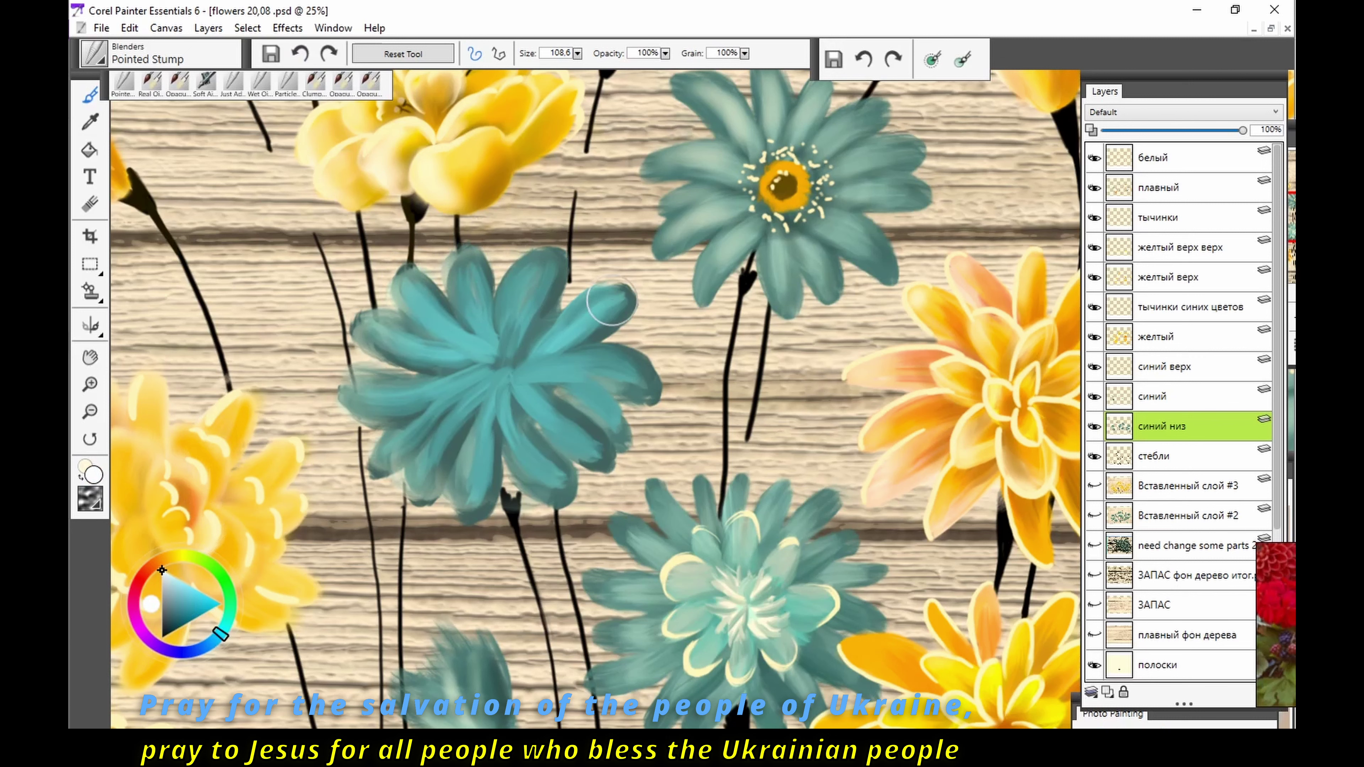
{"action": "key", "text": "n"}
Step: Enlarge the blender to size 50.9 and smudge the right and lower petal edges
{"action": "left_click", "coordinate": [516, 52]}
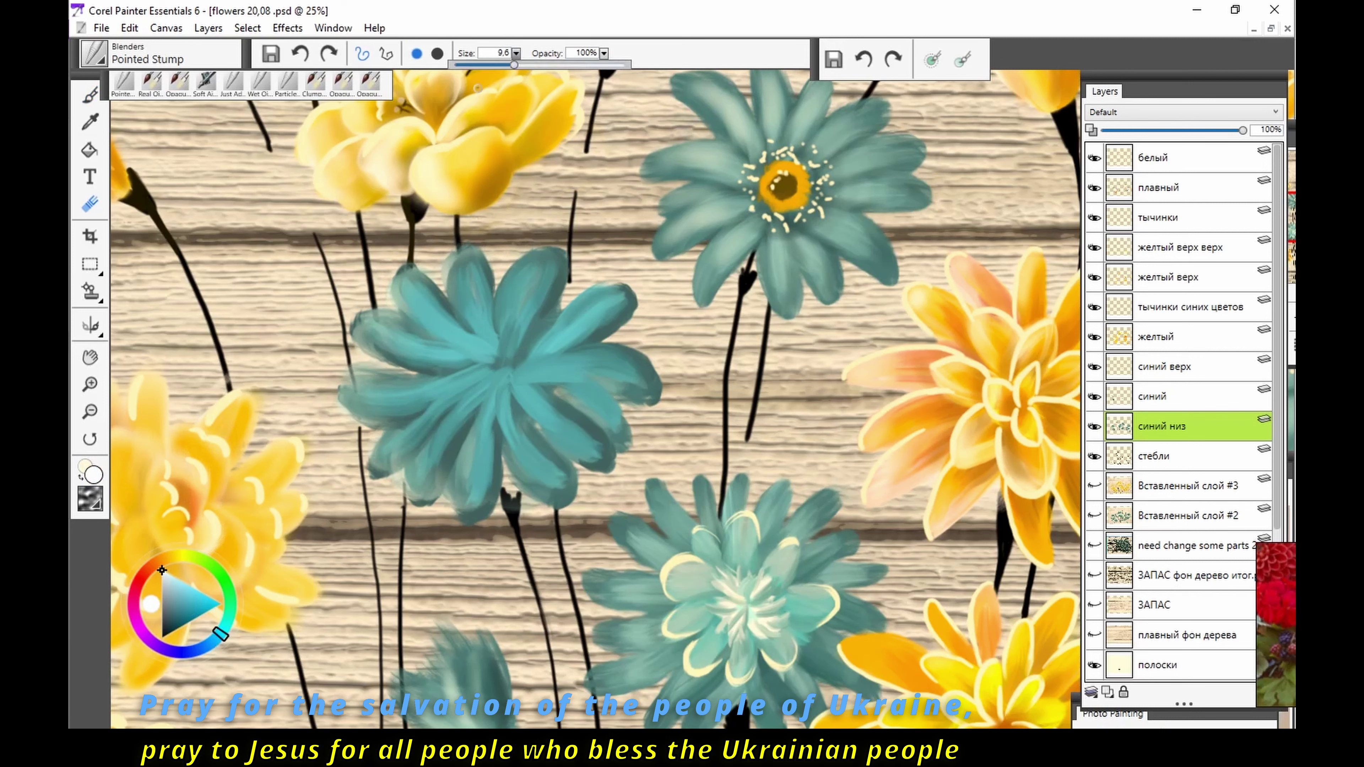
{"action": "key", "text": "bracketright"}
{"action": "key", "text": "bracketright"}
{"action": "key", "text": "bracketright"}
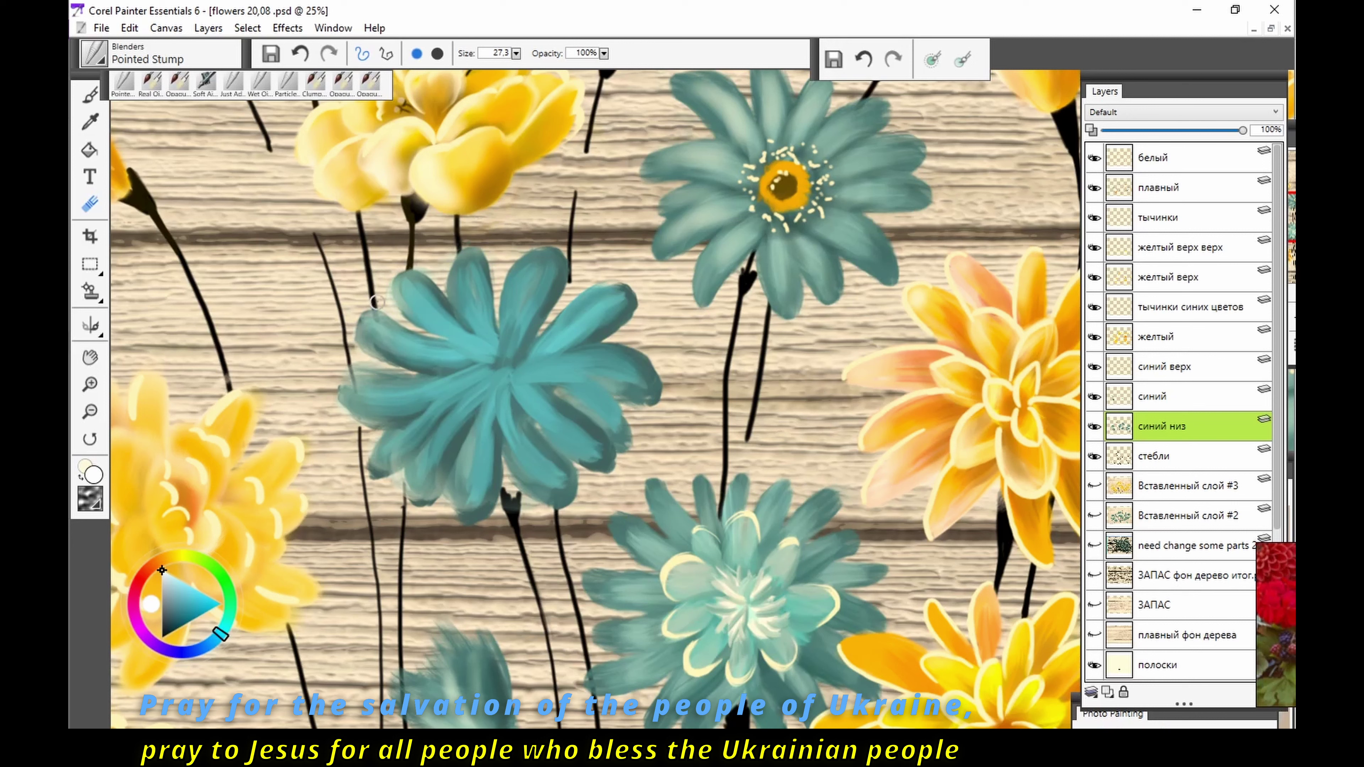
{"action": "key", "text": "ctrl+plus"}
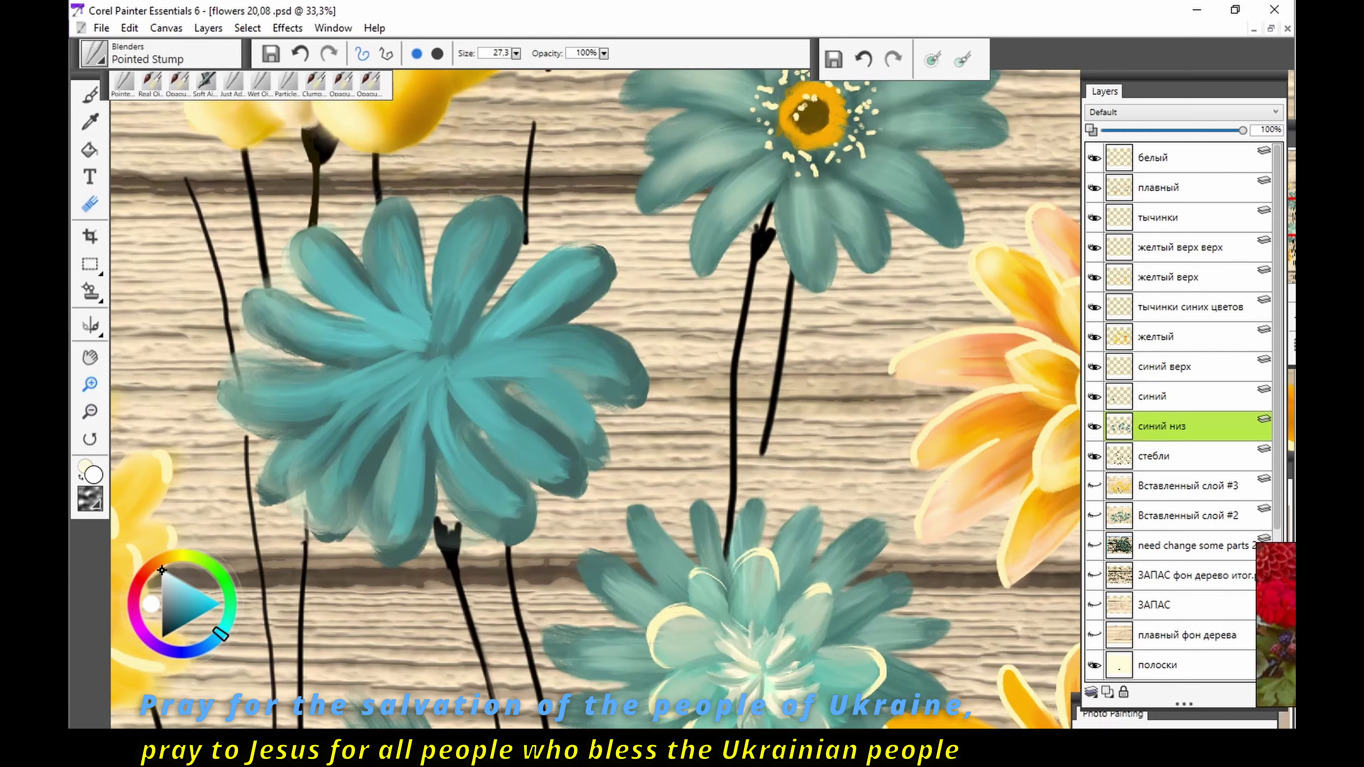
{"action": "key", "text": "bracketright"}
{"action": "key", "text": "bracketright"}
{"action": "key", "text": "bracketright"}
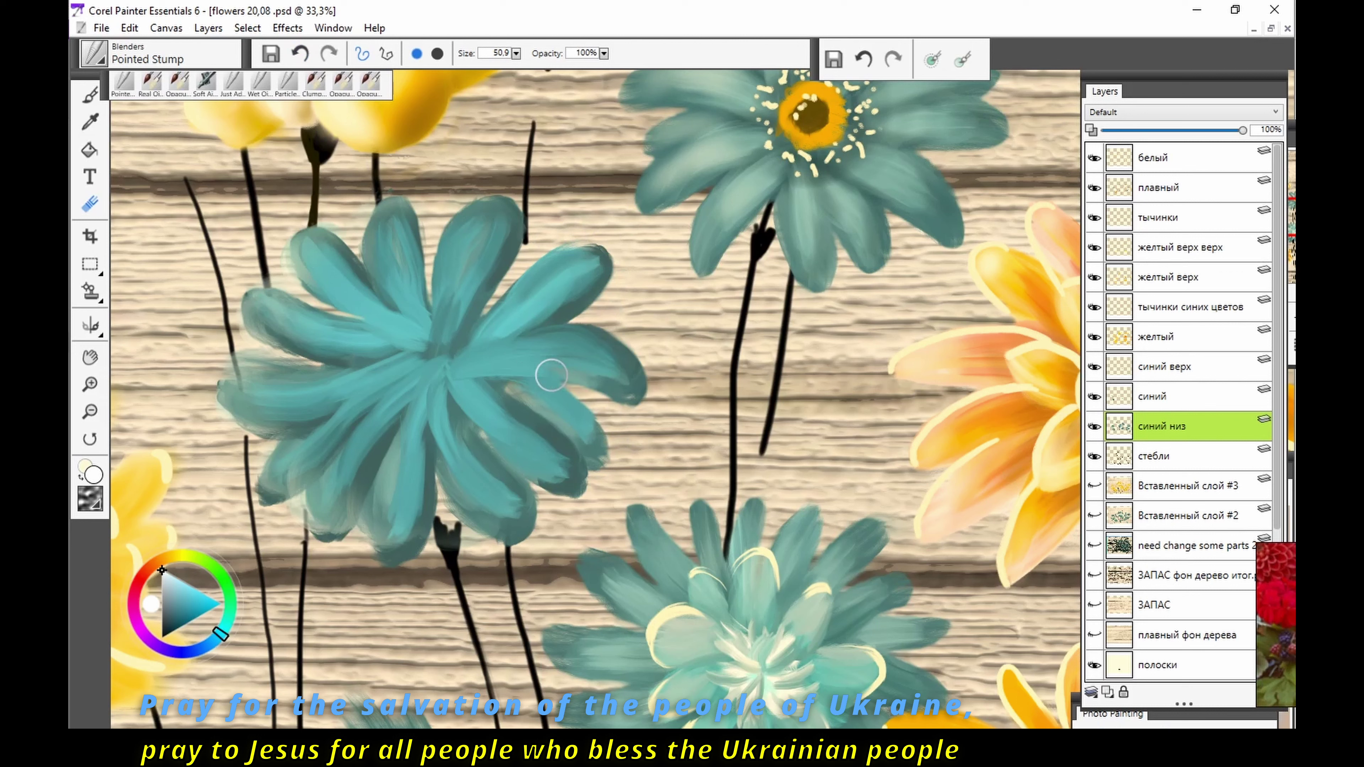
{"action": "left_click_drag", "start_coordinate": [604, 441], "coordinate": [537, 491]}
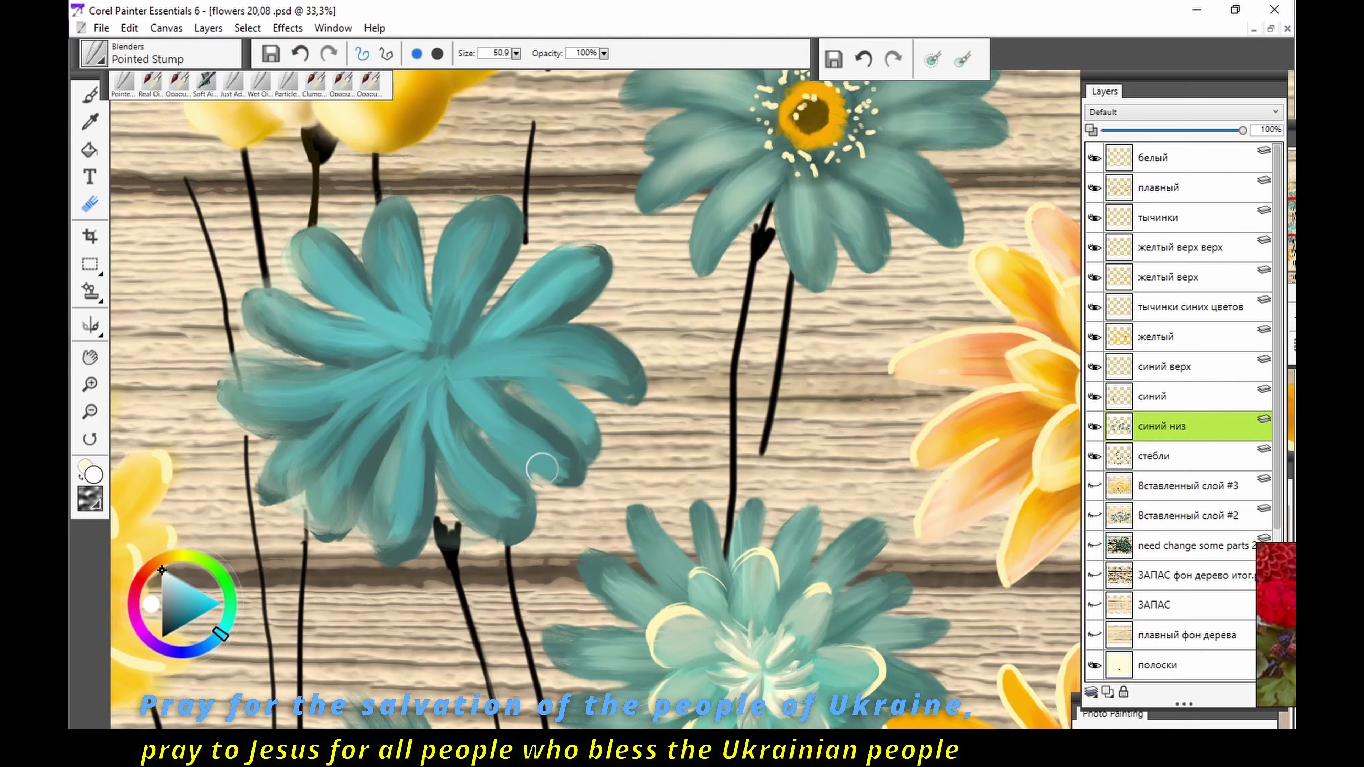
{"action": "left_click_drag", "start_coordinate": [274, 423], "coordinate": [291, 433]}
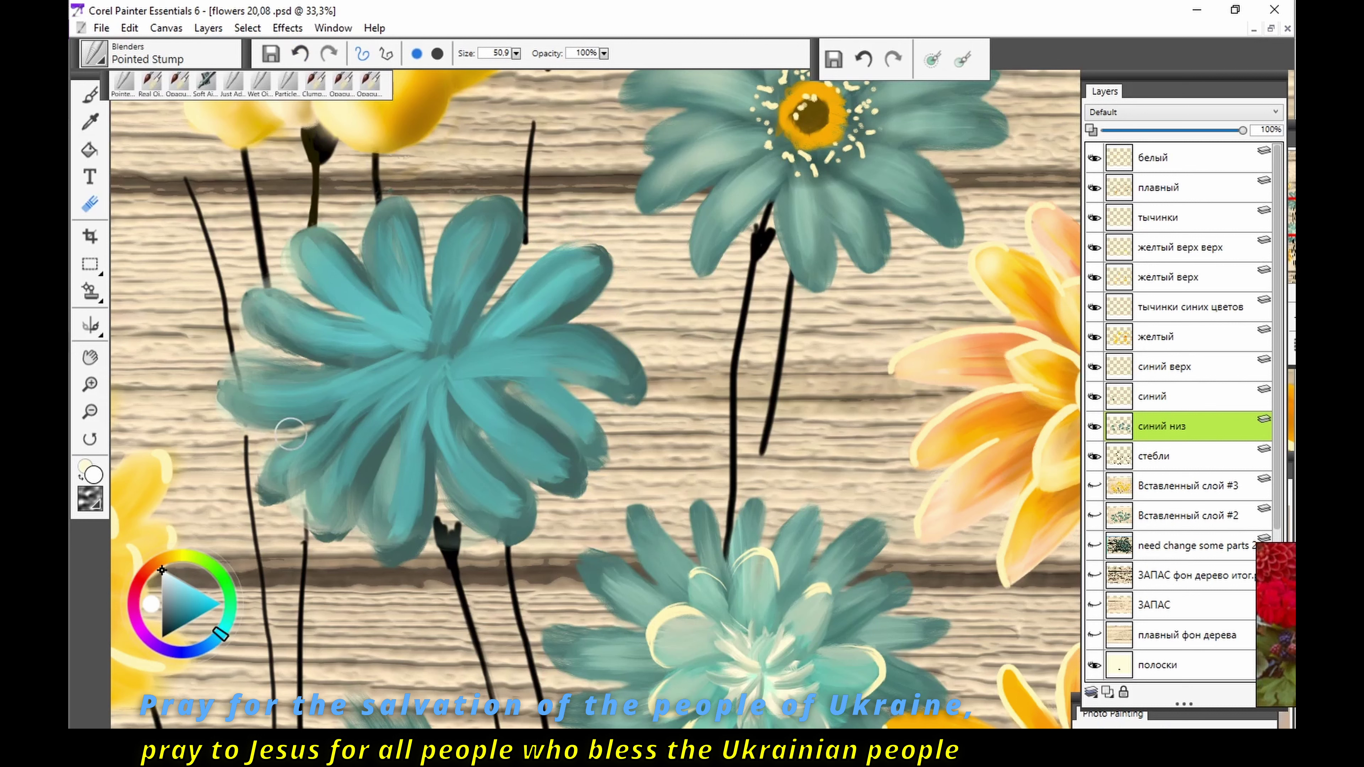
{"action": "left_click_drag", "start_coordinate": [322, 537], "coordinate": [565, 513]}
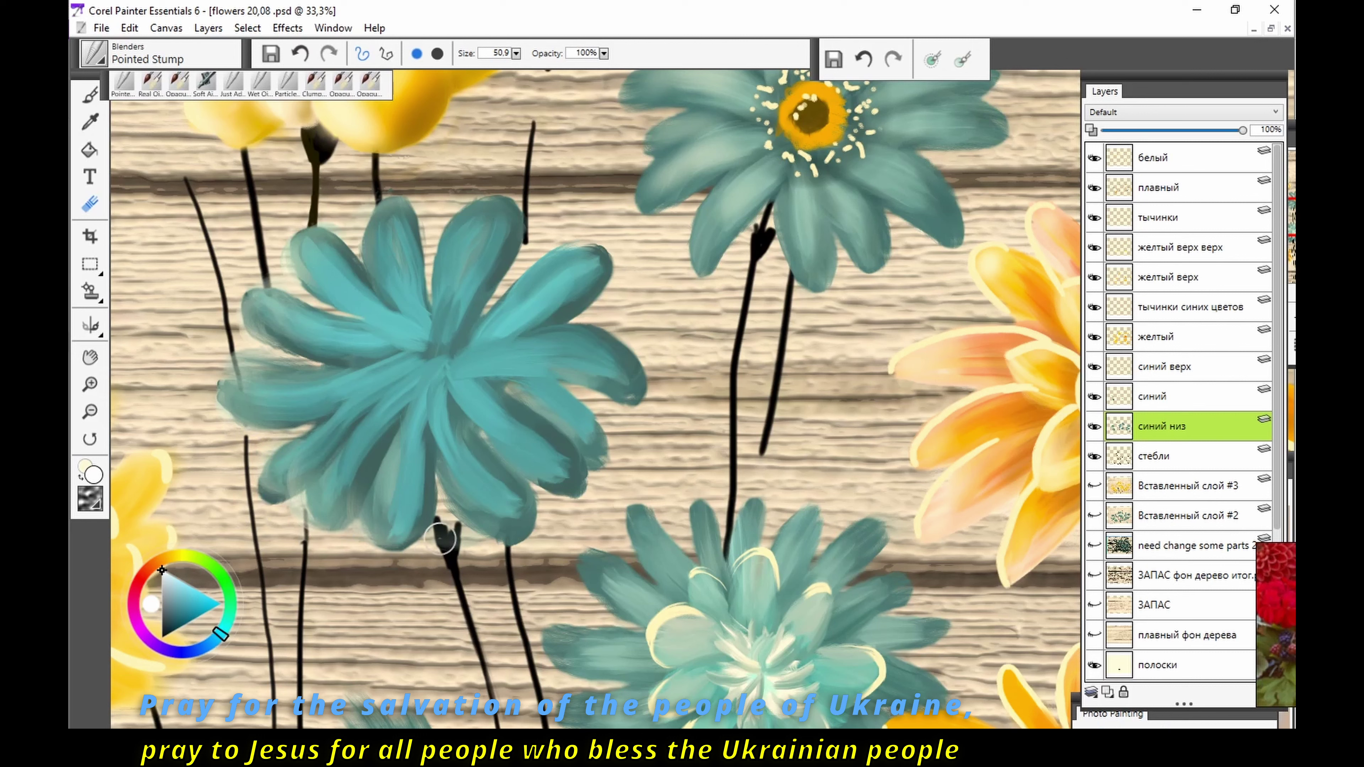
Step: Return to the синий низ layer with a light cyan colour and fit the painting to the window
{"action": "left_click", "coordinate": [1152, 396]}
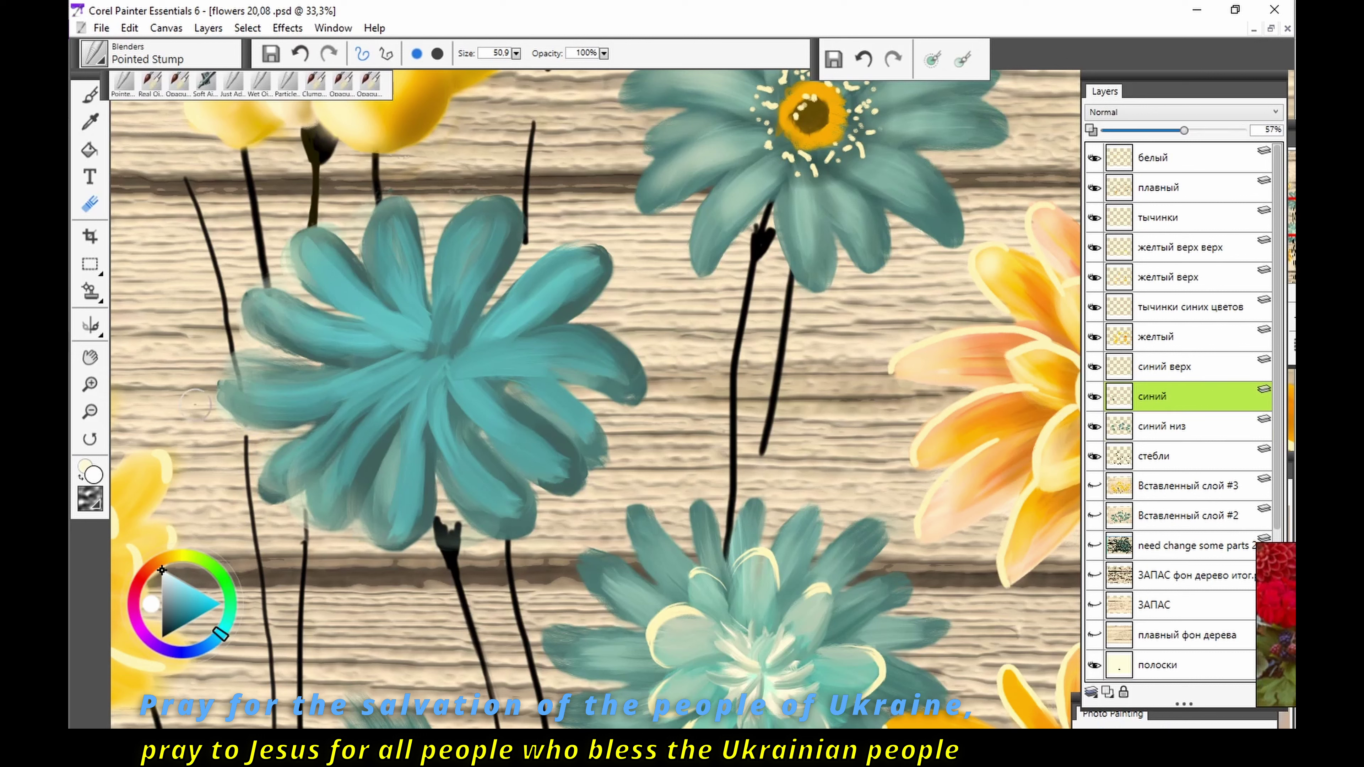
{"action": "left_click", "coordinate": [1161, 426]}
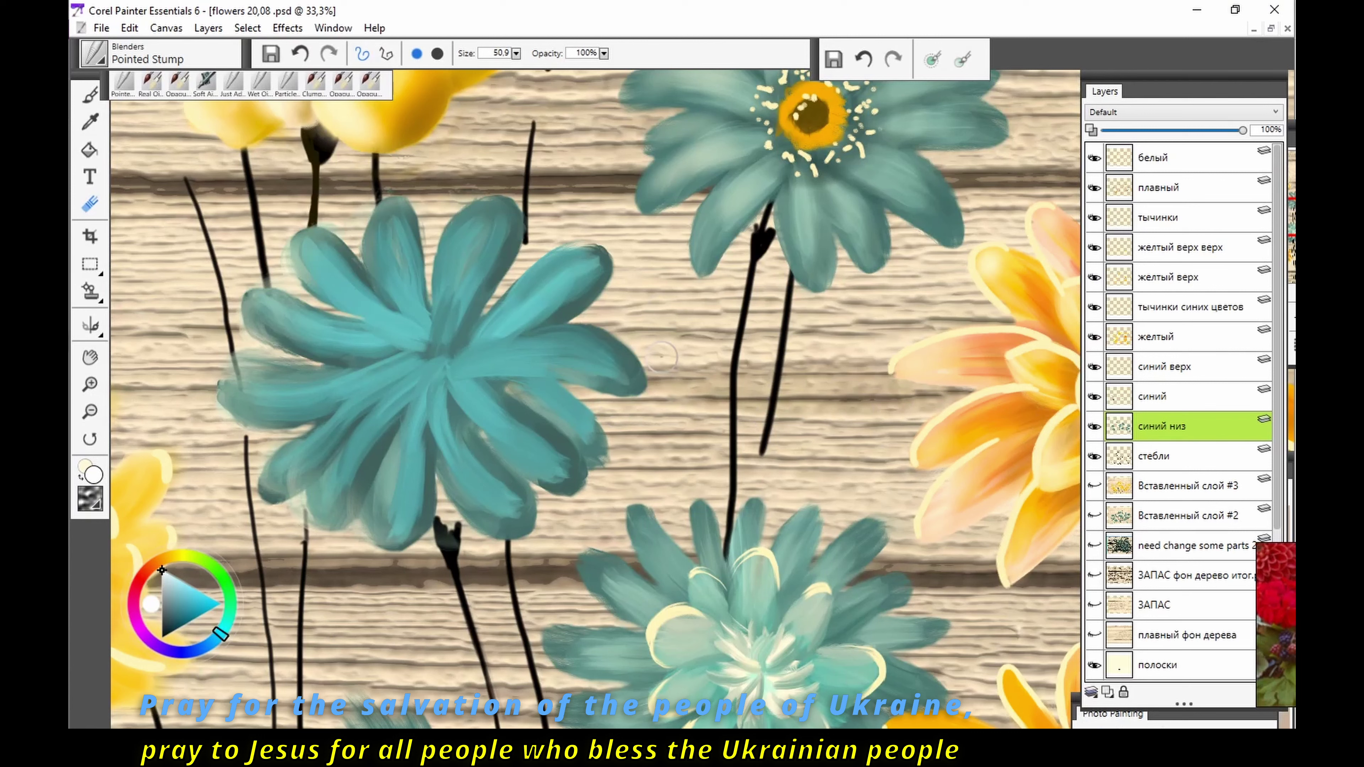
{"action": "left_click", "coordinate": [177, 588]}
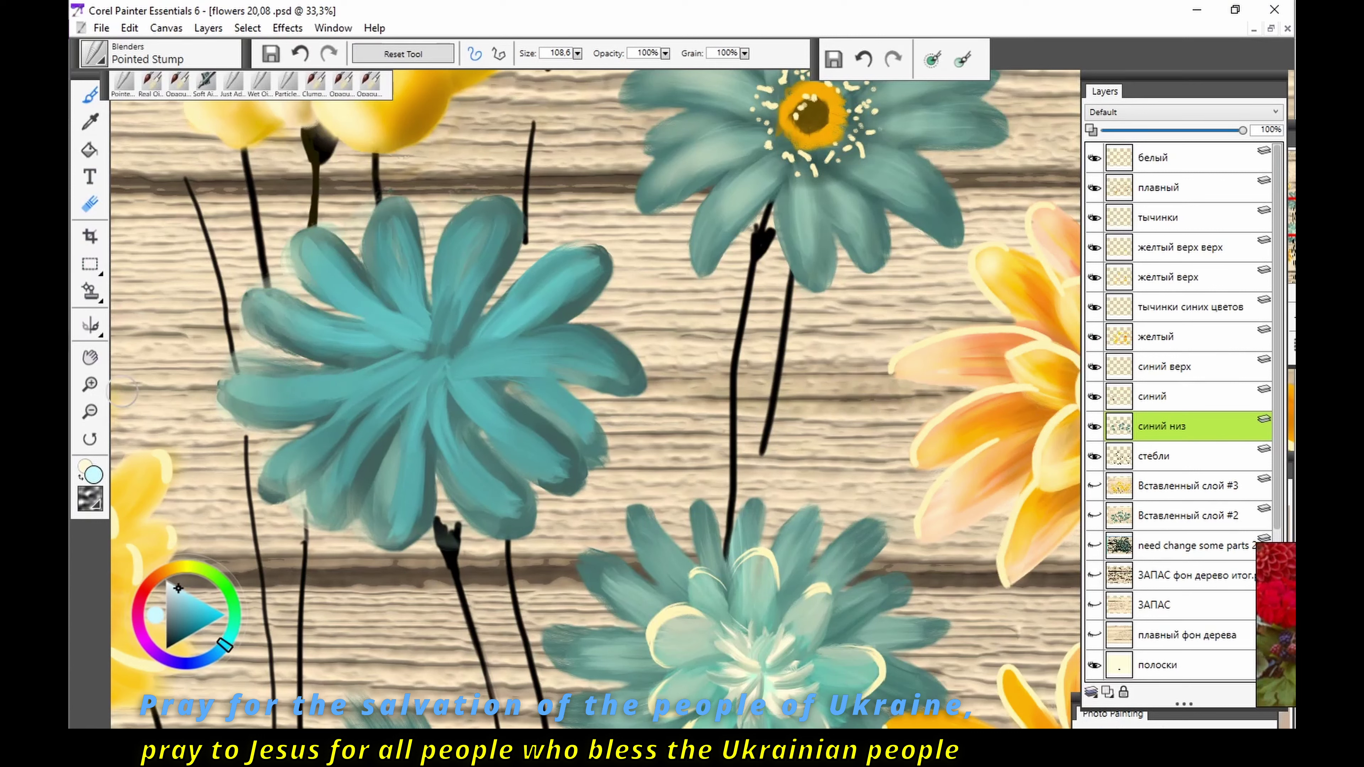
{"action": "key", "text": "j"}
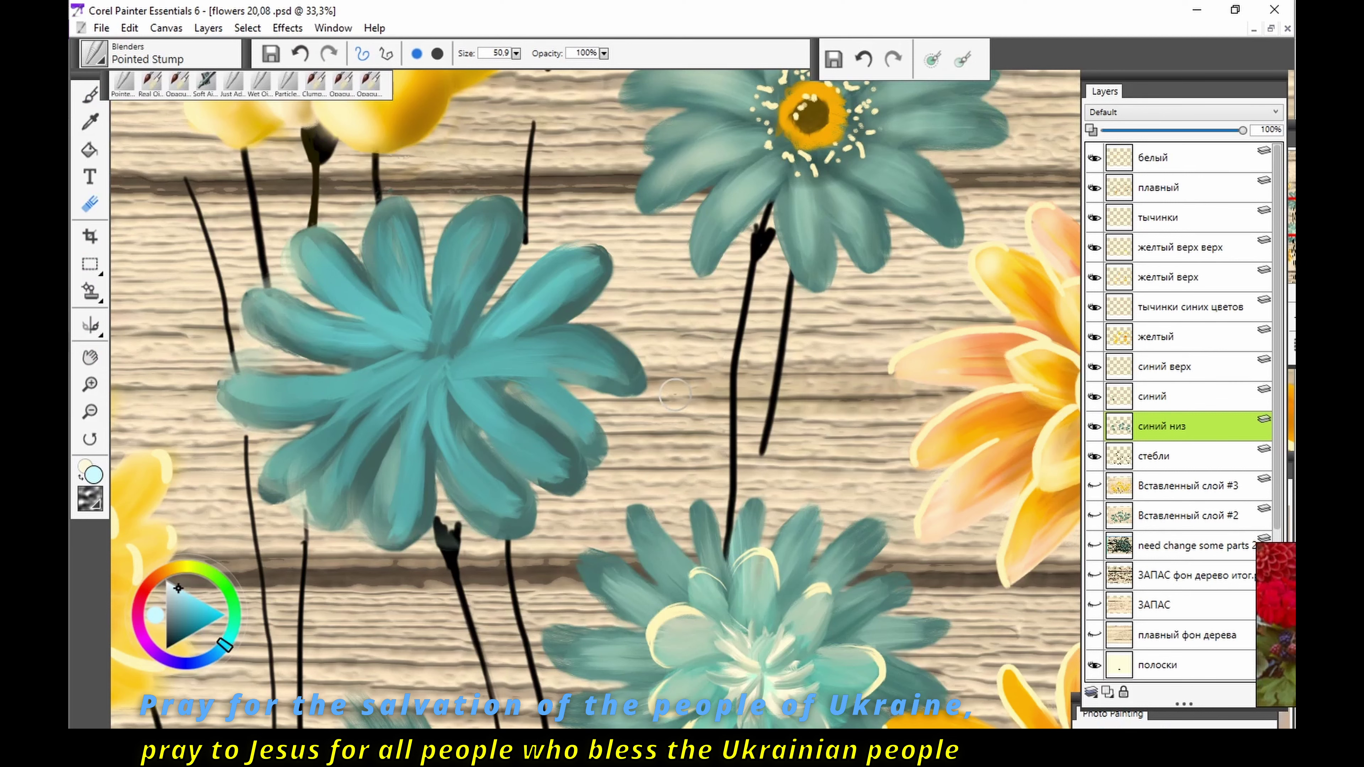
{"action": "key", "text": "b"}
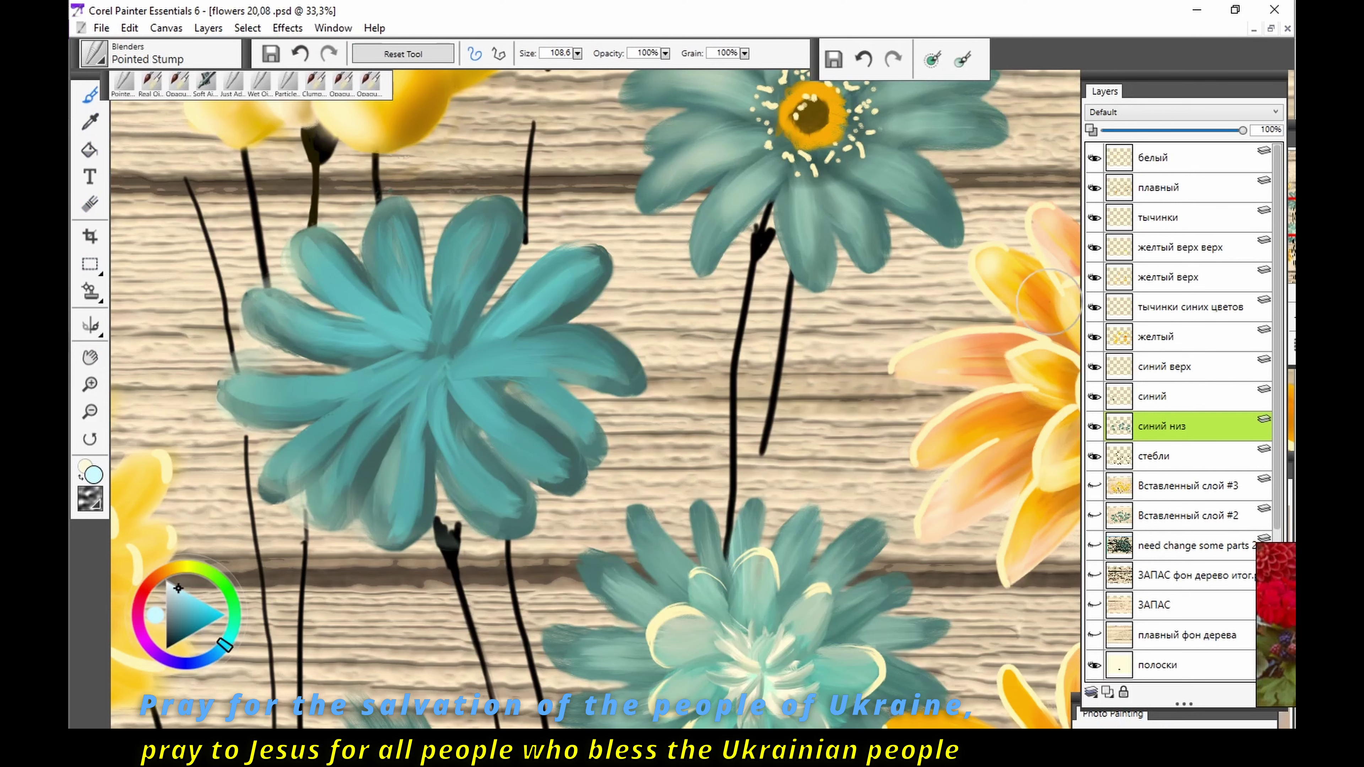
{"action": "key", "text": "ctrl+0"}
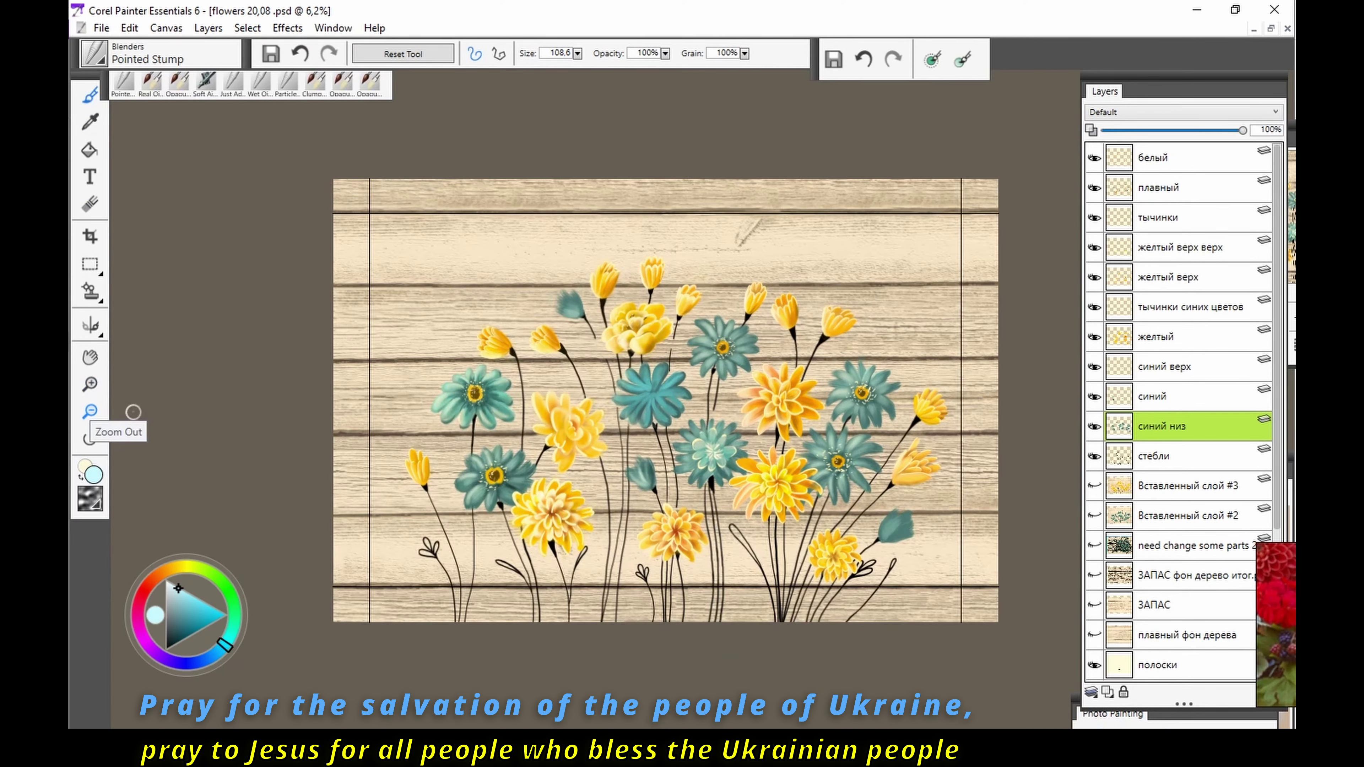
Step: On the синий layer, paint light teal over the flower's centre with Real Oils Filbert
{"action": "scroll", "coordinate": [429, 379], "scroll_direction": "up", "scroll_amount": 4}
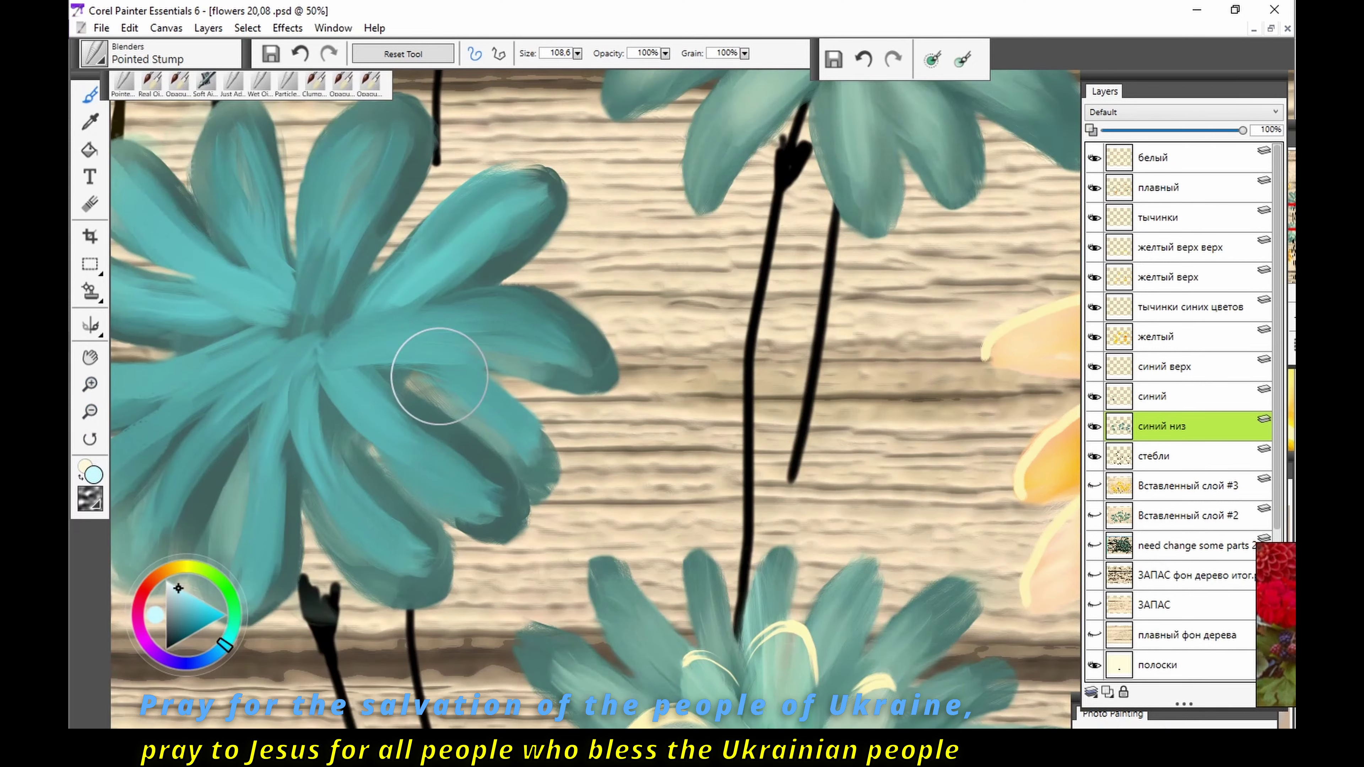
{"action": "key", "text": "alt+bracketright"}
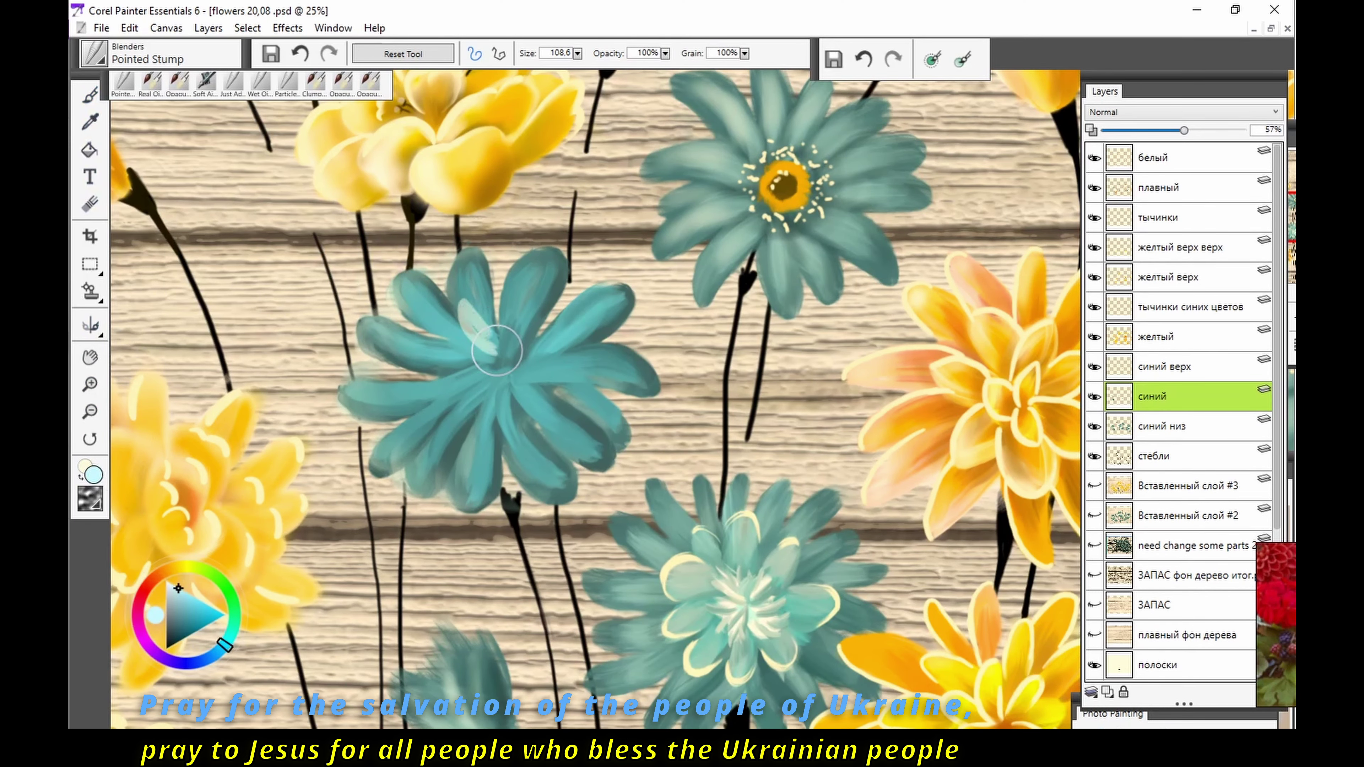
{"action": "key", "text": "slash"}
{"action": "mouse_move", "coordinate": [478, 344]}
{"action": "left_mouse_down"}
{"action": "mouse_move", "coordinate": [473, 300]}
{"action": "mouse_move", "coordinate": [440, 355]}
{"action": "mouse_move", "coordinate": [484, 408]}
{"action": "mouse_move", "coordinate": [532, 388]}
{"action": "mouse_move", "coordinate": [570, 398]}
{"action": "mouse_move", "coordinate": [473, 408]}
{"action": "mouse_move", "coordinate": [510, 322]}
{"action": "mouse_move", "coordinate": [497, 377]}
{"action": "mouse_move", "coordinate": [378, 406]}
{"action": "left_mouse_up"}
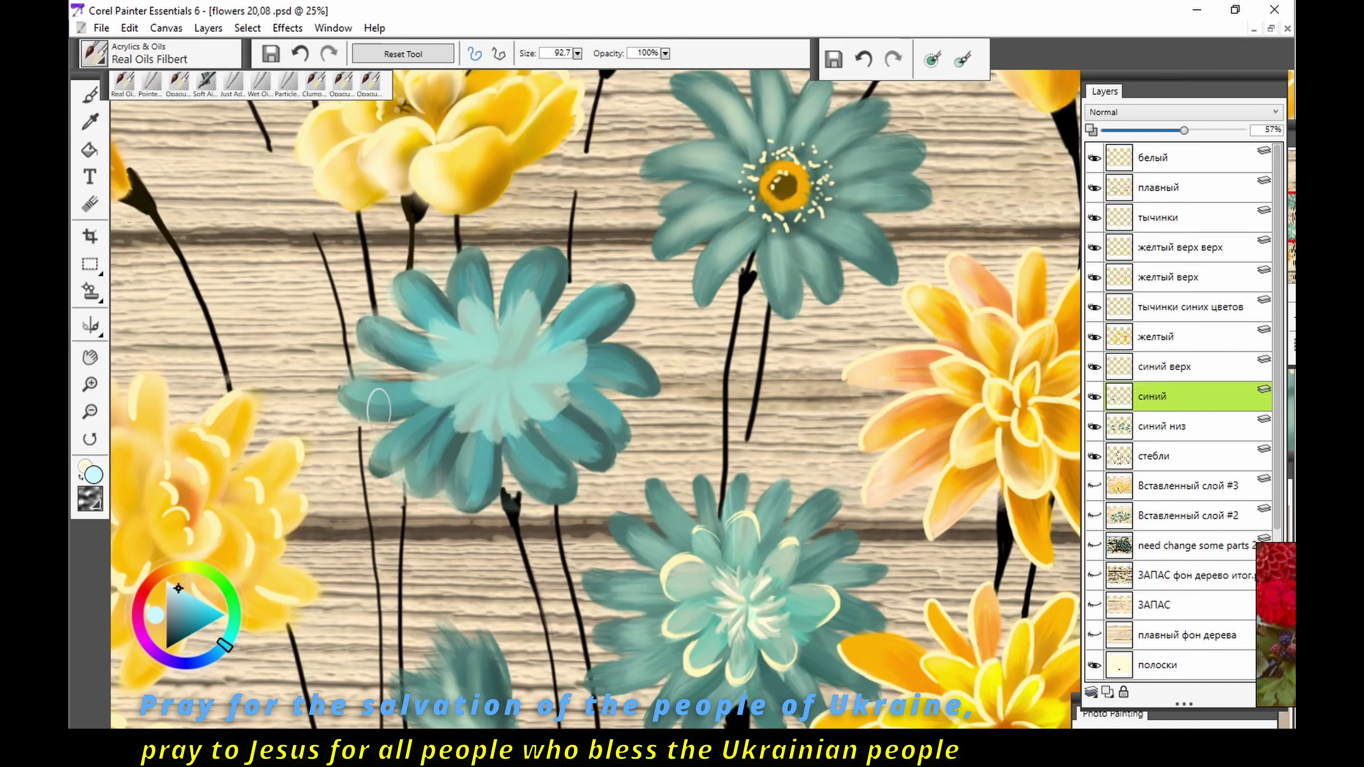
Step: Hide the синий низ layer, undo the teal stroke over the black stem, and zoom out
{"action": "left_click", "coordinate": [1094, 426]}
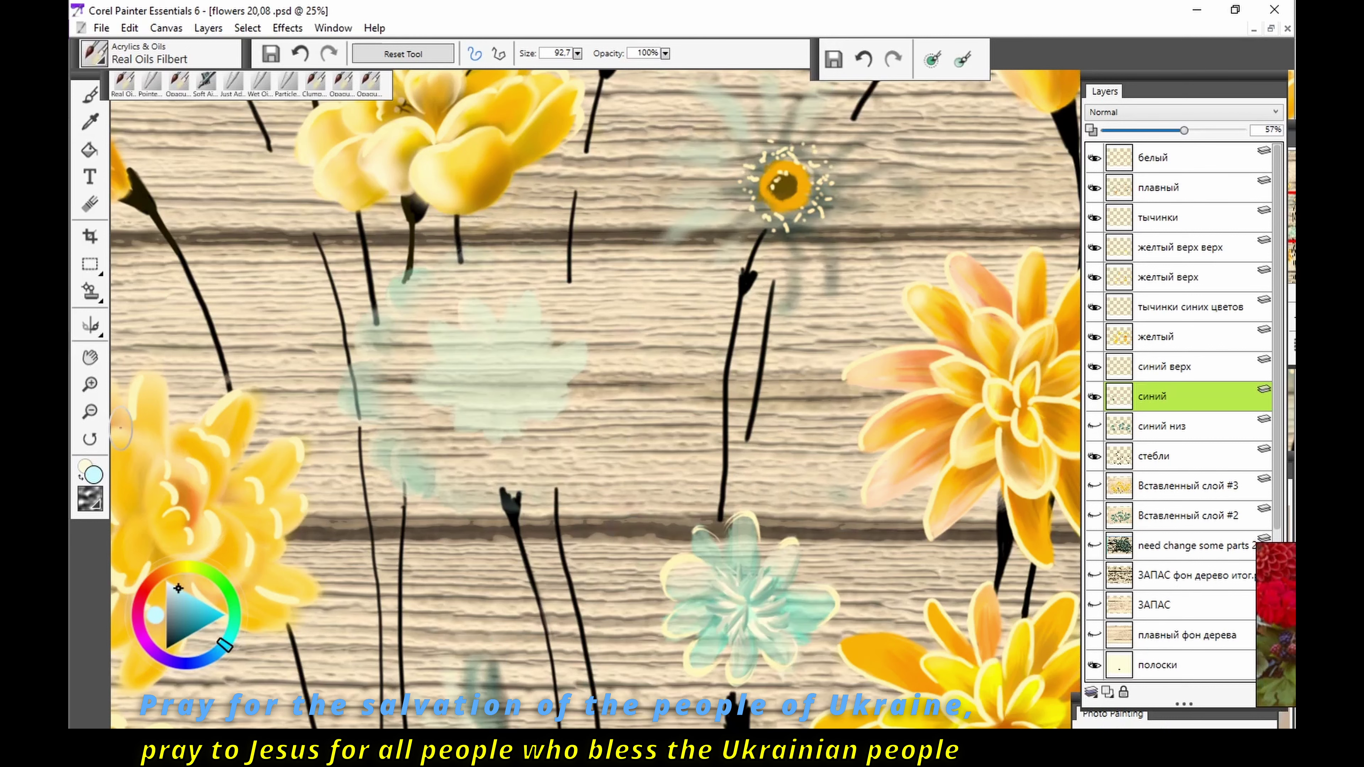
{"action": "left_click", "coordinate": [1154, 456]}
{"action": "left_click", "coordinate": [1155, 396]}
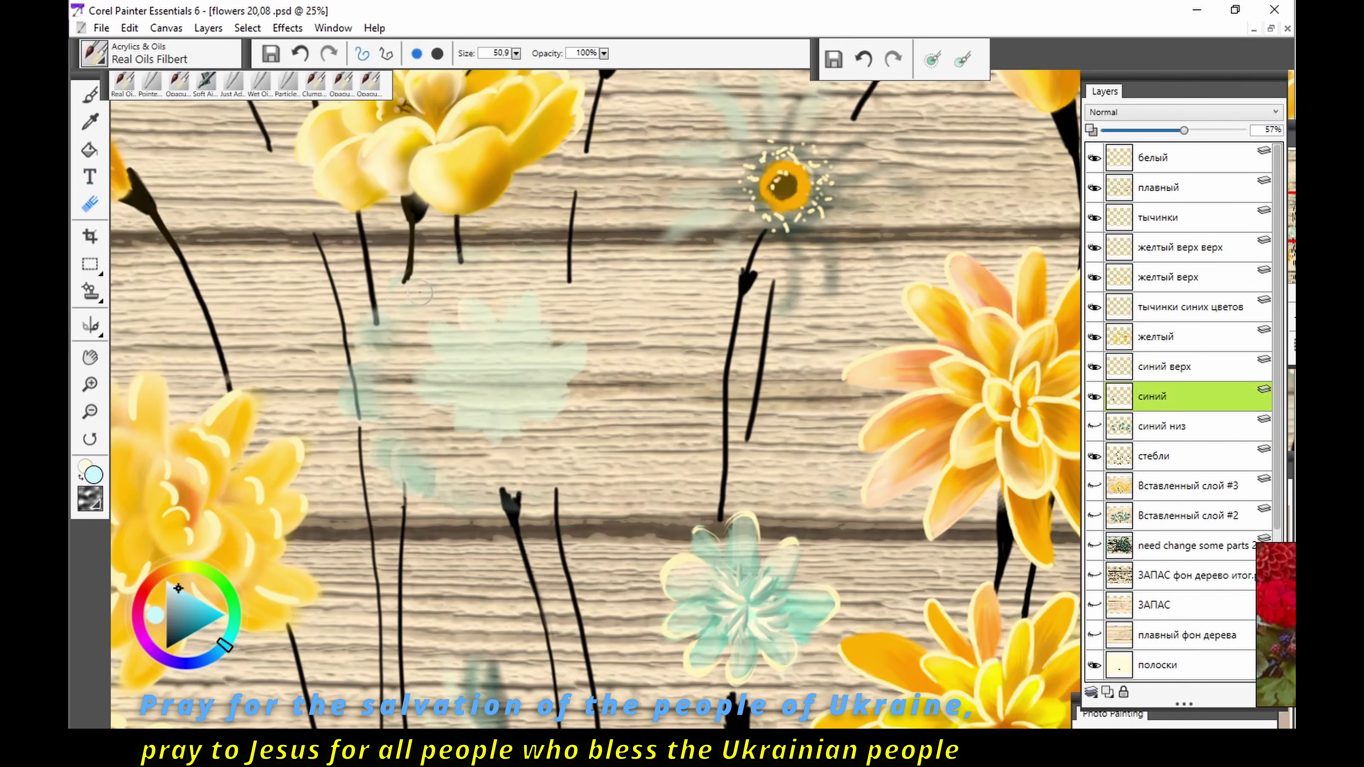
{"action": "key", "text": "ctrl+z"}
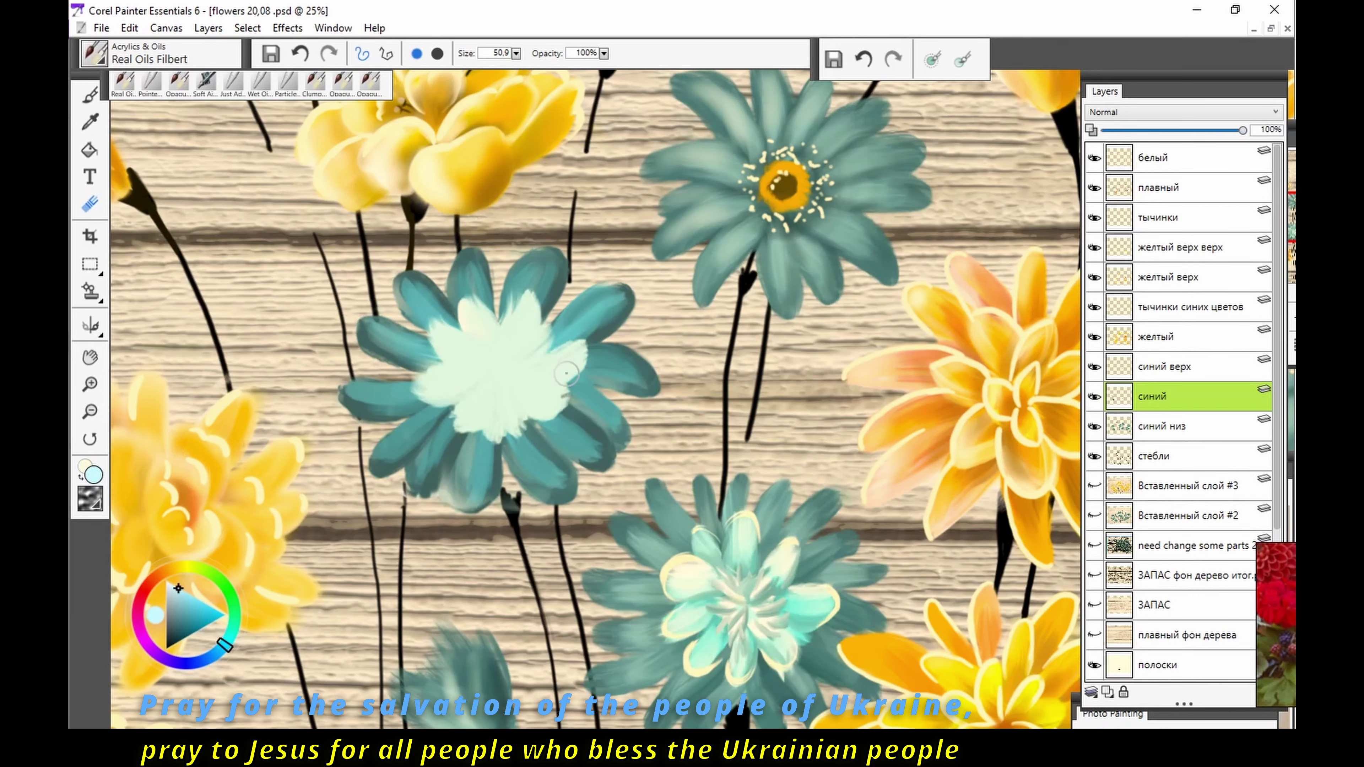
{"action": "left_click", "coordinate": [90, 412]}
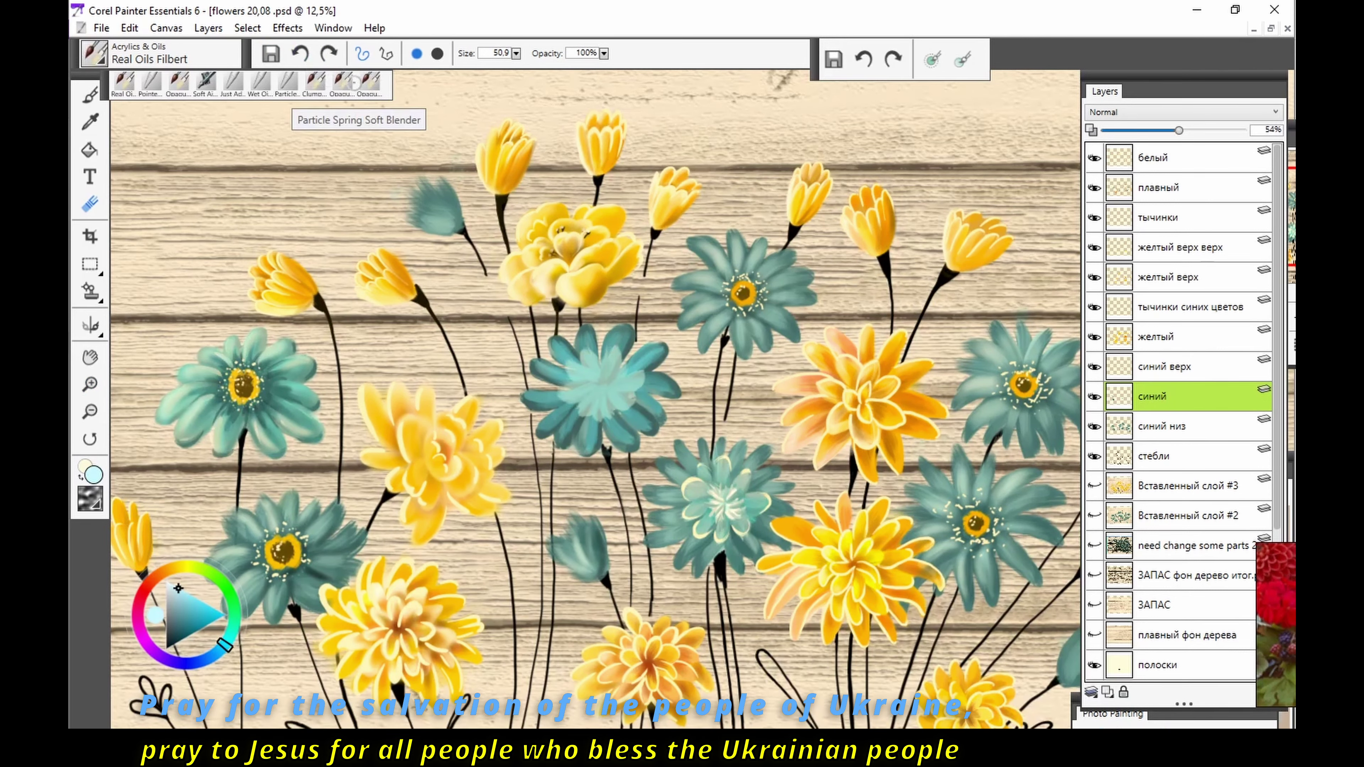
{"action": "scroll", "coordinate": [704, 392], "scroll_direction": "up", "scroll_amount": 3}
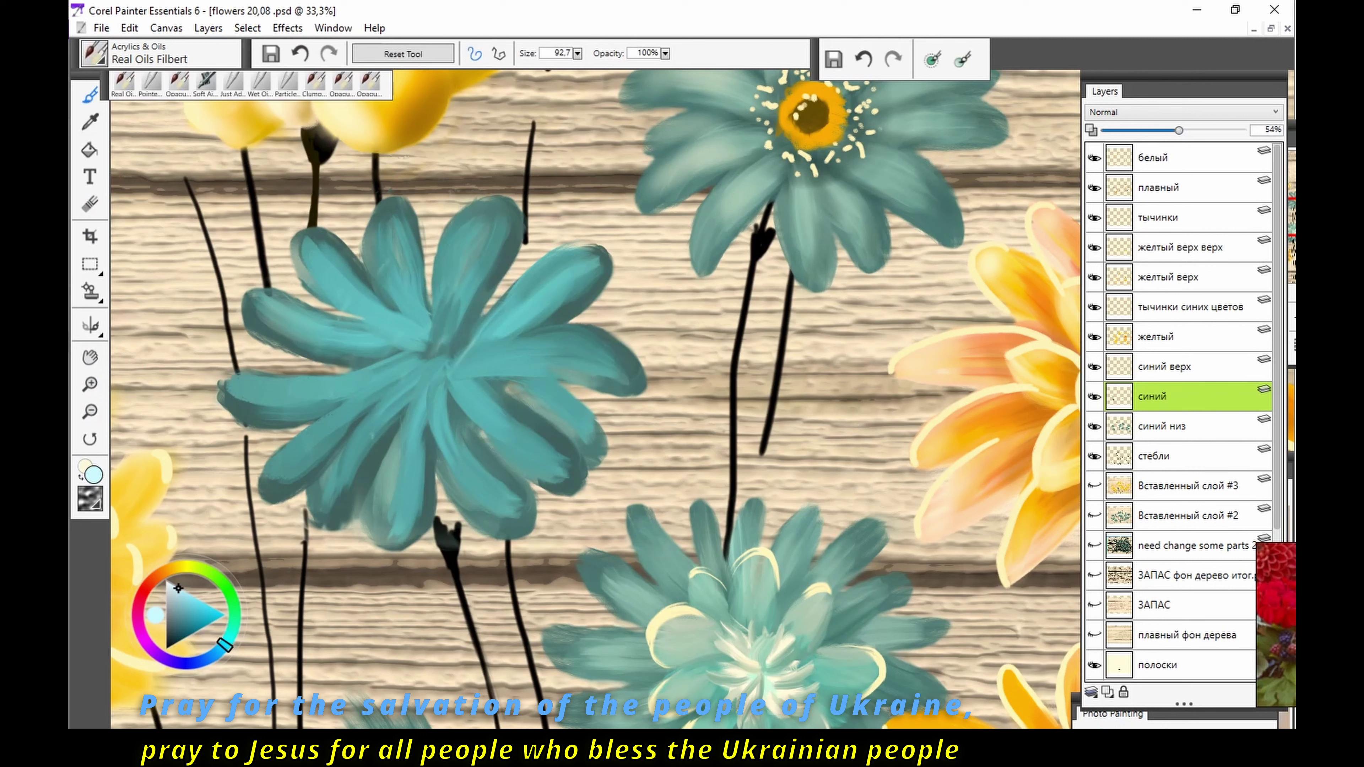
Step: On синий верх, paint the left flower's centre with pale, cyan and dark teal strokes
{"action": "left_click", "coordinate": [1165, 367]}
{"action": "mouse_move", "coordinate": [376, 349]}
{"action": "left_mouse_down"}
{"action": "mouse_move", "coordinate": [418, 305]}
{"action": "mouse_move", "coordinate": [456, 322]}
{"action": "left_mouse_up"}
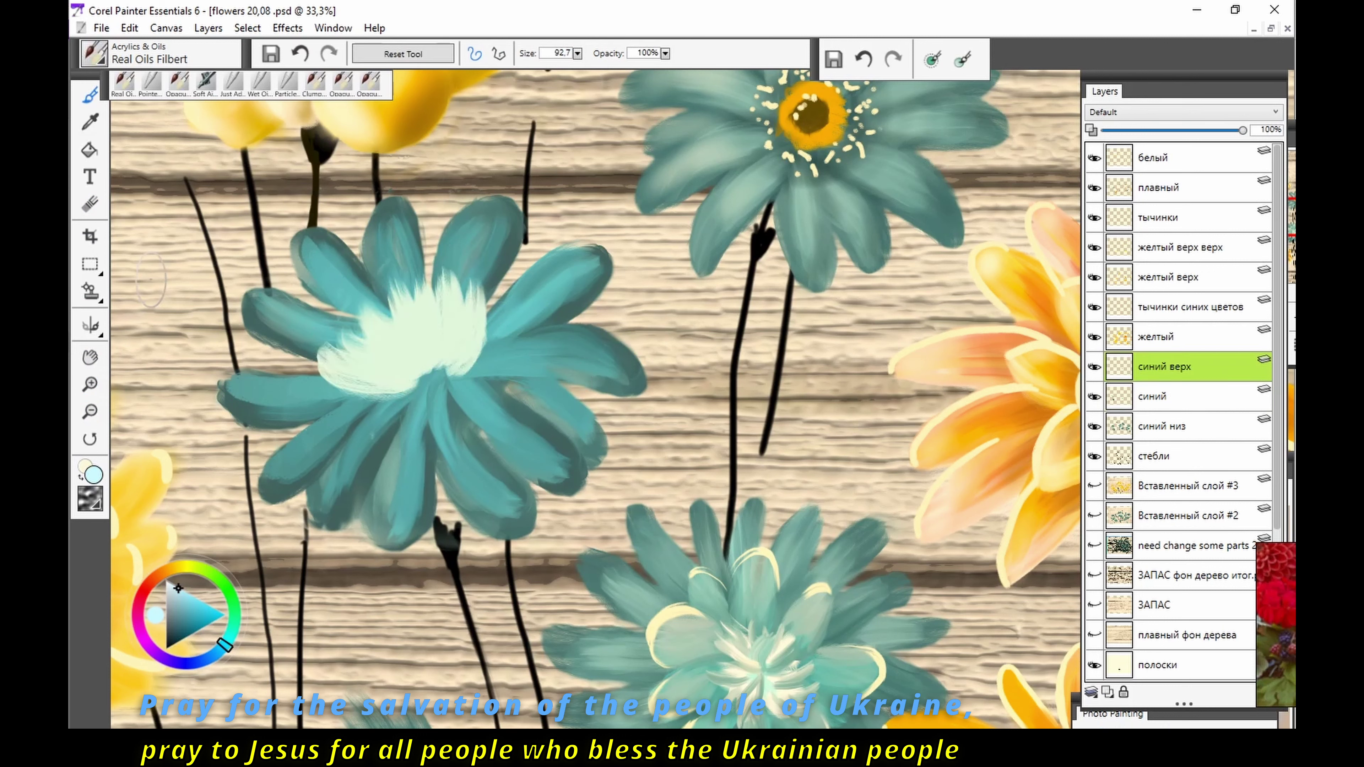
{"action": "left_click", "coordinate": [224, 615]}
{"action": "left_click_drag", "start_coordinate": [333, 376], "coordinate": [467, 364]}
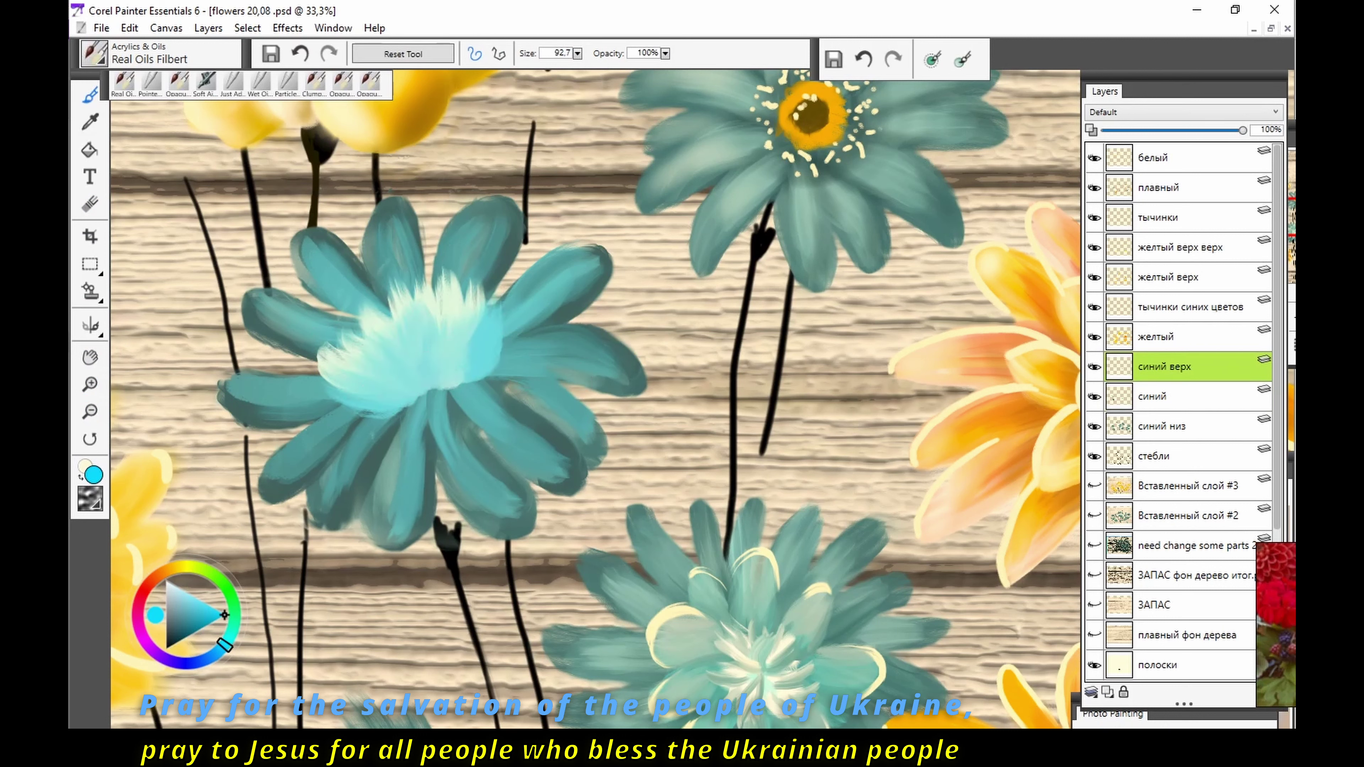
{"action": "left_click", "coordinate": [400, 416], "text": "alt"}
{"action": "mouse_move", "coordinate": [382, 387]}
{"action": "left_mouse_down"}
{"action": "mouse_move", "coordinate": [475, 370]}
{"action": "mouse_move", "coordinate": [349, 403]}
{"action": "mouse_move", "coordinate": [408, 408]}
{"action": "mouse_move", "coordinate": [477, 379]}
{"action": "mouse_move", "coordinate": [347, 387]}
{"action": "mouse_move", "coordinate": [403, 401]}
{"action": "mouse_move", "coordinate": [538, 352]}
{"action": "left_mouse_up"}
{"action": "left_click", "coordinate": [225, 614]}
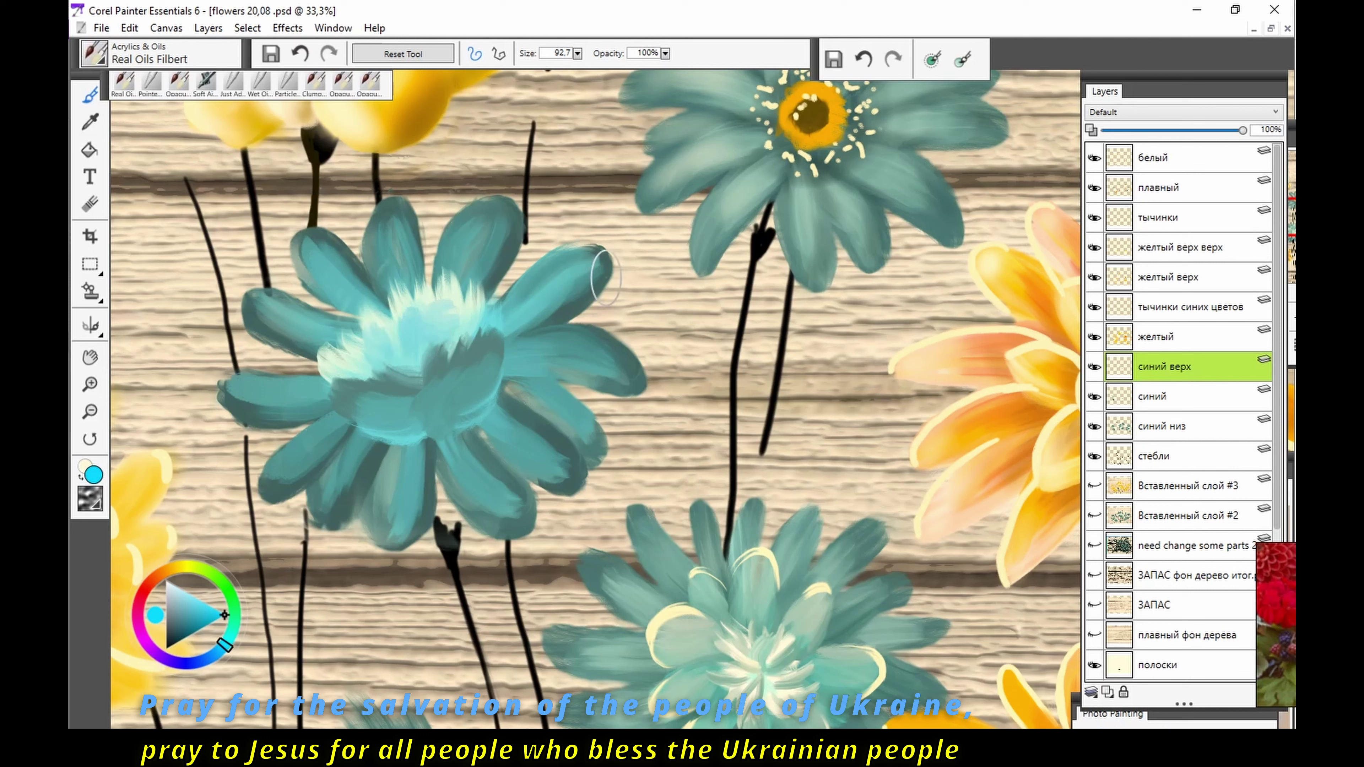
Step: Repaint the upper-left petal on синий and синий низ, and widen the right petal
{"action": "key", "text": "alt+bracketleft"}
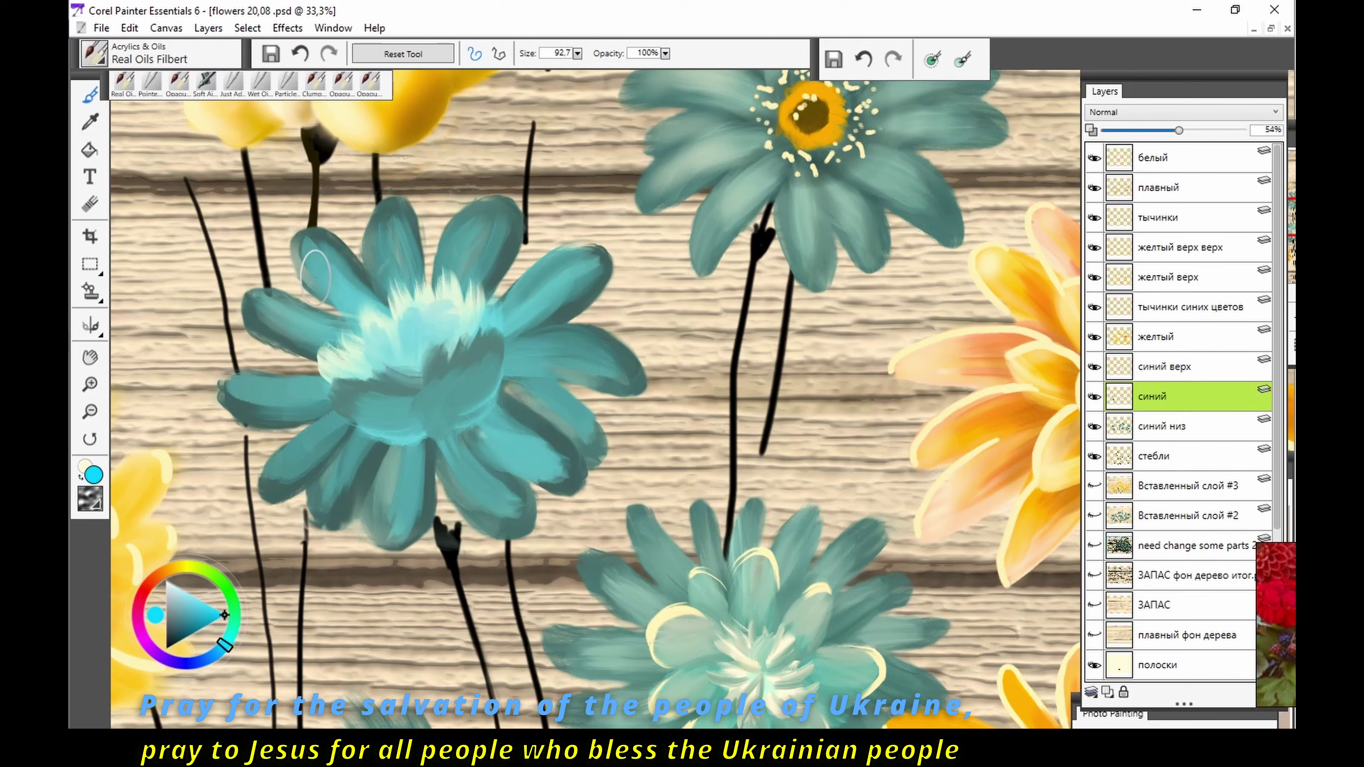
{"action": "mouse_move", "coordinate": [314, 277]}
{"action": "left_mouse_down"}
{"action": "mouse_move", "coordinate": [301, 312]}
{"action": "mouse_move", "coordinate": [344, 285]}
{"action": "left_mouse_up"}
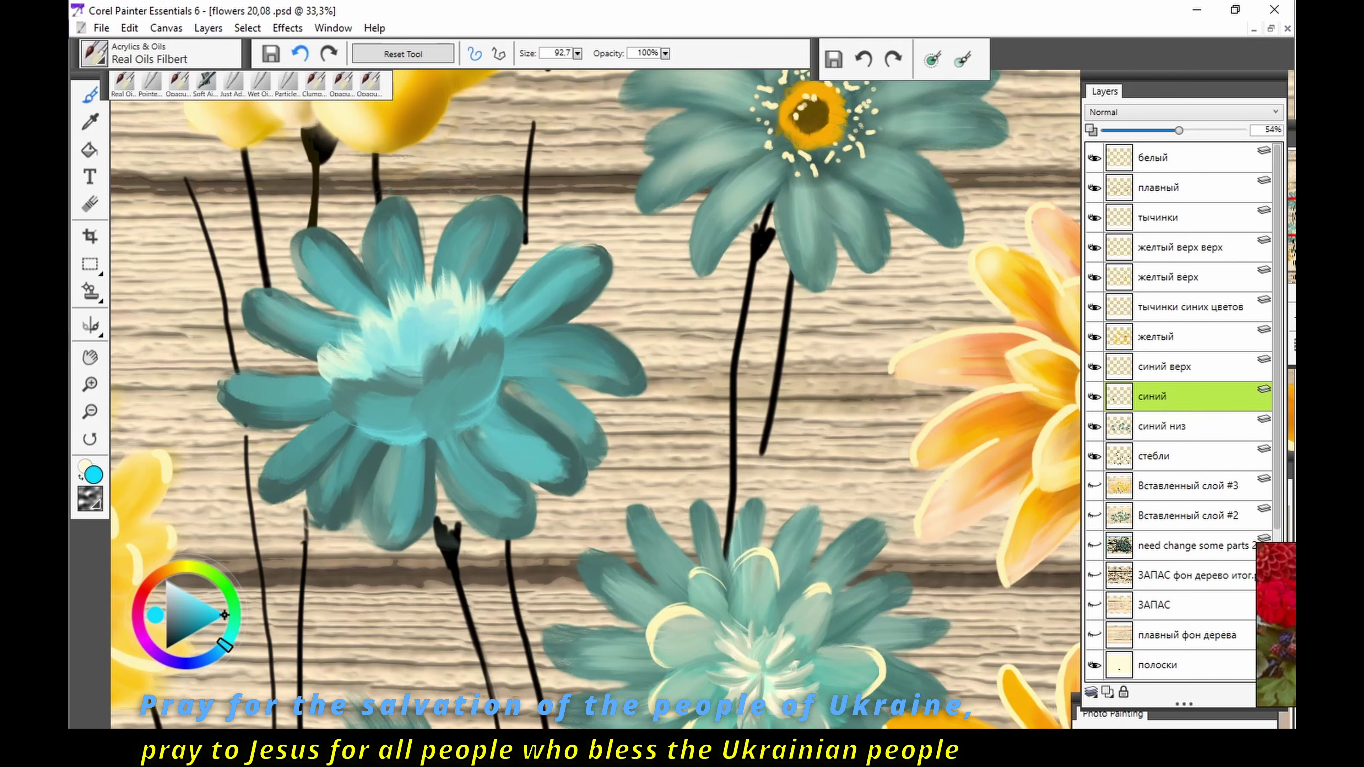
{"action": "key", "text": "alt+bracketleft"}
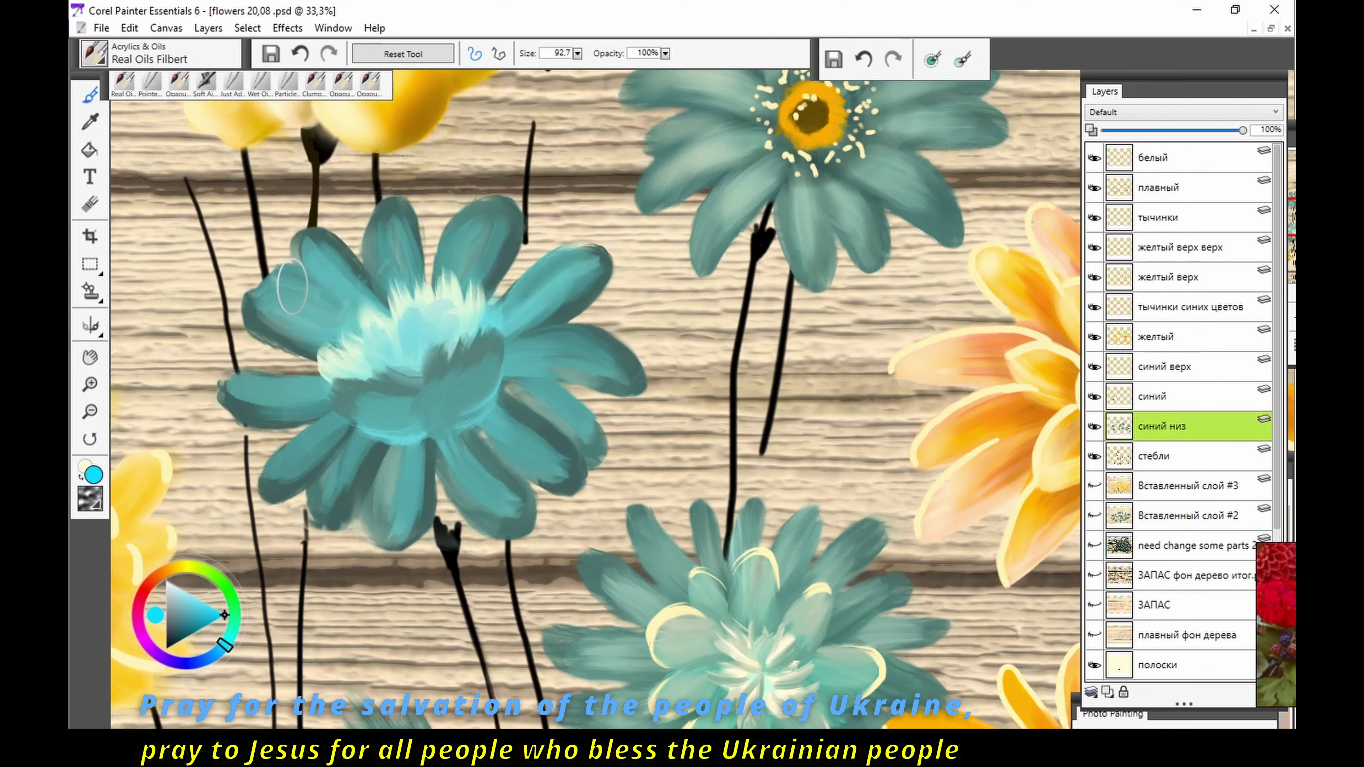
{"action": "left_click_drag", "start_coordinate": [292, 286], "coordinate": [384, 280]}
{"action": "mouse_move", "coordinate": [469, 229]}
{"action": "left_mouse_down"}
{"action": "mouse_move", "coordinate": [494, 280]}
{"action": "mouse_move", "coordinate": [591, 269]}
{"action": "mouse_move", "coordinate": [618, 301]}
{"action": "mouse_move", "coordinate": [608, 334]}
{"action": "mouse_move", "coordinate": [578, 290]}
{"action": "mouse_move", "coordinate": [613, 269]}
{"action": "left_mouse_up"}
{"action": "mouse_move", "coordinate": [553, 322]}
{"action": "left_mouse_down"}
{"action": "mouse_move", "coordinate": [531, 226]}
{"action": "mouse_move", "coordinate": [499, 294]}
{"action": "mouse_move", "coordinate": [532, 220]}
{"action": "left_mouse_up"}
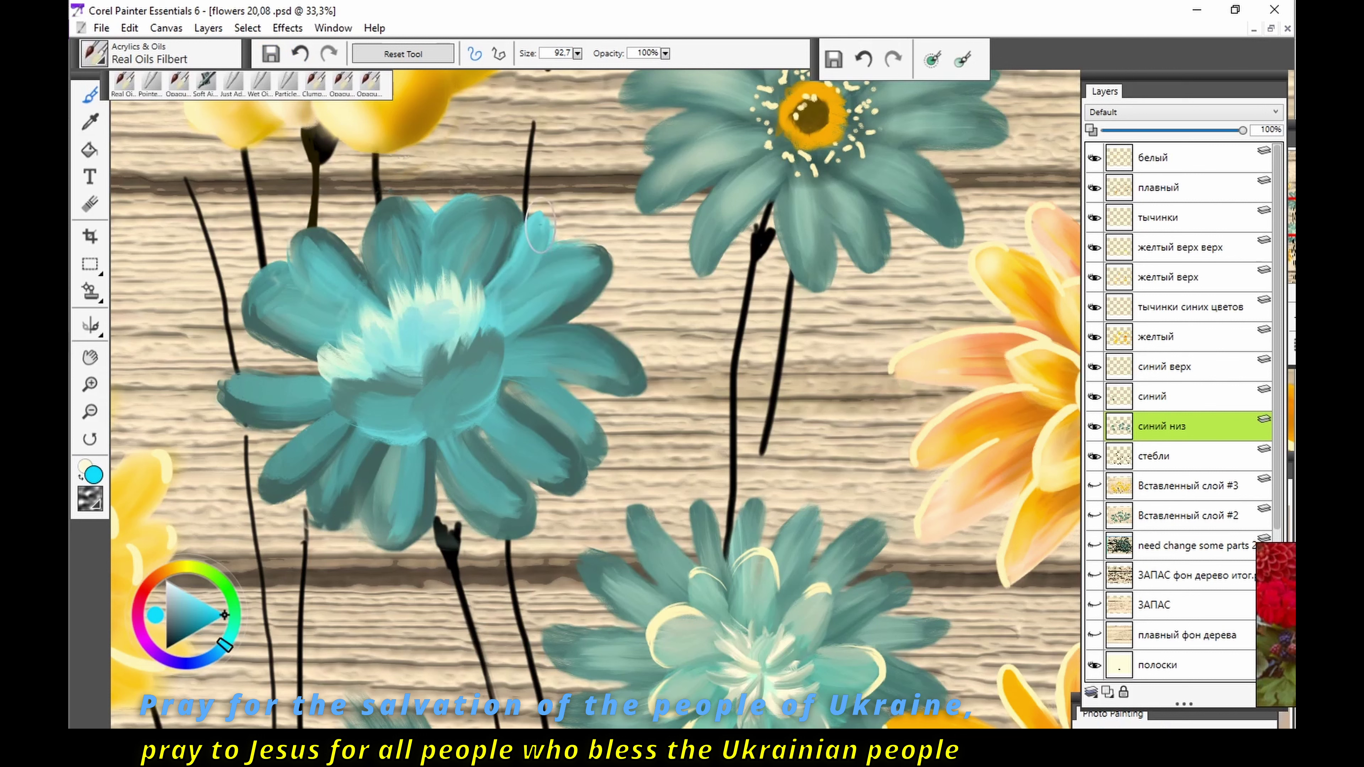
Step: Form lighter teal left and lower-left petals, then add darker teal over the dark petal
{"action": "left_click_drag", "start_coordinate": [559, 377], "coordinate": [532, 226]}
{"action": "mouse_move", "coordinate": [344, 419]}
{"action": "left_mouse_down"}
{"action": "mouse_move", "coordinate": [247, 371]}
{"action": "mouse_move", "coordinate": [354, 400]}
{"action": "left_mouse_up"}
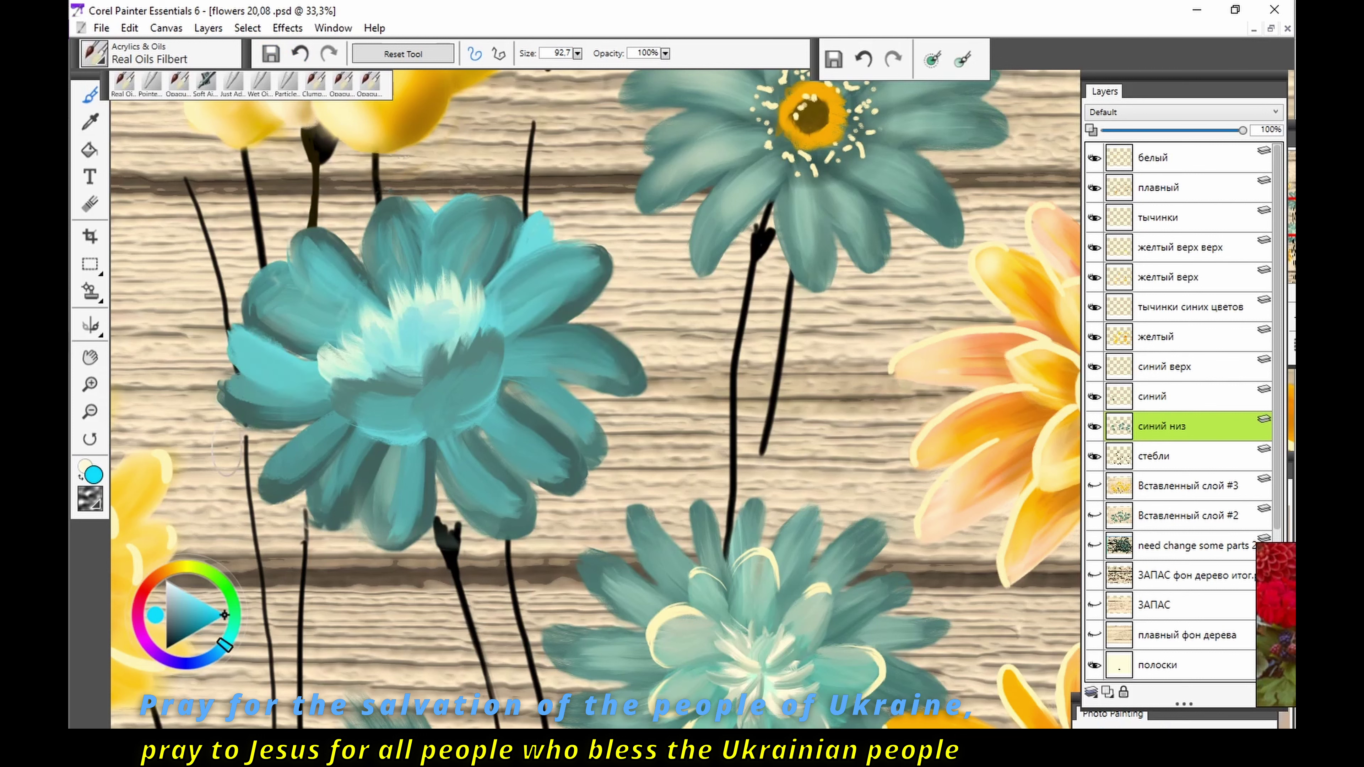
{"action": "left_click_drag", "start_coordinate": [244, 467], "coordinate": [333, 414]}
{"action": "left_click", "coordinate": [505, 403], "text": "alt"}
{"action": "mouse_move", "coordinate": [510, 409]}
{"action": "left_mouse_down"}
{"action": "mouse_move", "coordinate": [581, 457]}
{"action": "mouse_move", "coordinate": [527, 376]}
{"action": "left_mouse_up"}
Step: Darken the centre-left, upper and lower-centre petals in dark teal
{"action": "left_click", "coordinate": [344, 409], "text": "alt"}
{"action": "mouse_move", "coordinate": [371, 381]}
{"action": "left_mouse_down"}
{"action": "mouse_move", "coordinate": [306, 451]}
{"action": "mouse_move", "coordinate": [354, 414]}
{"action": "left_mouse_up"}
{"action": "left_click_drag", "start_coordinate": [290, 366], "coordinate": [354, 398]}
{"action": "mouse_move", "coordinate": [376, 298]}
{"action": "left_mouse_down"}
{"action": "mouse_move", "coordinate": [331, 316]}
{"action": "mouse_move", "coordinate": [441, 269]}
{"action": "mouse_move", "coordinate": [538, 344]}
{"action": "left_mouse_up"}
{"action": "left_click", "coordinate": [336, 315], "text": "alt"}
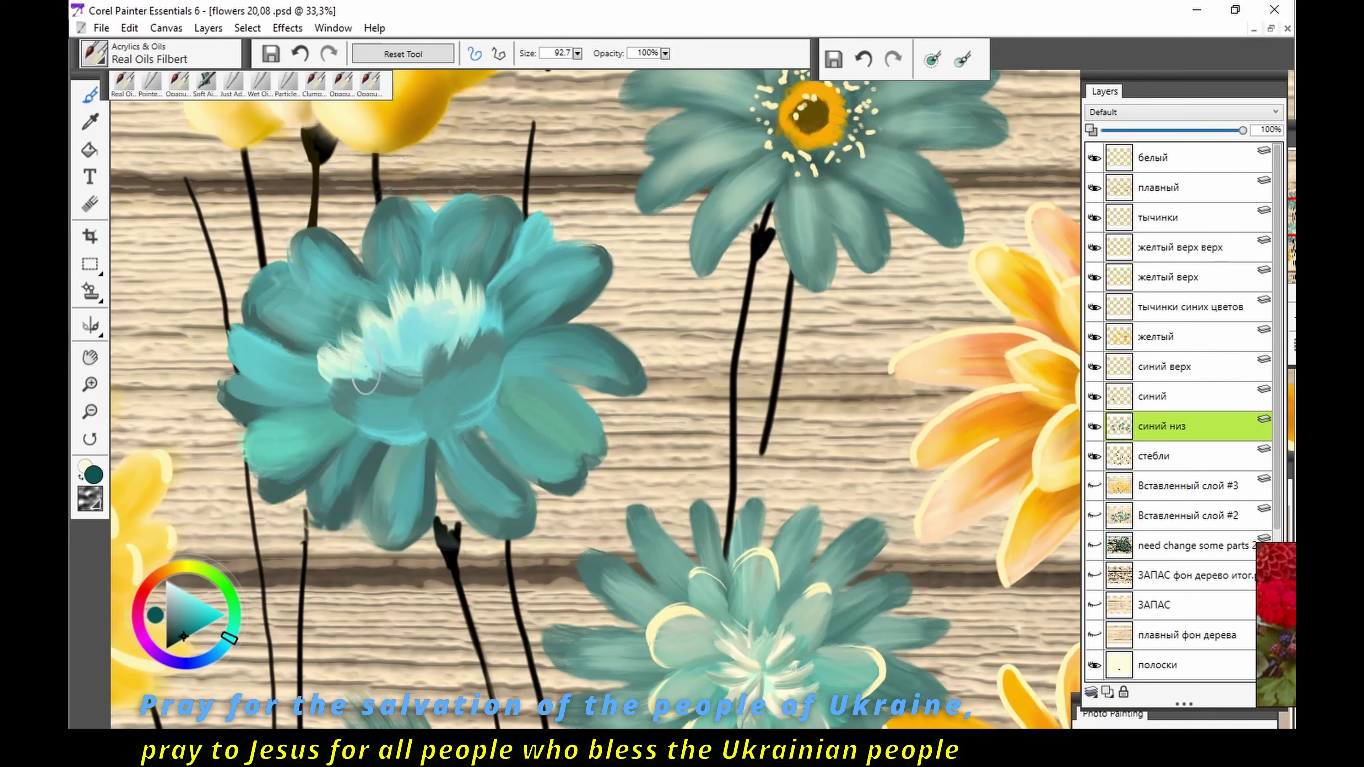
{"action": "mouse_move", "coordinate": [366, 371]}
{"action": "left_mouse_down"}
{"action": "mouse_move", "coordinate": [312, 451]}
{"action": "mouse_move", "coordinate": [408, 489]}
{"action": "mouse_move", "coordinate": [487, 441]}
{"action": "mouse_move", "coordinate": [465, 399]}
{"action": "mouse_move", "coordinate": [570, 341]}
{"action": "left_mouse_up"}
Step: On синий верх, paint dark teal and bluer strokes across the flower centre
{"action": "key", "text": "alt+bracketright"}
{"action": "key", "text": "alt+bracketright"}
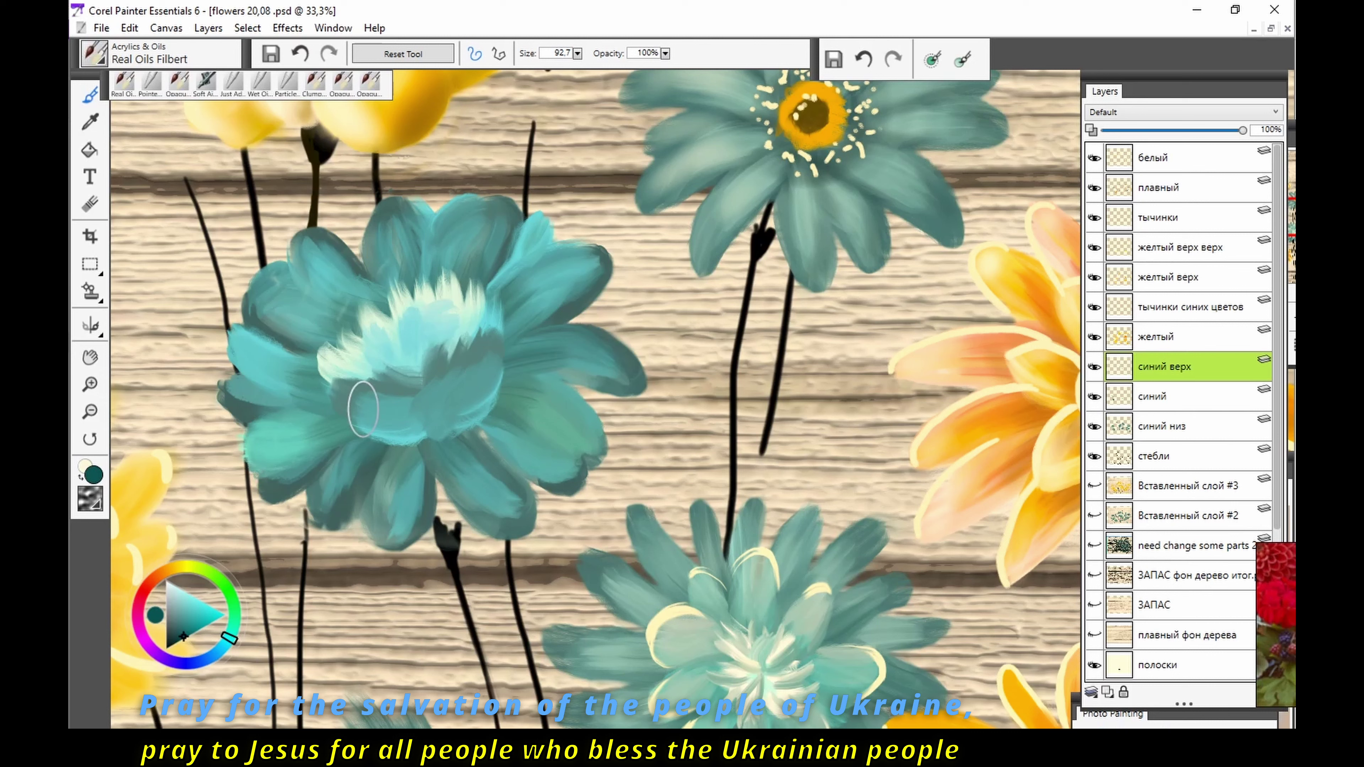
{"action": "mouse_move", "coordinate": [363, 410]}
{"action": "left_mouse_down"}
{"action": "mouse_move", "coordinate": [425, 350]}
{"action": "mouse_move", "coordinate": [500, 387]}
{"action": "left_mouse_up"}
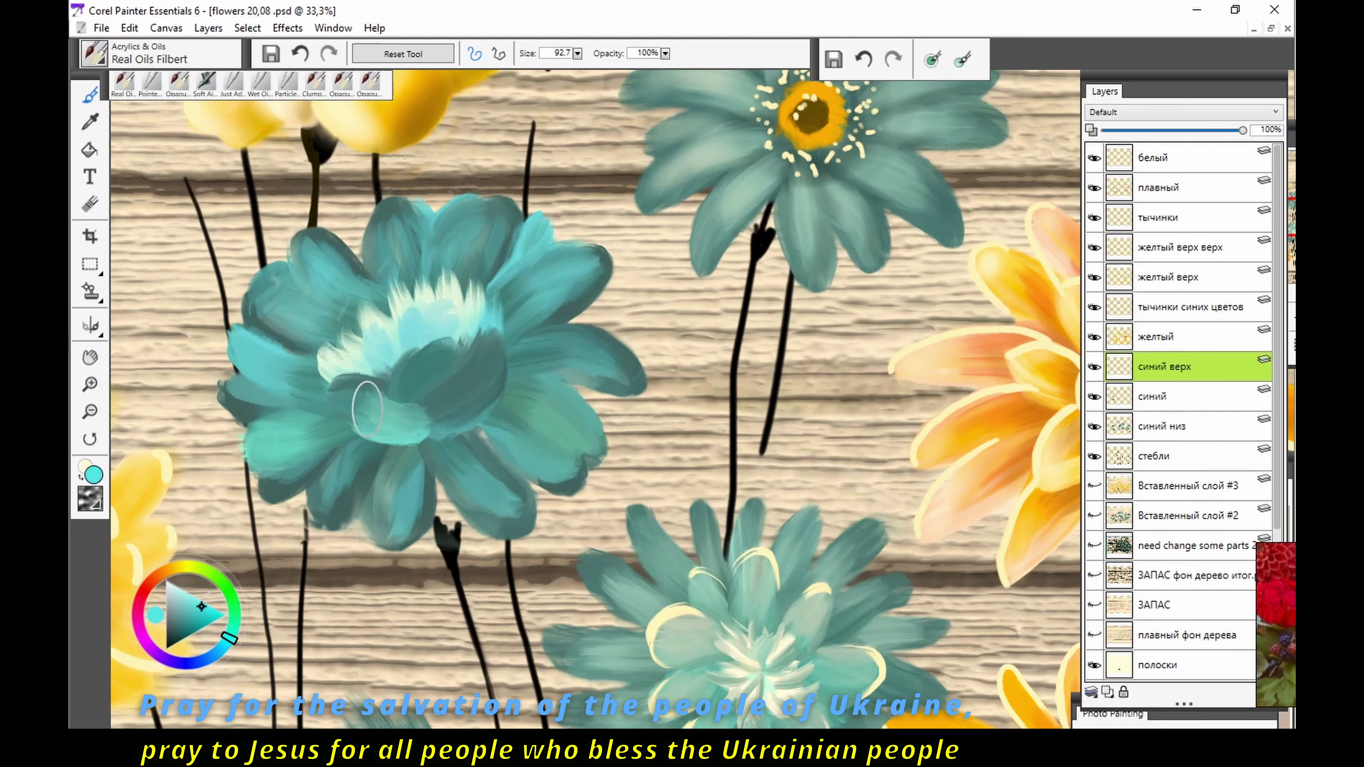
{"action": "mouse_move", "coordinate": [419, 409]}
{"action": "left_mouse_down"}
{"action": "mouse_move", "coordinate": [355, 397]}
{"action": "mouse_move", "coordinate": [427, 399]}
{"action": "left_mouse_up"}
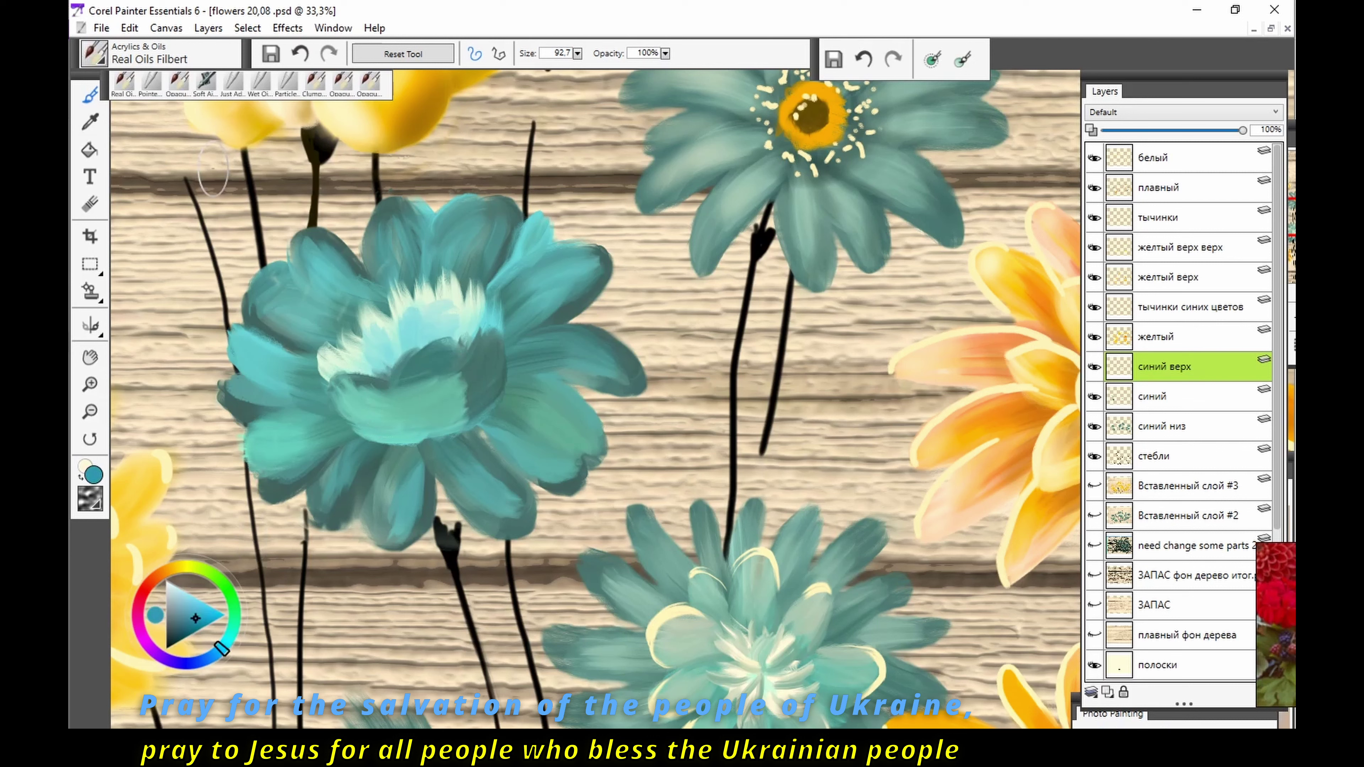
{"action": "left_click_drag", "start_coordinate": [229, 639], "coordinate": [217, 652]}
{"action": "mouse_move", "coordinate": [392, 409]}
{"action": "left_mouse_down"}
{"action": "mouse_move", "coordinate": [440, 379]}
{"action": "mouse_move", "coordinate": [467, 420]}
{"action": "left_mouse_up"}
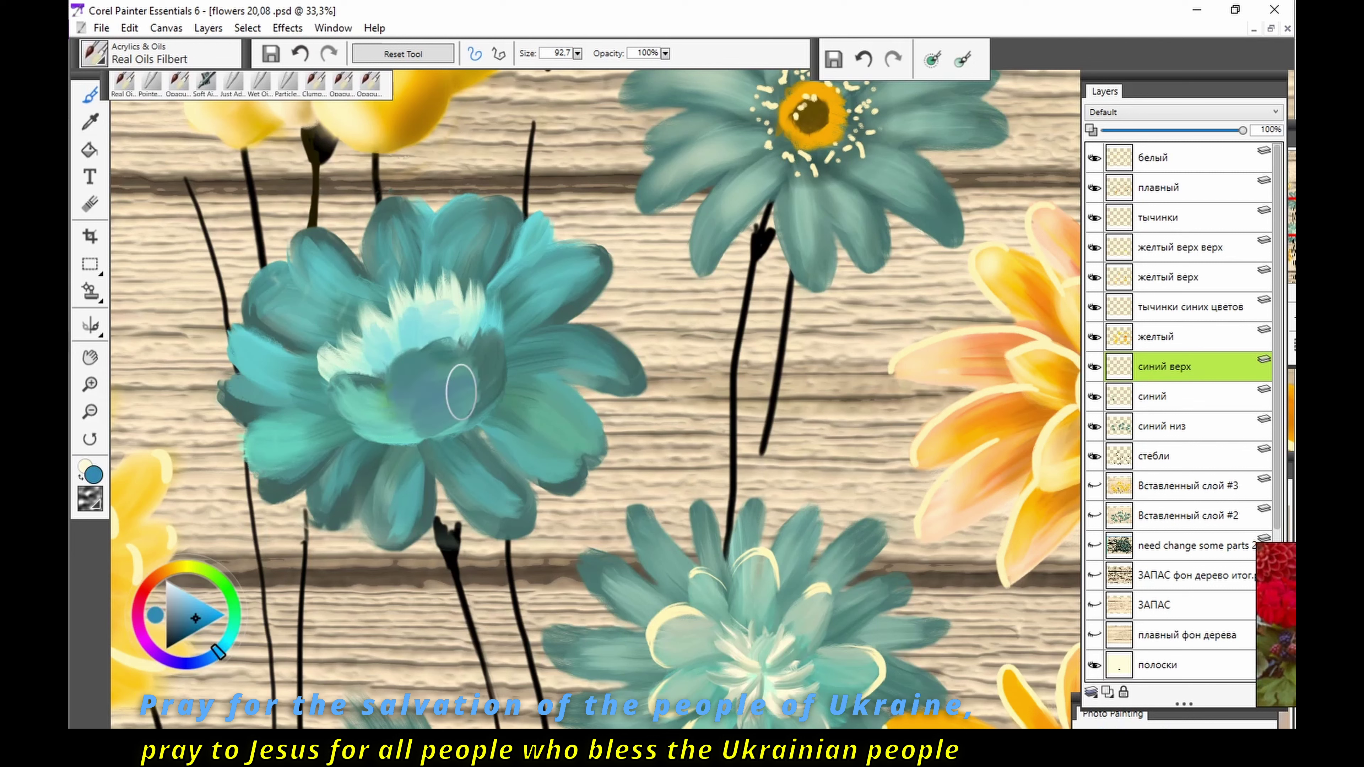
Step: Lighten the centre with pale blue and muted teal strokes, then view the whole painting
{"action": "left_click", "coordinate": [205, 604]}
{"action": "left_click_drag", "start_coordinate": [484, 344], "coordinate": [472, 414]}
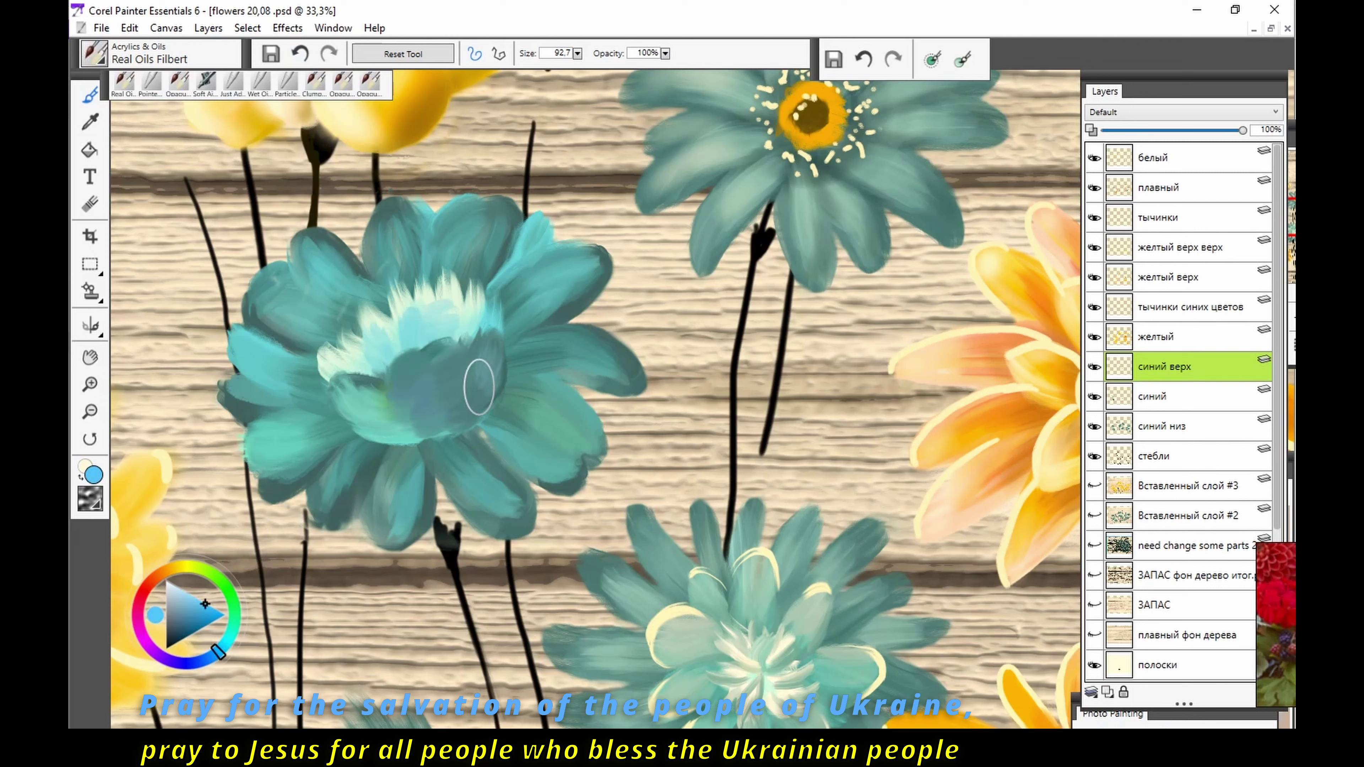
{"action": "left_click_drag", "start_coordinate": [378, 339], "coordinate": [371, 301]}
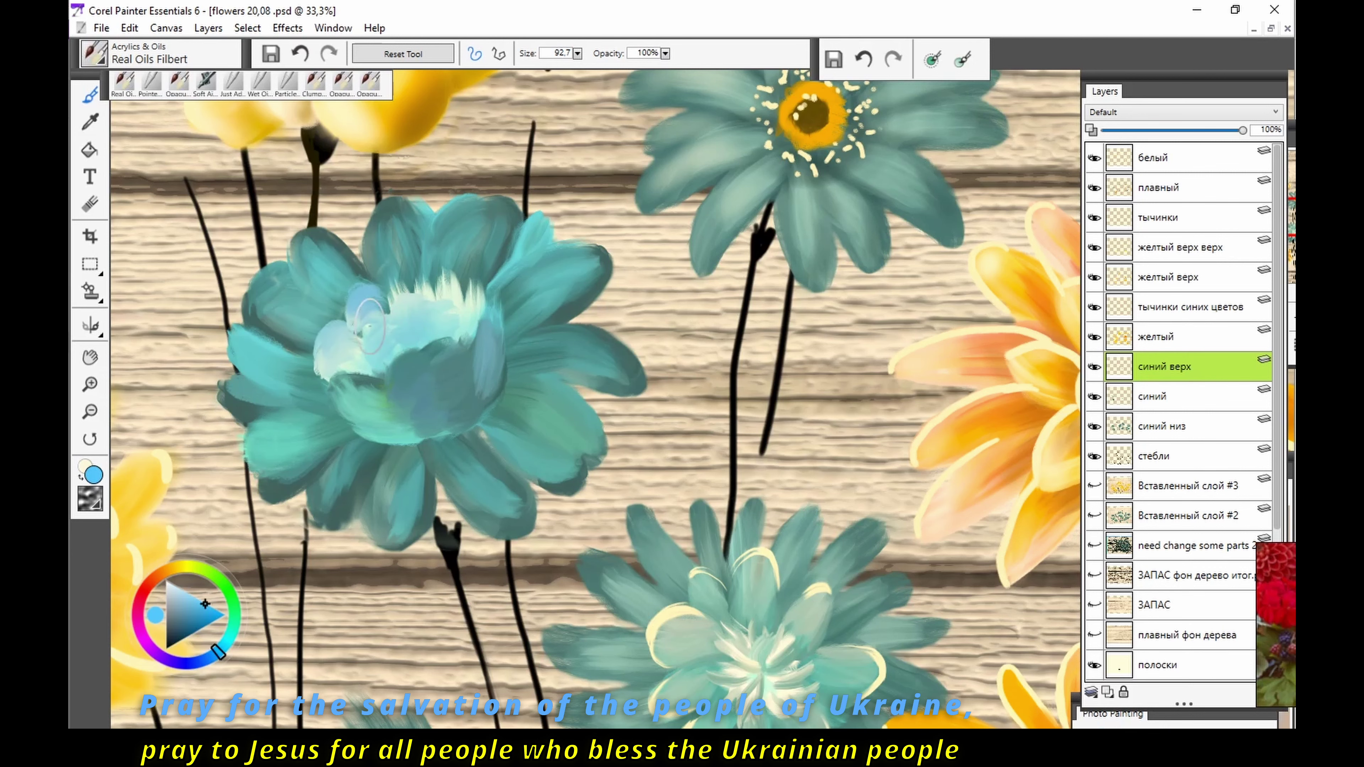
{"action": "left_click_drag", "start_coordinate": [217, 652], "coordinate": [227, 641]}
{"action": "left_click_drag", "start_coordinate": [419, 290], "coordinate": [470, 312]}
{"action": "left_click", "coordinate": [189, 608]}
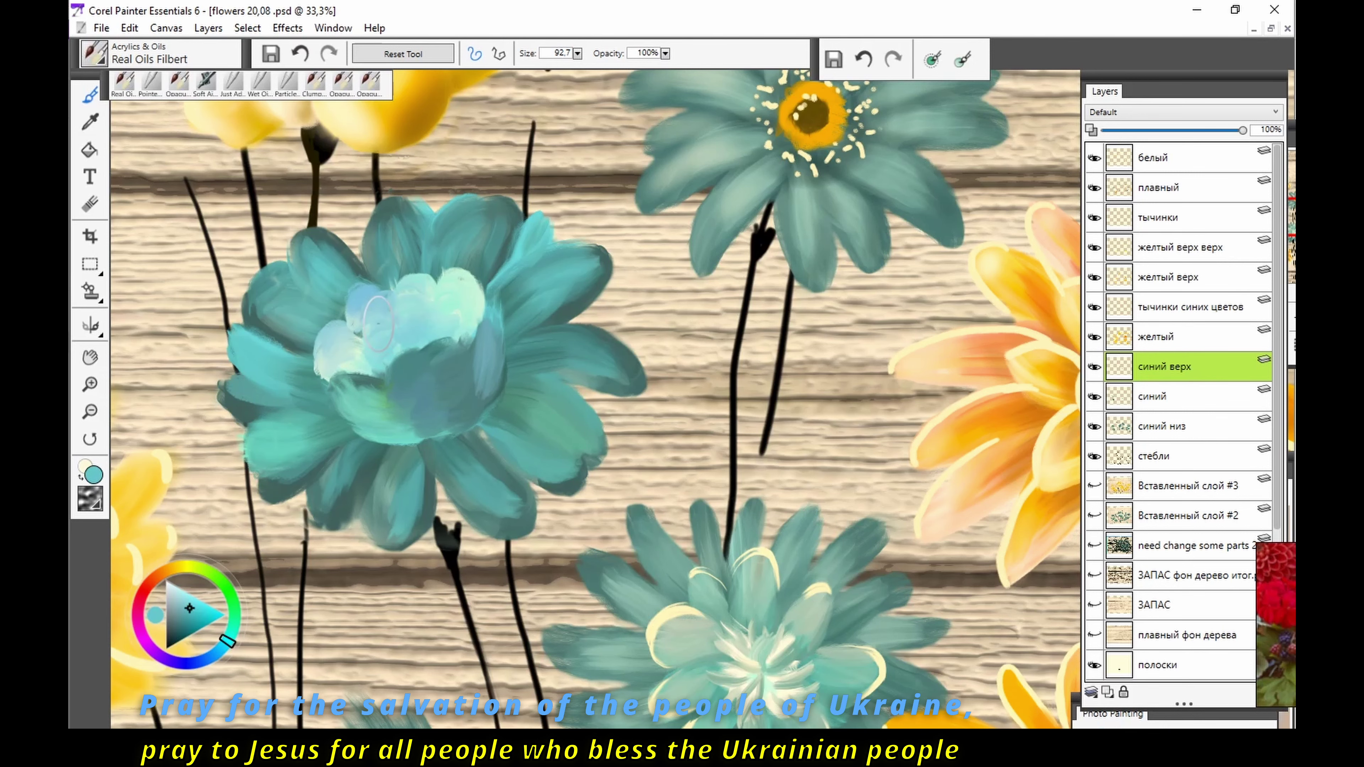
{"action": "left_click_drag", "start_coordinate": [366, 360], "coordinate": [371, 301]}
{"action": "key", "text": "ctrl+0"}
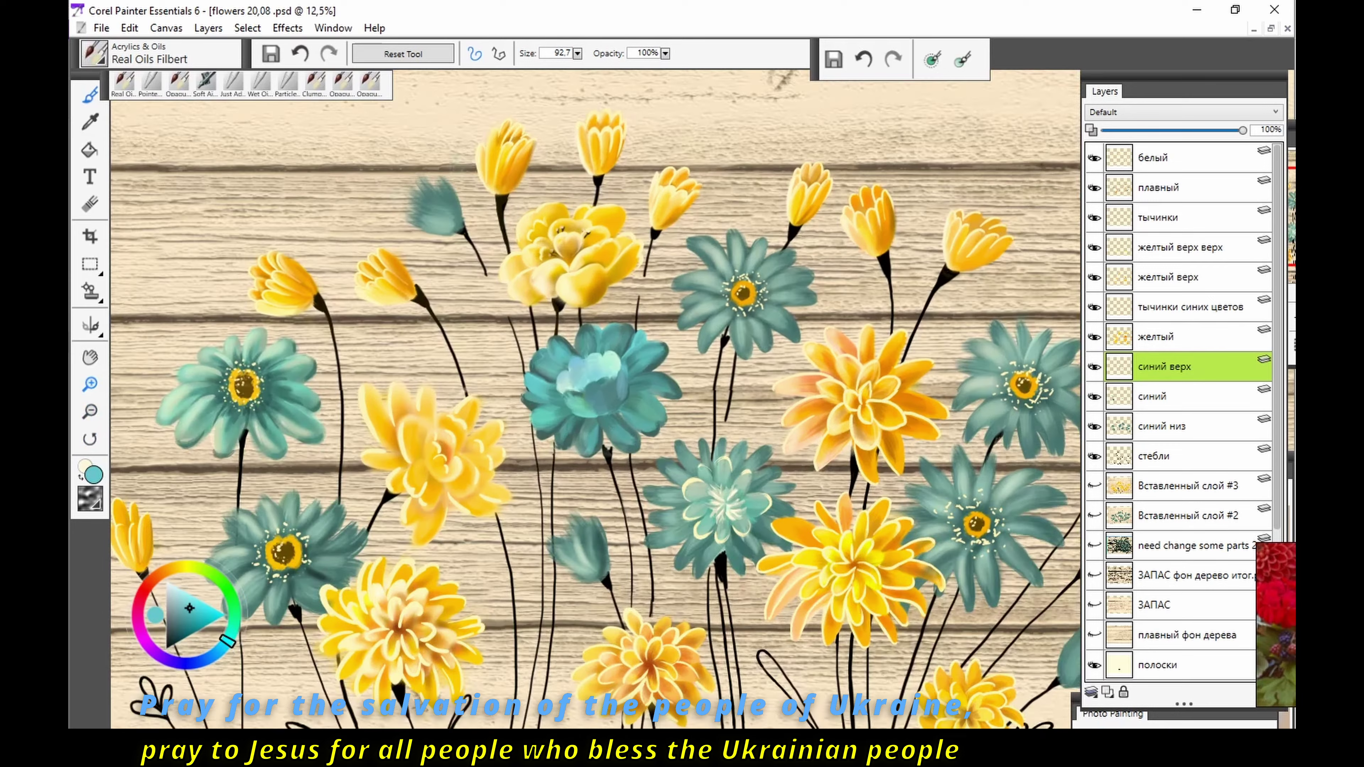
Step: On the тычинки синих цветов layer, sample orange and dab it into the teal flower's centre
{"action": "scroll", "coordinate": [698, 403], "scroll_direction": "up", "scroll_amount": 5}
{"action": "left_click", "coordinate": [1181, 337]}
{"action": "left_click", "coordinate": [1182, 307]}
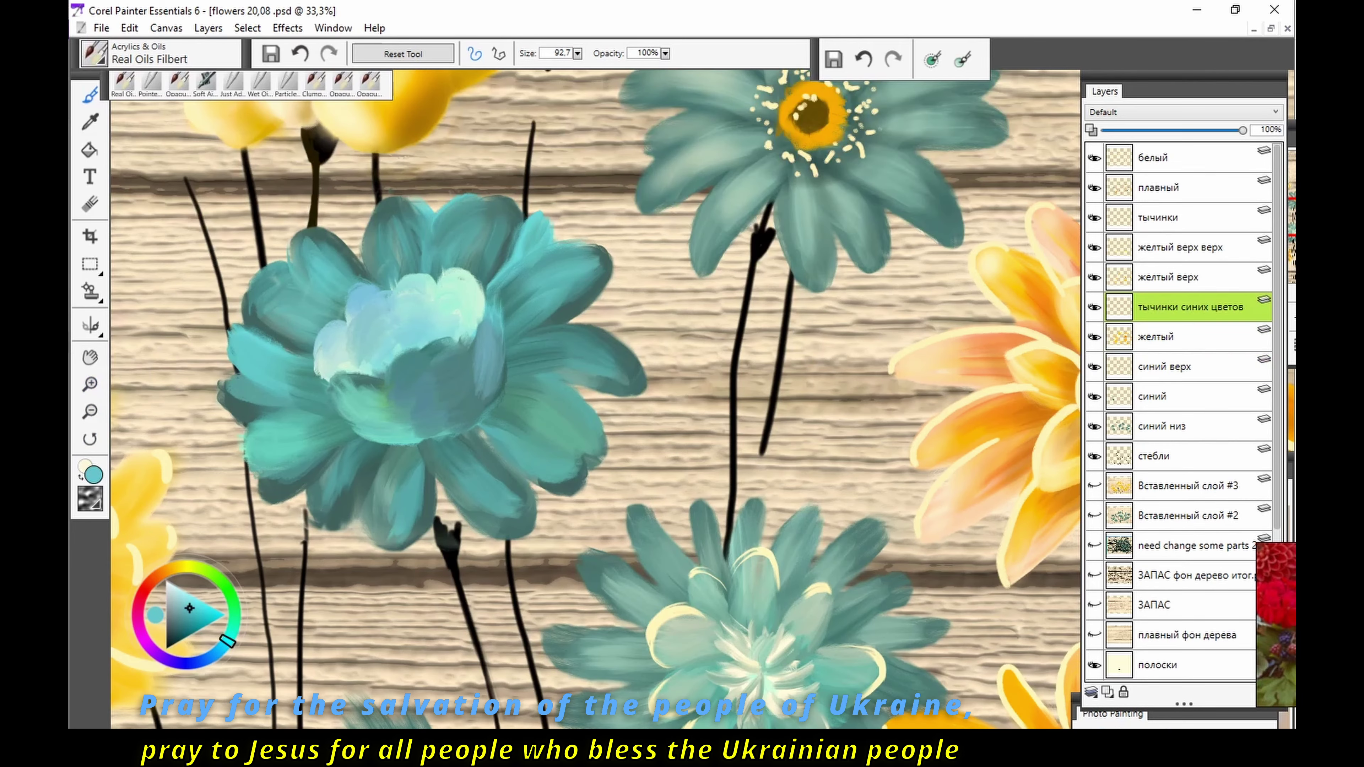
{"action": "key", "text": "d"}
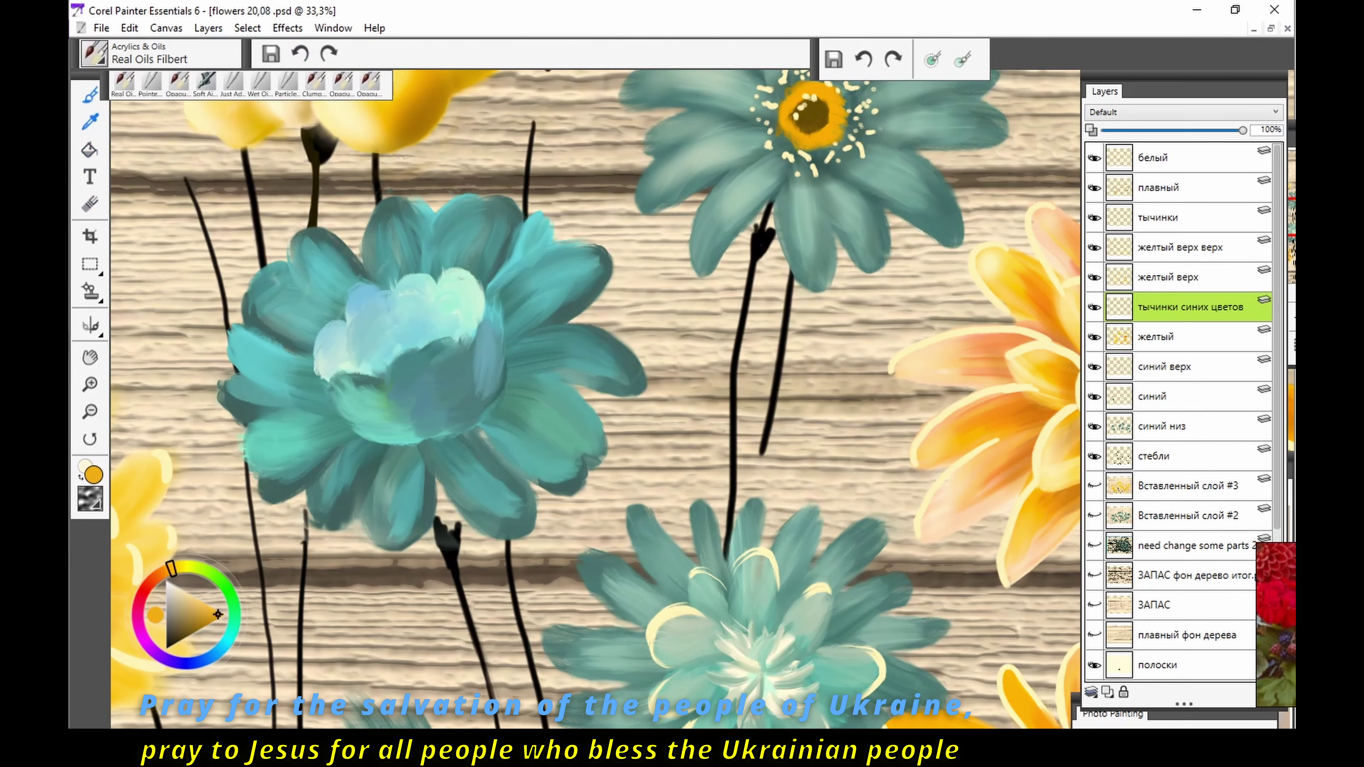
{"action": "key", "text": "b"}
{"action": "left_click", "coordinate": [381, 349]}
{"action": "left_click", "coordinate": [416, 325]}
{"action": "key", "text": "ctrl+0"}
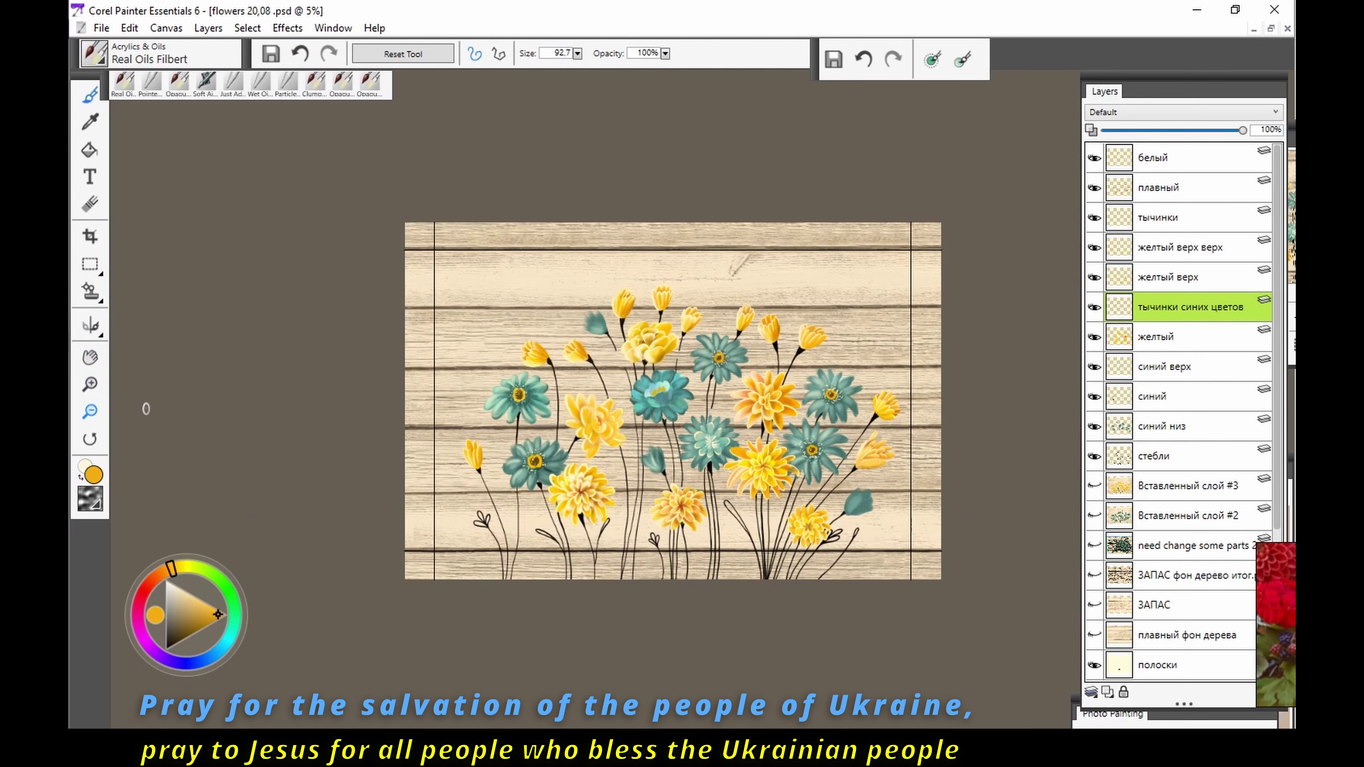
Step: Add cream dabs over the orange centre on the белый layer
{"action": "scroll", "coordinate": [766, 417], "scroll_direction": "up", "scroll_amount": 5}
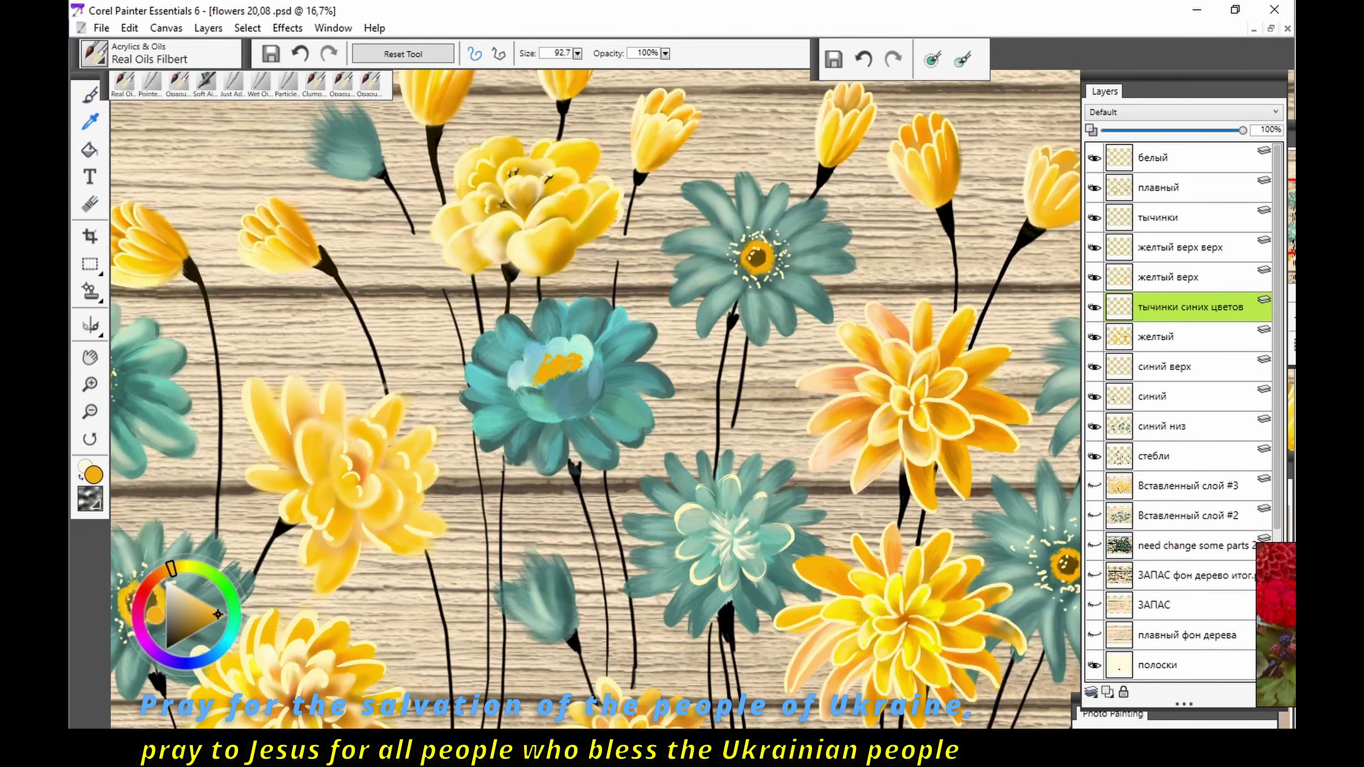
{"action": "left_click", "coordinate": [344, 422]}
{"action": "key", "text": "b"}
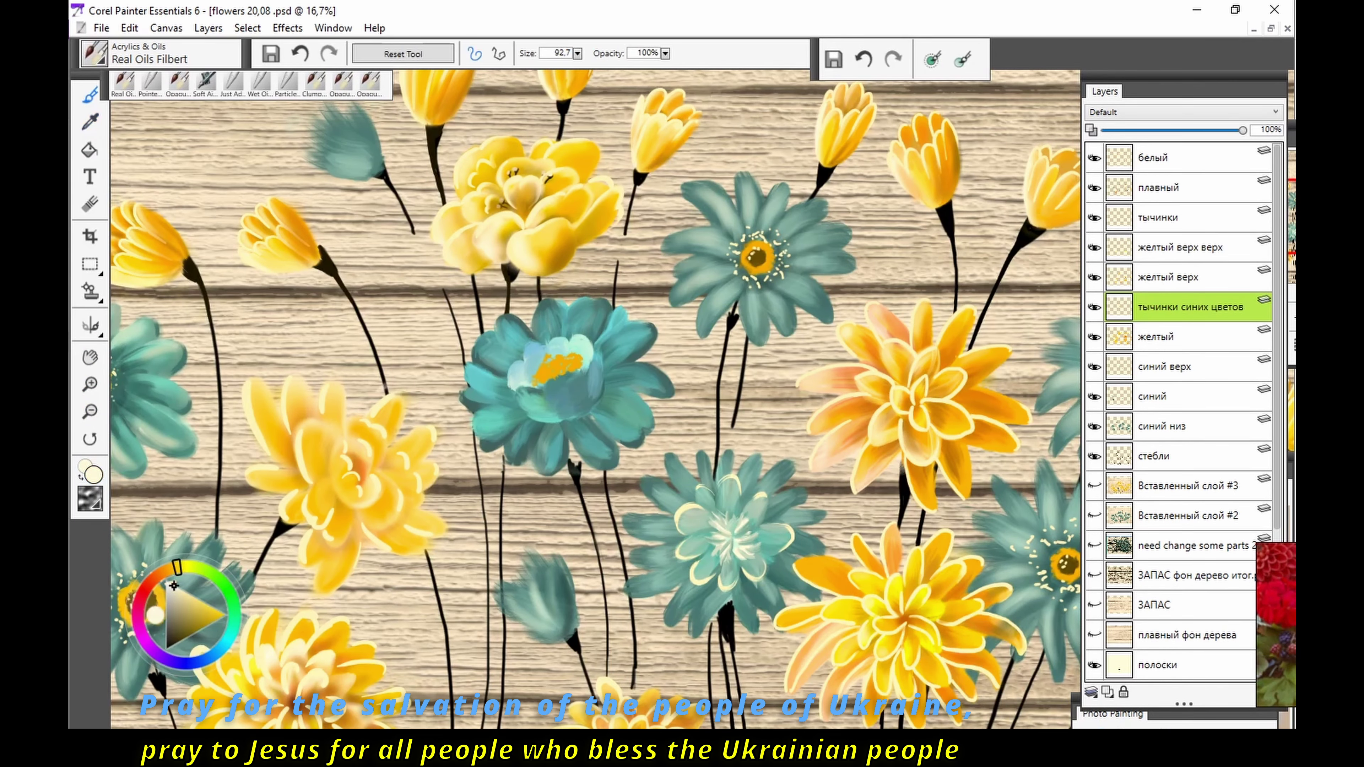
{"action": "left_click_drag", "start_coordinate": [529, 370], "coordinate": [547, 359]}
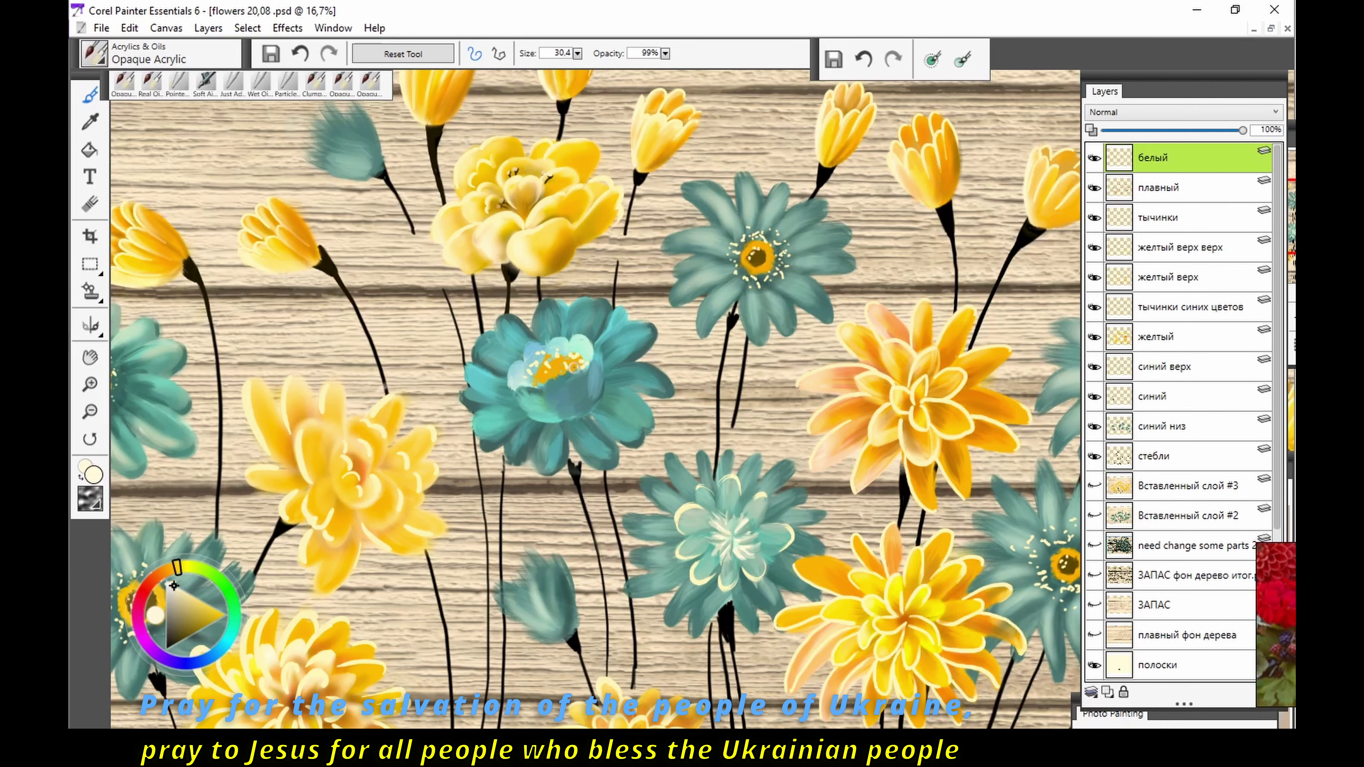
Step: Select the синий верх layer and switch to the Real Oils Filbert brush via the brush library
{"action": "scroll", "coordinate": [544, 383], "scroll_direction": "up", "scroll_amount": 3}
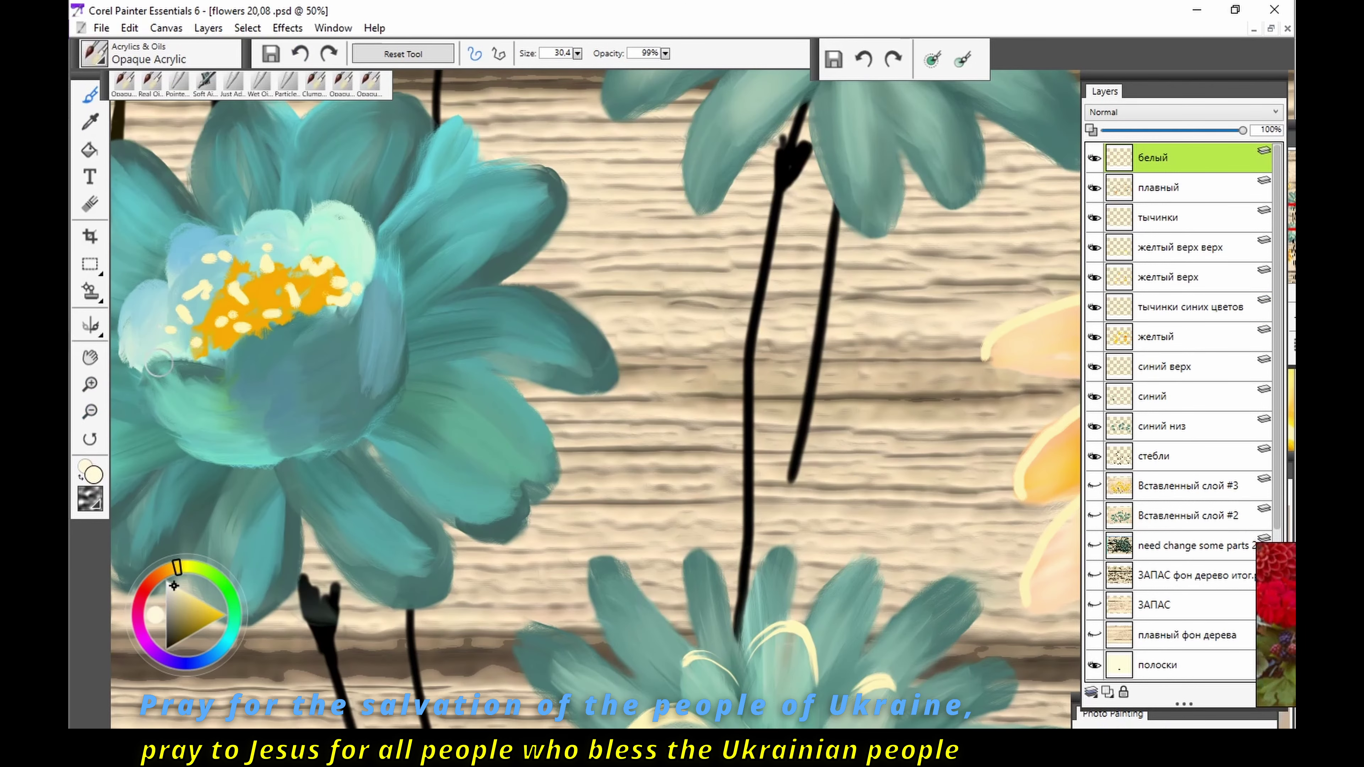
{"action": "left_click", "coordinate": [1164, 367]}
{"action": "left_click", "coordinate": [94, 54]}
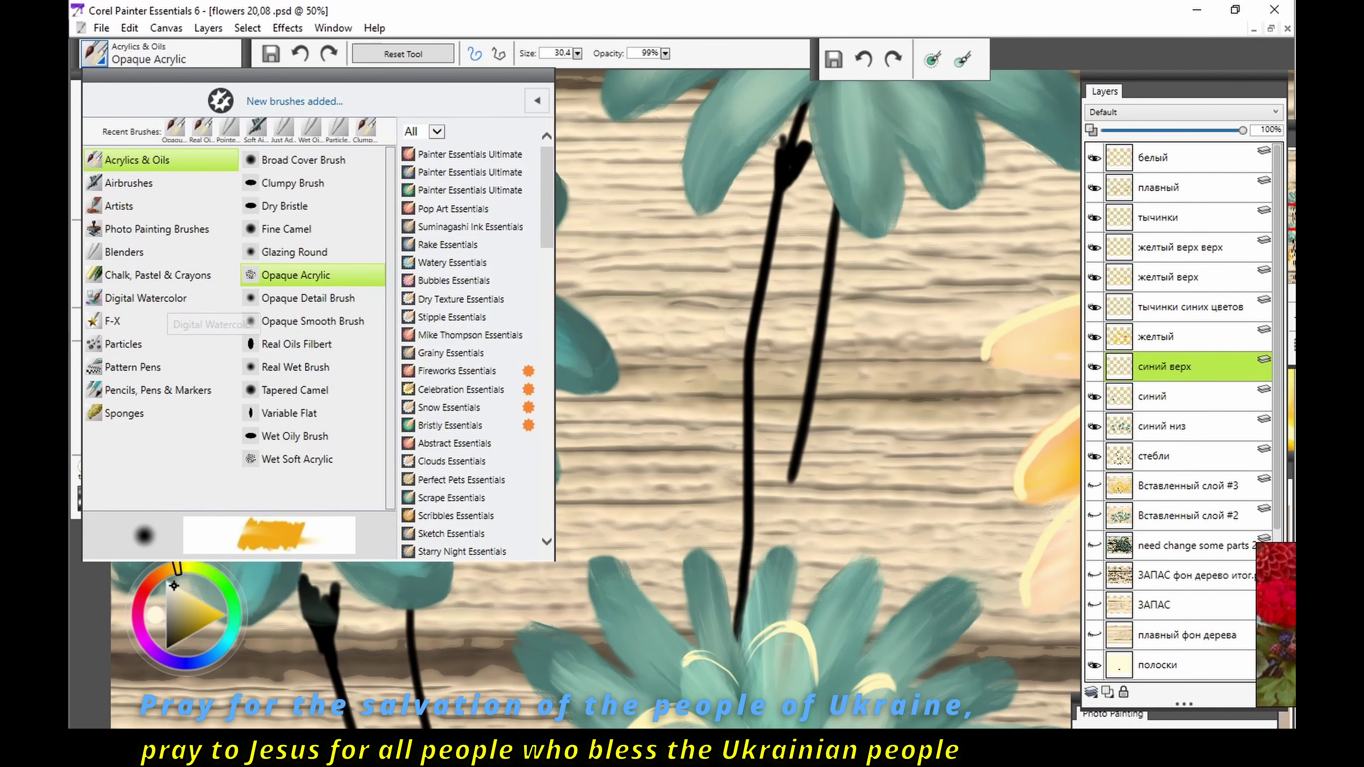
{"action": "left_click", "coordinate": [157, 229]}
{"action": "left_click", "coordinate": [304, 413]}
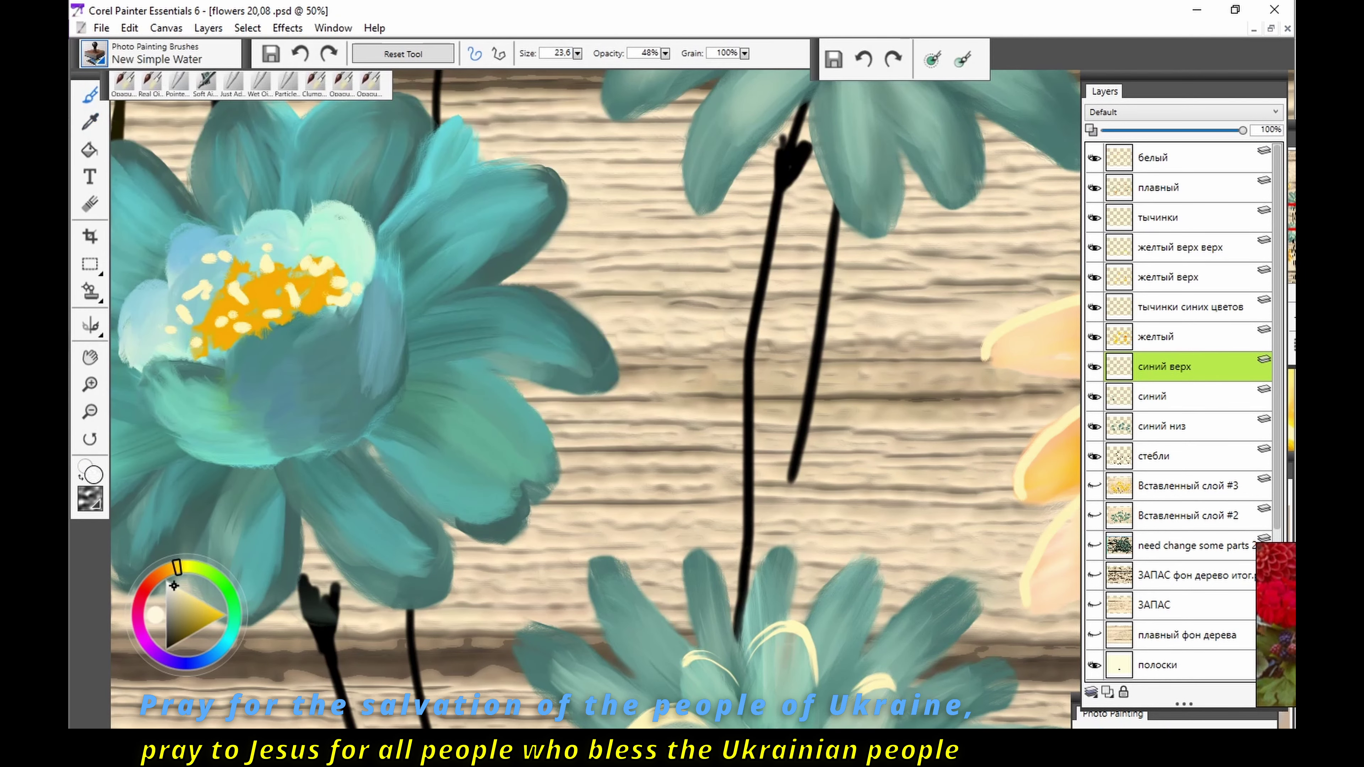
{"action": "left_click", "coordinate": [151, 81]}
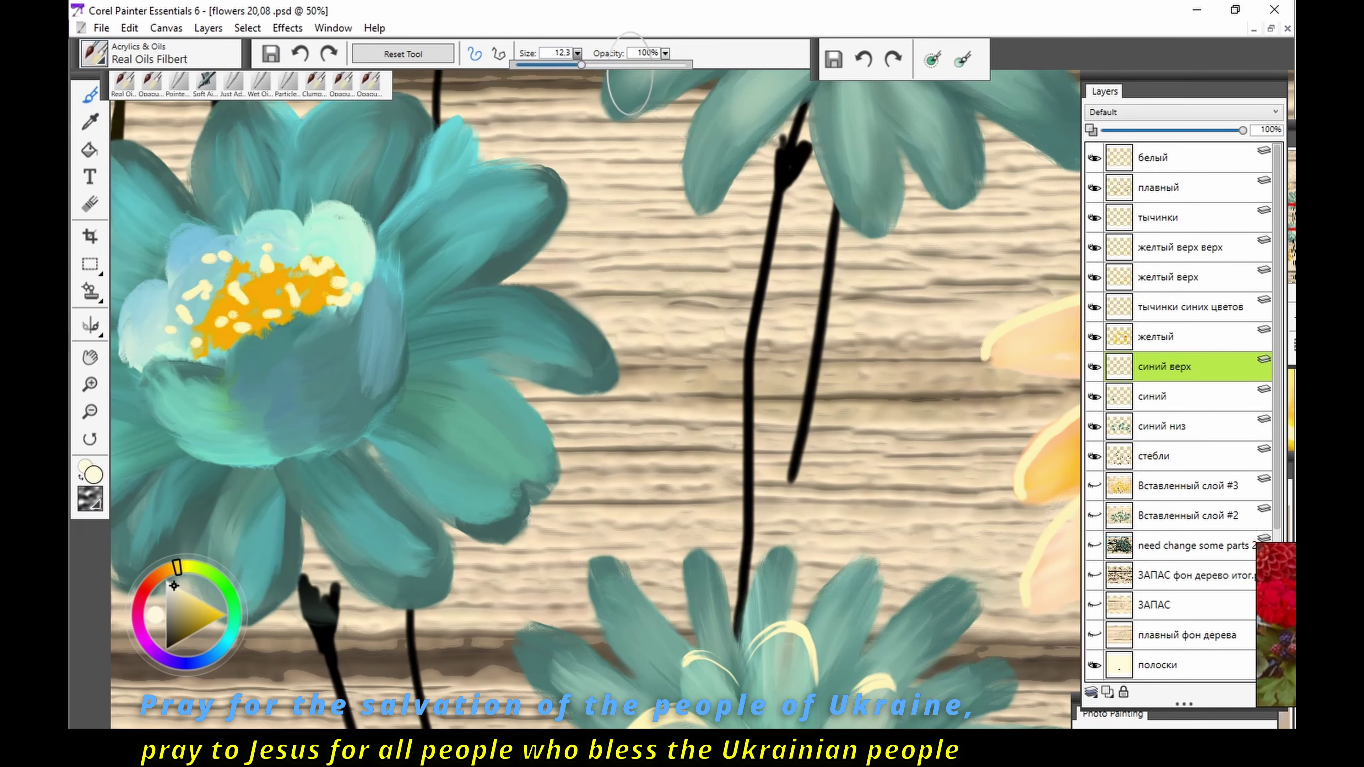
Step: Zoom out, undo stray marks, and paint thin cream outlines on the left teal petals
{"action": "key", "text": "bracketright"}
{"action": "key", "text": "bracketright"}
{"action": "key", "text": "ctrl+minus"}
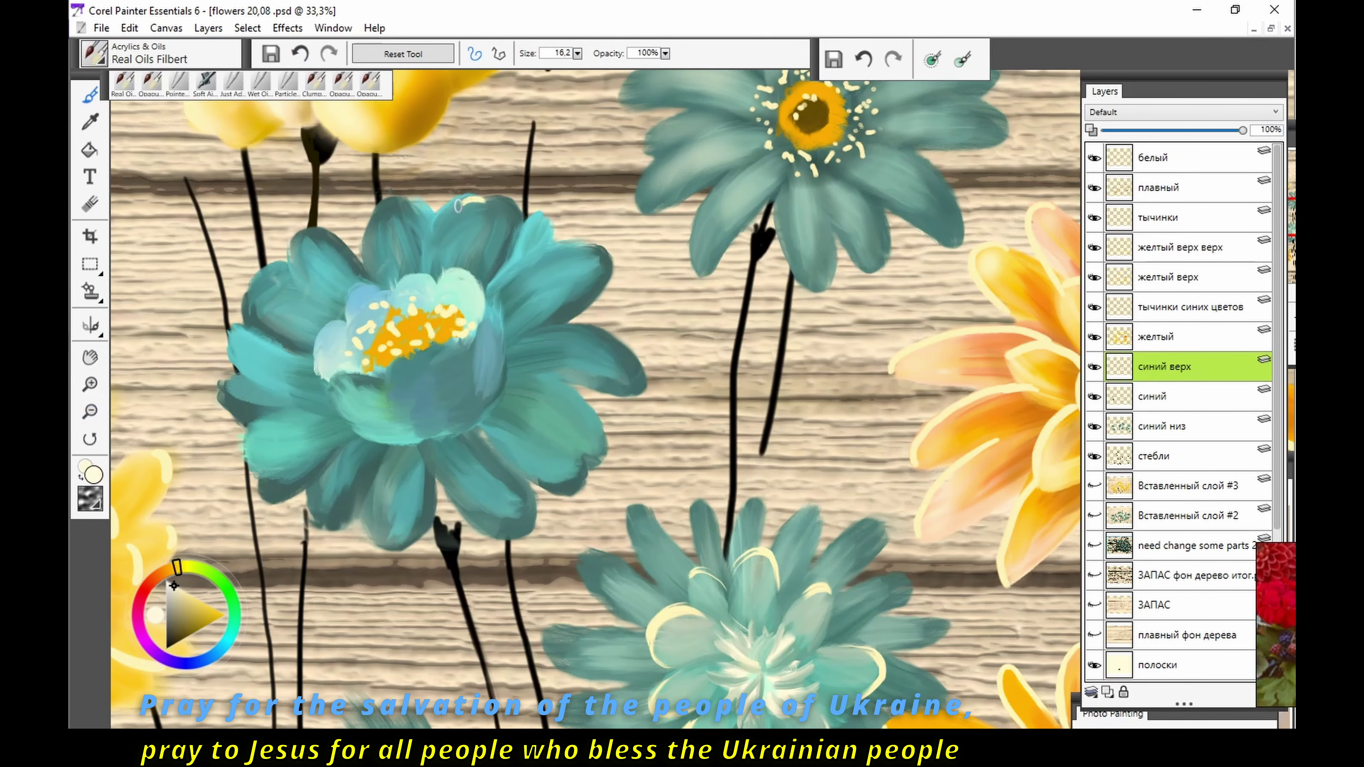
{"action": "key", "text": "ctrl+z"}
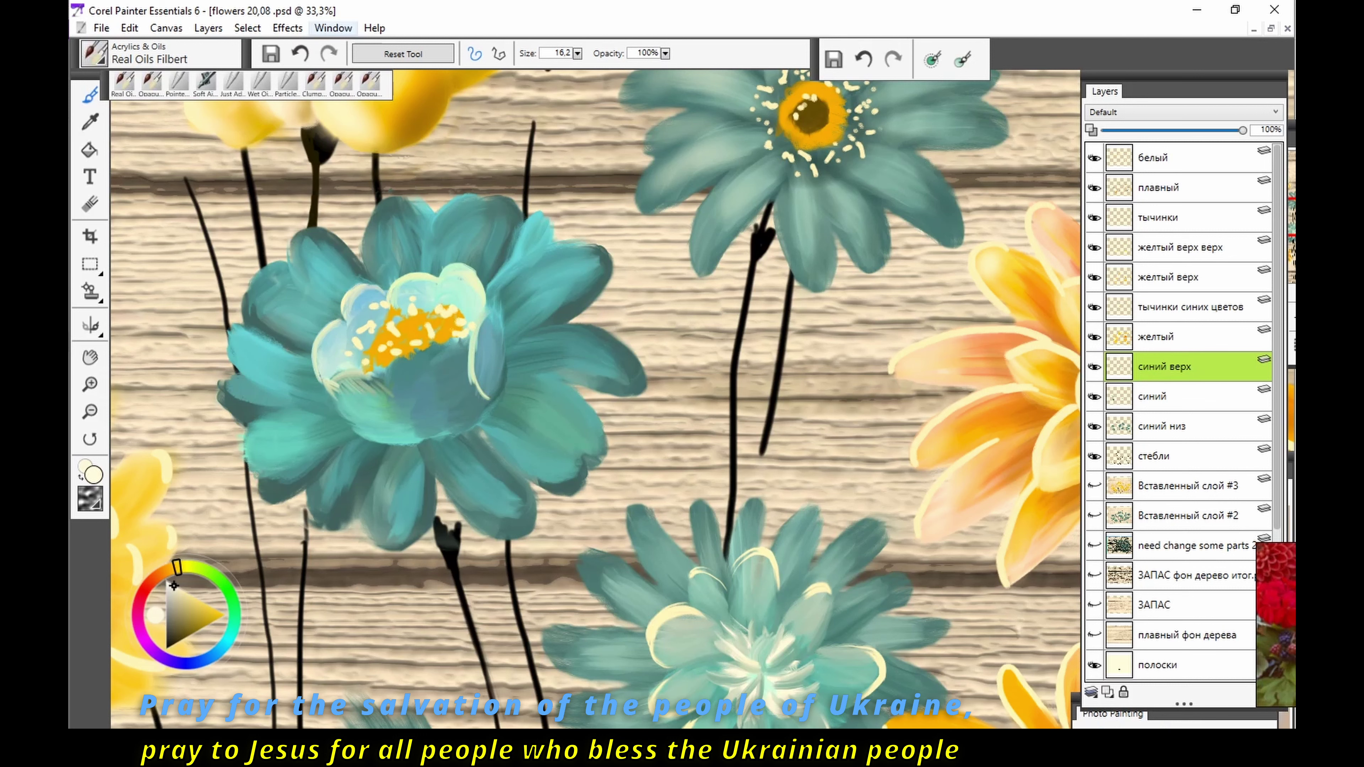
{"action": "key", "text": "ctrl+z"}
{"action": "left_click_drag", "start_coordinate": [370, 373], "coordinate": [406, 414]}
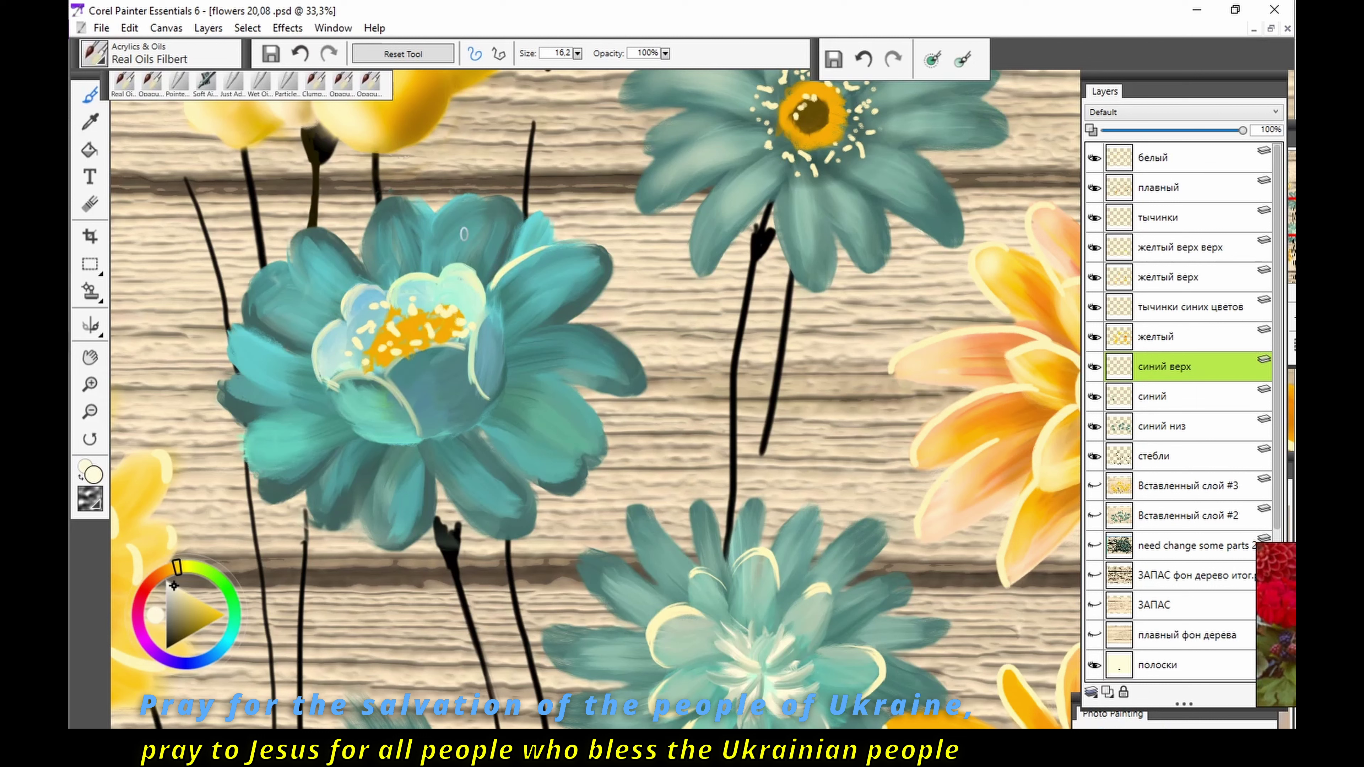
{"action": "left_click_drag", "start_coordinate": [307, 349], "coordinate": [268, 344]}
Step: Redraw misplaced cream petal outlines, lengthening the right petal's edge
{"action": "key", "text": "ctrl+z"}
{"action": "left_click_drag", "start_coordinate": [361, 225], "coordinate": [372, 281]}
{"action": "key", "text": "ctrl+z"}
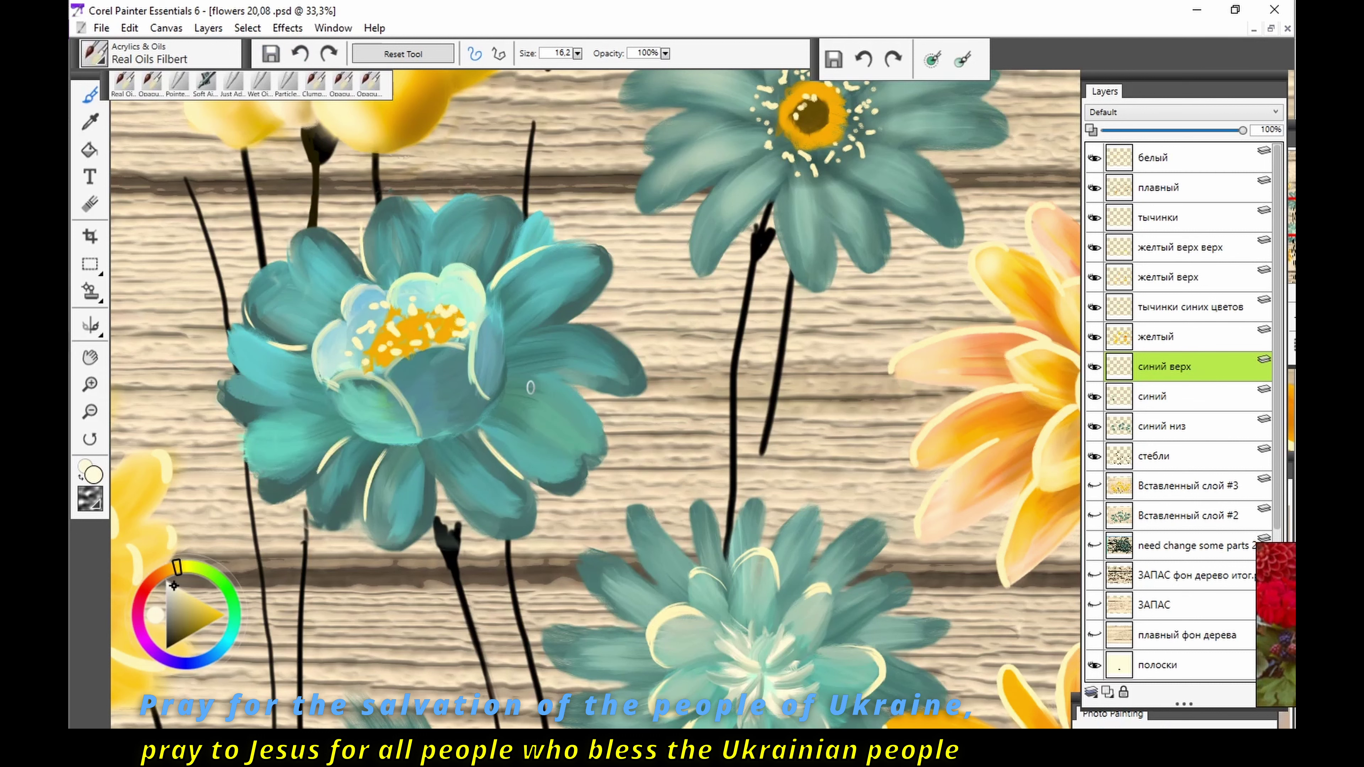
{"action": "left_click_drag", "start_coordinate": [508, 375], "coordinate": [570, 398]}
Step: Enlarge the brush to about 56.9 and sample a darker teal from the petals
{"action": "left_click_drag", "start_coordinate": [577, 53], "coordinate": [619, 65]}
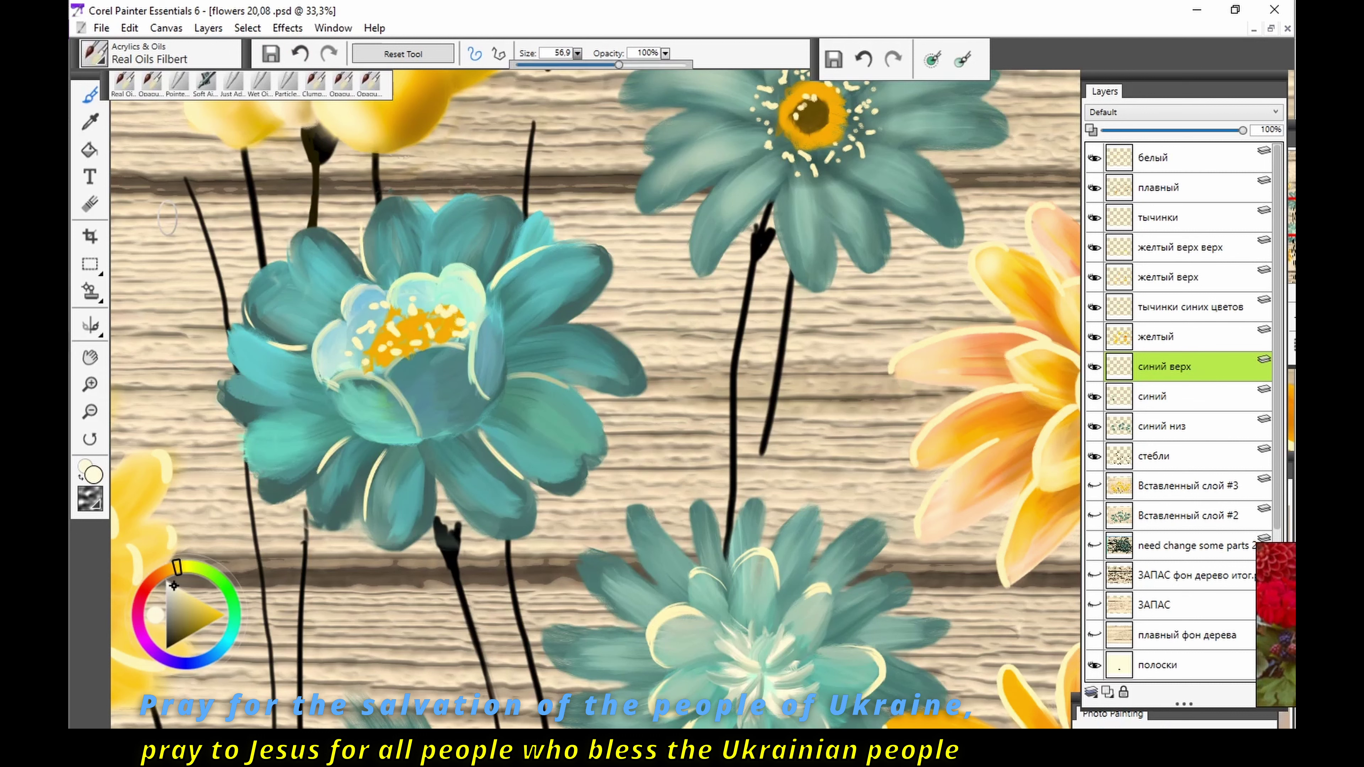
{"action": "left_click", "coordinate": [347, 472], "text": "alt"}
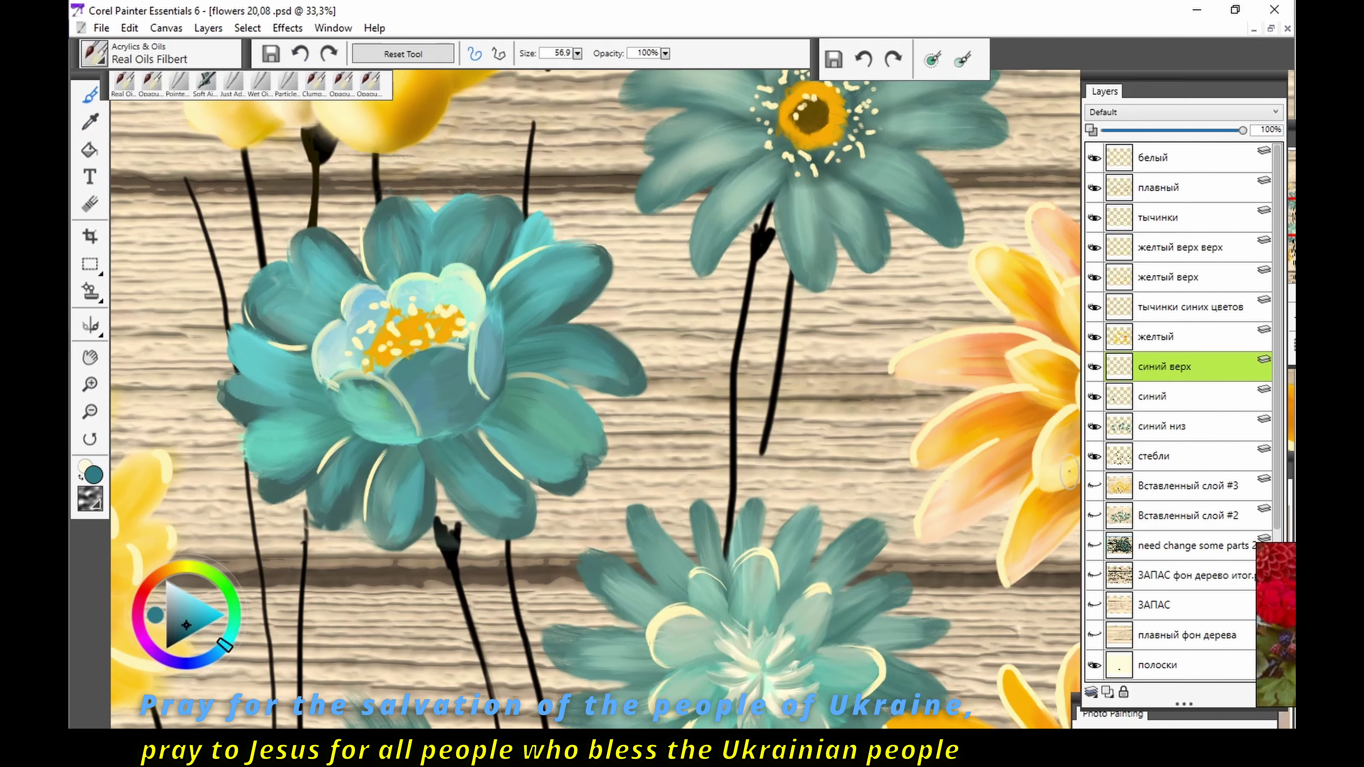
{"action": "left_click", "coordinate": [347, 473], "text": "ctrl"}
{"action": "left_click", "coordinate": [187, 636]}
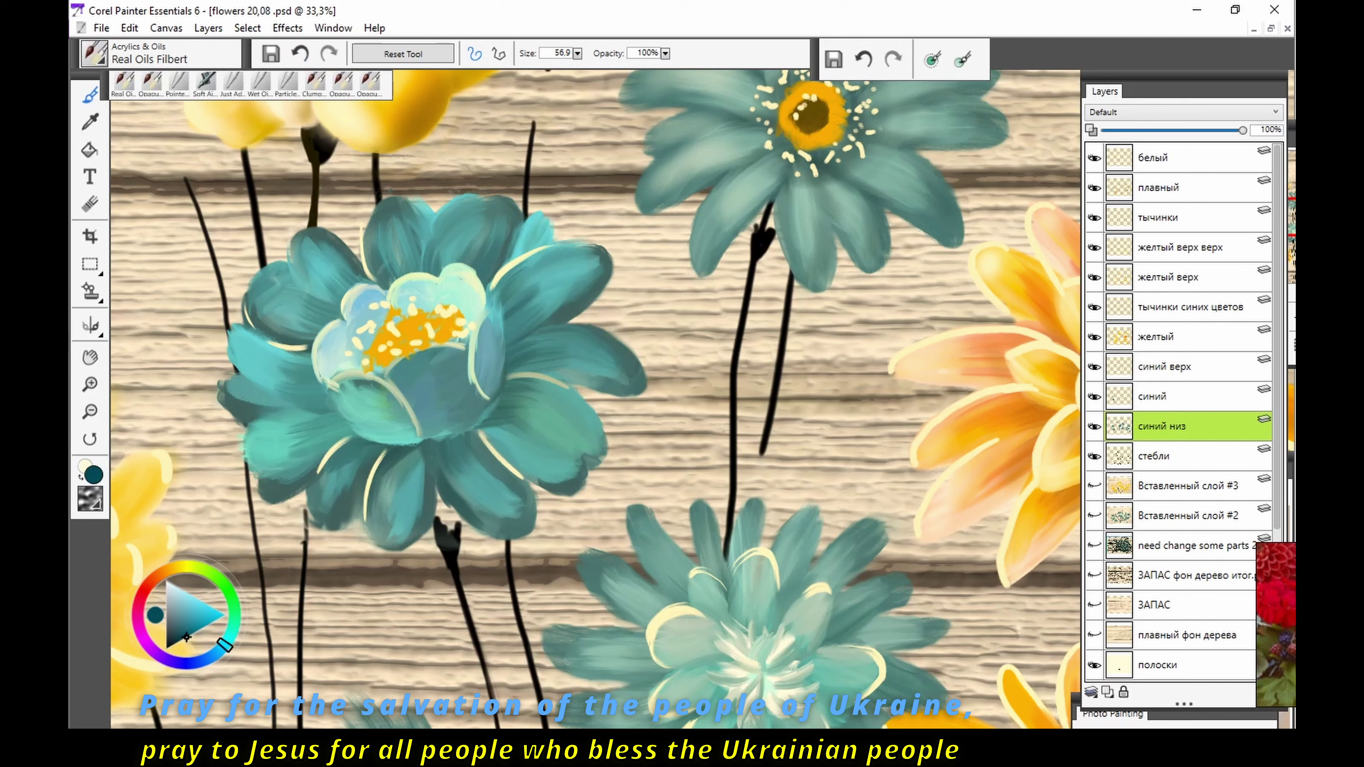
Step: On синий низ, extend the right and lower petals in dark teal over the stem top
{"action": "key", "text": "ctrl+z"}
{"action": "left_click_drag", "start_coordinate": [562, 483], "coordinate": [579, 310]}
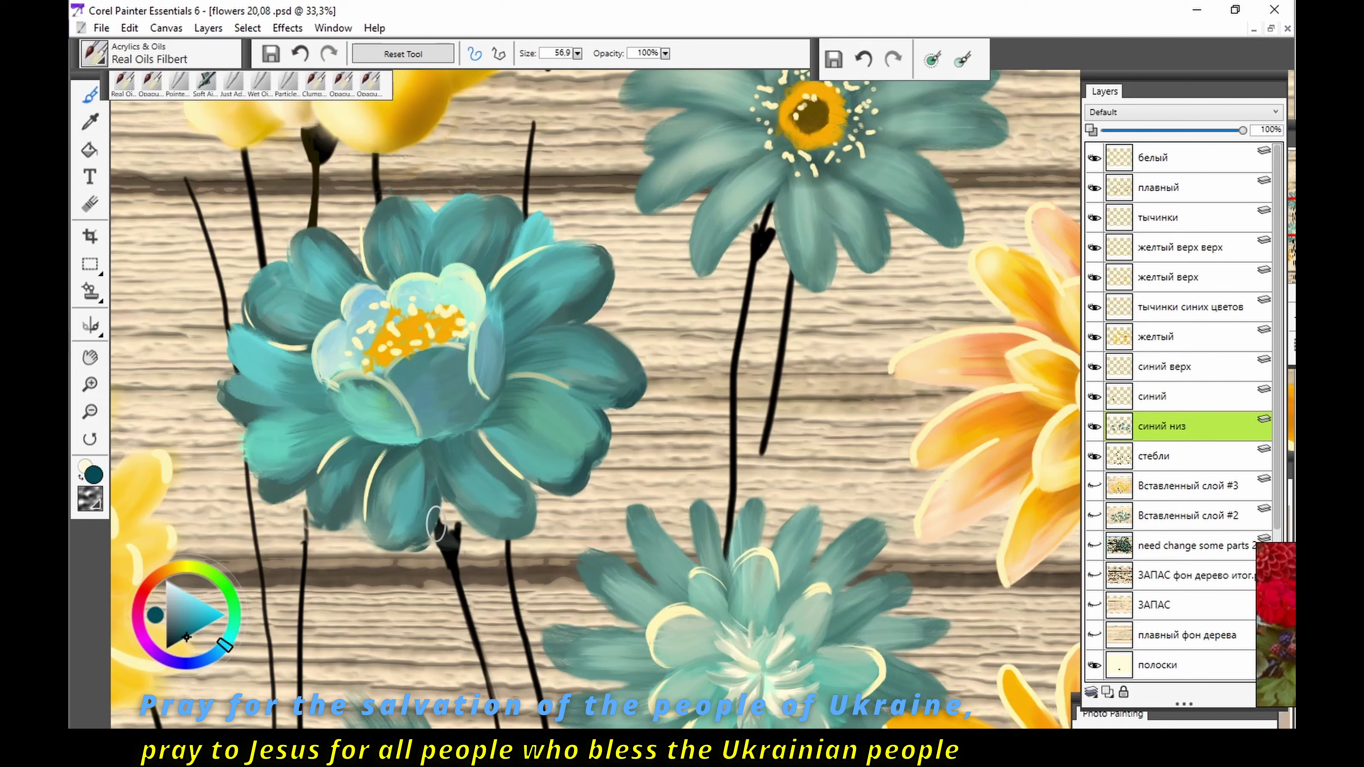
{"action": "mouse_move", "coordinate": [425, 535]}
{"action": "left_mouse_down"}
{"action": "mouse_move", "coordinate": [472, 499]}
{"action": "mouse_move", "coordinate": [529, 502]}
{"action": "left_mouse_up"}
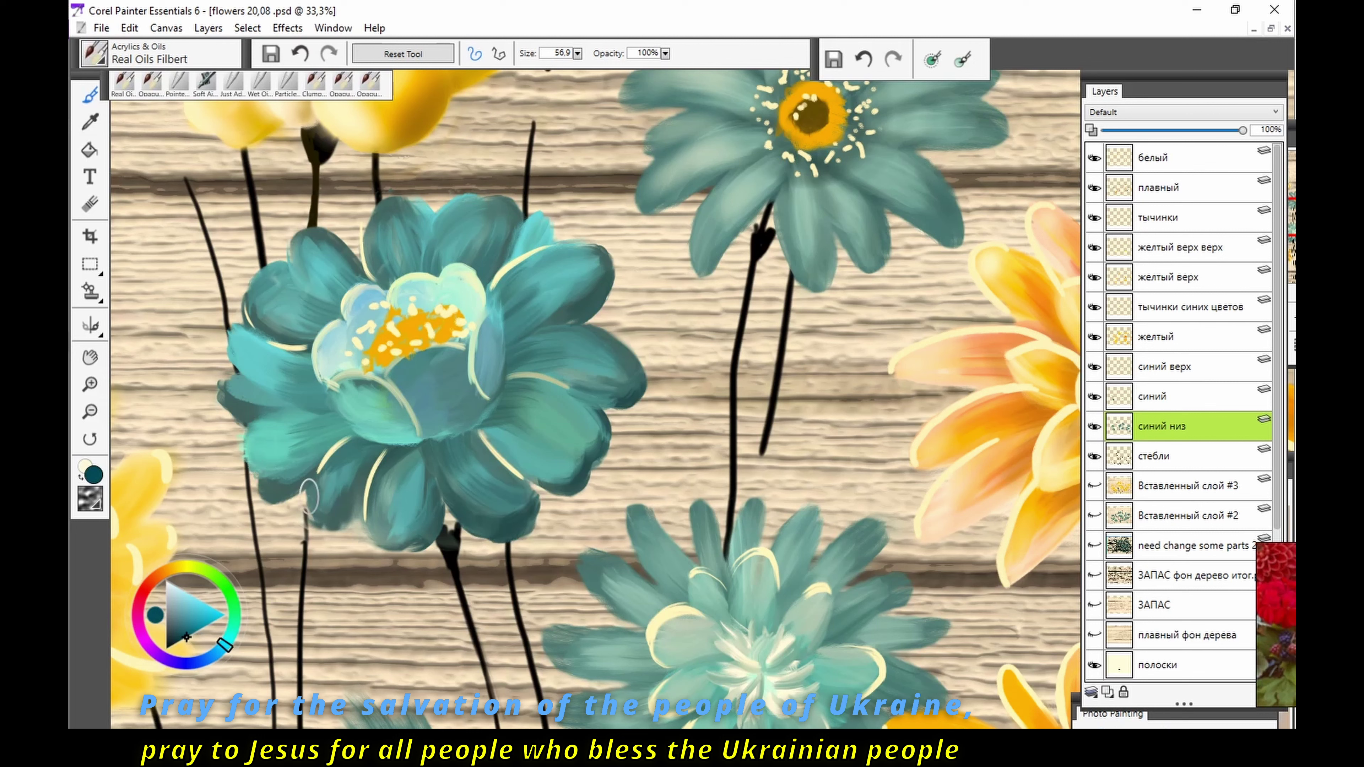
{"action": "left_click_drag", "start_coordinate": [309, 494], "coordinate": [321, 517]}
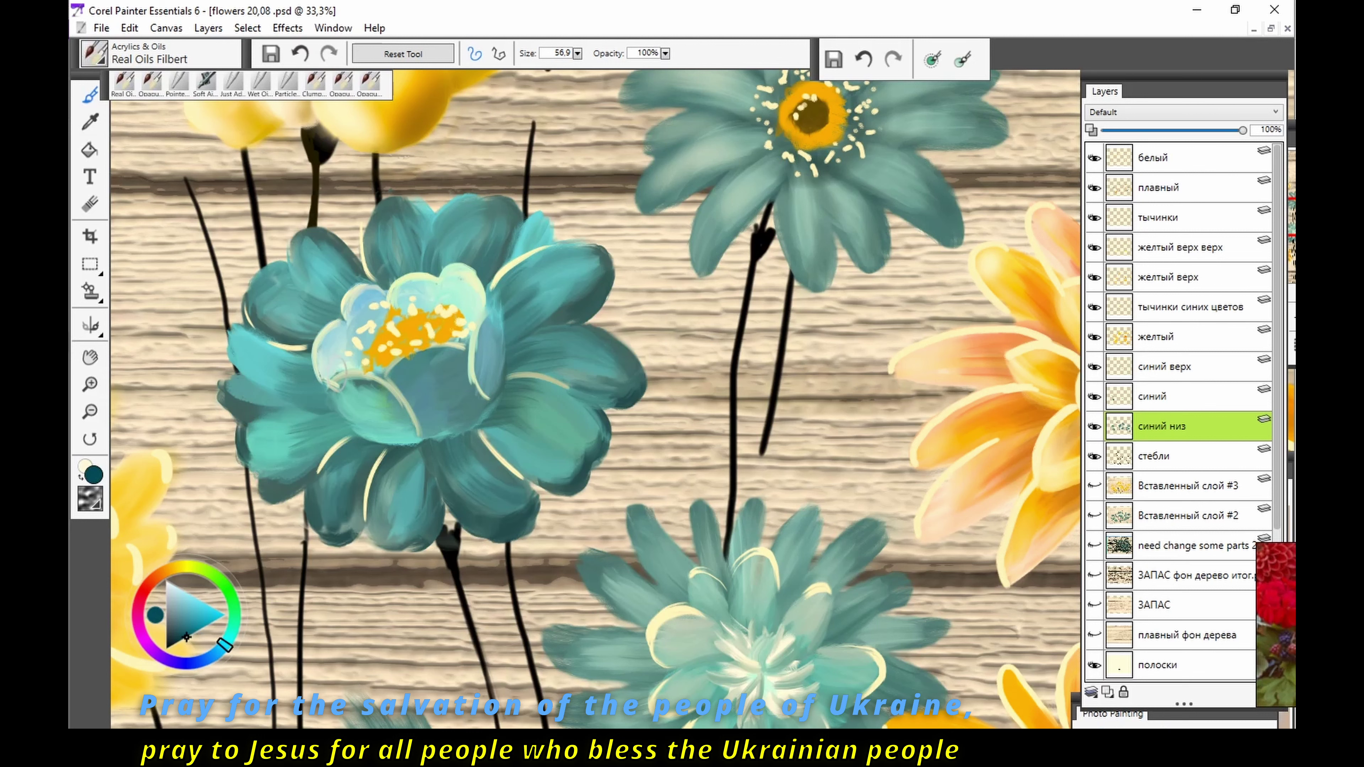
Step: On синий верх, paint dark teal across the inner petals around the stamens, undoing one stroke
{"action": "left_click", "coordinate": [1164, 367]}
{"action": "mouse_move", "coordinate": [403, 378]}
{"action": "left_mouse_down"}
{"action": "mouse_move", "coordinate": [436, 419]}
{"action": "mouse_move", "coordinate": [462, 425]}
{"action": "mouse_move", "coordinate": [478, 349]}
{"action": "left_mouse_up"}
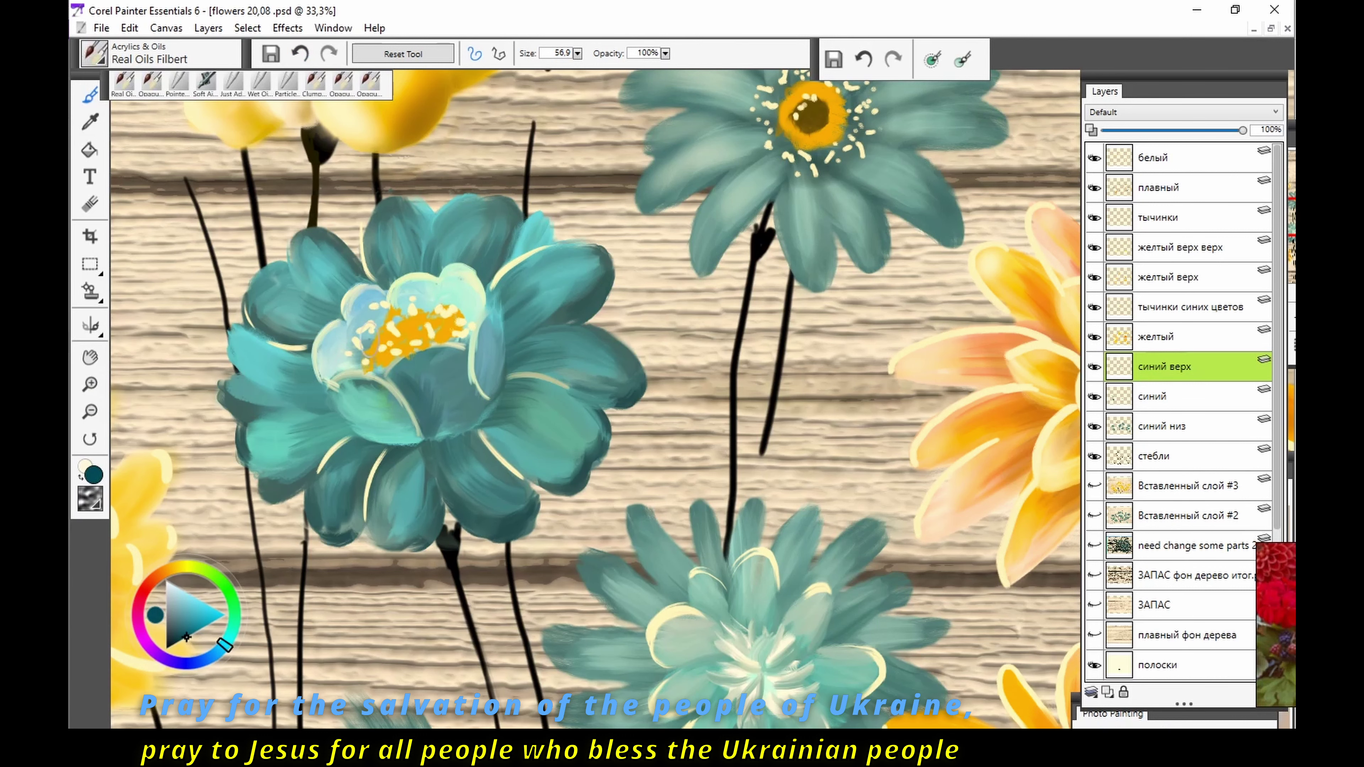
{"action": "left_click_drag", "start_coordinate": [370, 343], "coordinate": [357, 377]}
{"action": "mouse_move", "coordinate": [467, 274]}
{"action": "left_mouse_down"}
{"action": "mouse_move", "coordinate": [473, 339]}
{"action": "mouse_move", "coordinate": [451, 306]}
{"action": "left_mouse_up"}
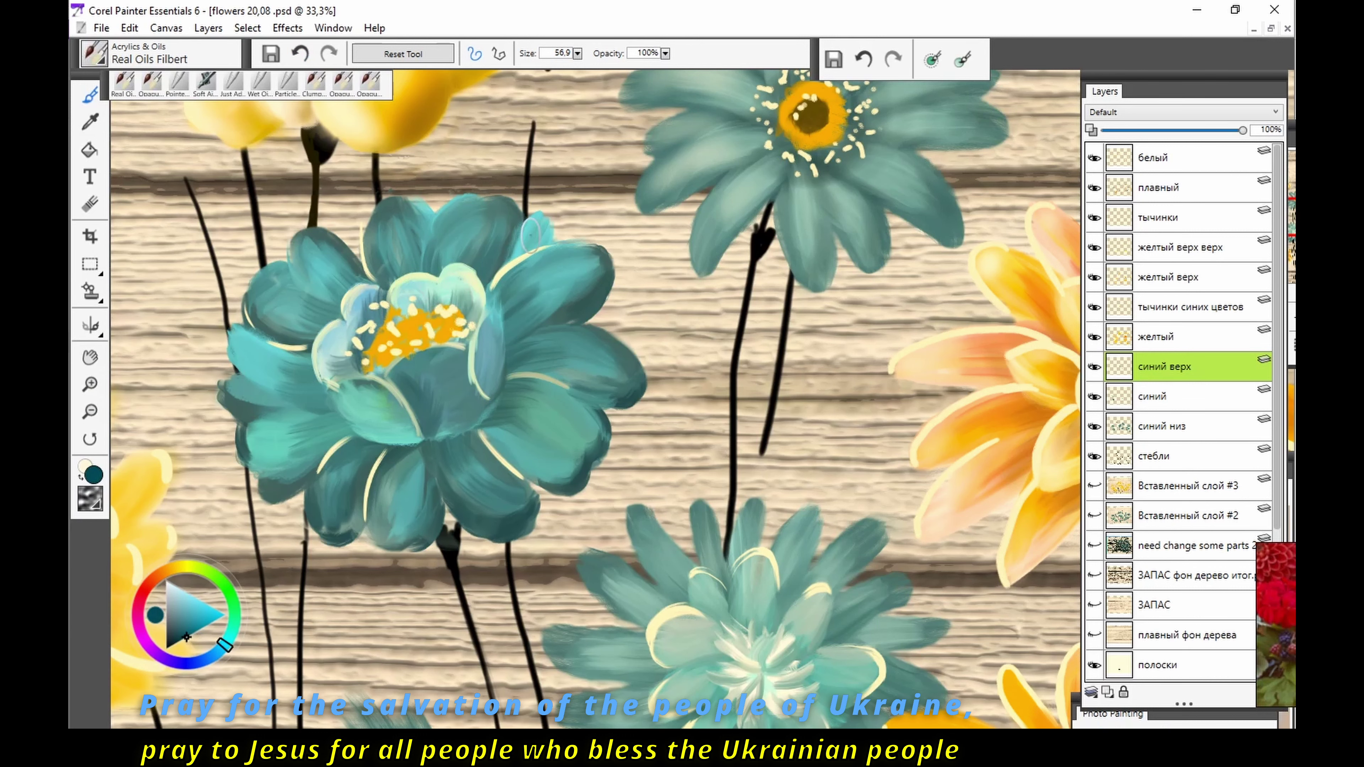
{"action": "key", "text": "ctrl+z"}
Step: Paint near-white highlights across the teal flower's inner lower petal, undoing the last stroke
{"action": "left_click", "coordinate": [375, 397], "text": "alt"}
{"action": "left_click", "coordinate": [360, 409], "text": "alt"}
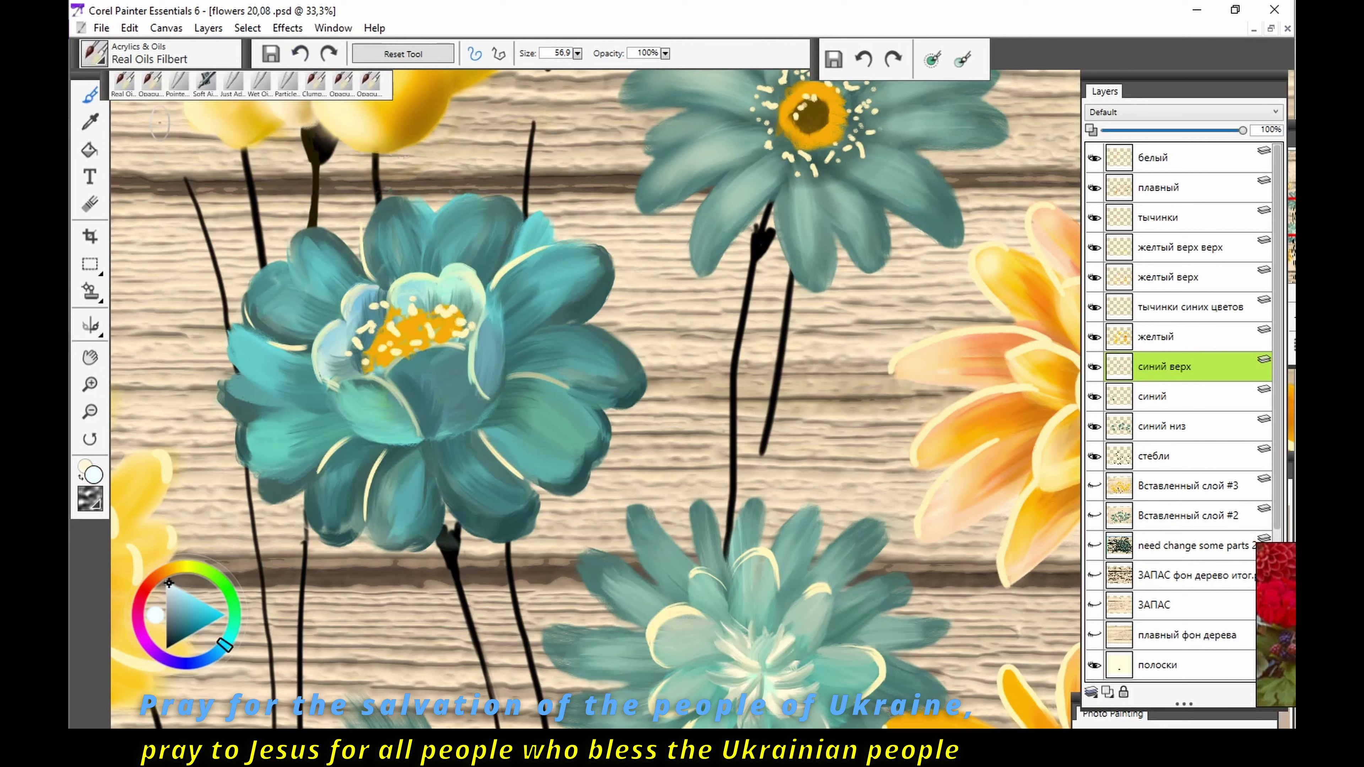
{"action": "left_click_drag", "start_coordinate": [349, 396], "coordinate": [402, 438]}
{"action": "mouse_move", "coordinate": [468, 377]}
{"action": "left_mouse_down"}
{"action": "mouse_move", "coordinate": [429, 419]}
{"action": "mouse_move", "coordinate": [468, 424]}
{"action": "mouse_move", "coordinate": [429, 429]}
{"action": "mouse_move", "coordinate": [435, 414]}
{"action": "mouse_move", "coordinate": [424, 435]}
{"action": "left_mouse_up"}
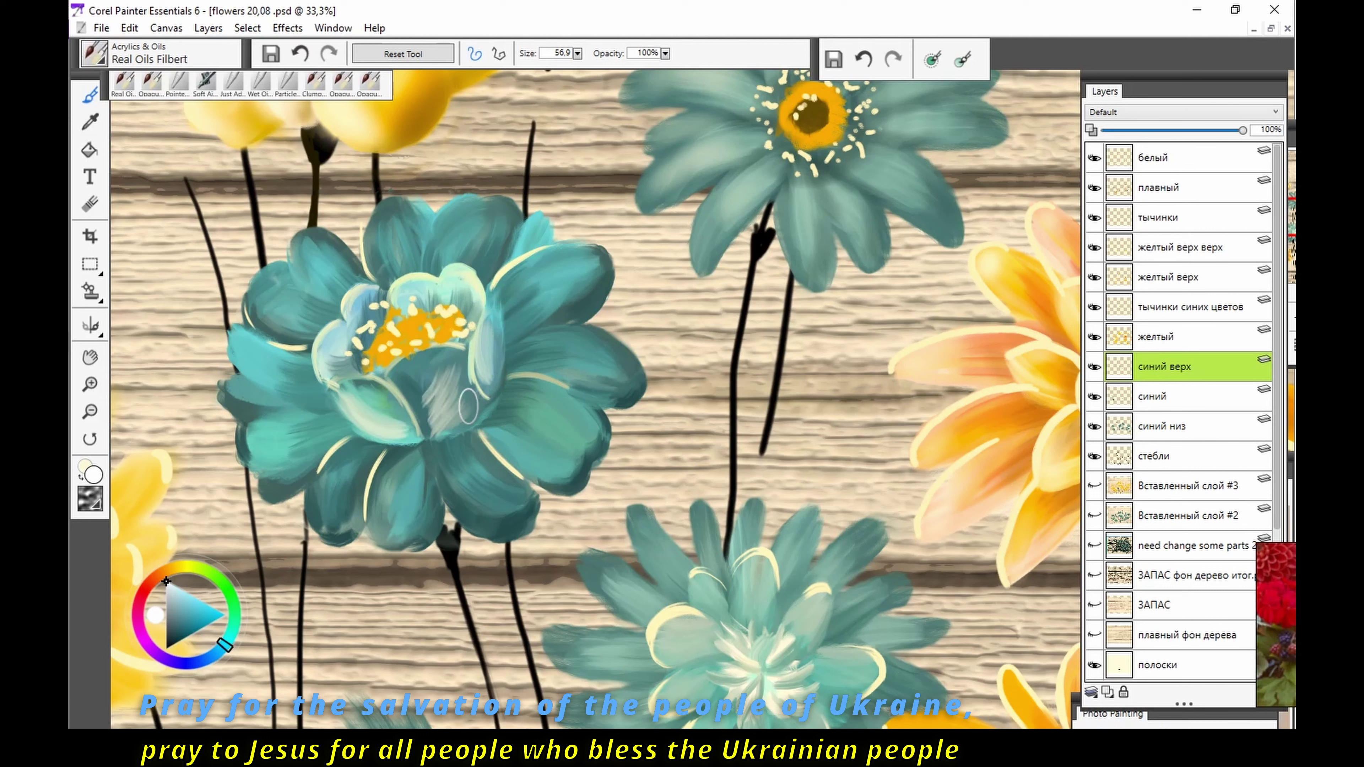
{"action": "left_click_drag", "start_coordinate": [441, 344], "coordinate": [411, 422]}
{"action": "left_click_drag", "start_coordinate": [433, 382], "coordinate": [416, 459]}
{"action": "left_click", "coordinate": [300, 54]}
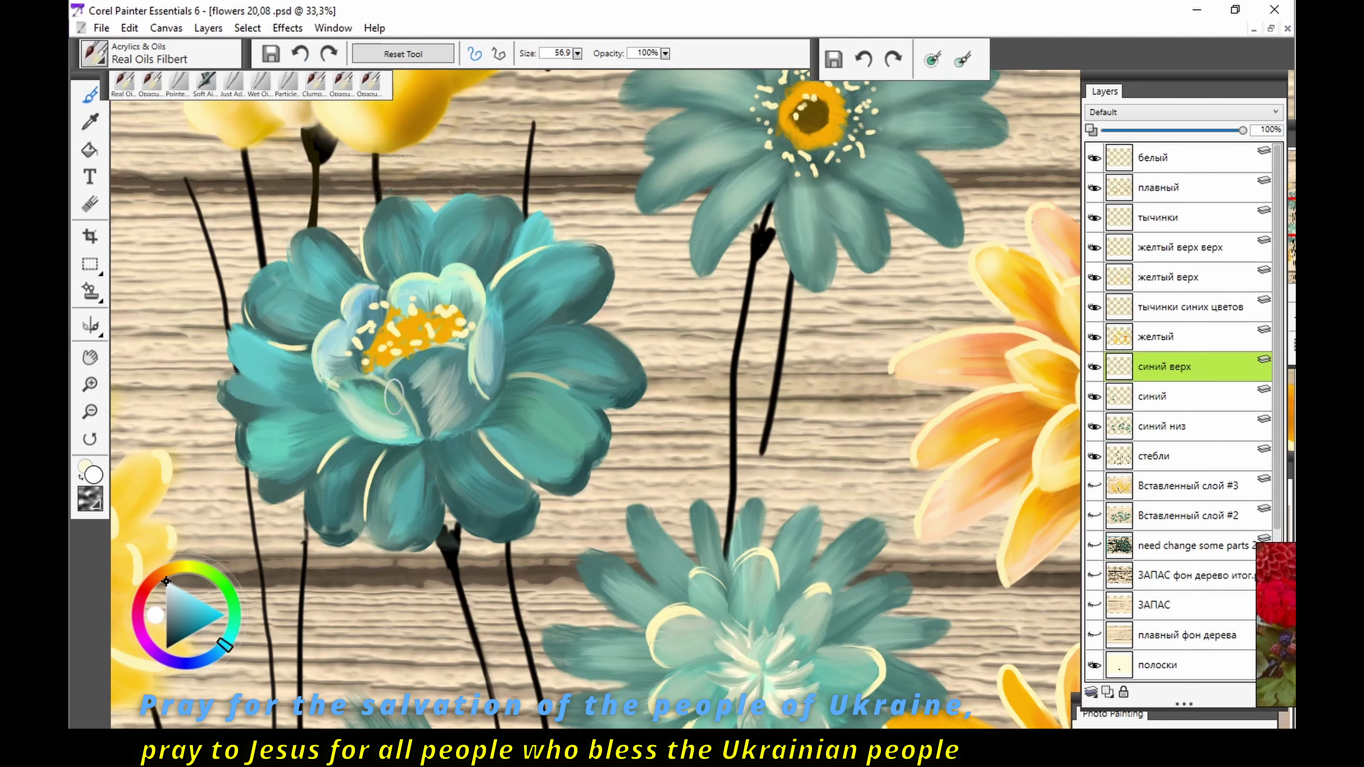
Step: Switch to the Blender, fit the painting to screen, zoom back in, and select the плавный layer
{"action": "key", "text": "n"}
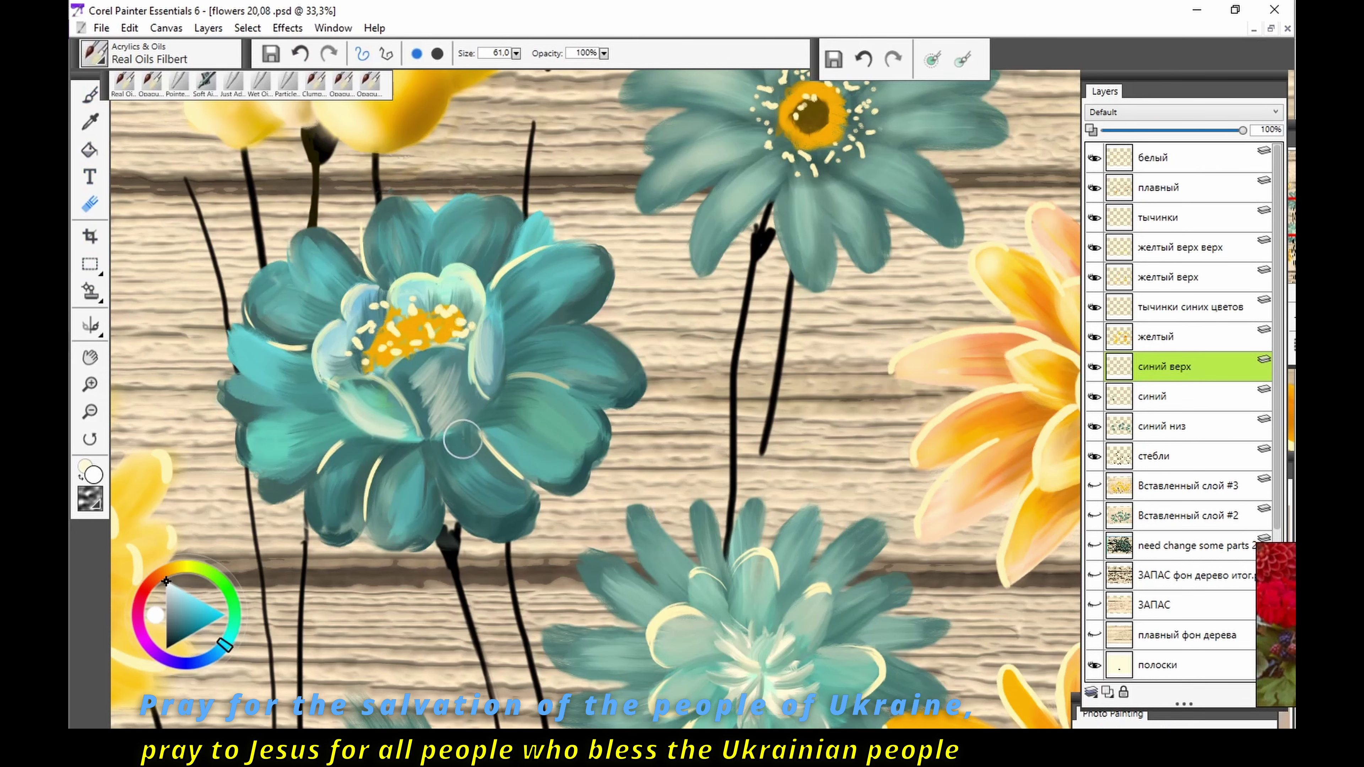
{"action": "key", "text": "ctrl+0"}
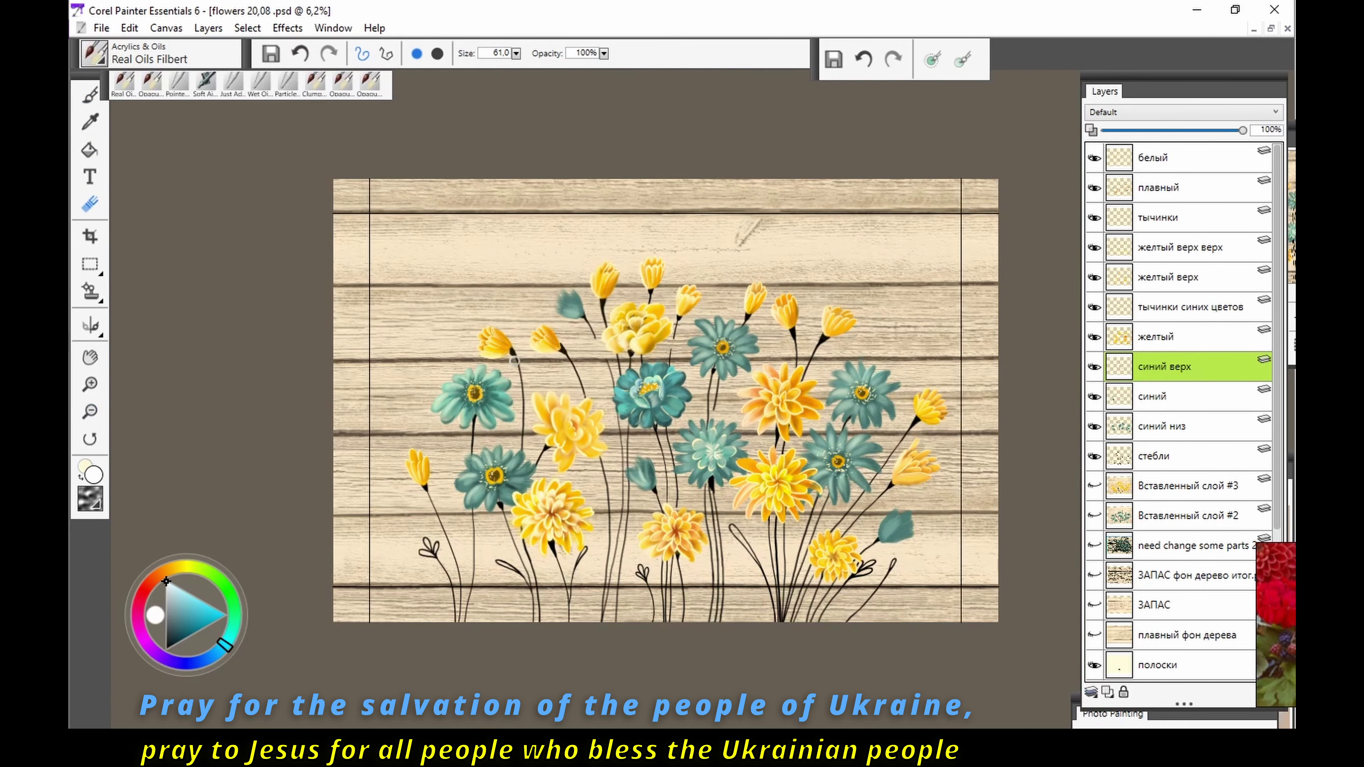
{"action": "key", "text": "ctrl+plus"}
{"action": "key", "text": "ctrl+plus"}
{"action": "key", "text": "ctrl+plus"}
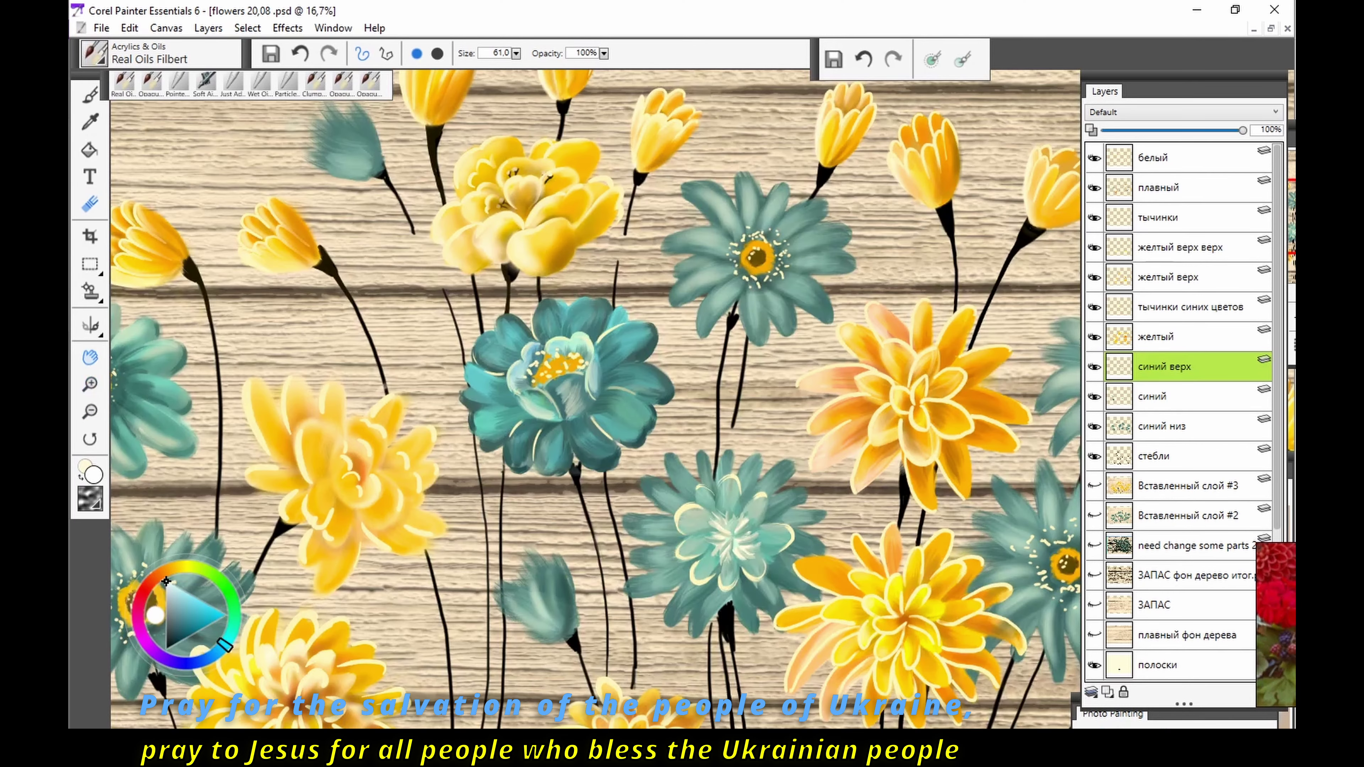
{"action": "key", "text": "space"}
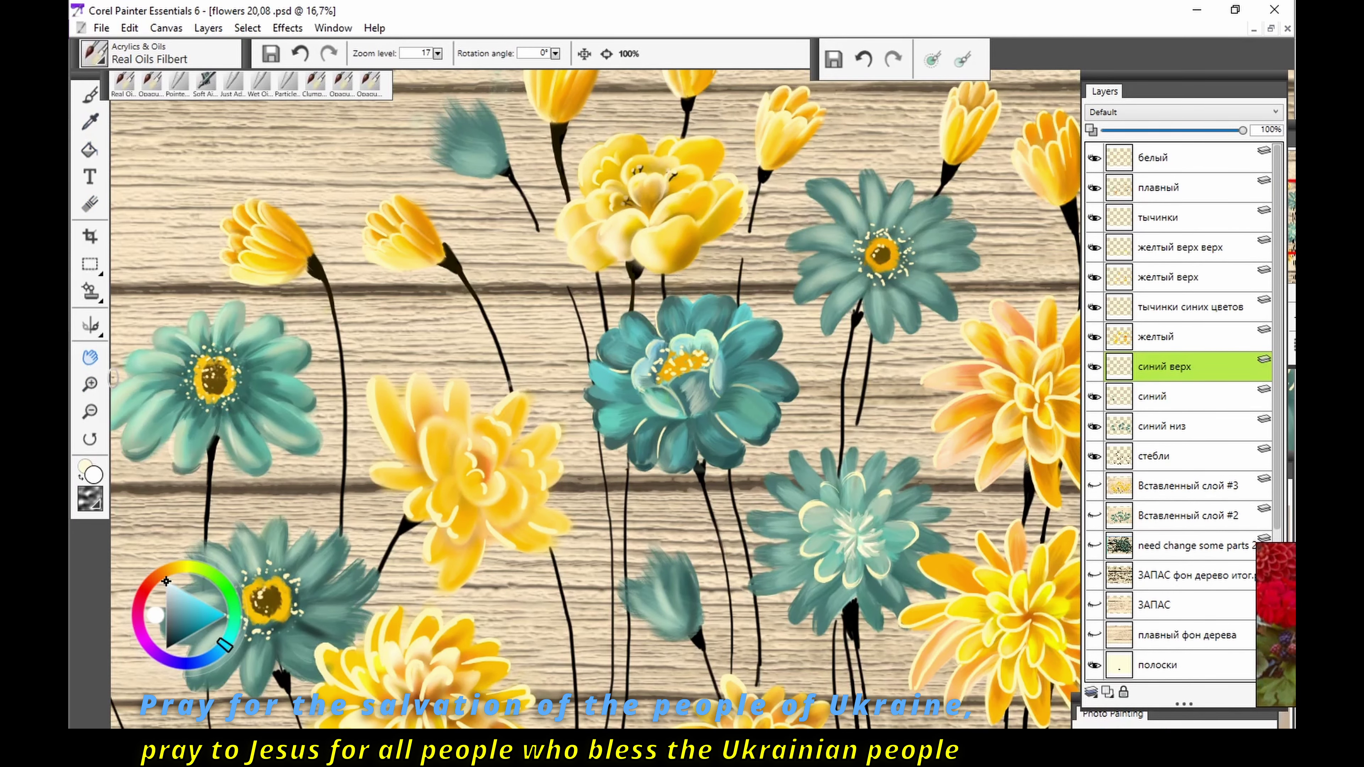
{"action": "left_click", "coordinate": [1158, 186]}
Step: Soft-airbrush light tones over the central teal flower at sizes around 96–127
{"action": "key", "text": "b"}
{"action": "left_click", "coordinate": [206, 81]}
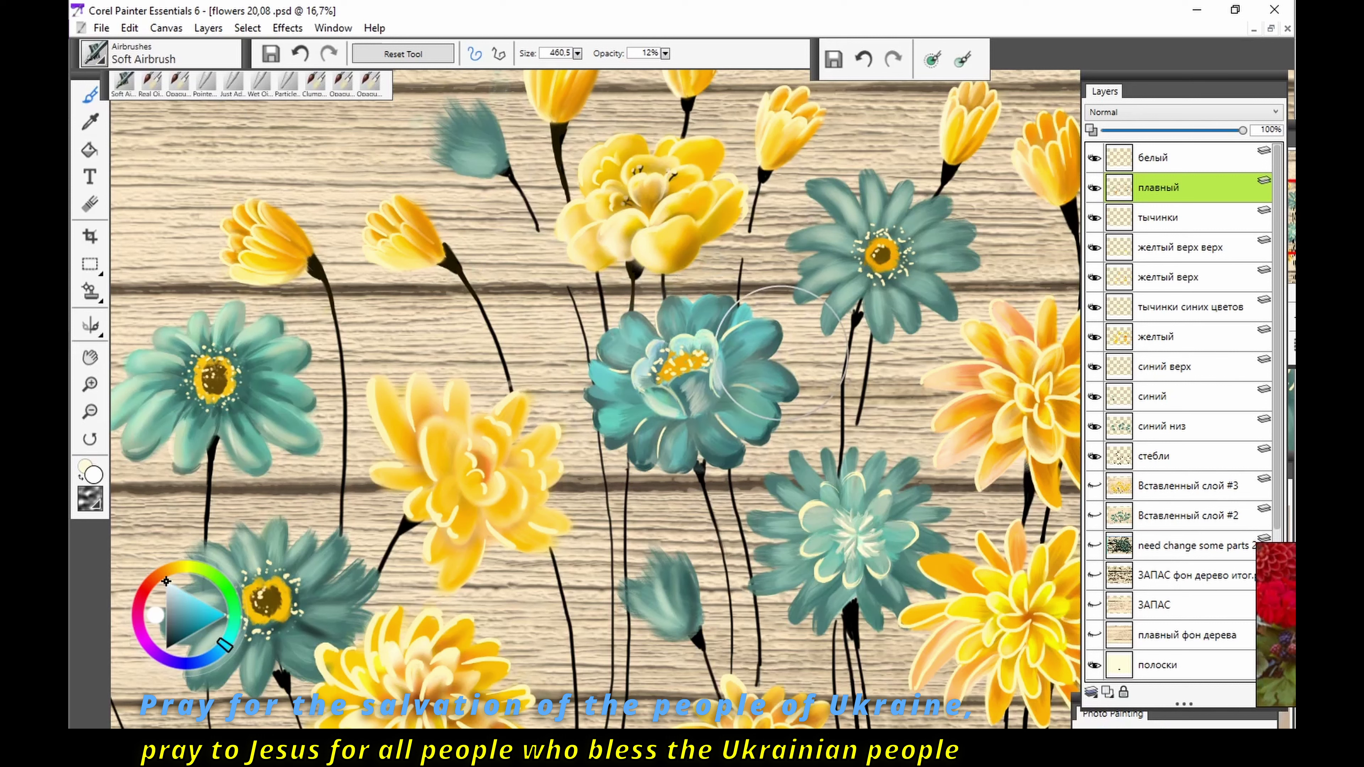
{"action": "left_click_drag", "start_coordinate": [703, 400], "coordinate": [647, 342]}
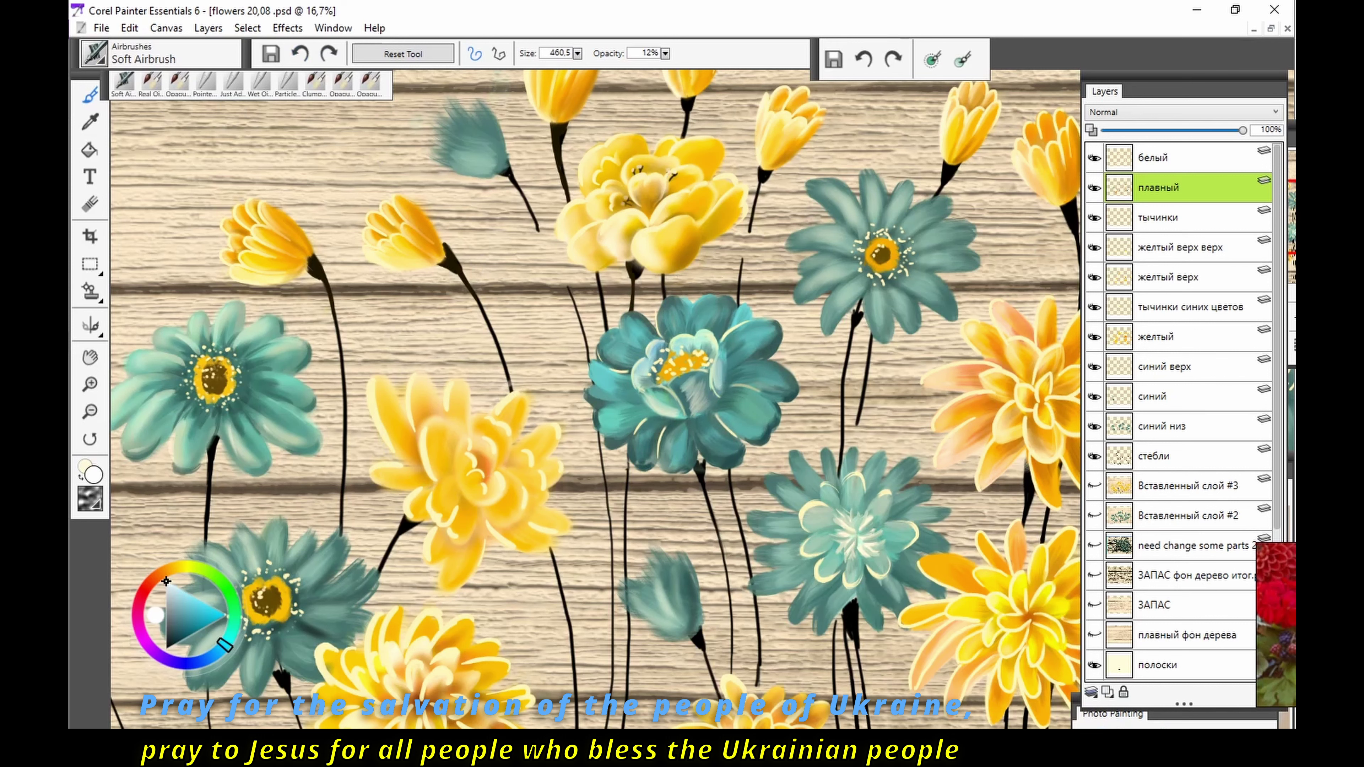
{"action": "key", "text": "bracketleft"}
{"action": "key", "text": "bracketleft"}
{"action": "key", "text": "bracketleft"}
{"action": "key", "text": "bracketleft"}
{"action": "key", "text": "bracketleft"}
{"action": "key", "text": "bracketleft"}
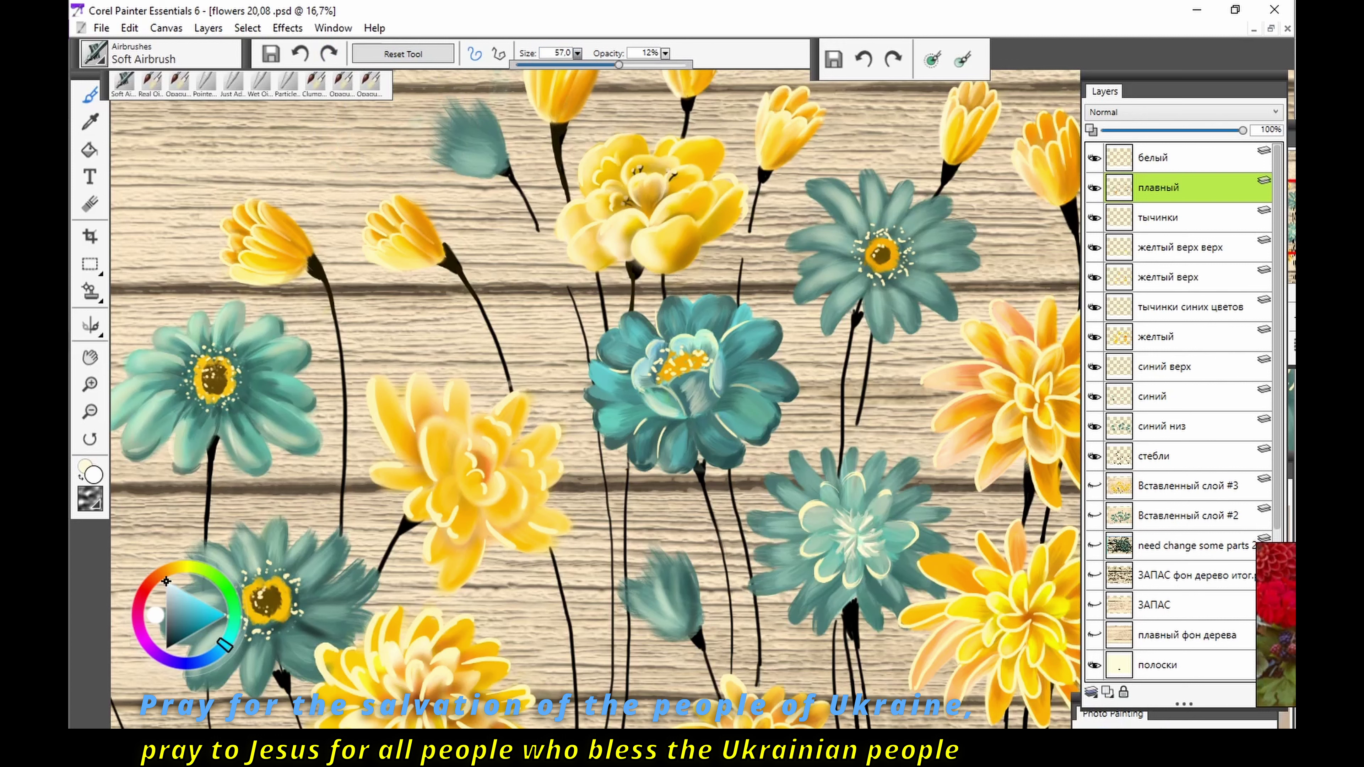
{"action": "key", "text": "bracketleft"}
{"action": "key", "text": "bracketleft"}
{"action": "left_click_drag", "start_coordinate": [623, 438], "coordinate": [720, 425]}
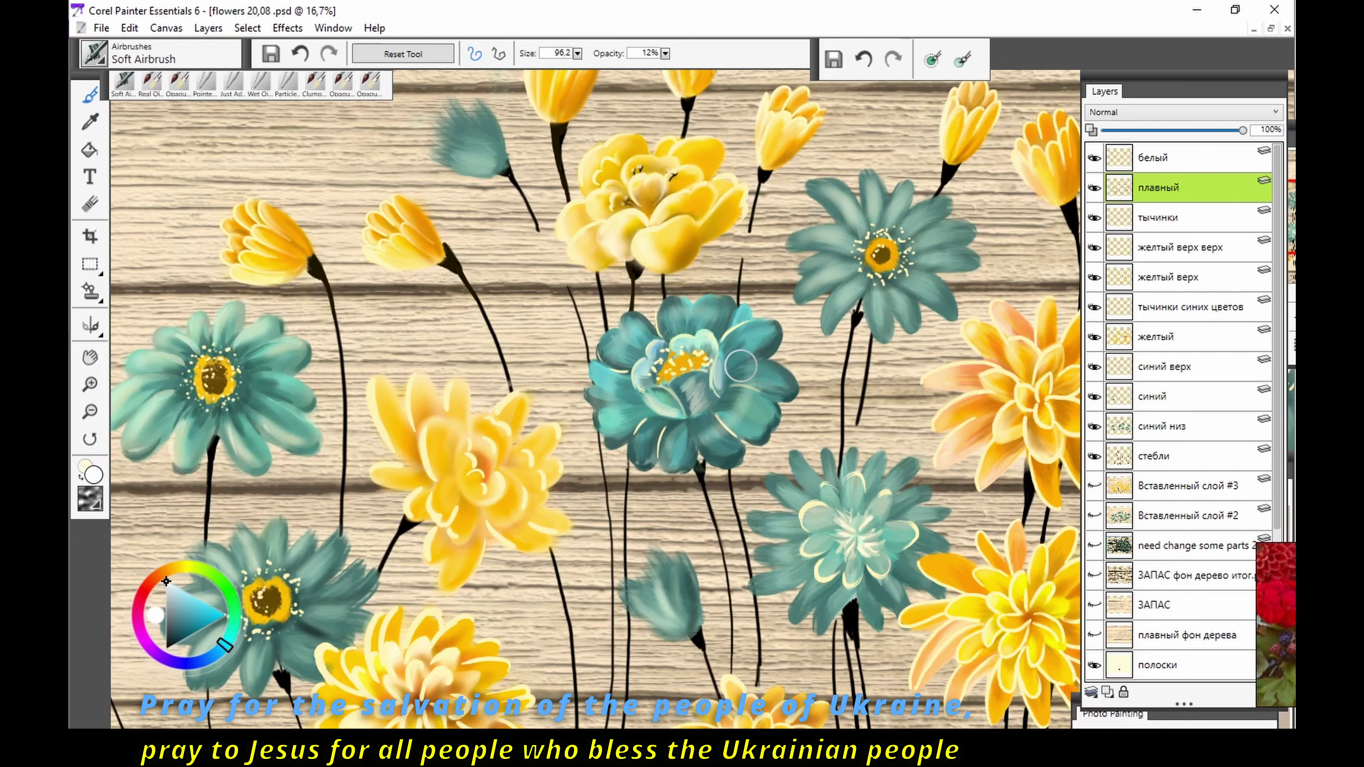
{"action": "key", "text": "bracketright"}
{"action": "key", "text": "bracketright"}
{"action": "left_click_drag", "start_coordinate": [623, 342], "coordinate": [766, 394]}
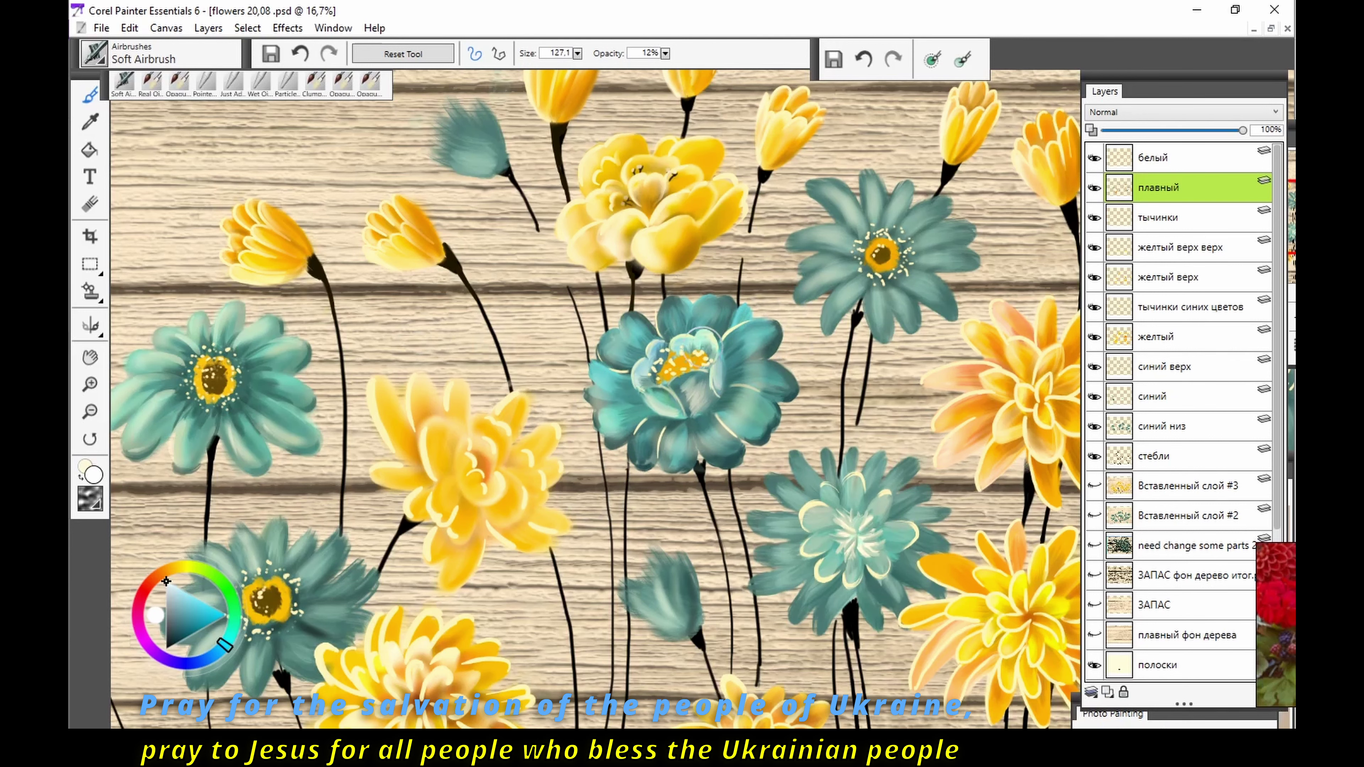
{"action": "left_click_drag", "start_coordinate": [698, 347], "coordinate": [722, 374]}
{"action": "left_click_drag", "start_coordinate": [651, 427], "coordinate": [674, 432]}
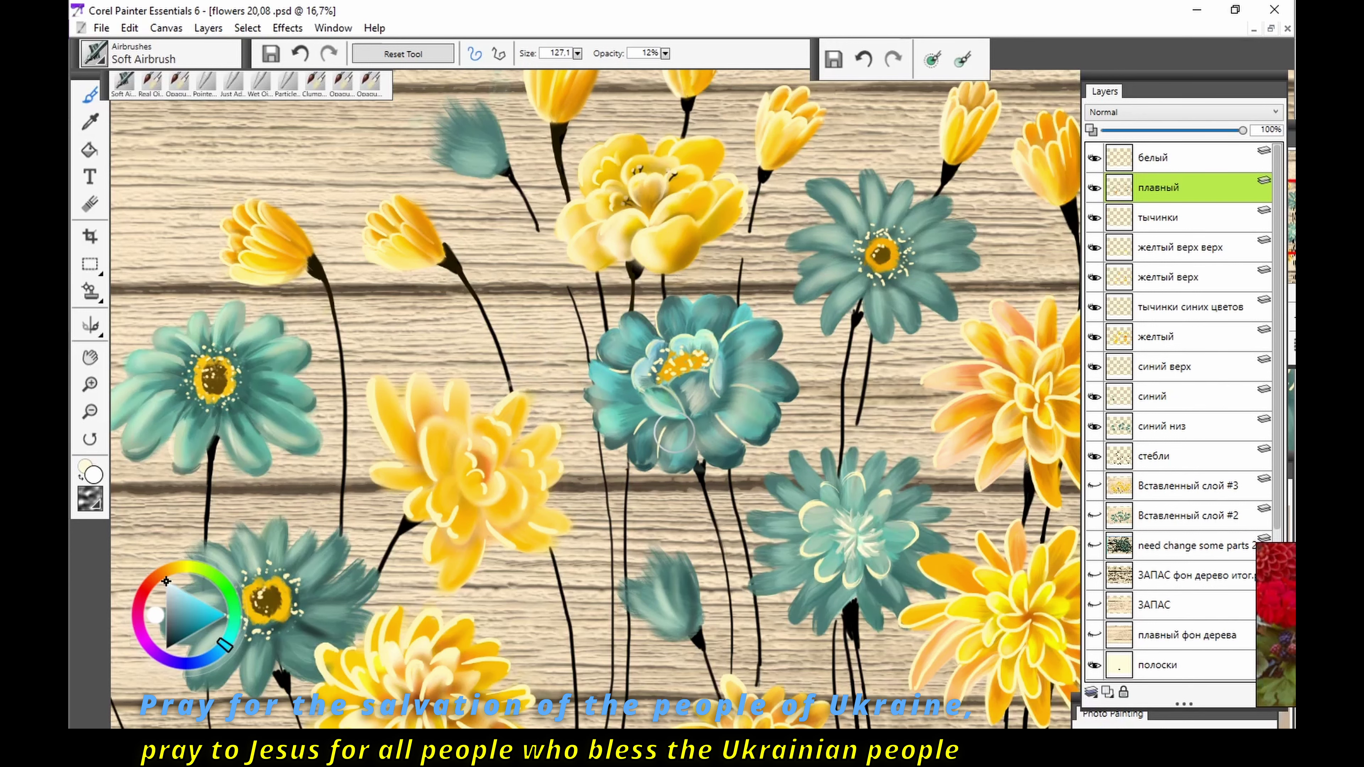
Step: Zoom to 25% on the central flowers, enlarge the eraser, and sample a dark brown
{"action": "left_click", "coordinate": [89, 411]}
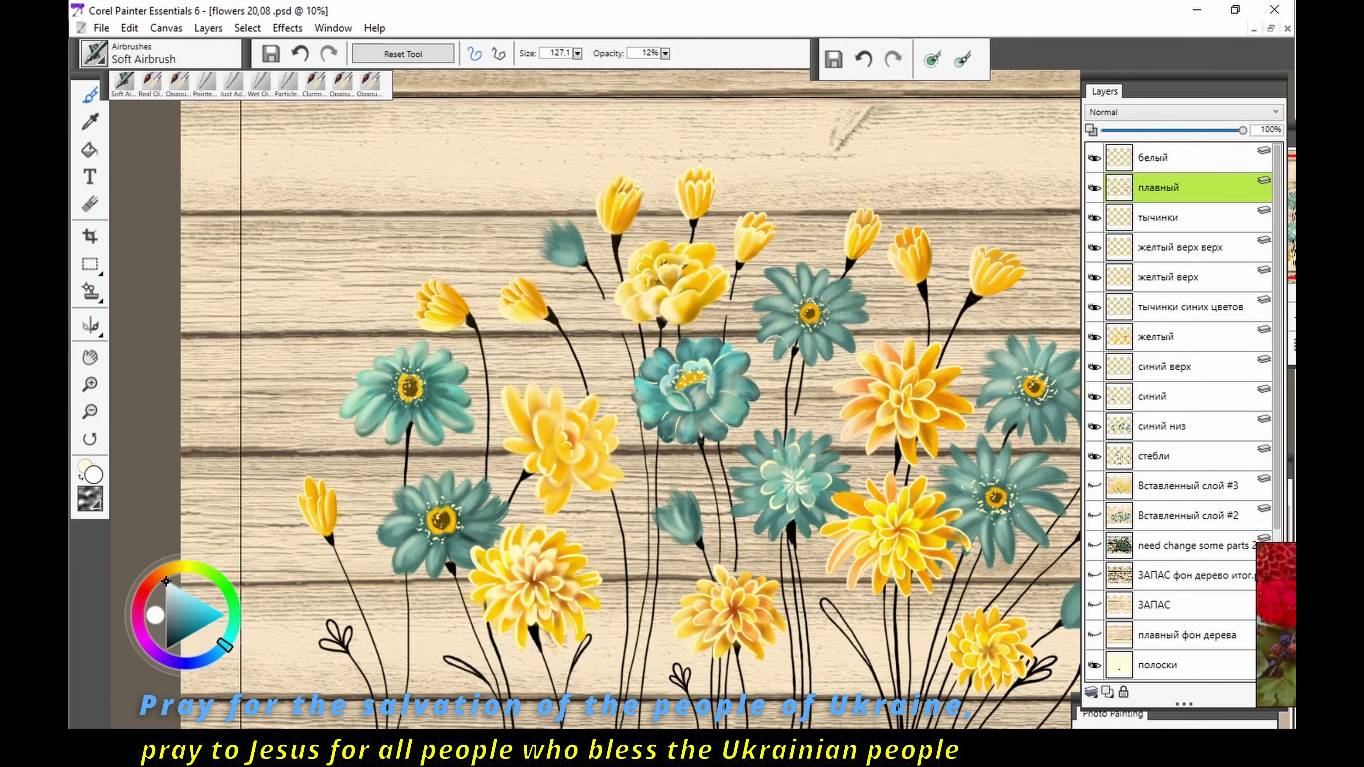
{"action": "left_click", "coordinate": [89, 384]}
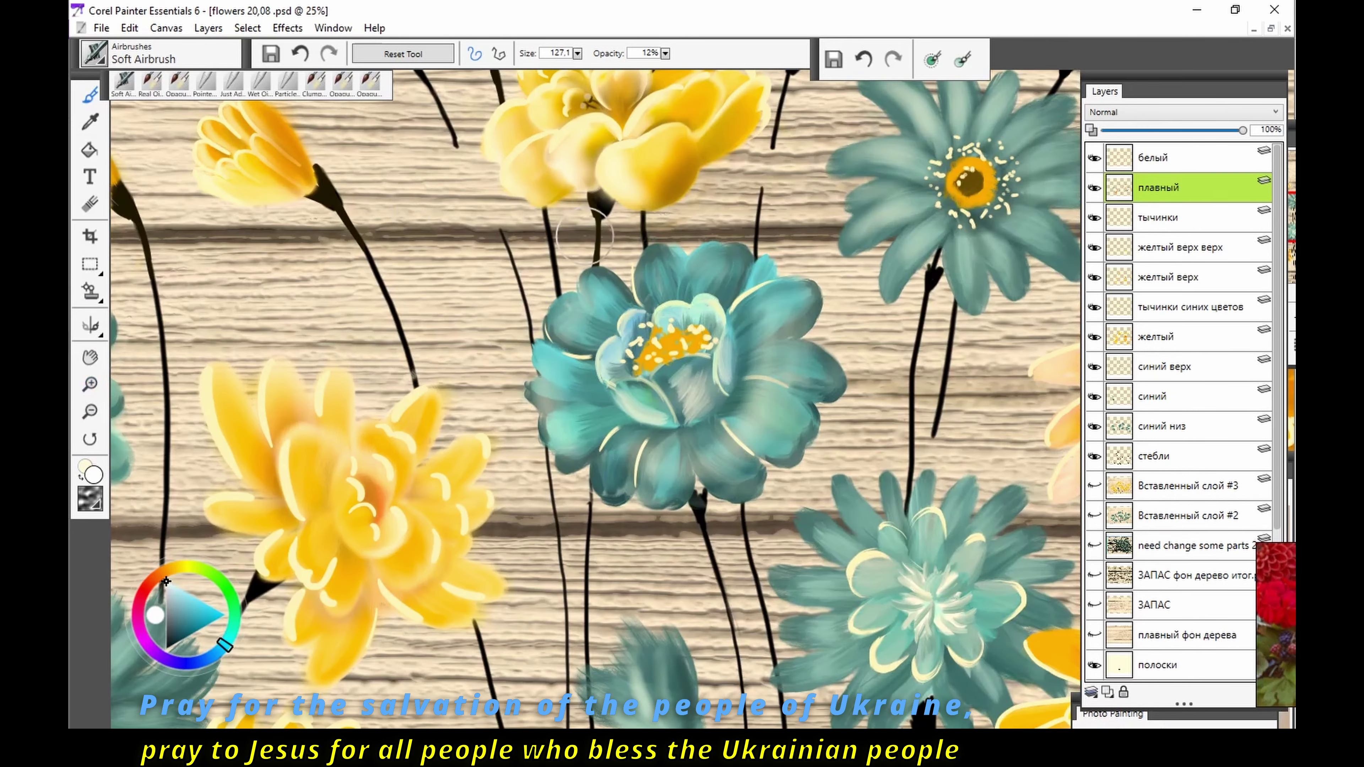
{"action": "left_click", "coordinate": [89, 203]}
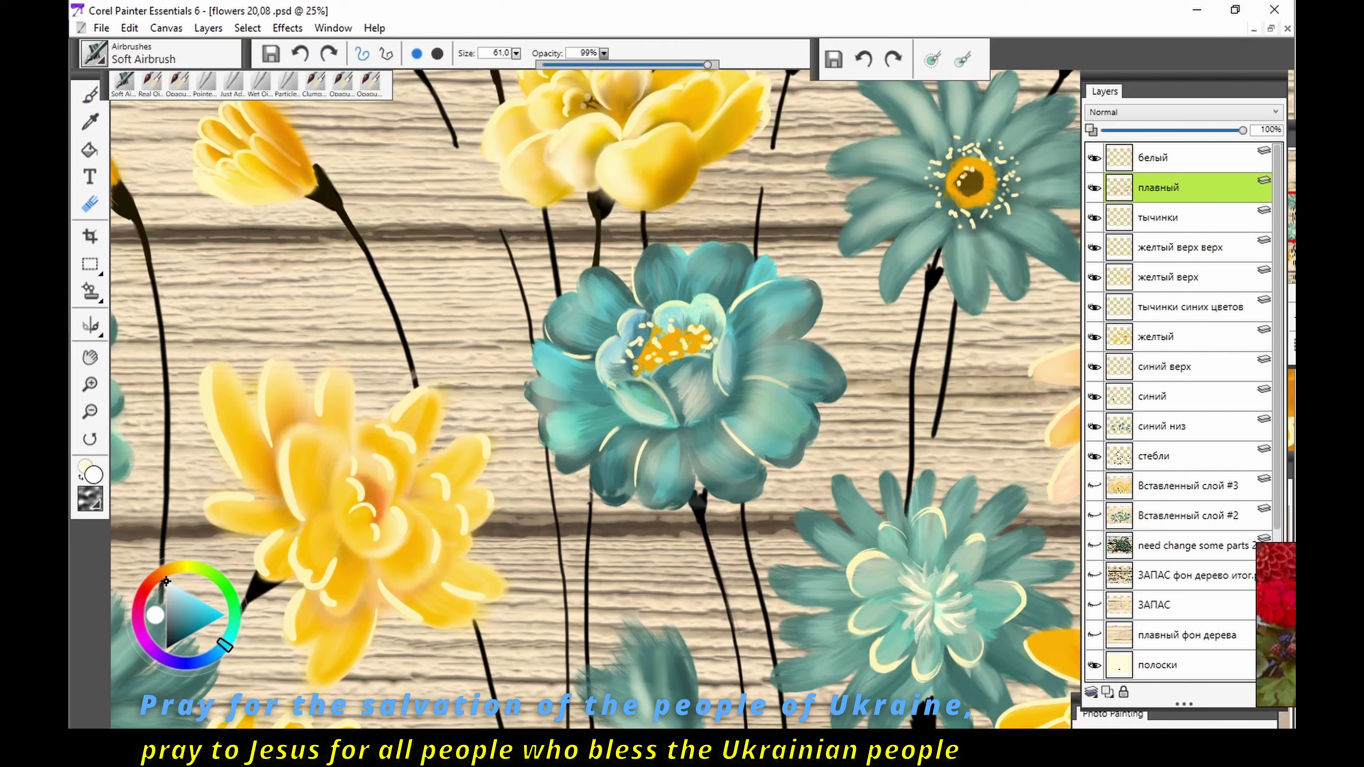
{"action": "left_click_drag", "start_coordinate": [747, 438], "coordinate": [688, 453]}
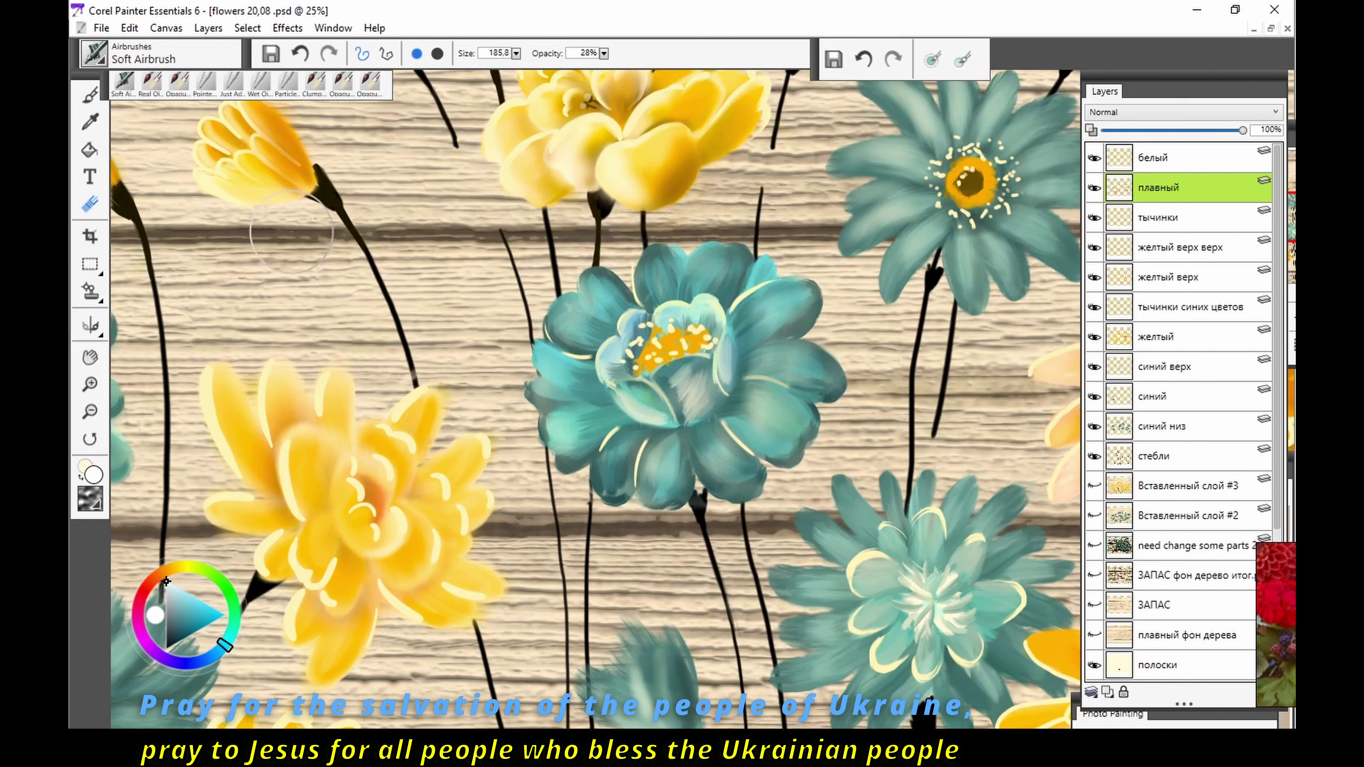
{"action": "left_click", "coordinate": [152, 172], "text": "alt"}
Step: Select the тычинки синих цветов layer, undo the last stroke, choose Opaque Acrylic, and zoom out
{"action": "left_click", "coordinate": [1190, 307]}
{"action": "left_click", "coordinate": [152, 82]}
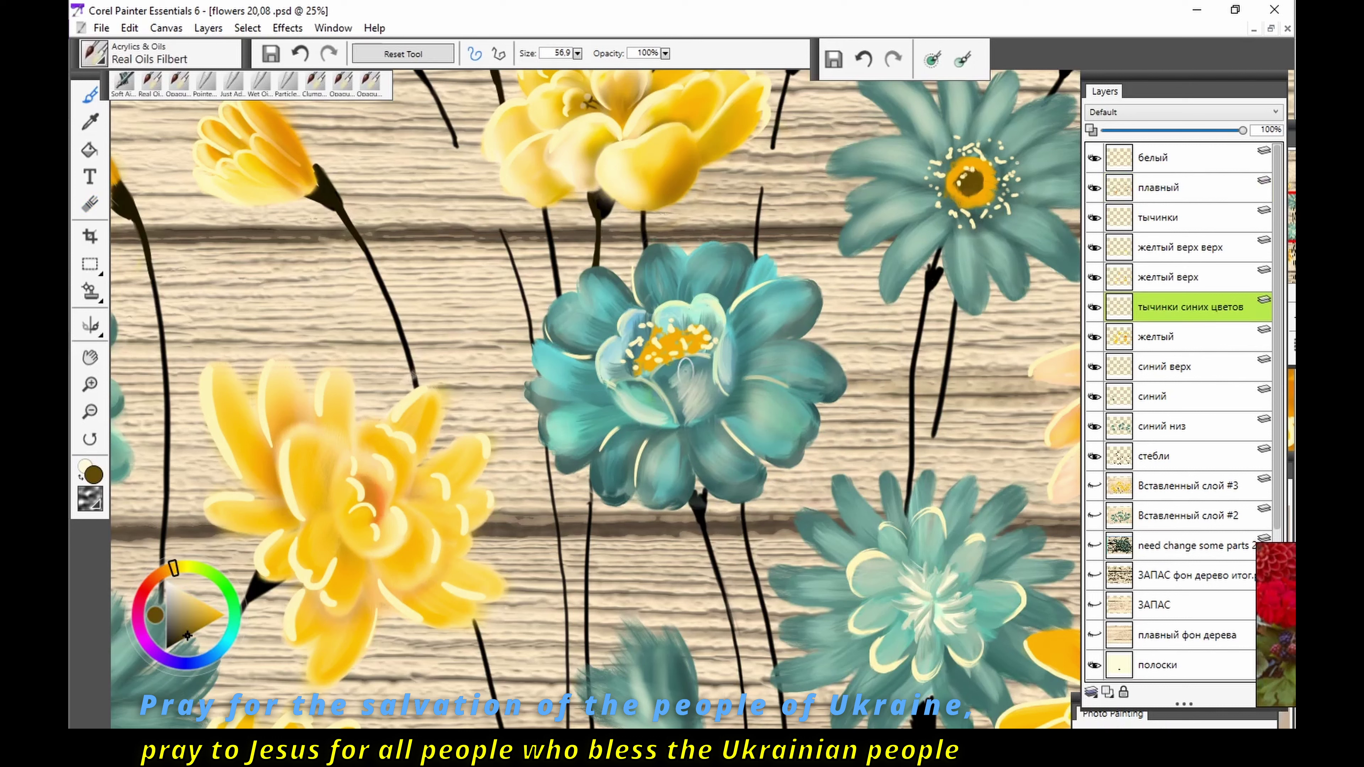
{"action": "left_click", "coordinate": [301, 53]}
{"action": "left_click", "coordinate": [342, 82]}
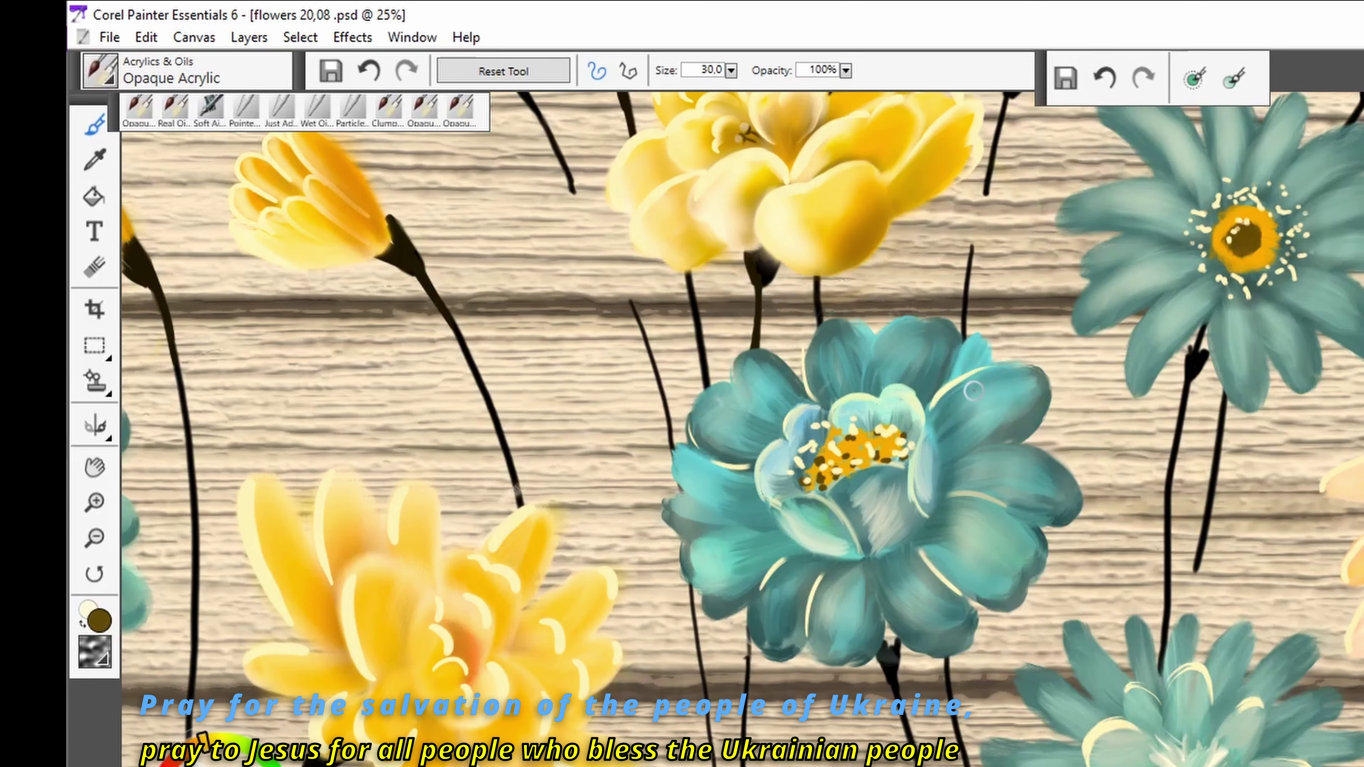
{"action": "left_click", "coordinate": [95, 538]}
{"action": "left_click", "coordinate": [94, 538]}
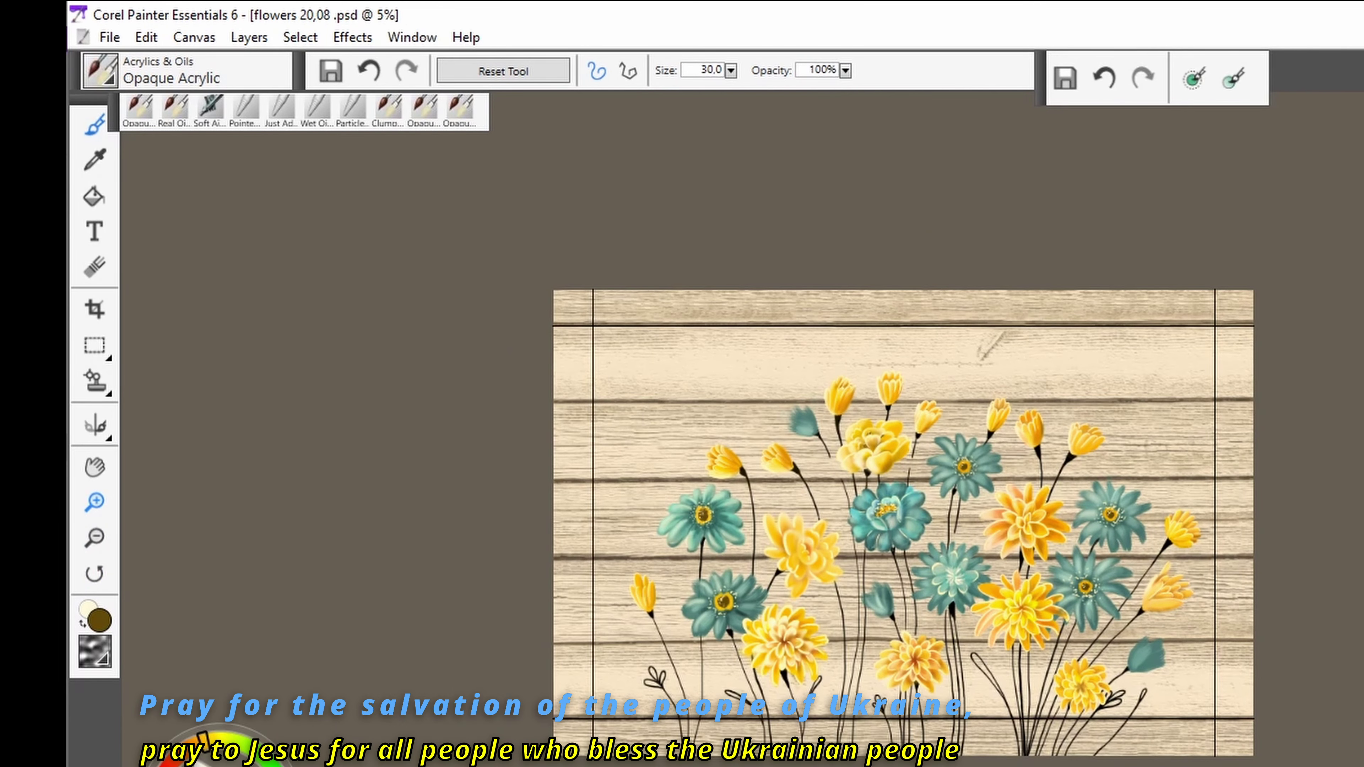
Step: Zoom in on the teal flowers, choose the Soft Airbrush, and undo its last stroke
{"action": "key", "text": "ctrl+plus"}
{"action": "key", "text": "ctrl+plus"}
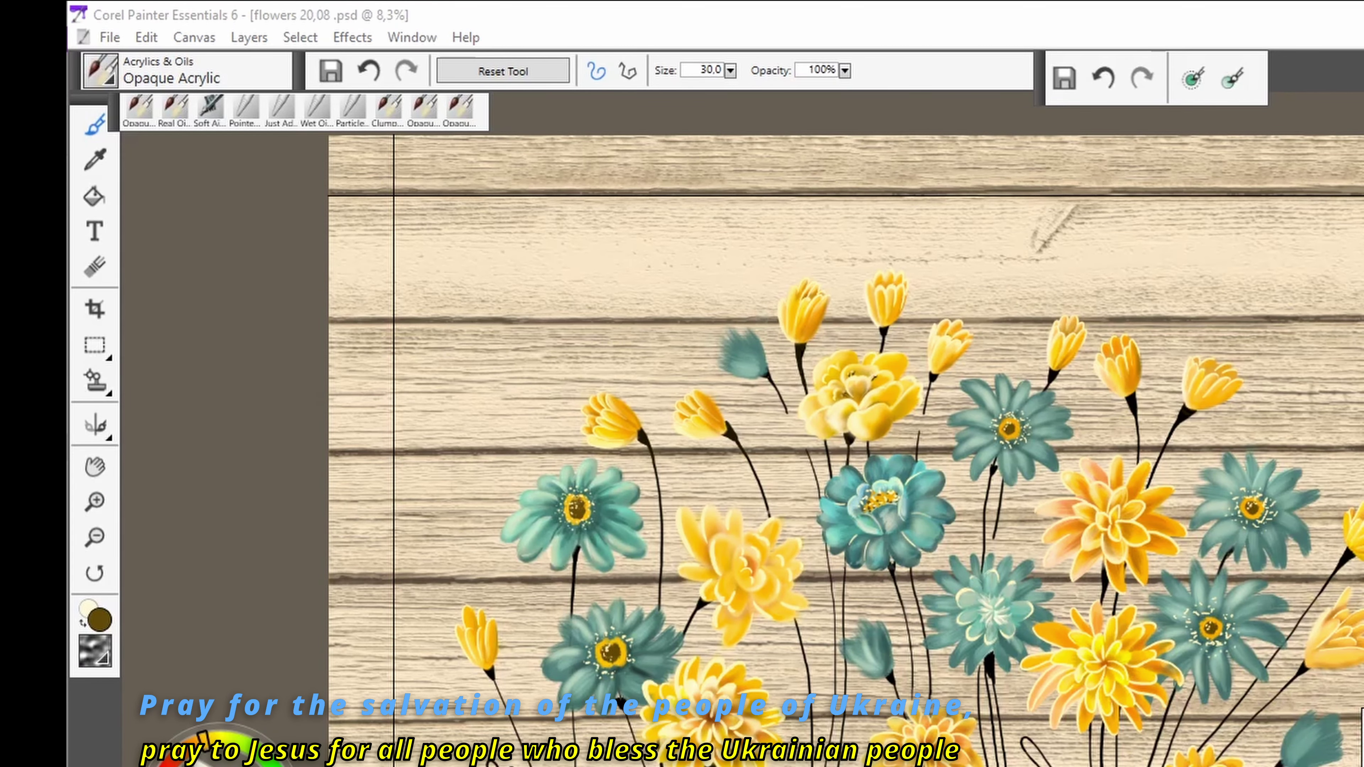
{"action": "key", "text": "ctrl+plus"}
{"action": "key", "text": "ctrl+plus"}
{"action": "key", "text": "ctrl+plus"}
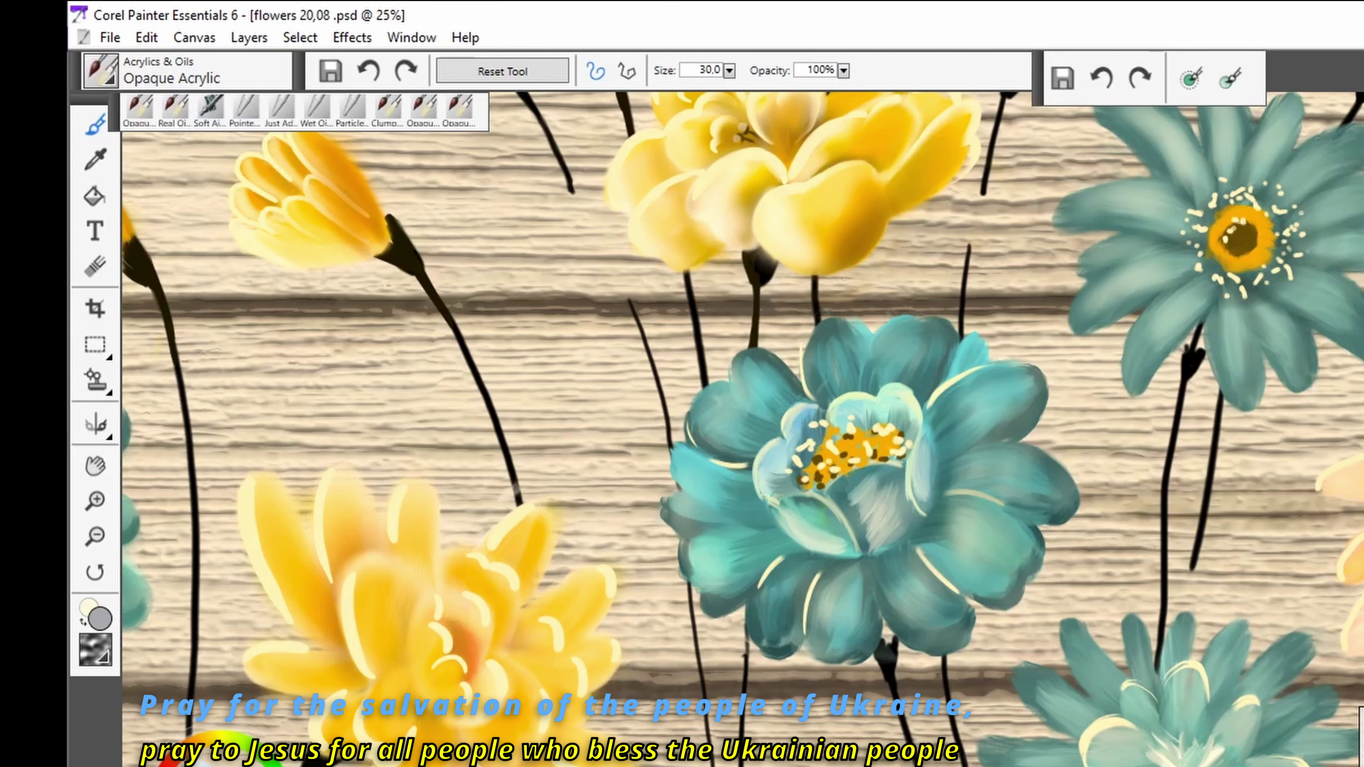
{"action": "left_click", "coordinate": [210, 106]}
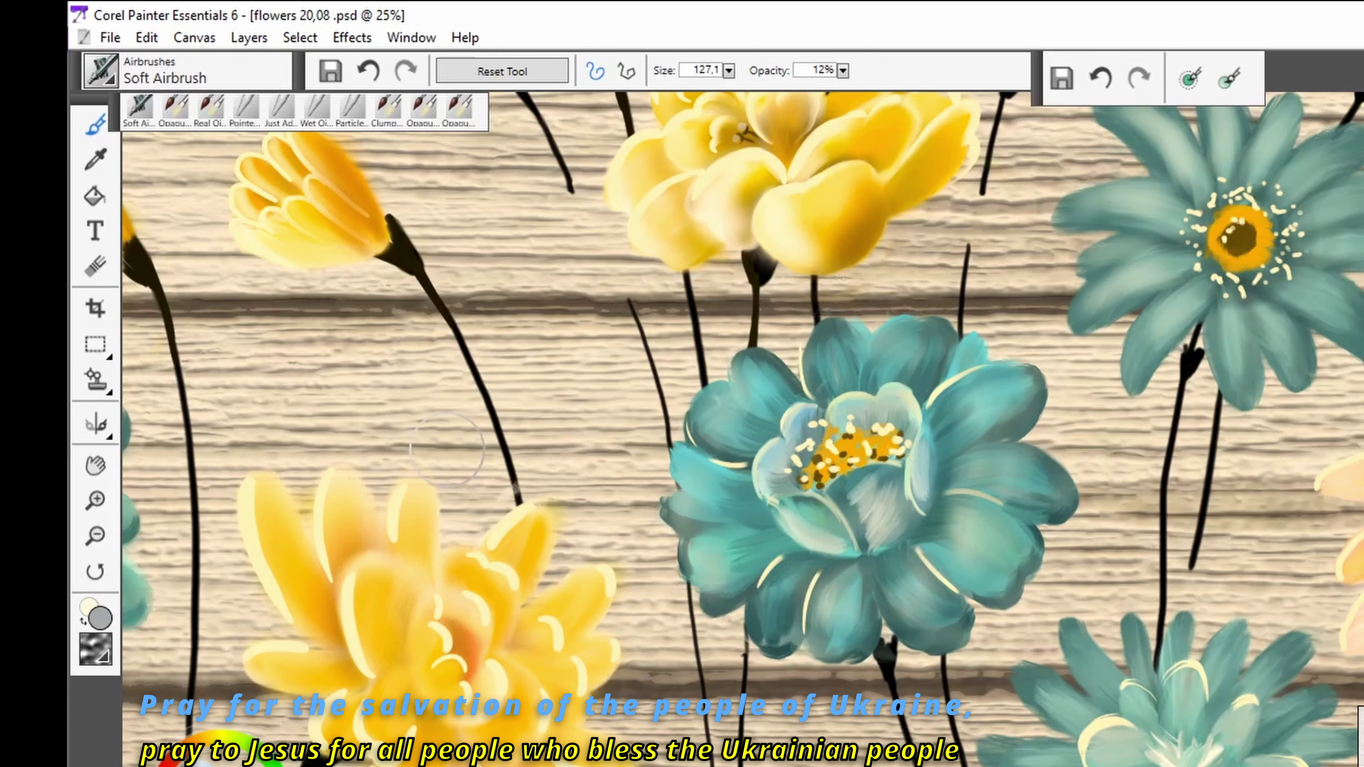
{"action": "key", "text": "ctrl+z"}
{"action": "scroll", "coordinate": [799, 494], "scroll_direction": "down", "scroll_amount": 1}
{"action": "scroll", "coordinate": [798, 493], "scroll_direction": "down", "scroll_amount": 1}
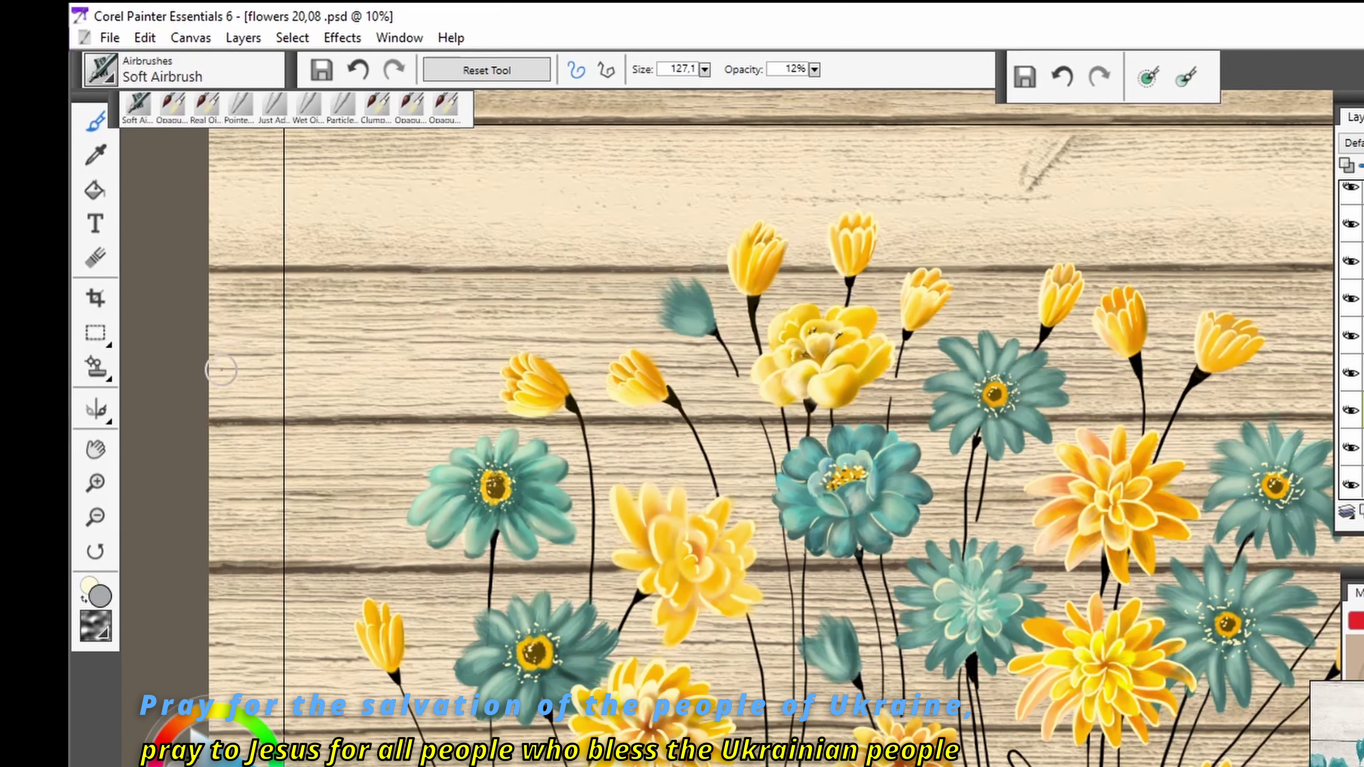
{"action": "scroll", "coordinate": [725, 430], "scroll_direction": "up", "scroll_amount": 2}
{"action": "scroll", "coordinate": [725, 430], "scroll_direction": "up", "scroll_amount": 2}
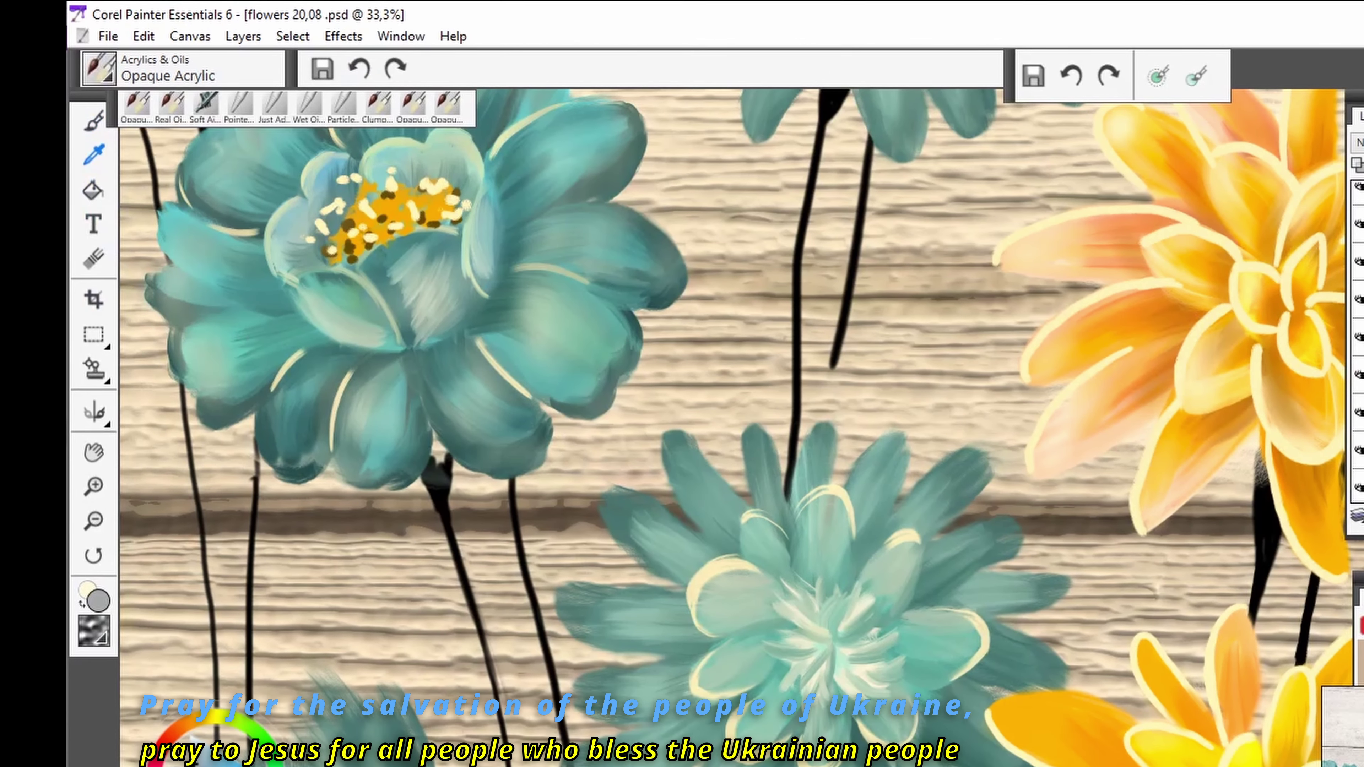
Step: Dab orange stamens into the lower teal flower's centre
{"action": "left_click", "coordinate": [196, 719]}
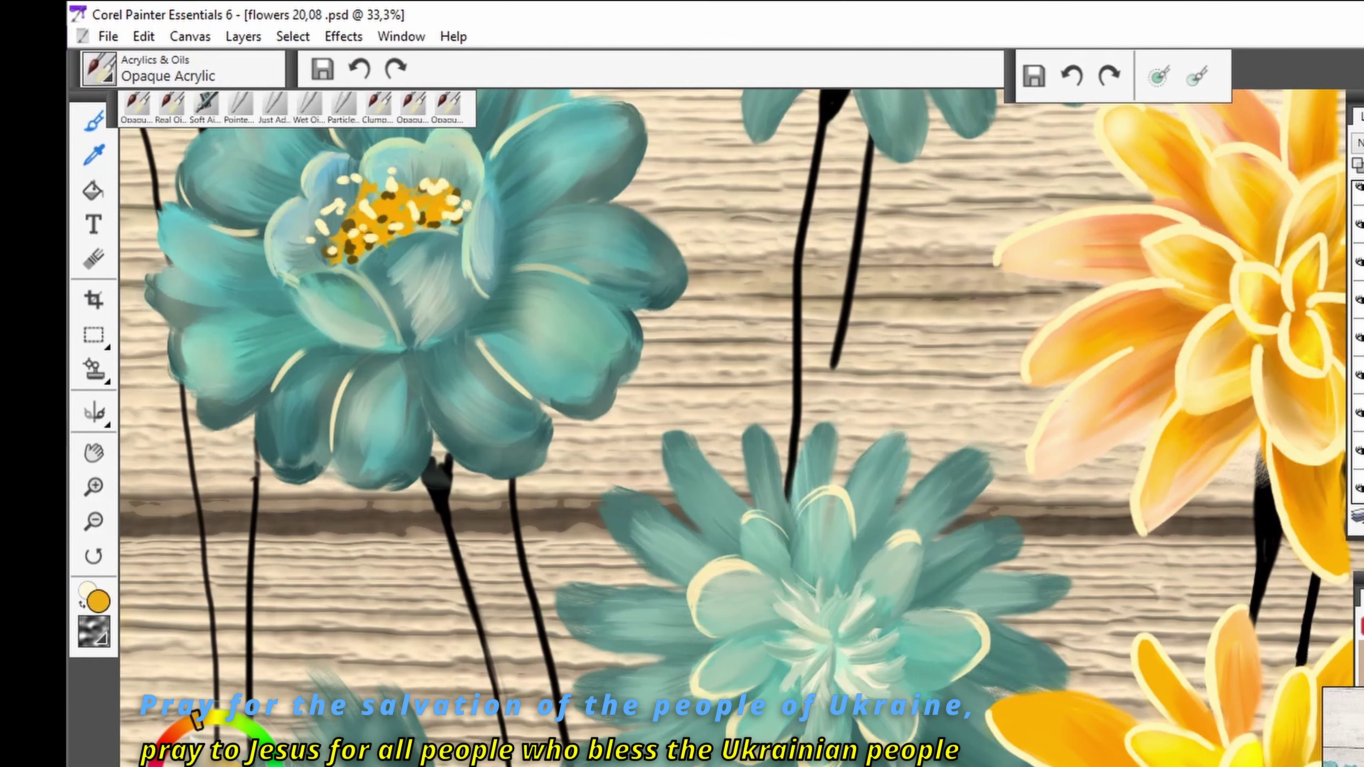
{"action": "left_click_drag", "start_coordinate": [778, 623], "coordinate": [775, 642]}
{"action": "left_click_drag", "start_coordinate": [830, 576], "coordinate": [839, 589]}
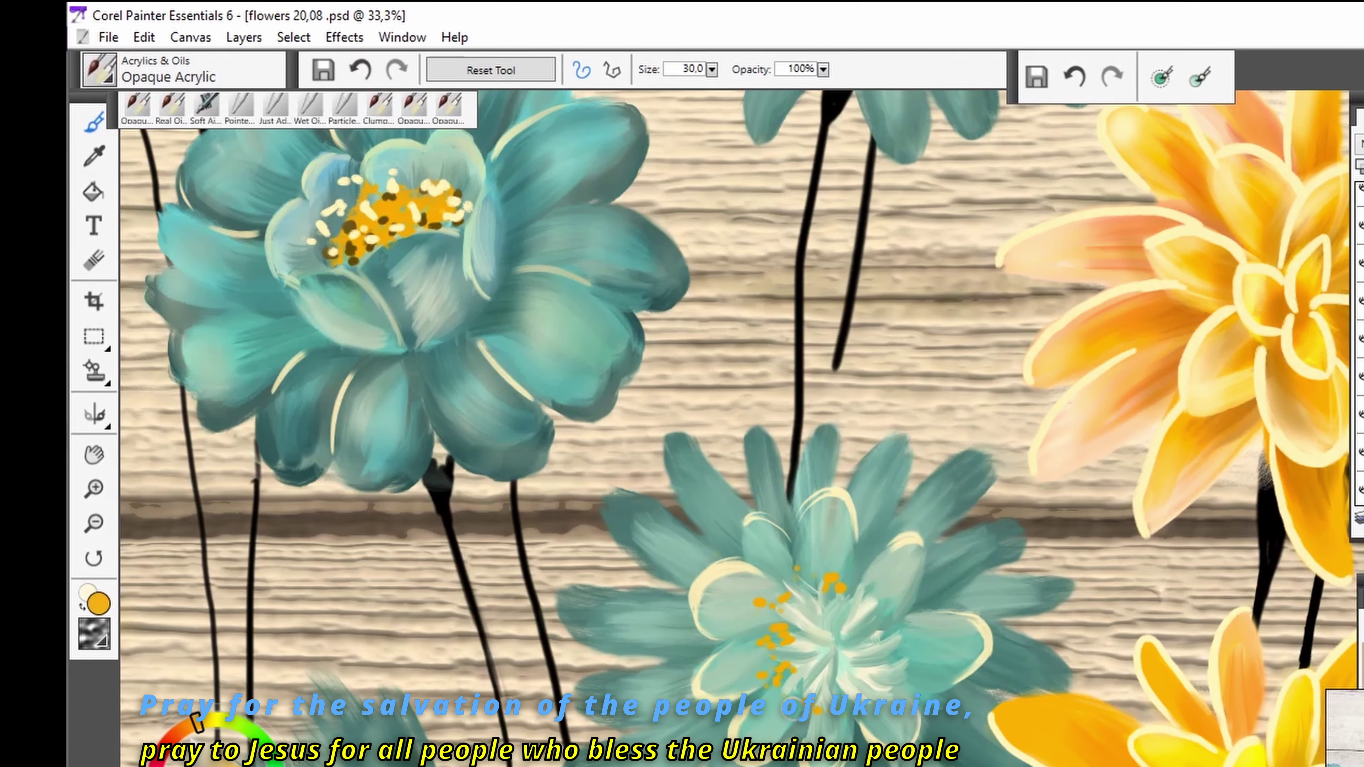
{"action": "left_click", "coordinate": [873, 586]}
Step: Sample dark brown from the painting and dot it among the orange stamens
{"action": "left_click", "coordinate": [904, 658]}
{"action": "left_click", "coordinate": [908, 625]}
{"action": "key", "text": "d"}
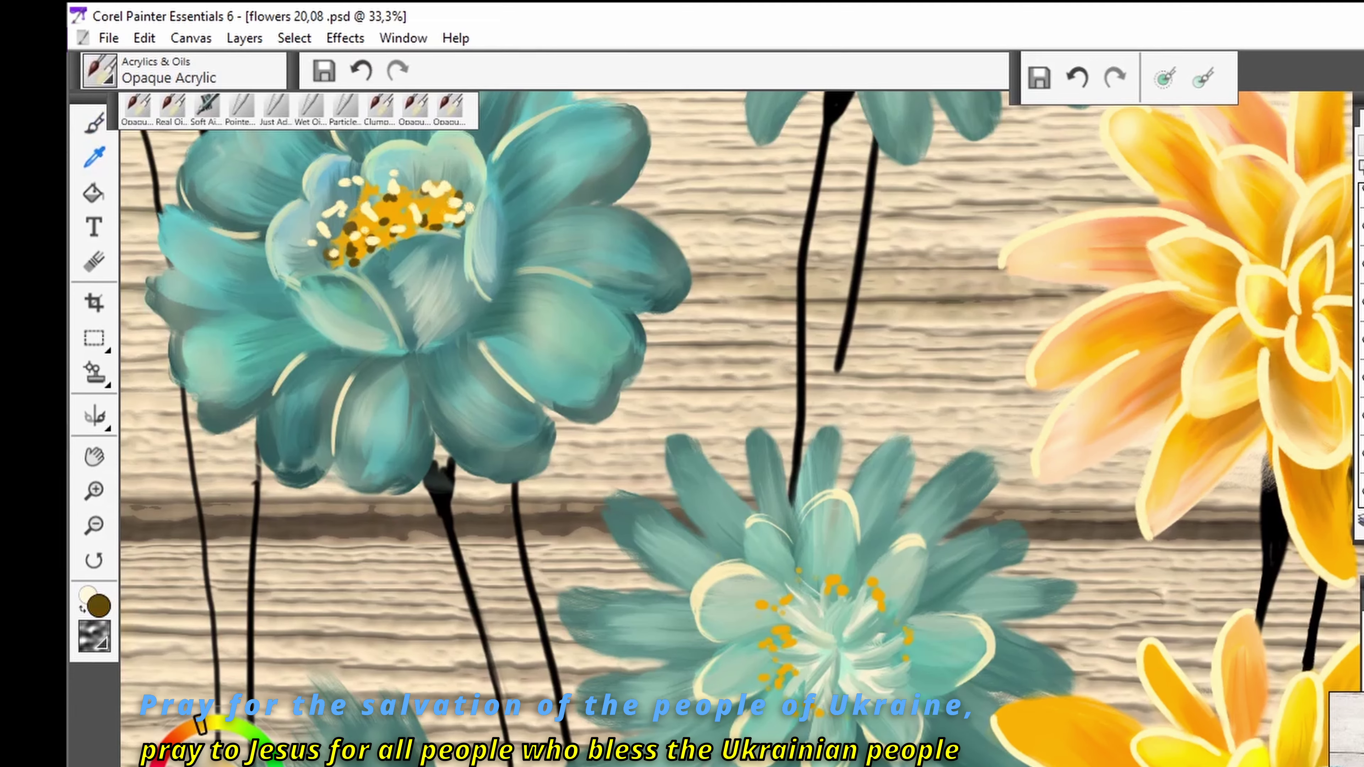
{"action": "key", "text": "b"}
{"action": "left_click", "coordinate": [766, 638]}
{"action": "left_click", "coordinate": [784, 674]}
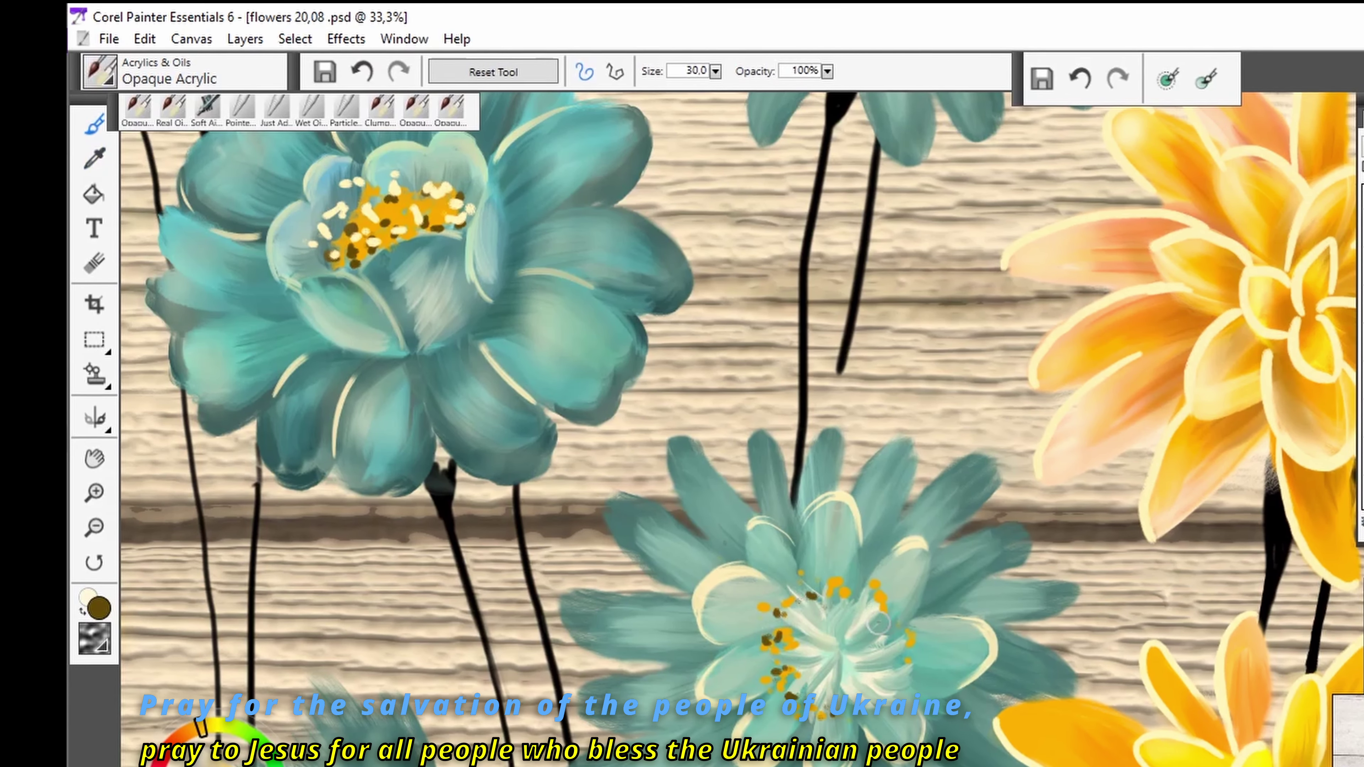
{"action": "left_click", "coordinate": [905, 620]}
{"action": "left_click", "coordinate": [841, 588]}
{"action": "scroll", "coordinate": [883, 532], "scroll_direction": "down", "scroll_amount": 1}
{"action": "scroll", "coordinate": [884, 532], "scroll_direction": "down", "scroll_amount": 1}
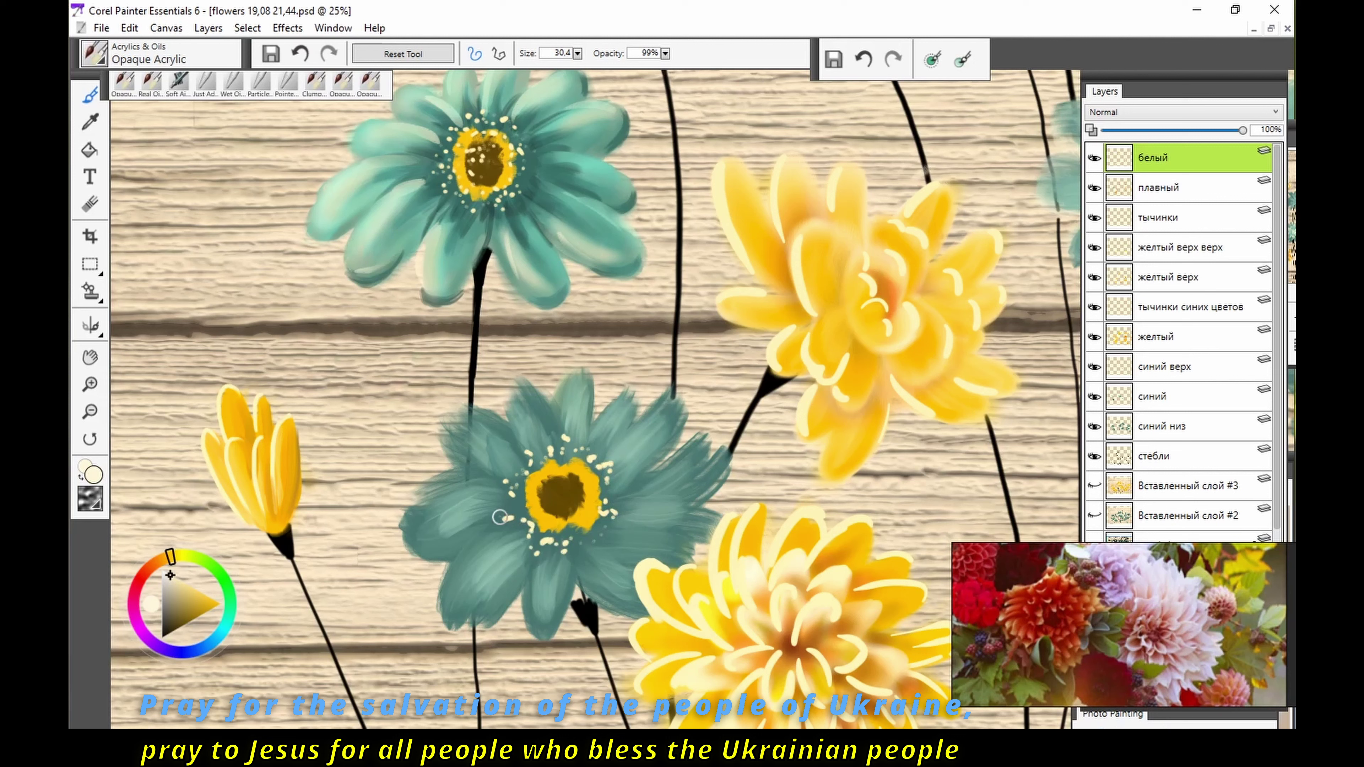
Step: On the плавный layer, airbrush faint pale highlights on the lower teal flower's petals, undoing unwanted strokes
{"action": "left_click", "coordinate": [1170, 188]}
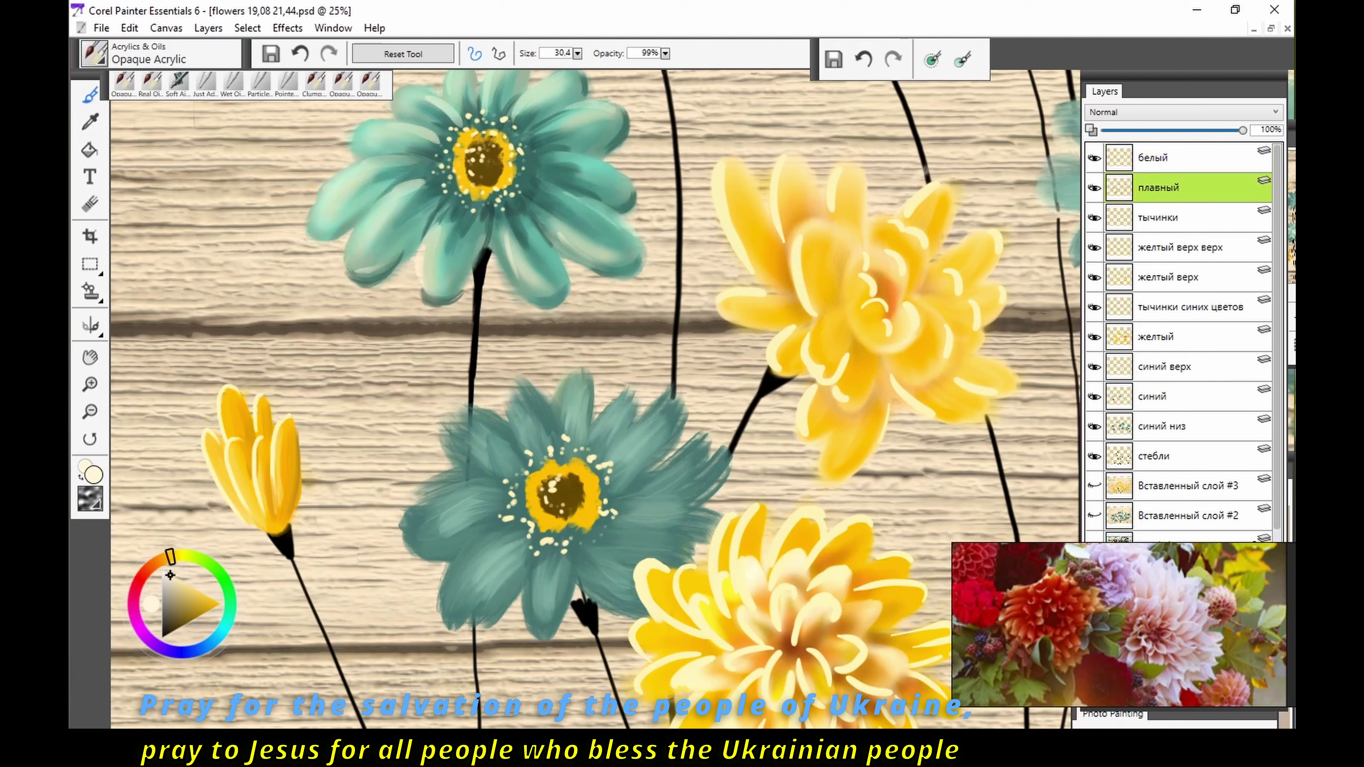
{"action": "left_click_drag", "start_coordinate": [491, 518], "coordinate": [438, 554]}
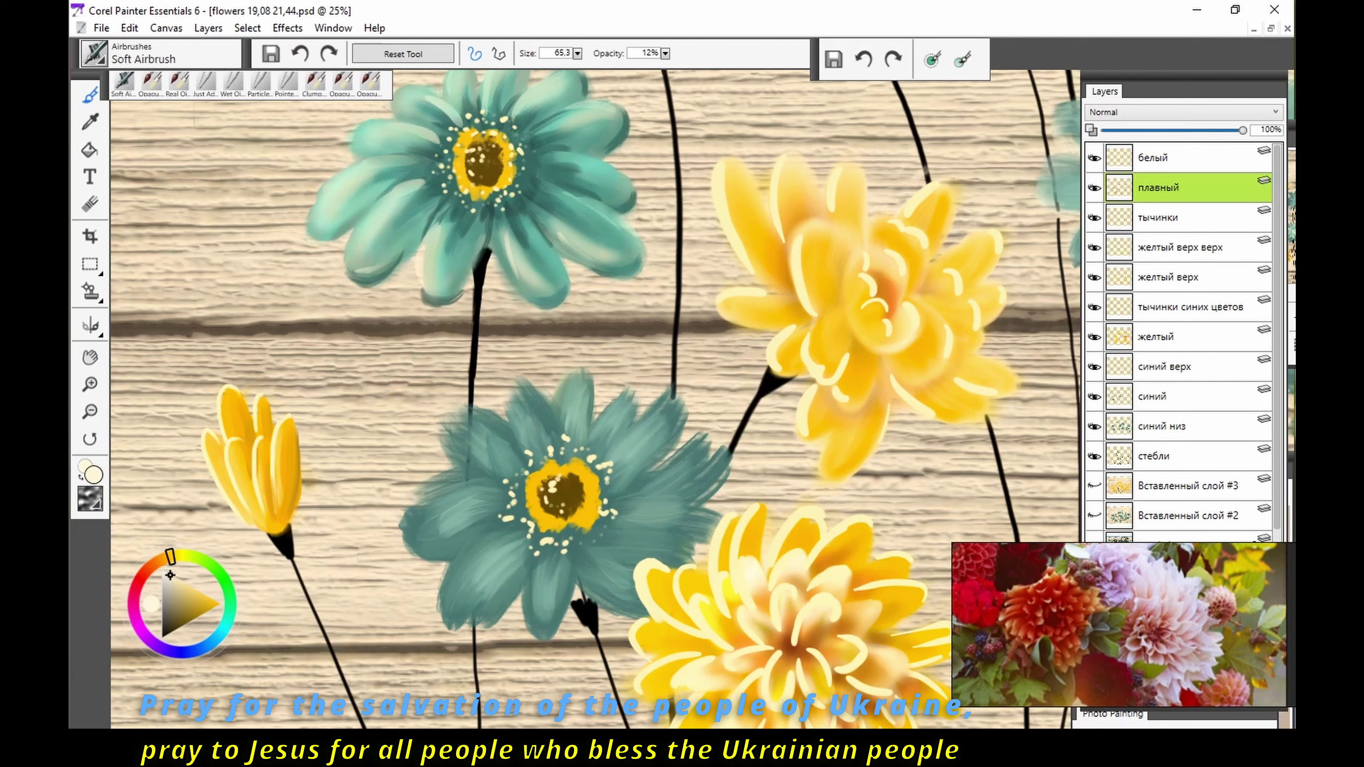
{"action": "left_click_drag", "start_coordinate": [484, 491], "coordinate": [438, 500]}
{"action": "left_click_drag", "start_coordinate": [517, 397], "coordinate": [596, 390]}
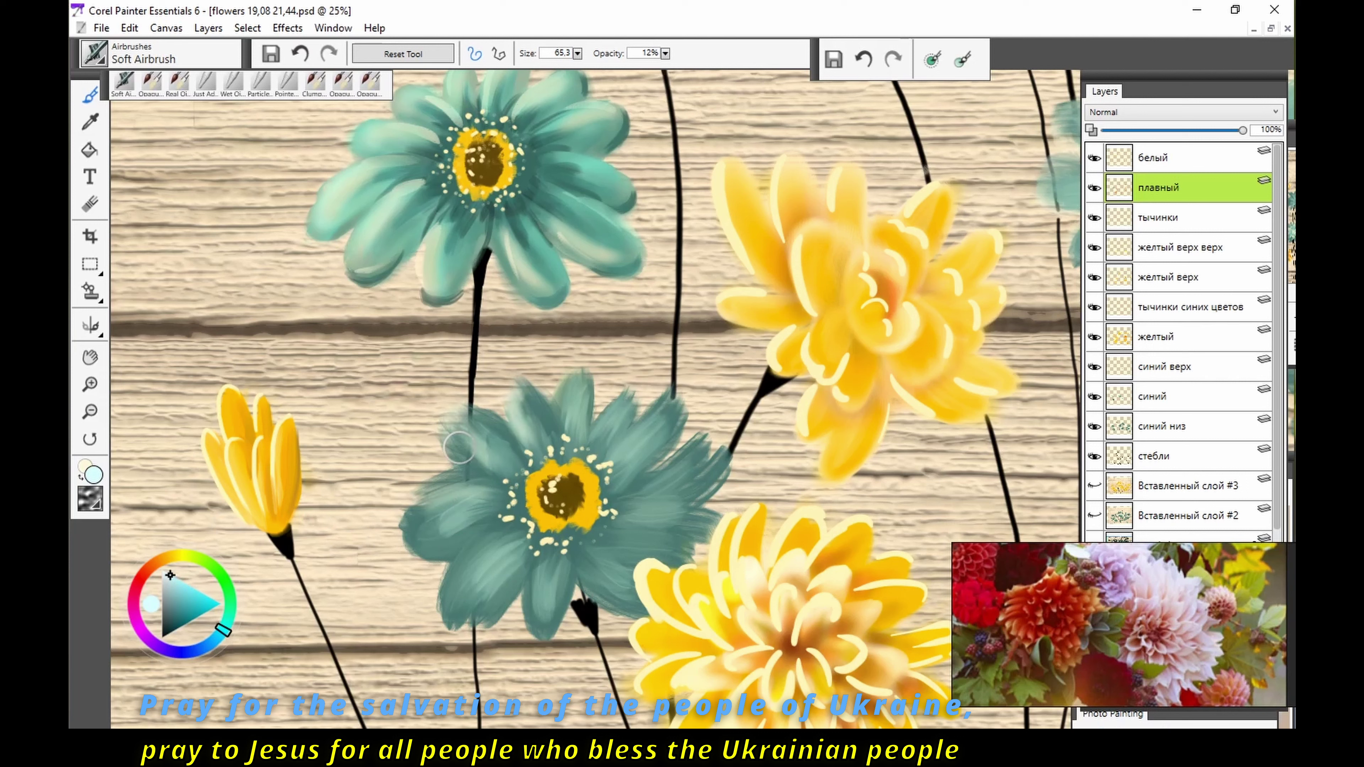
{"action": "mouse_move", "coordinate": [455, 604]}
{"action": "left_mouse_down"}
{"action": "mouse_move", "coordinate": [485, 549]}
{"action": "mouse_move", "coordinate": [526, 596]}
{"action": "left_mouse_up"}
{"action": "left_click", "coordinate": [299, 53]}
{"action": "left_click", "coordinate": [300, 53]}
{"action": "mouse_move", "coordinate": [413, 594]}
{"action": "left_mouse_down"}
{"action": "mouse_move", "coordinate": [510, 543]}
{"action": "mouse_move", "coordinate": [462, 483]}
{"action": "mouse_move", "coordinate": [525, 395]}
{"action": "mouse_move", "coordinate": [622, 430]}
{"action": "mouse_move", "coordinate": [585, 401]}
{"action": "left_mouse_up"}
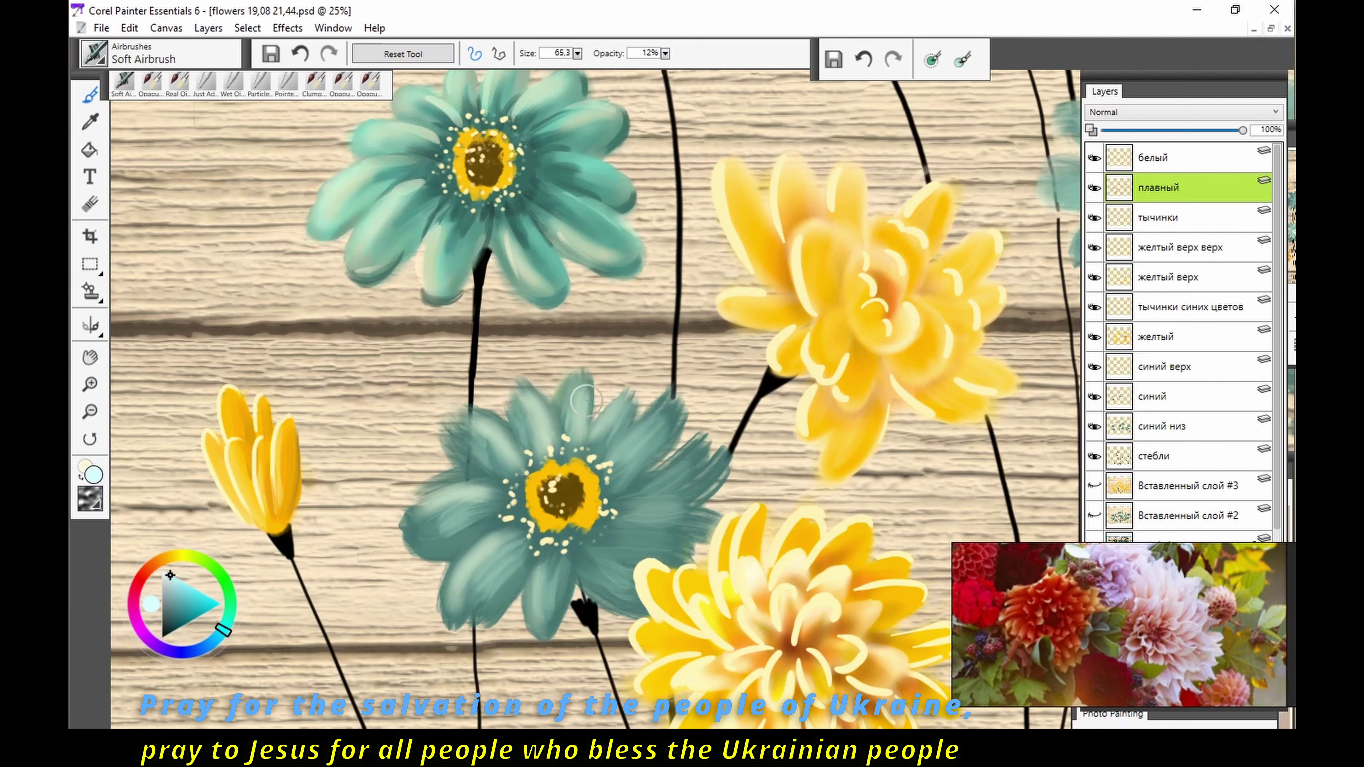
{"action": "mouse_move", "coordinate": [591, 454]}
{"action": "left_mouse_down"}
{"action": "mouse_move", "coordinate": [671, 419]}
{"action": "mouse_move", "coordinate": [698, 494]}
{"action": "left_mouse_up"}
{"action": "left_click", "coordinate": [300, 53]}
{"action": "left_click", "coordinate": [300, 53]}
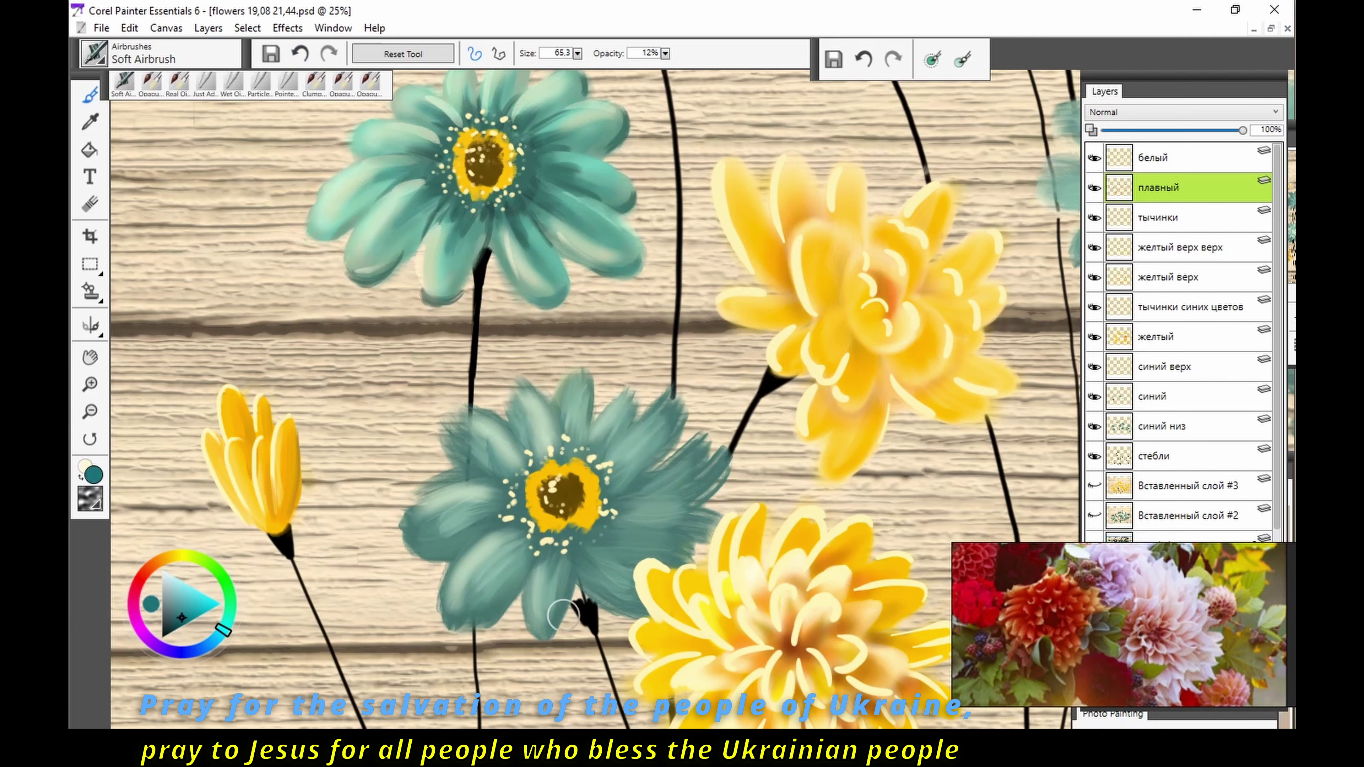
{"action": "left_click_drag", "start_coordinate": [595, 529], "coordinate": [557, 465]}
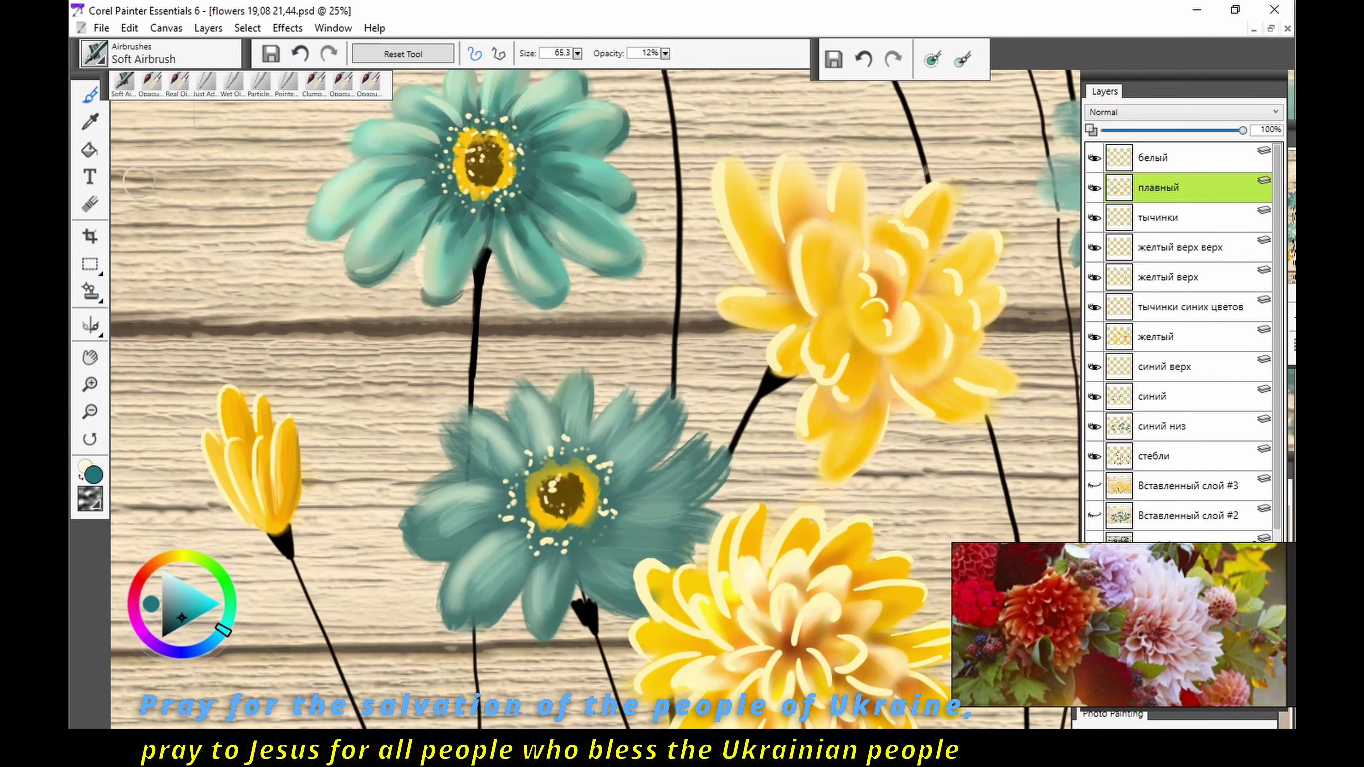
Step: Undo a stray stroke, then brighten the upper-right teal flower with pale cyan strokes
{"action": "left_click", "coordinate": [90, 204]}
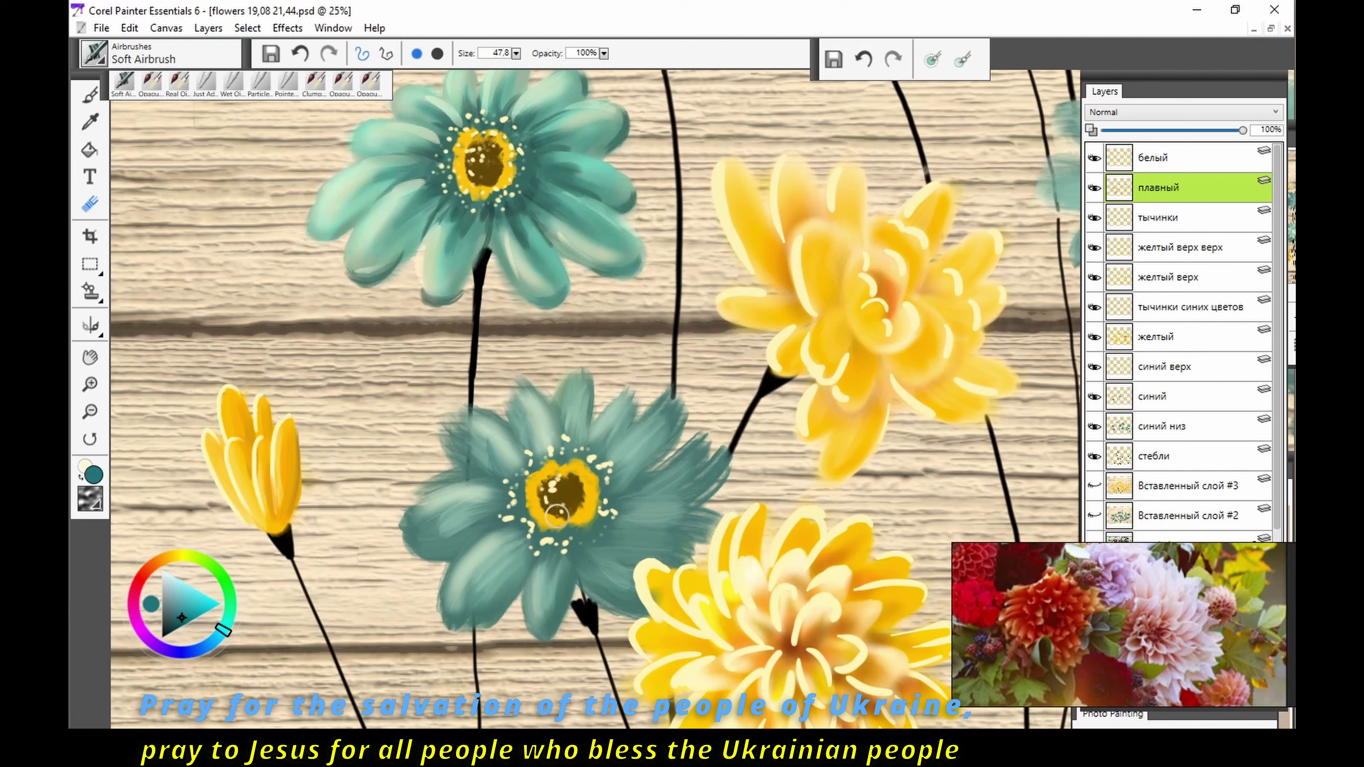
{"action": "key", "text": "b"}
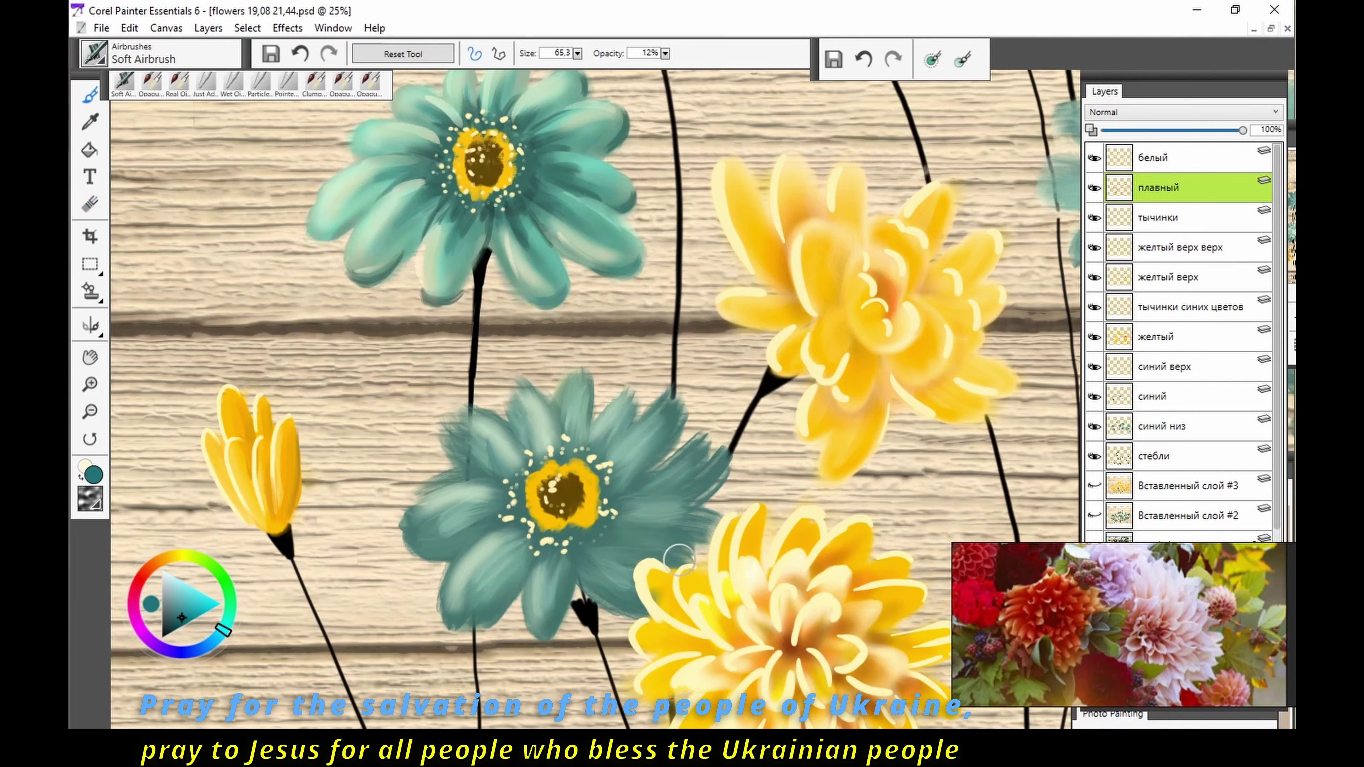
{"action": "left_click", "coordinate": [164, 636]}
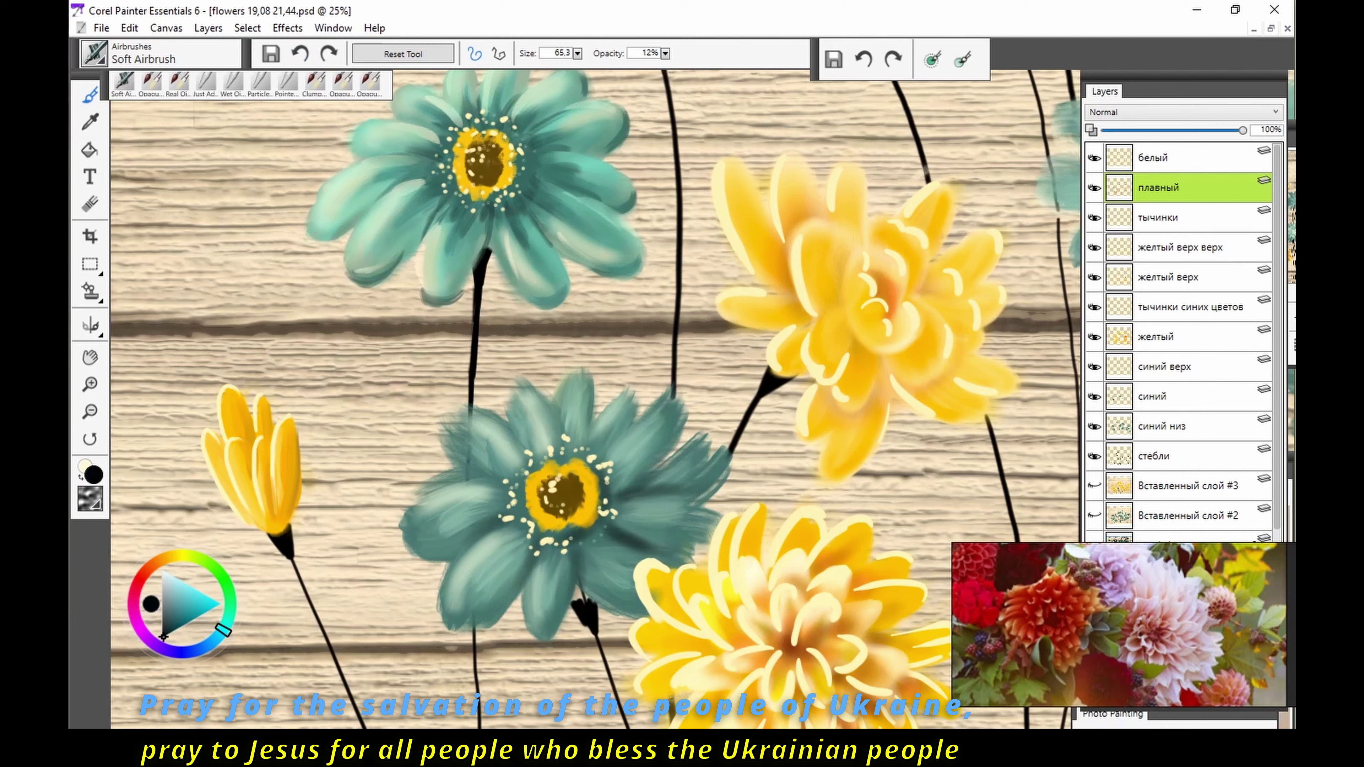
{"action": "left_click", "coordinate": [300, 53]}
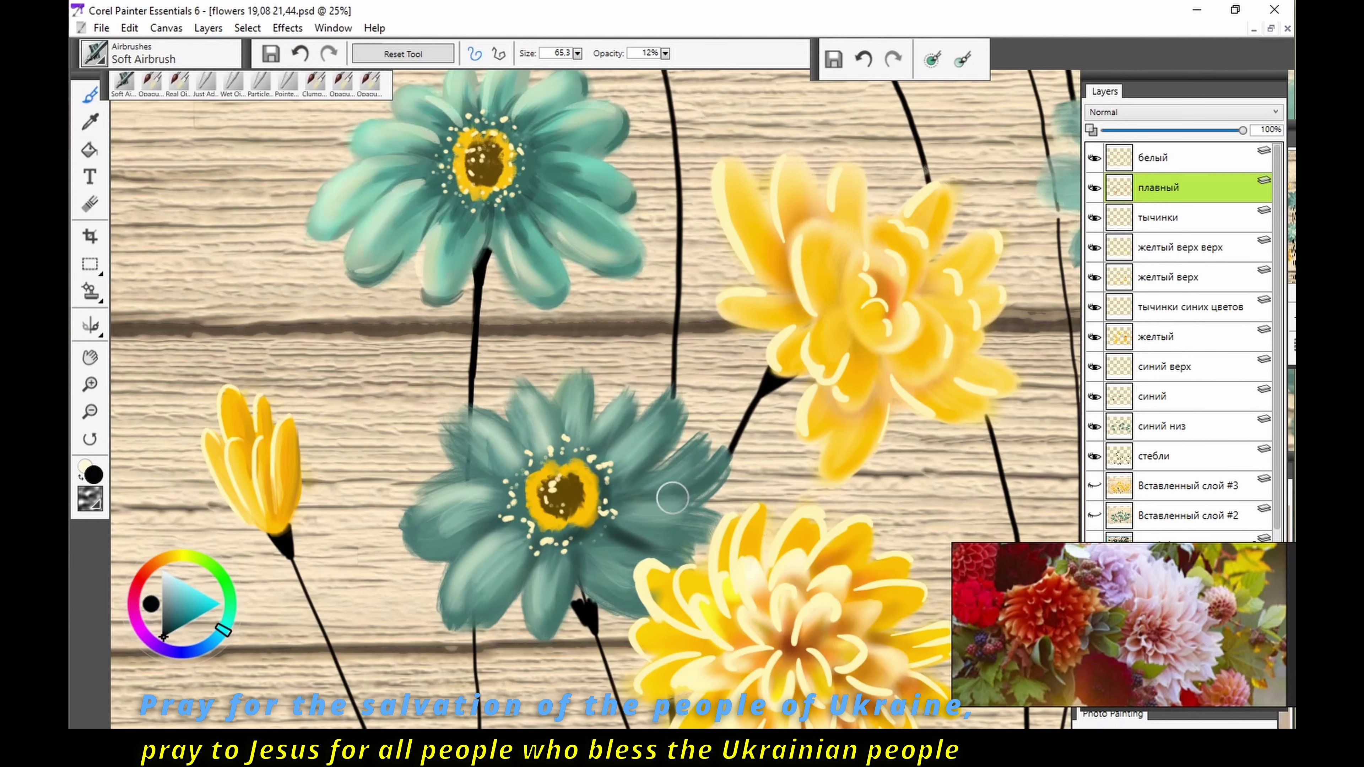
{"action": "left_click_drag", "start_coordinate": [500, 491], "coordinate": [209, 448]}
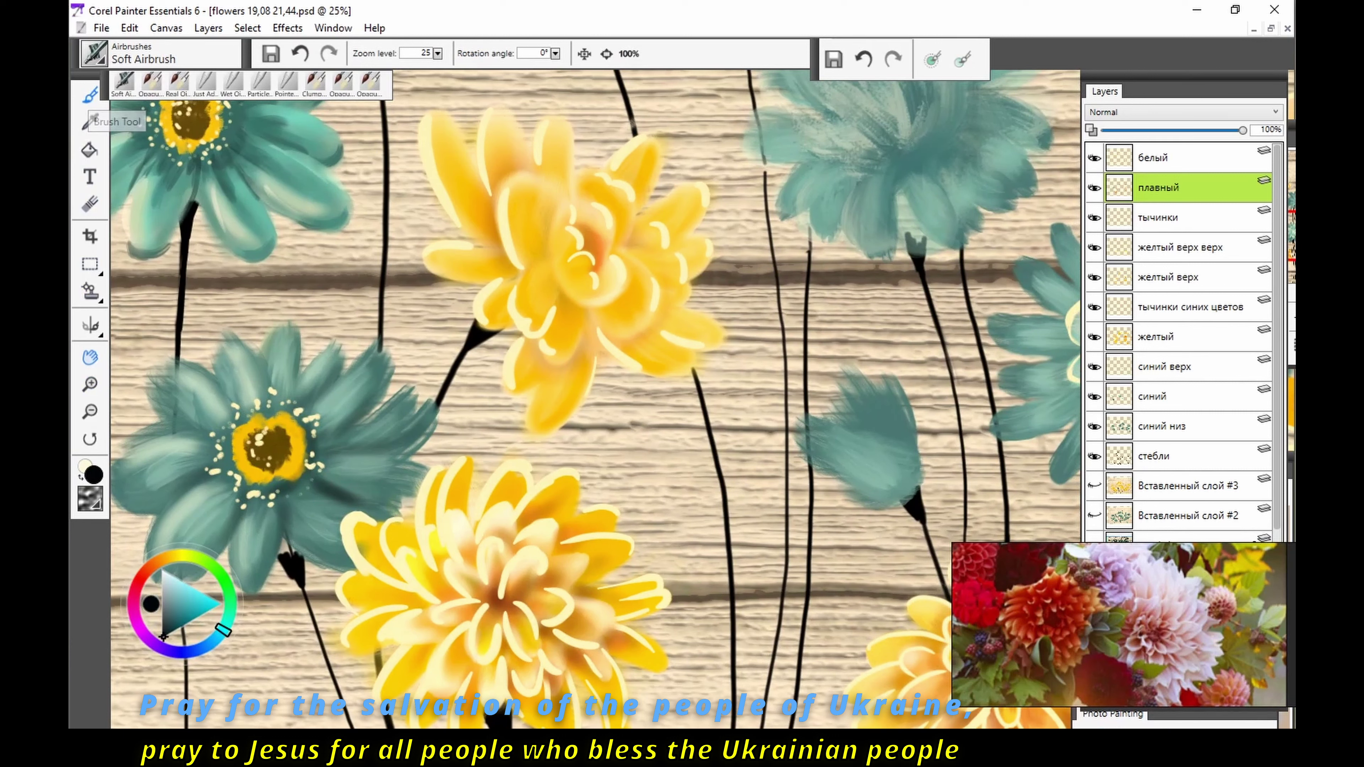
{"action": "left_click", "coordinate": [91, 95]}
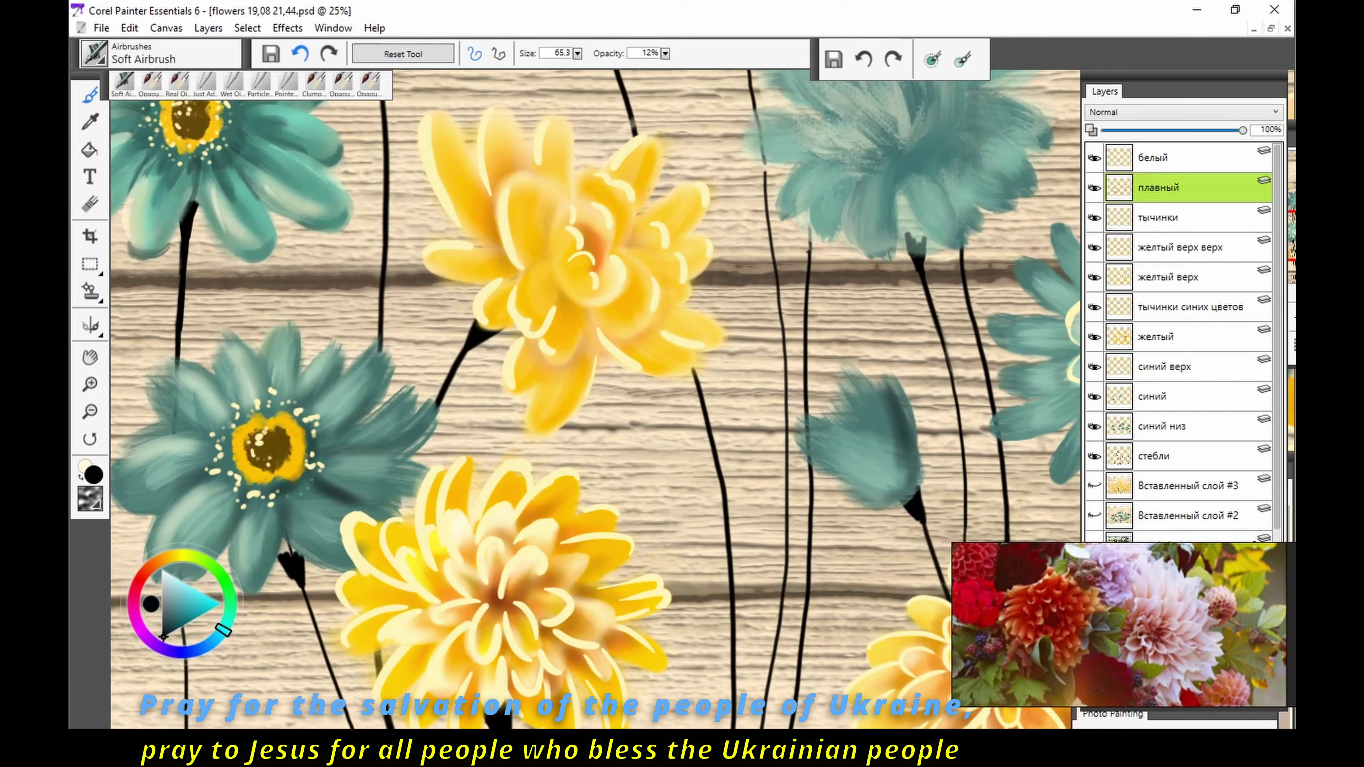
{"action": "left_click", "coordinate": [897, 420], "text": "alt"}
{"action": "mouse_move", "coordinate": [889, 425]}
{"action": "left_mouse_down"}
{"action": "mouse_move", "coordinate": [883, 472]}
{"action": "mouse_move", "coordinate": [856, 419]}
{"action": "mouse_move", "coordinate": [895, 414]}
{"action": "left_mouse_up"}
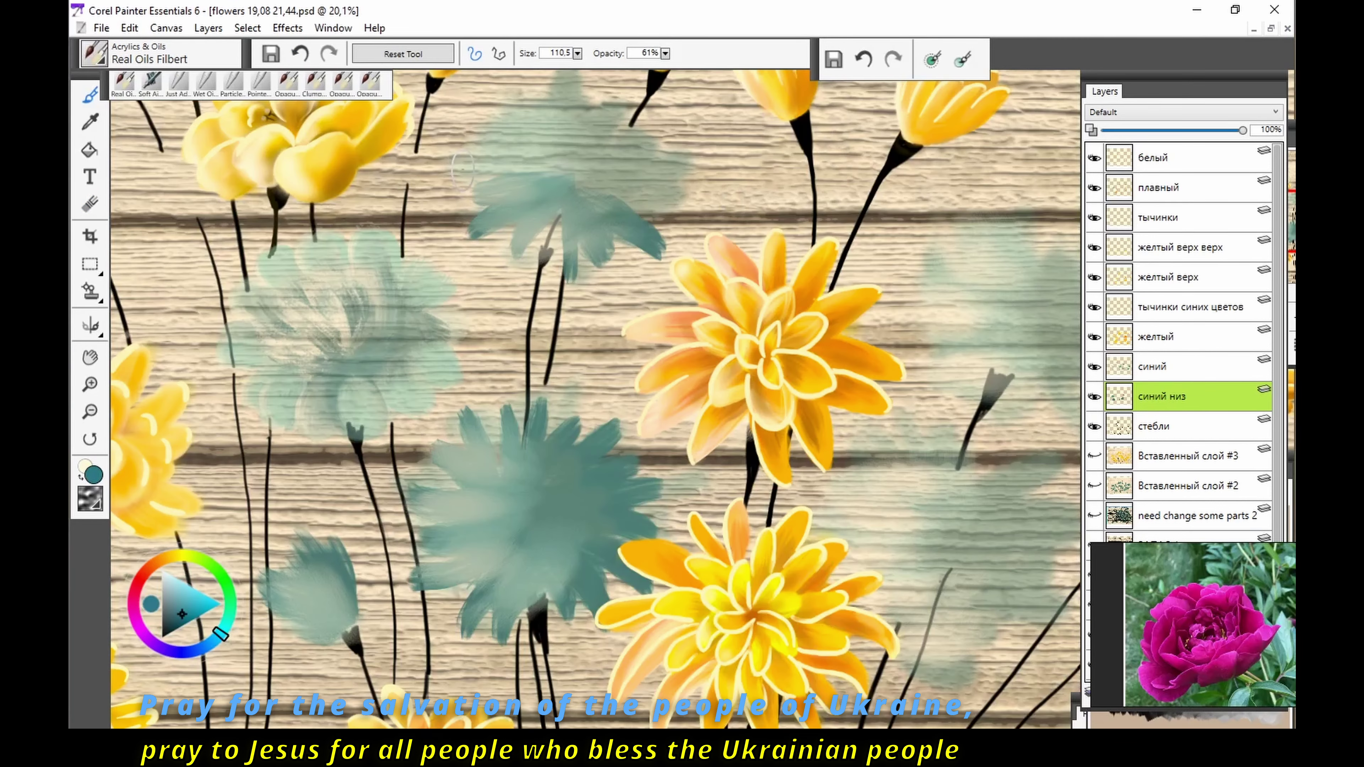
Step: Paint teal petals over the faded upper flower and the faint central flower
{"action": "mouse_move", "coordinate": [484, 226]}
{"action": "left_mouse_down"}
{"action": "mouse_move", "coordinate": [600, 174]}
{"action": "mouse_move", "coordinate": [578, 194]}
{"action": "left_mouse_up"}
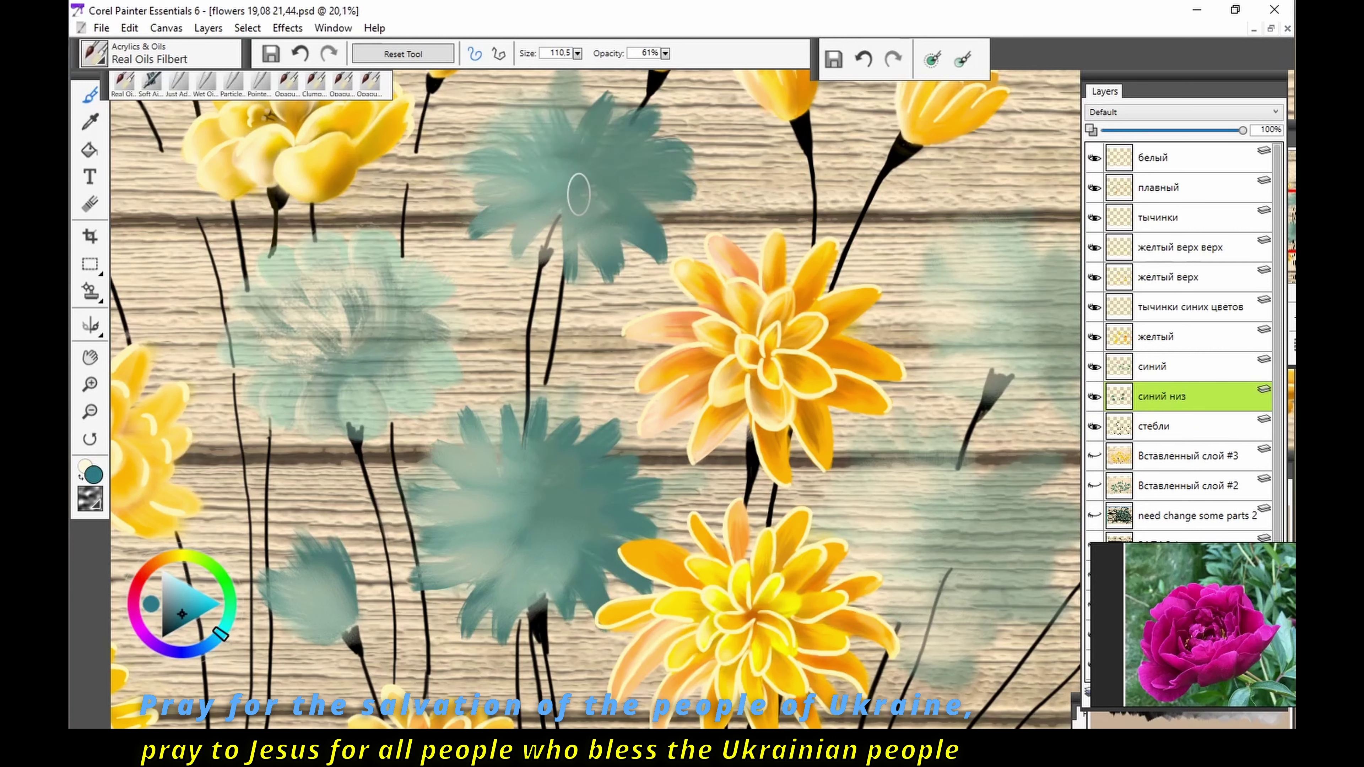
{"action": "left_click_drag", "start_coordinate": [546, 83], "coordinate": [606, 94]}
{"action": "left_click_drag", "start_coordinate": [483, 151], "coordinate": [524, 139]}
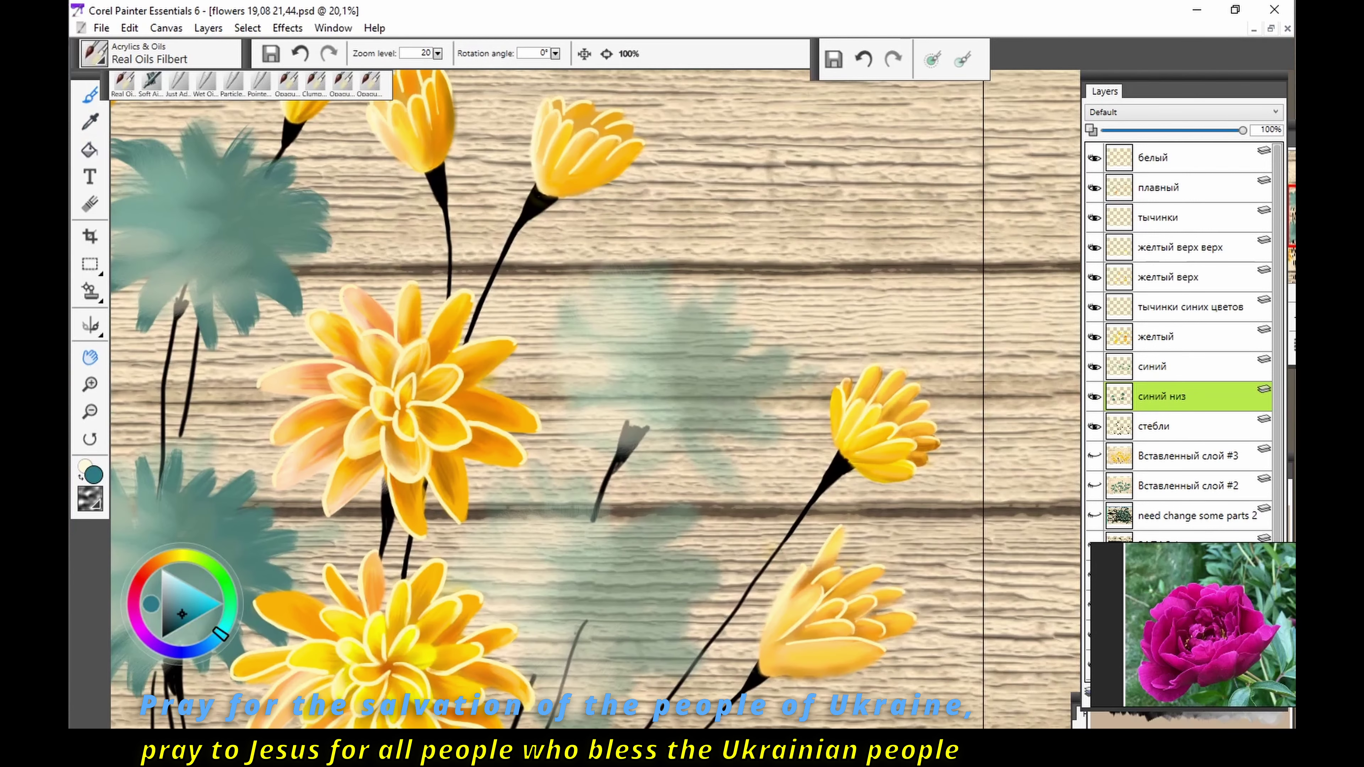
{"action": "left_click_drag", "start_coordinate": [658, 387], "coordinate": [674, 497]}
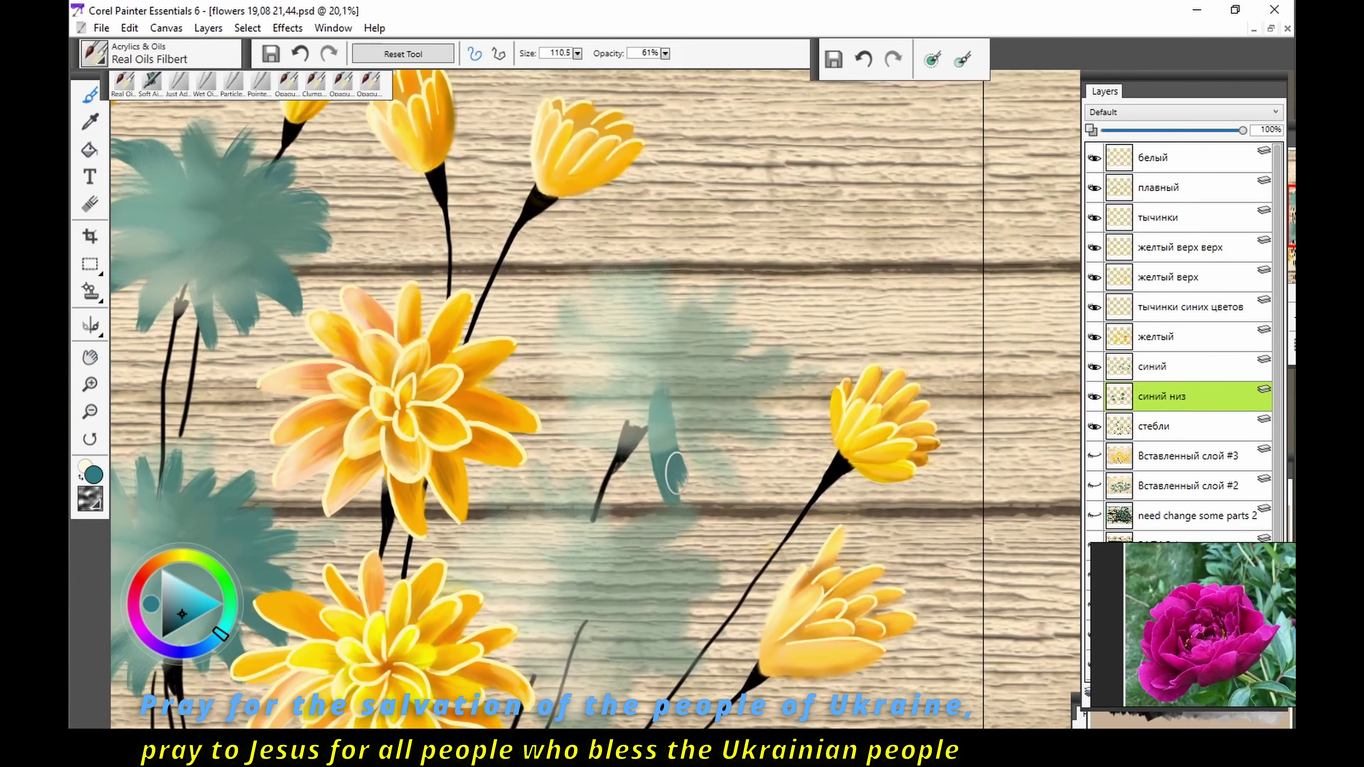
{"action": "left_click_drag", "start_coordinate": [690, 409], "coordinate": [706, 492]}
{"action": "left_click_drag", "start_coordinate": [669, 384], "coordinate": [767, 432]}
{"action": "mouse_move", "coordinate": [693, 401]}
{"action": "left_mouse_down"}
{"action": "mouse_move", "coordinate": [784, 349]}
{"action": "mouse_move", "coordinate": [754, 309]}
{"action": "mouse_move", "coordinate": [658, 274]}
{"action": "left_mouse_up"}
{"action": "left_click_drag", "start_coordinate": [661, 376], "coordinate": [608, 277]}
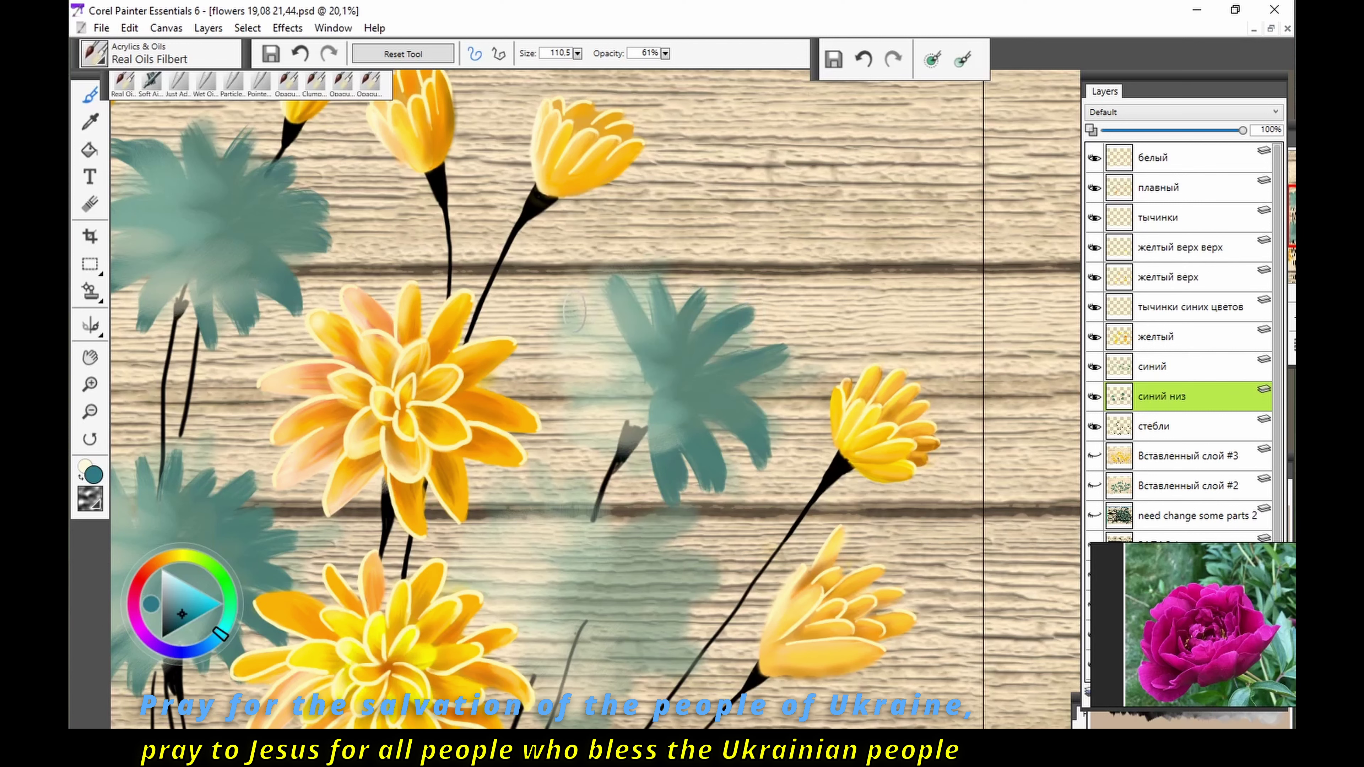
{"action": "mouse_move", "coordinate": [645, 376]}
{"action": "left_mouse_down"}
{"action": "mouse_move", "coordinate": [569, 303]}
{"action": "mouse_move", "coordinate": [537, 414]}
{"action": "mouse_move", "coordinate": [570, 463]}
{"action": "left_mouse_up"}
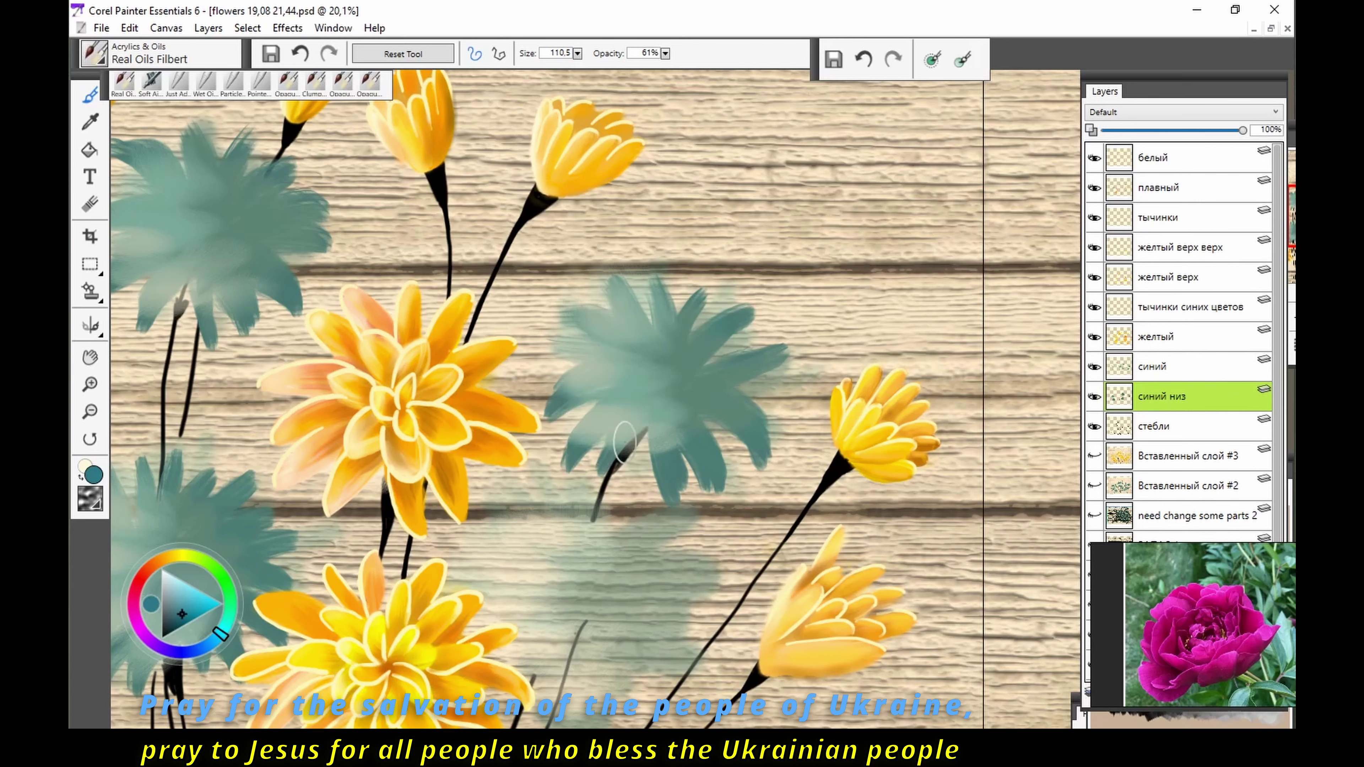
Step: Paint a new teal flower head near the centre and a small one lower right
{"action": "left_click_drag", "start_coordinate": [744, 323], "coordinate": [710, 59]}
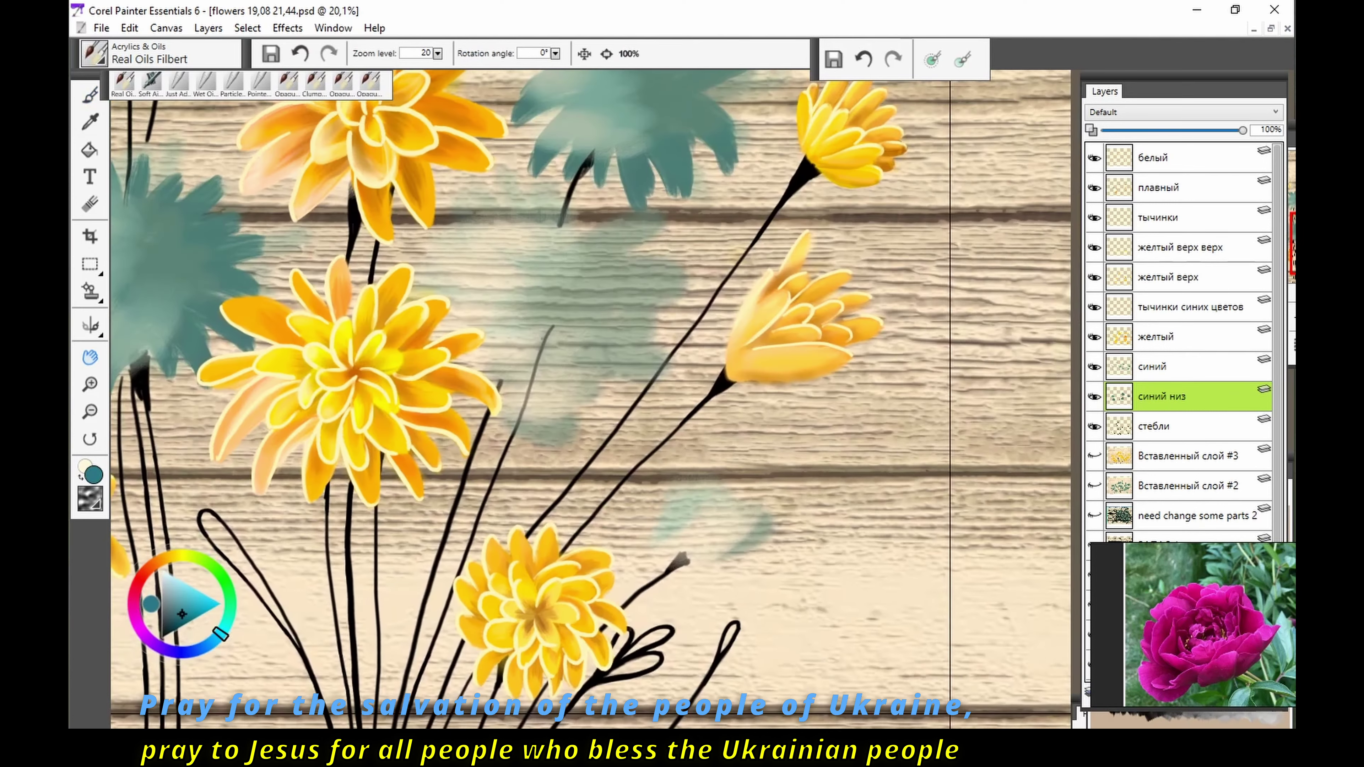
{"action": "left_click_drag", "start_coordinate": [537, 323], "coordinate": [575, 446]}
{"action": "left_click_drag", "start_coordinate": [639, 376], "coordinate": [537, 312]}
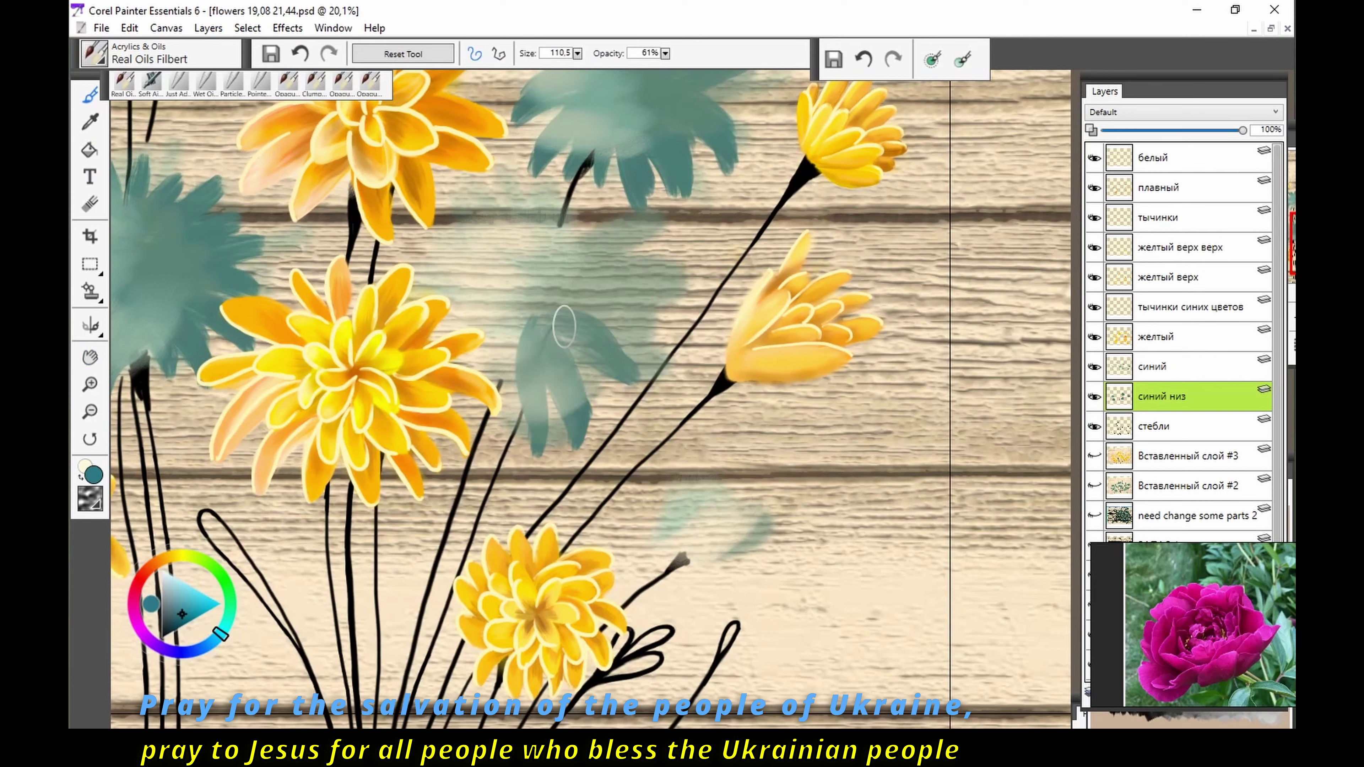
{"action": "left_click_drag", "start_coordinate": [658, 409], "coordinate": [580, 344]}
{"action": "mouse_move", "coordinate": [693, 338]}
{"action": "left_mouse_down"}
{"action": "mouse_move", "coordinate": [570, 215]}
{"action": "mouse_move", "coordinate": [537, 300]}
{"action": "mouse_move", "coordinate": [516, 182]}
{"action": "mouse_move", "coordinate": [468, 242]}
{"action": "mouse_move", "coordinate": [532, 328]}
{"action": "mouse_move", "coordinate": [425, 280]}
{"action": "left_mouse_up"}
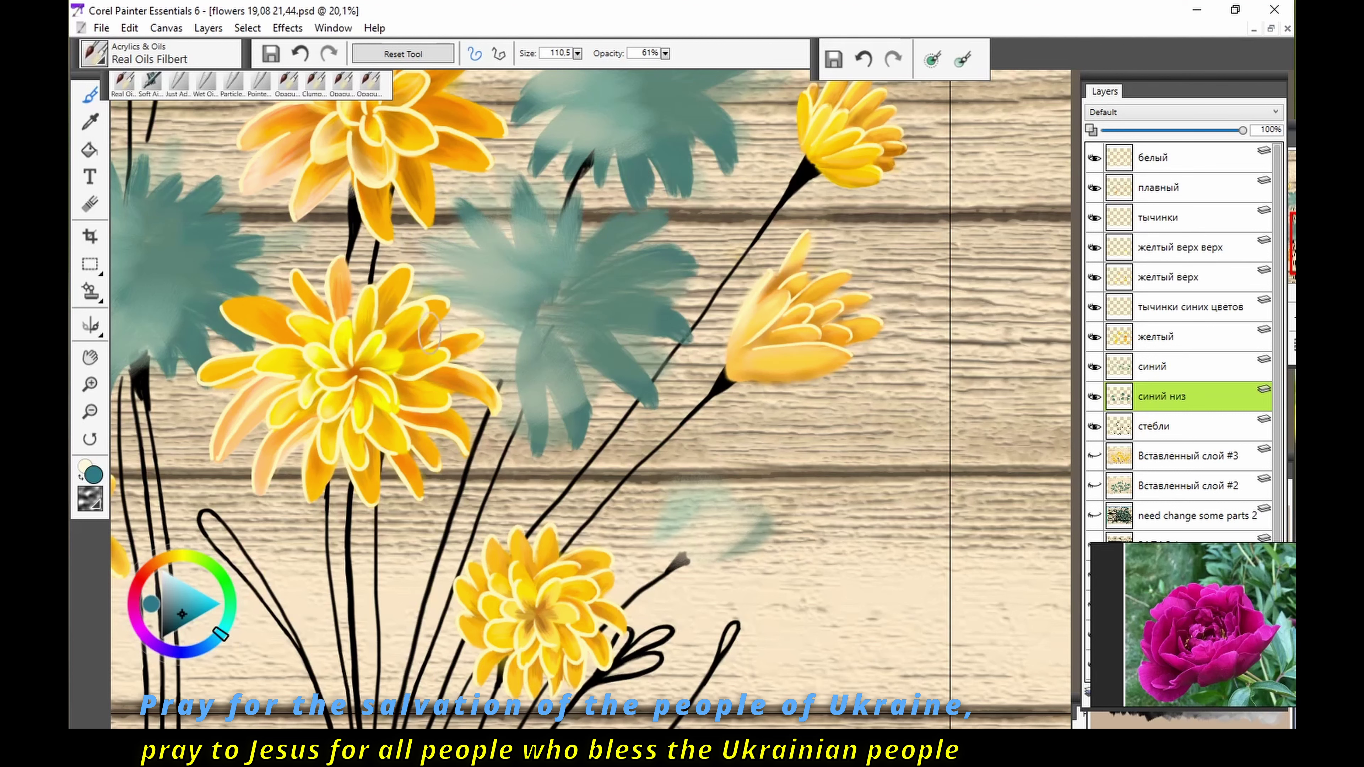
{"action": "mouse_move", "coordinate": [542, 323]}
{"action": "left_mouse_down"}
{"action": "mouse_move", "coordinate": [456, 376]}
{"action": "mouse_move", "coordinate": [548, 307]}
{"action": "left_mouse_up"}
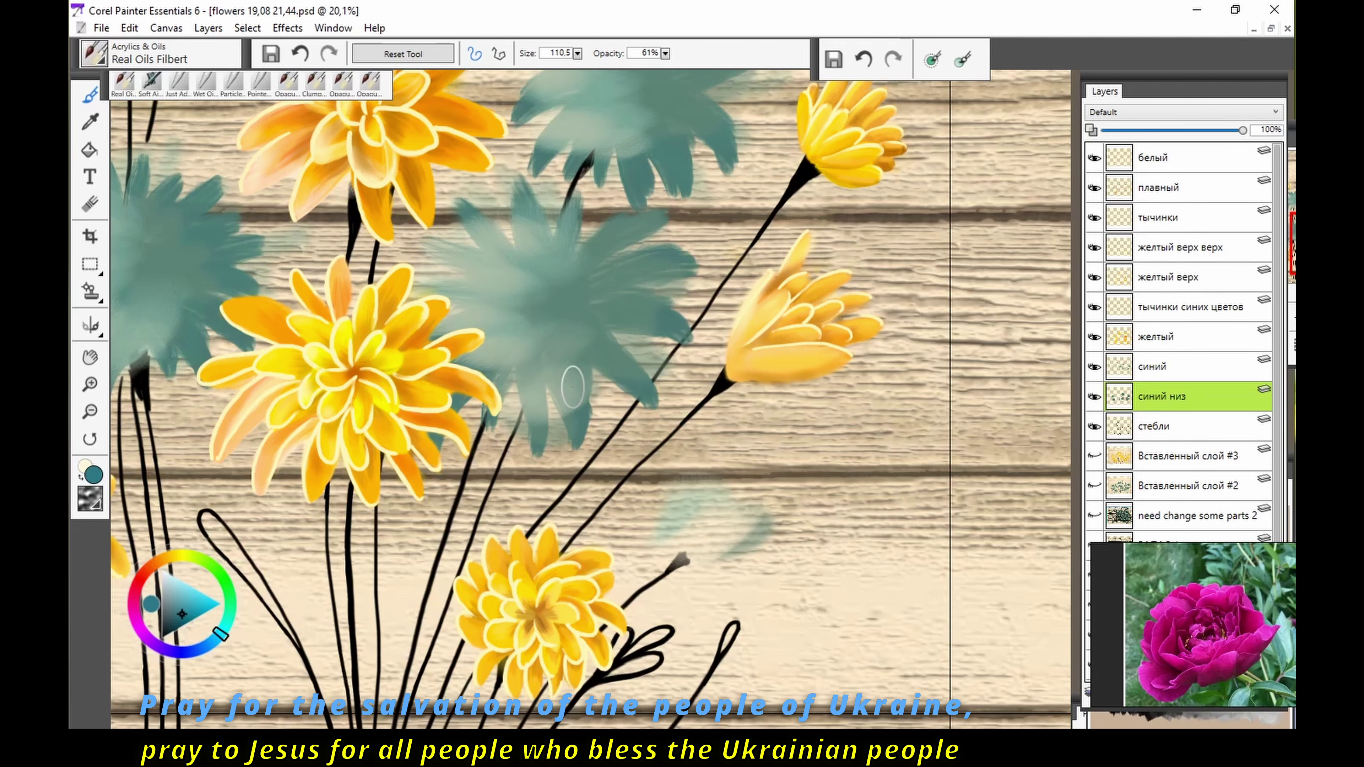
{"action": "mouse_move", "coordinate": [714, 564]}
{"action": "left_mouse_down"}
{"action": "mouse_move", "coordinate": [736, 467]}
{"action": "mouse_move", "coordinate": [789, 489]}
{"action": "mouse_move", "coordinate": [714, 563]}
{"action": "left_mouse_up"}
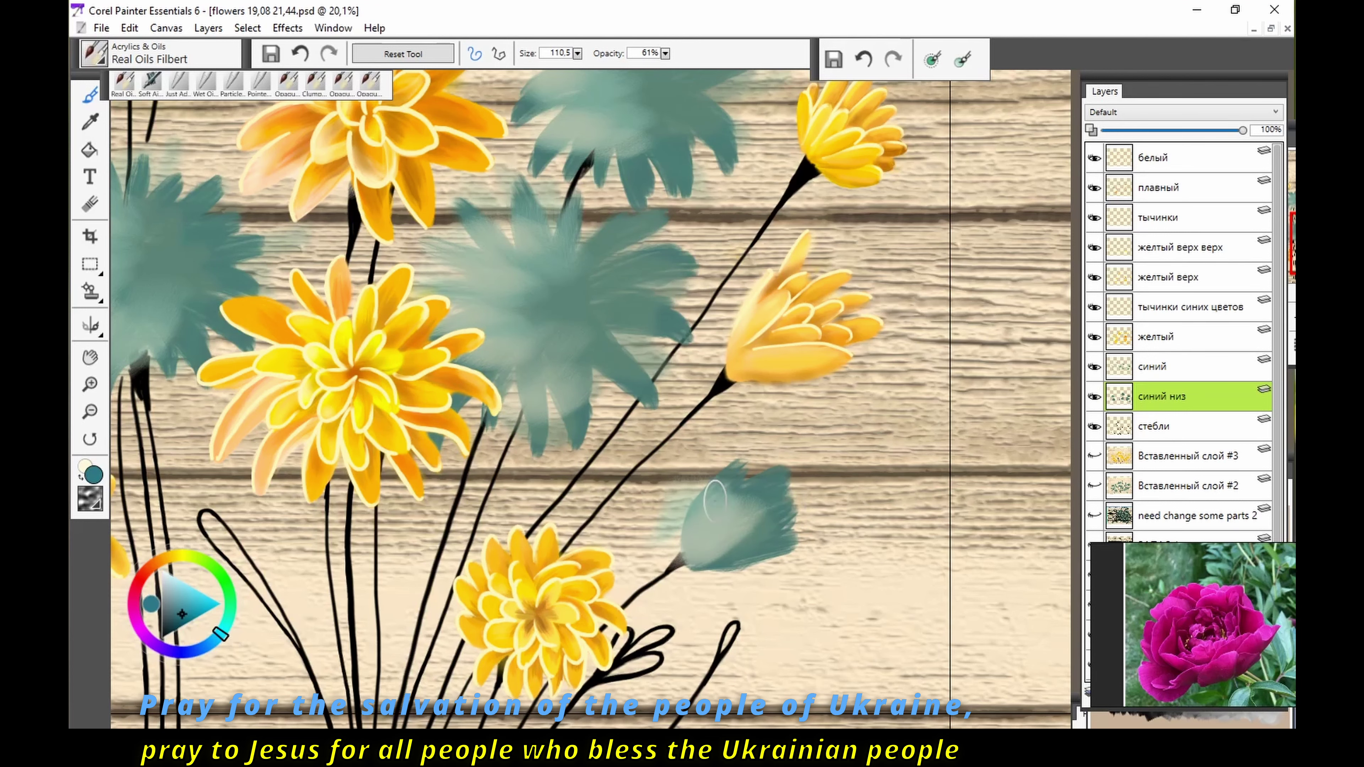
{"action": "left_click_drag", "start_coordinate": [714, 500], "coordinate": [177, 500]}
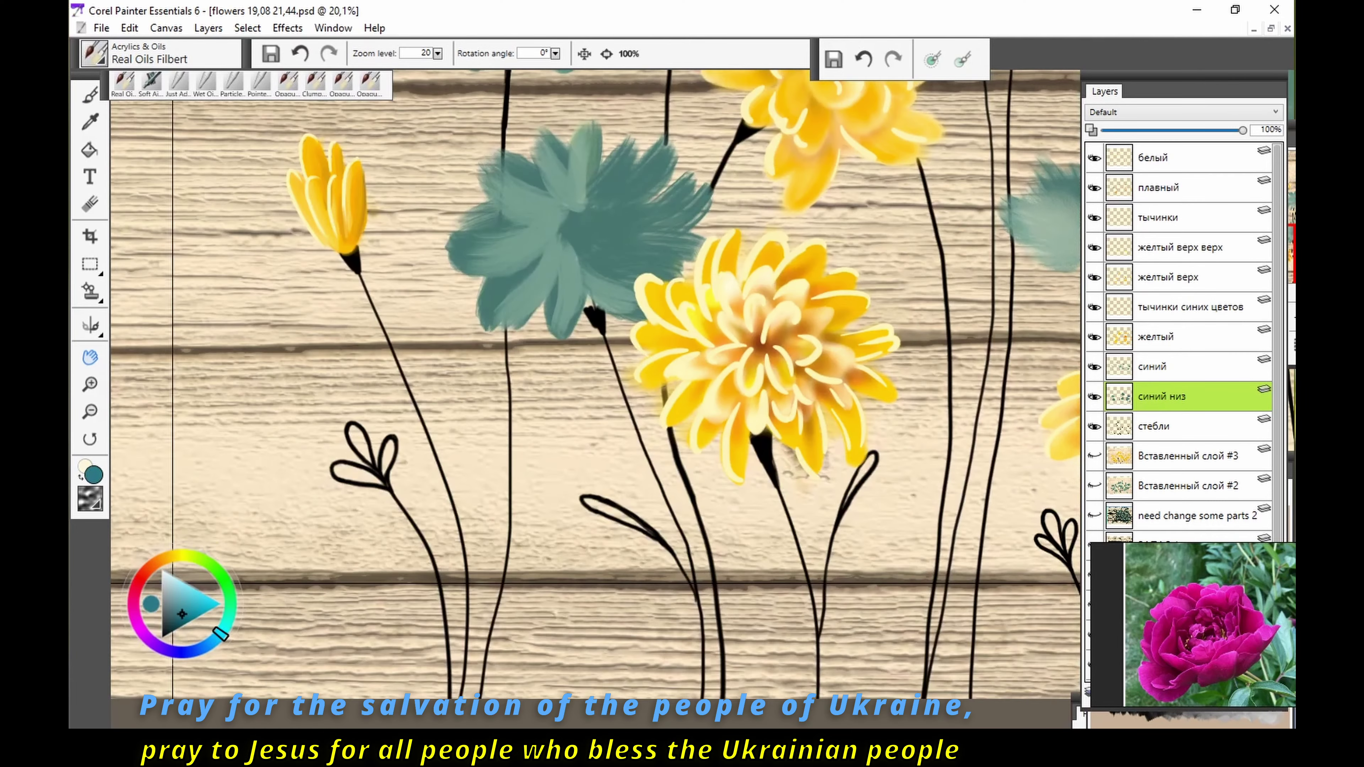
{"action": "key", "text": "ctrl+minus"}
{"action": "key", "text": "ctrl+minus"}
{"action": "key", "text": "ctrl+plus"}
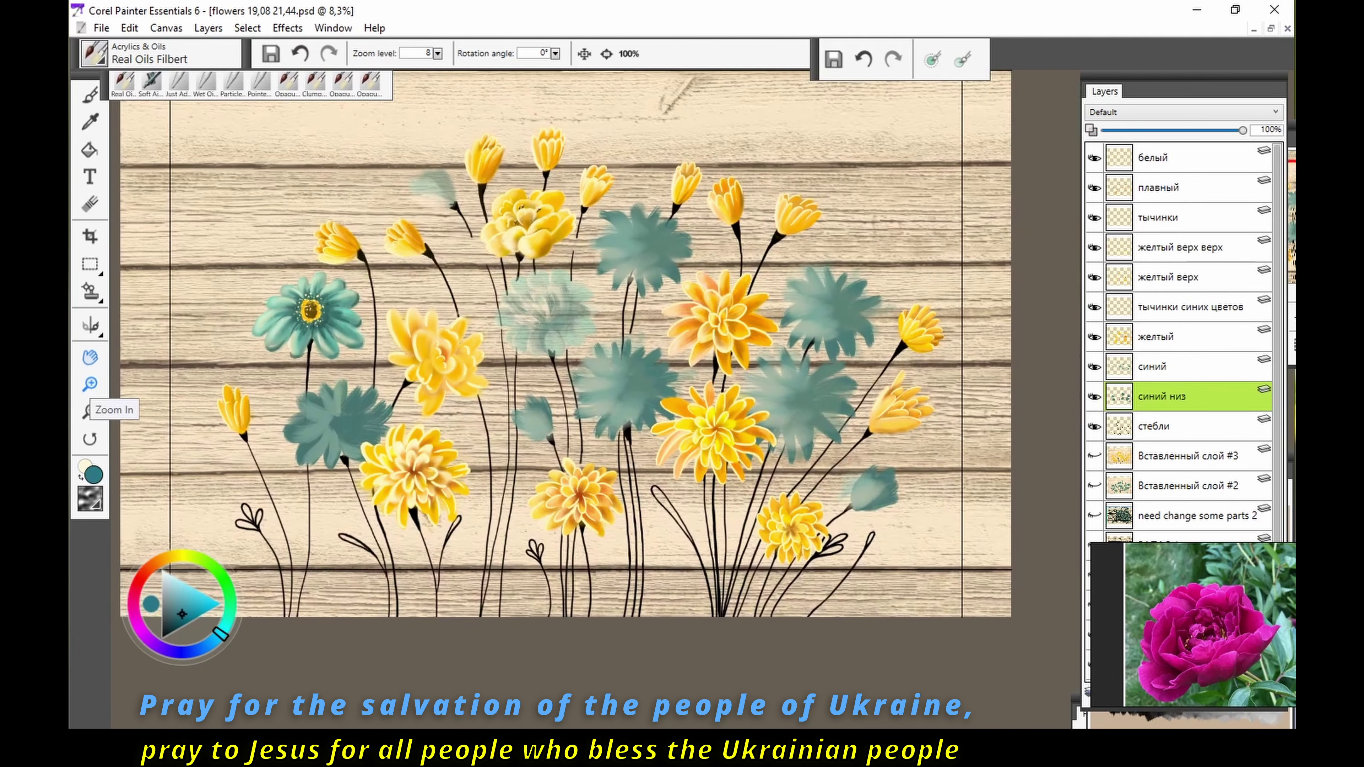
Step: On the синий layer, blend the teal flowers darker and more solid, undoing one stray stroke
{"action": "key", "text": "d"}
{"action": "left_click", "coordinate": [1161, 366]}
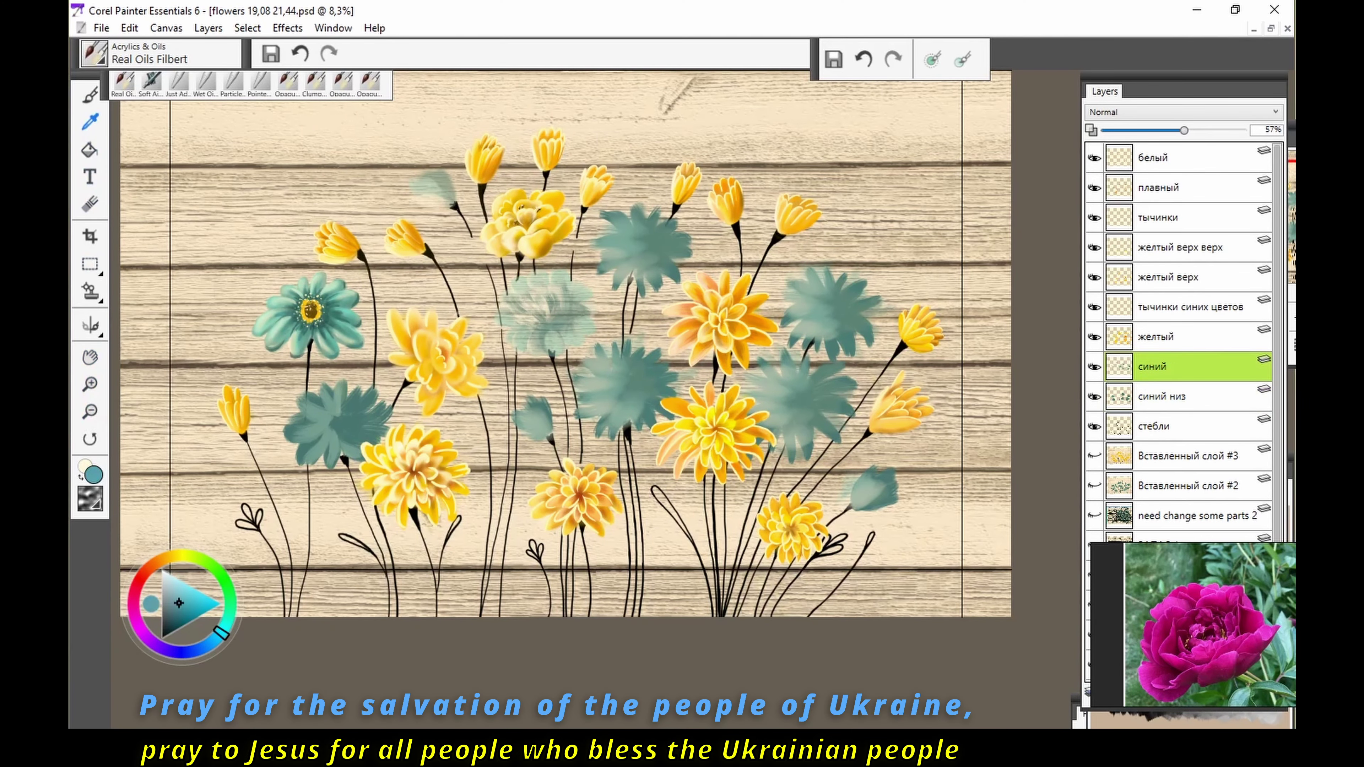
{"action": "left_click", "coordinate": [90, 203]}
{"action": "left_click_drag", "start_coordinate": [816, 308], "coordinate": [752, 410]}
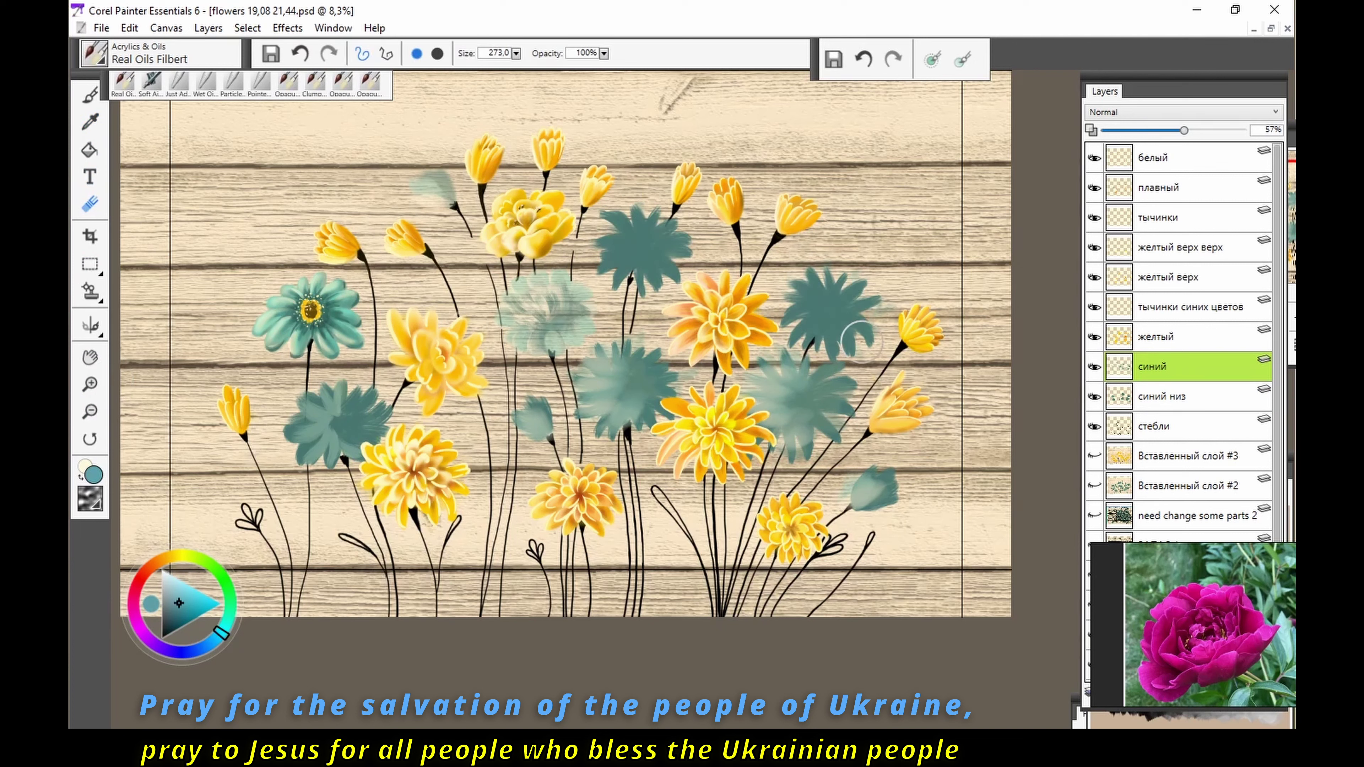
{"action": "left_click_drag", "start_coordinate": [797, 357], "coordinate": [586, 385]}
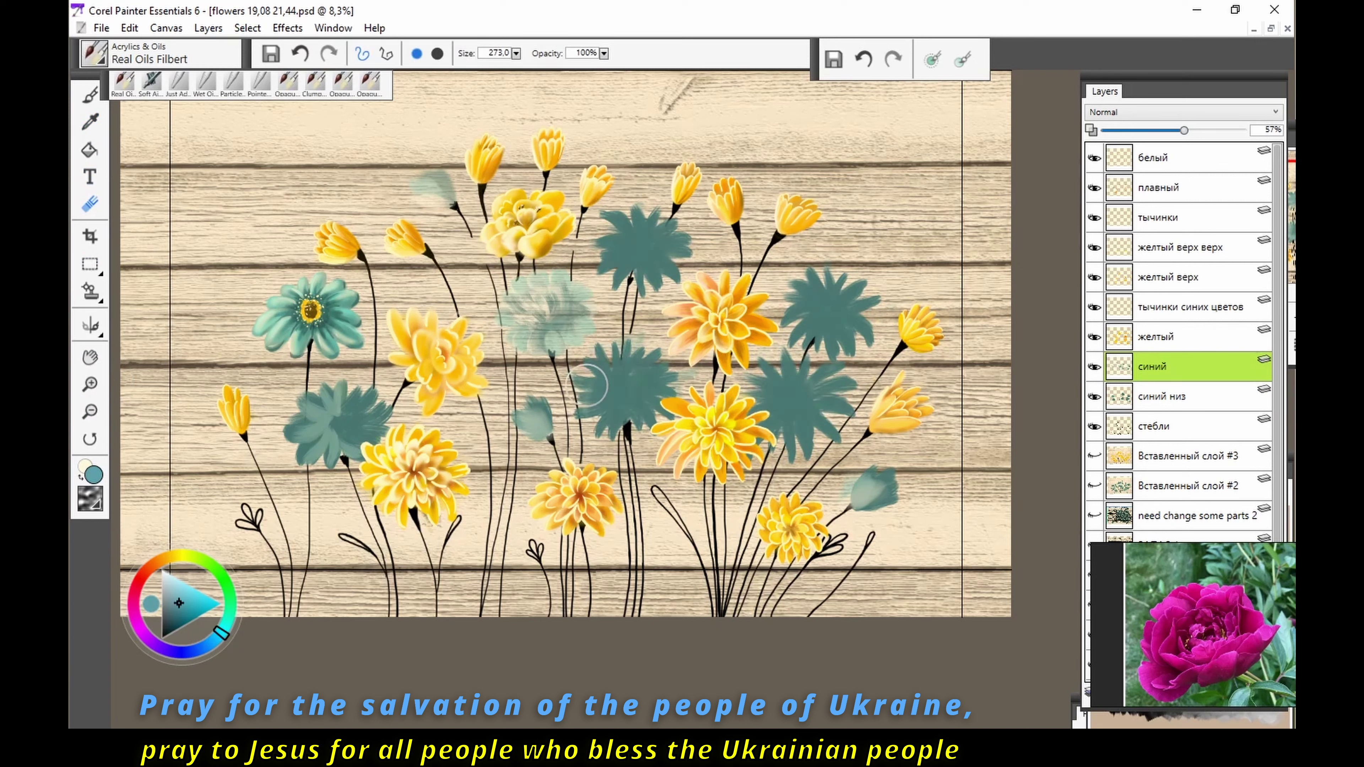
{"action": "key", "text": "ctrl+z"}
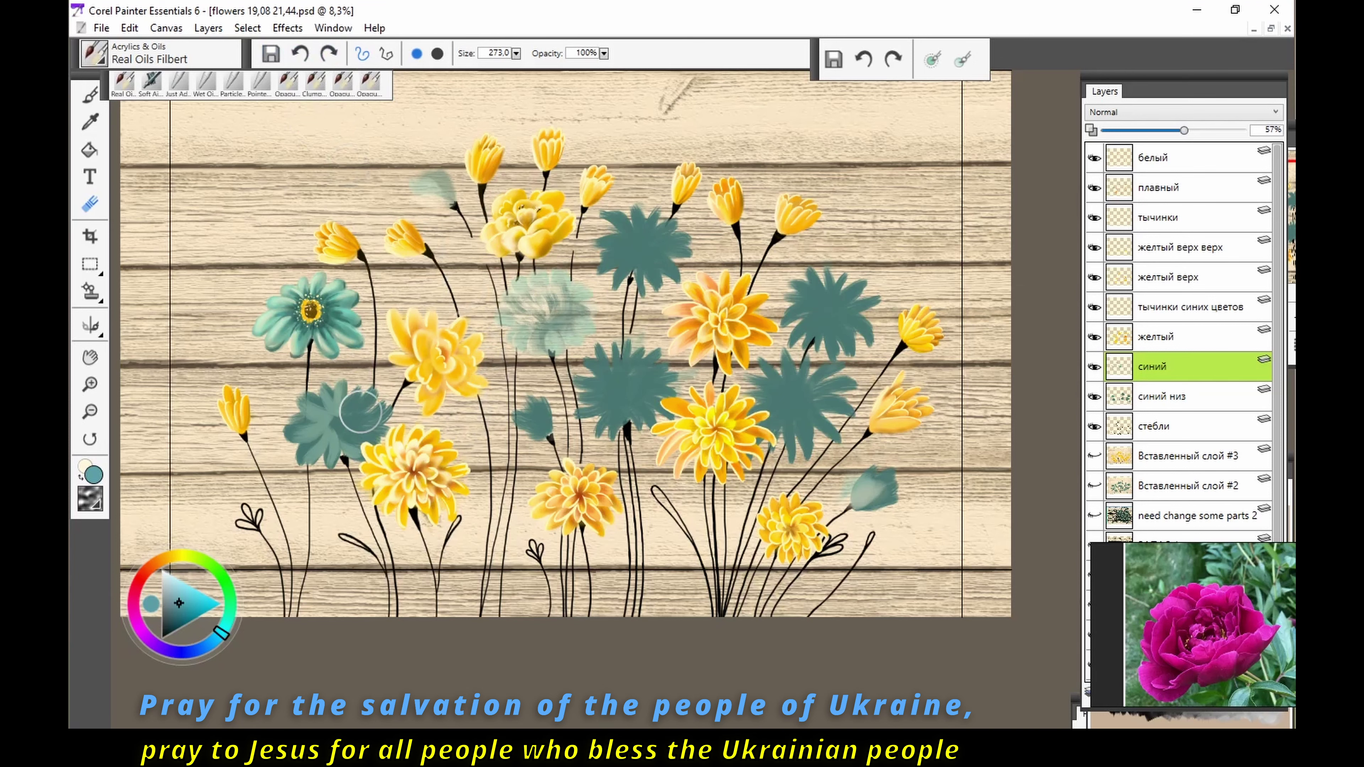
{"action": "left_click_drag", "start_coordinate": [360, 412], "coordinate": [297, 398]}
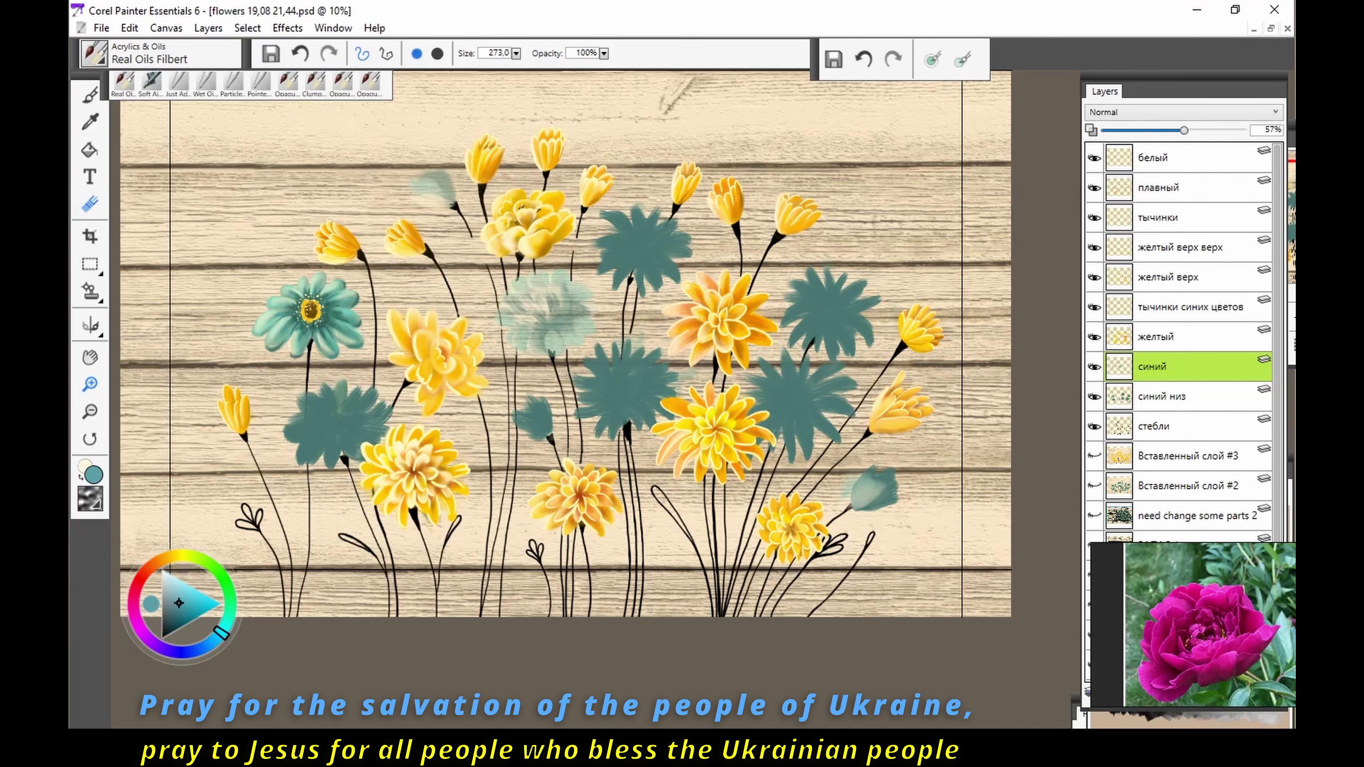
Step: Zoom in on the bouquet's middle, paint over the faded teal flower, then undo it
{"action": "key", "text": "ctrl+plus"}
{"action": "key", "text": "ctrl+plus"}
{"action": "key", "text": "alt"}
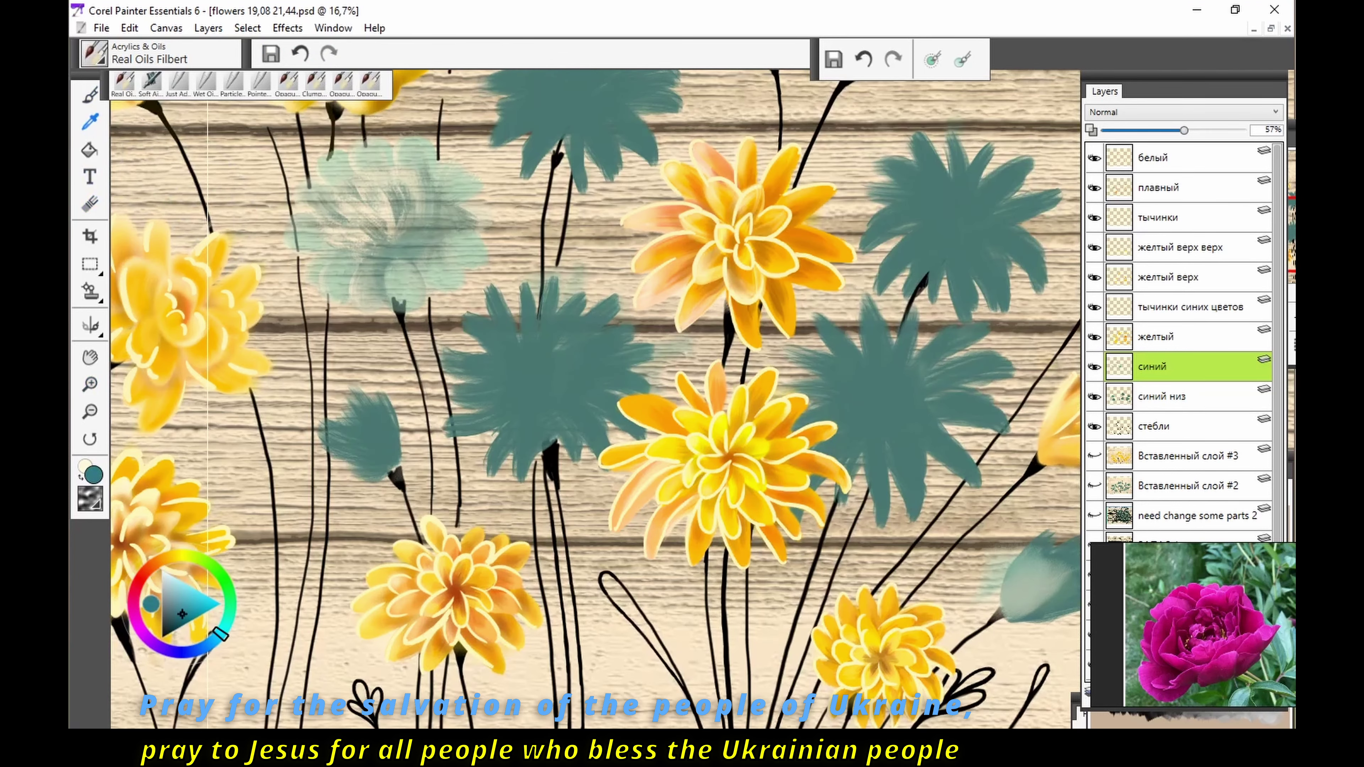
{"action": "key", "text": "alt+bracketleft"}
{"action": "left_click_drag", "start_coordinate": [366, 279], "coordinate": [338, 290]}
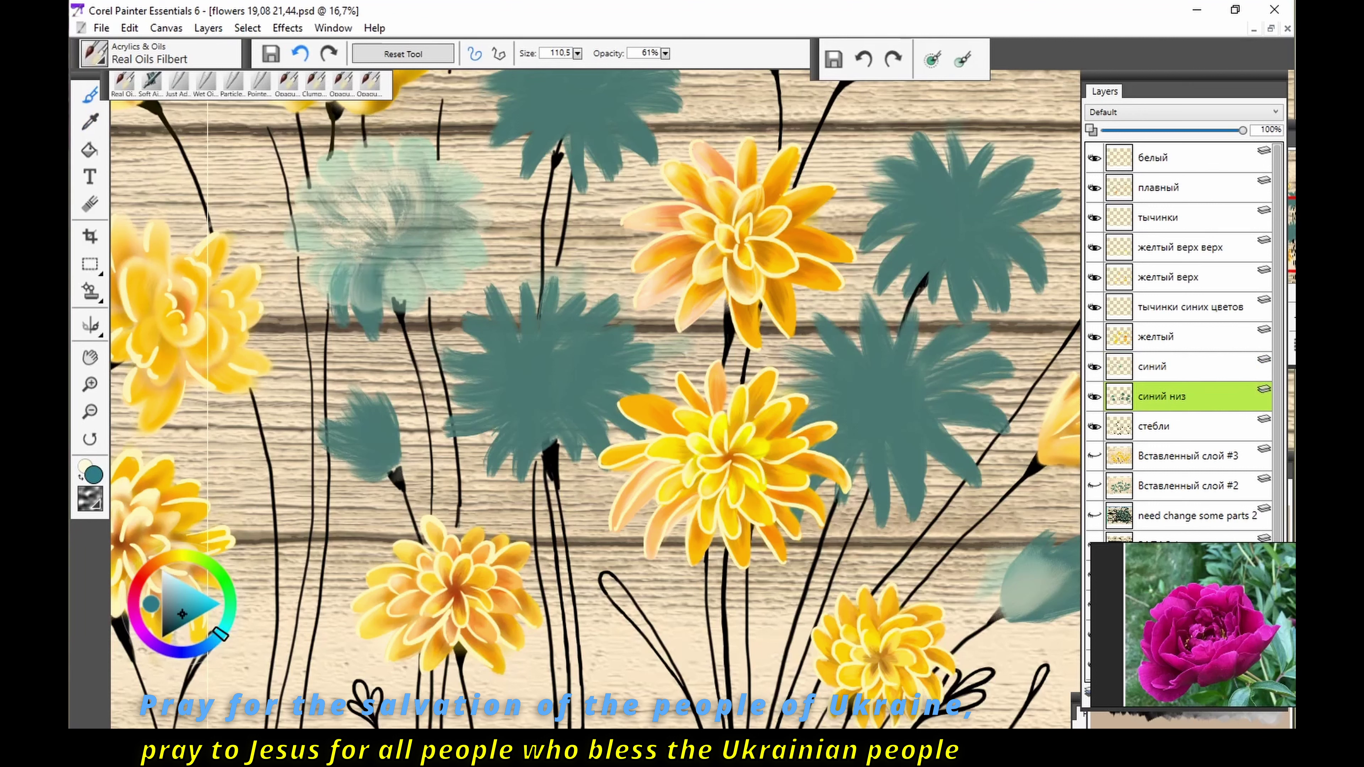
{"action": "key", "text": "ctrl+z"}
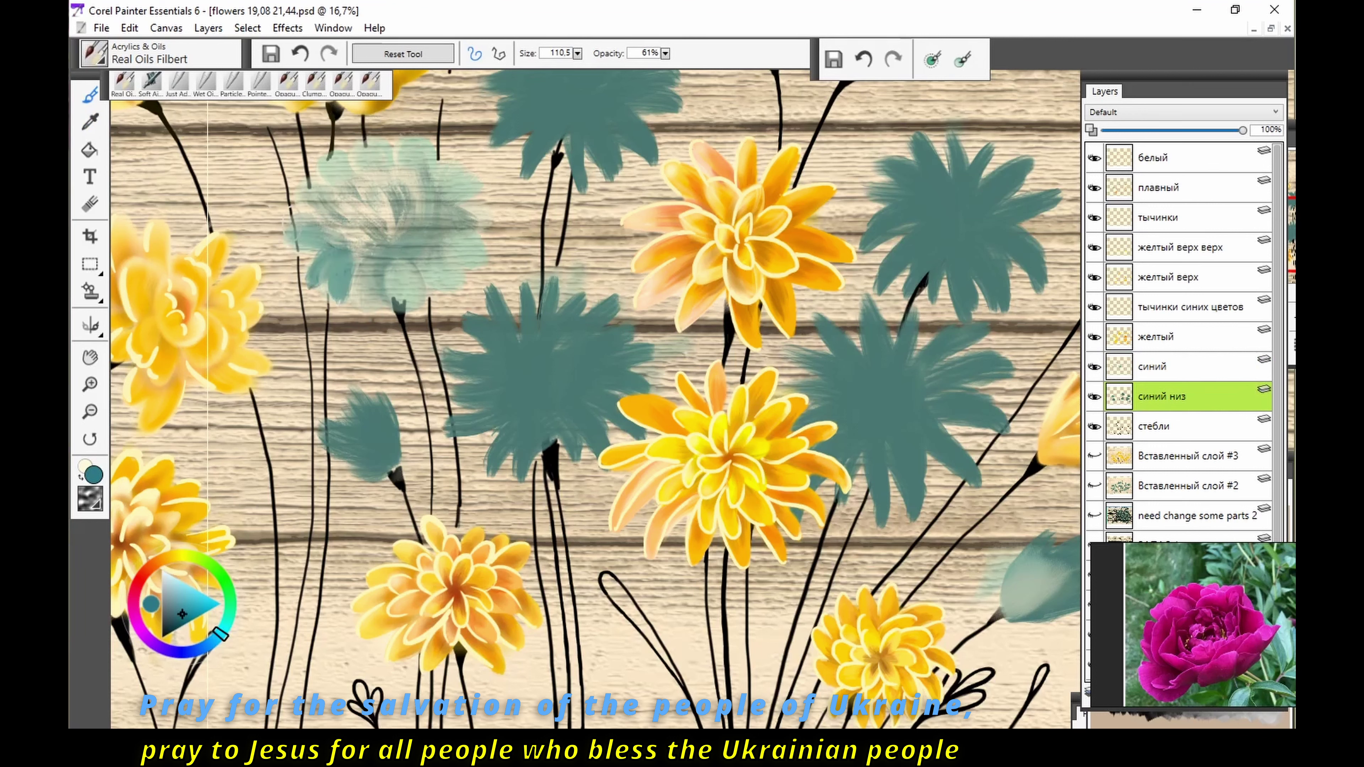
Step: Fill the faded teal flower with new teal petals, including its centre and right side
{"action": "left_click_drag", "start_coordinate": [303, 182], "coordinate": [344, 231]}
{"action": "left_click_drag", "start_coordinate": [344, 156], "coordinate": [371, 214]}
{"action": "left_click_drag", "start_coordinate": [416, 135], "coordinate": [409, 216]}
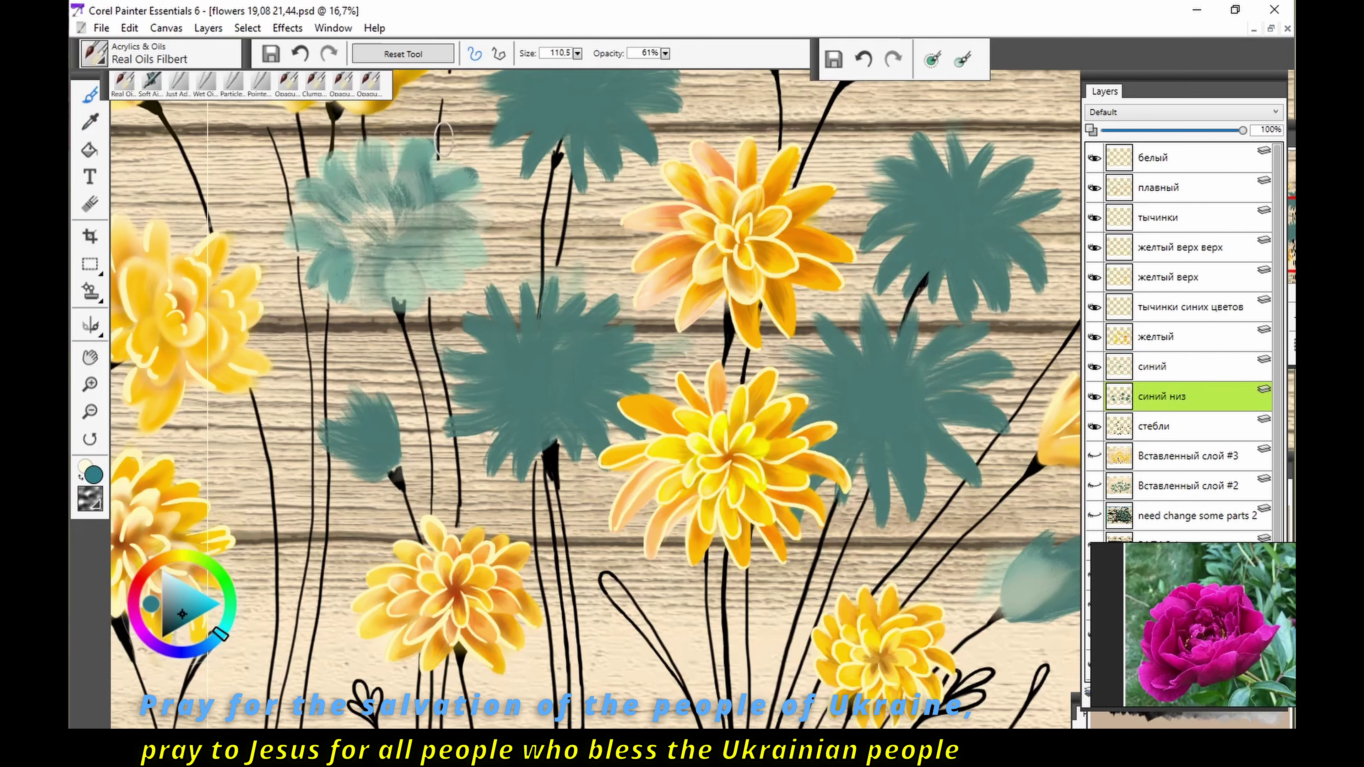
{"action": "mouse_move", "coordinate": [444, 138]}
{"action": "left_mouse_down"}
{"action": "mouse_move", "coordinate": [462, 241]}
{"action": "mouse_move", "coordinate": [376, 317]}
{"action": "left_mouse_up"}
{"action": "left_click_drag", "start_coordinate": [344, 215], "coordinate": [406, 197]}
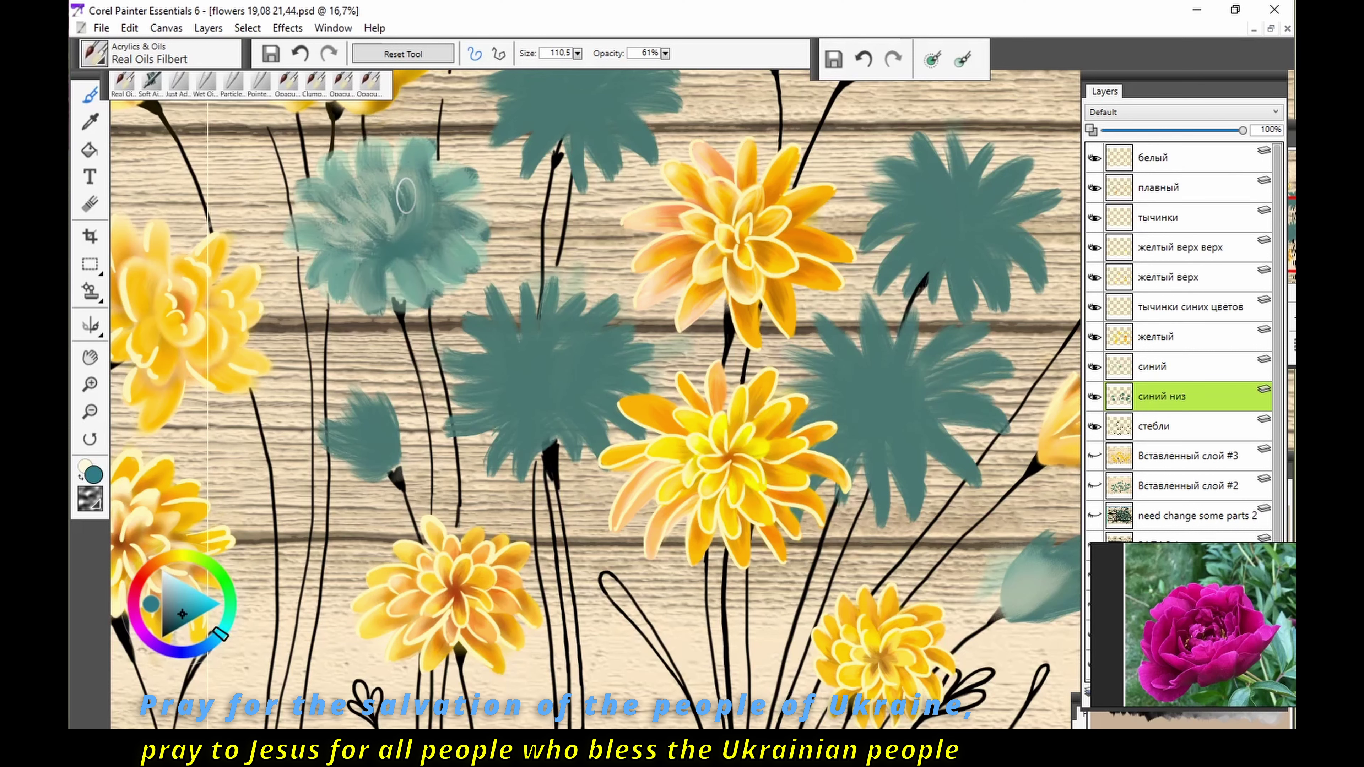
Step: Back on the синий низ layer, add lighter teal strokes to the dark flowers on left and right
{"action": "left_click", "coordinate": [1154, 426]}
{"action": "left_click_drag", "start_coordinate": [209, 336], "coordinate": [606, 283]}
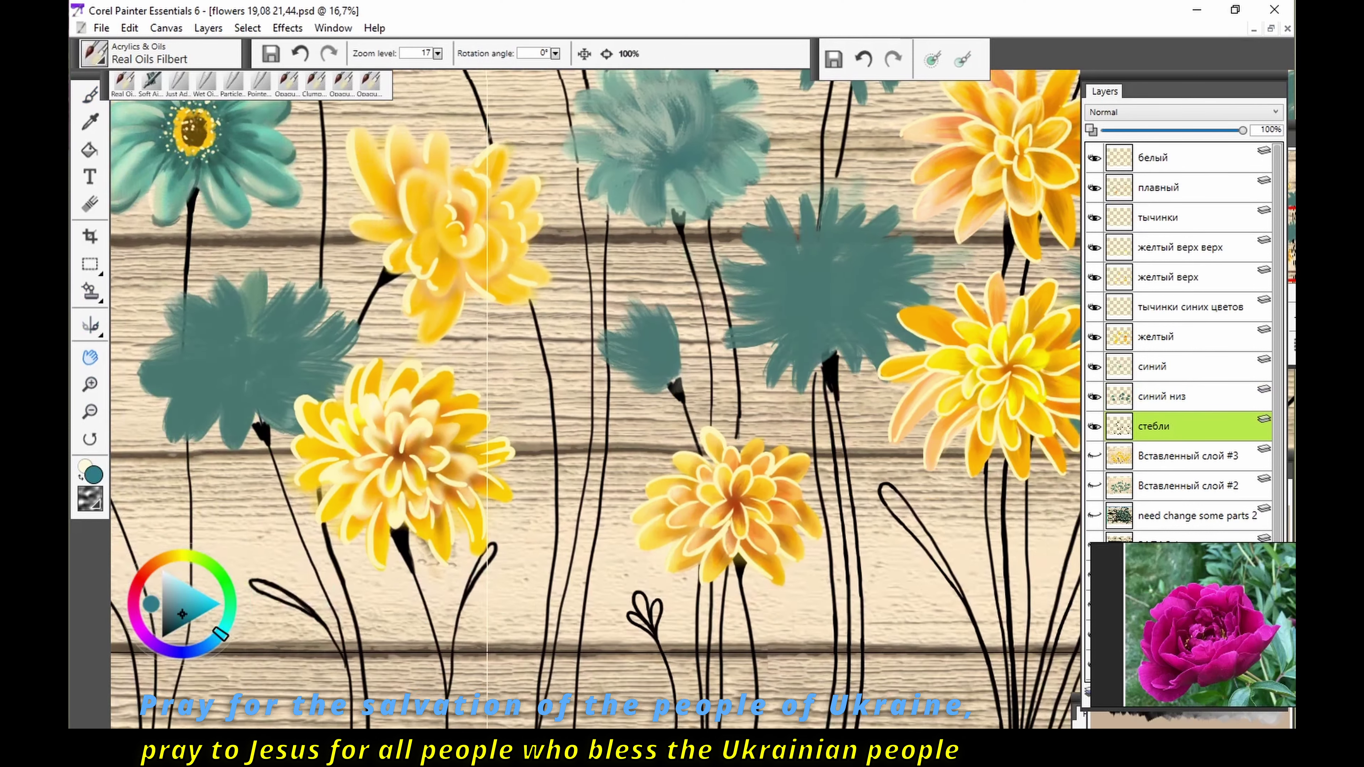
{"action": "key", "text": "b"}
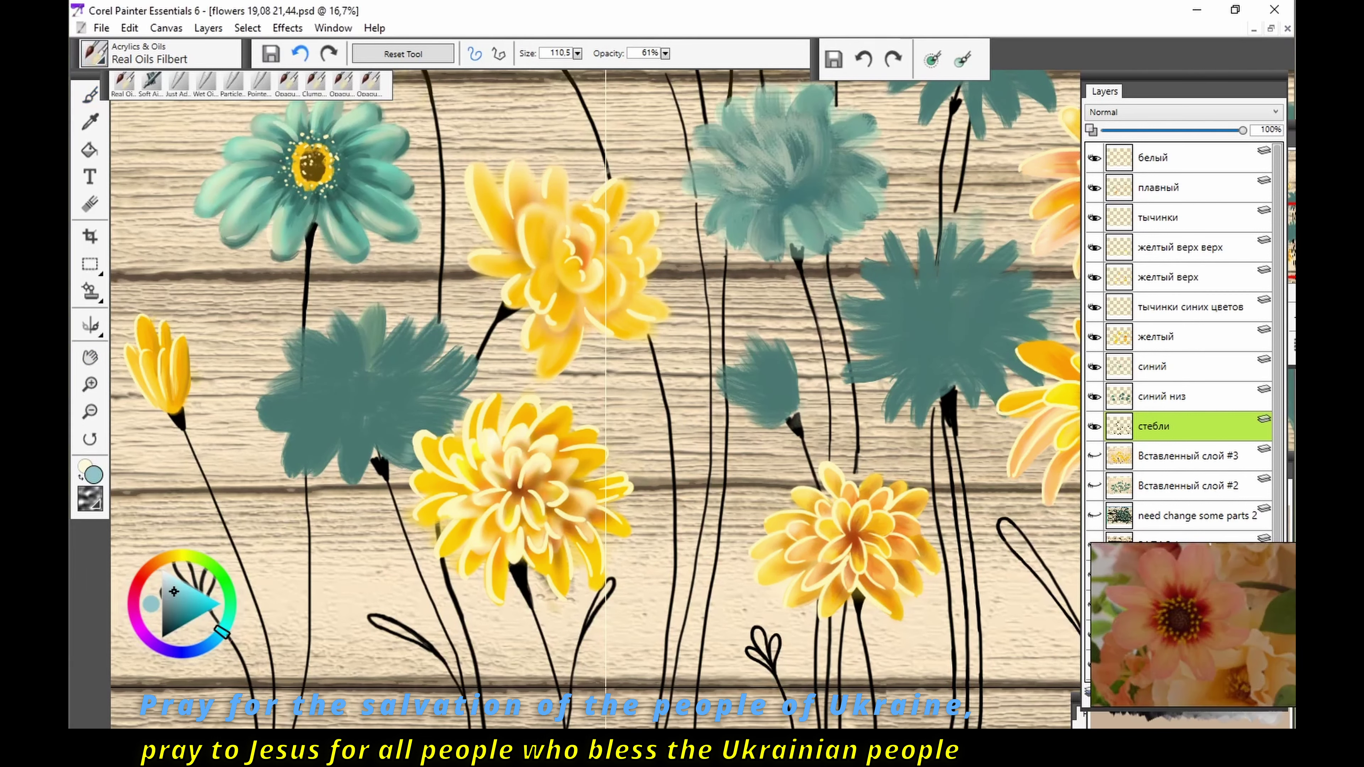
{"action": "left_click", "coordinate": [1162, 396]}
{"action": "left_click_drag", "start_coordinate": [321, 364], "coordinate": [308, 462]}
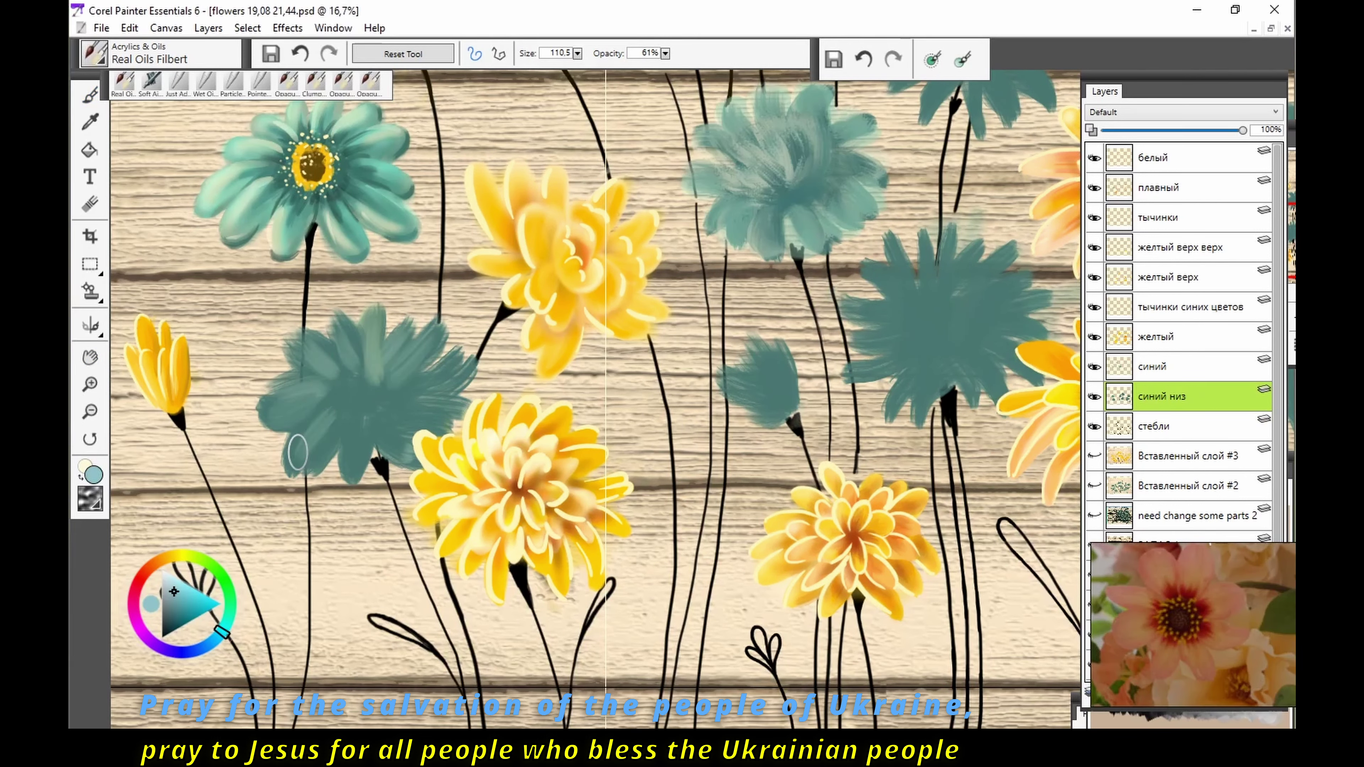
{"action": "mouse_move", "coordinate": [344, 419]}
{"action": "left_mouse_down"}
{"action": "mouse_move", "coordinate": [371, 475]}
{"action": "mouse_move", "coordinate": [429, 379]}
{"action": "left_mouse_up"}
{"action": "mouse_move", "coordinate": [935, 386]}
{"action": "left_mouse_down"}
{"action": "mouse_move", "coordinate": [870, 325]}
{"action": "mouse_move", "coordinate": [913, 247]}
{"action": "mouse_move", "coordinate": [1020, 312]}
{"action": "mouse_move", "coordinate": [993, 253]}
{"action": "left_mouse_up"}
{"action": "scroll", "coordinate": [758, 406], "scroll_direction": "down", "scroll_amount": 5}
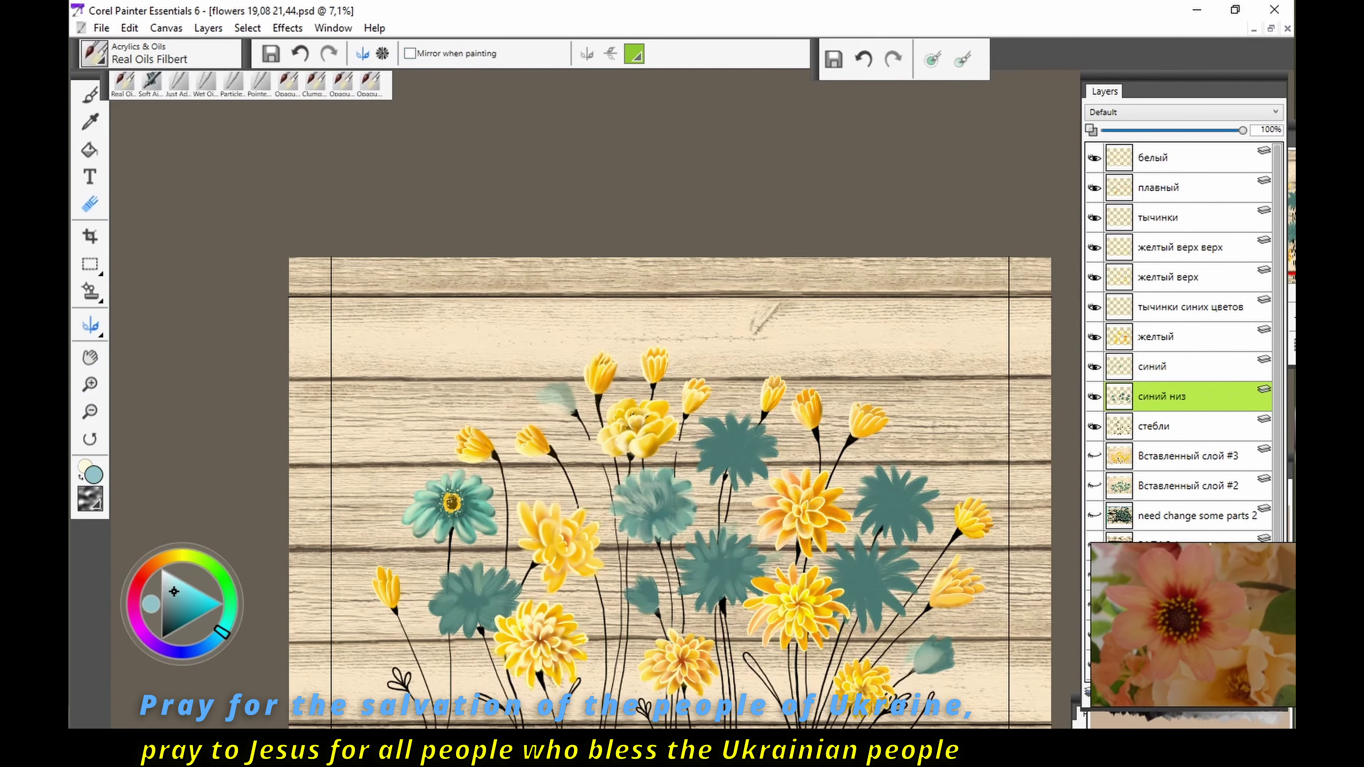
{"action": "key", "text": "b"}
{"action": "scroll", "coordinate": [745, 474], "scroll_direction": "up", "scroll_amount": 3}
{"action": "scroll", "coordinate": [745, 474], "scroll_direction": "up", "scroll_amount": 2}
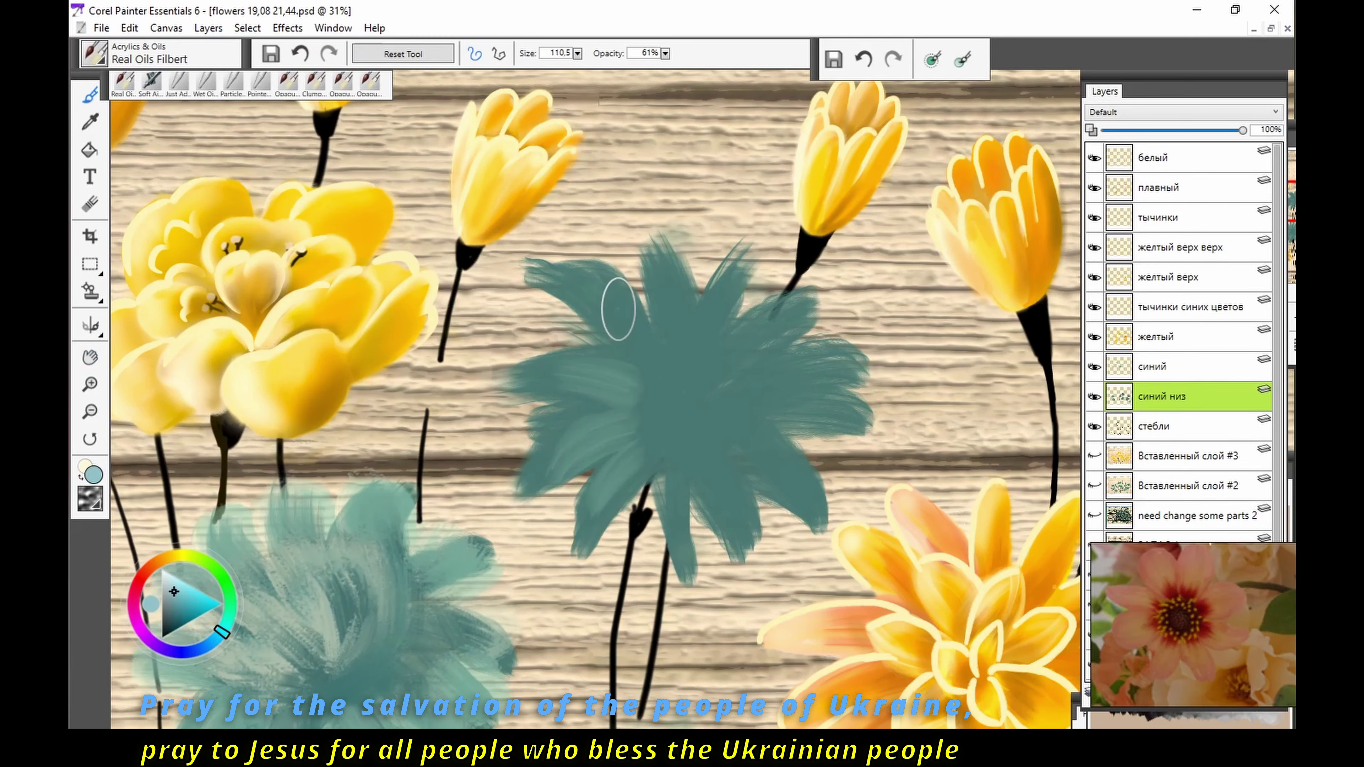
Step: Bring the teal flower into view and paint lighter cyan-teal petal strokes
{"action": "mouse_move", "coordinate": [618, 309]}
{"action": "left_mouse_down"}
{"action": "mouse_move", "coordinate": [698, 387]}
{"action": "mouse_move", "coordinate": [677, 538]}
{"action": "mouse_move", "coordinate": [123, 237]}
{"action": "left_mouse_up"}
{"action": "key", "text": "h"}
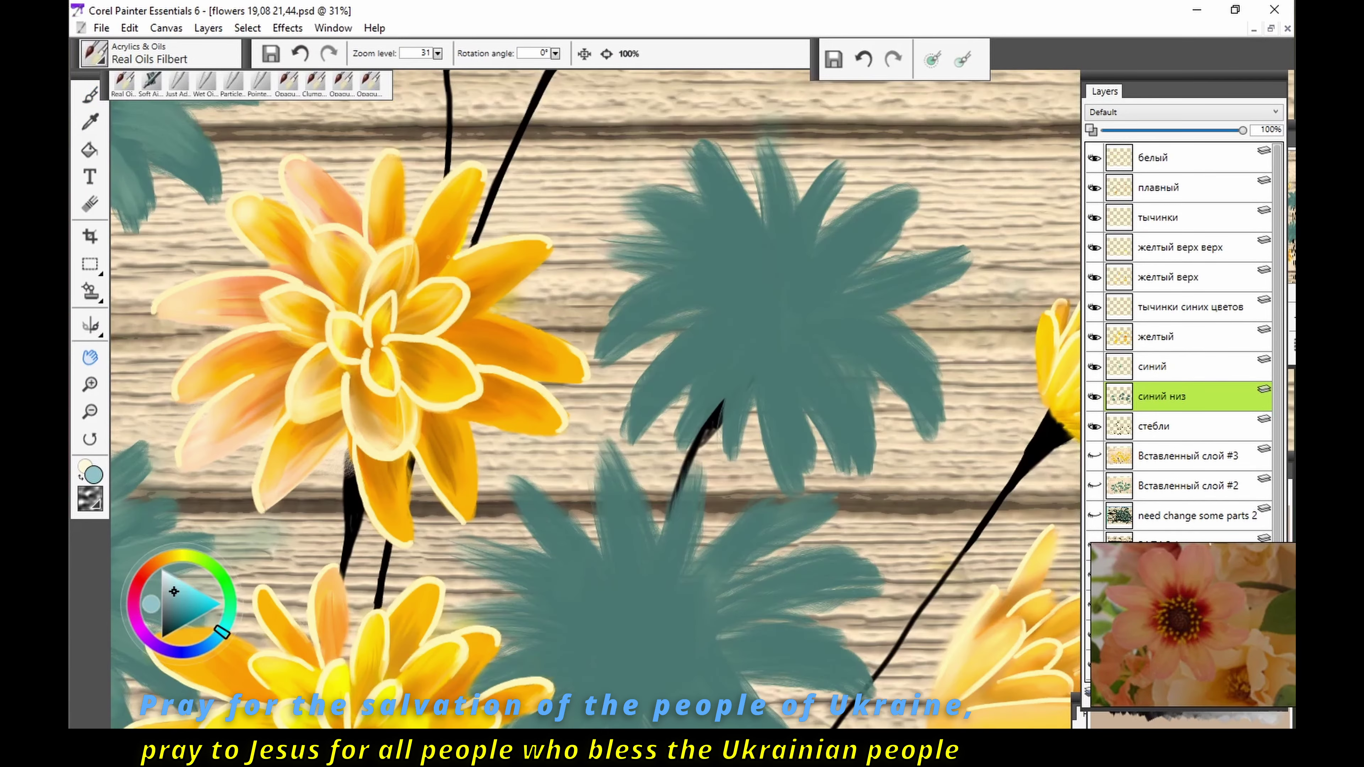
{"action": "key", "text": "b"}
{"action": "left_click_drag", "start_coordinate": [703, 403], "coordinate": [655, 344]}
{"action": "mouse_move", "coordinate": [779, 430]}
{"action": "left_mouse_down"}
{"action": "mouse_move", "coordinate": [886, 312]}
{"action": "mouse_move", "coordinate": [784, 171]}
{"action": "left_mouse_up"}
{"action": "left_click_drag", "start_coordinate": [747, 312], "coordinate": [666, 139]}
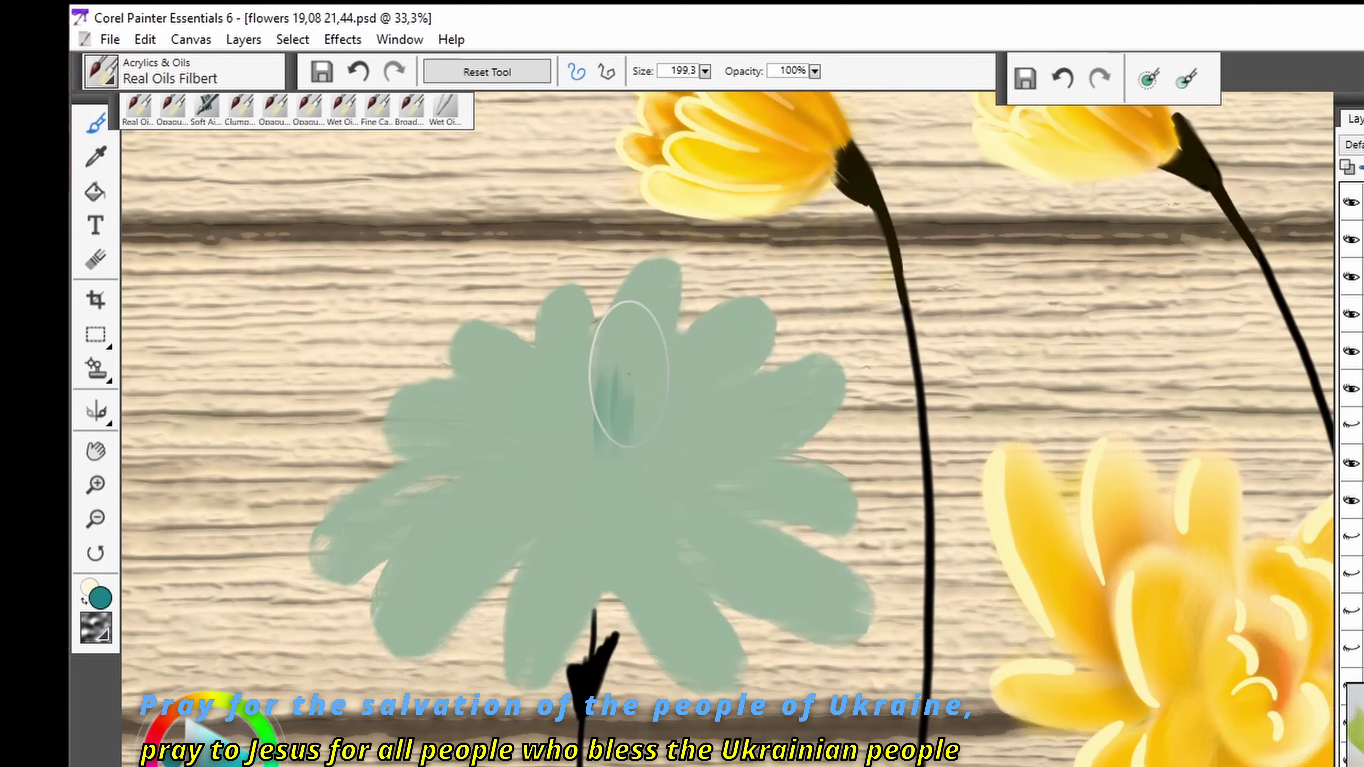
Step: Paint darker teal petals radiating outward and brush a solid dark-teal flower centre
{"action": "left_click_drag", "start_coordinate": [629, 375], "coordinate": [618, 473]}
{"action": "left_click_drag", "start_coordinate": [672, 387], "coordinate": [612, 462]}
{"action": "left_click_drag", "start_coordinate": [575, 370], "coordinate": [590, 457]}
{"action": "mouse_move", "coordinate": [510, 408]}
{"action": "left_mouse_down"}
{"action": "mouse_move", "coordinate": [524, 450]}
{"action": "mouse_move", "coordinate": [706, 502]}
{"action": "mouse_move", "coordinate": [633, 441]}
{"action": "mouse_move", "coordinate": [653, 506]}
{"action": "left_mouse_up"}
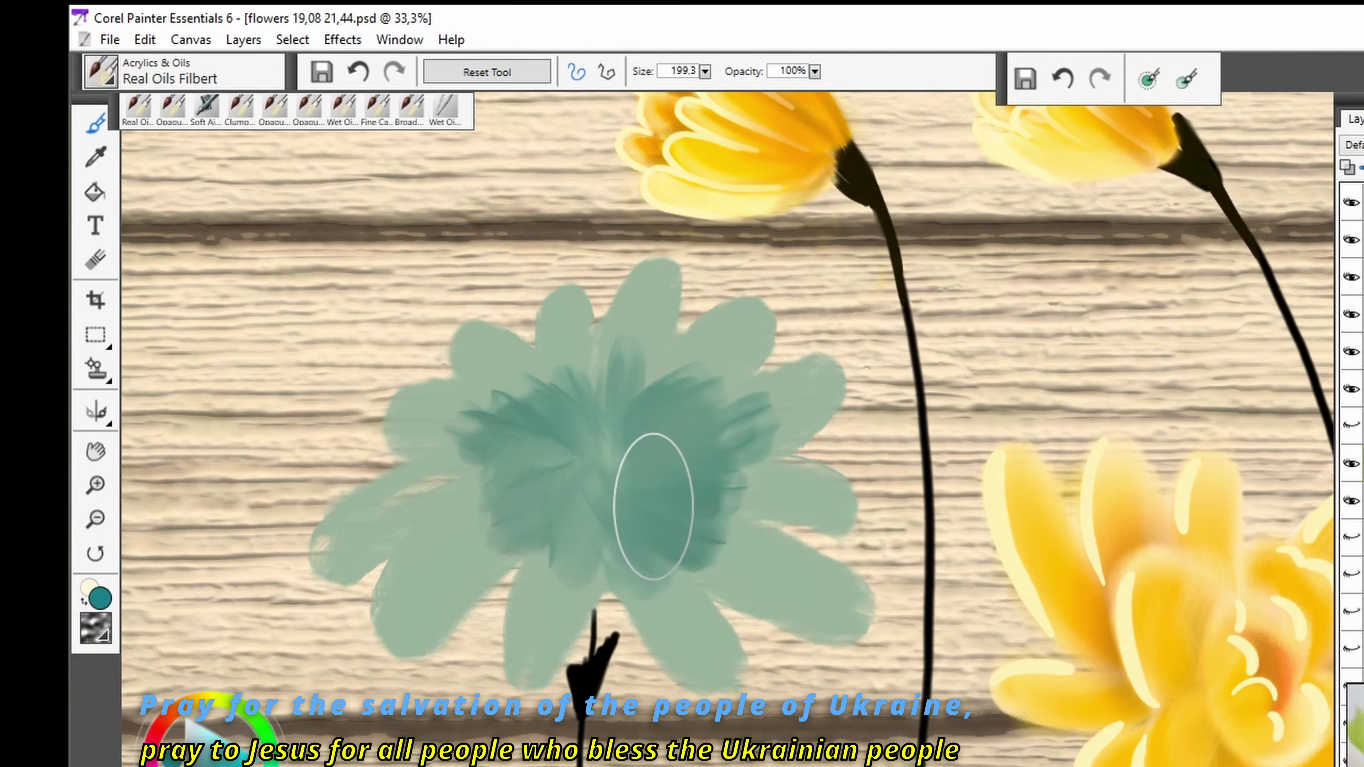
{"action": "left_click", "coordinate": [161, 725]}
{"action": "mouse_move", "coordinate": [537, 430]}
{"action": "left_mouse_down"}
{"action": "mouse_move", "coordinate": [594, 473]}
{"action": "mouse_move", "coordinate": [630, 426]}
{"action": "mouse_move", "coordinate": [644, 475]}
{"action": "mouse_move", "coordinate": [623, 586]}
{"action": "left_mouse_up"}
{"action": "mouse_move", "coordinate": [661, 430]}
{"action": "left_mouse_down"}
{"action": "mouse_move", "coordinate": [718, 366]}
{"action": "mouse_move", "coordinate": [737, 543]}
{"action": "mouse_move", "coordinate": [706, 493]}
{"action": "mouse_move", "coordinate": [631, 518]}
{"action": "mouse_move", "coordinate": [563, 411]}
{"action": "mouse_move", "coordinate": [526, 654]}
{"action": "mouse_move", "coordinate": [511, 456]}
{"action": "mouse_move", "coordinate": [333, 564]}
{"action": "mouse_move", "coordinate": [456, 368]}
{"action": "mouse_move", "coordinate": [654, 305]}
{"action": "mouse_move", "coordinate": [807, 381]}
{"action": "mouse_move", "coordinate": [807, 564]}
{"action": "mouse_move", "coordinate": [566, 562]}
{"action": "left_mouse_up"}
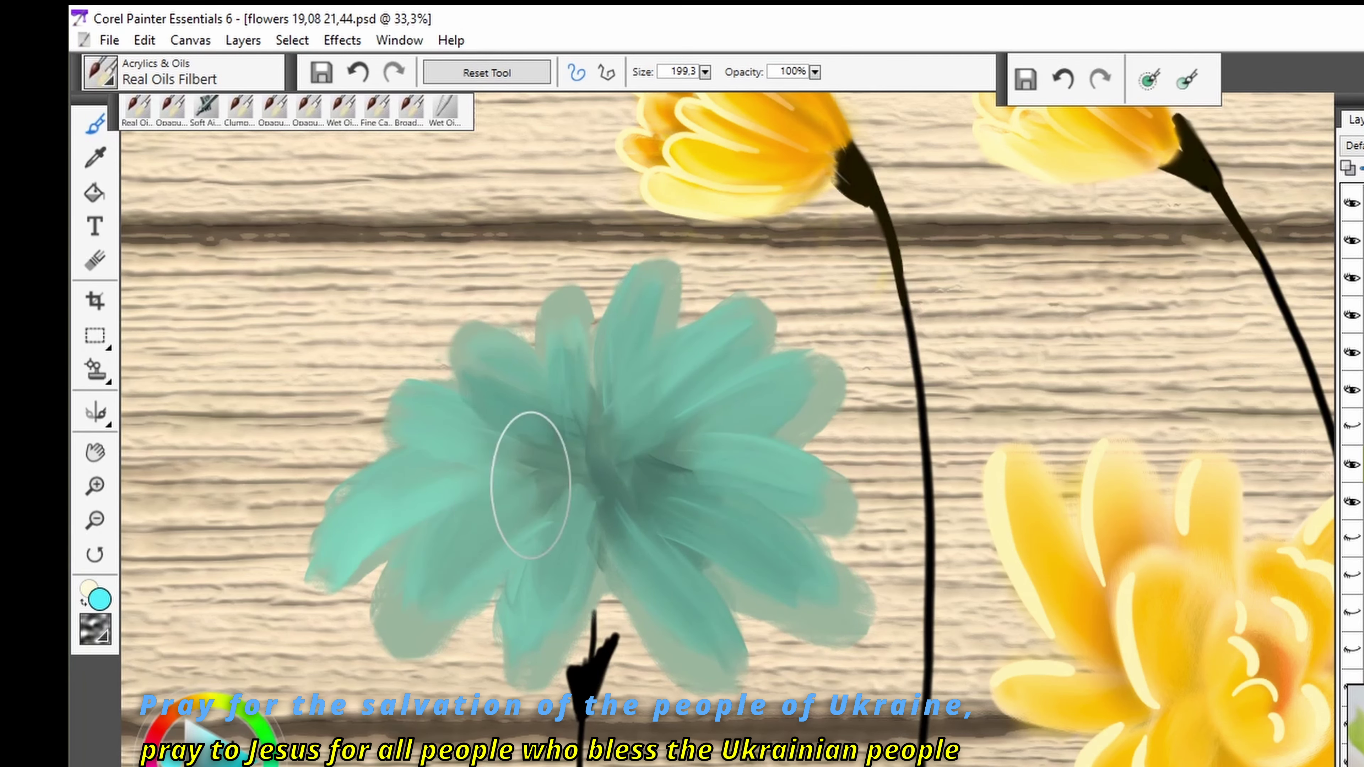
{"action": "left_click", "coordinate": [602, 462], "text": "alt"}
{"action": "mouse_move", "coordinate": [602, 462]}
{"action": "left_mouse_down"}
{"action": "mouse_move", "coordinate": [623, 447]}
{"action": "mouse_move", "coordinate": [518, 487]}
{"action": "mouse_move", "coordinate": [732, 502]}
{"action": "mouse_move", "coordinate": [611, 448]}
{"action": "mouse_move", "coordinate": [527, 441]}
{"action": "mouse_move", "coordinate": [694, 482]}
{"action": "mouse_move", "coordinate": [697, 372]}
{"action": "left_mouse_up"}
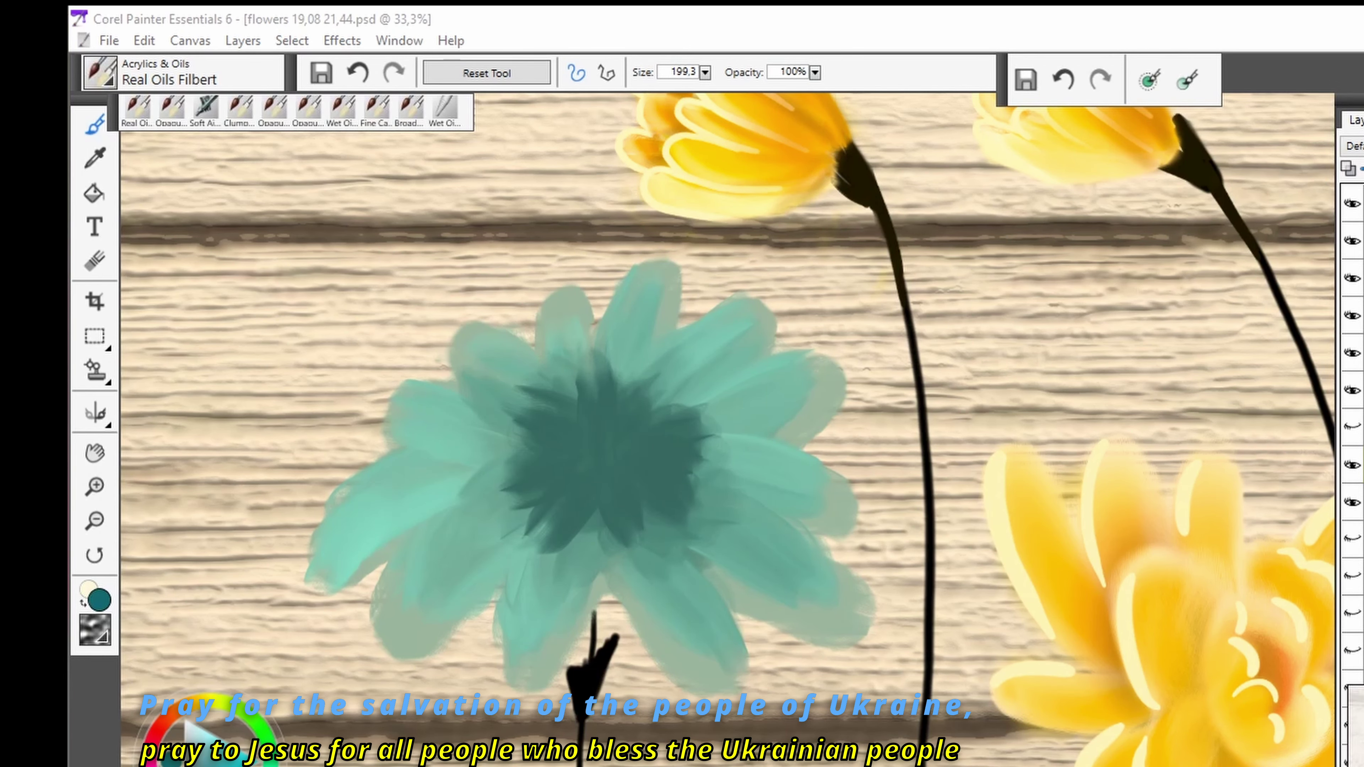
Step: Paint a round yellow centre with dark brown inside on the teal flower
{"action": "left_click", "coordinate": [172, 758]}
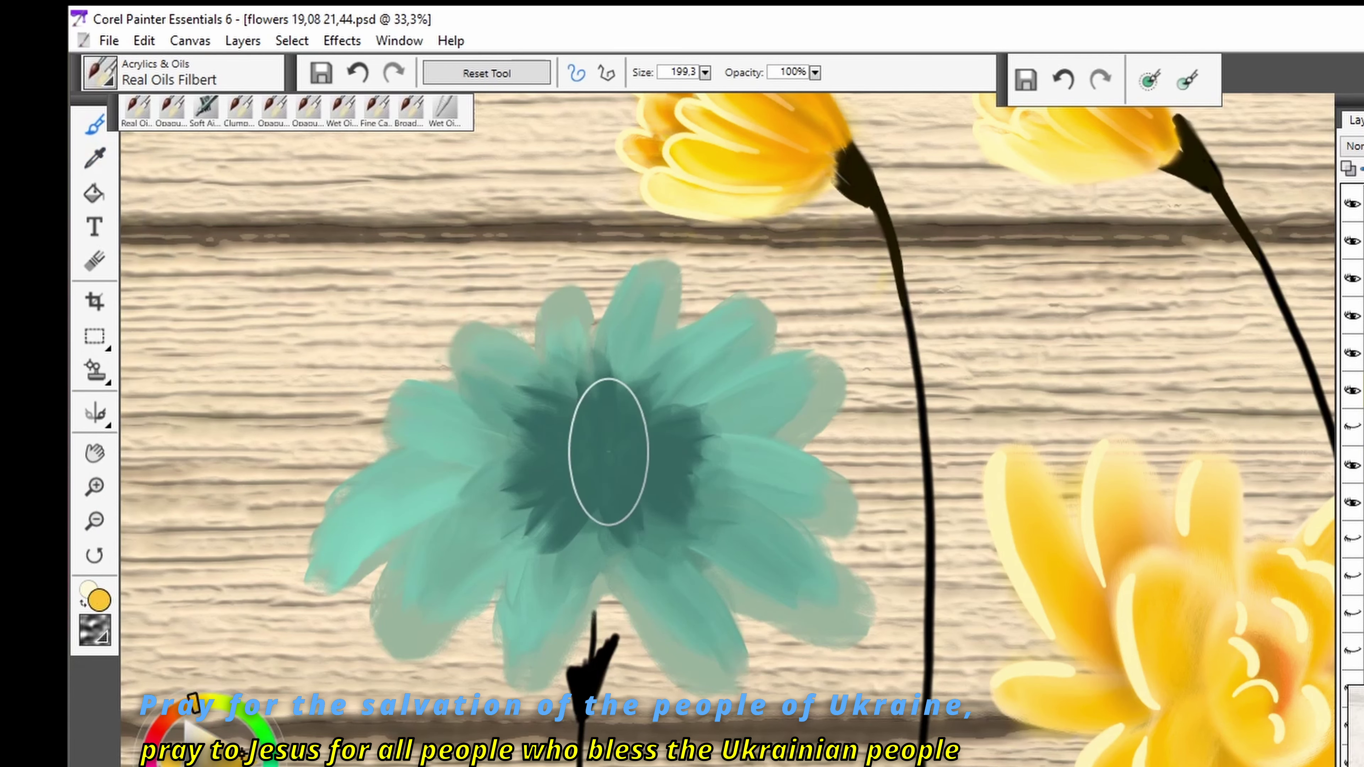
{"action": "left_click_drag", "start_coordinate": [609, 442], "coordinate": [612, 457]}
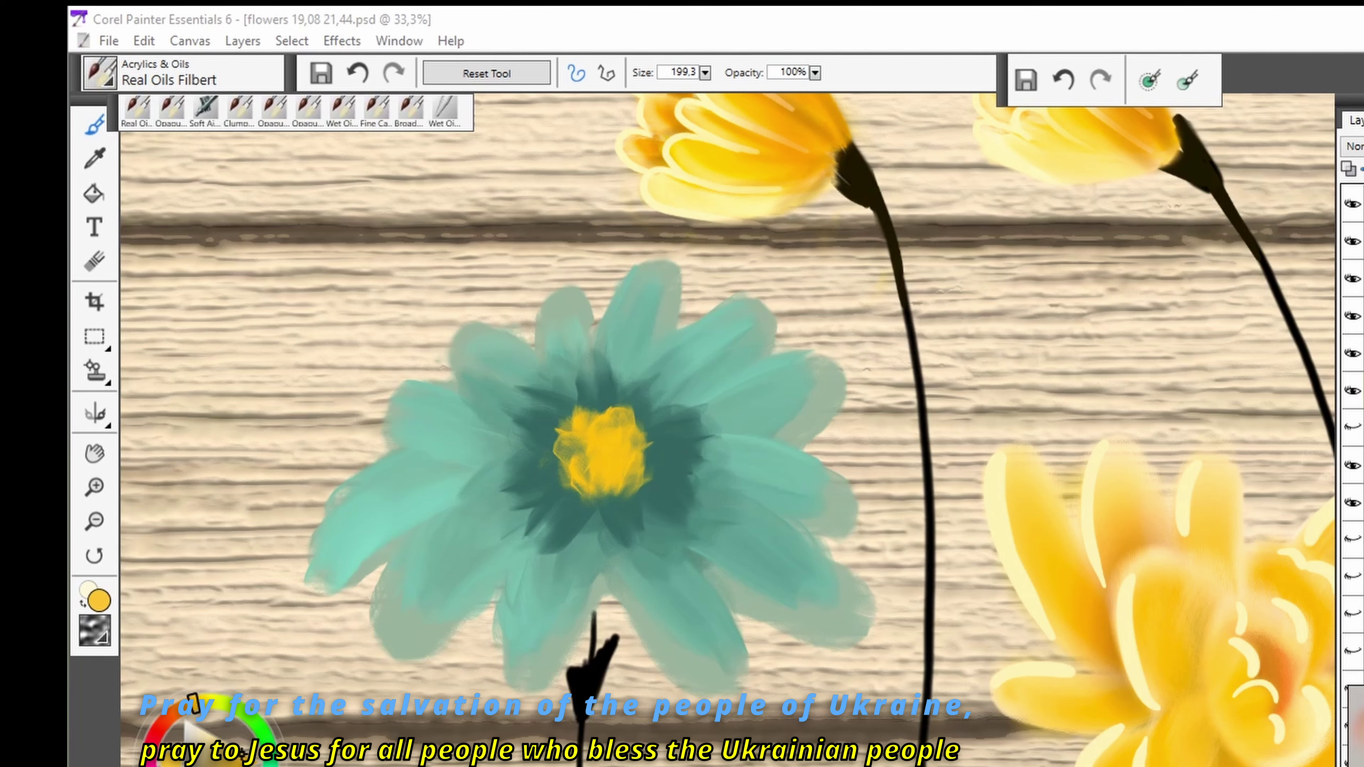
{"action": "left_click_drag", "start_coordinate": [601, 419], "coordinate": [591, 473]}
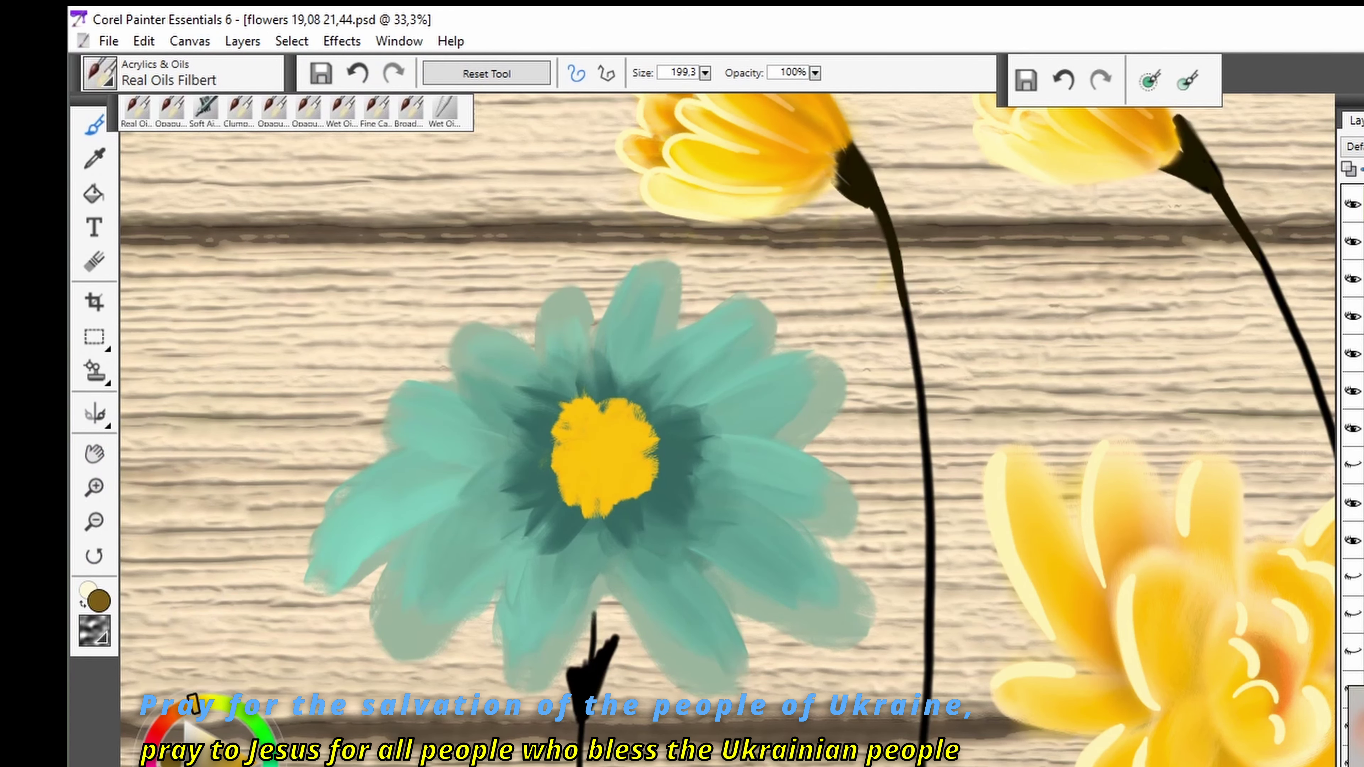
{"action": "left_click_drag", "start_coordinate": [596, 413], "coordinate": [624, 483]}
{"action": "key", "text": "ctrl+minus"}
{"action": "key", "text": "ctrl+minus"}
{"action": "key", "text": "ctrl+minus"}
{"action": "key", "text": "ctrl+minus"}
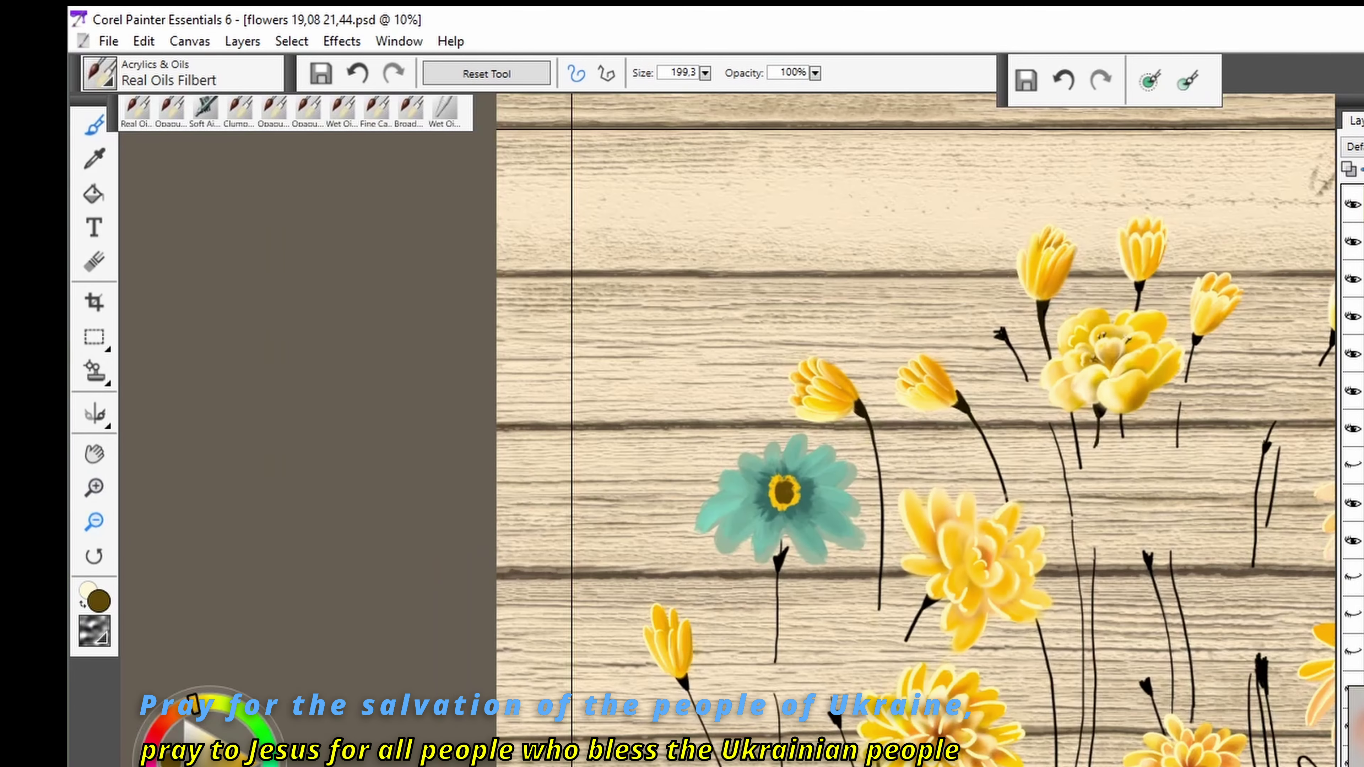
{"action": "key", "text": "ctrl+minus"}
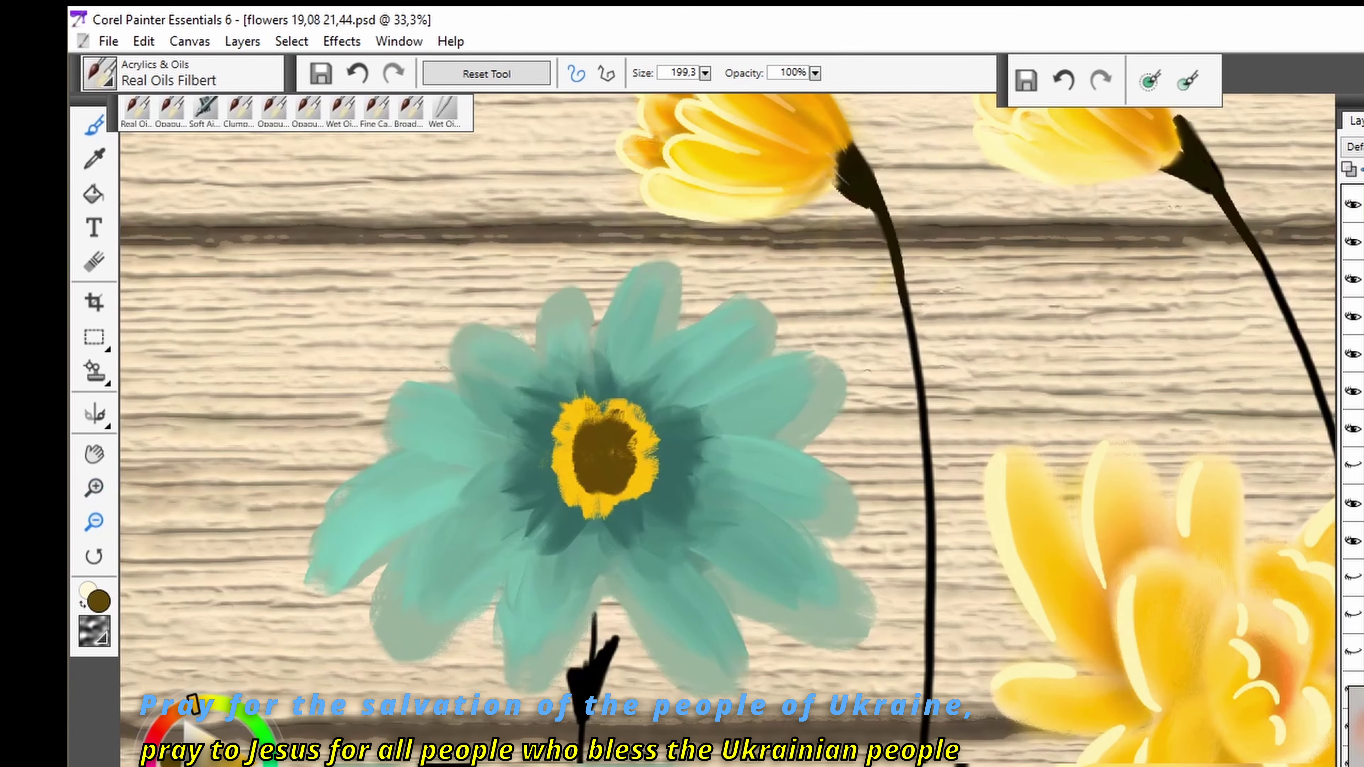
Step: Blend away the stem blob and repaint the stem in black Opaque Acrylic
{"action": "left_click", "coordinate": [94, 262]}
{"action": "left_click_drag", "start_coordinate": [621, 665], "coordinate": [569, 703]}
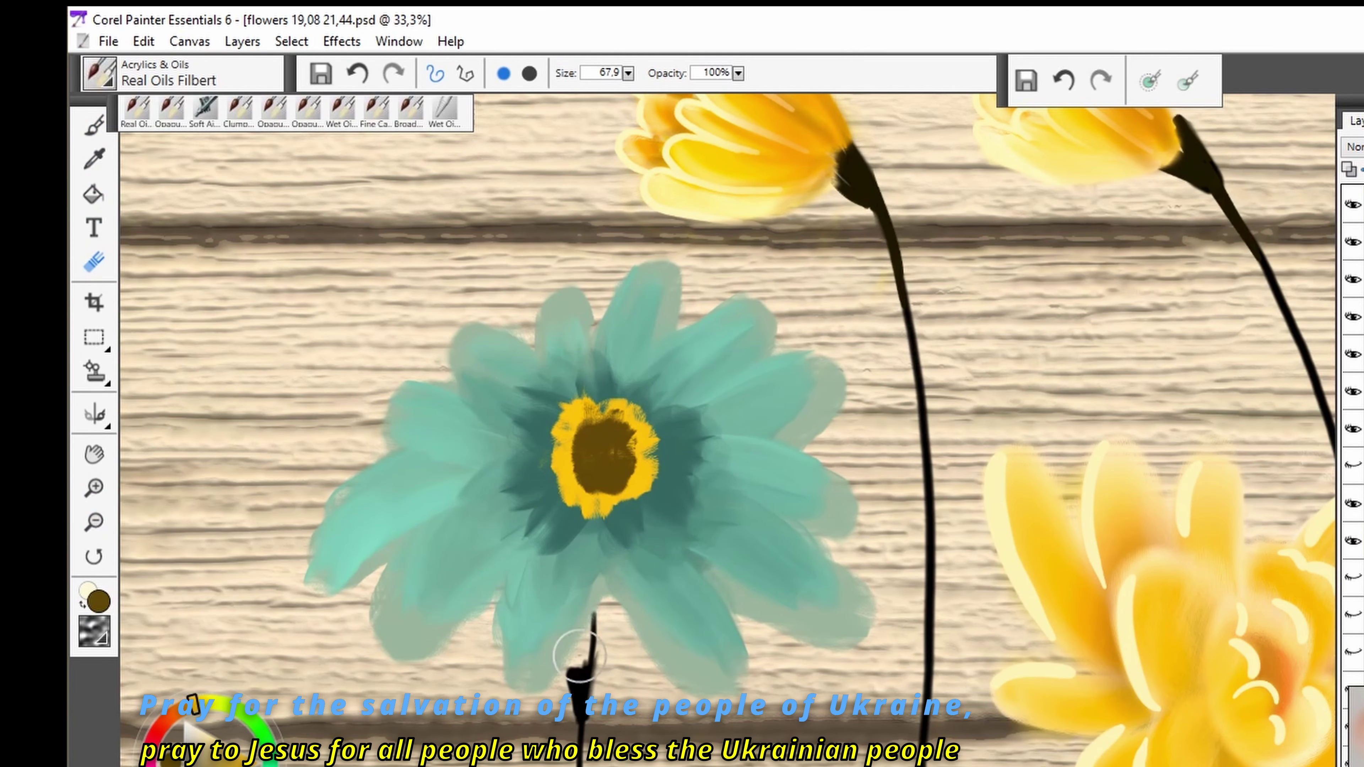
{"action": "left_click", "coordinate": [94, 125]}
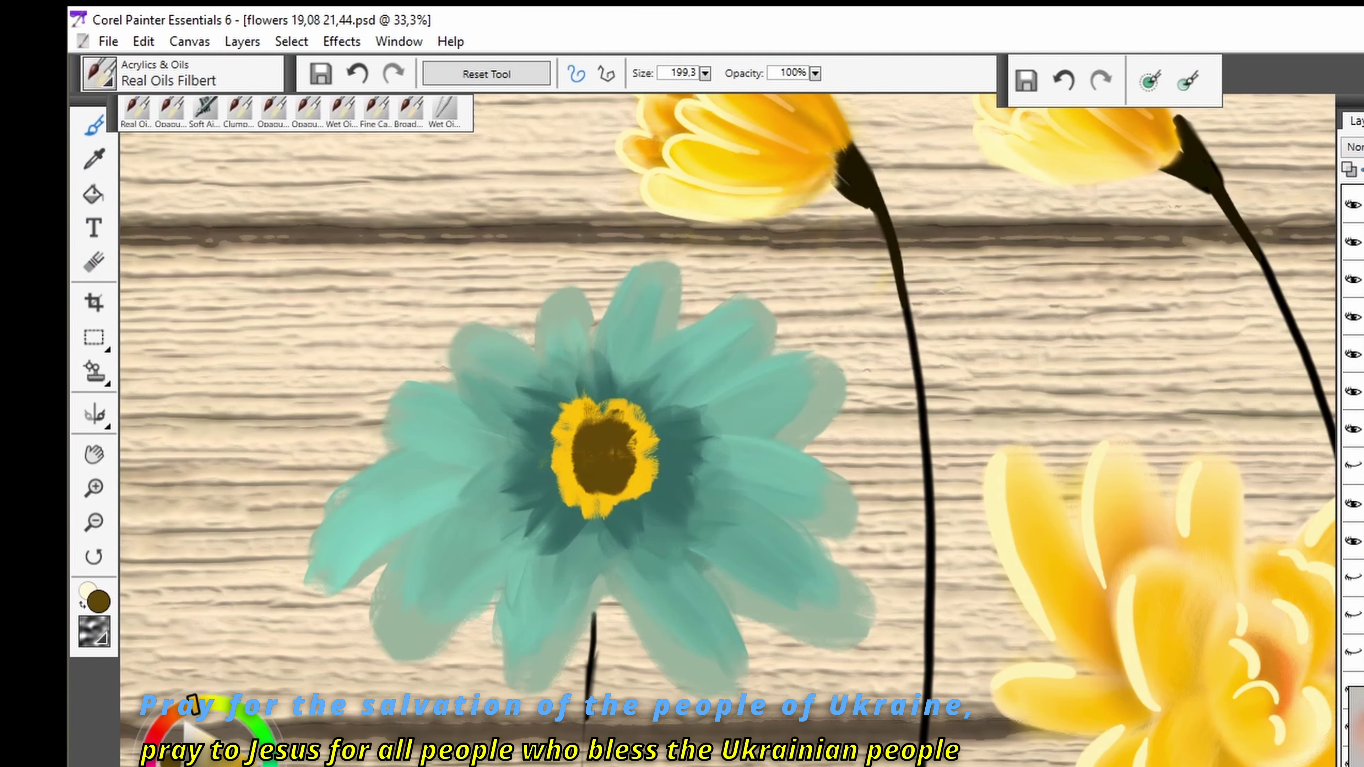
{"action": "left_click", "coordinate": [171, 110]}
{"action": "left_click", "coordinate": [590, 645], "text": "alt"}
{"action": "mouse_move", "coordinate": [590, 640]}
{"action": "left_mouse_down"}
{"action": "mouse_move", "coordinate": [607, 600]}
{"action": "mouse_move", "coordinate": [588, 731]}
{"action": "left_mouse_up"}
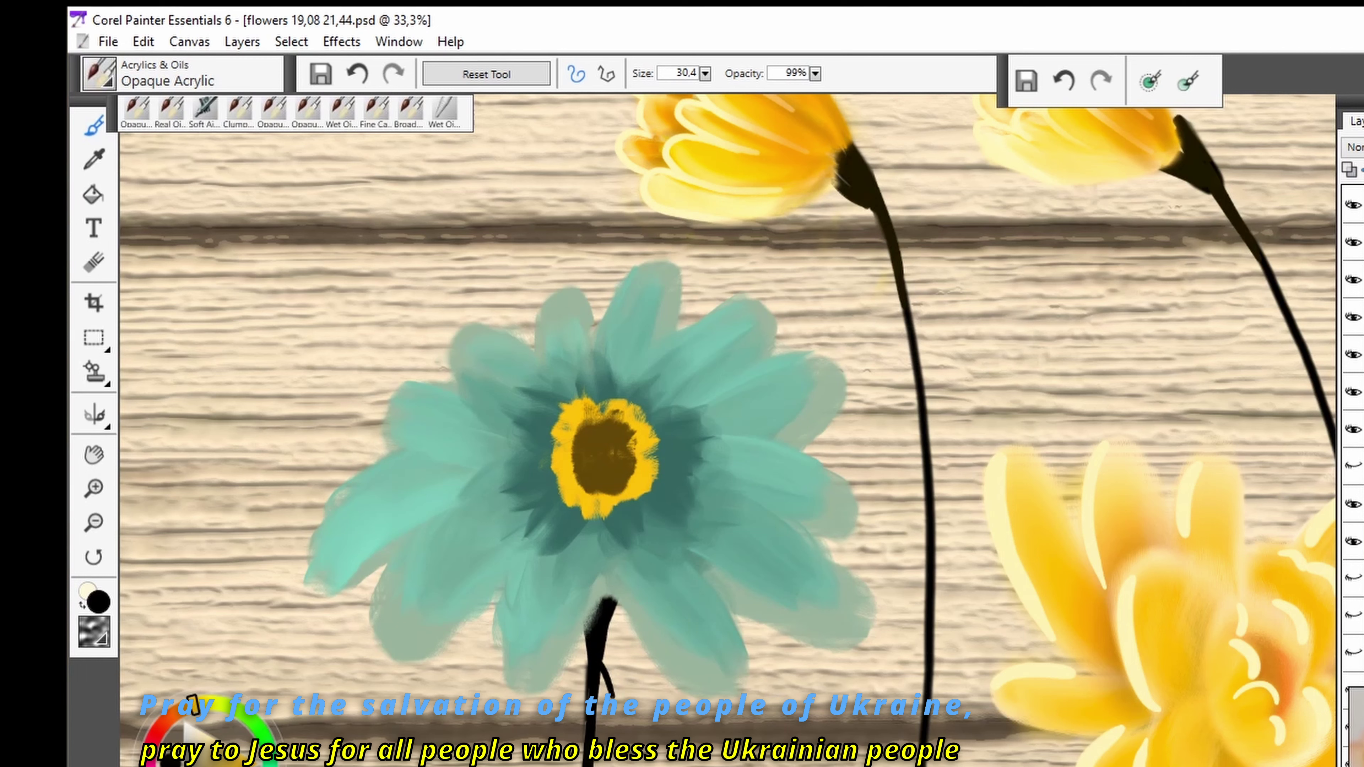
{"action": "key", "text": "ctrl+z"}
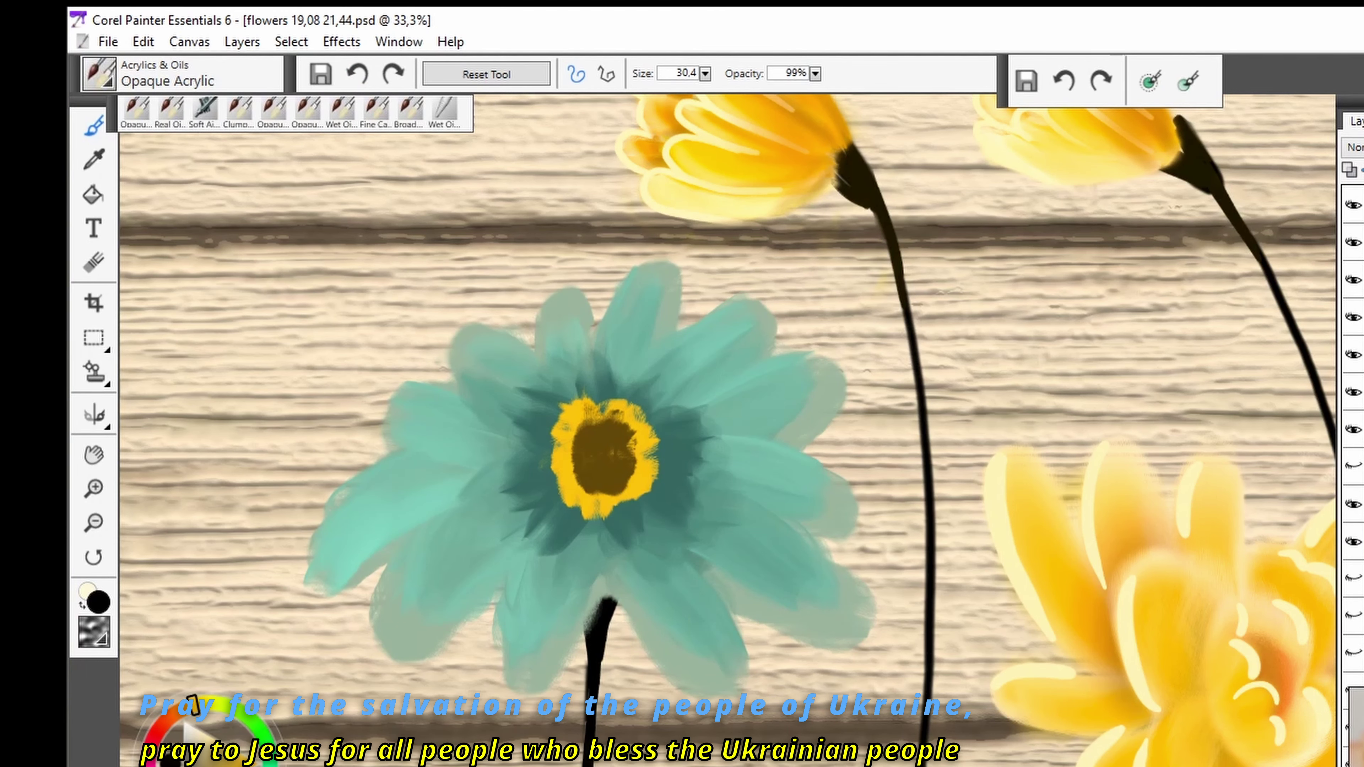
Step: Try blending the lower teal petals, undo it, and pick dark teal
{"action": "left_click", "coordinate": [94, 263]}
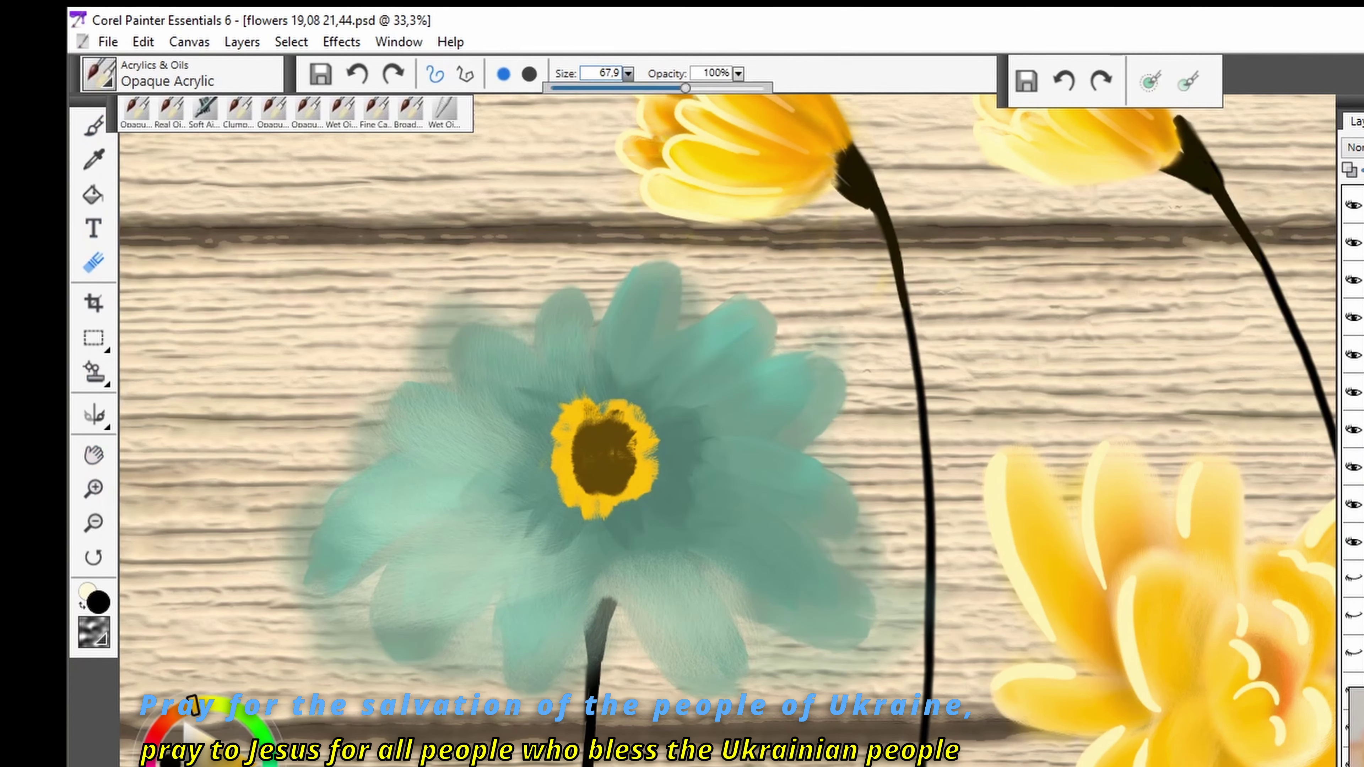
{"action": "left_click_drag", "start_coordinate": [504, 465], "coordinate": [368, 554]}
{"action": "key", "text": "ctrl+z"}
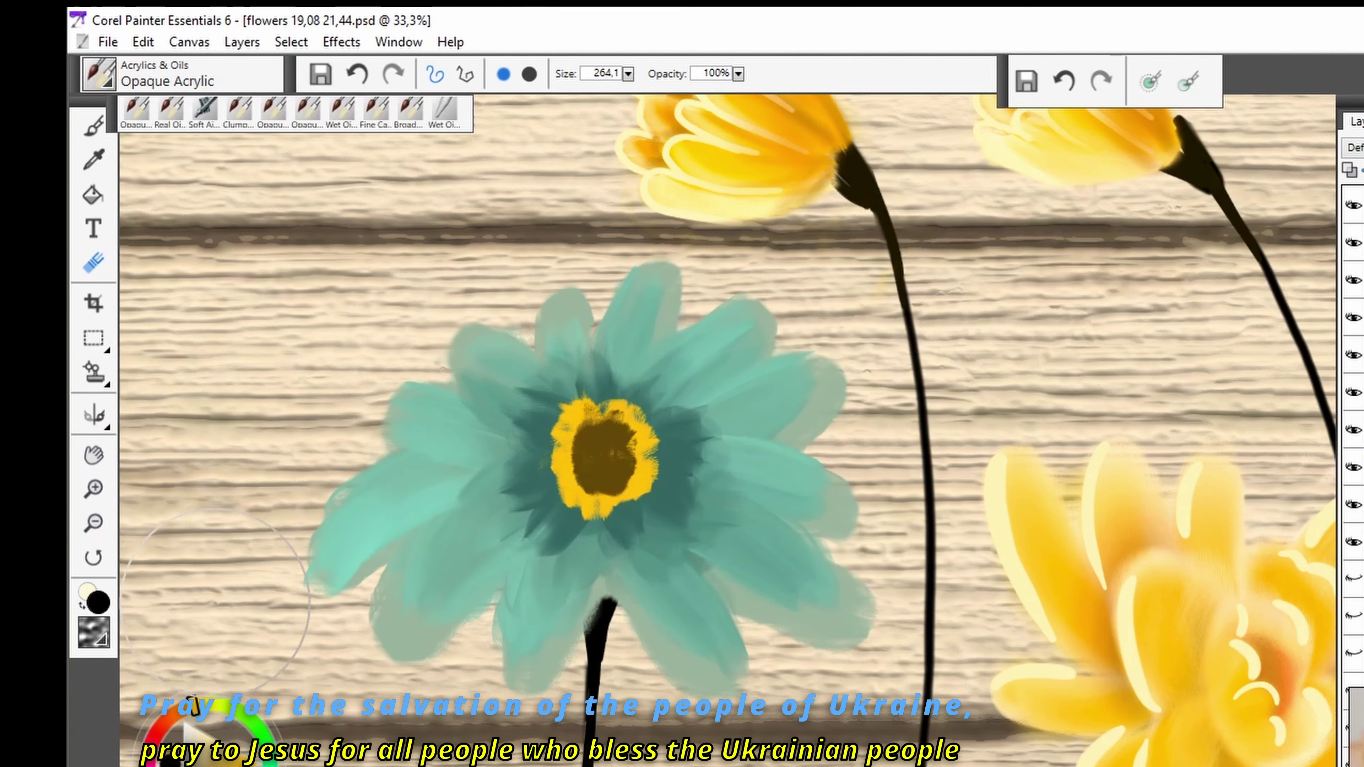
{"action": "left_click", "coordinate": [537, 500], "text": "alt"}
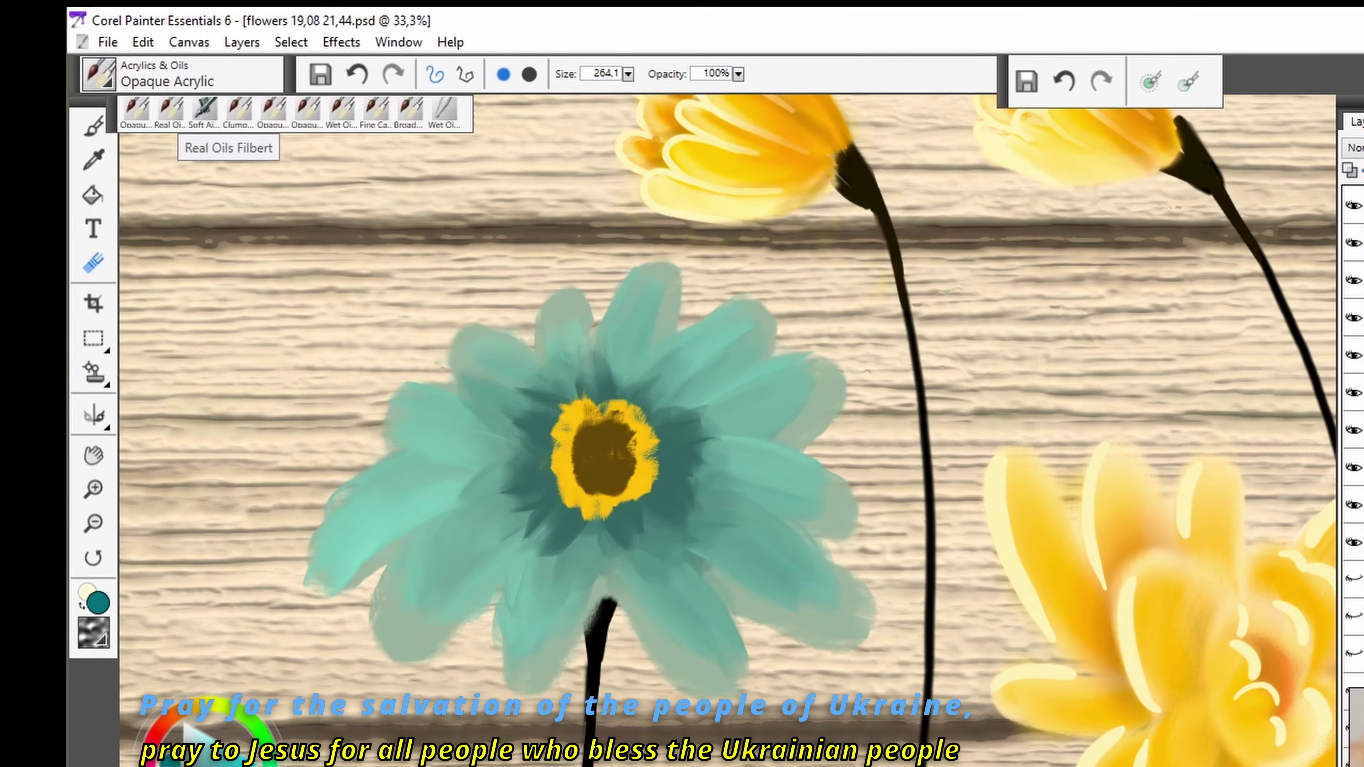
Step: Airbrush the lower teal petals darker and the left petals lighter with Soft Airbrush at 67.8
{"action": "left_click", "coordinate": [204, 110]}
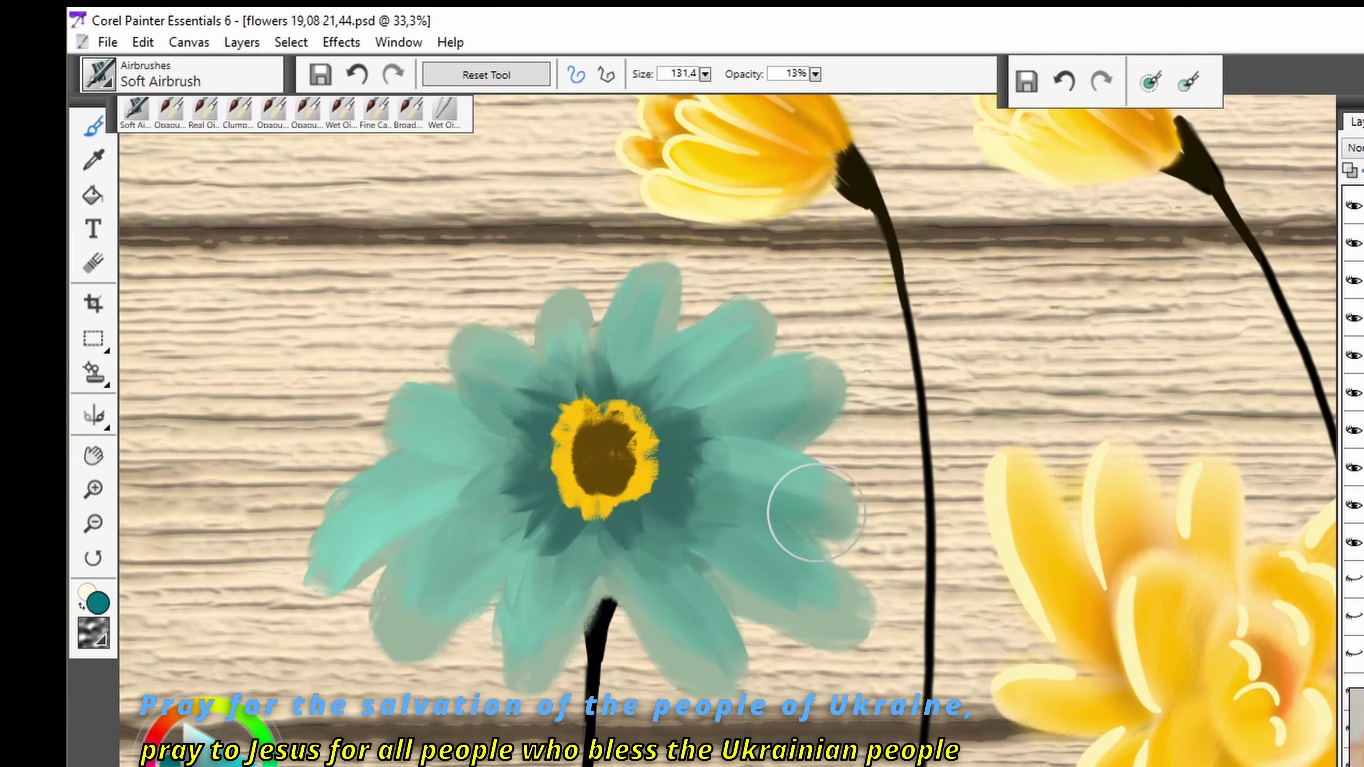
{"action": "left_click_drag", "start_coordinate": [705, 74], "coordinate": [762, 88]}
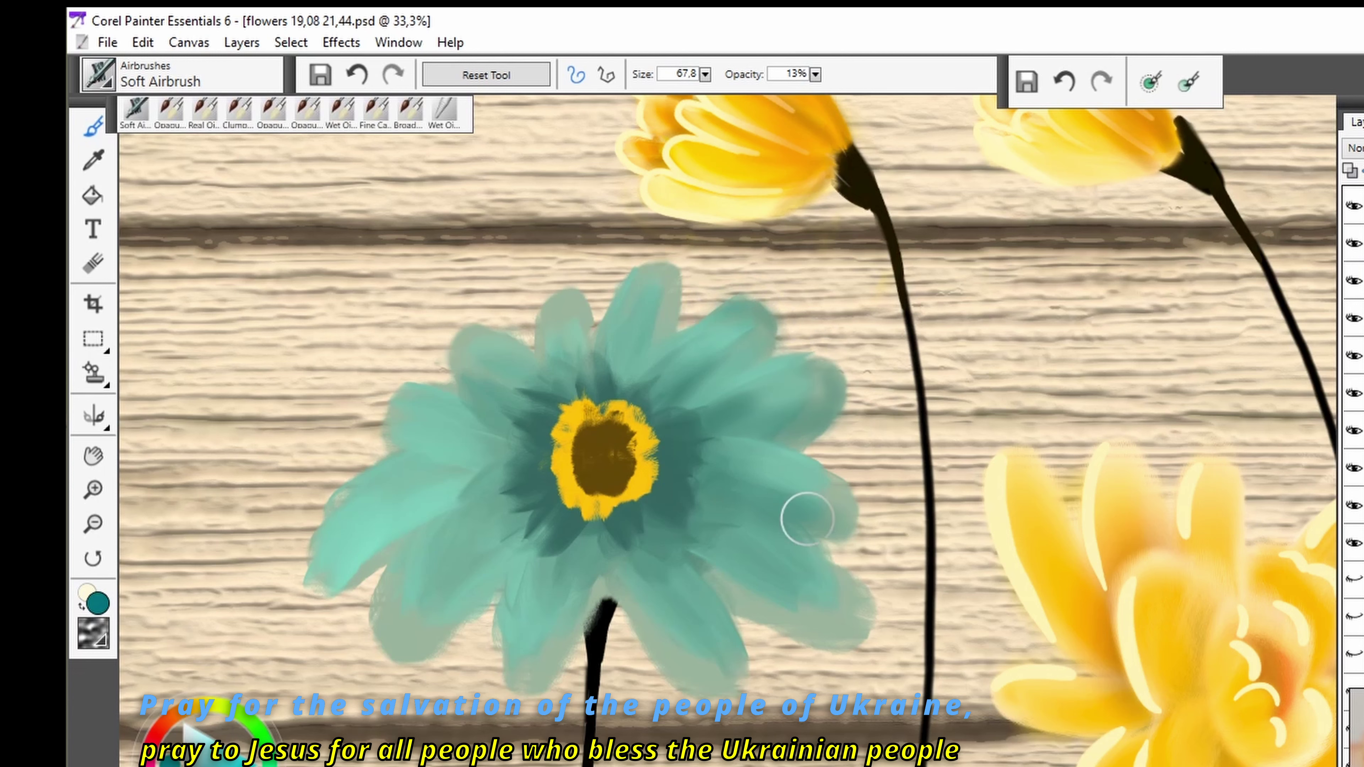
{"action": "left_click_drag", "start_coordinate": [835, 597], "coordinate": [757, 626]}
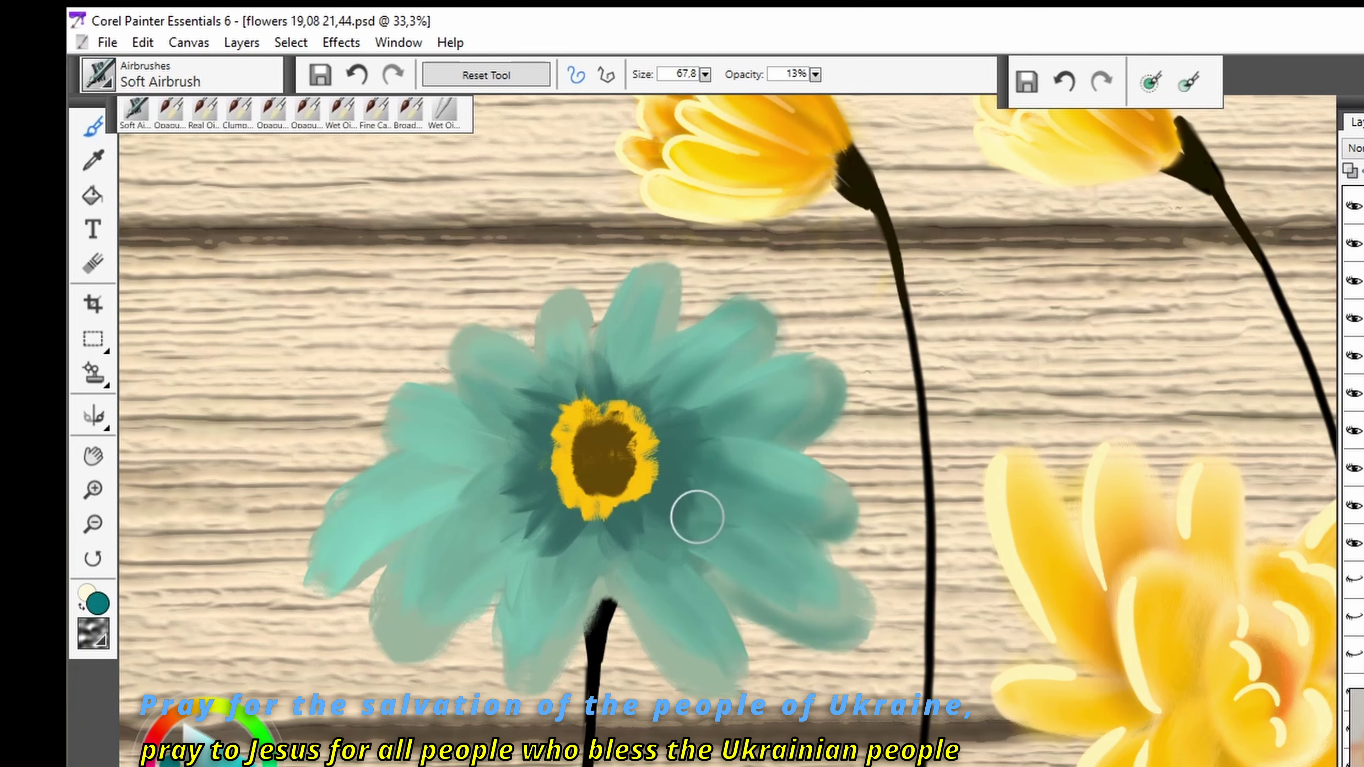
{"action": "left_click_drag", "start_coordinate": [607, 491], "coordinate": [701, 630]}
{"action": "mouse_move", "coordinate": [519, 658]}
{"action": "left_mouse_down"}
{"action": "mouse_move", "coordinate": [399, 622]}
{"action": "mouse_move", "coordinate": [441, 447]}
{"action": "mouse_move", "coordinate": [344, 558]}
{"action": "mouse_move", "coordinate": [449, 389]}
{"action": "left_mouse_up"}
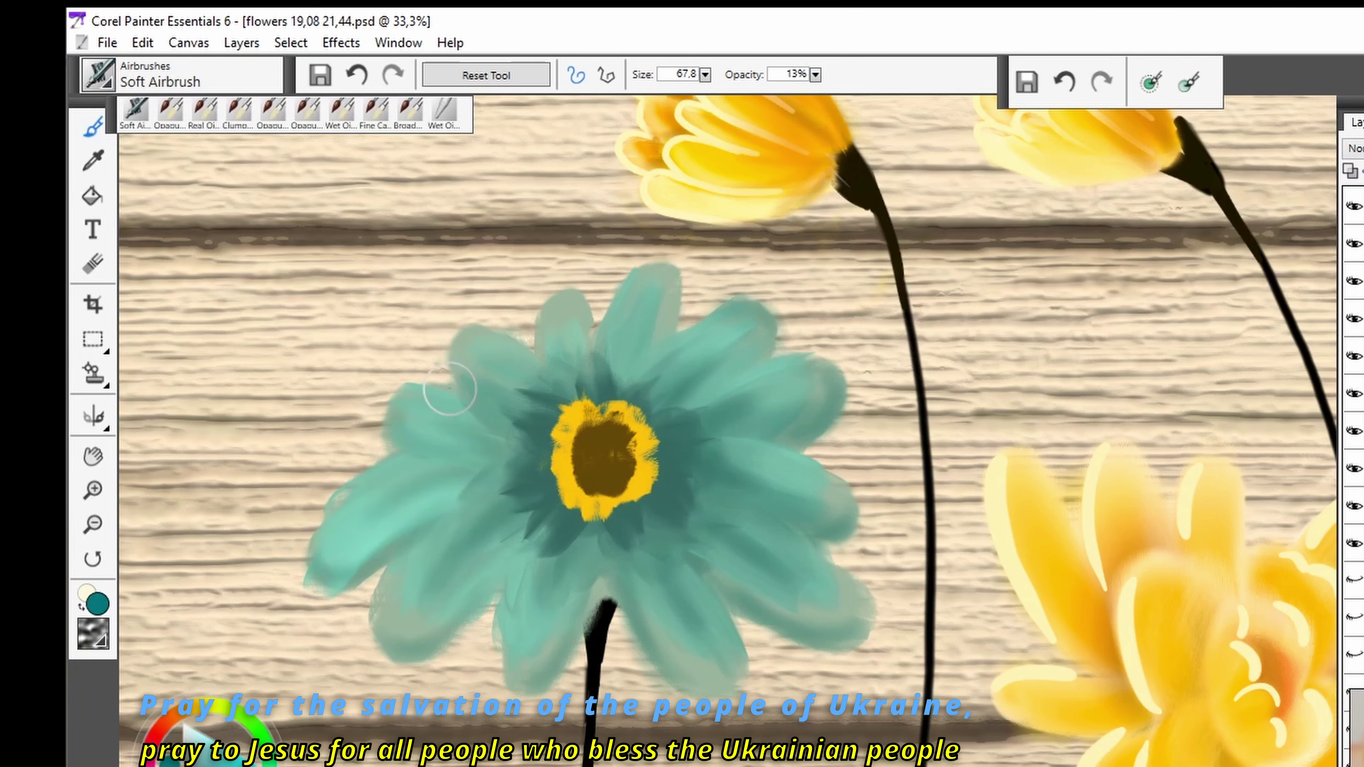
{"action": "mouse_move", "coordinate": [441, 557]}
{"action": "left_mouse_down"}
{"action": "mouse_move", "coordinate": [344, 507]}
{"action": "mouse_move", "coordinate": [422, 408]}
{"action": "mouse_move", "coordinate": [639, 317]}
{"action": "mouse_move", "coordinate": [811, 370]}
{"action": "mouse_move", "coordinate": [805, 554]}
{"action": "mouse_move", "coordinate": [547, 550]}
{"action": "mouse_move", "coordinate": [539, 659]}
{"action": "left_mouse_up"}
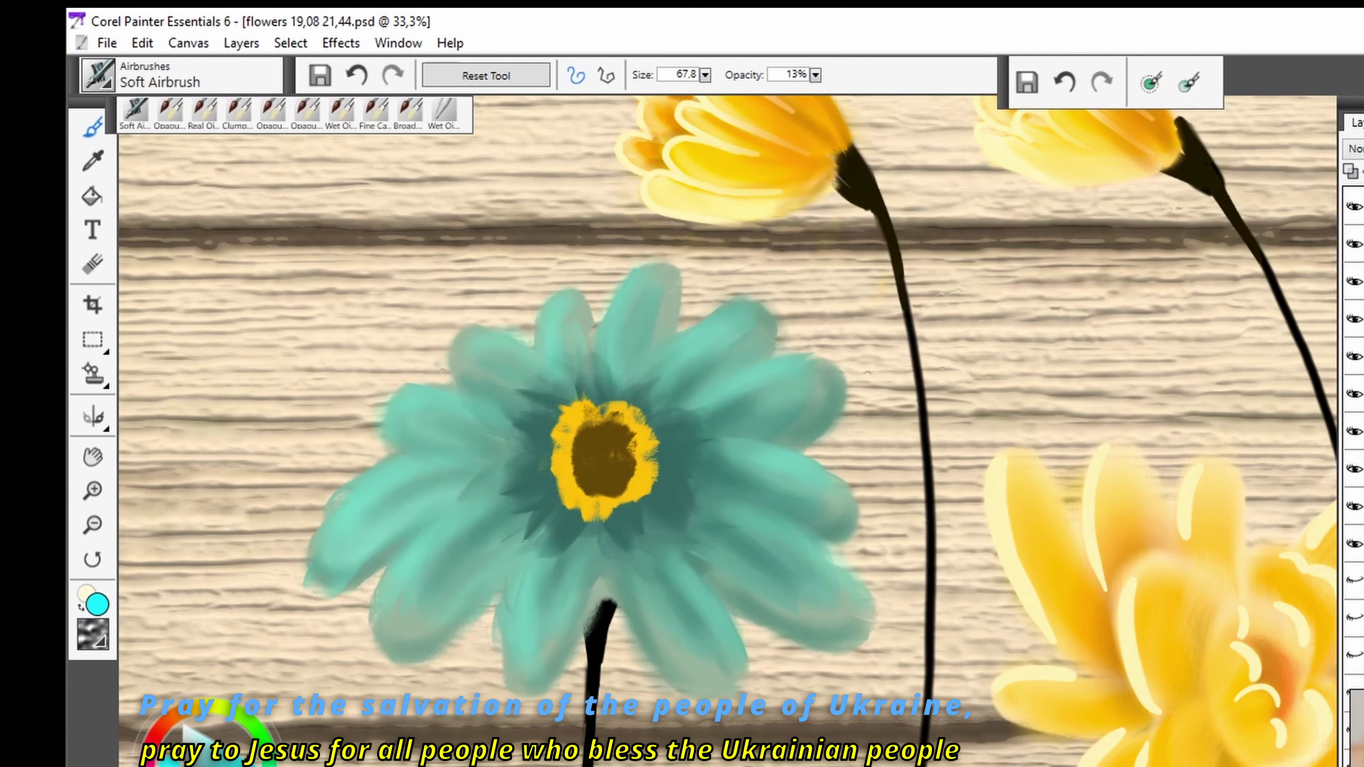
Step: Lighten the upper-left petal with pale cyan at 12% opacity and size 122.9
{"action": "left_click", "coordinate": [197, 733]}
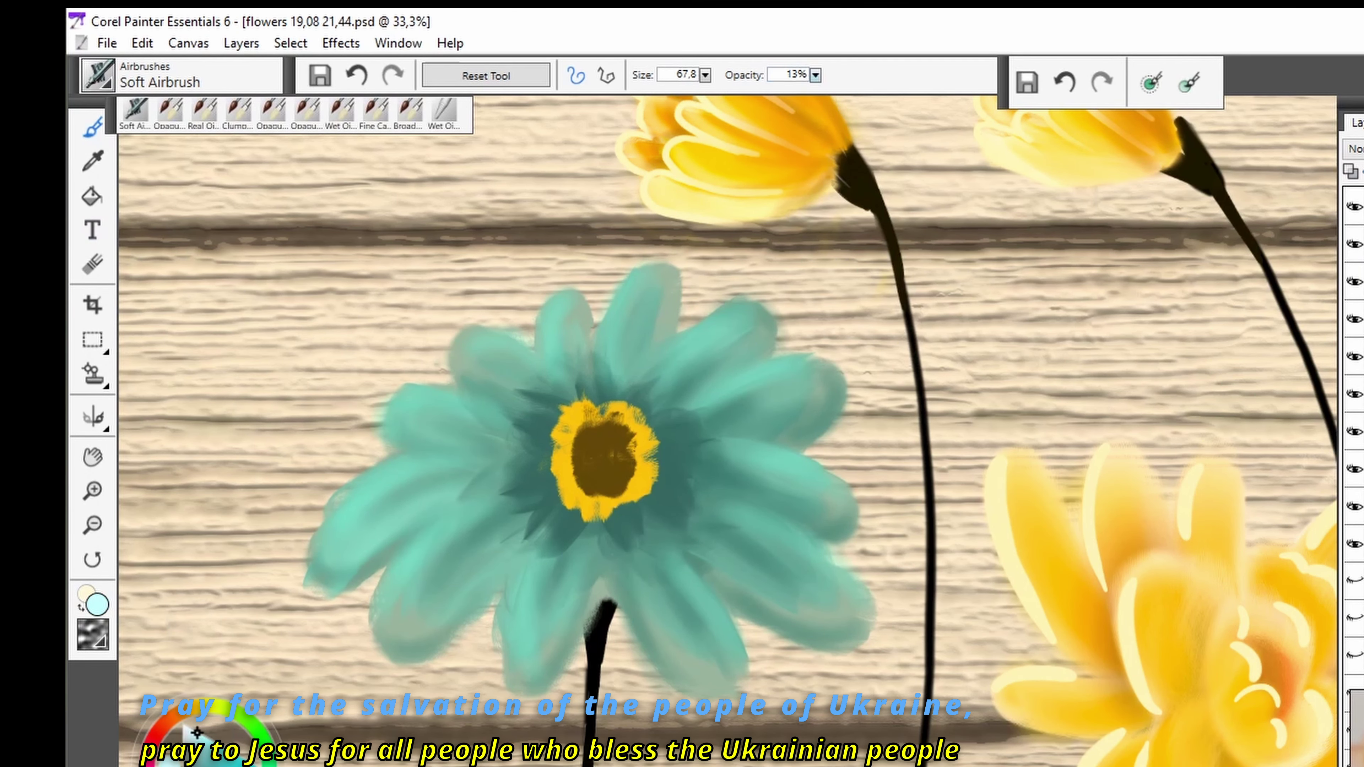
{"action": "left_click_drag", "start_coordinate": [816, 75], "coordinate": [805, 132]}
{"action": "left_click_drag", "start_coordinate": [705, 74], "coordinate": [741, 132]}
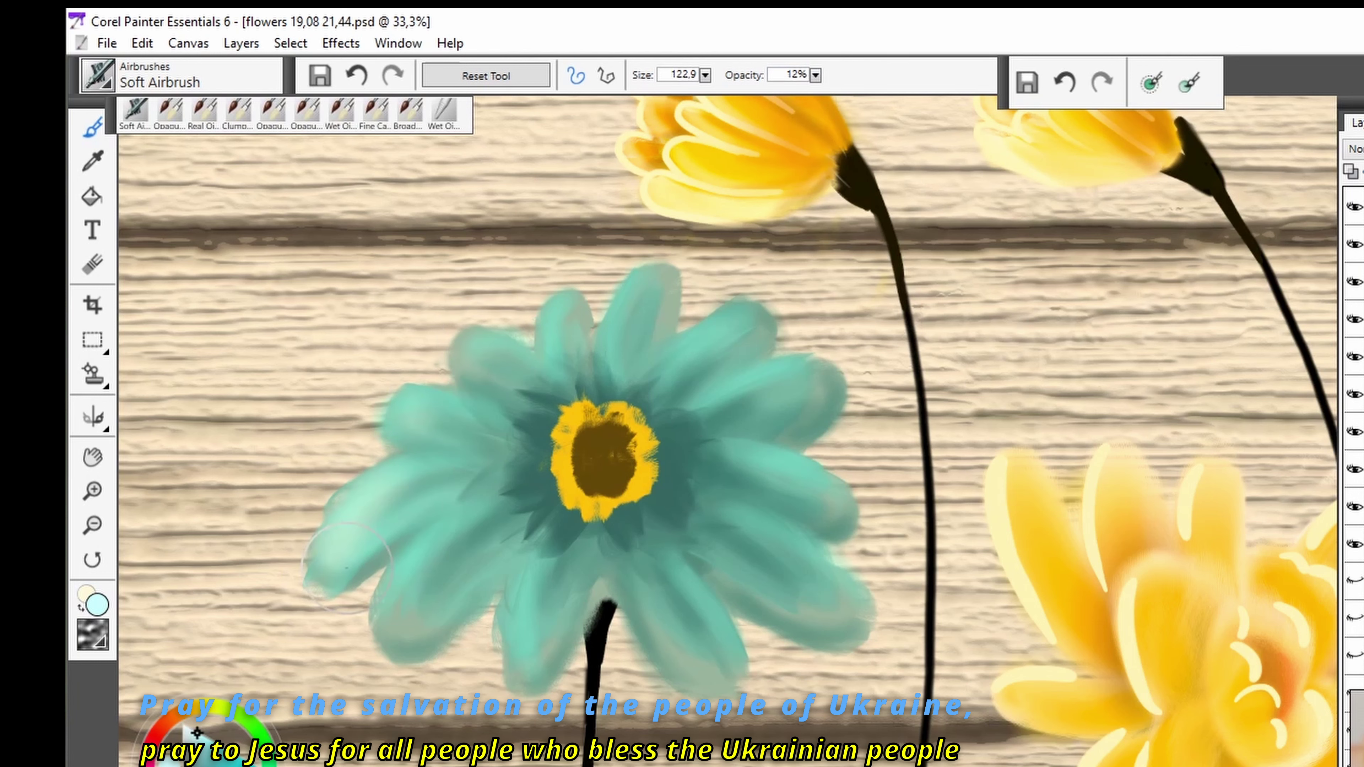
{"action": "left_click_drag", "start_coordinate": [346, 567], "coordinate": [553, 320]}
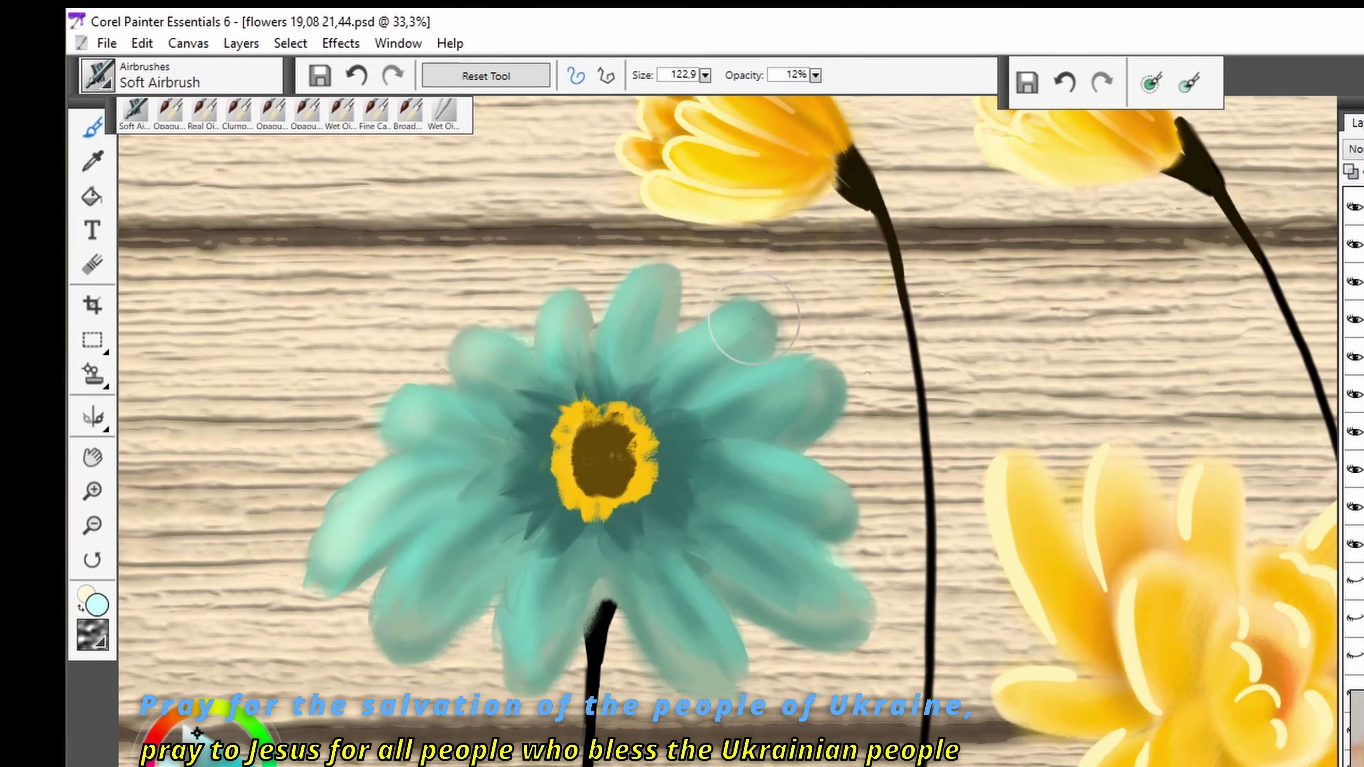
Step: Darken the lower-right petal with darker teal, then set a blender to size 21.5
{"action": "left_click", "coordinate": [446, 452], "text": "alt"}
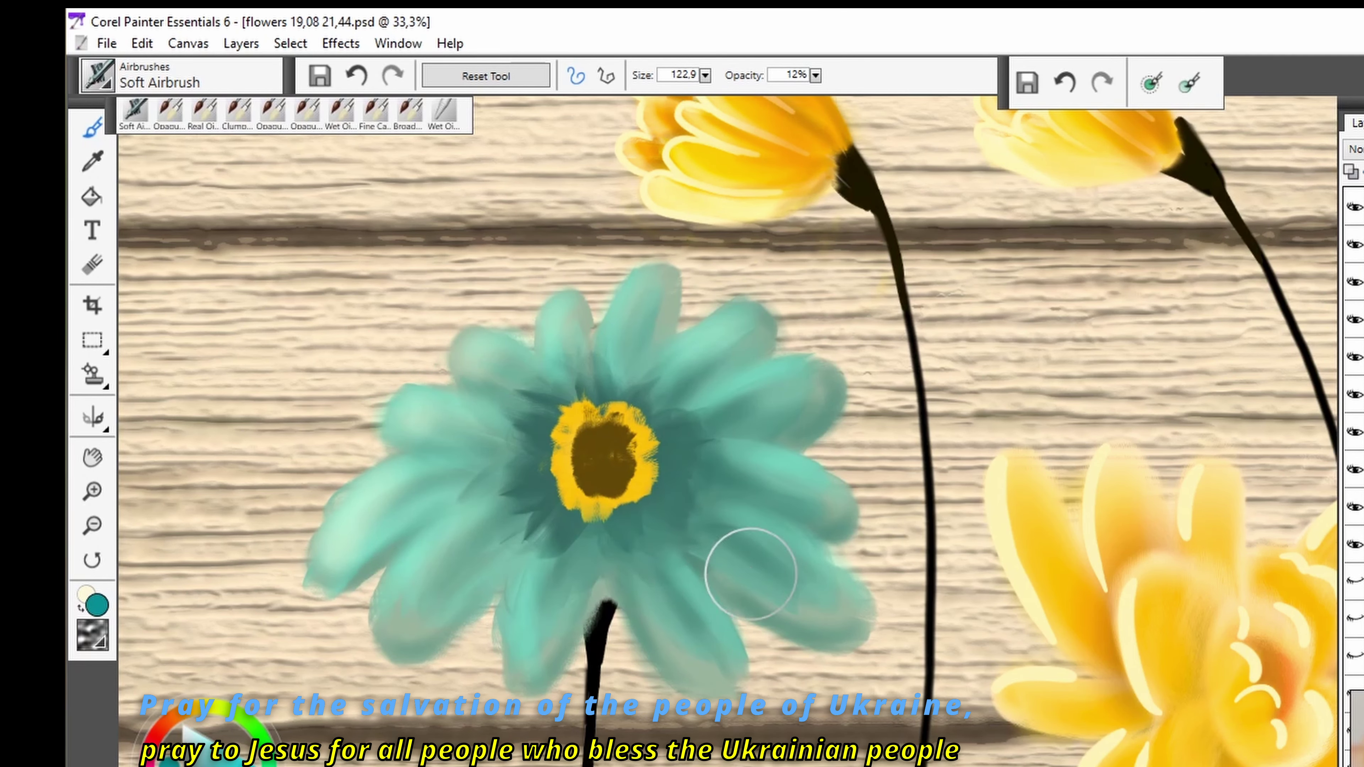
{"action": "left_click_drag", "start_coordinate": [751, 574], "coordinate": [761, 411]}
{"action": "left_click_drag", "start_coordinate": [700, 646], "coordinate": [791, 487]}
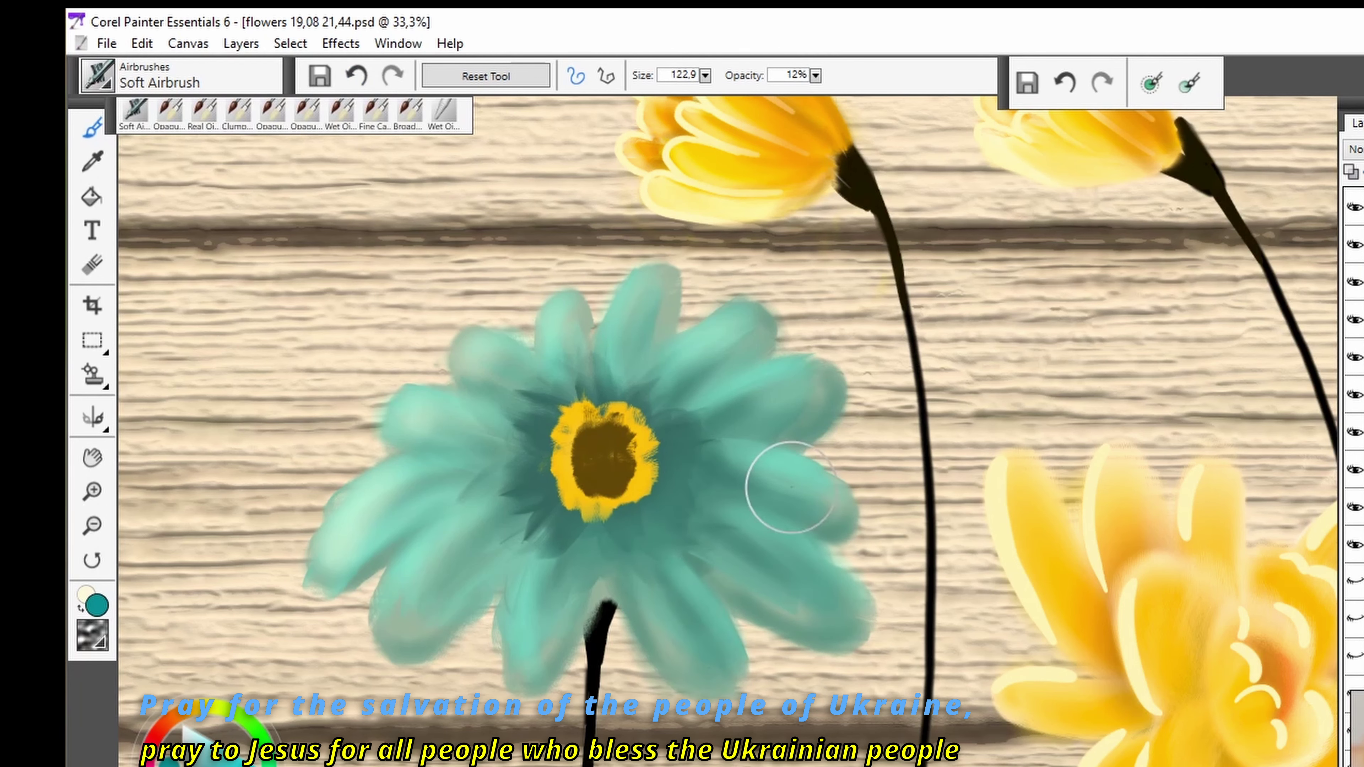
{"action": "left_click", "coordinate": [92, 263]}
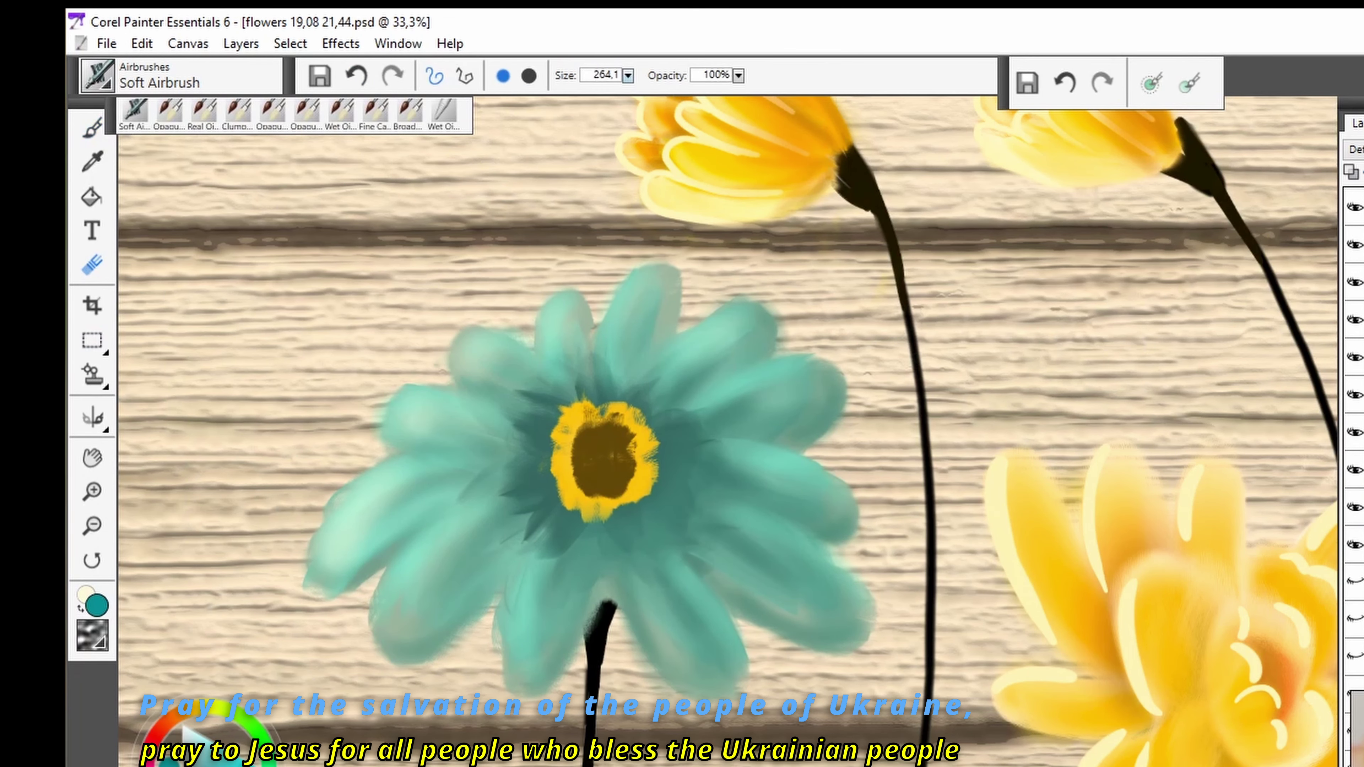
{"action": "left_click_drag", "start_coordinate": [628, 76], "coordinate": [591, 76]}
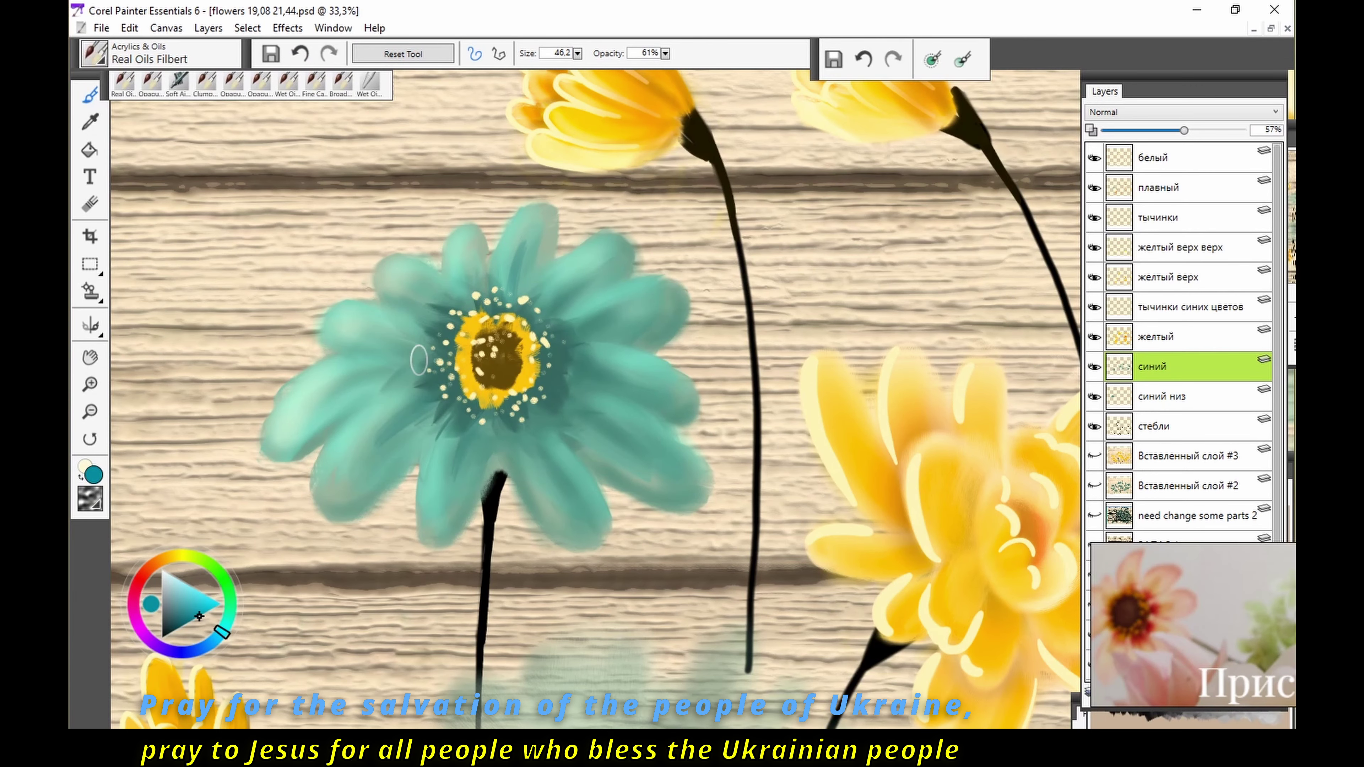
Step: Add dark teal strokes across the upper-left petals and lower petal tip
{"action": "left_click_drag", "start_coordinate": [400, 276], "coordinate": [473, 314]}
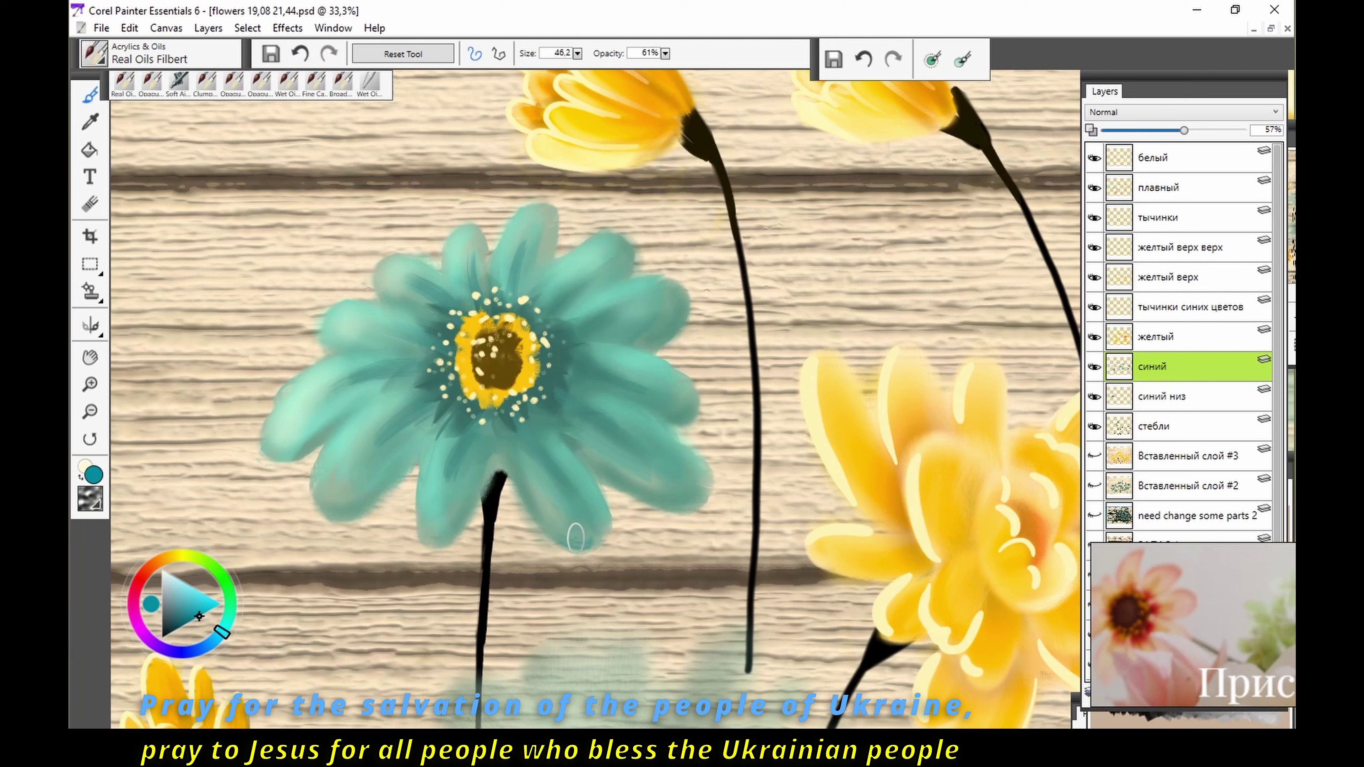
{"action": "left_click_drag", "start_coordinate": [561, 529], "coordinate": [606, 517]}
{"action": "left_click", "coordinate": [476, 420], "text": "alt"}
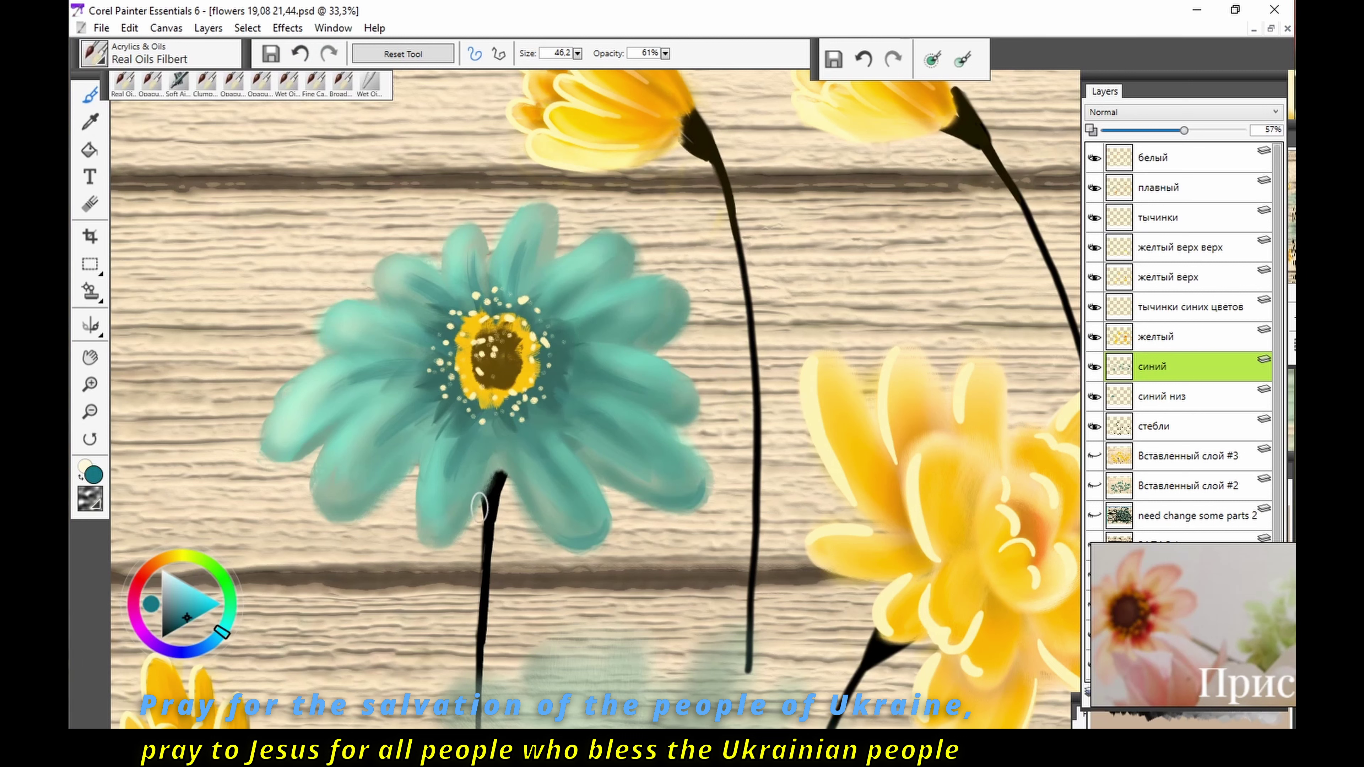
{"action": "left_click", "coordinate": [475, 418], "text": "alt"}
{"action": "left_click_drag", "start_coordinate": [520, 267], "coordinate": [515, 293]}
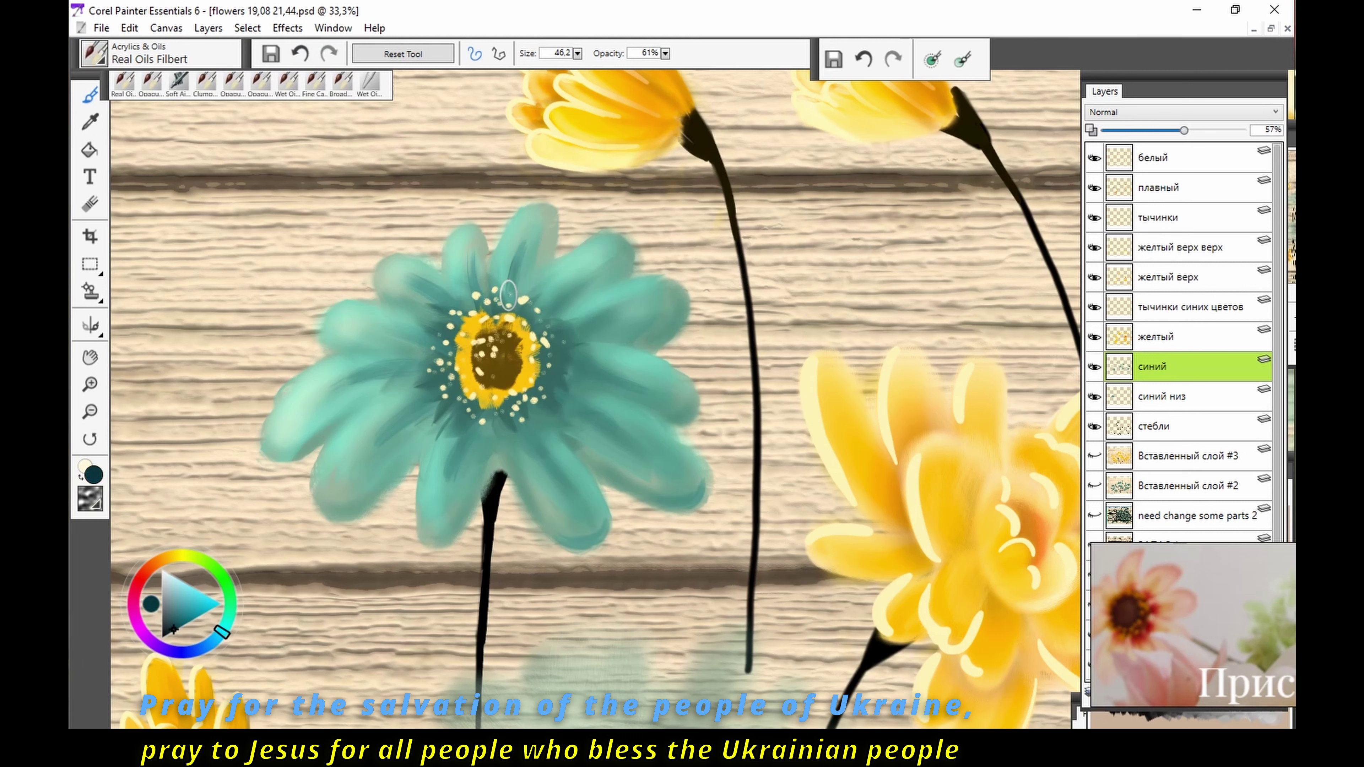
{"action": "left_click_drag", "start_coordinate": [430, 349], "coordinate": [395, 338]}
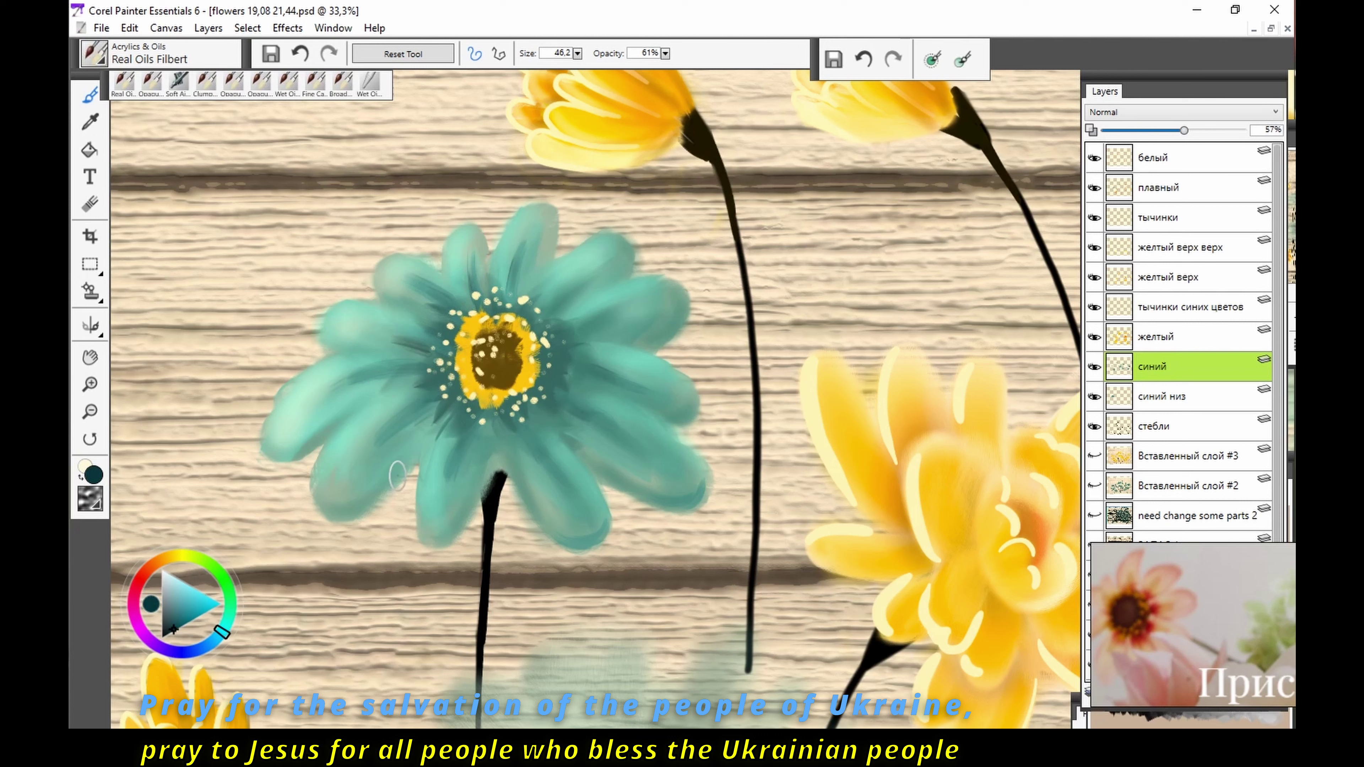
{"action": "key", "text": "ctrl+z"}
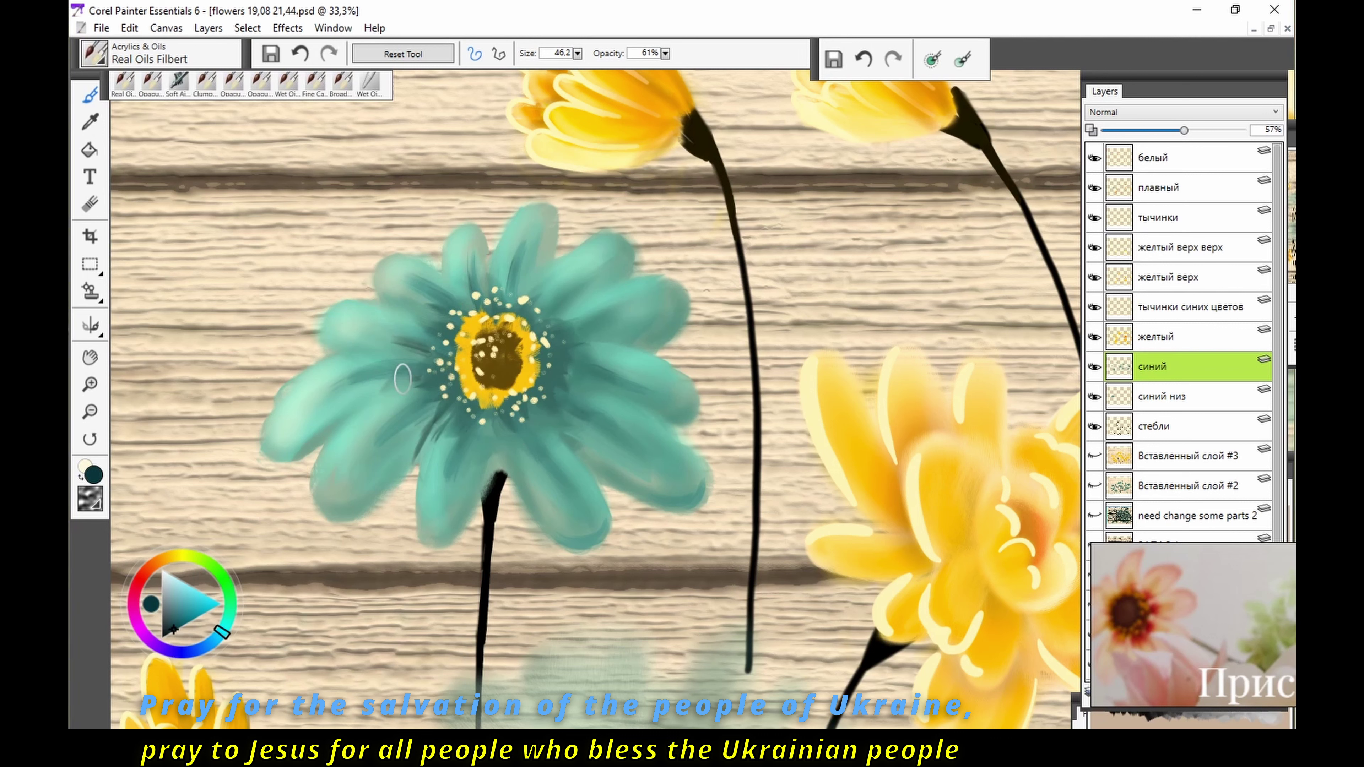
Step: Paint dark teal from centre to stem and edge the upper, right and lower-left petals
{"action": "left_click_drag", "start_coordinate": [505, 410], "coordinate": [499, 476]}
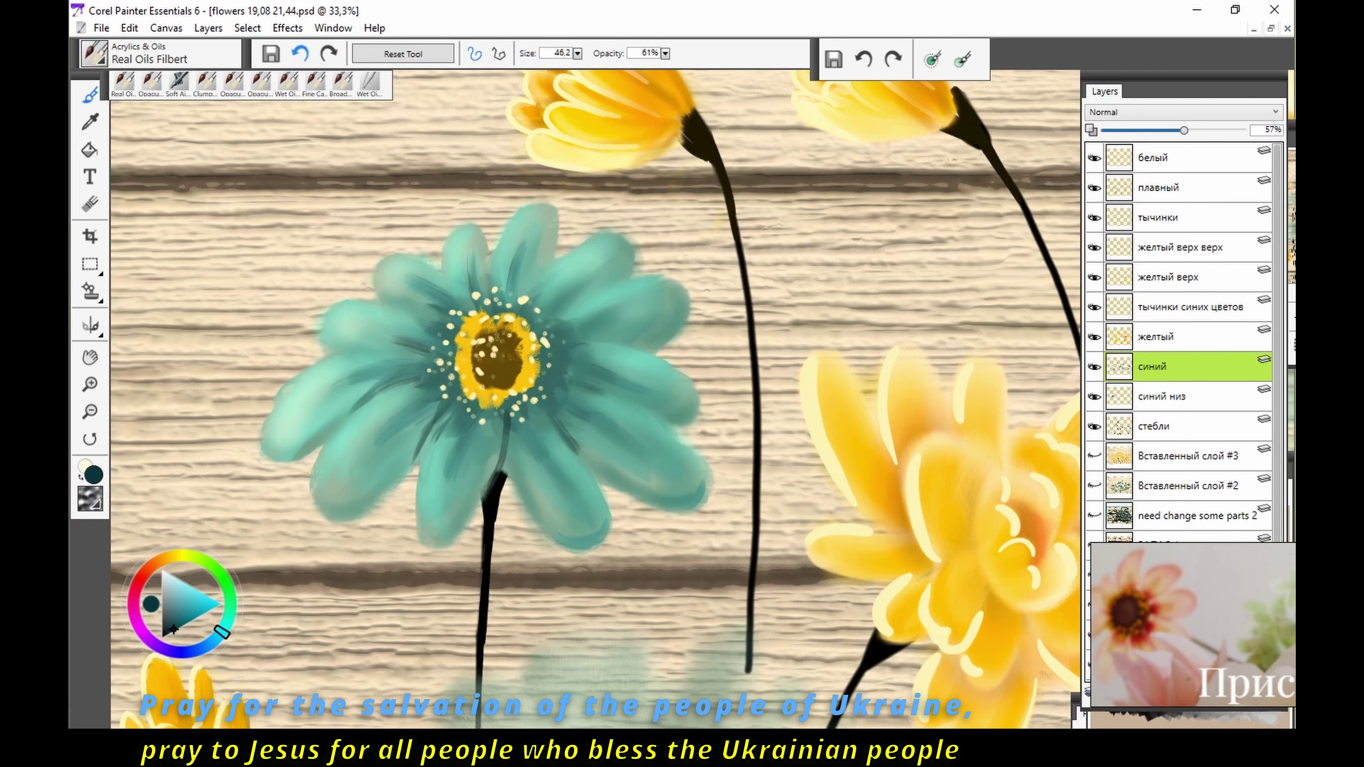
{"action": "mouse_move", "coordinate": [541, 265]}
{"action": "left_mouse_down"}
{"action": "mouse_move", "coordinate": [522, 300]}
{"action": "mouse_move", "coordinate": [606, 337]}
{"action": "mouse_move", "coordinate": [559, 412]}
{"action": "left_mouse_up"}
{"action": "left_click_drag", "start_coordinate": [425, 536], "coordinate": [420, 539]}
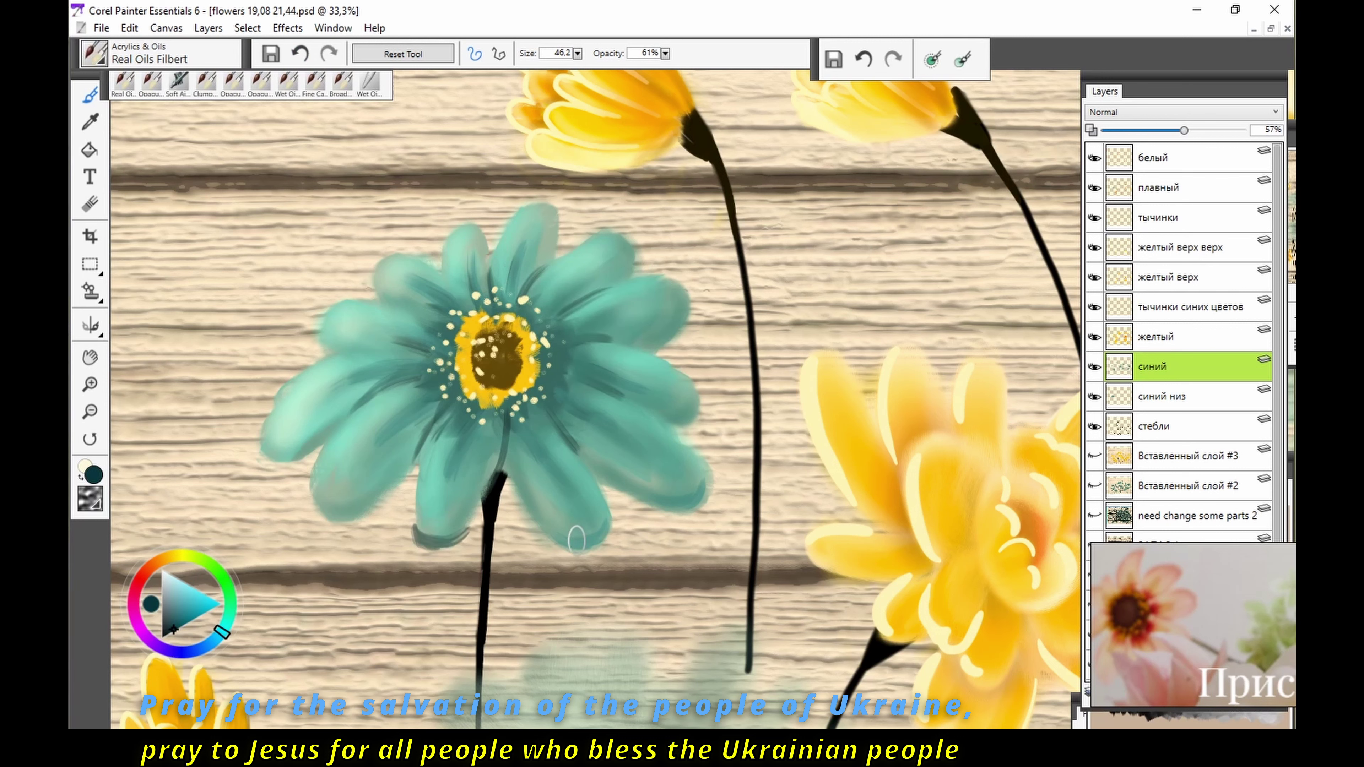
{"action": "left_click_drag", "start_coordinate": [698, 398], "coordinate": [658, 425]}
{"action": "left_click_drag", "start_coordinate": [669, 344], "coordinate": [683, 293]}
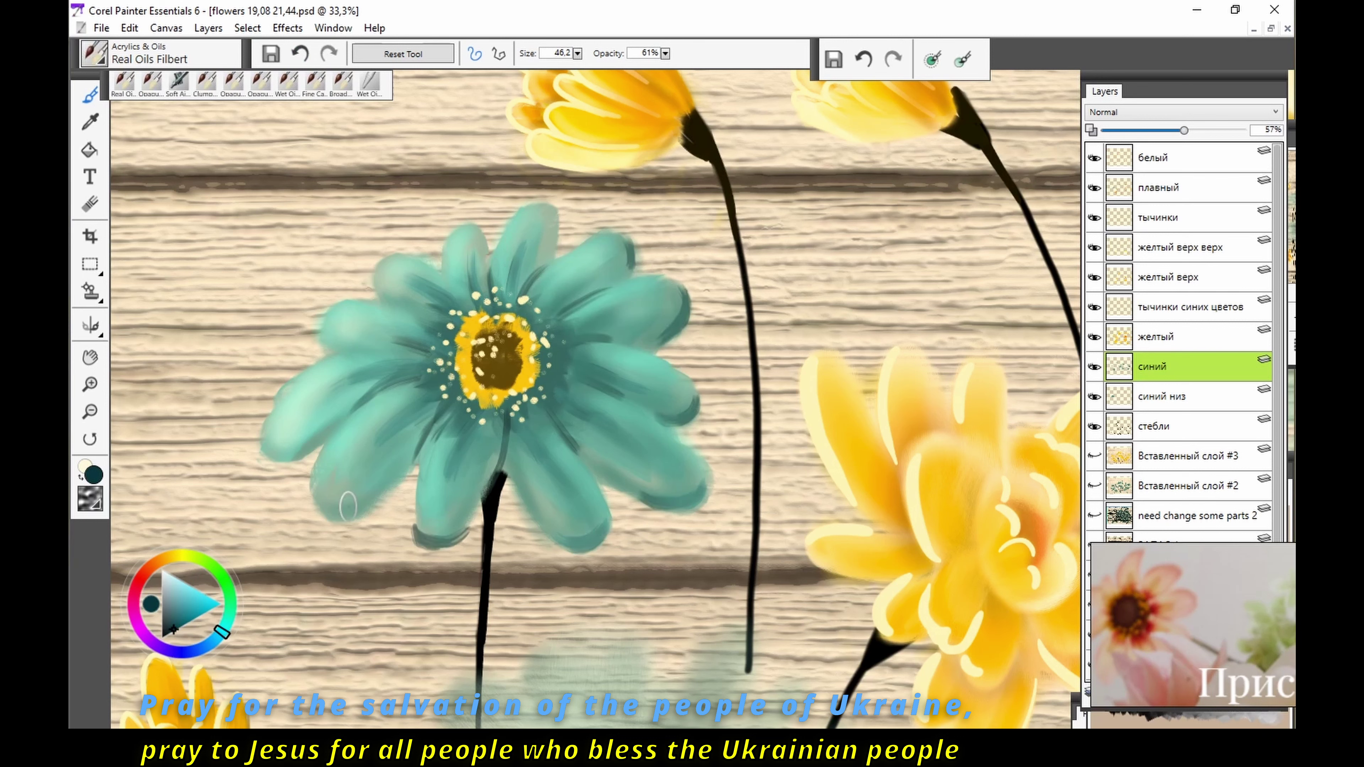
{"action": "left_click_drag", "start_coordinate": [314, 500], "coordinate": [389, 476]}
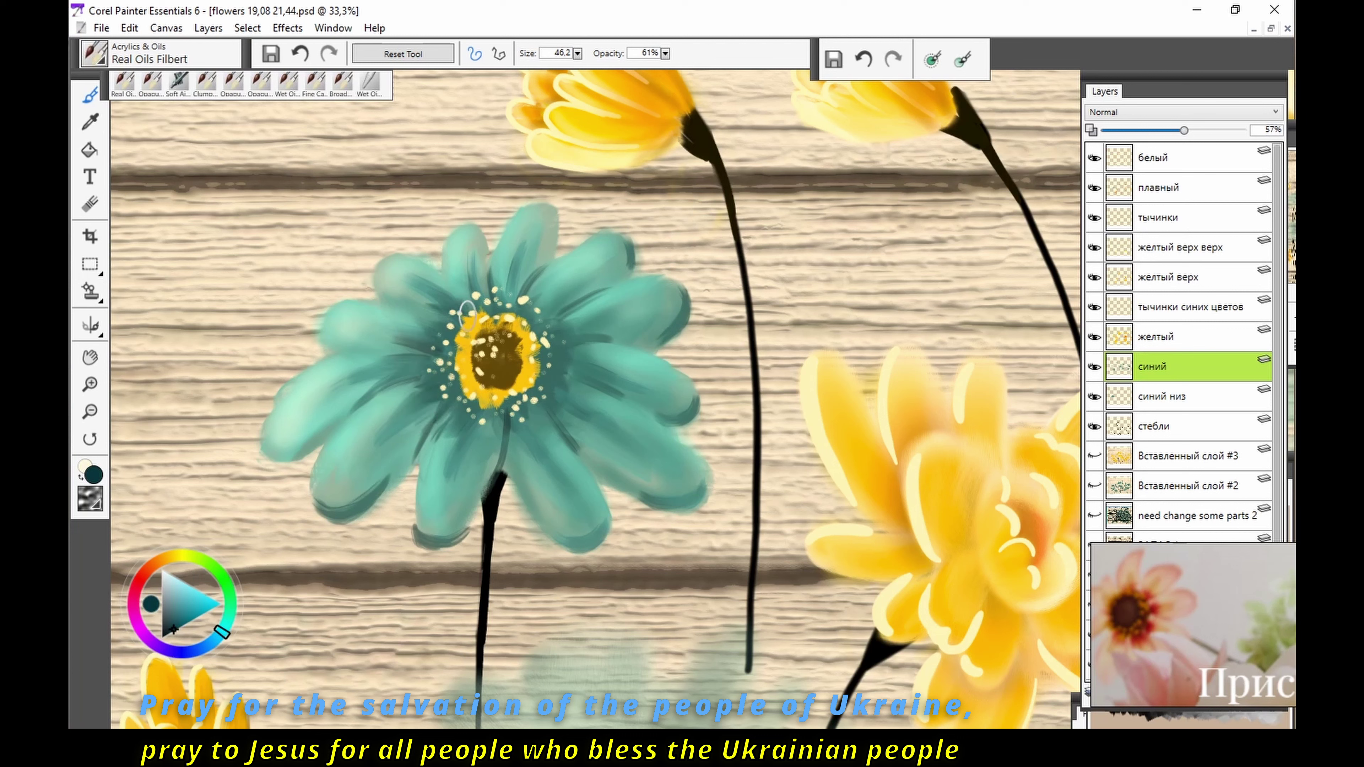
Step: Streak the upper-right and lower-right petals with dark teal shading
{"action": "left_click_drag", "start_coordinate": [527, 282], "coordinate": [587, 317]}
{"action": "left_click_drag", "start_coordinate": [572, 365], "coordinate": [644, 395]}
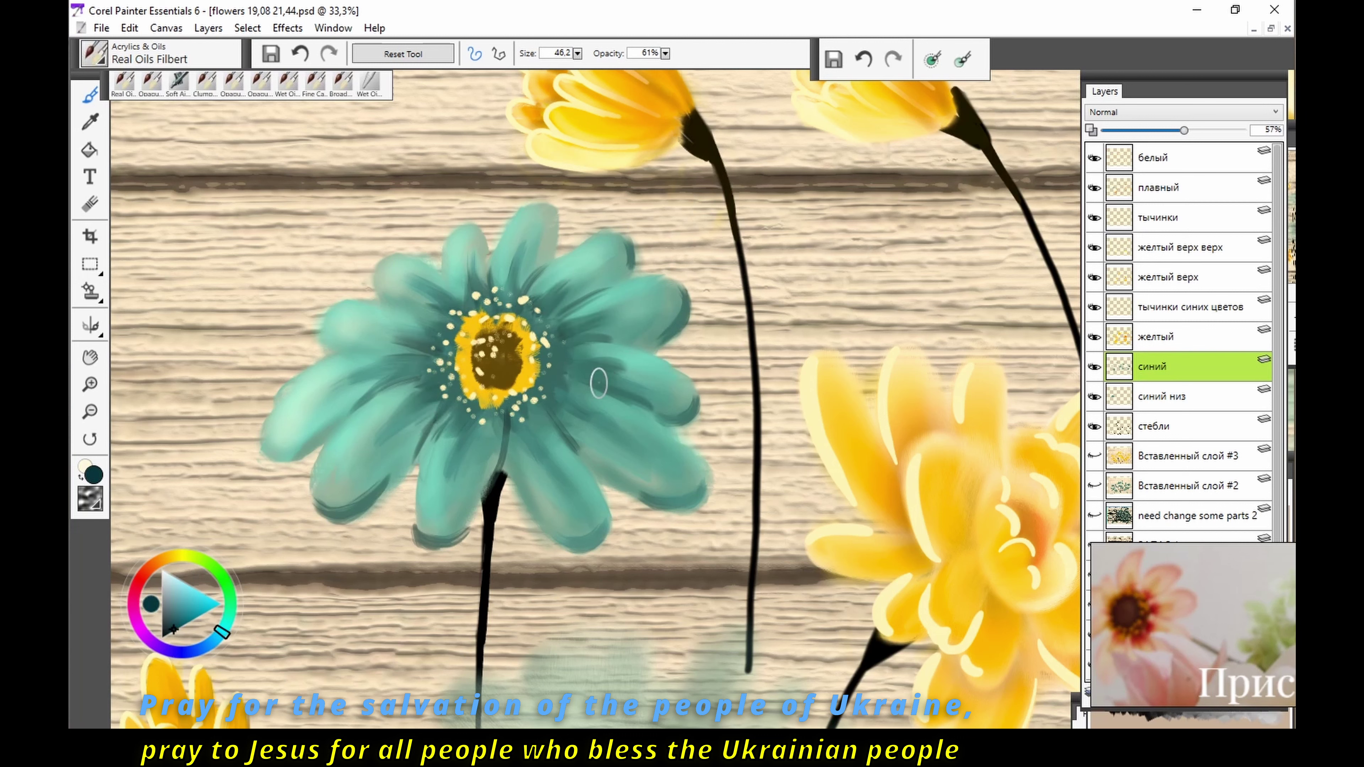
{"action": "left_click_drag", "start_coordinate": [553, 411], "coordinate": [587, 462]}
{"action": "key", "text": "ctrl+z"}
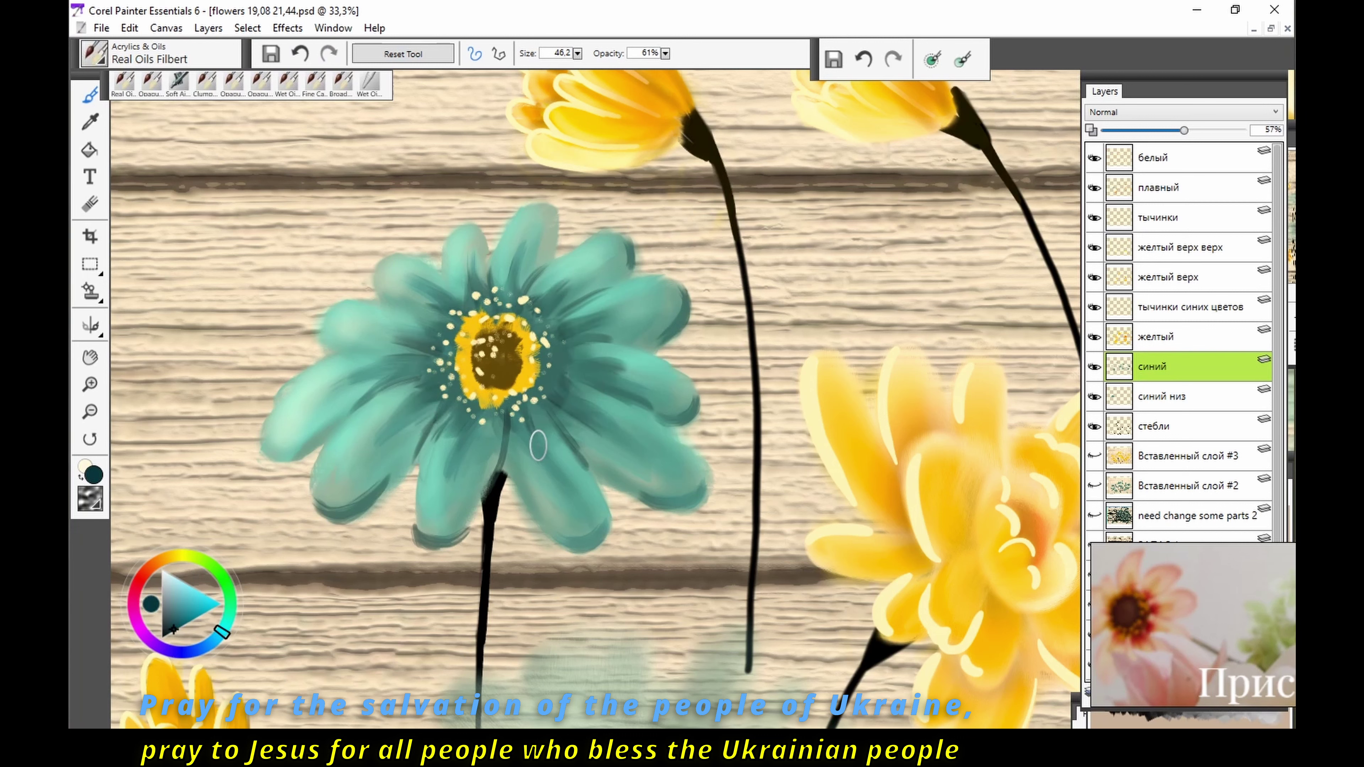
{"action": "left_click_drag", "start_coordinate": [537, 409], "coordinate": [569, 468]}
{"action": "left_click_drag", "start_coordinate": [474, 424], "coordinate": [502, 458]}
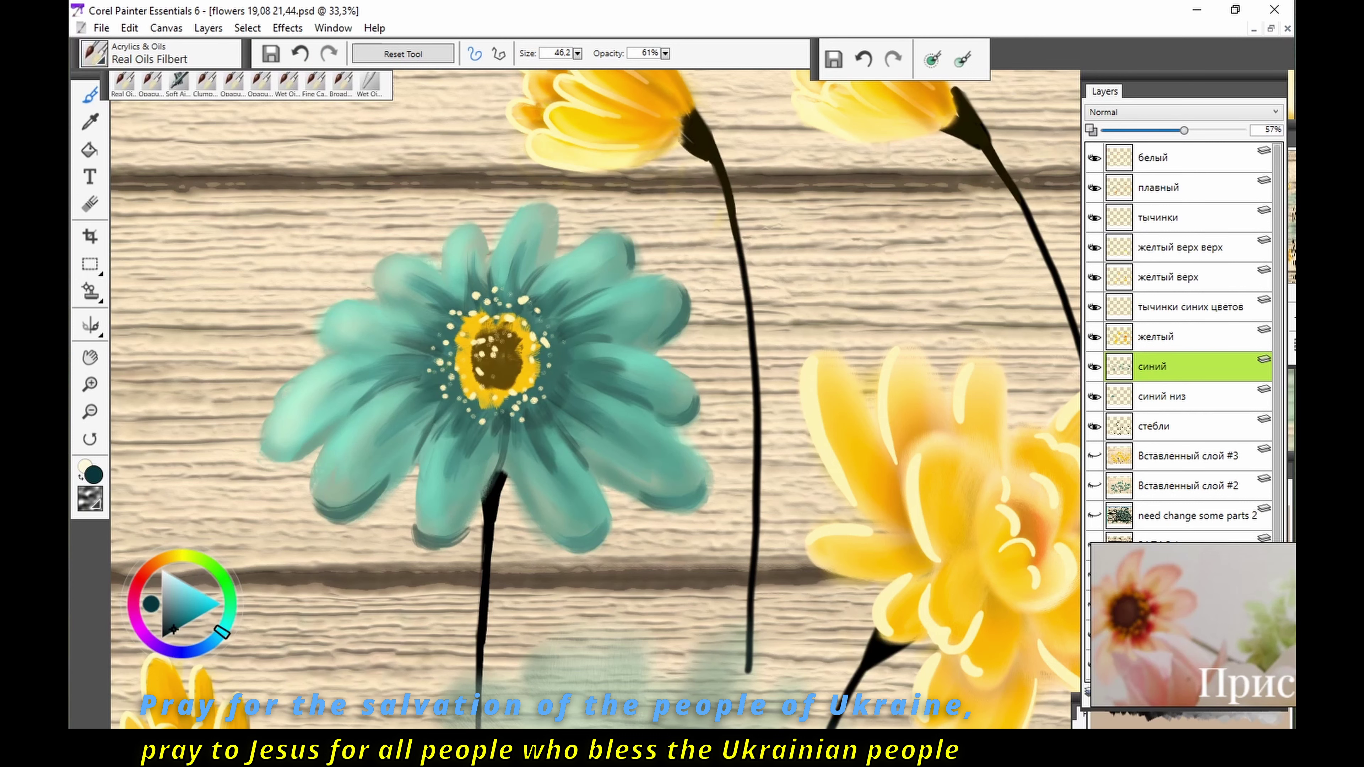
Step: Select the Blenders > Pointed Stump brush from the brush library
{"action": "left_click", "coordinate": [94, 53]}
{"action": "left_click", "coordinate": [137, 232]}
{"action": "left_click", "coordinate": [304, 338]}
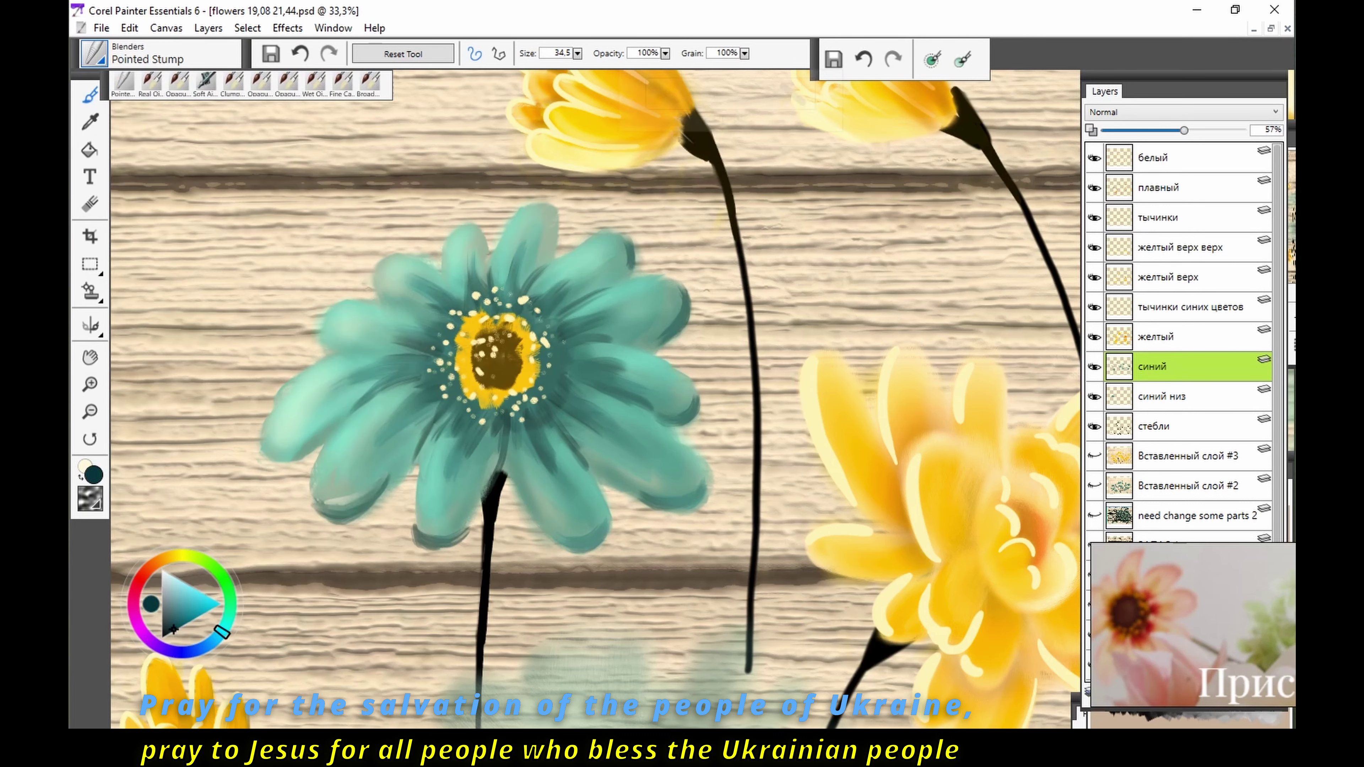
Step: Blend the upper-left petals and soften the right petal's dark streak with an enlarged Pointed Stump
{"action": "key", "text": "bracketright"}
{"action": "key", "text": "bracketright"}
{"action": "key", "text": "bracketright"}
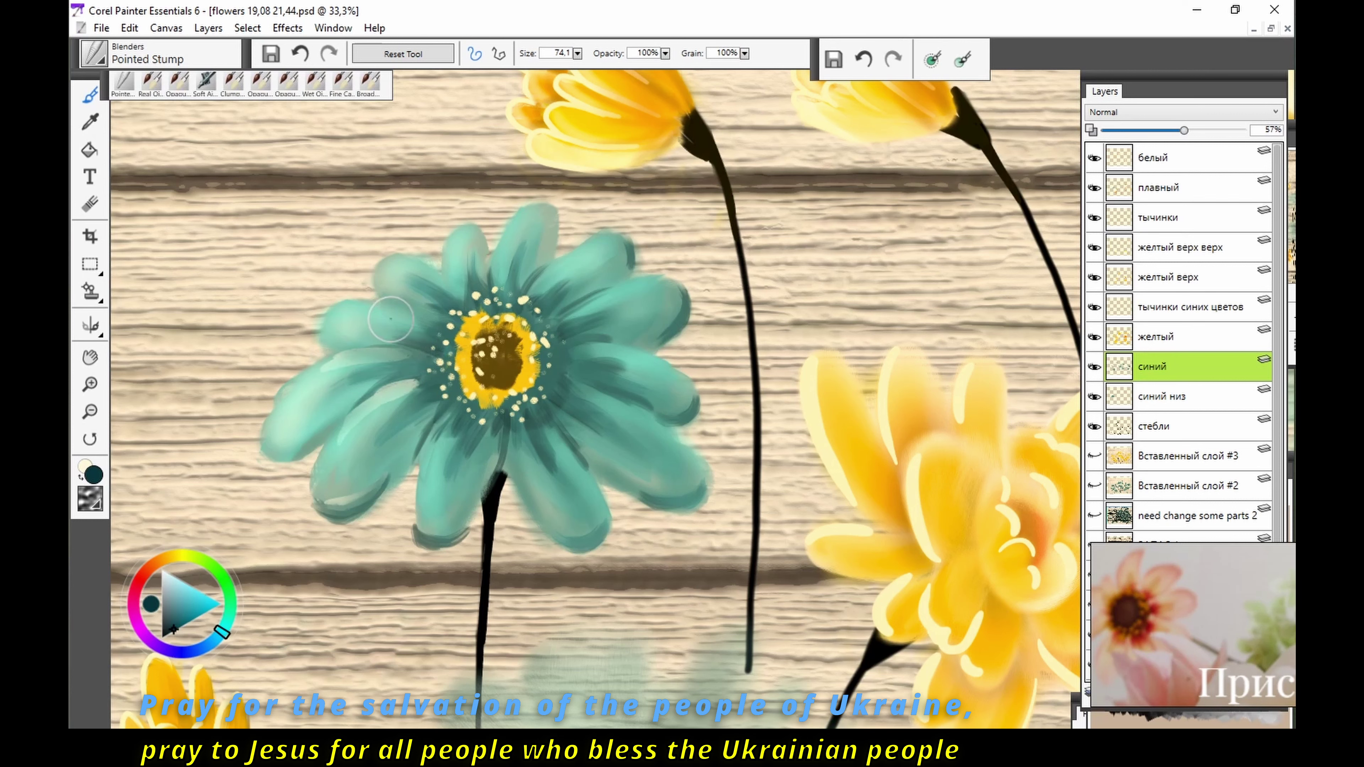
{"action": "left_click_drag", "start_coordinate": [390, 319], "coordinate": [456, 291]}
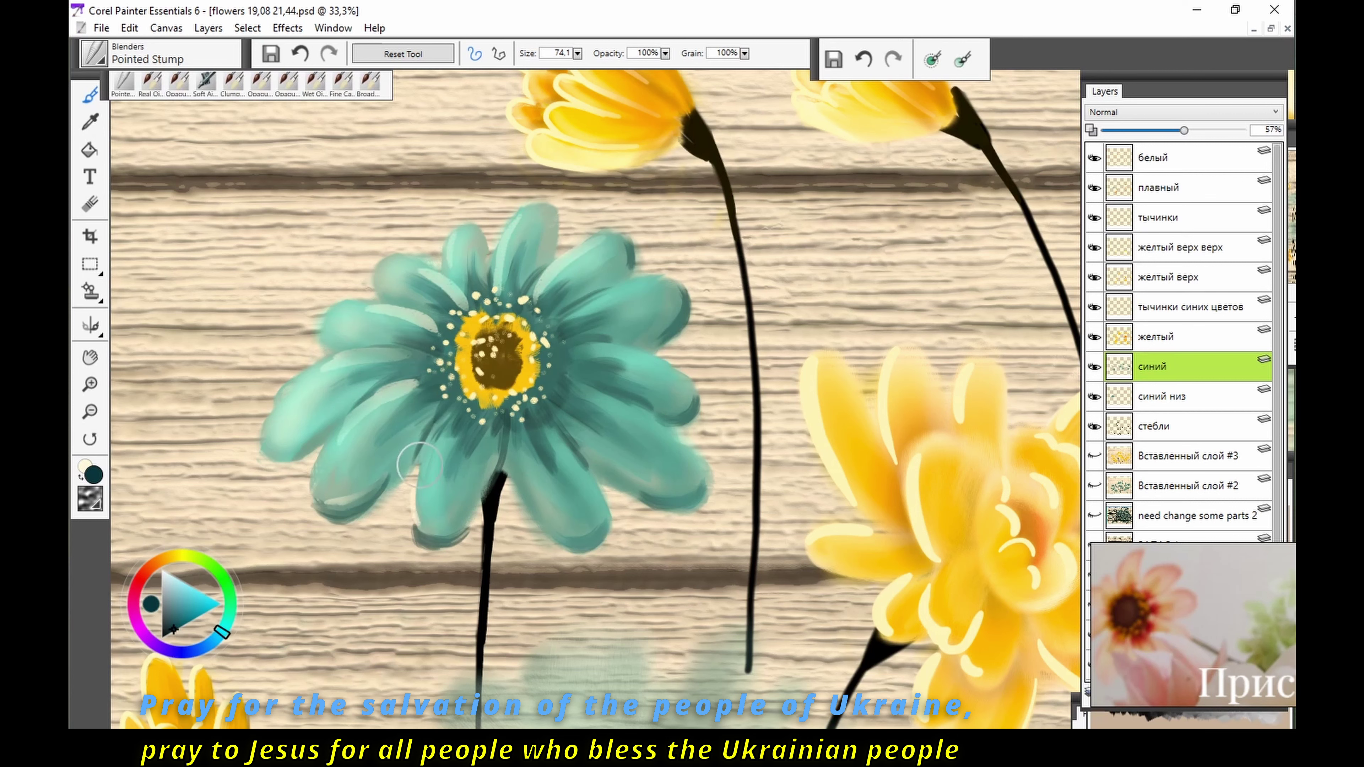
{"action": "mouse_move", "coordinate": [606, 457]}
{"action": "left_mouse_down"}
{"action": "mouse_move", "coordinate": [639, 354]}
{"action": "mouse_move", "coordinate": [596, 386]}
{"action": "left_mouse_up"}
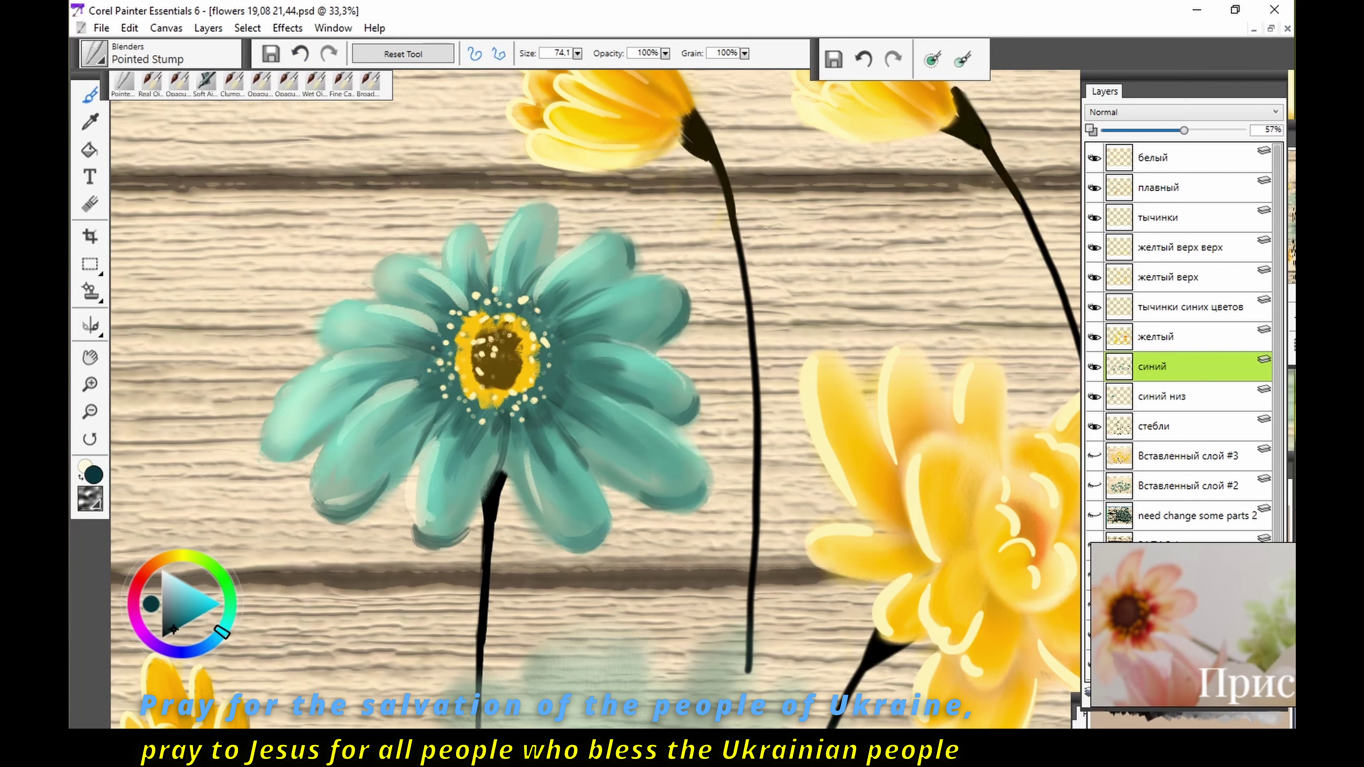
{"action": "right_click", "coordinate": [671, 387]}
{"action": "key", "text": "Escape"}
{"action": "key", "text": "bracketright"}
{"action": "key", "text": "bracketright"}
{"action": "key", "text": "bracketright"}
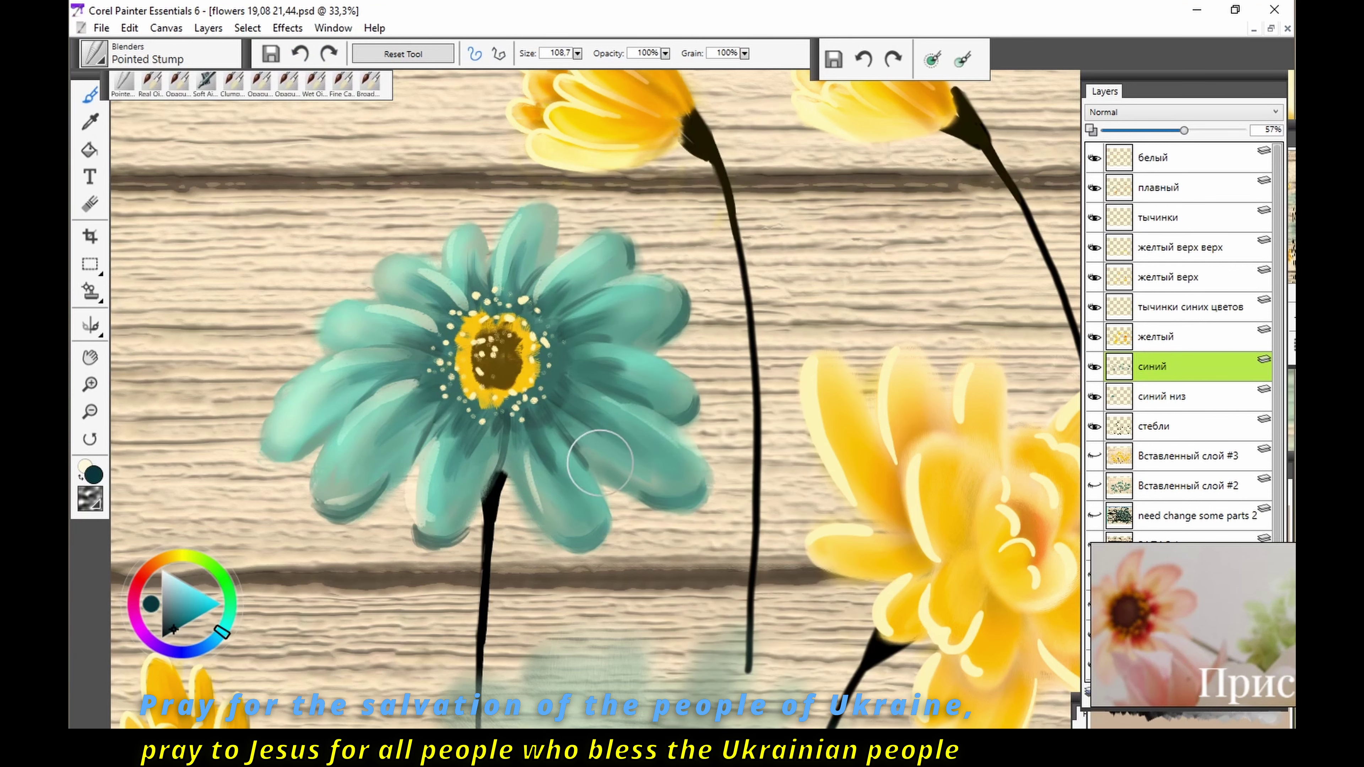
Step: Try Particle Spring Soft Blender on the left petals, then undo the streaks
{"action": "left_click", "coordinate": [94, 54]}
{"action": "left_click", "coordinate": [300, 557]}
{"action": "left_click_drag", "start_coordinate": [295, 349], "coordinate": [376, 473]}
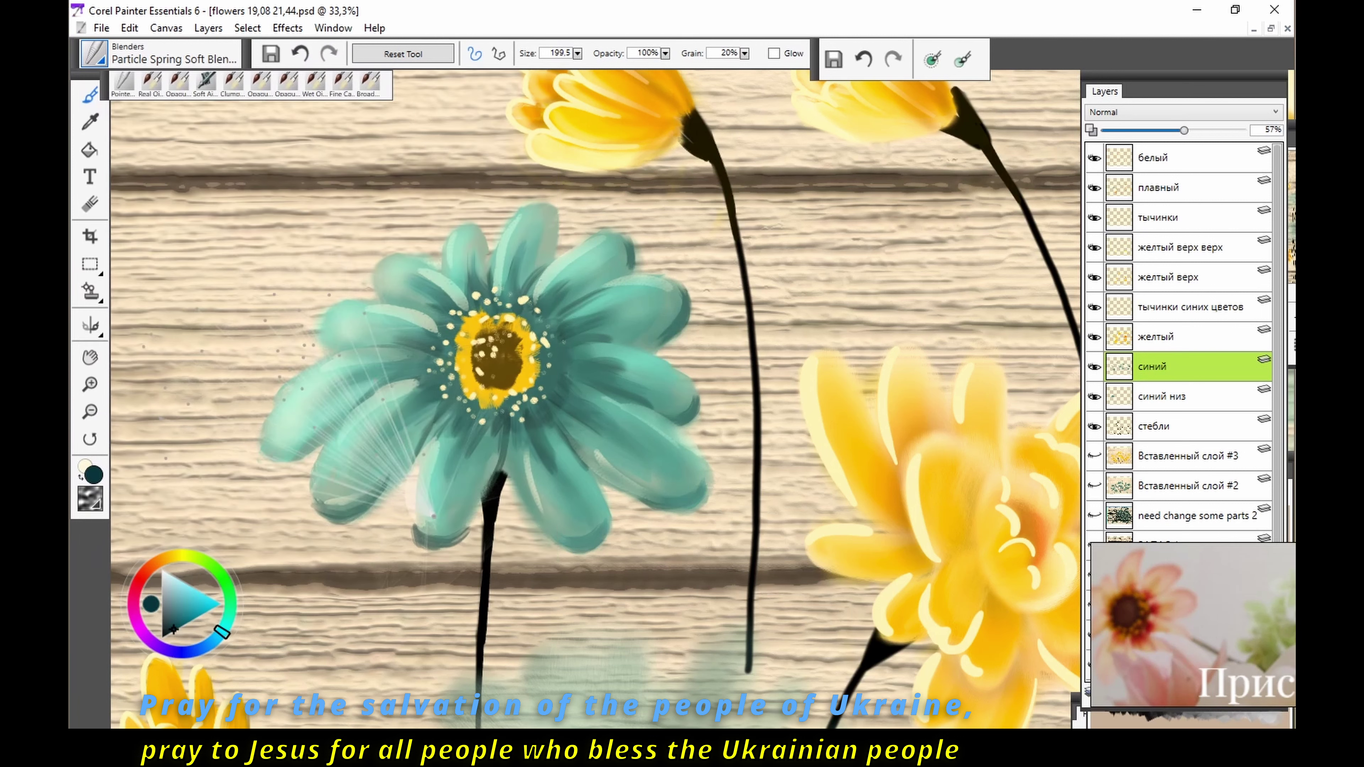
{"action": "key", "text": "ctrl+z"}
Step: Smooth the upper-right, right and lower petals with the Just Add Water blender
{"action": "left_click", "coordinate": [94, 54]}
{"action": "left_click", "coordinate": [301, 613]}
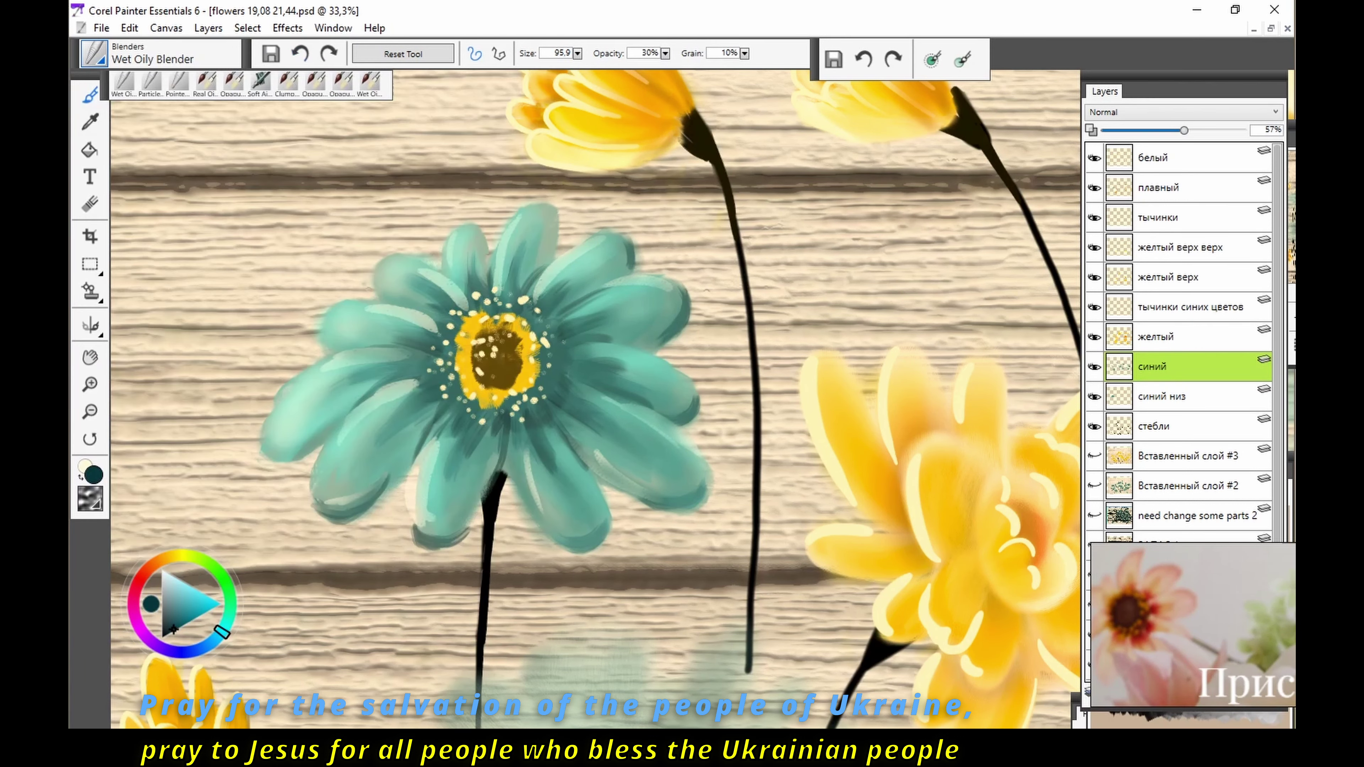
{"action": "left_click", "coordinate": [94, 54]}
{"action": "left_click", "coordinate": [301, 318]}
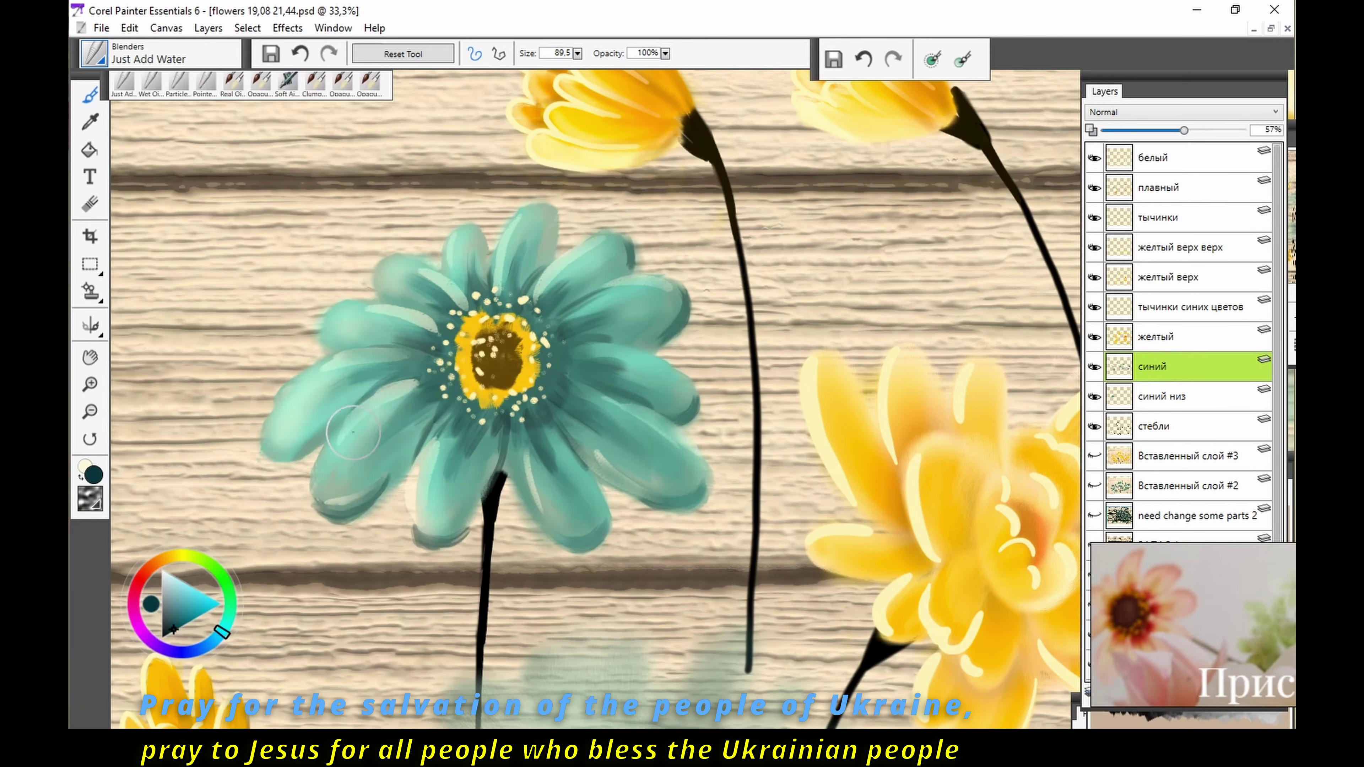
{"action": "mouse_move", "coordinate": [538, 236]}
{"action": "left_mouse_down"}
{"action": "mouse_move", "coordinate": [621, 346]}
{"action": "mouse_move", "coordinate": [564, 463]}
{"action": "mouse_move", "coordinate": [456, 440]}
{"action": "mouse_move", "coordinate": [543, 484]}
{"action": "left_mouse_up"}
{"action": "left_click_drag", "start_coordinate": [618, 414], "coordinate": [448, 340]}
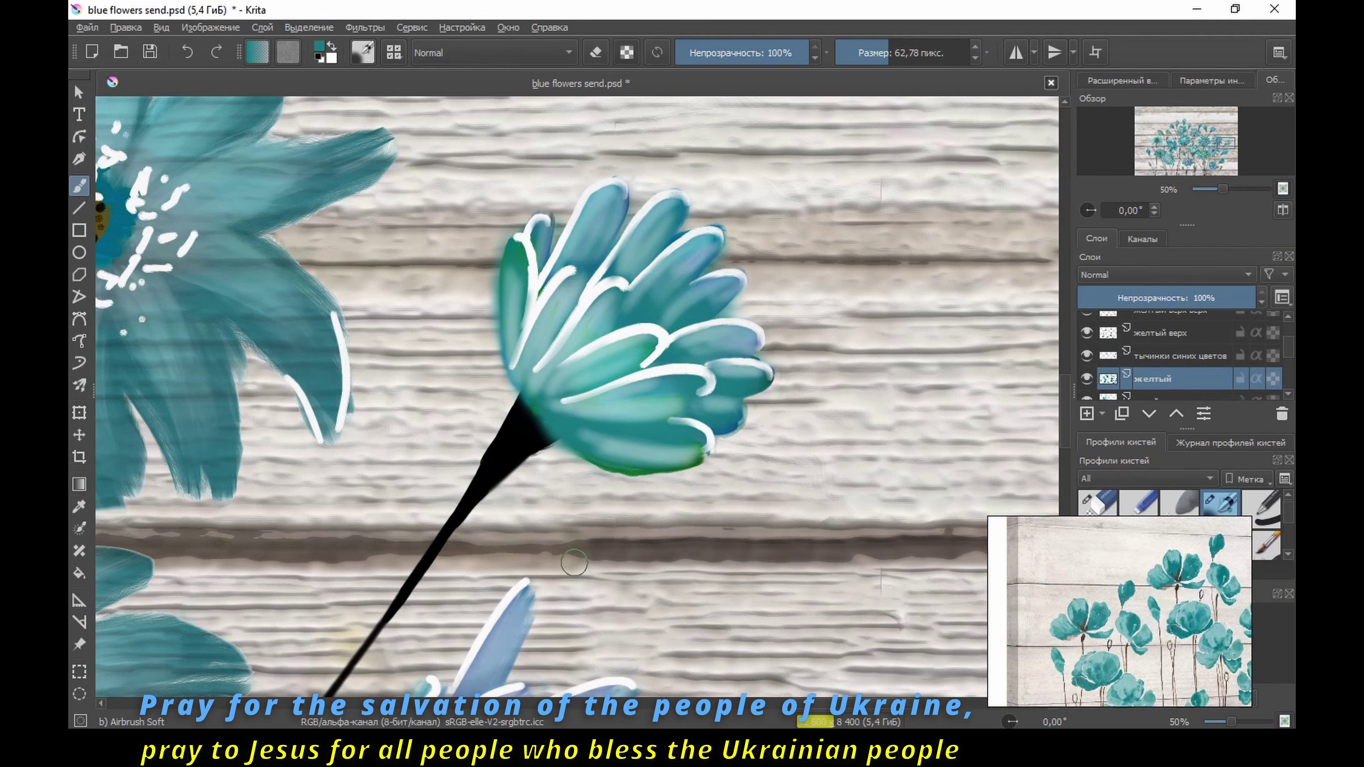
Step: Cover the green petal area with teal using Airbrush Soft
{"action": "scroll", "coordinate": [574, 563], "scroll_direction": "down", "scroll_amount": 5}
{"action": "scroll", "coordinate": [1154, 379], "scroll_direction": "up", "scroll_amount": 1}
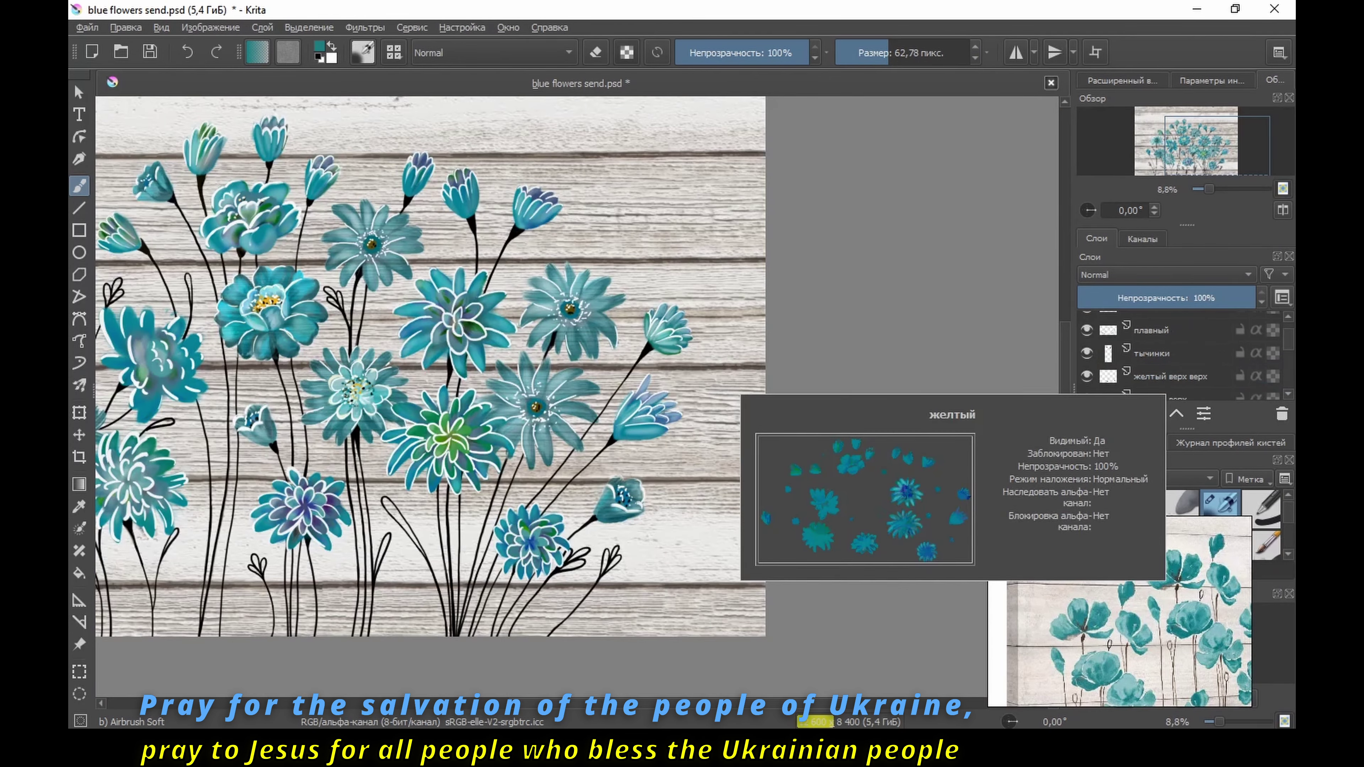
{"action": "scroll", "coordinate": [450, 241], "scroll_direction": "up", "scroll_amount": 5}
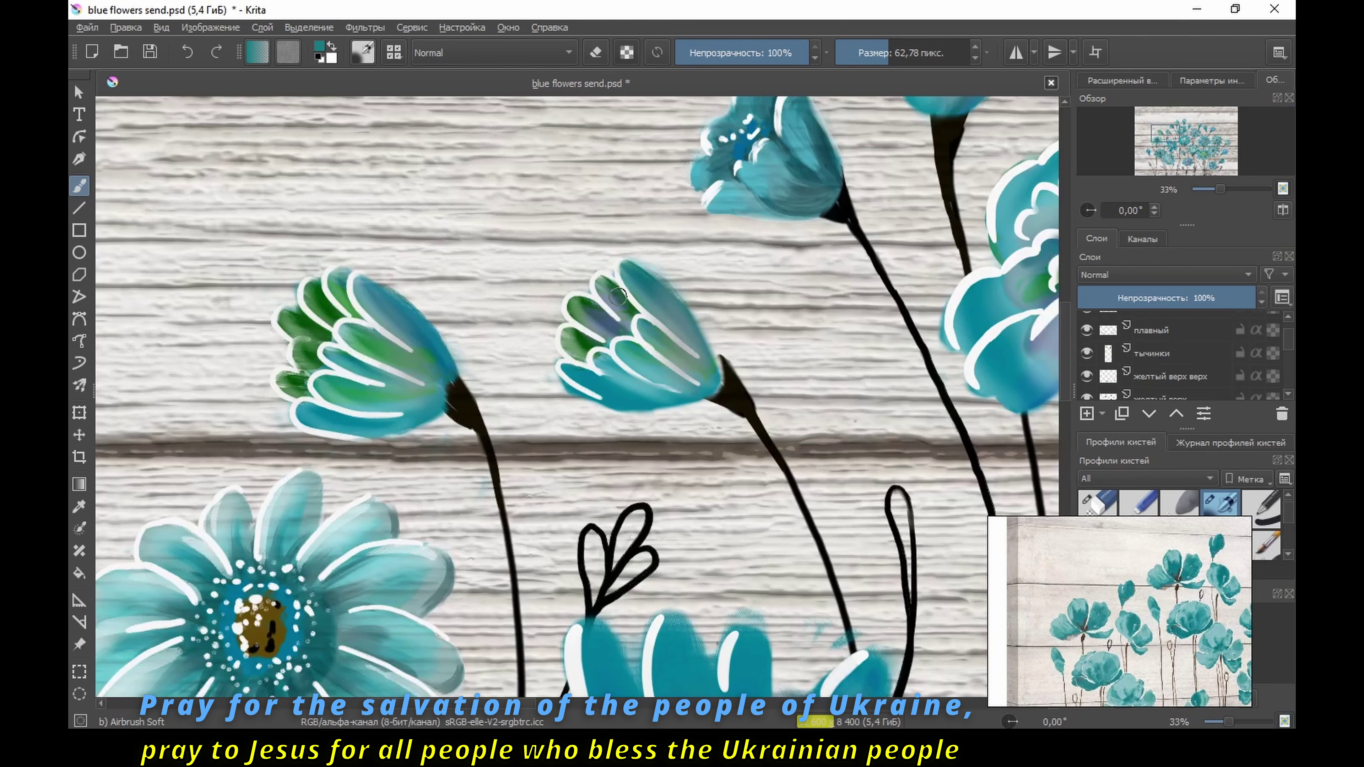
{"action": "scroll", "coordinate": [1165, 372], "scroll_direction": "down", "scroll_amount": 1}
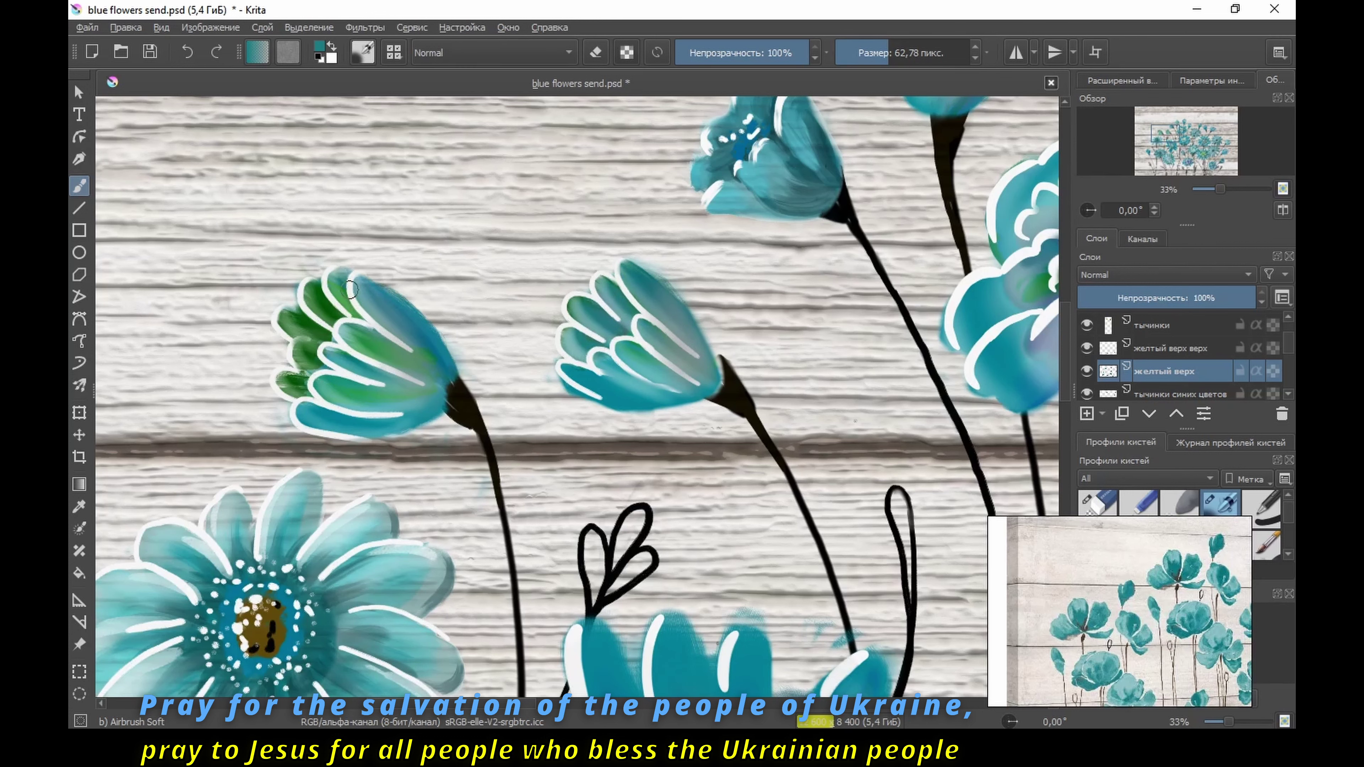
{"action": "mouse_move", "coordinate": [351, 290]}
{"action": "left_mouse_down"}
{"action": "mouse_move", "coordinate": [334, 325]}
{"action": "mouse_move", "coordinate": [304, 330]}
{"action": "left_mouse_up"}
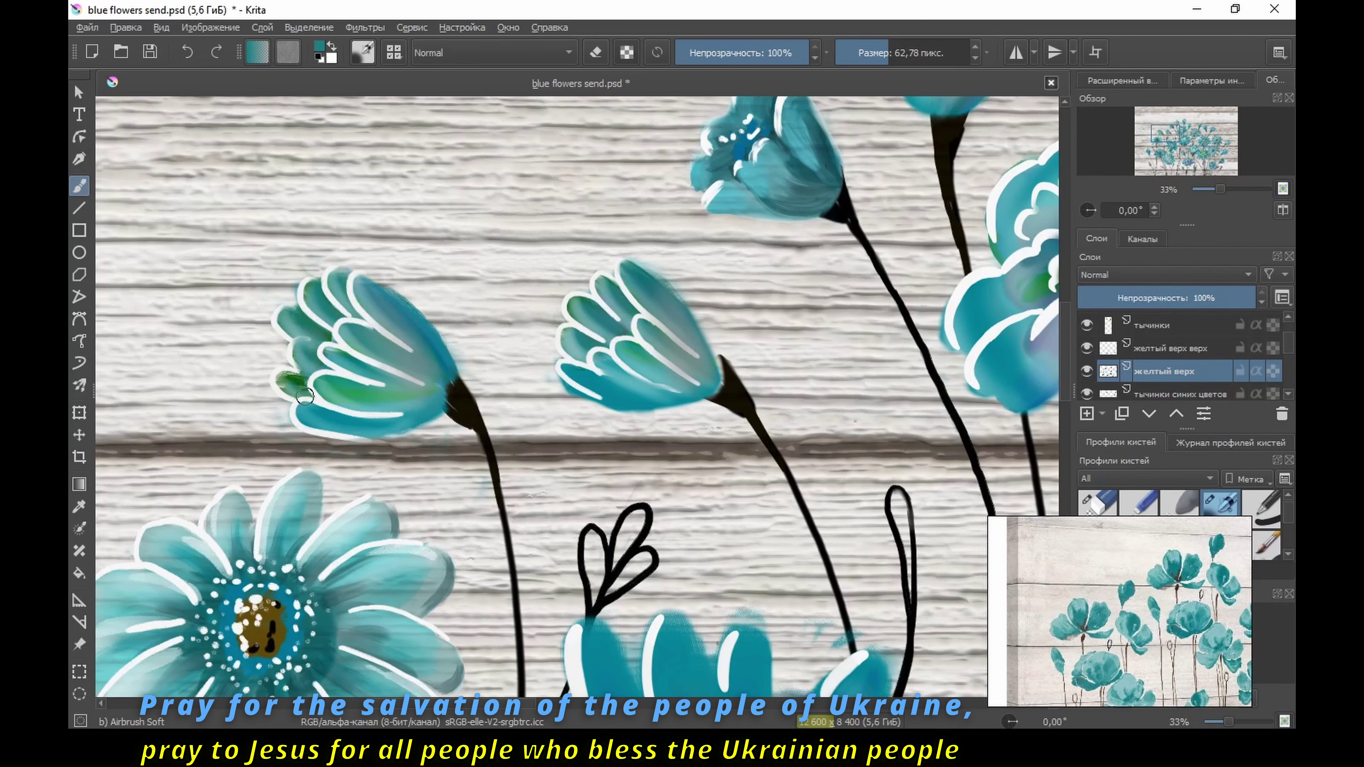
Step: Pick teal #208181 and darken the right side of one petal
{"action": "left_click", "coordinate": [319, 49]}
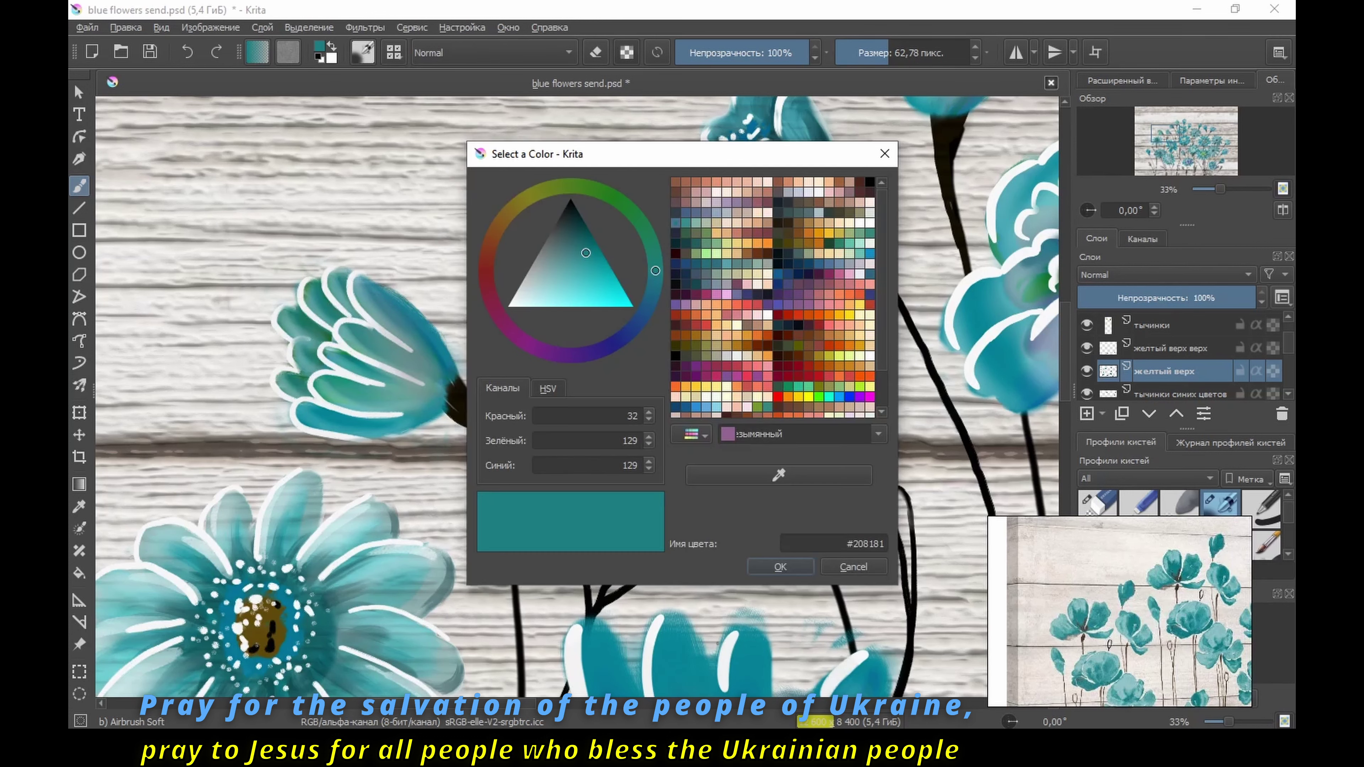
{"action": "key", "text": "Return"}
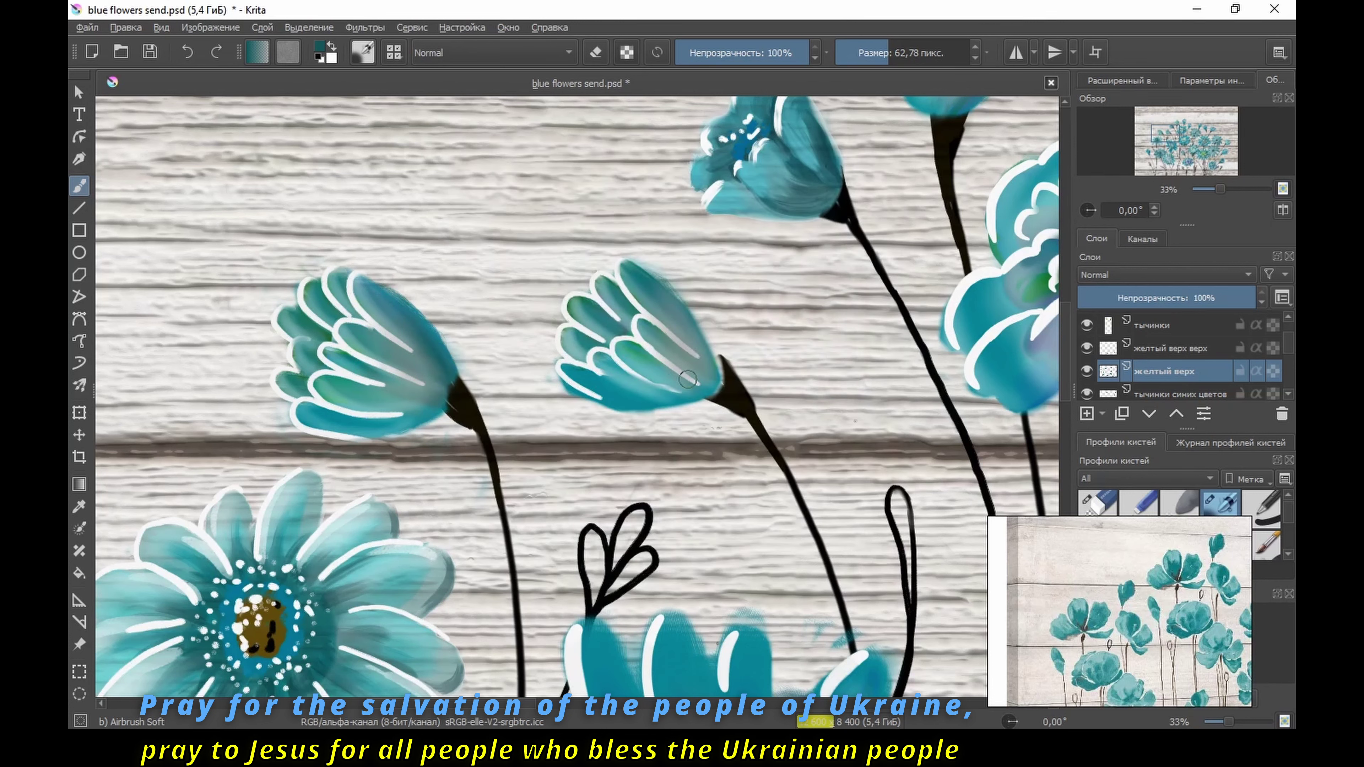
{"action": "left_click_drag", "start_coordinate": [687, 379], "coordinate": [683, 325]}
{"action": "left_click", "coordinate": [1099, 502]}
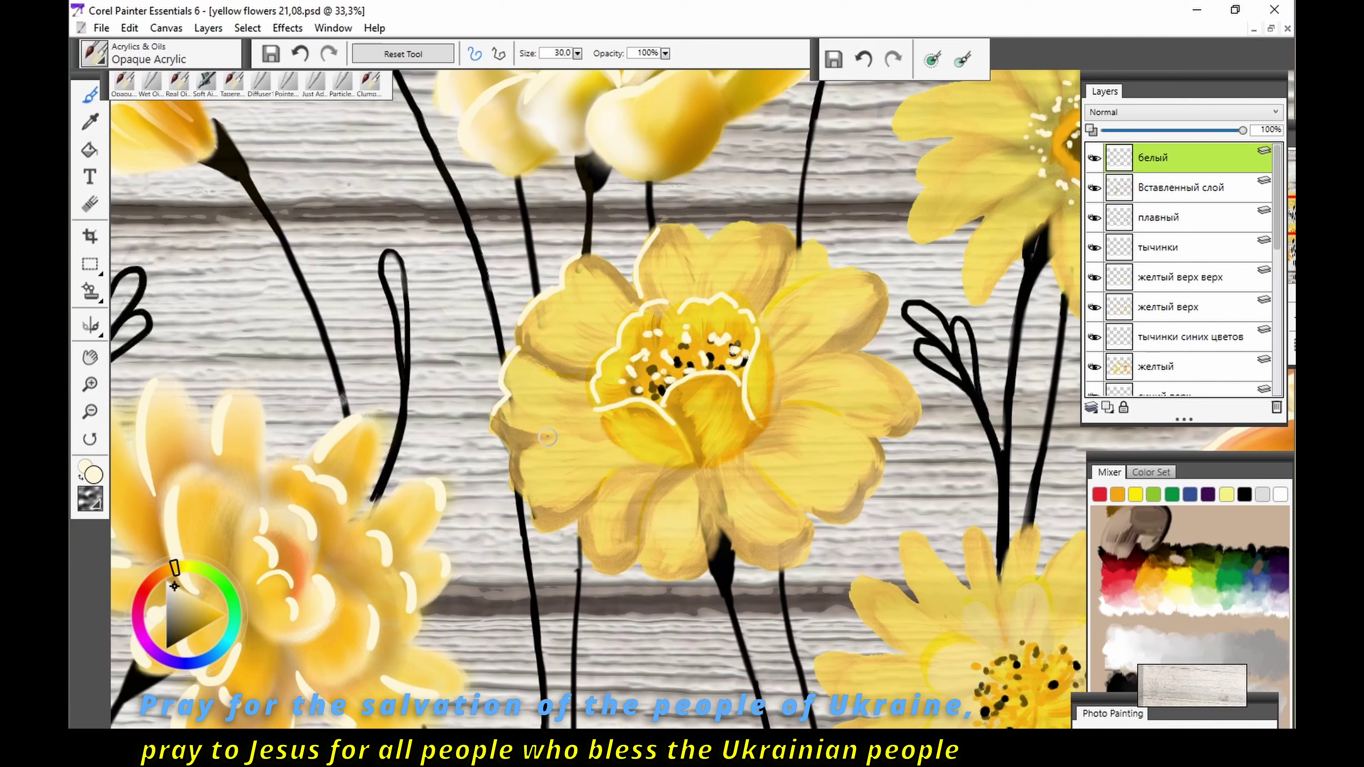
Step: Add short cream strokes along the first yellow flower's petals
{"action": "left_click_drag", "start_coordinate": [639, 465], "coordinate": [619, 471]}
{"action": "left_click_drag", "start_coordinate": [530, 460], "coordinate": [610, 436]}
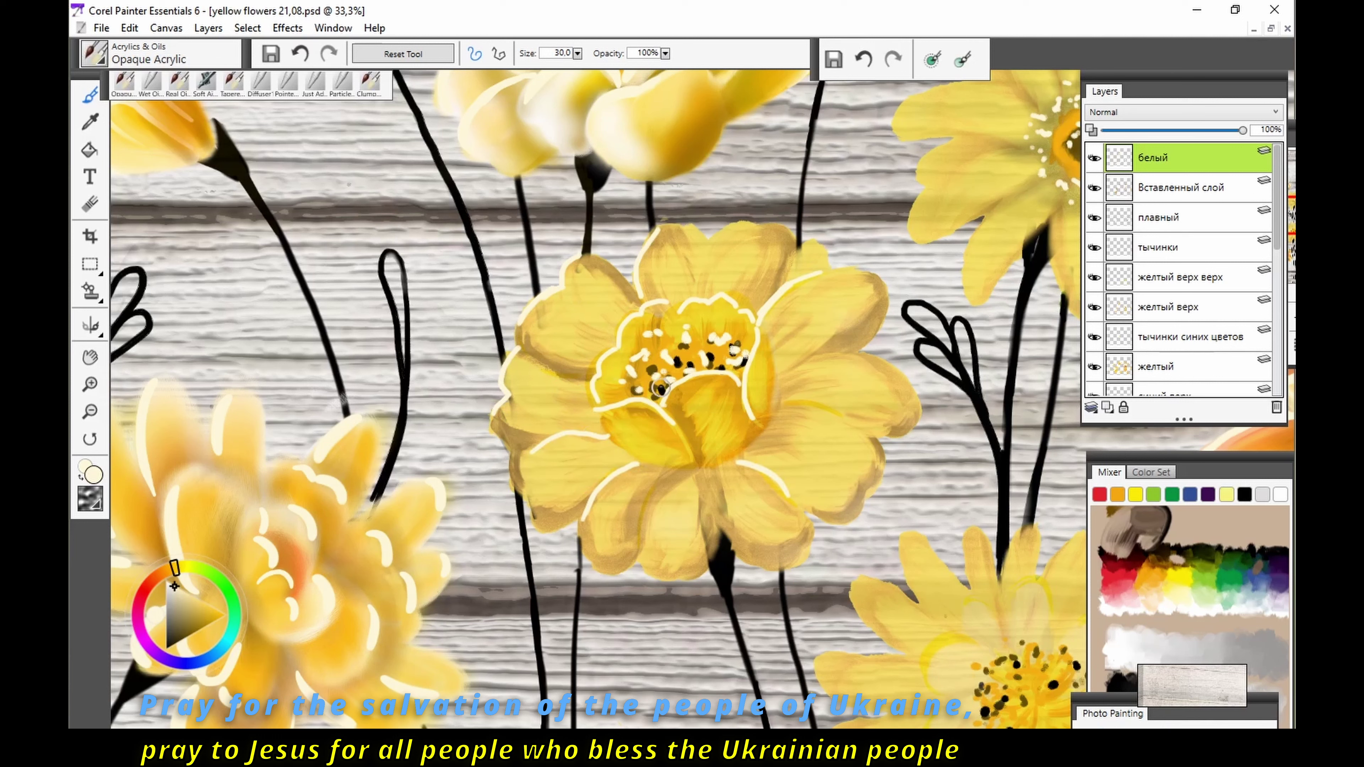
{"action": "key", "text": "ctrl+z"}
{"action": "left_click_drag", "start_coordinate": [851, 355], "coordinate": [859, 356]}
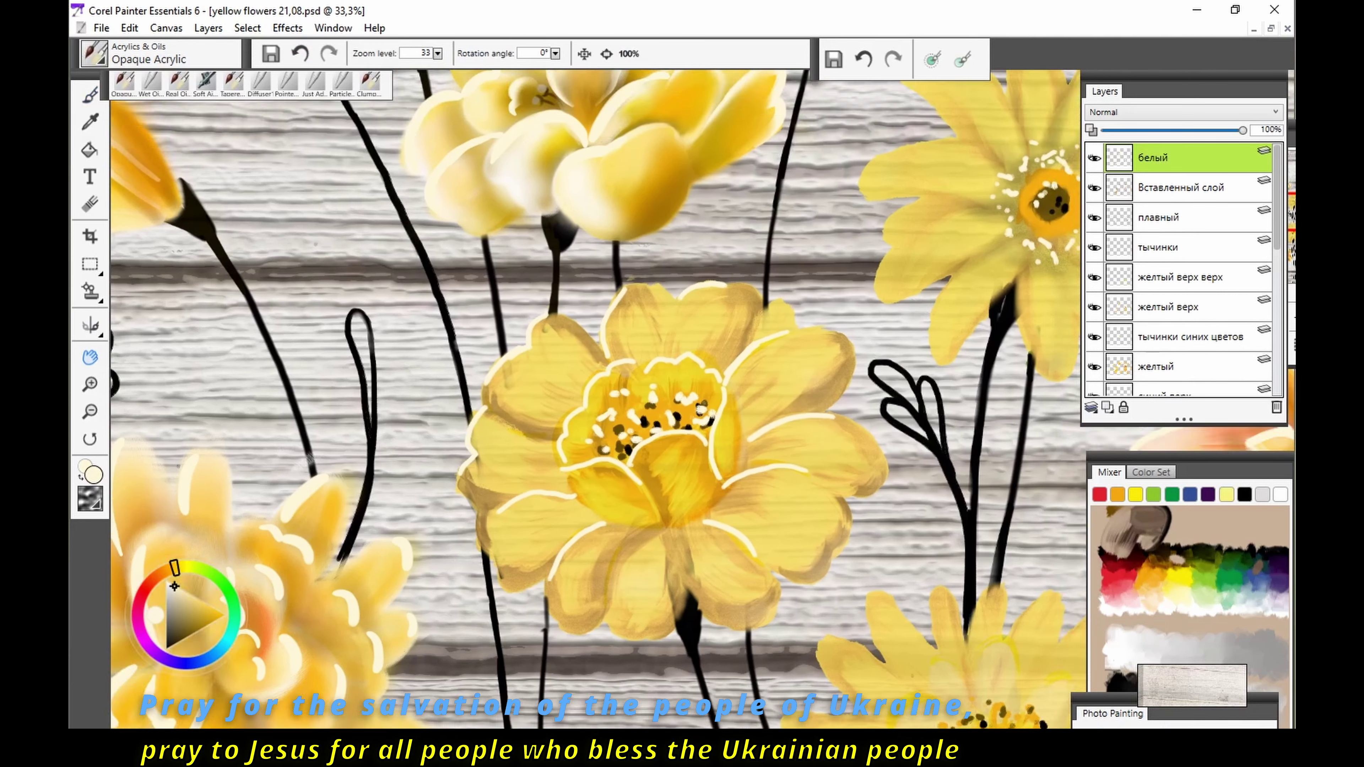
Step: Pan to another flower and draw cream veins on its upper and right petals
{"action": "left_click_drag", "start_coordinate": [736, 226], "coordinate": [322, 376]}
{"action": "mouse_move", "coordinate": [708, 140]}
{"action": "left_mouse_down"}
{"action": "mouse_move", "coordinate": [674, 181]}
{"action": "mouse_move", "coordinate": [767, 172]}
{"action": "left_mouse_up"}
{"action": "key", "text": "ctrl+z"}
{"action": "left_click_drag", "start_coordinate": [638, 345], "coordinate": [599, 397]}
{"action": "left_click_drag", "start_coordinate": [666, 342], "coordinate": [692, 403]}
{"action": "key", "text": "ctrl+z"}
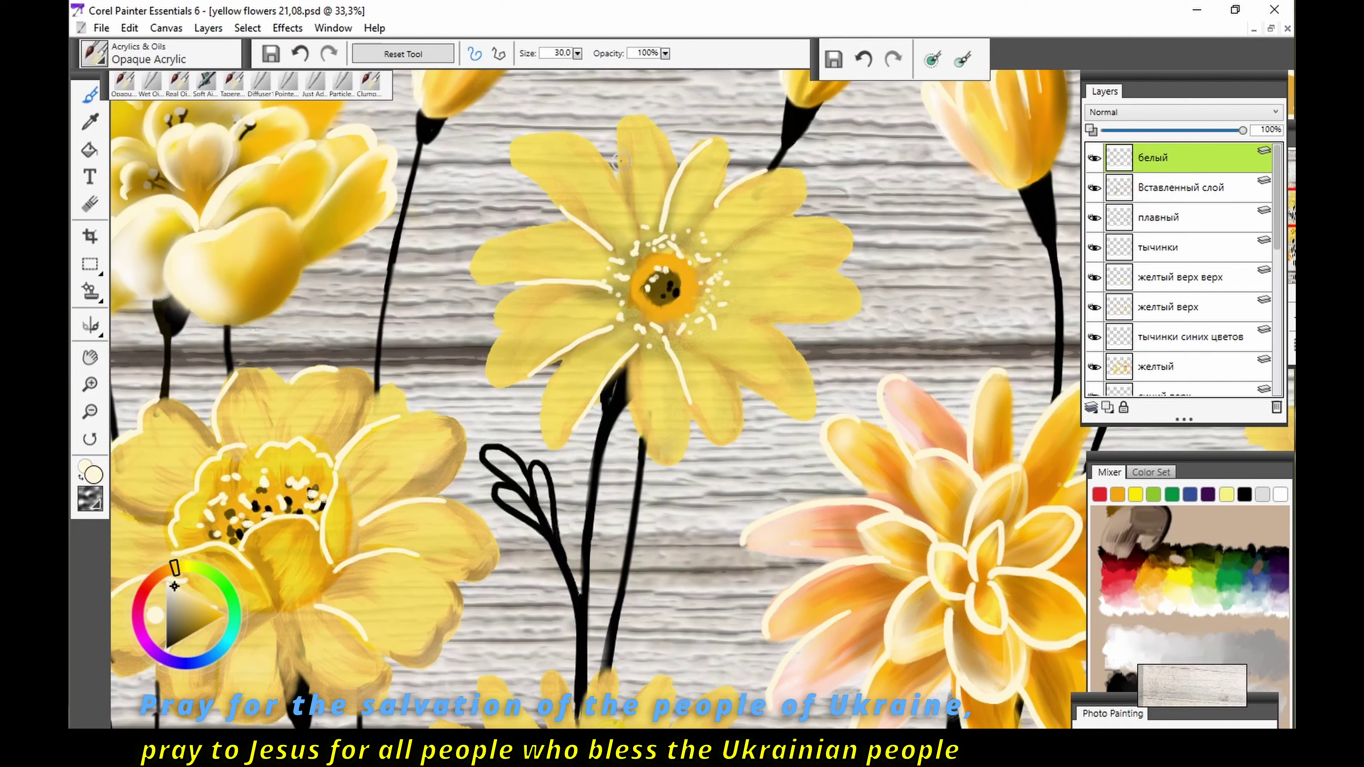
{"action": "left_click_drag", "start_coordinate": [710, 313], "coordinate": [800, 364]}
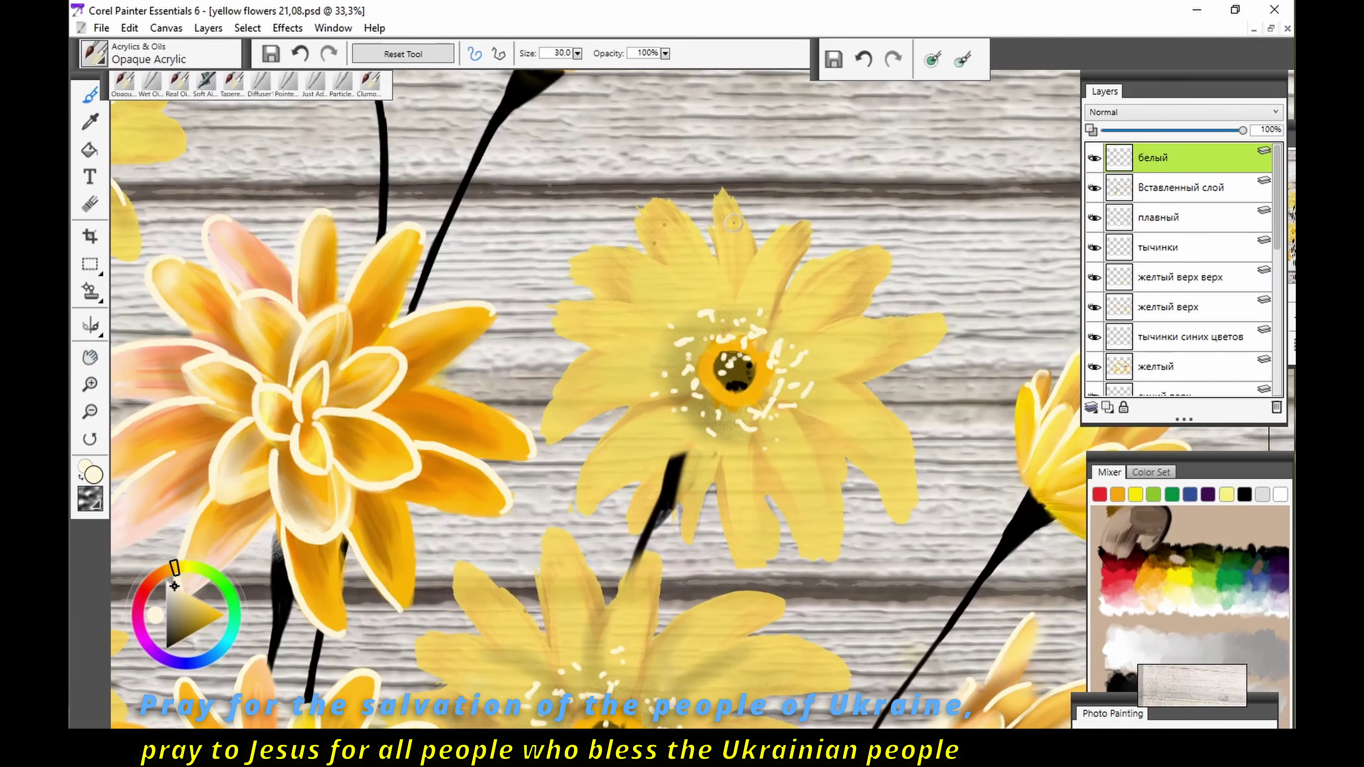
{"action": "key", "text": "ctrl+z"}
Step: Redraw shorter cream veins on the left and lower petals after undoing misplaced ones
{"action": "left_click_drag", "start_coordinate": [593, 298], "coordinate": [635, 304]}
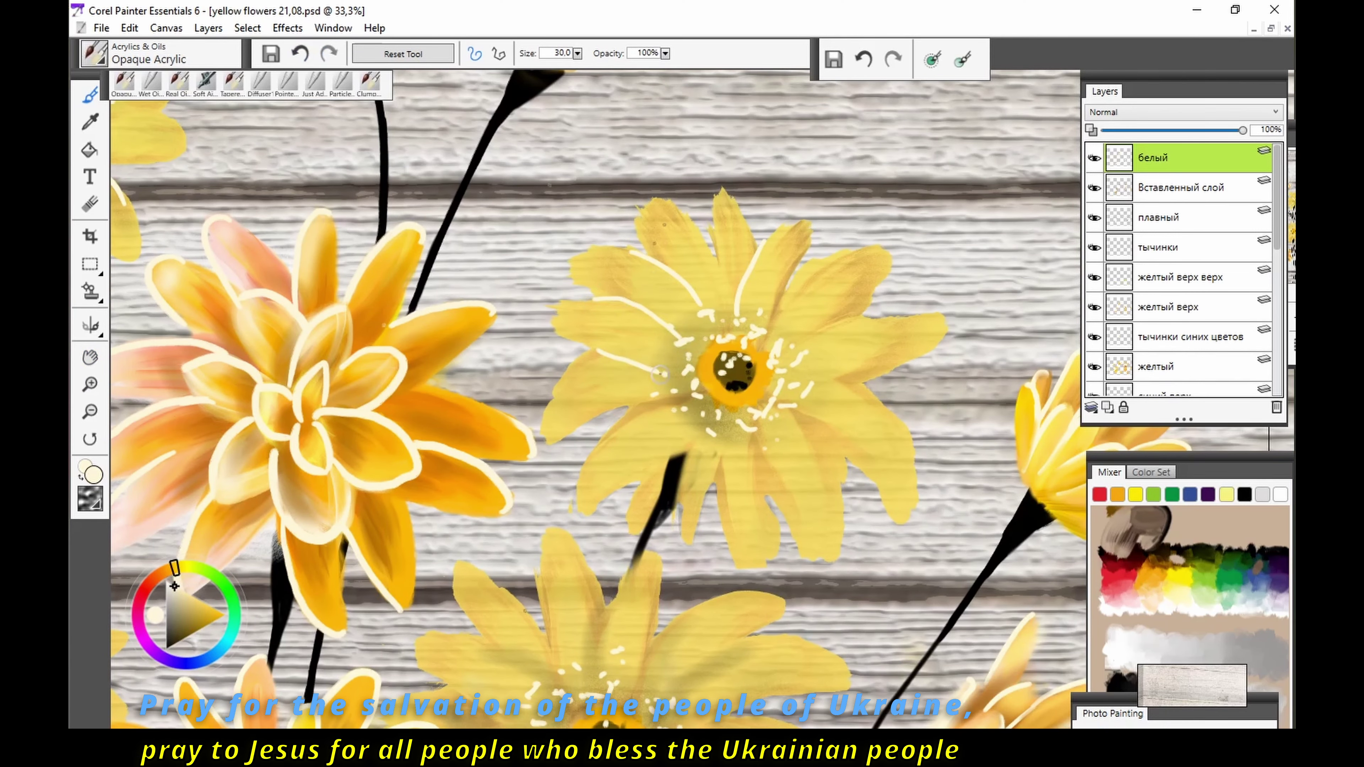
{"action": "key", "text": "ctrl+z"}
{"action": "mouse_move", "coordinate": [797, 411]}
{"action": "left_mouse_down"}
{"action": "mouse_move", "coordinate": [840, 487]}
{"action": "mouse_move", "coordinate": [895, 520]}
{"action": "left_mouse_up"}
{"action": "key", "text": "ctrl+z"}
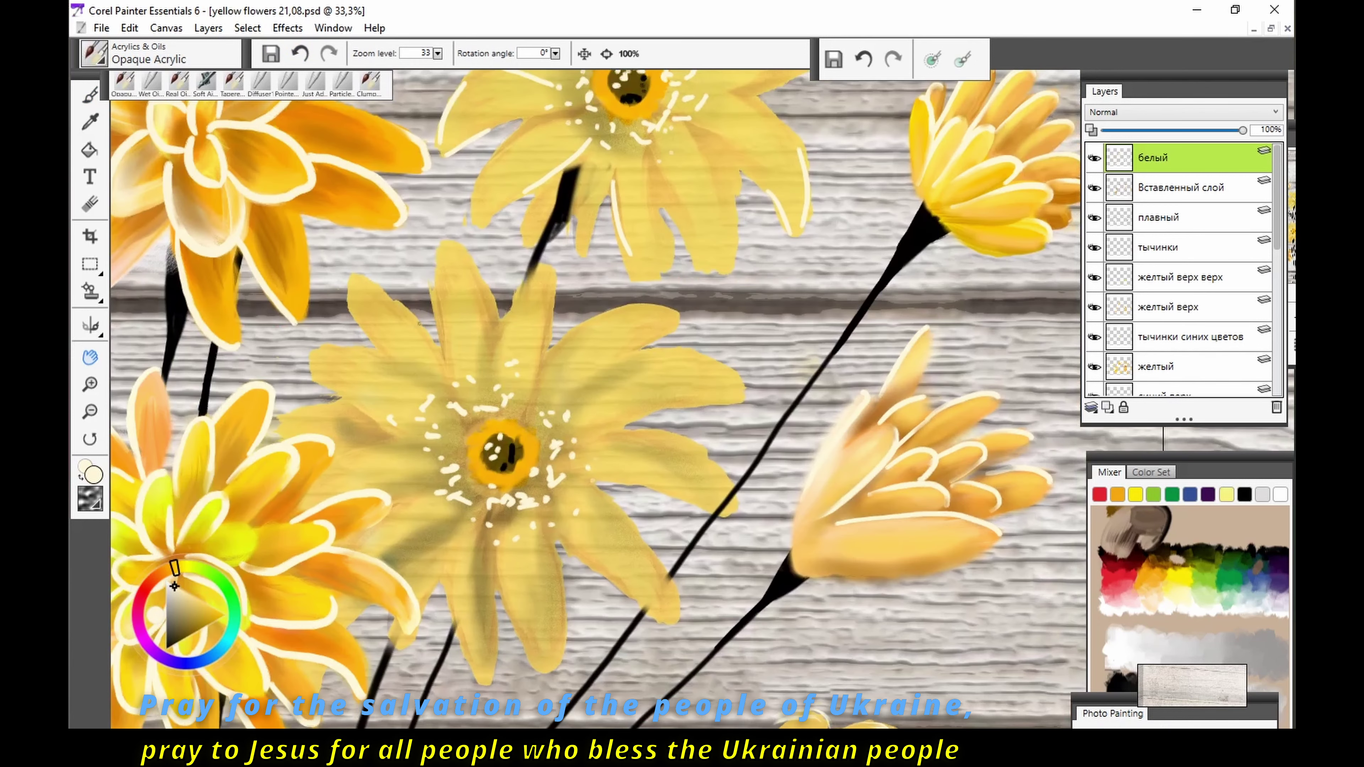
{"action": "key", "text": "ctrl+z"}
{"action": "mouse_move", "coordinate": [479, 492]}
{"action": "left_mouse_down"}
{"action": "mouse_move", "coordinate": [454, 643]}
{"action": "mouse_move", "coordinate": [505, 604]}
{"action": "left_mouse_up"}
Step: Draw cream veins along the central flower's petals, undoing the last one
{"action": "left_click_drag", "start_coordinate": [431, 293], "coordinate": [455, 384]}
{"action": "left_click_drag", "start_coordinate": [360, 352], "coordinate": [445, 394]}
{"action": "left_click_drag", "start_coordinate": [352, 404], "coordinate": [442, 458]}
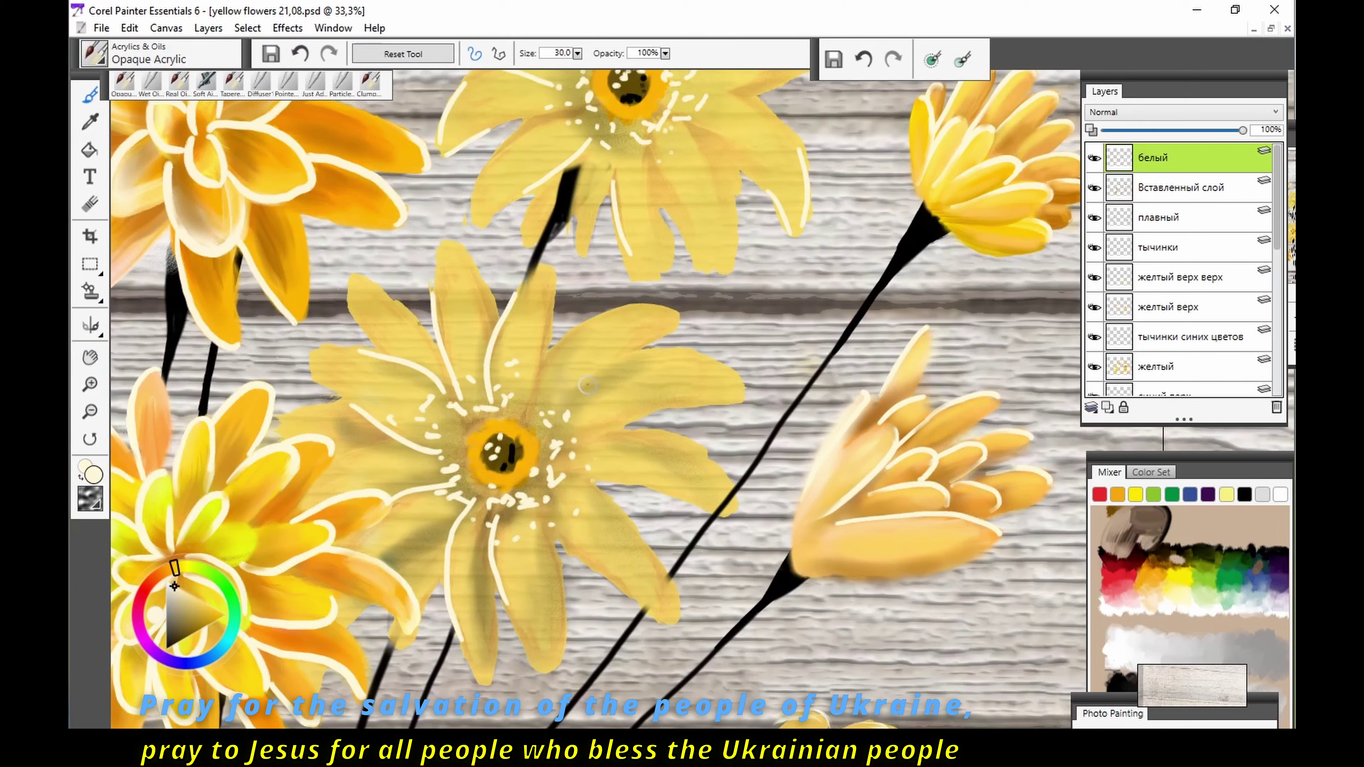
{"action": "left_click_drag", "start_coordinate": [615, 353], "coordinate": [544, 424]}
{"action": "mouse_move", "coordinate": [652, 409]}
{"action": "left_mouse_down"}
{"action": "mouse_move", "coordinate": [553, 456]}
{"action": "mouse_move", "coordinate": [649, 549]}
{"action": "left_mouse_up"}
{"action": "key", "text": "ctrl+z"}
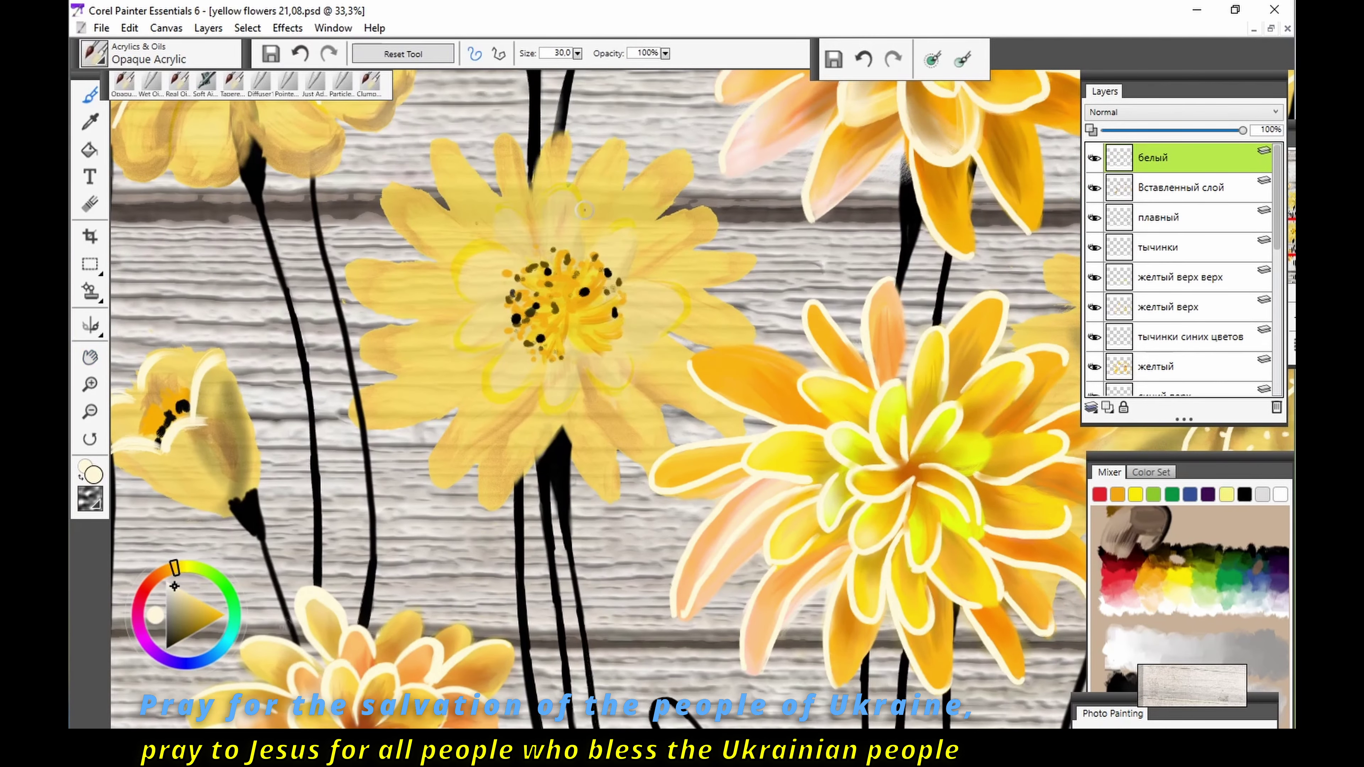
Step: Edge the first daisy's upper, right and lower petals with cream strokes, redrawing misplaced ones
{"action": "left_click_drag", "start_coordinate": [510, 252], "coordinate": [504, 294]}
{"action": "left_click_drag", "start_coordinate": [499, 356], "coordinate": [578, 373]}
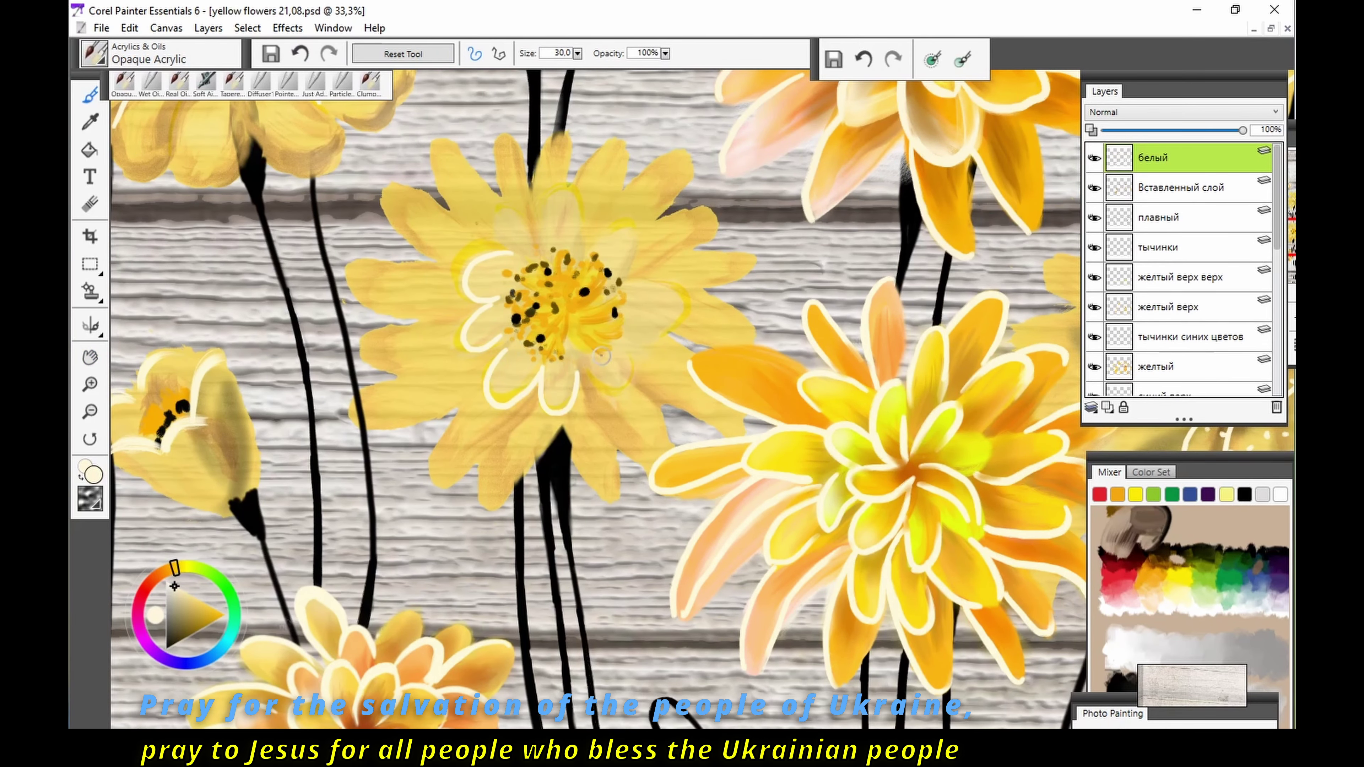
{"action": "key", "text": "ctrl+z"}
{"action": "left_click_drag", "start_coordinate": [537, 228], "coordinate": [495, 248]}
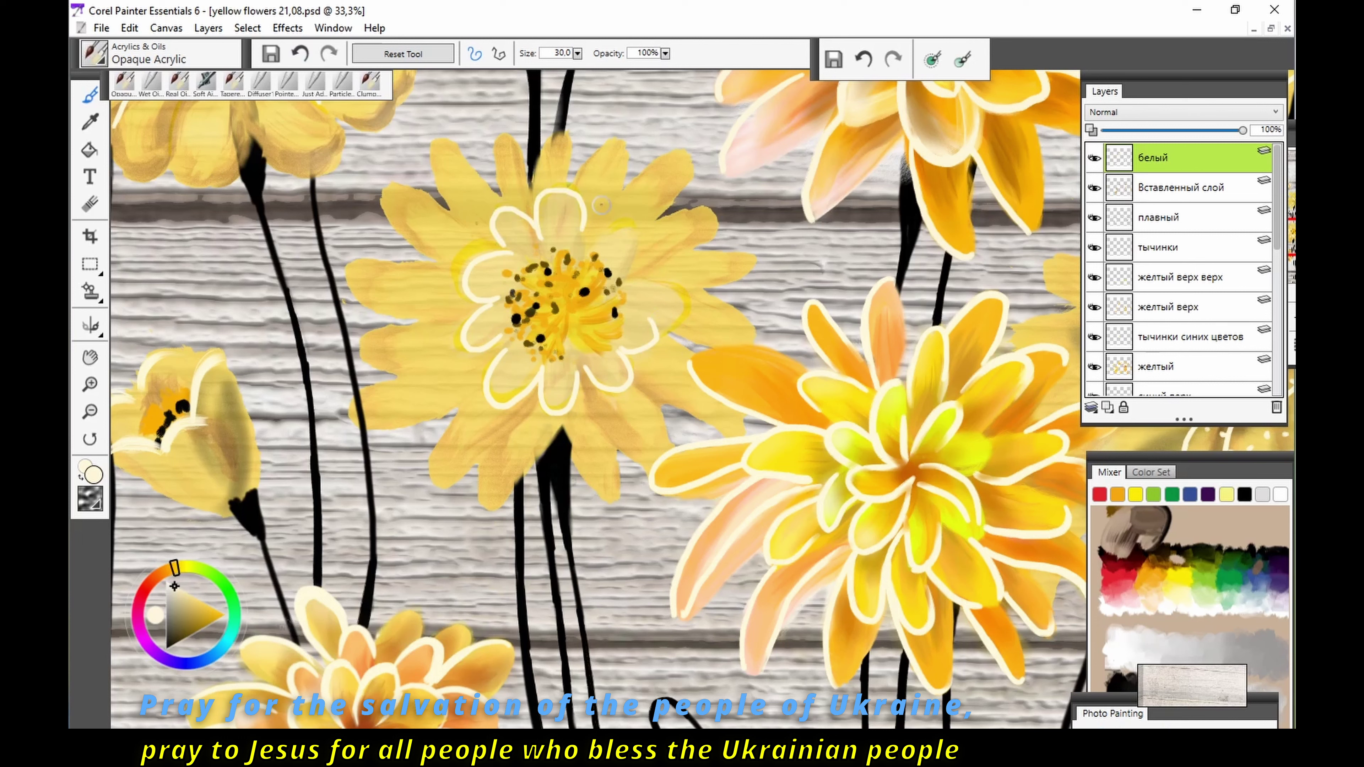
{"action": "left_click_drag", "start_coordinate": [592, 239], "coordinate": [634, 263]}
{"action": "left_click_drag", "start_coordinate": [629, 282], "coordinate": [666, 285]}
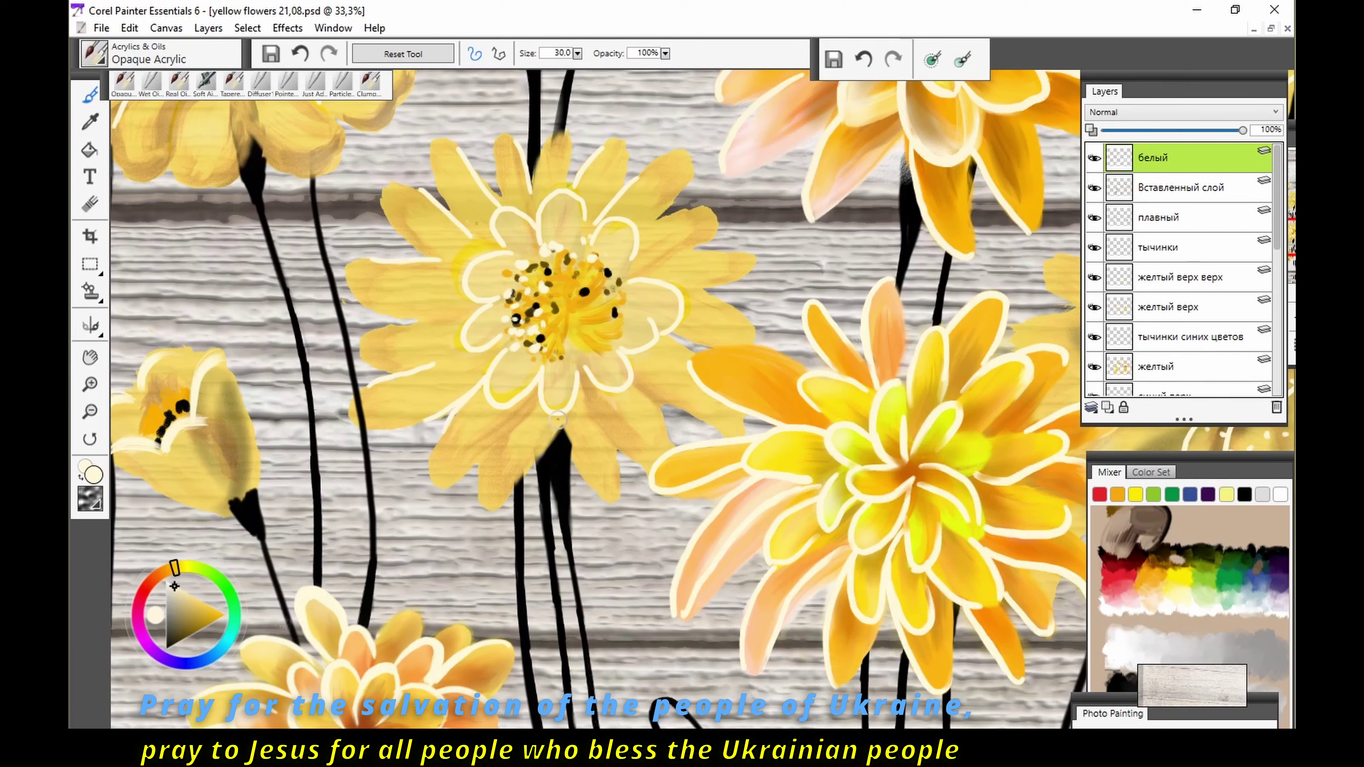
{"action": "left_click_drag", "start_coordinate": [632, 382], "coordinate": [669, 433]}
{"action": "left_click_drag", "start_coordinate": [671, 344], "coordinate": [743, 432]}
{"action": "left_click_drag", "start_coordinate": [664, 256], "coordinate": [737, 251]}
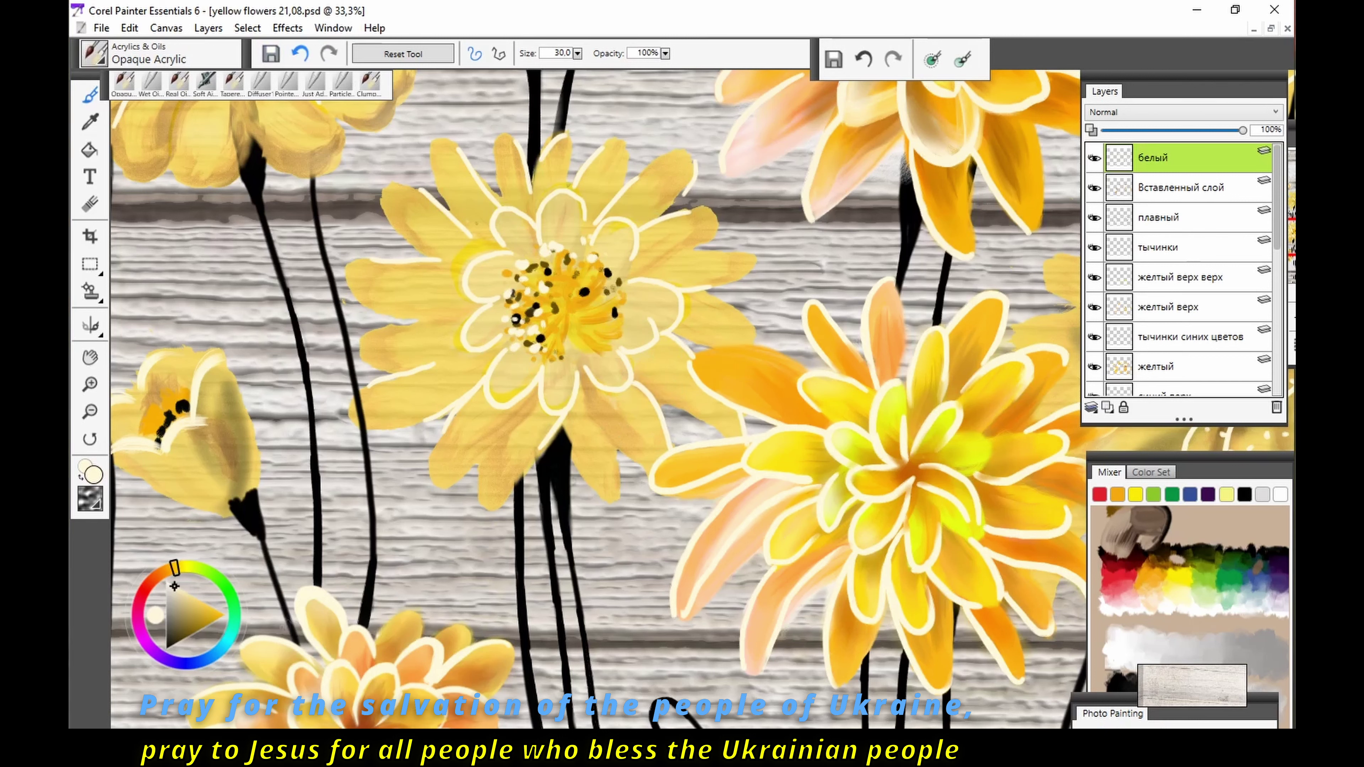
{"action": "key", "text": "ctrl+z"}
{"action": "left_click_drag", "start_coordinate": [541, 158], "coordinate": [562, 132]}
Step: Move to the next daisy and outline its upper-right petal in cream, redoing misplaced strokes
{"action": "key", "text": "ctrl+plus"}
{"action": "scroll", "coordinate": [430, 269], "scroll_direction": "up", "scroll_amount": 4}
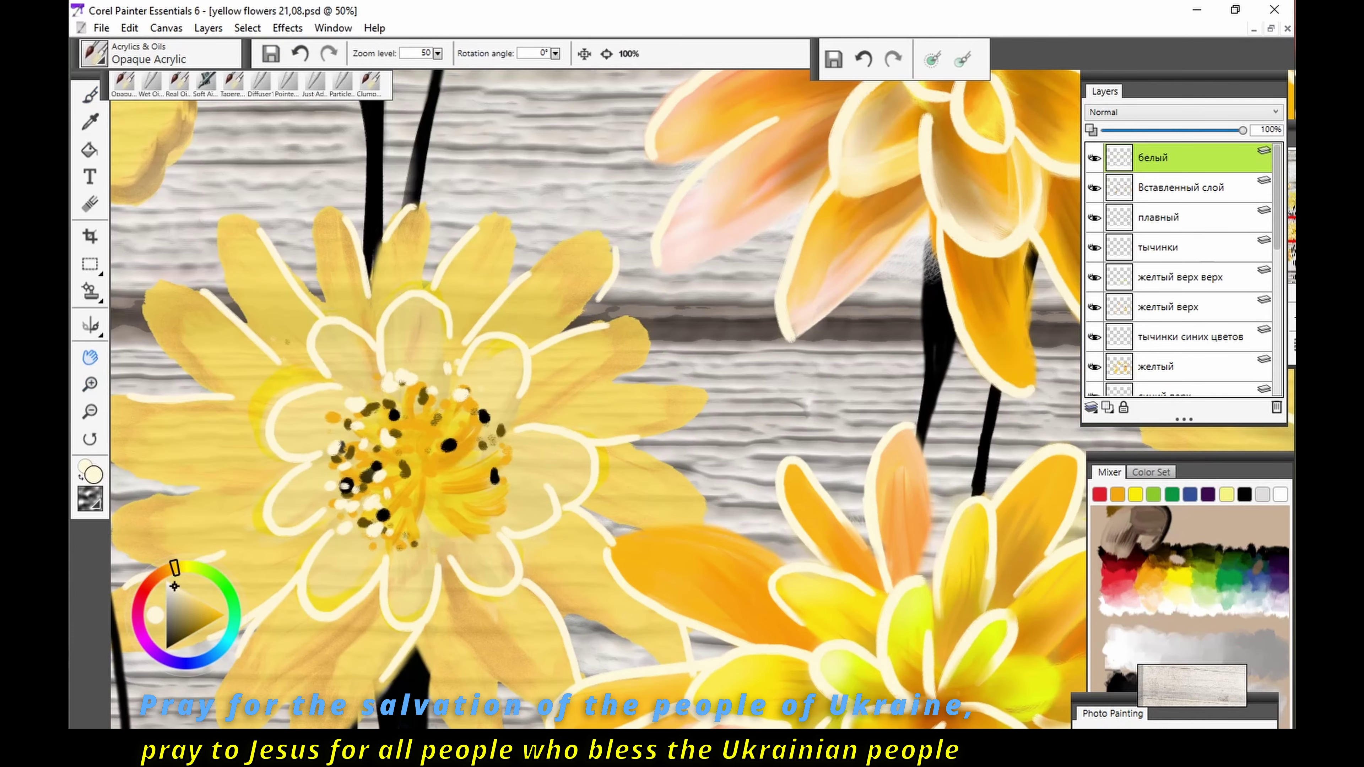
{"action": "key", "text": "ctrl+minus"}
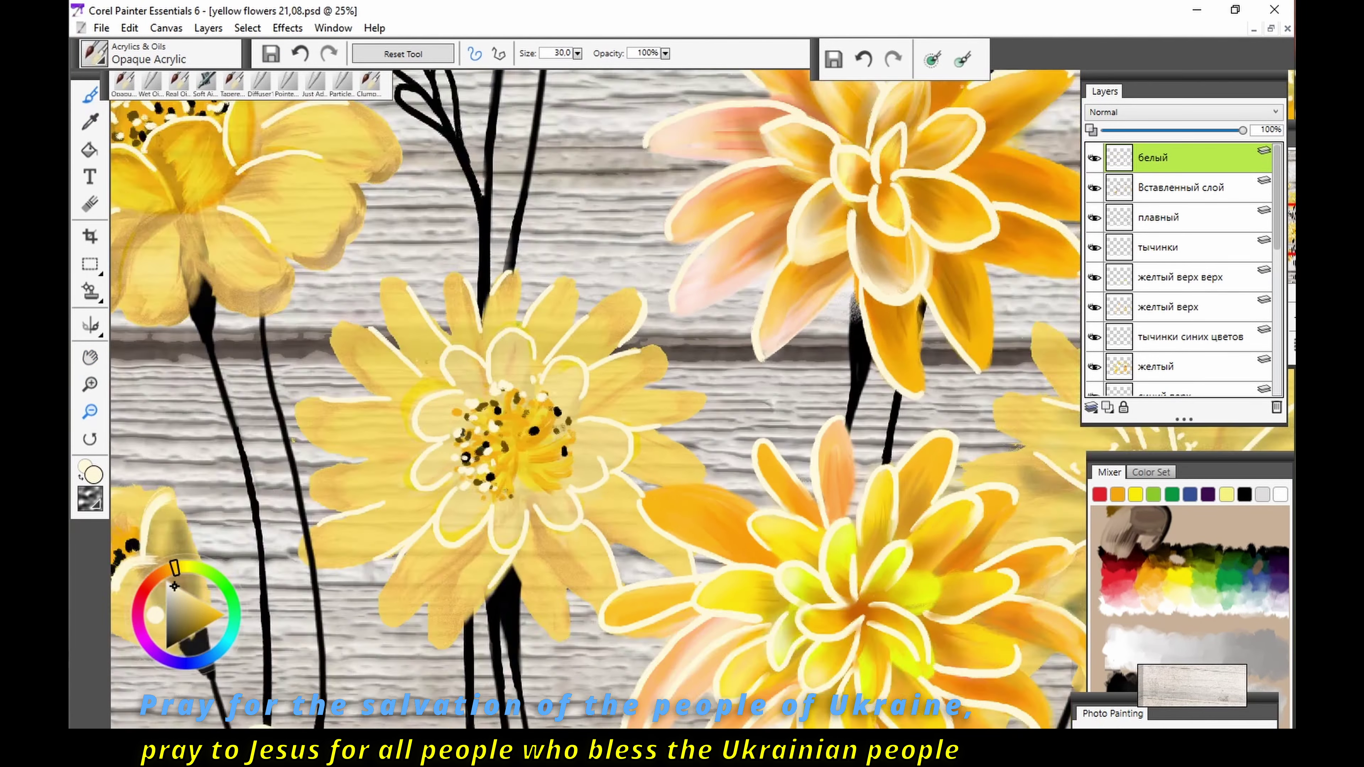
{"action": "key", "text": "ctrl+minus"}
{"action": "left_click_drag", "start_coordinate": [611, 233], "coordinate": [693, 204]}
{"action": "key", "text": "ctrl+plus"}
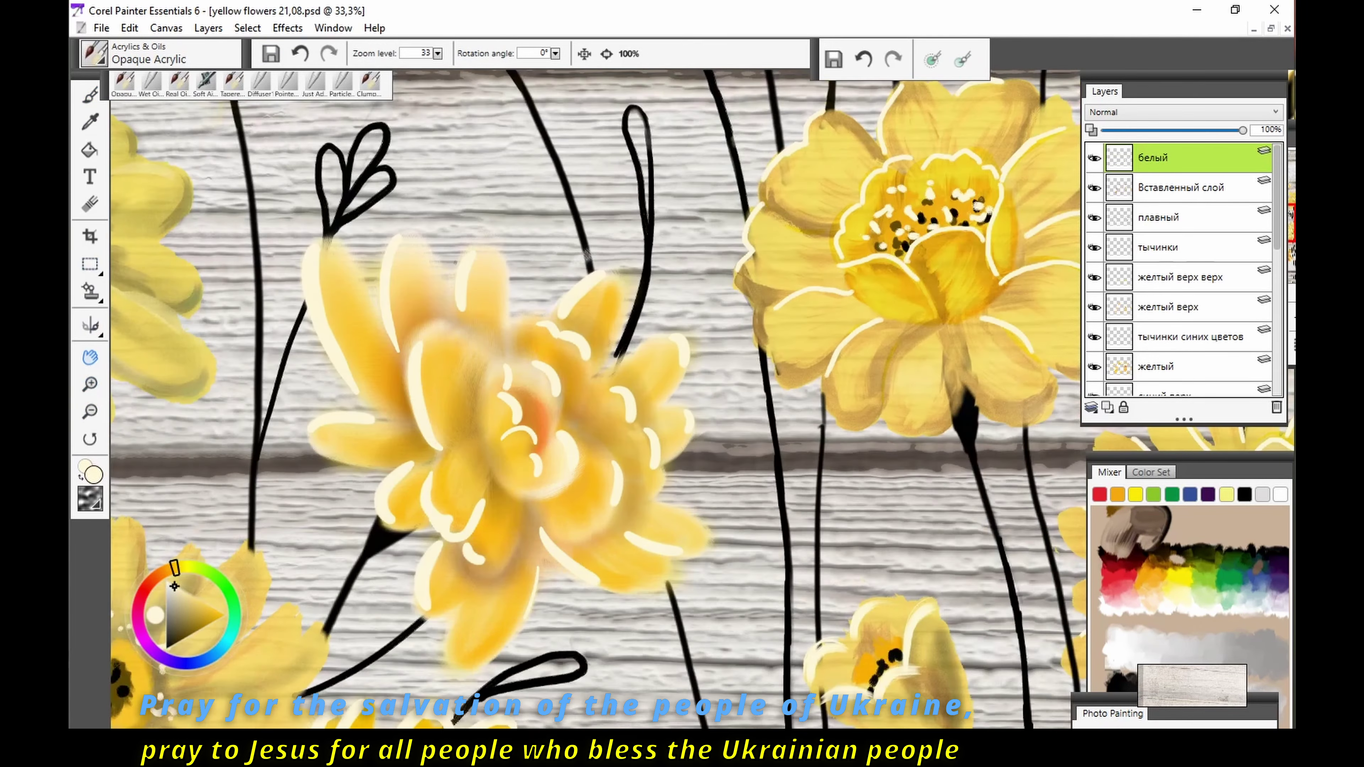
{"action": "left_click_drag", "start_coordinate": [439, 396], "coordinate": [440, 171]}
{"action": "key", "text": "b"}
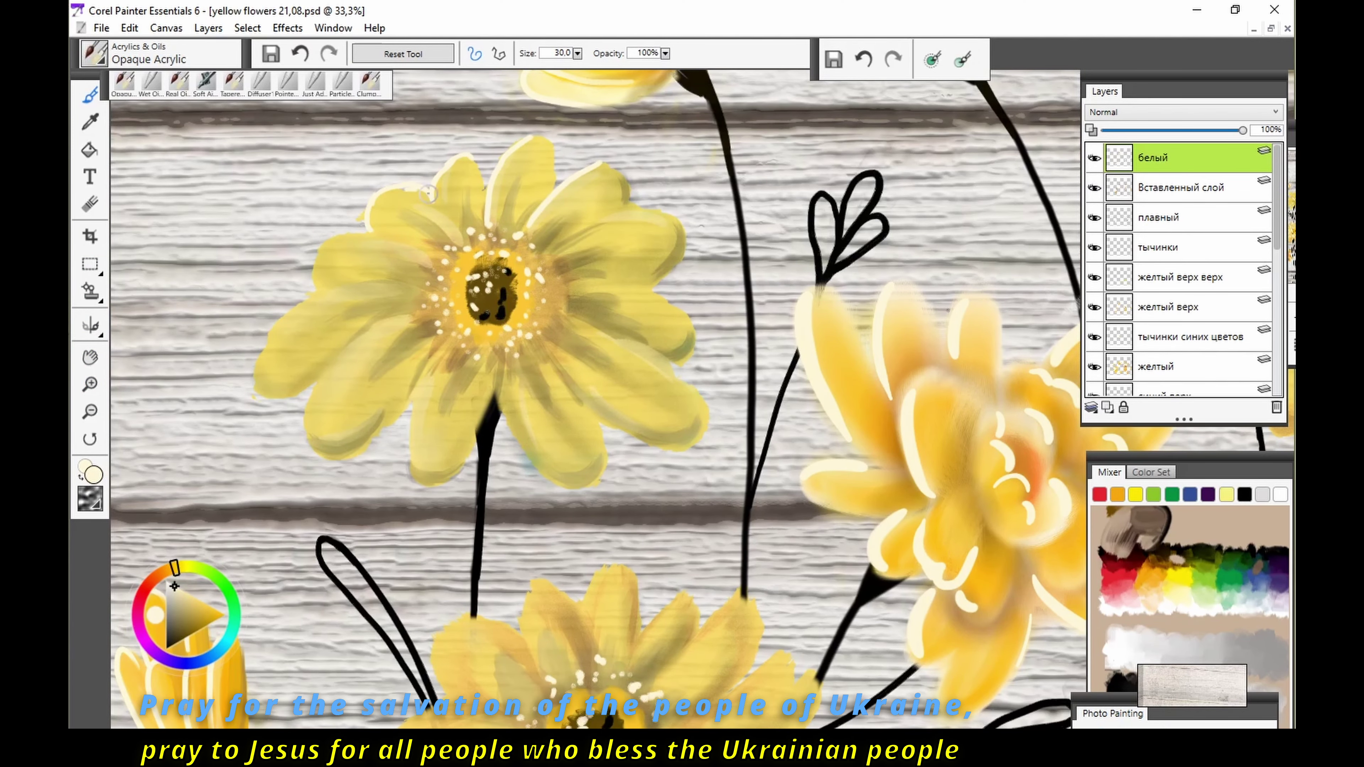
{"action": "left_click_drag", "start_coordinate": [313, 264], "coordinate": [389, 236]}
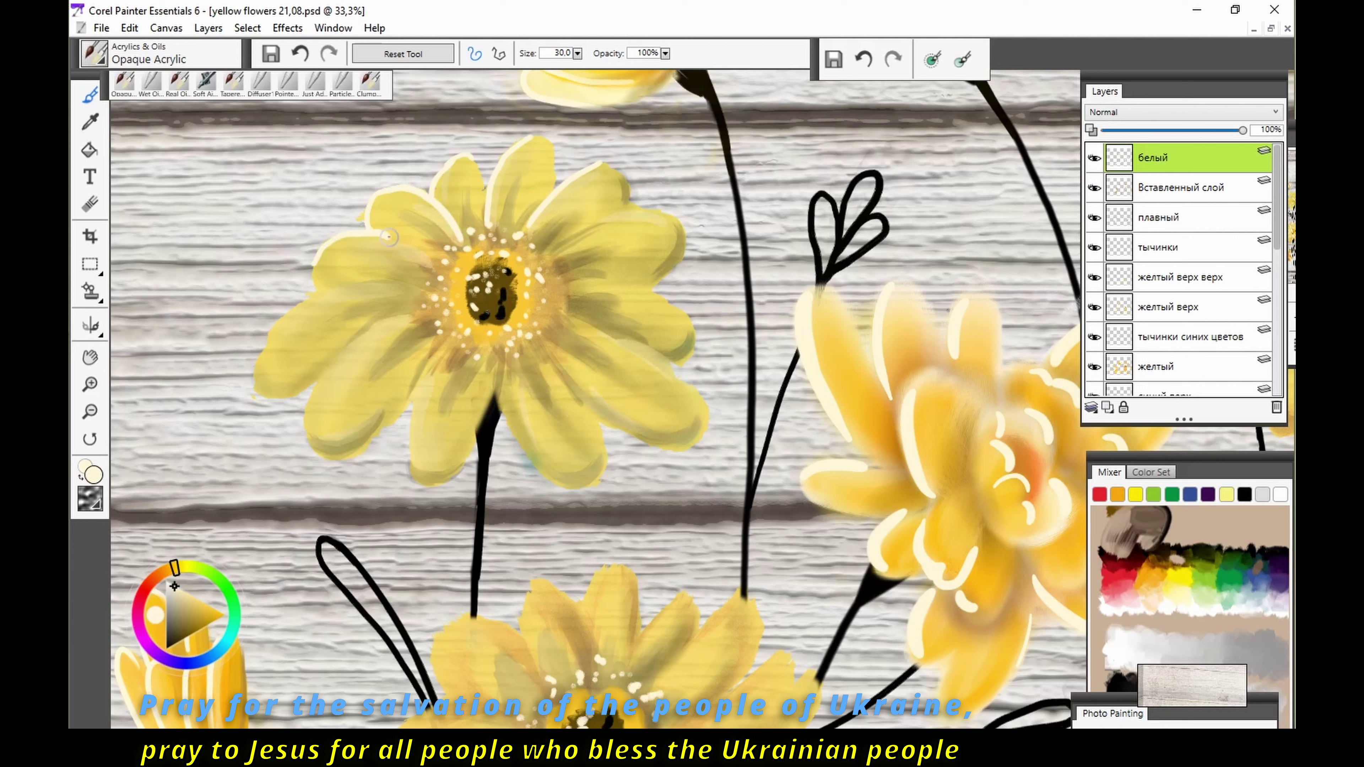
{"action": "key", "text": "ctrl+z"}
{"action": "left_click_drag", "start_coordinate": [550, 248], "coordinate": [645, 207]}
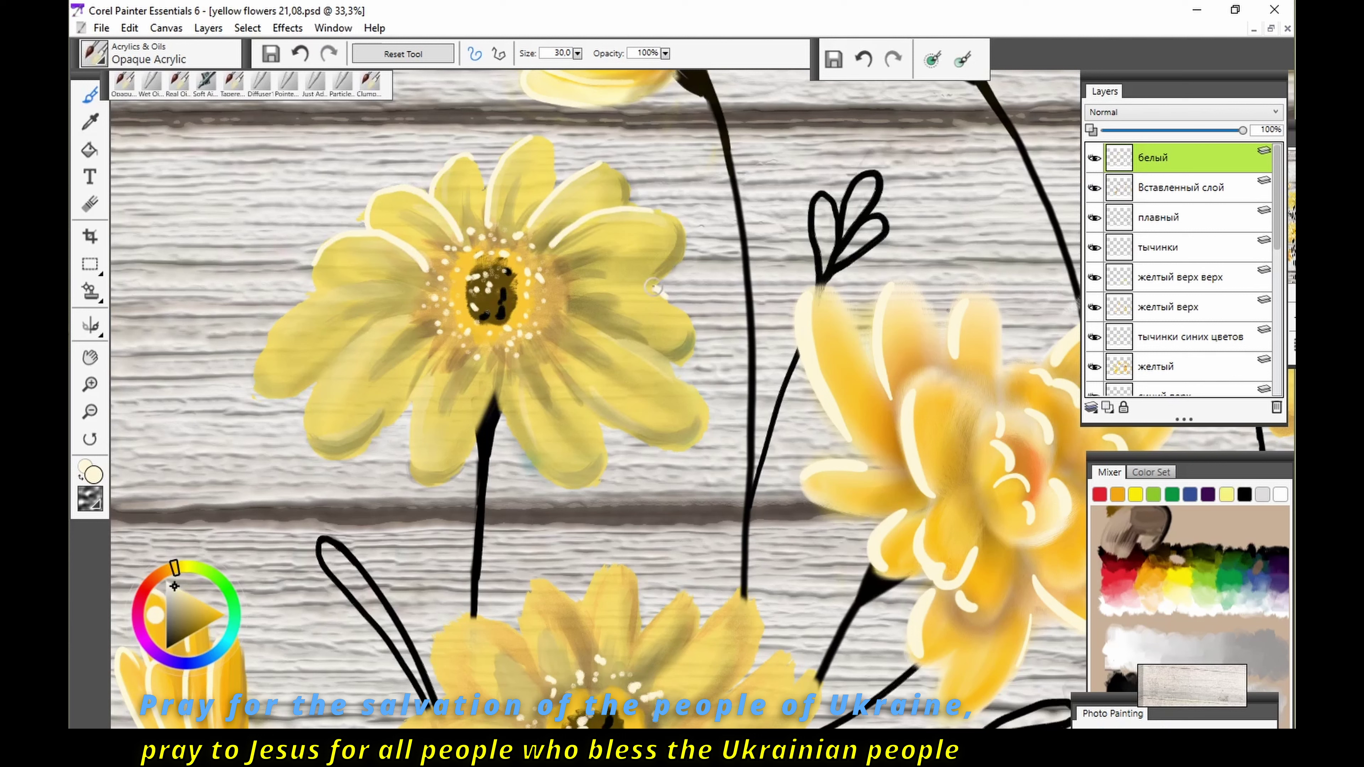
{"action": "key", "text": "ctrl+z"}
{"action": "left_click_drag", "start_coordinate": [572, 278], "coordinate": [678, 307]}
Step: Outline that daisy's right, lower, left and upper-left petal edges in cream
{"action": "left_click_drag", "start_coordinate": [570, 315], "coordinate": [680, 376]}
{"action": "left_click_drag", "start_coordinate": [502, 368], "coordinate": [532, 451]}
{"action": "left_click_drag", "start_coordinate": [548, 352], "coordinate": [585, 414]}
{"action": "left_click_drag", "start_coordinate": [414, 305], "coordinate": [325, 369]}
{"action": "left_click_drag", "start_coordinate": [416, 288], "coordinate": [357, 297]}
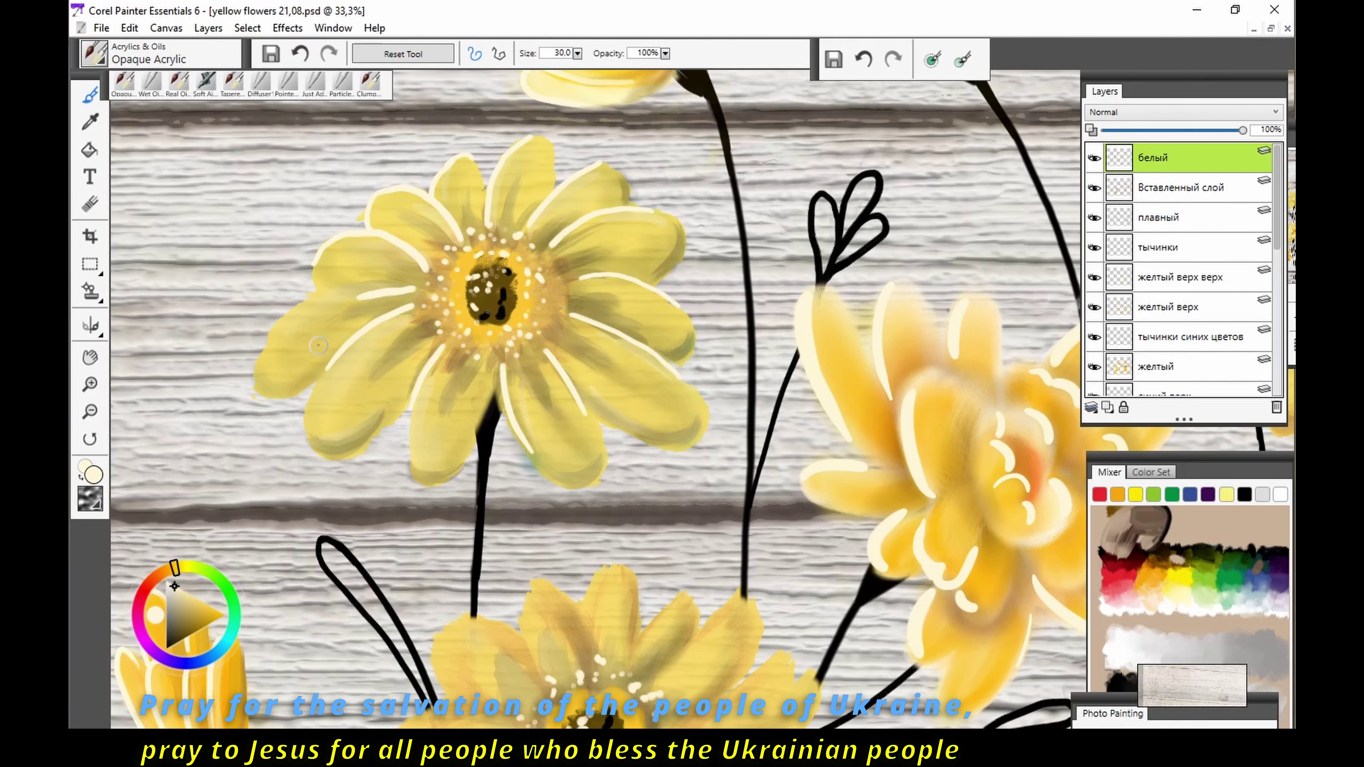
{"action": "scroll", "coordinate": [482, 301], "scroll_direction": "down", "scroll_amount": 3}
{"action": "scroll", "coordinate": [534, 300], "scroll_direction": "down", "scroll_amount": 2}
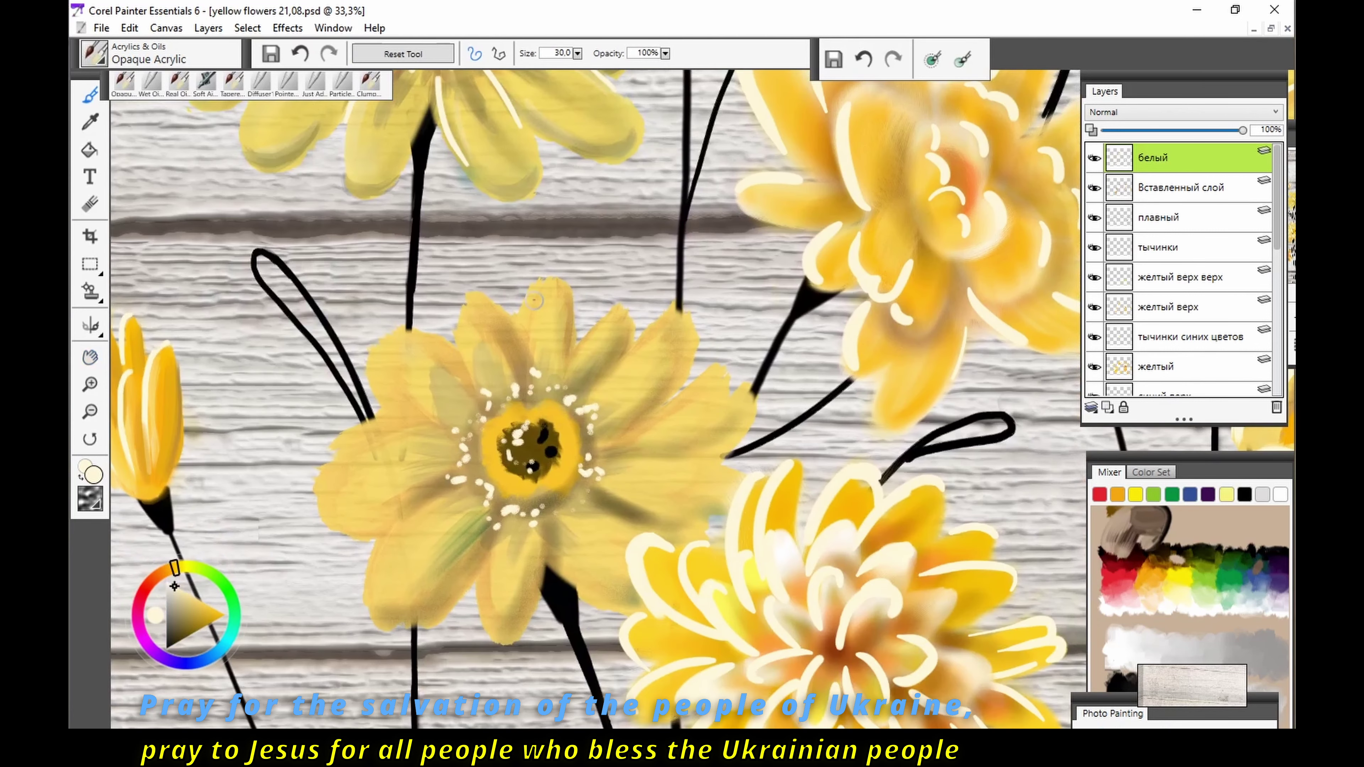
{"action": "left_click_drag", "start_coordinate": [471, 296], "coordinate": [453, 360]}
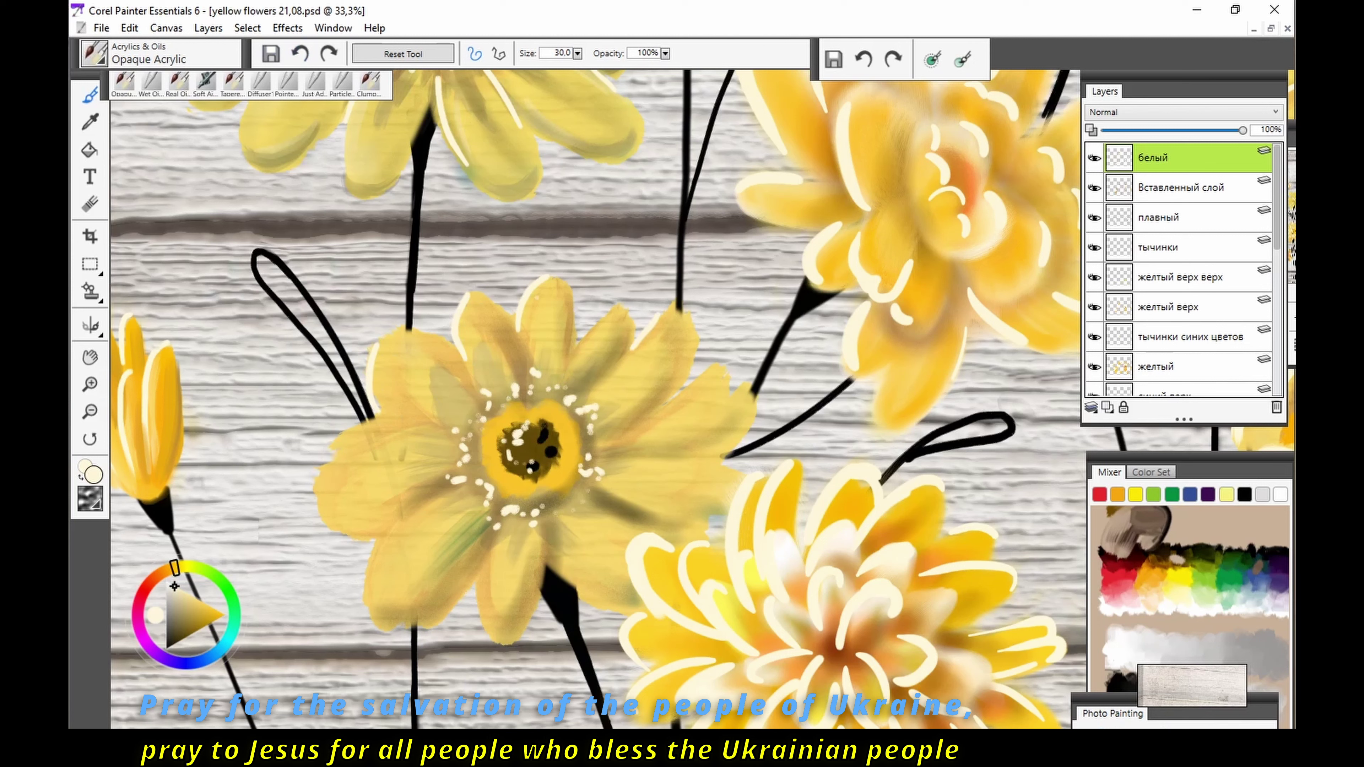
Step: Outline the central daisy's lower-left, upper, top and right petals with cream strokes
{"action": "left_click_drag", "start_coordinate": [398, 527], "coordinate": [369, 604]}
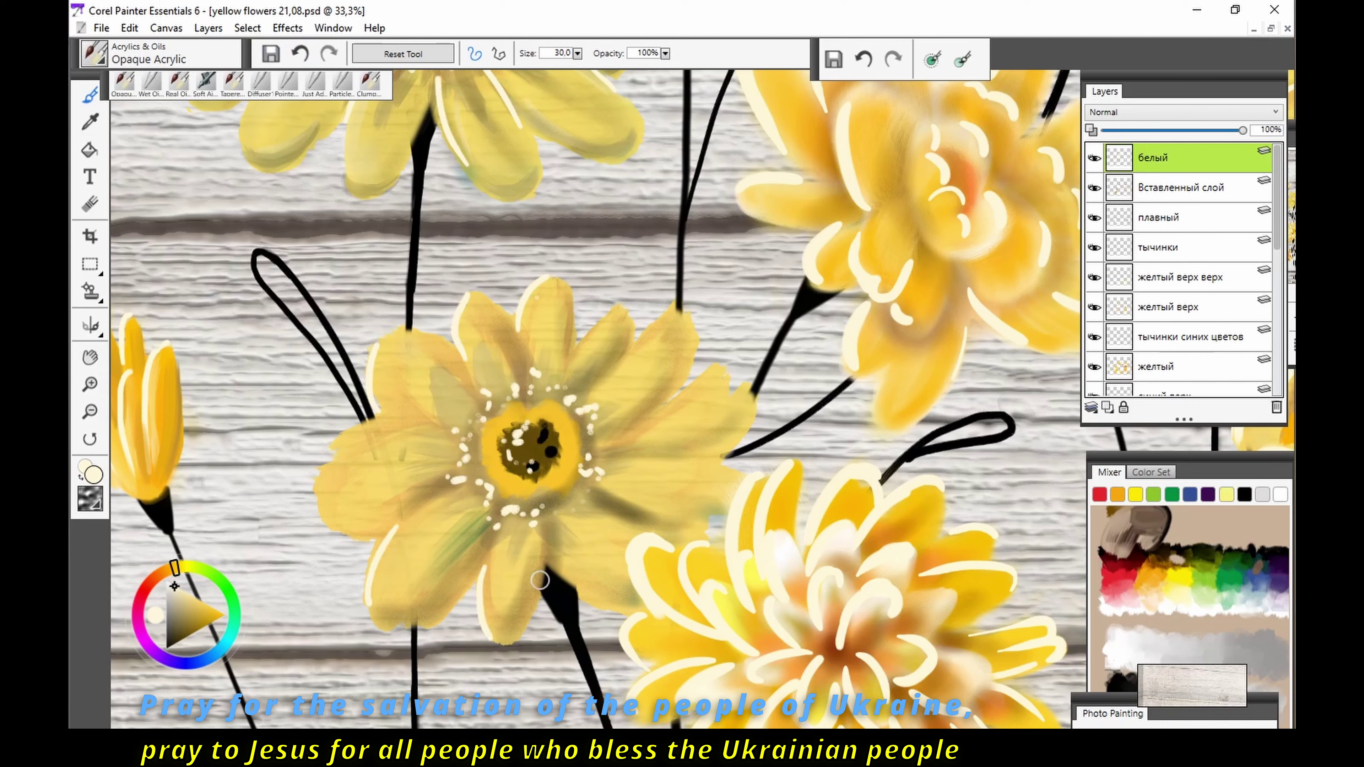
{"action": "left_click_drag", "start_coordinate": [419, 418], "coordinate": [314, 474]}
{"action": "left_click_drag", "start_coordinate": [425, 322], "coordinate": [475, 406]}
{"action": "left_click_drag", "start_coordinate": [569, 293], "coordinate": [577, 365]}
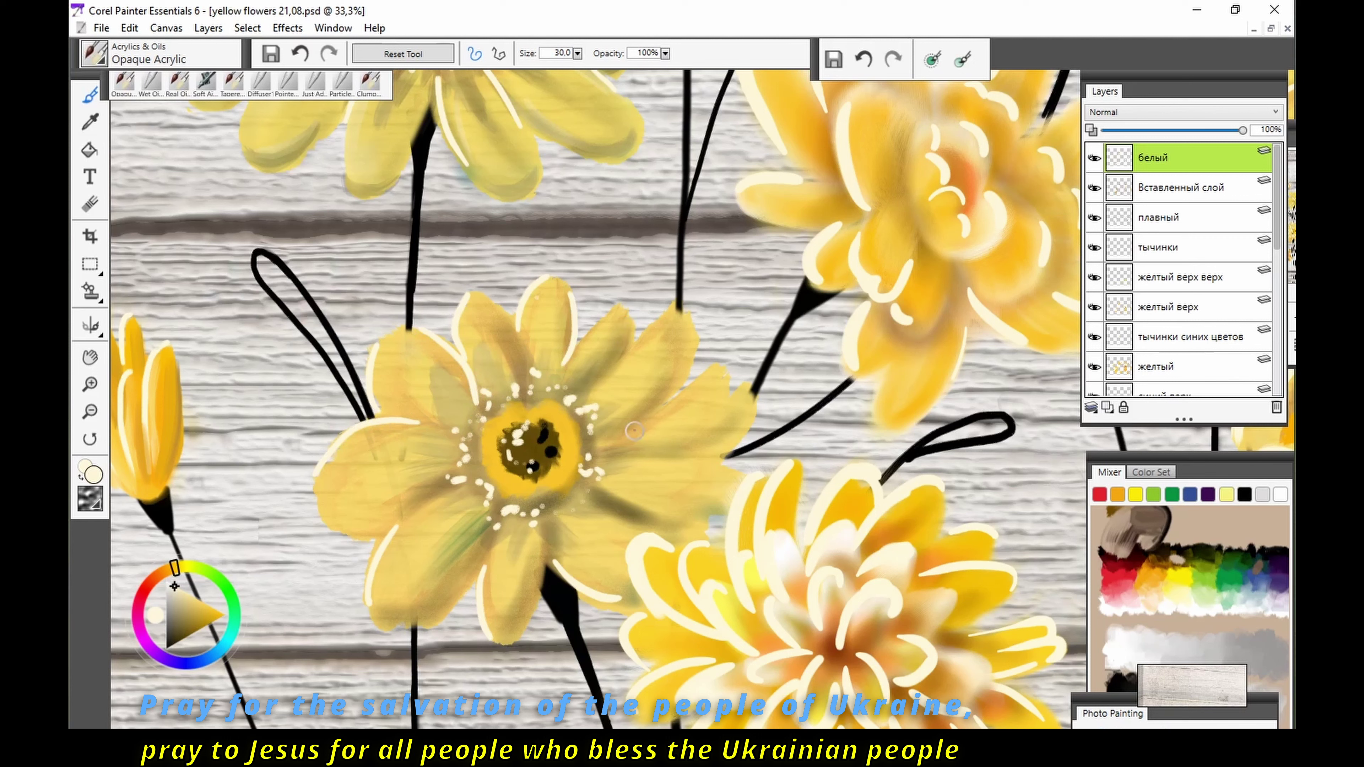
{"action": "left_click_drag", "start_coordinate": [595, 439], "coordinate": [679, 399]}
{"action": "left_click_drag", "start_coordinate": [599, 455], "coordinate": [691, 450]}
{"action": "left_click_drag", "start_coordinate": [584, 482], "coordinate": [670, 512]}
{"action": "left_click", "coordinate": [1160, 217]}
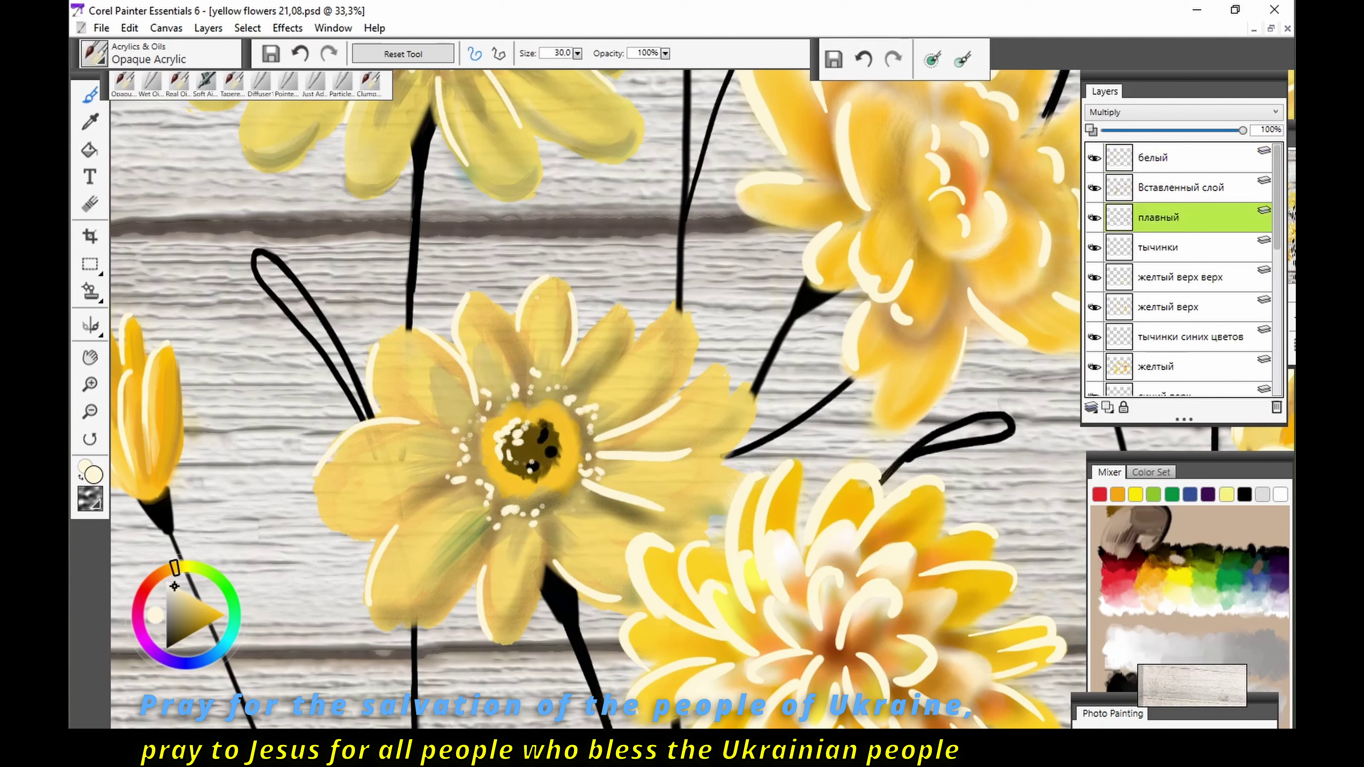
{"action": "key", "text": "d"}
{"action": "left_click", "coordinate": [122, 312]}
{"action": "key", "text": "b"}
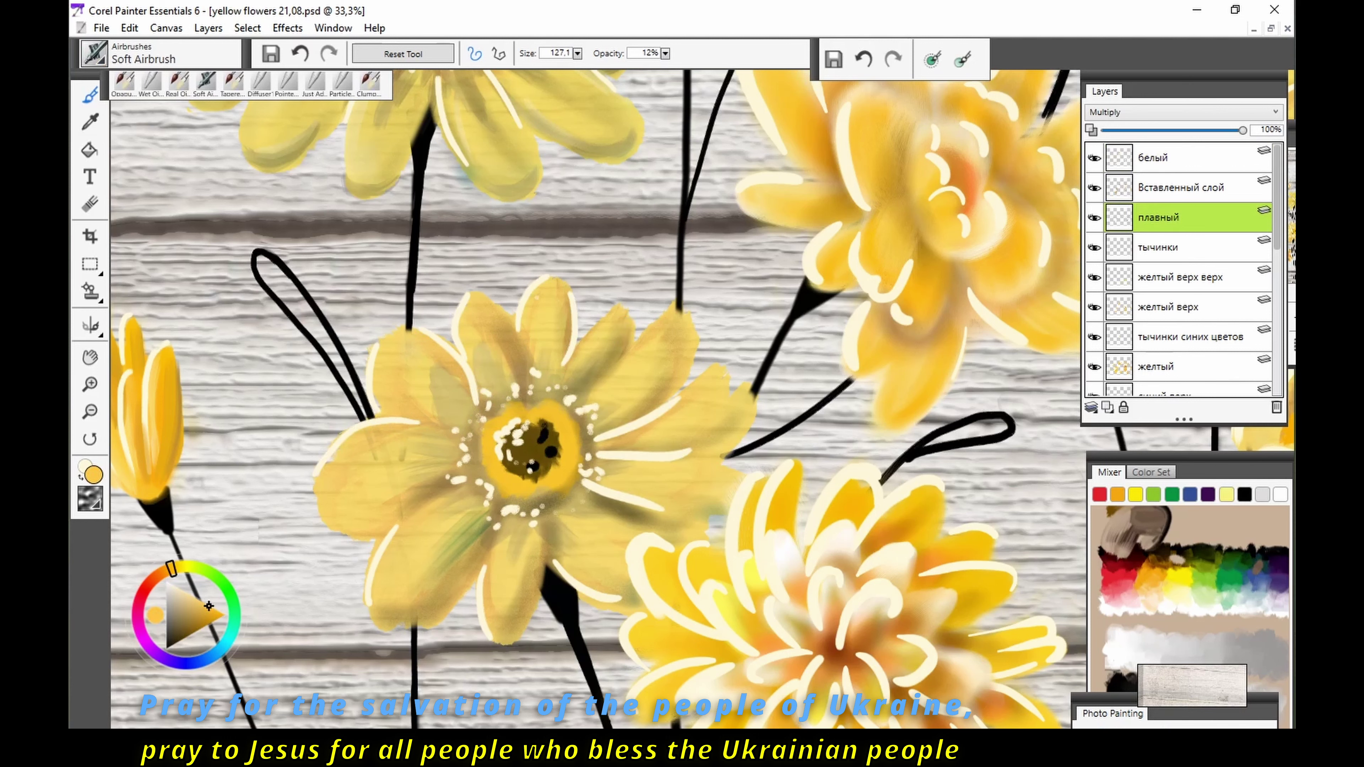
{"action": "left_click", "coordinate": [1181, 187]}
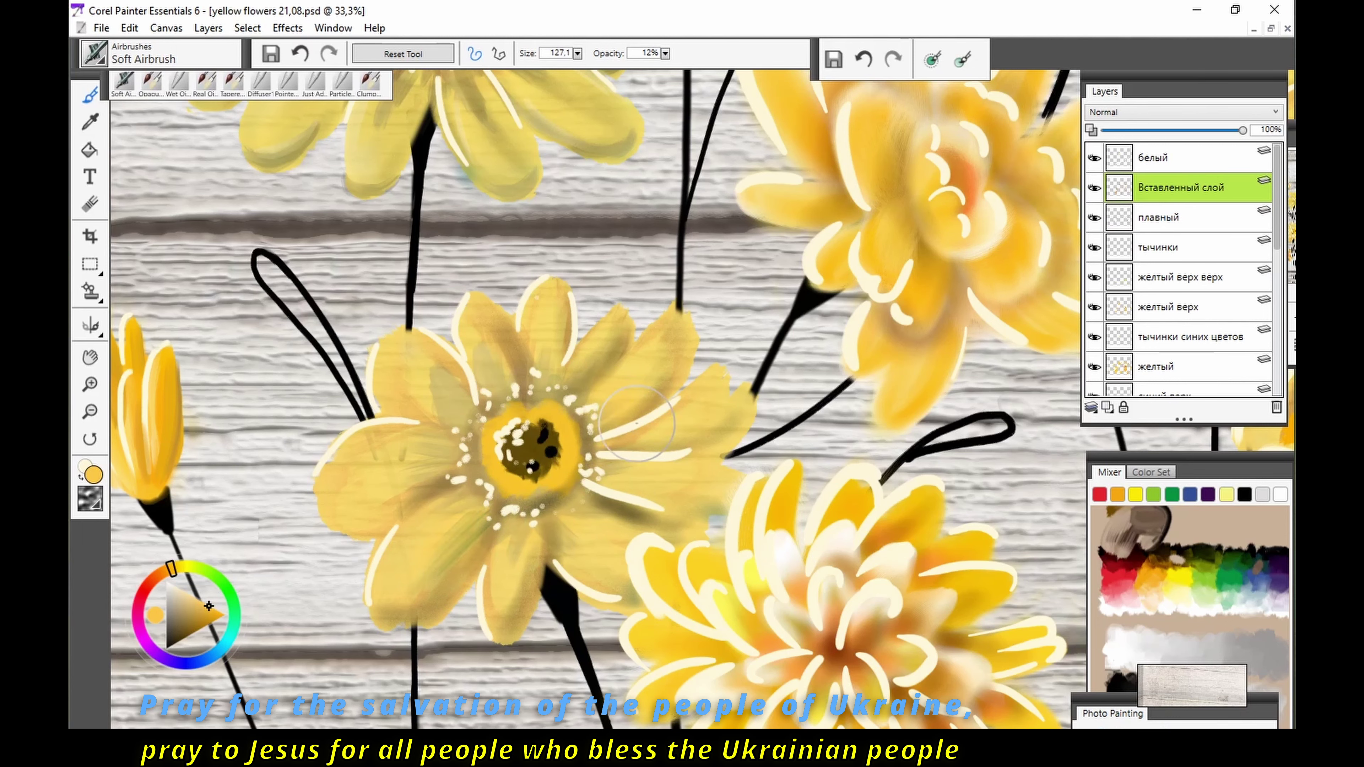
{"action": "left_click", "coordinate": [549, 527], "text": "alt"}
{"action": "scroll", "coordinate": [607, 449], "scroll_direction": "down", "scroll_amount": 2}
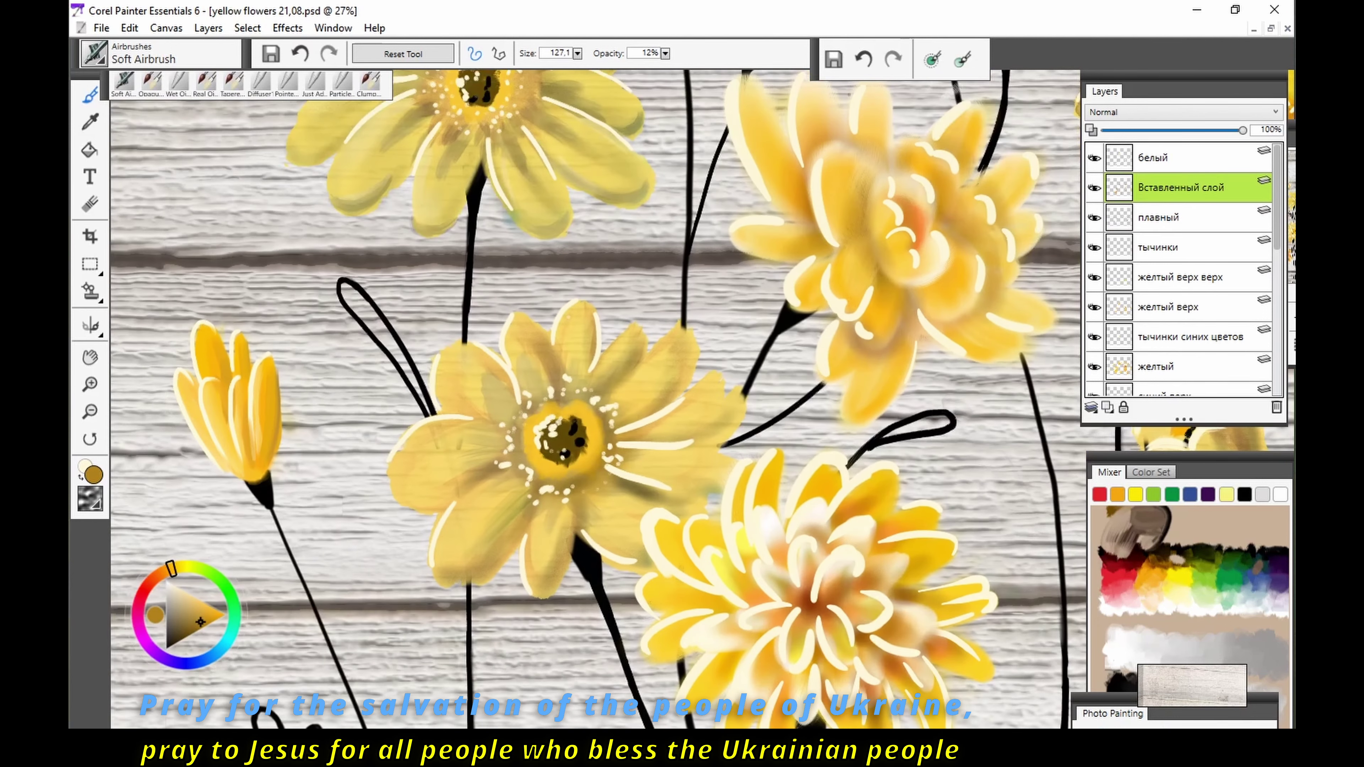
{"action": "key", "text": "n"}
{"action": "scroll", "coordinate": [1182, 268], "scroll_direction": "down", "scroll_amount": 2}
{"action": "left_click", "coordinate": [1165, 332]}
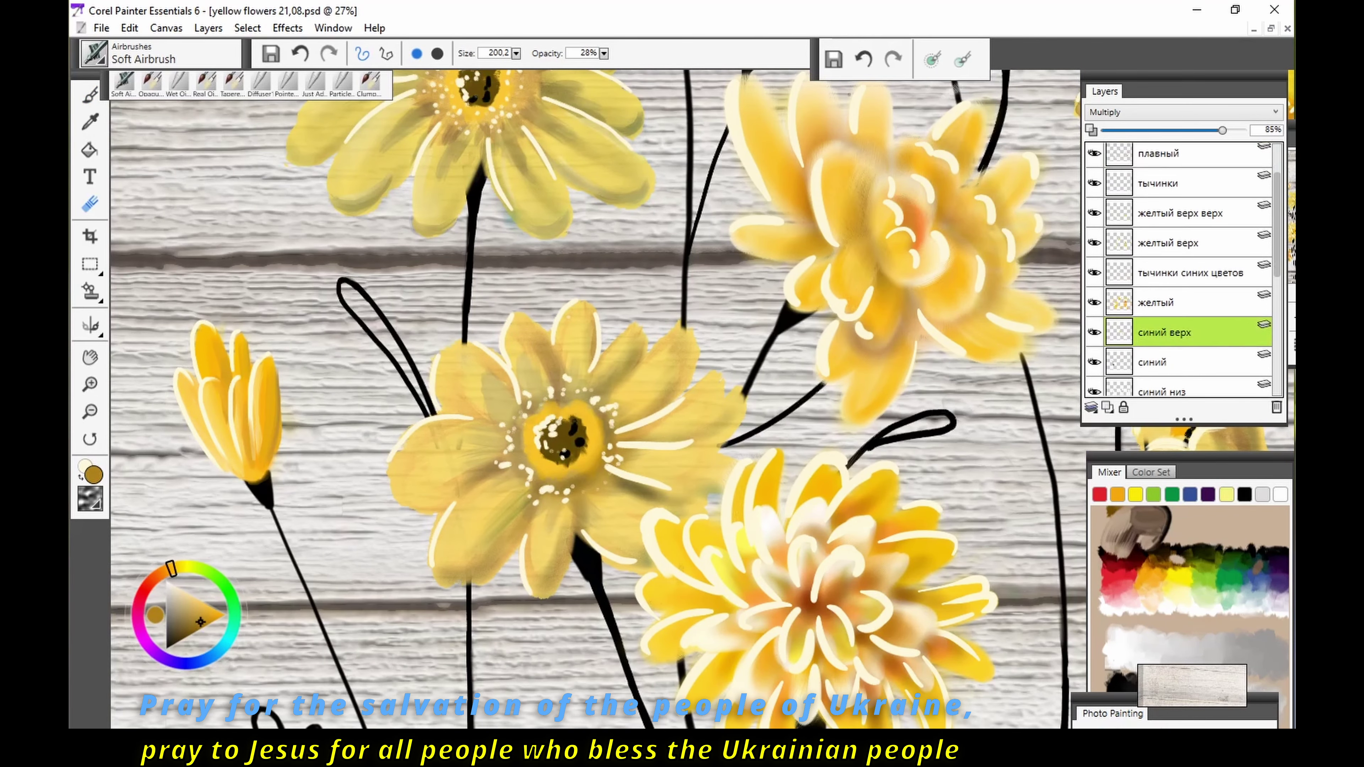
{"action": "left_click", "coordinate": [1152, 362]}
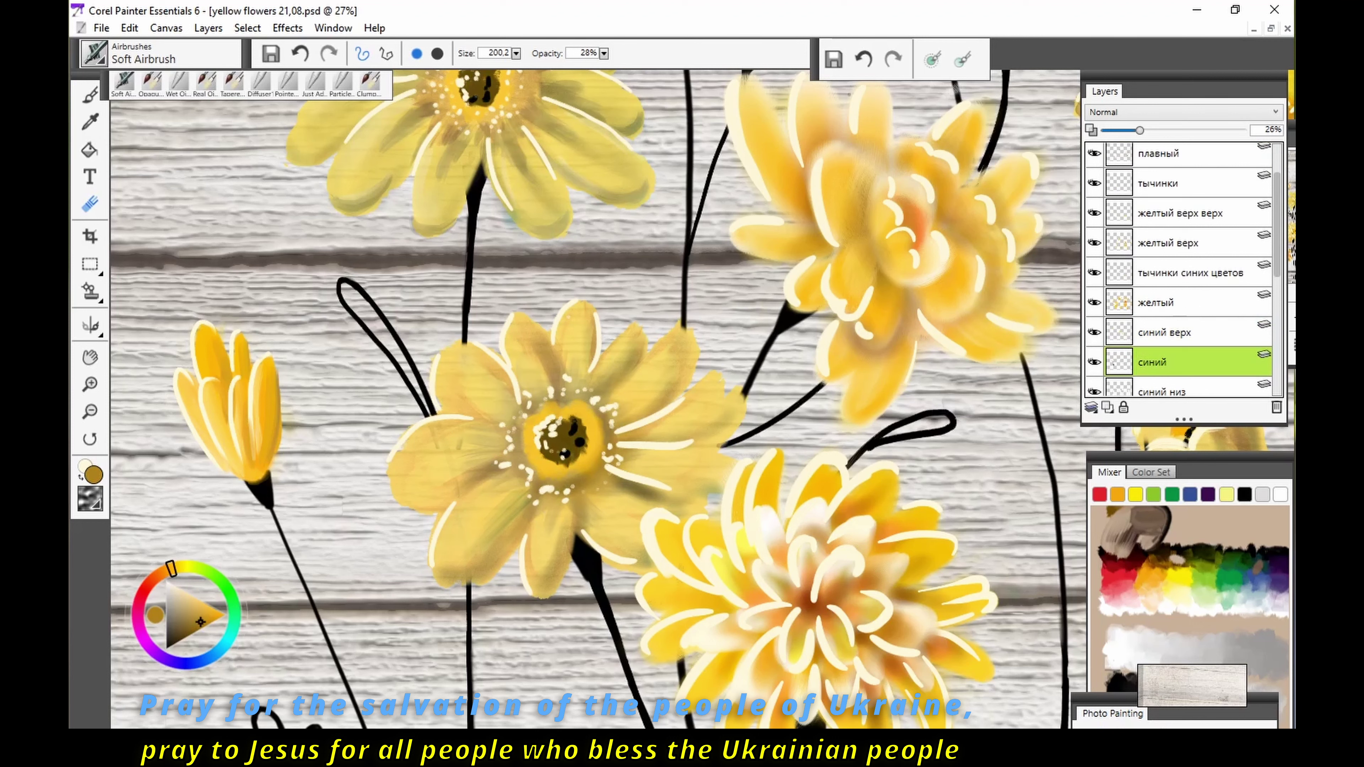
{"action": "scroll", "coordinate": [1181, 258], "scroll_direction": "down", "scroll_amount": 3}
{"action": "left_click", "coordinate": [1153, 257]}
{"action": "key", "text": "bracketleft"}
{"action": "key", "text": "bracketleft"}
{"action": "key", "text": "bracketleft"}
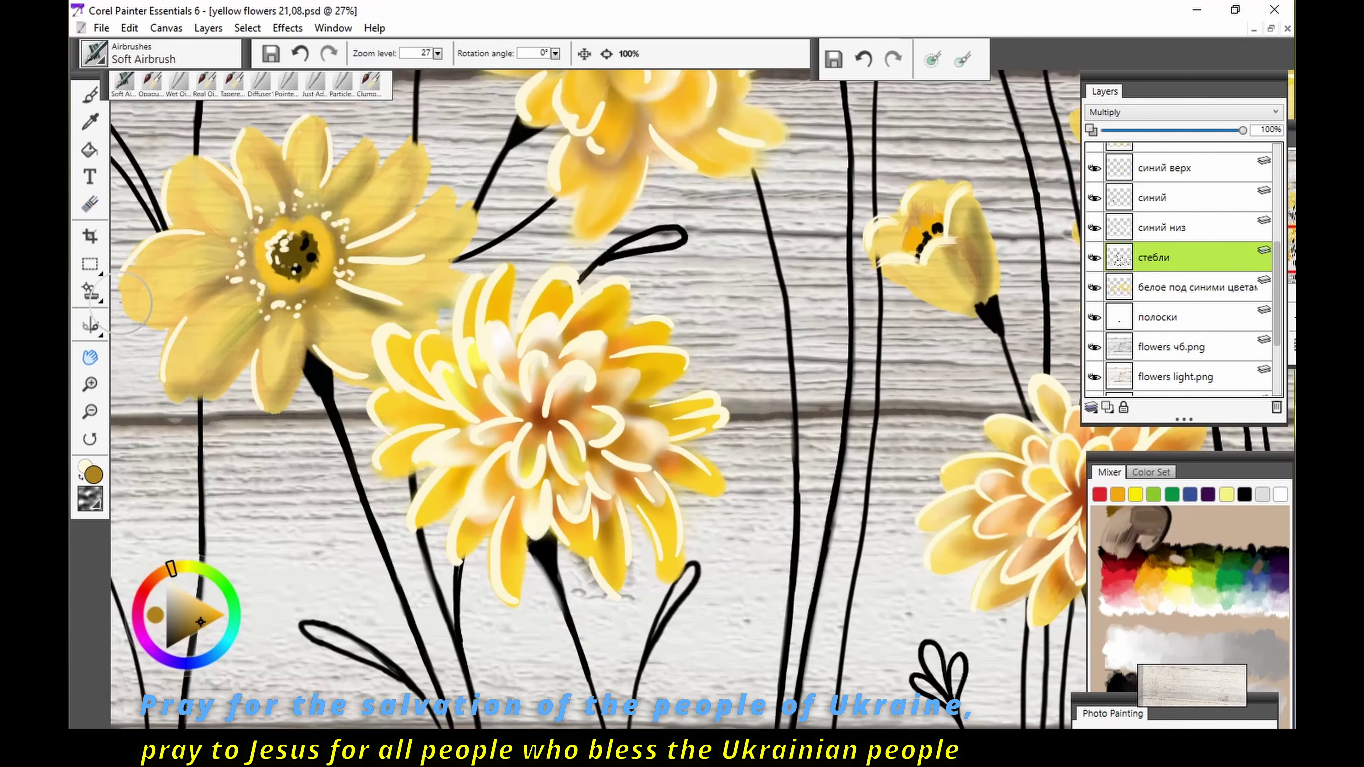
{"action": "left_click_drag", "start_coordinate": [124, 301], "coordinate": [126, 301]}
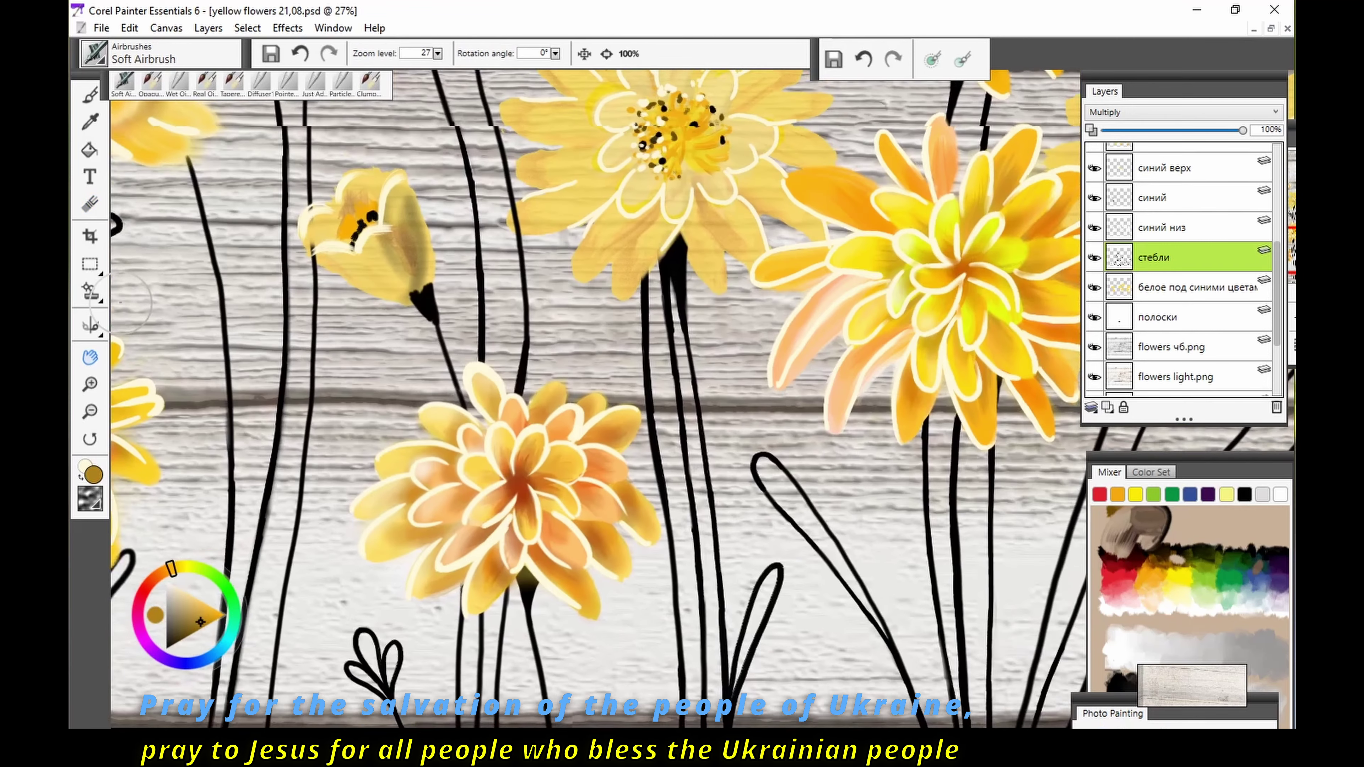
{"action": "key", "text": "b"}
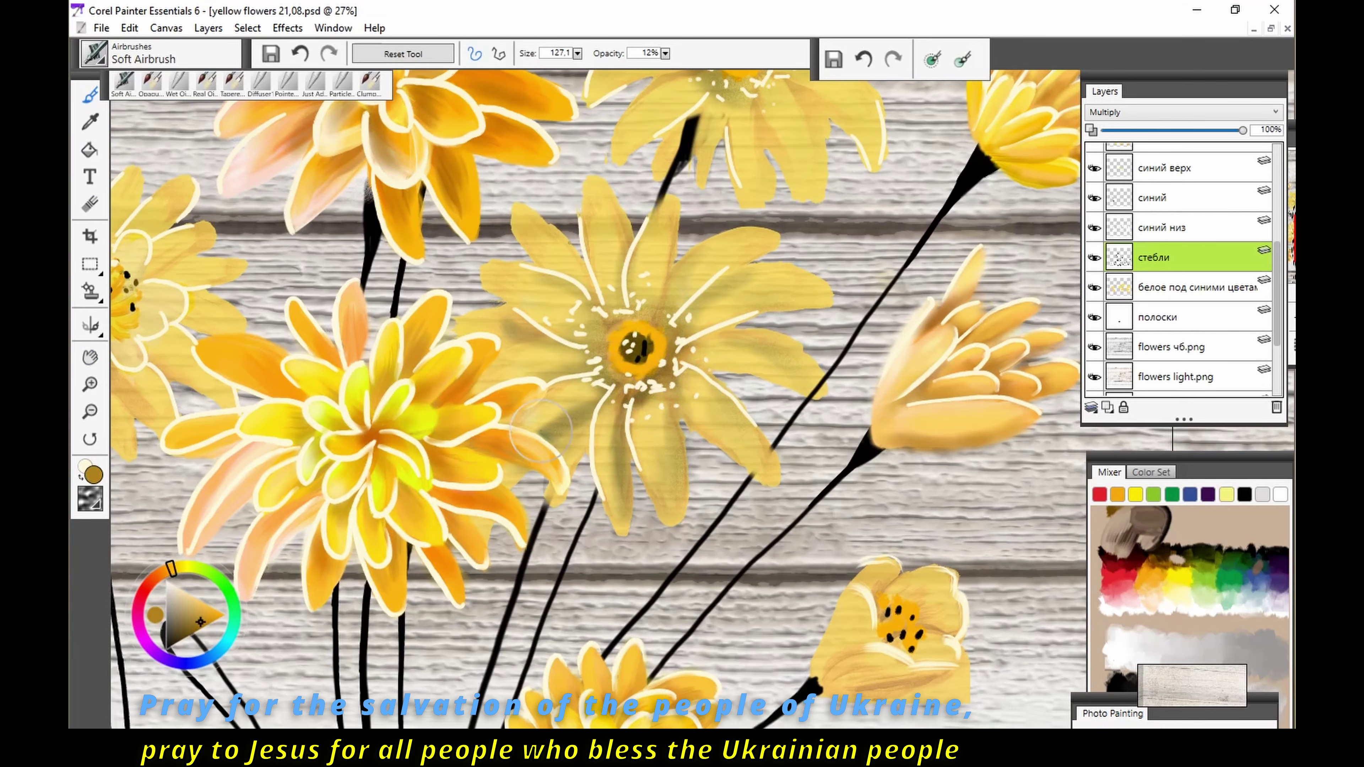
{"action": "left_click", "coordinate": [520, 446], "text": "alt"}
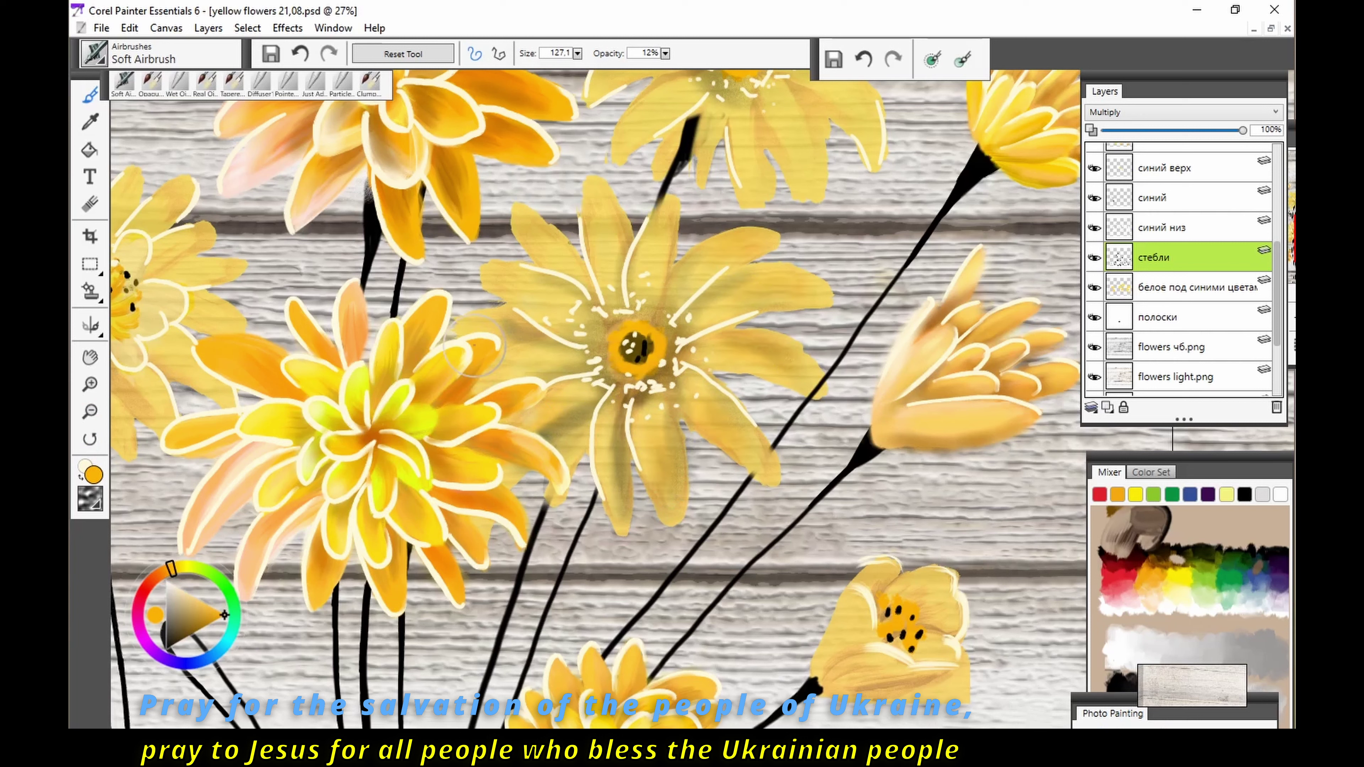
{"action": "left_click", "coordinate": [1165, 168]}
{"action": "left_click", "coordinate": [90, 203]}
{"action": "key", "text": "alt+bracketleft"}
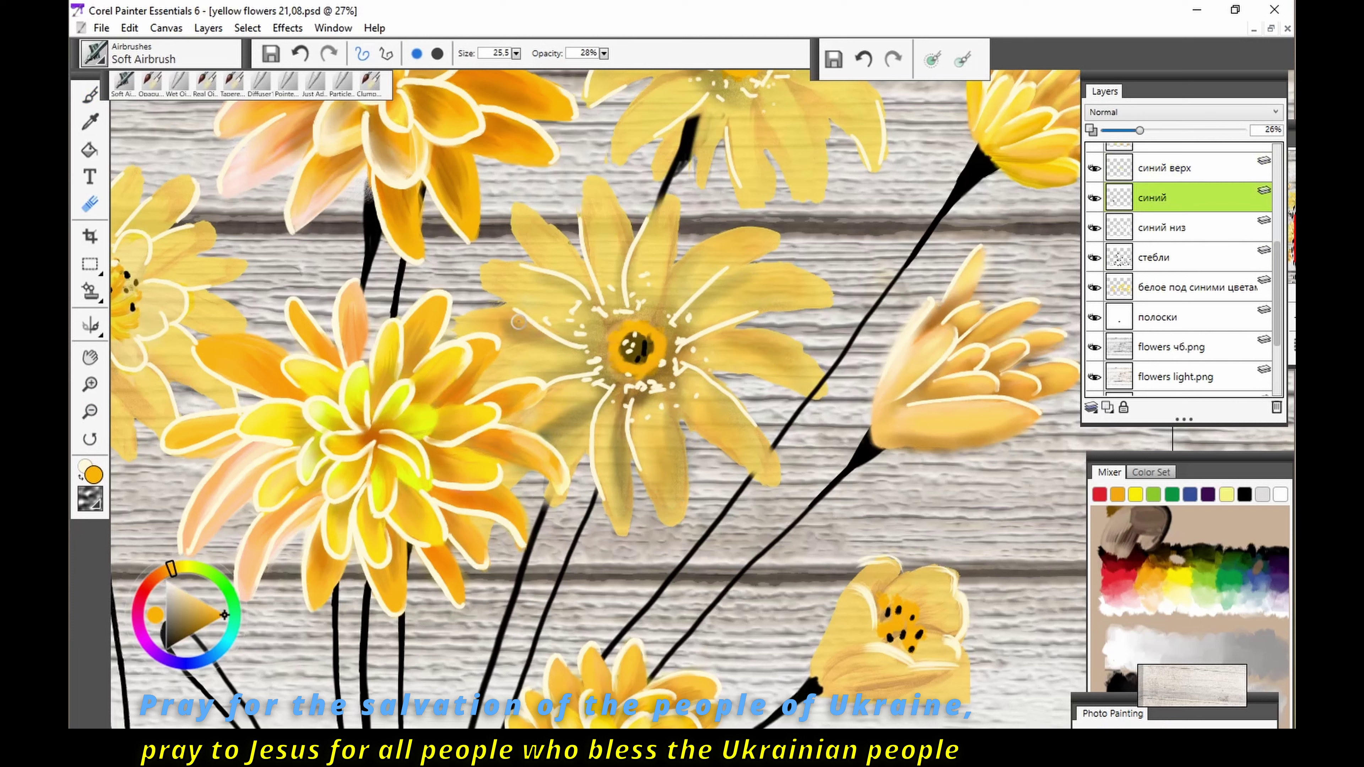
{"action": "key", "text": "alt+bracketleft"}
{"action": "key", "text": "alt+bracketright"}
{"action": "key", "text": "alt+bracketright"}
{"action": "key", "text": "alt+bracketright"}
{"action": "key", "text": "alt+bracketleft"}
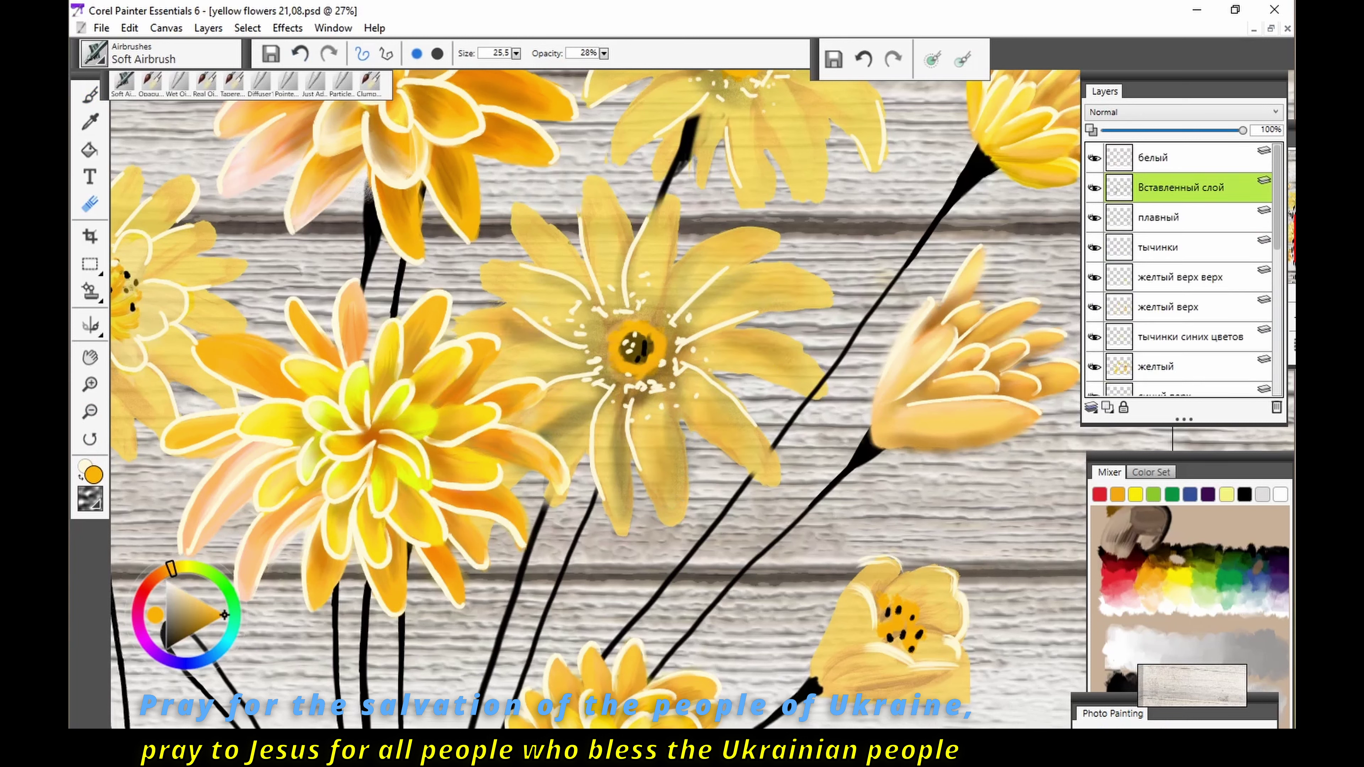
{"action": "key", "text": "alt+bracketleft"}
{"action": "key", "text": "bracketright"}
{"action": "key", "text": "bracketright"}
{"action": "key", "text": "bracketright"}
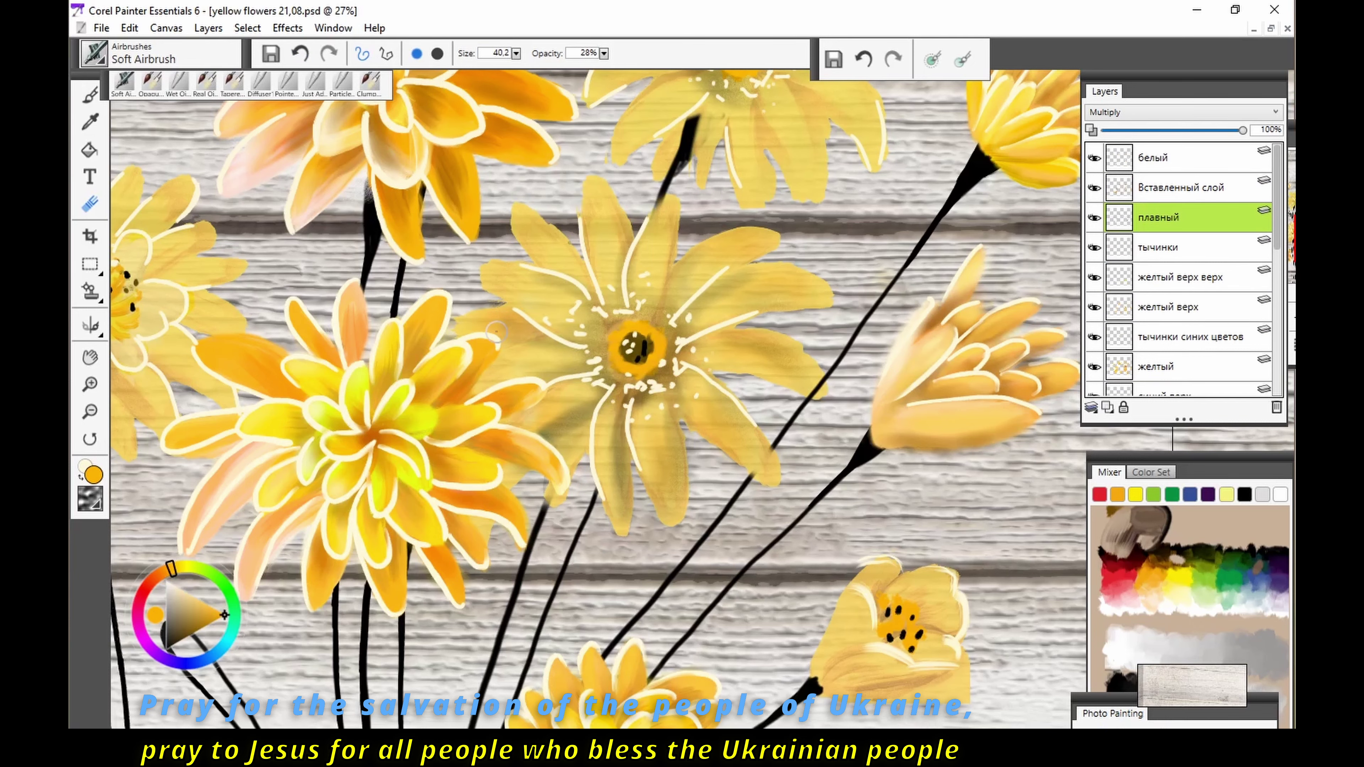
{"action": "key", "text": "alt+bracketright"}
{"action": "key", "text": "ctrl+minus"}
{"action": "key", "text": "ctrl+minus"}
{"action": "key", "text": "ctrl+minus"}
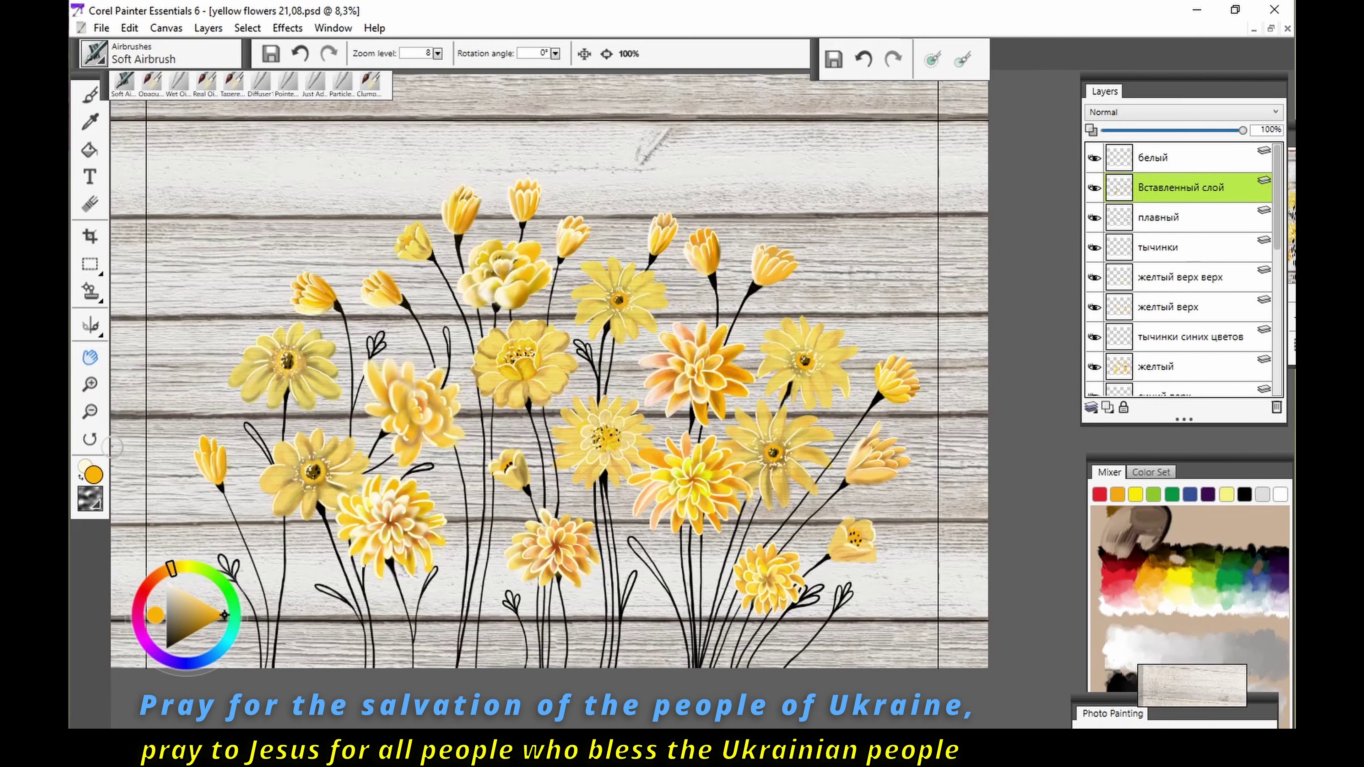
{"action": "key", "text": "alt+bracketleft"}
{"action": "key", "text": "alt+bracketleft"}
{"action": "key", "text": "alt+bracketleft"}
{"action": "key", "text": "ctrl+plus"}
{"action": "key", "text": "ctrl+plus"}
{"action": "key", "text": "ctrl+plus"}
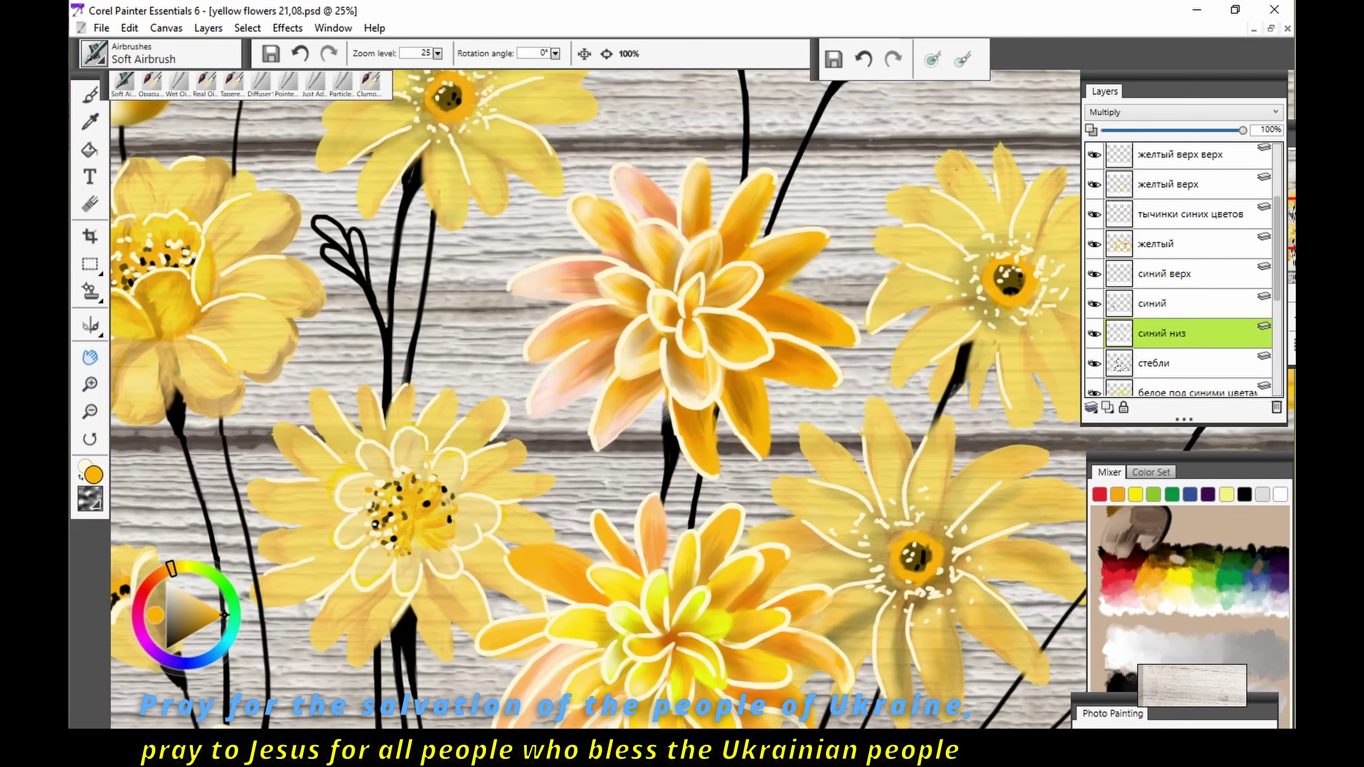
{"action": "left_click", "coordinate": [205, 81]}
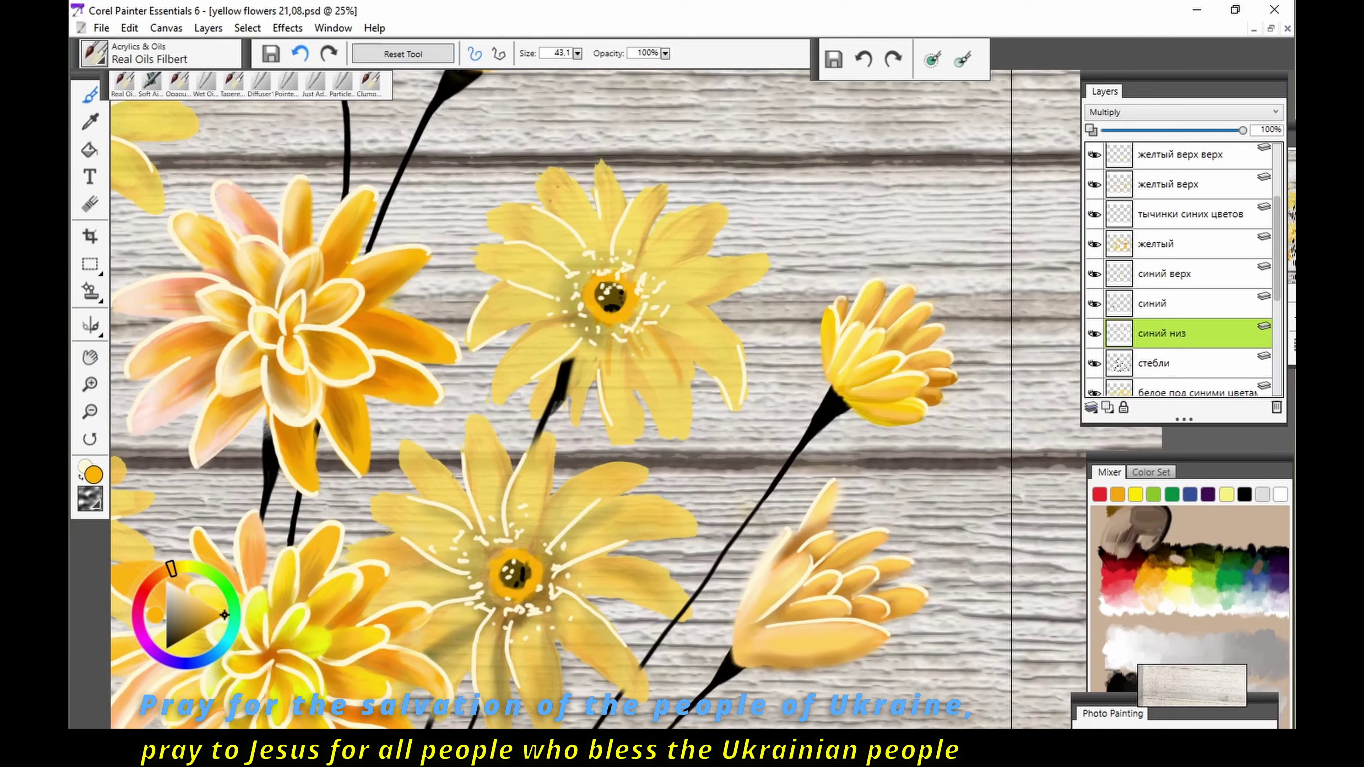
{"action": "key", "text": "alt+bracketright"}
{"action": "key", "text": "alt+bracketright"}
{"action": "key", "text": "alt+bracketright"}
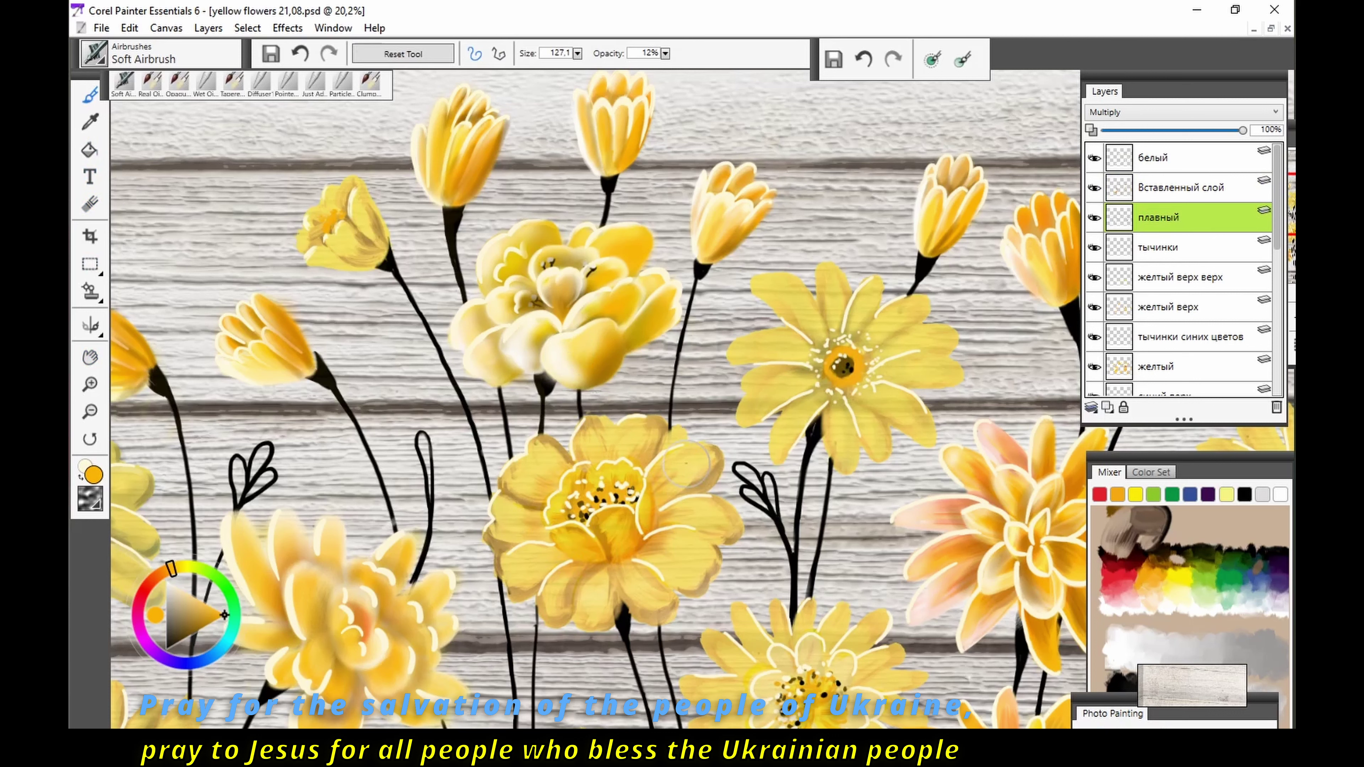
Step: Airbrush dark olive shading into the central yellow flower's centre
{"action": "left_click", "coordinate": [178, 588]}
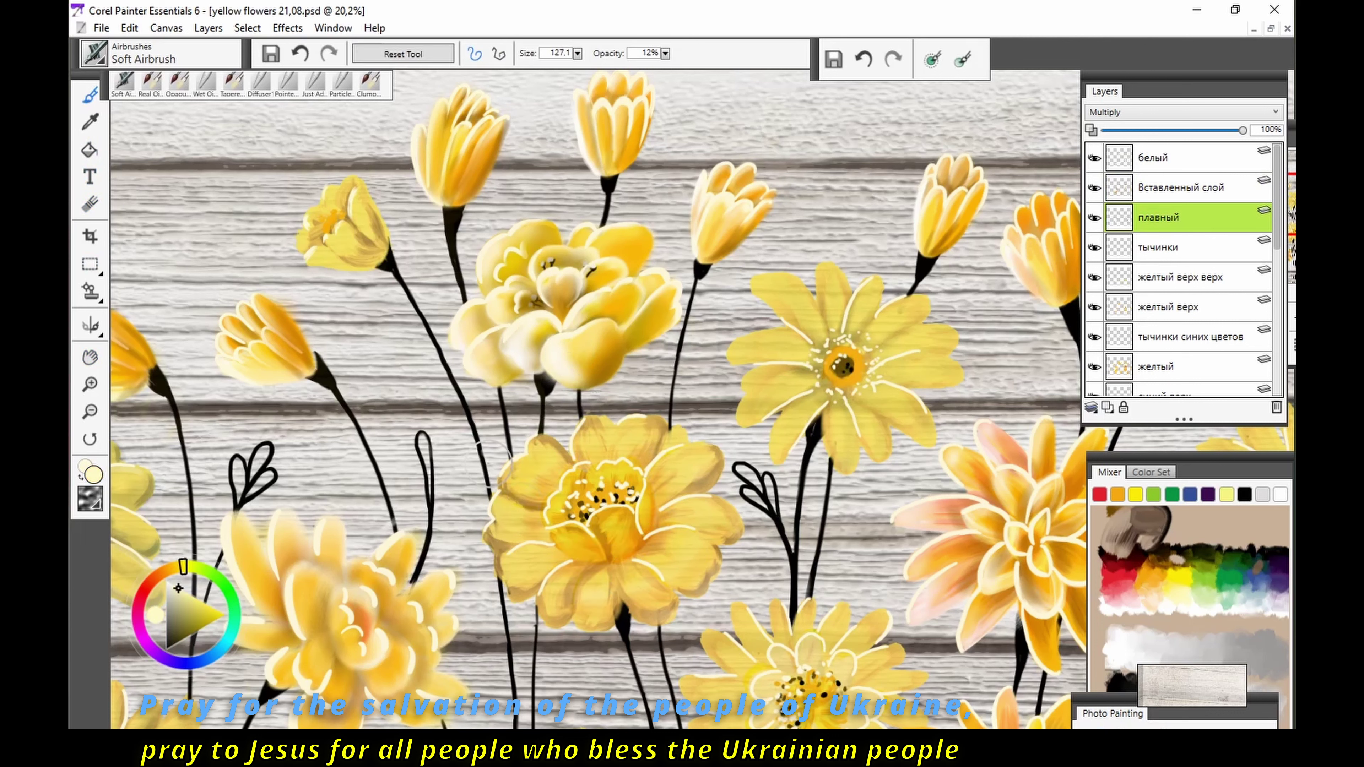
{"action": "left_click", "coordinate": [191, 634]}
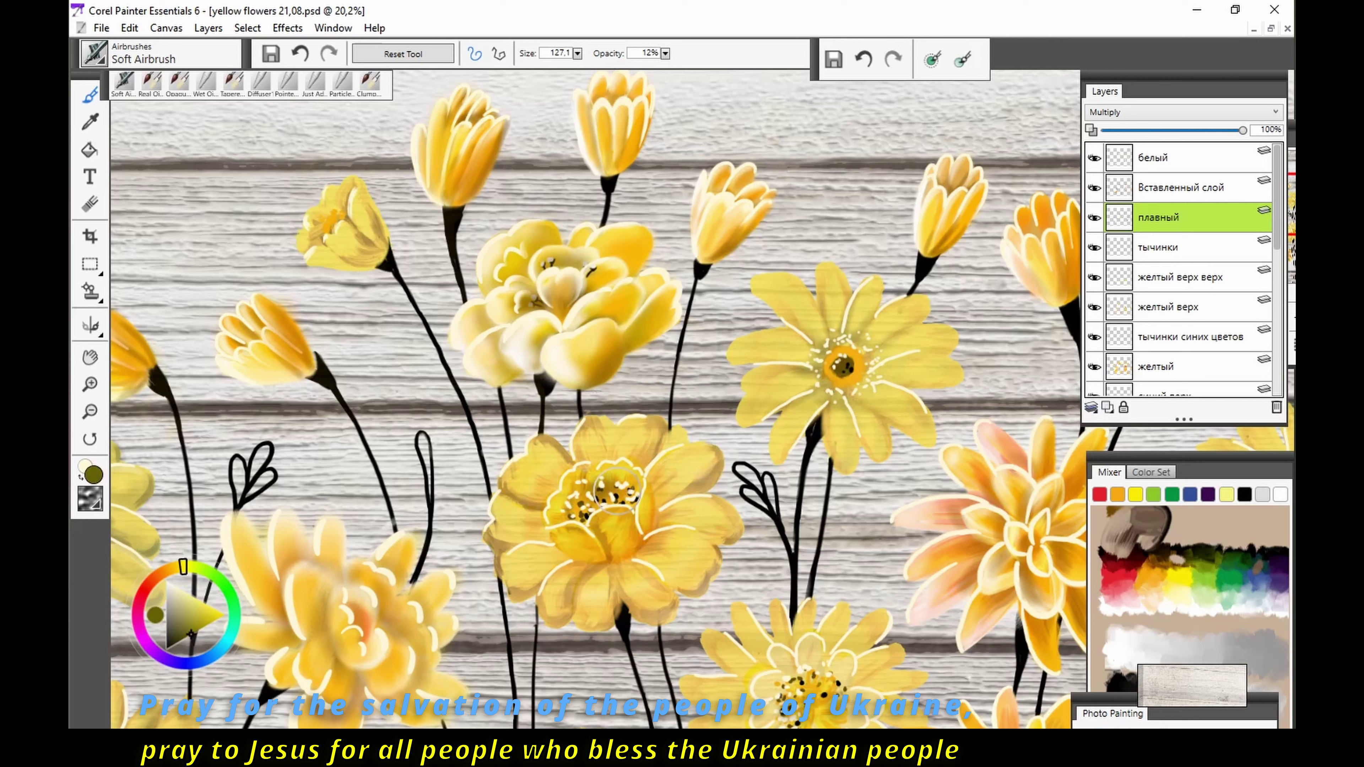
{"action": "mouse_move", "coordinate": [596, 483]}
{"action": "left_mouse_down"}
{"action": "mouse_move", "coordinate": [584, 558]}
{"action": "mouse_move", "coordinate": [685, 582]}
{"action": "left_mouse_up"}
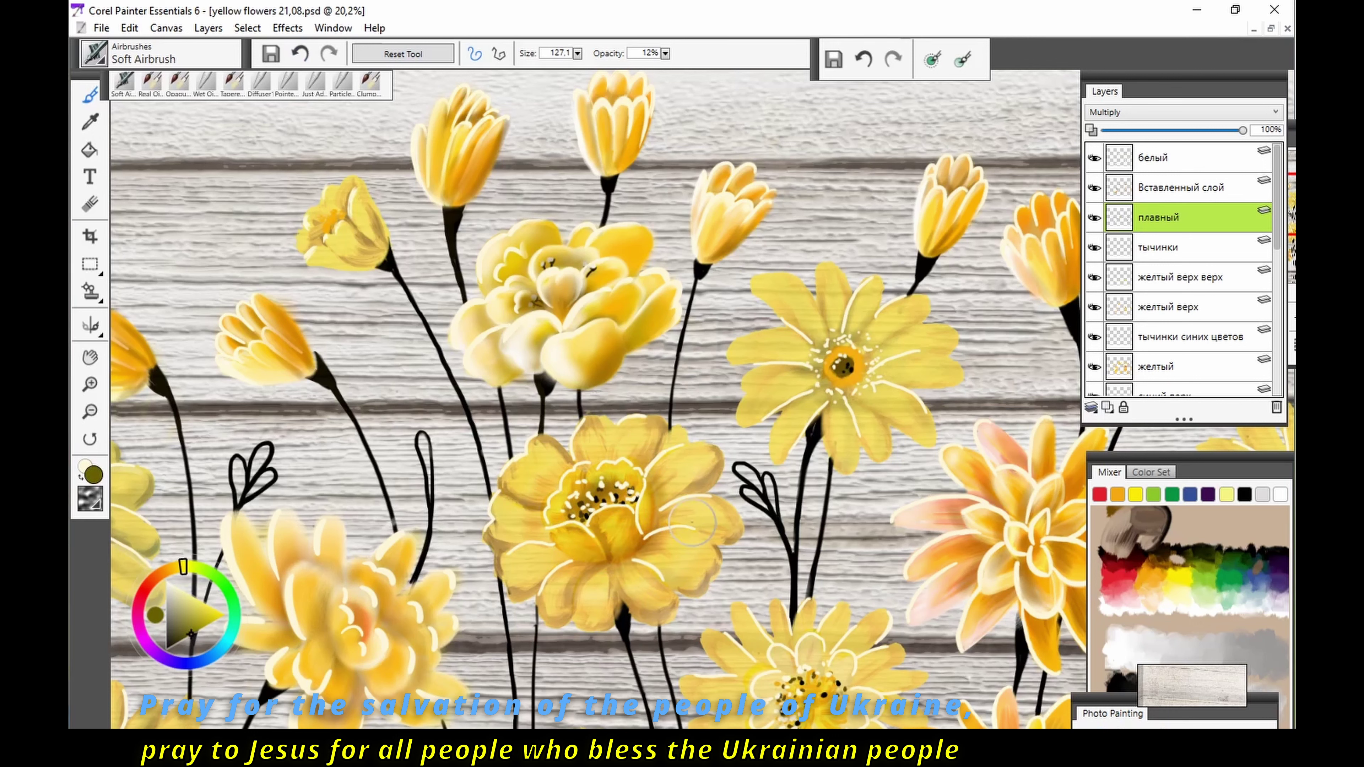
{"action": "left_click", "coordinate": [89, 411]}
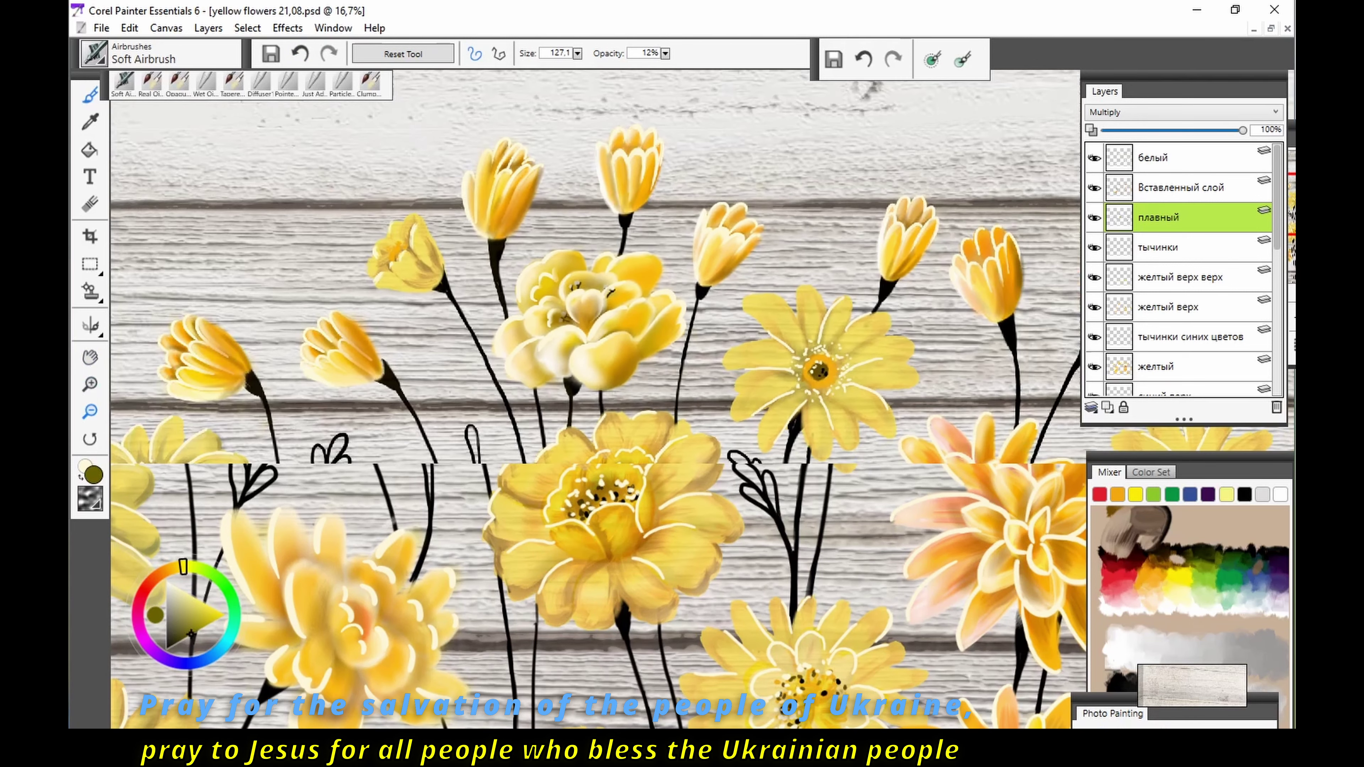
{"action": "left_click", "coordinate": [90, 385]}
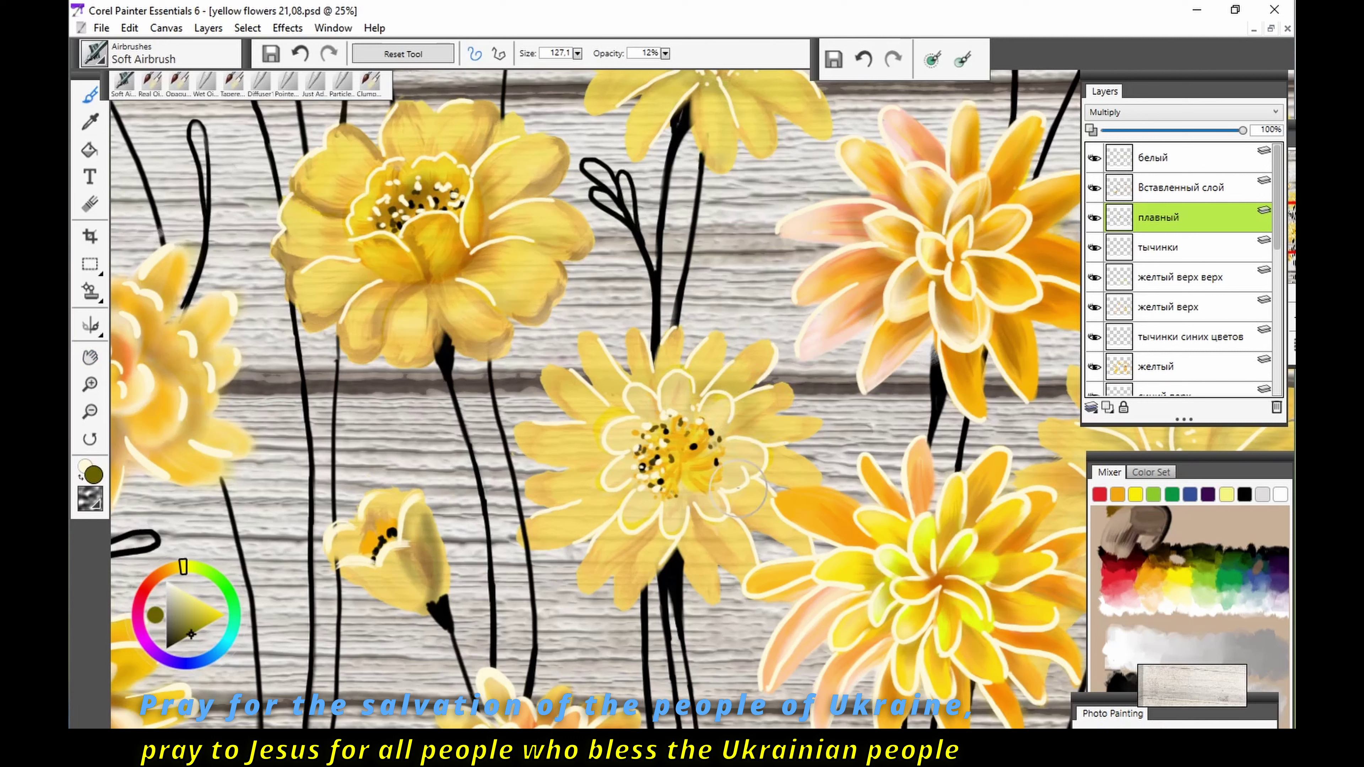
{"action": "left_click_drag", "start_coordinate": [675, 419], "coordinate": [709, 430]}
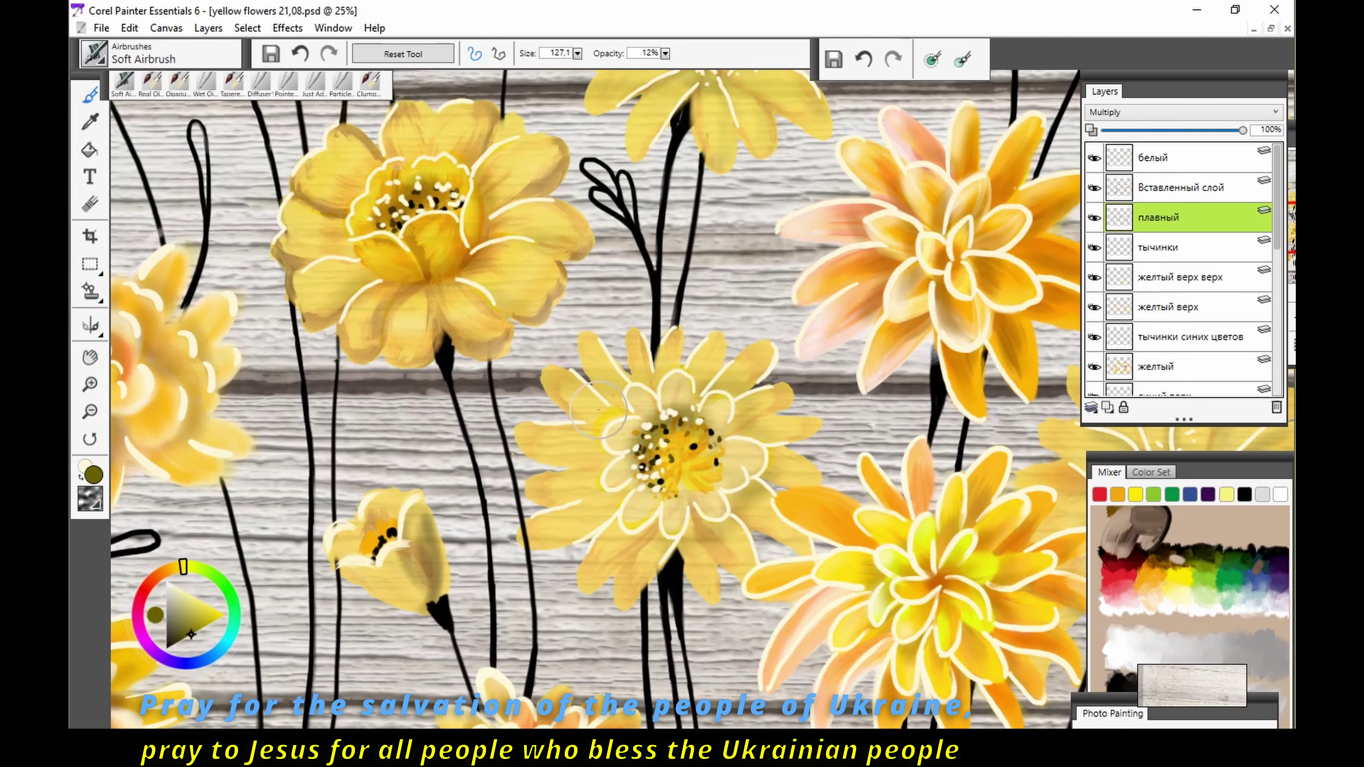
{"action": "left_click_drag", "start_coordinate": [628, 414], "coordinate": [596, 473]}
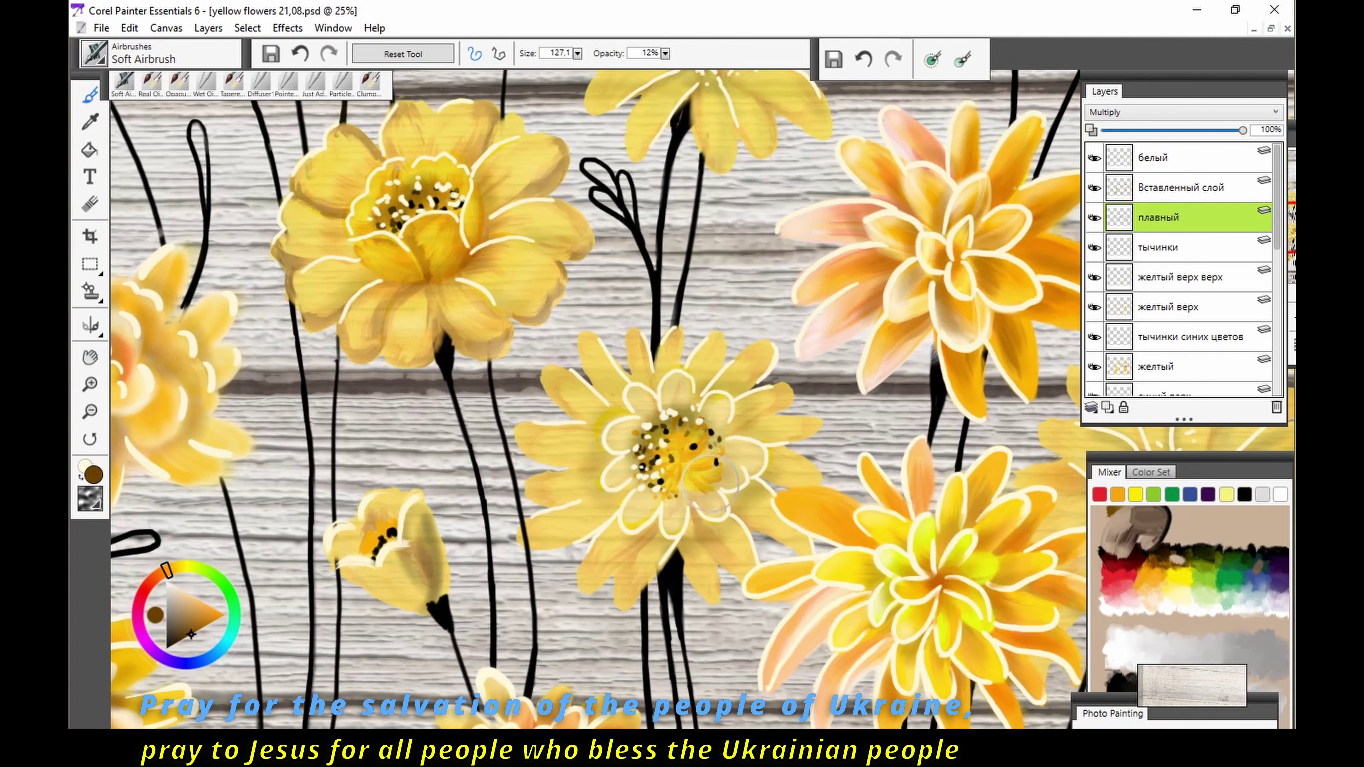
Step: On the синий низ layer, softly darken the centre daisy's lower petals, then return to плавный
{"action": "scroll", "coordinate": [798, 526], "scroll_direction": "down", "scroll_amount": 1}
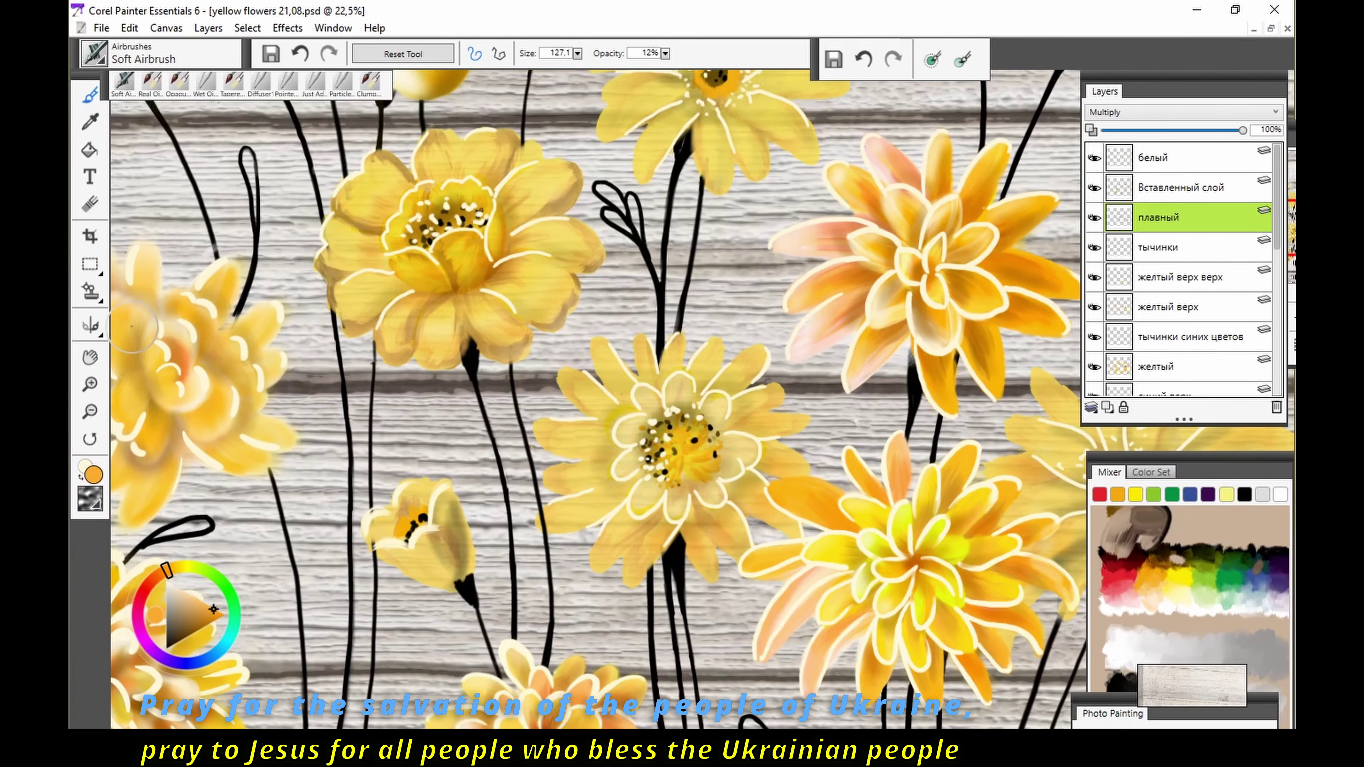
{"action": "left_click_drag", "start_coordinate": [131, 326], "coordinate": [423, 290]}
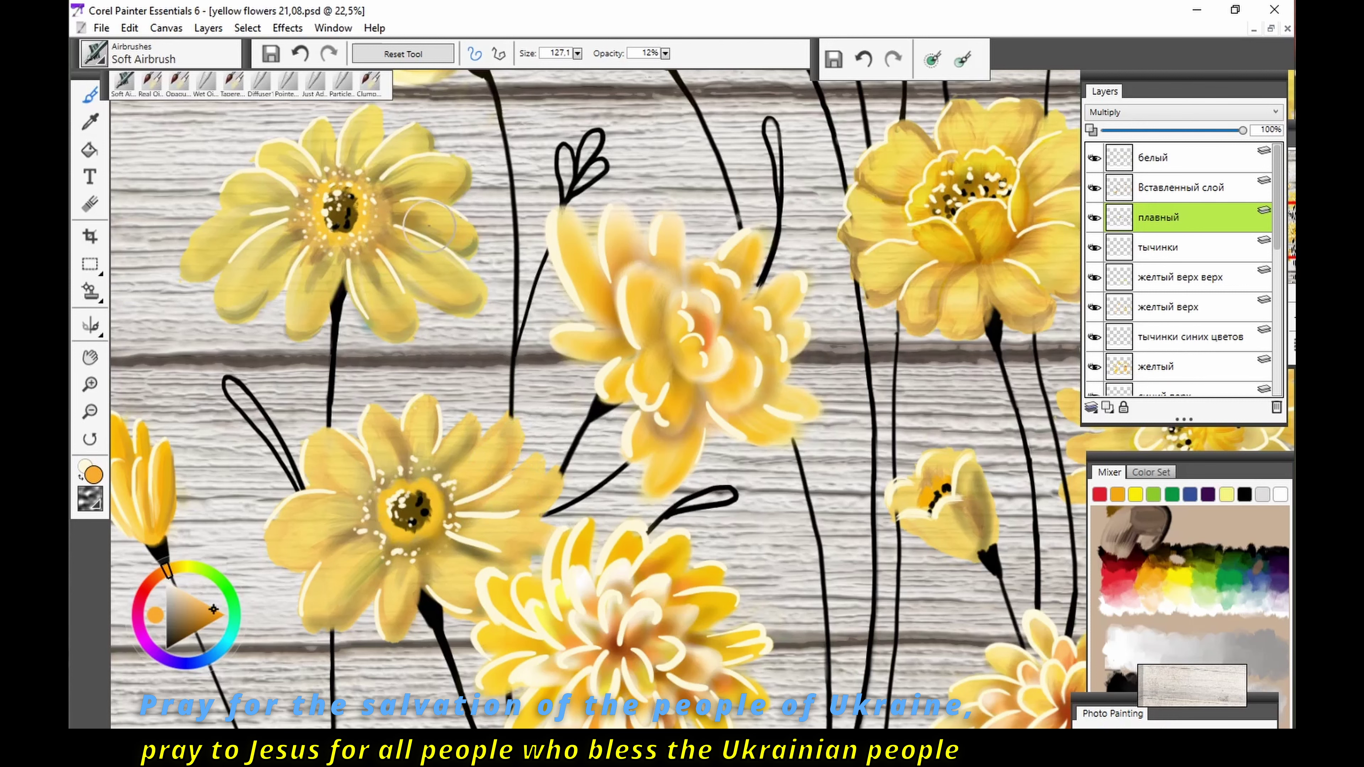
{"action": "scroll", "coordinate": [1181, 269], "scroll_direction": "down", "scroll_amount": 1}
{"action": "left_click", "coordinate": [1171, 374]}
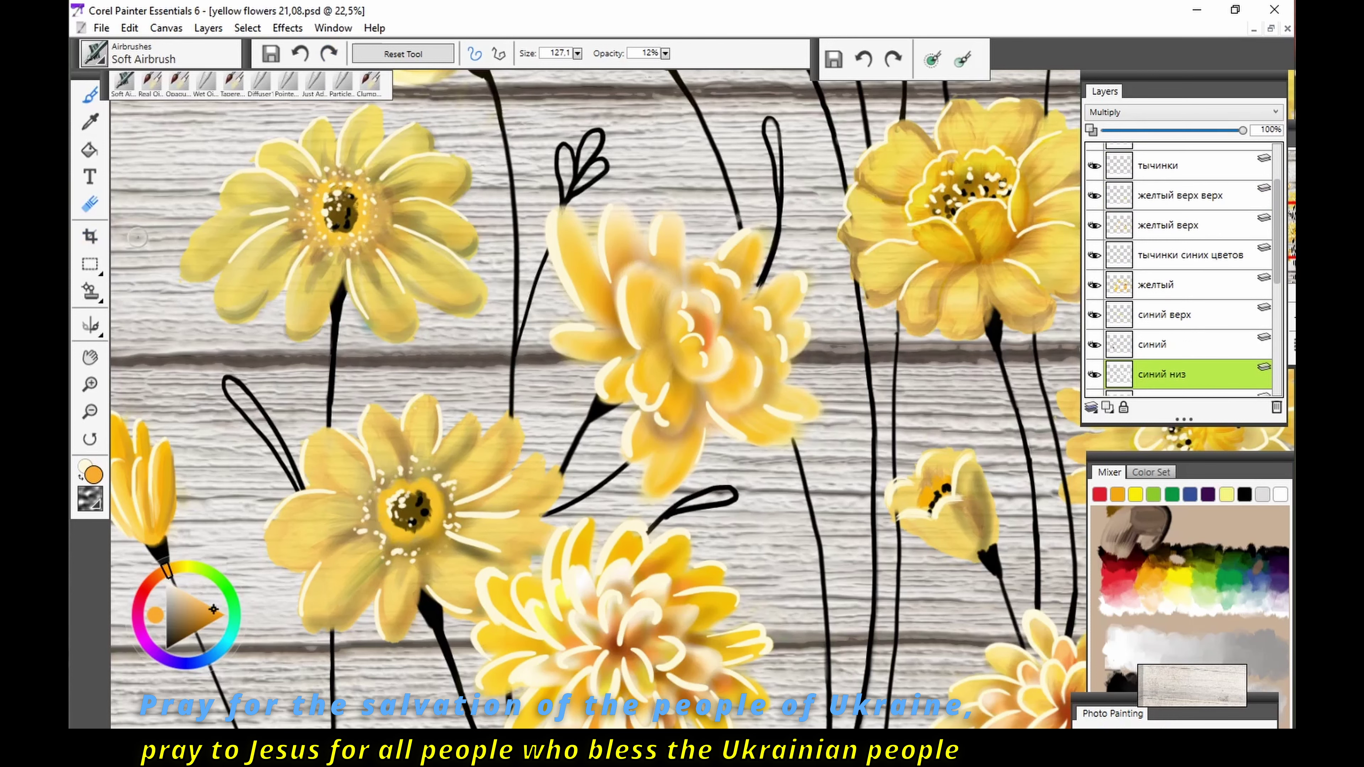
{"action": "key", "text": "ctrl+0"}
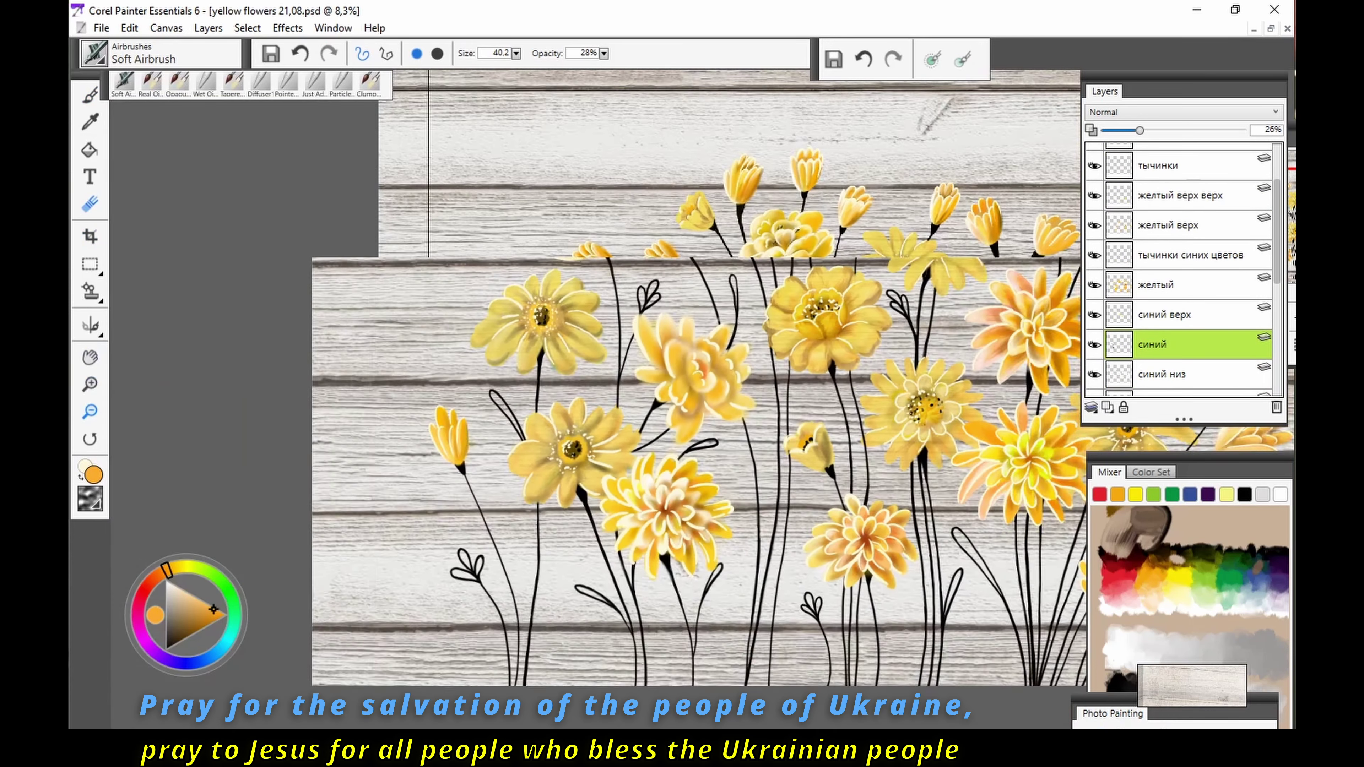
{"action": "scroll", "coordinate": [852, 293], "scroll_direction": "up", "scroll_amount": 3}
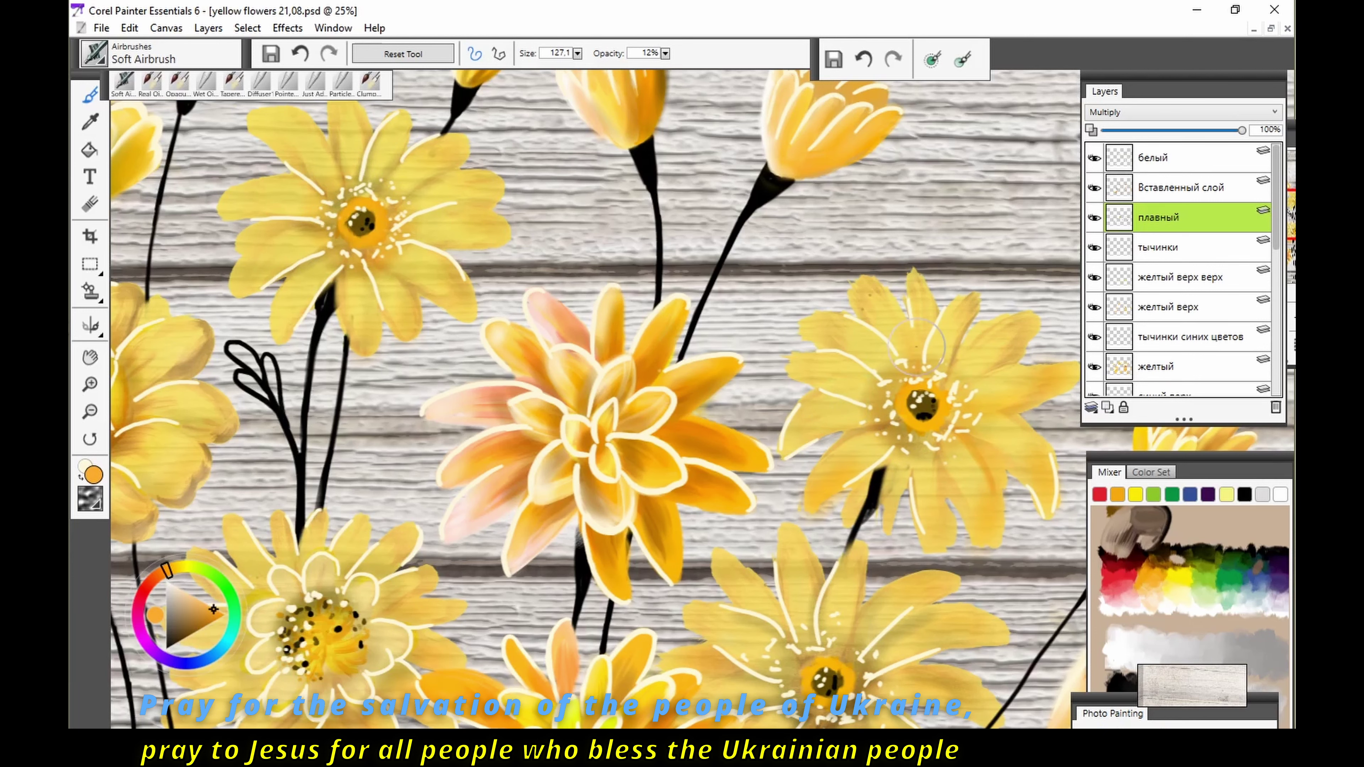
{"action": "scroll", "coordinate": [886, 368], "scroll_direction": "up", "scroll_amount": 1}
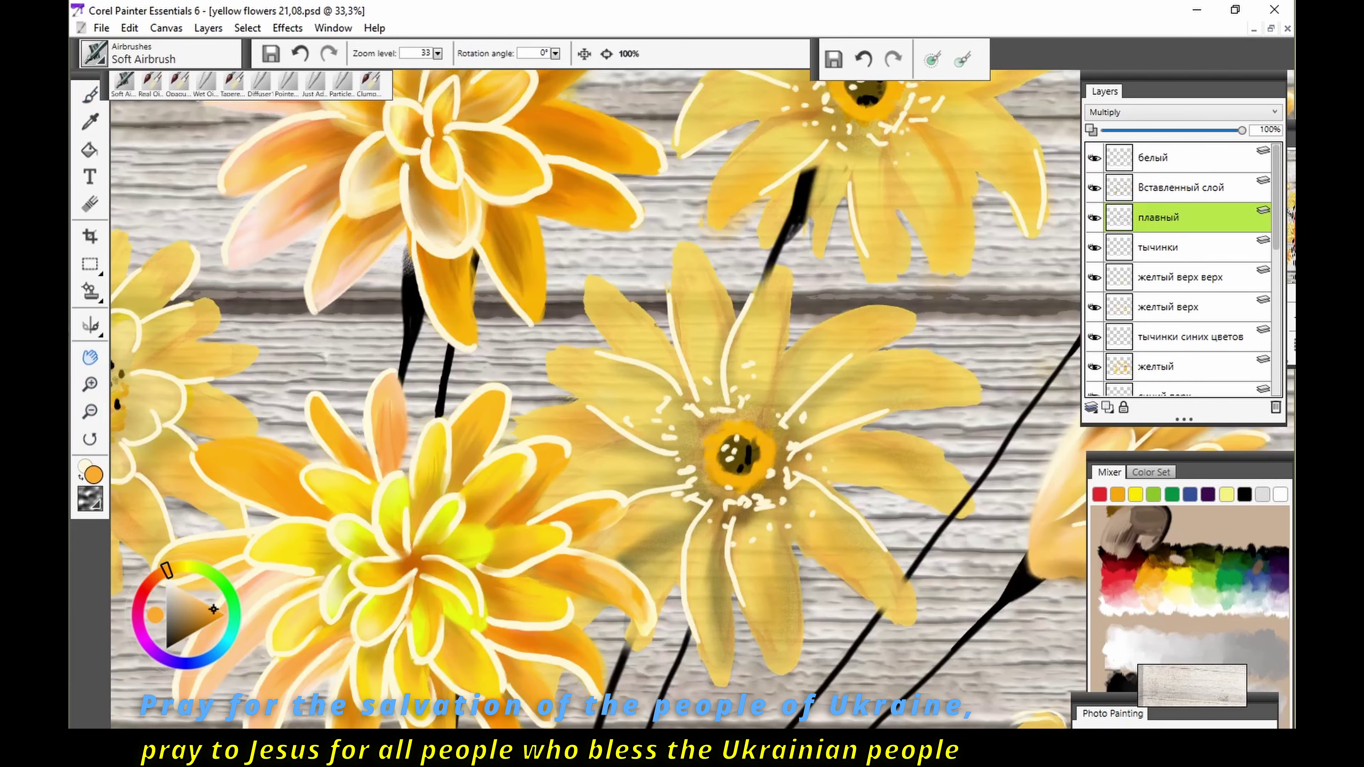
{"action": "key", "text": "b"}
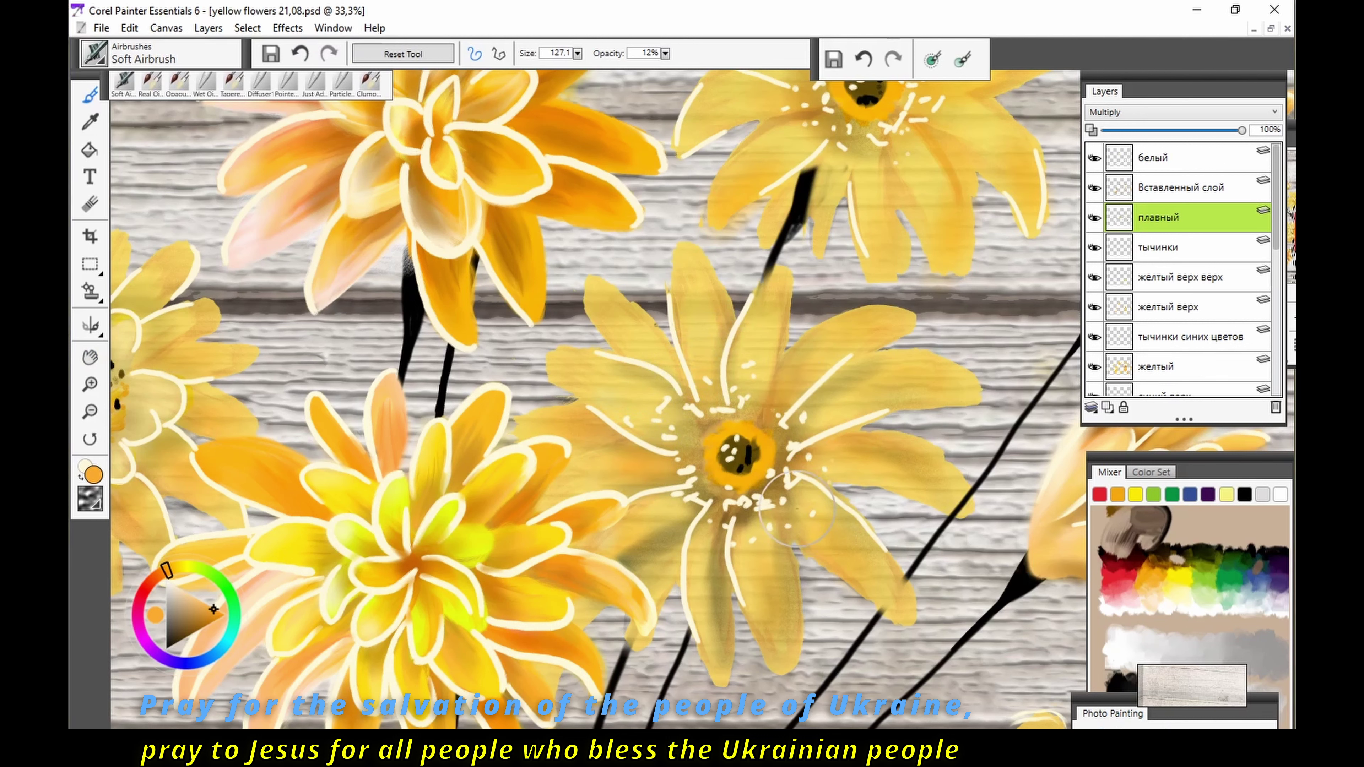
{"action": "left_click_drag", "start_coordinate": [709, 639], "coordinate": [735, 597]}
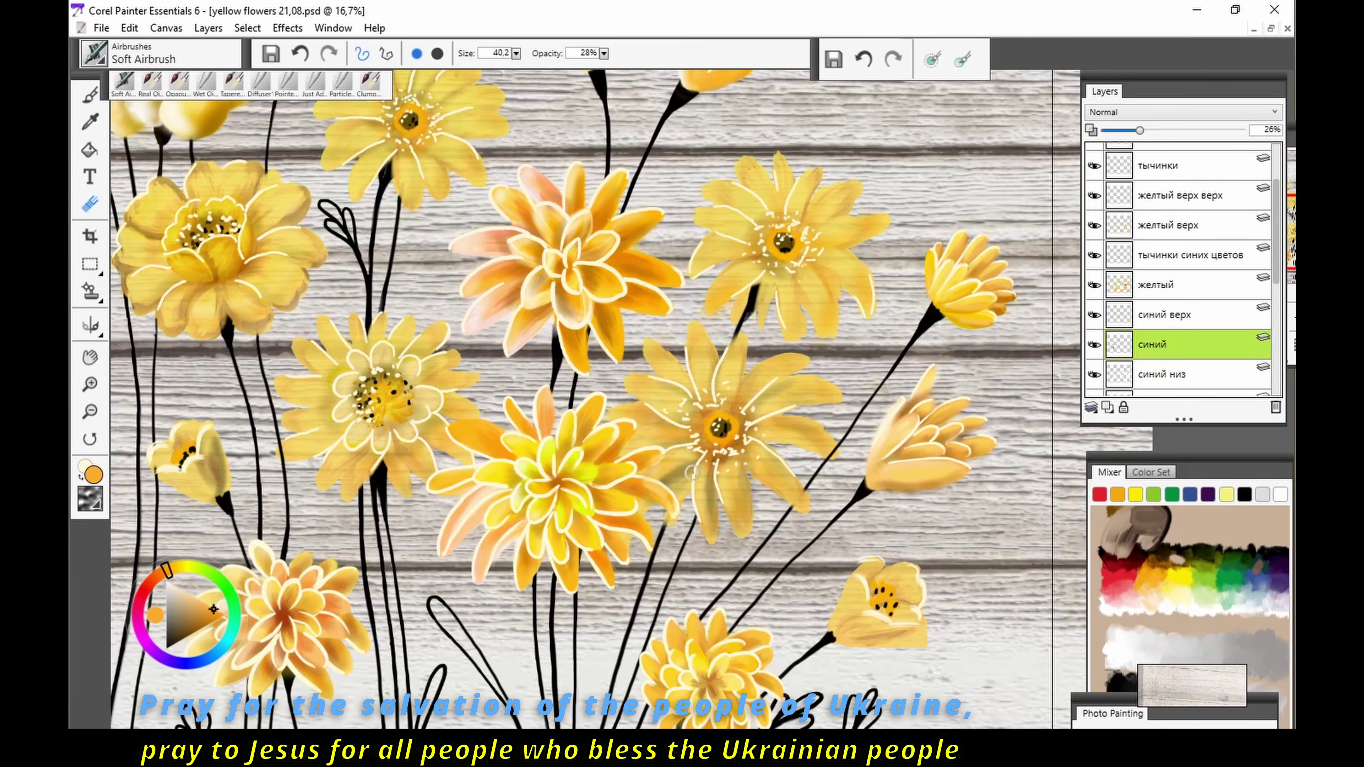
{"action": "key", "text": "alt+]"}
{"action": "key", "text": "alt+]"}
{"action": "key", "text": "alt+]"}
{"action": "key", "text": "alt+]"}
{"action": "key", "text": "alt+]"}
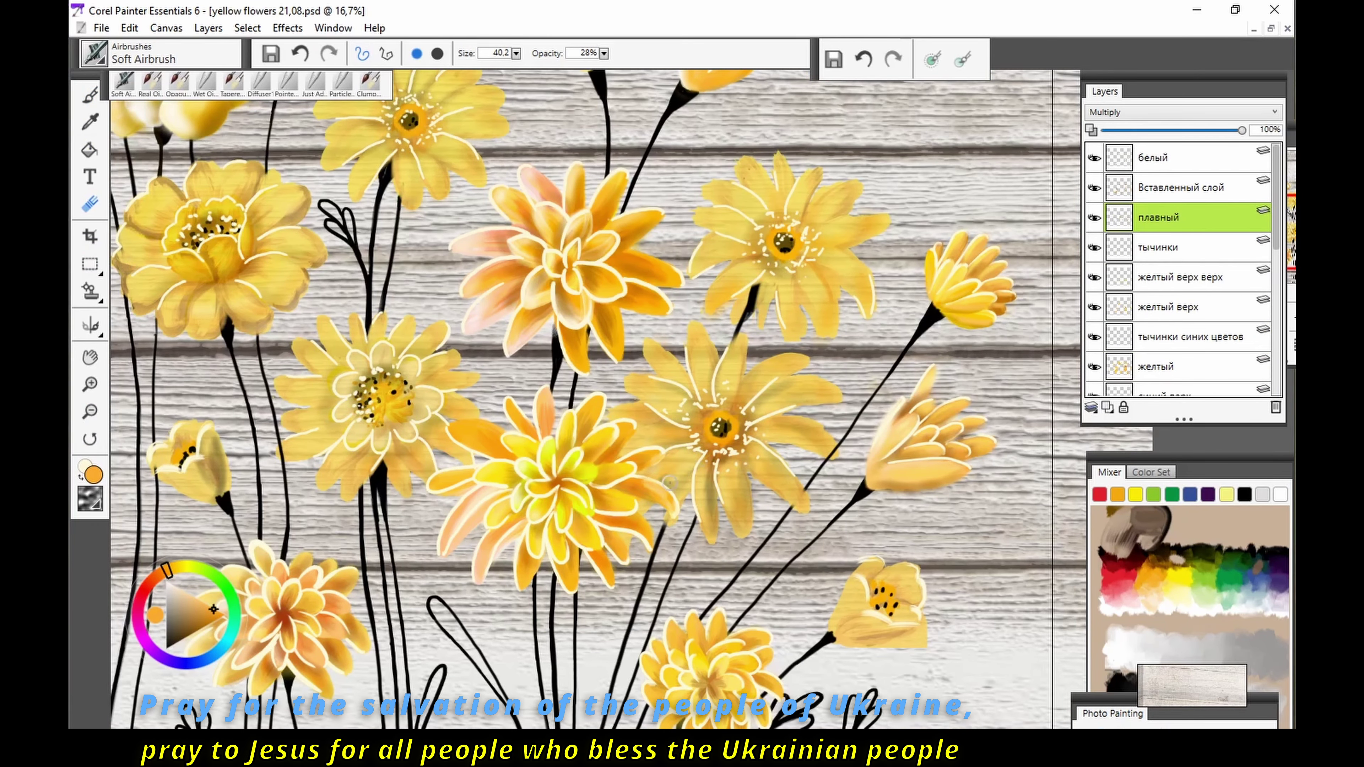
{"action": "left_click", "coordinate": [89, 411]}
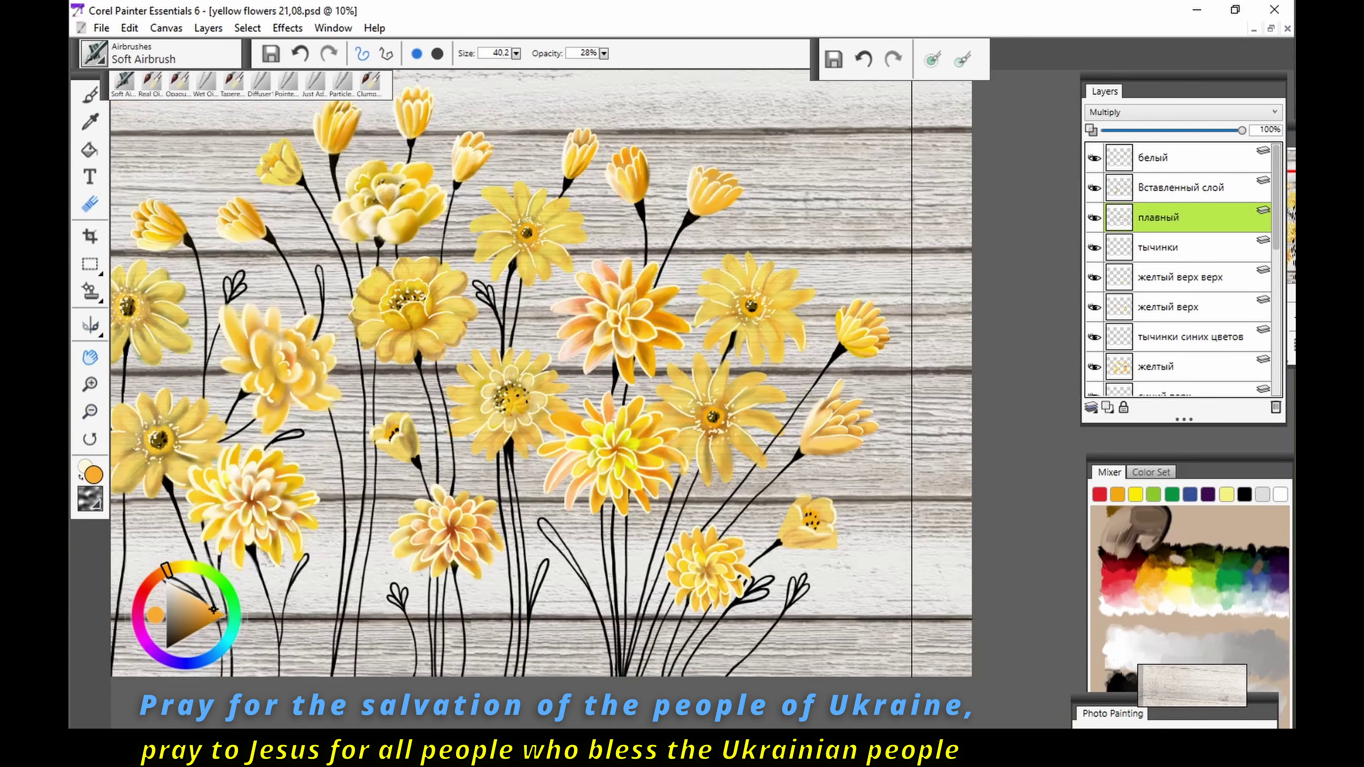
Step: Set the Soft Airbrush to dark brown at size 31.6 on the плавный layer
{"action": "double_click", "coordinate": [89, 356]}
{"action": "key", "text": "alt+]"}
{"action": "key", "text": "alt+]"}
{"action": "key", "text": "b"}
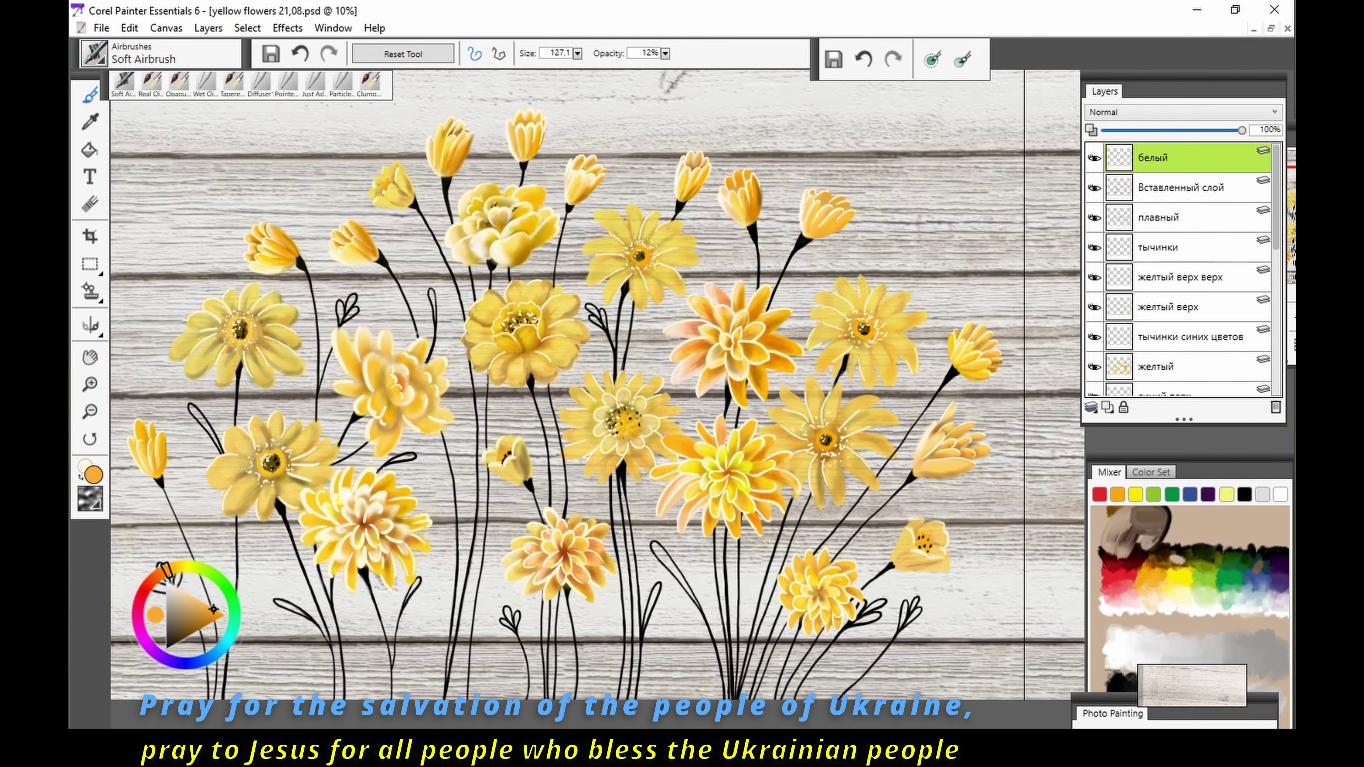
{"action": "left_click", "coordinate": [178, 82]}
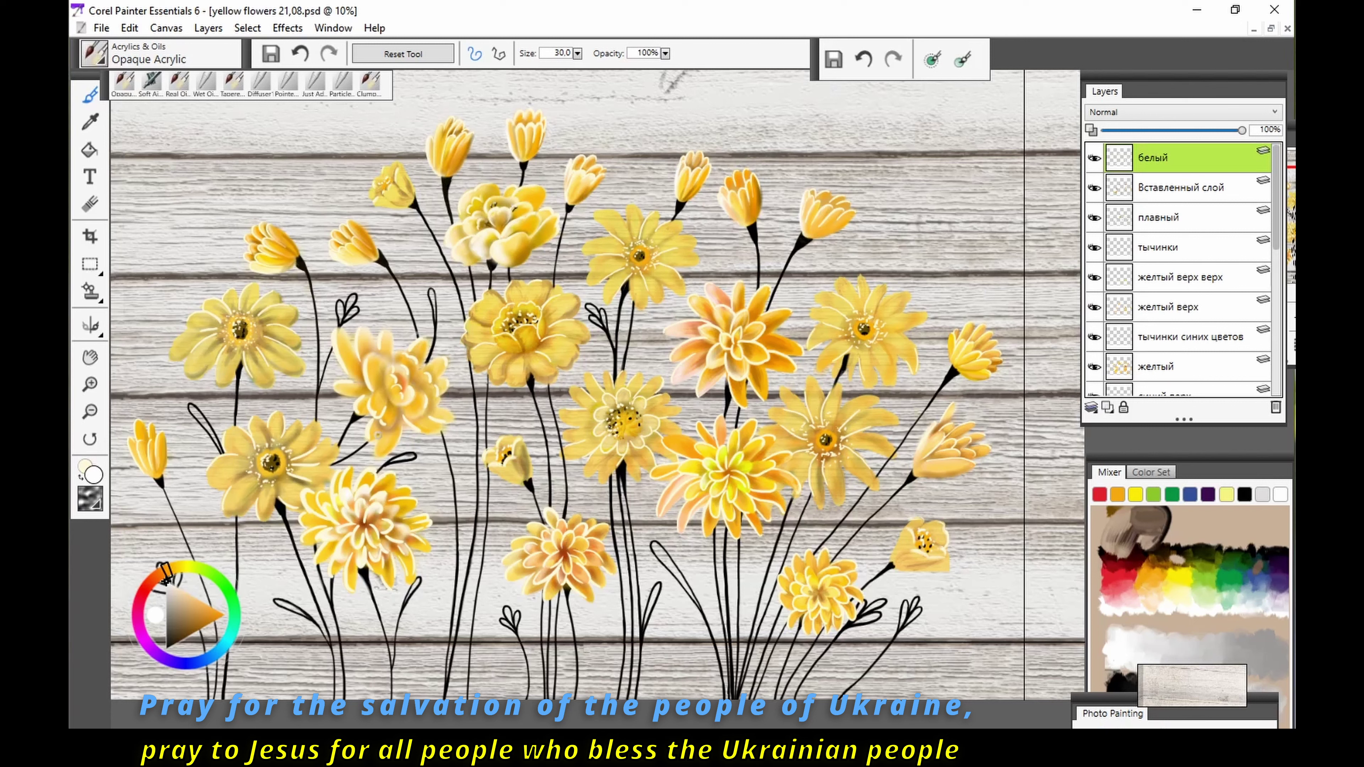
{"action": "key", "text": "ctrl+plus"}
{"action": "key", "text": "alt+["}
{"action": "key", "text": "alt+["}
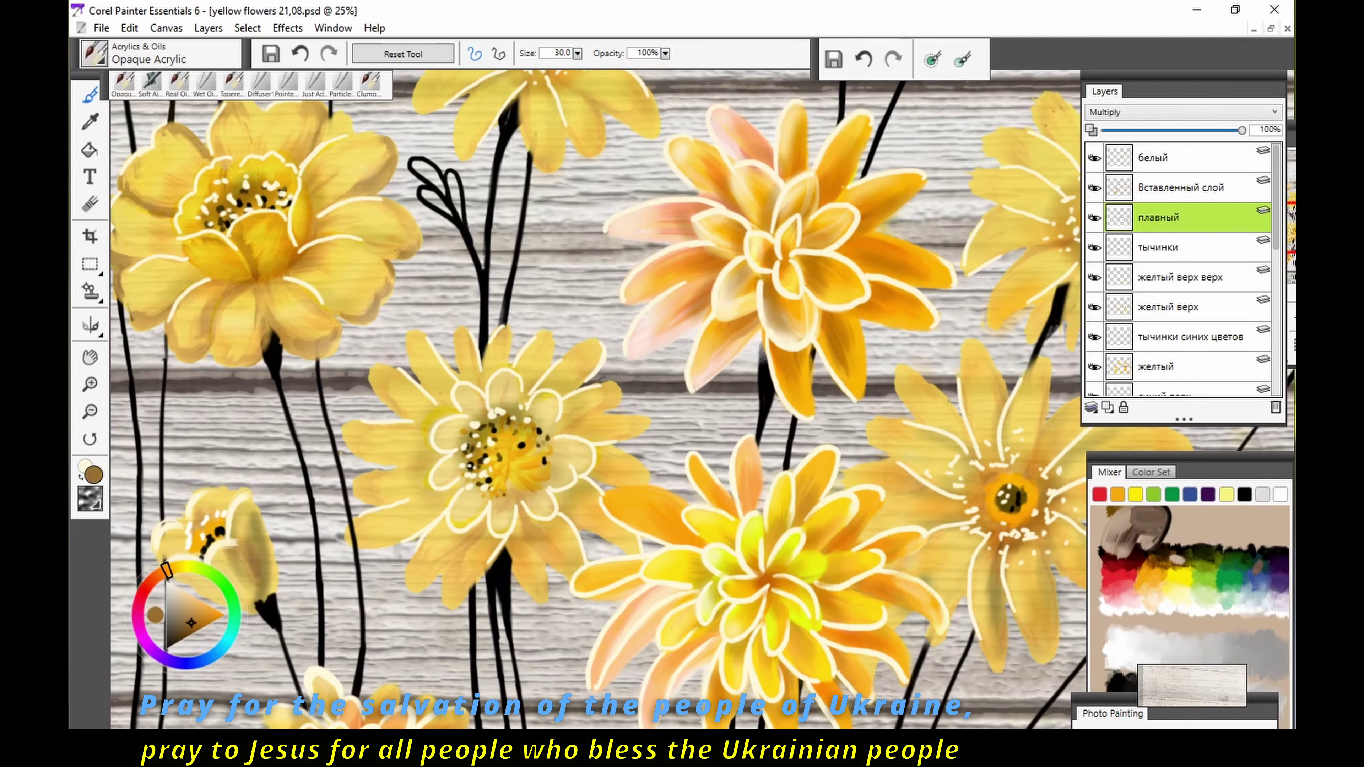
{"action": "left_click", "coordinate": [1245, 495]}
{"action": "left_click", "coordinate": [152, 81]}
{"action": "left_click", "coordinate": [577, 53]}
{"action": "left_click_drag", "start_coordinate": [645, 116], "coordinate": [558, 115]}
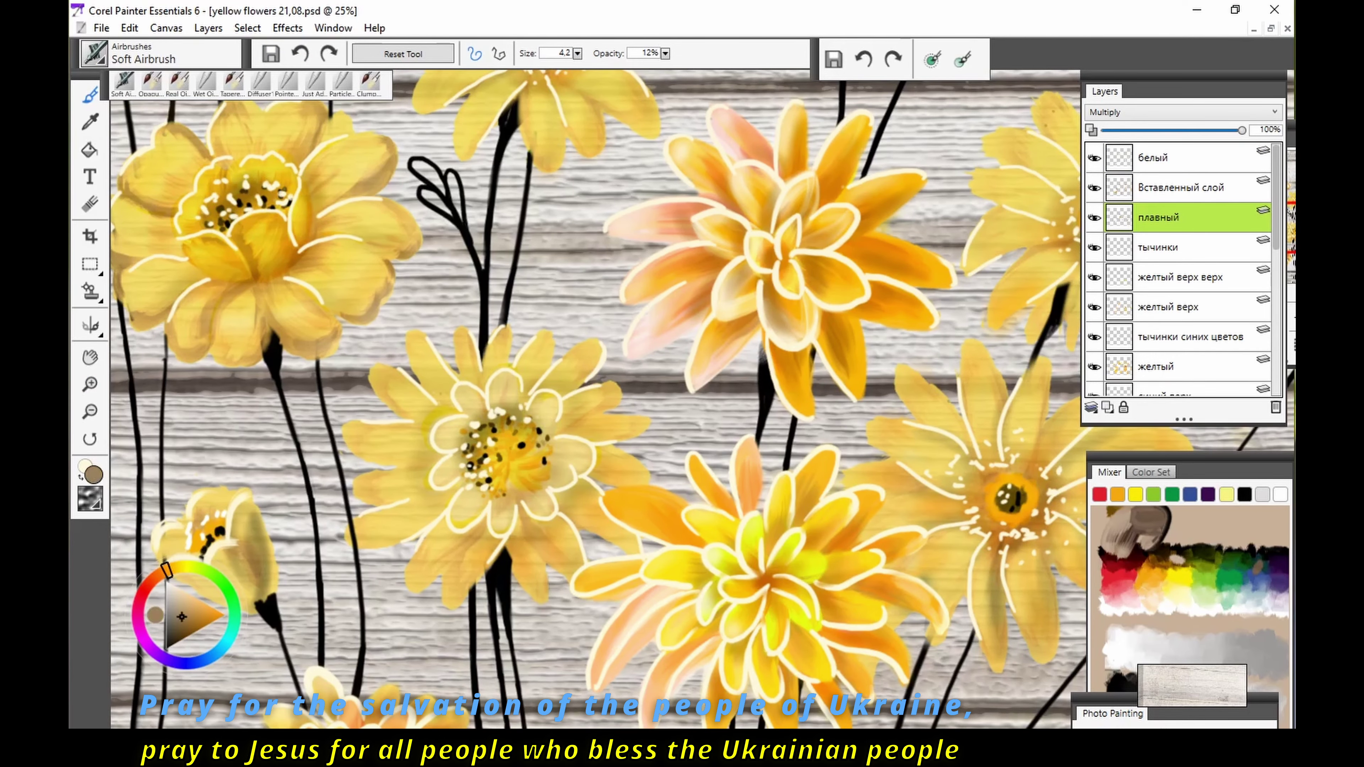
{"action": "left_click", "coordinate": [184, 638]}
{"action": "key", "text": "bracketright"}
{"action": "key", "text": "bracketright"}
{"action": "key", "text": "bracketright"}
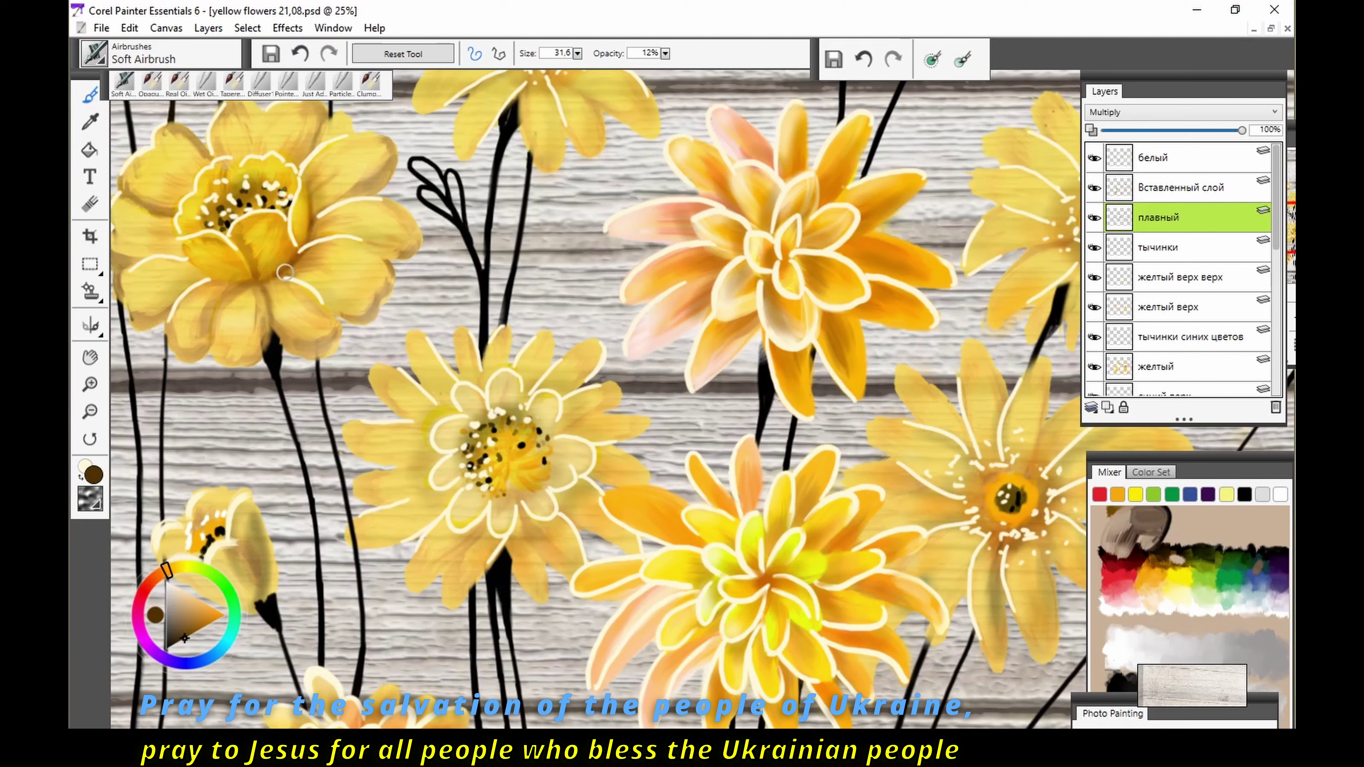
Step: On the стебли layer, softly darken the left daisy's centre and surrounding petals
{"action": "key", "text": "alt+bracketleft"}
{"action": "key", "text": "alt+bracketleft"}
{"action": "key", "text": "alt+bracketleft"}
{"action": "key", "text": "alt+bracketleft"}
{"action": "key", "text": "alt+bracketleft"}
{"action": "key", "text": "alt+bracketleft"}
{"action": "key", "text": "n"}
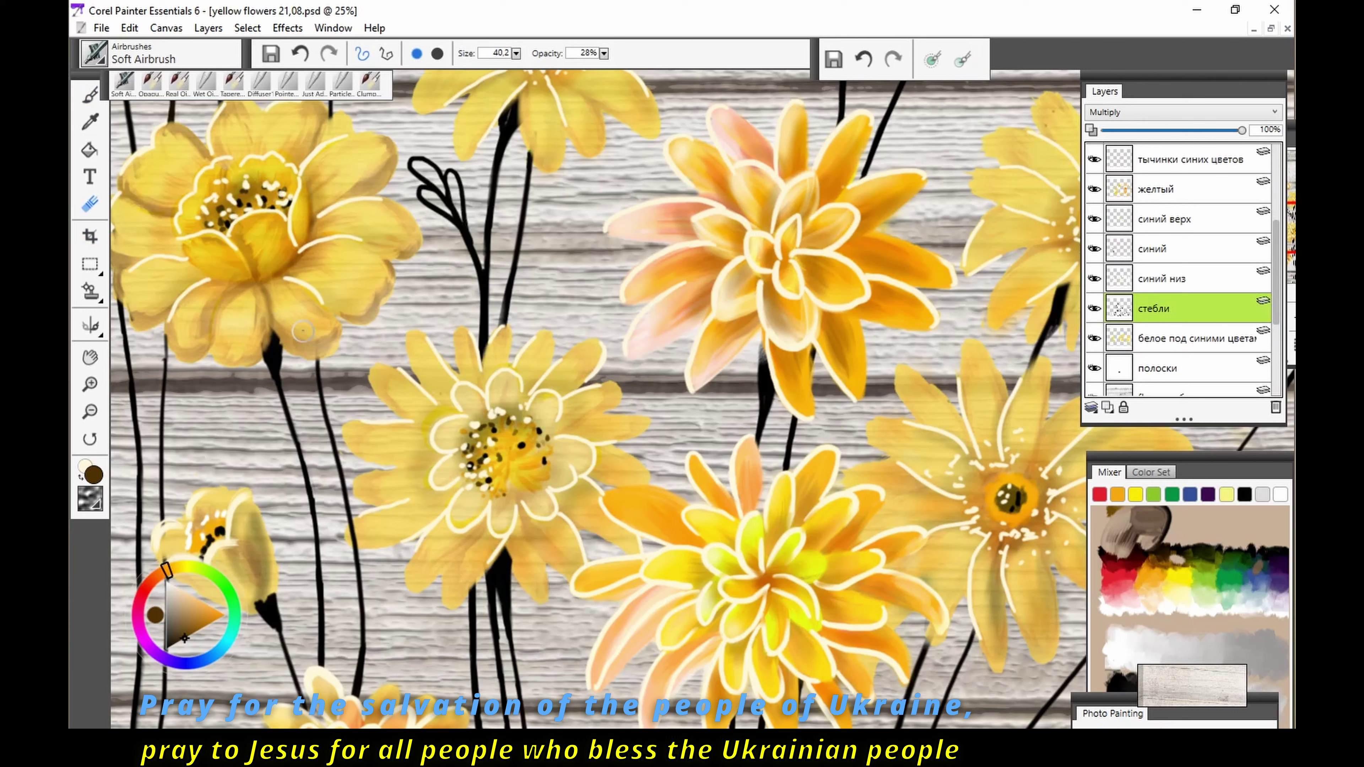
{"action": "key", "text": "b"}
{"action": "left_click_drag", "start_coordinate": [550, 466], "coordinate": [503, 501]}
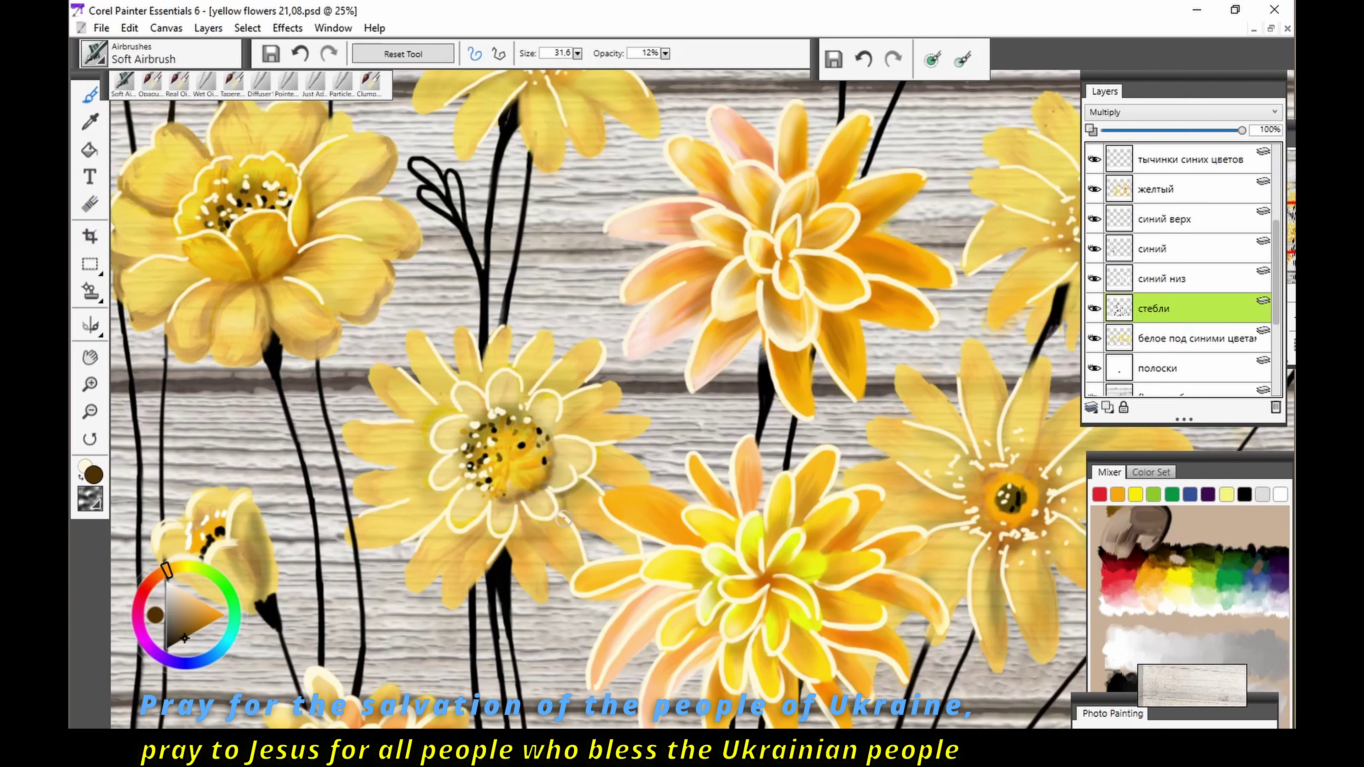
{"action": "left_click_drag", "start_coordinate": [563, 432], "coordinate": [550, 390]}
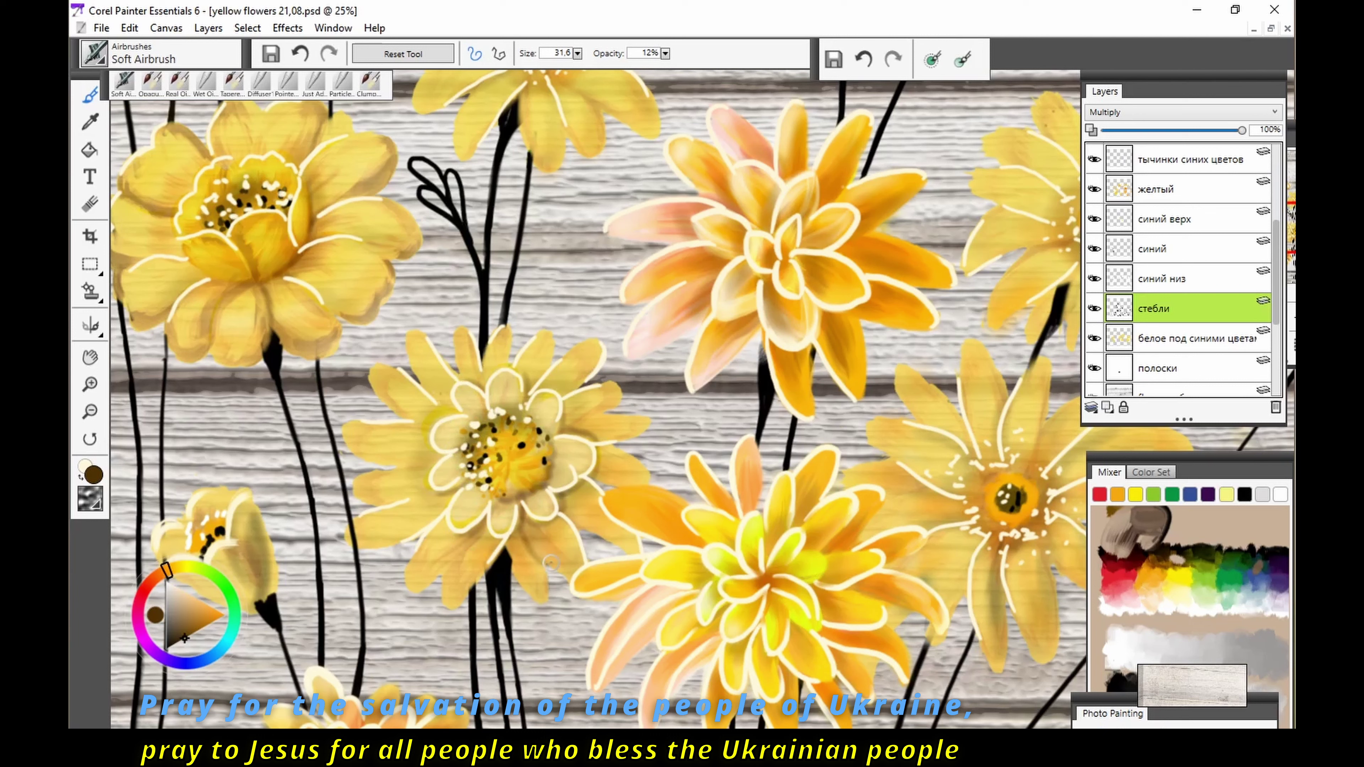
{"action": "left_click_drag", "start_coordinate": [483, 526], "coordinate": [446, 569]}
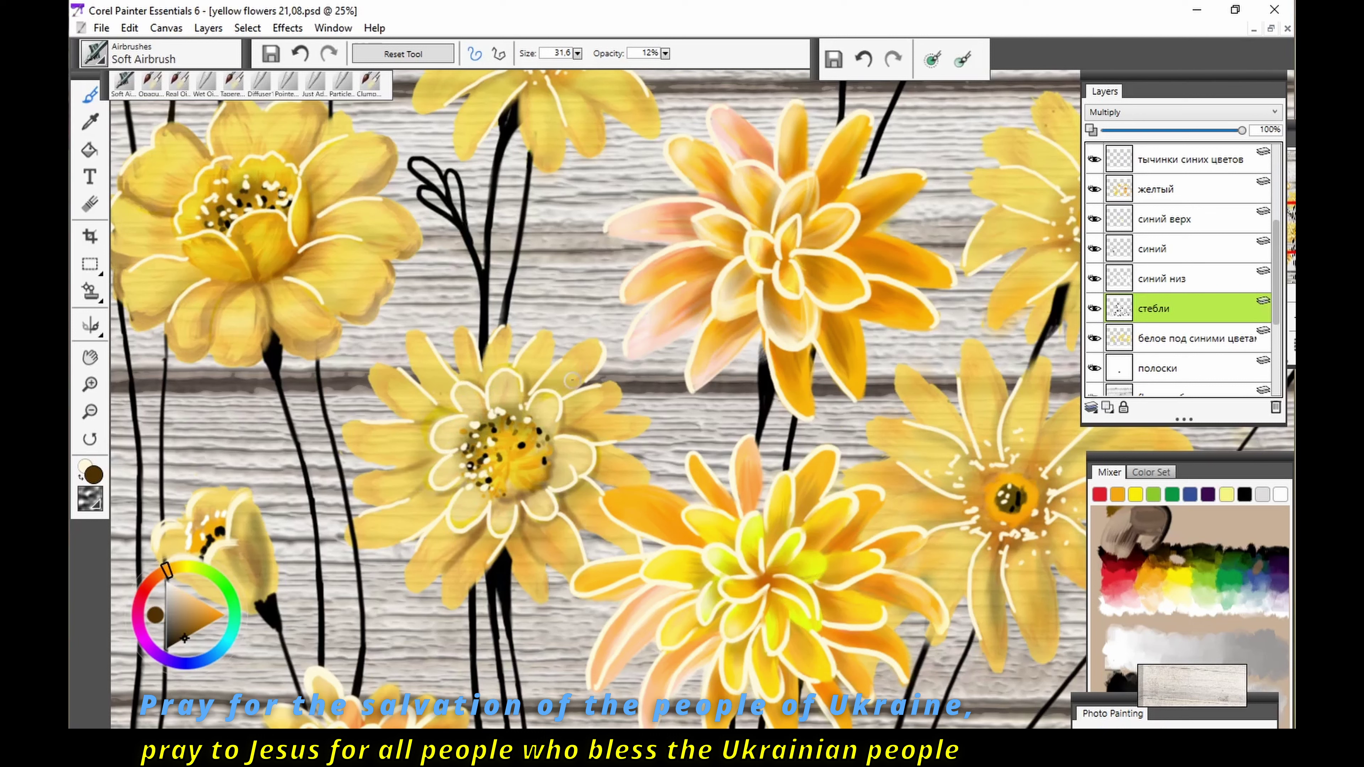
Step: Switch to the Opaque Acrylic brush and select the тычинки синих цветов layer
{"action": "left_click", "coordinate": [151, 81]}
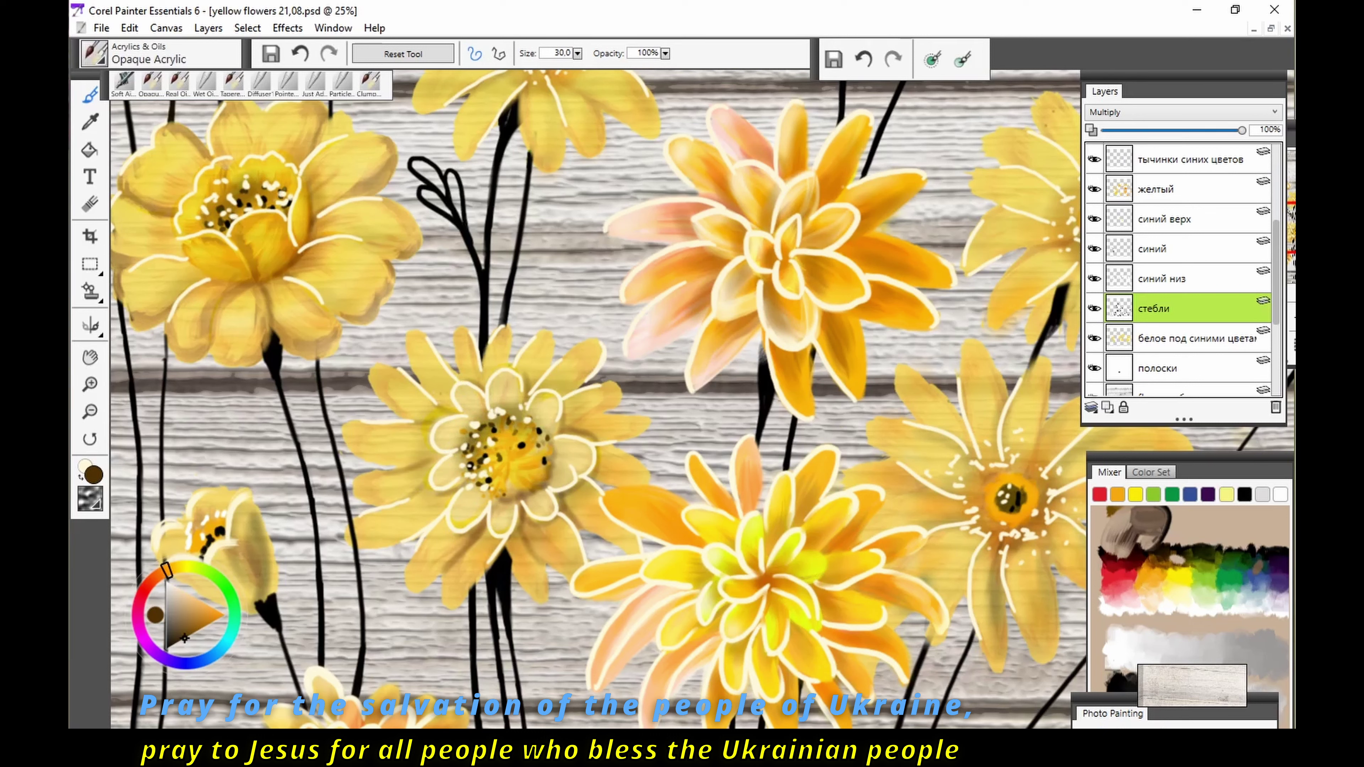
{"action": "left_click", "coordinate": [1190, 159]}
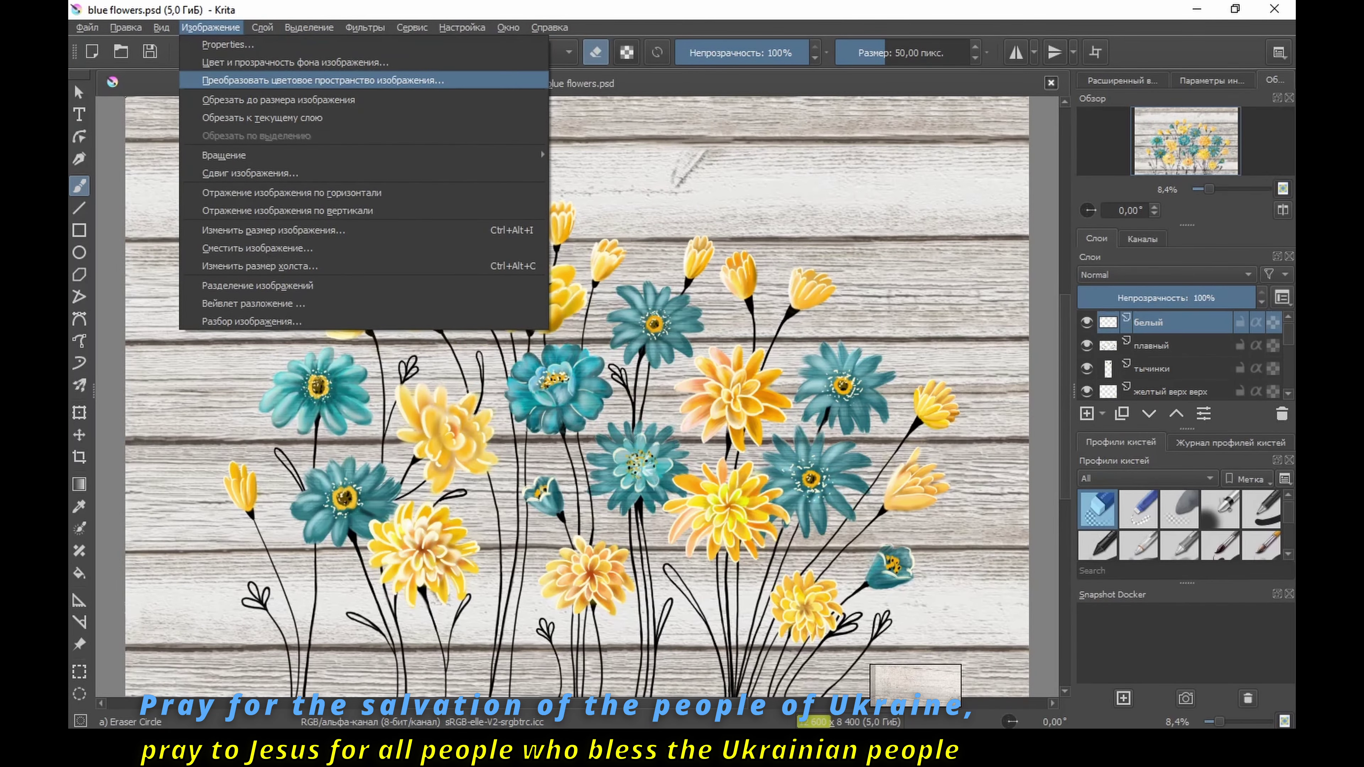
{"action": "key", "text": "Escape"}
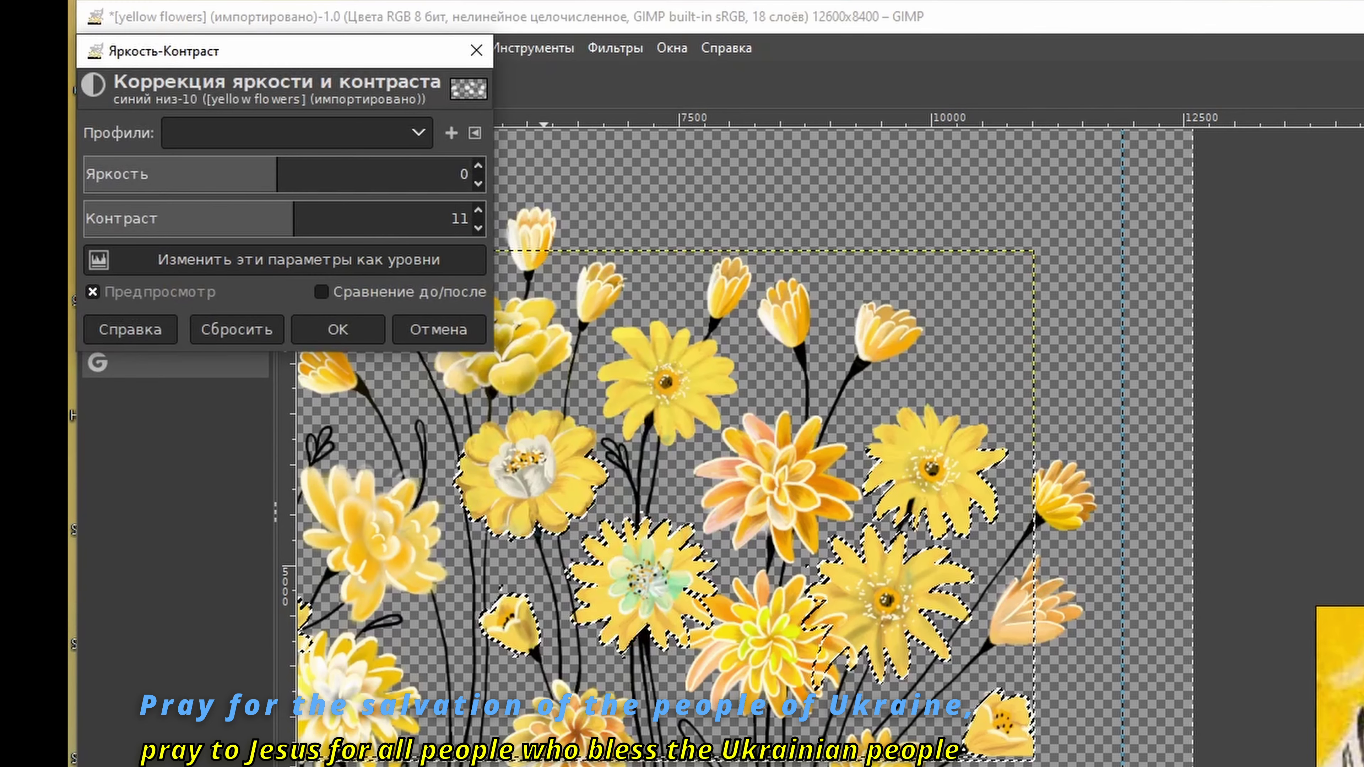
Step: Confirm the Brightness-Contrast adjustment and open the Hue-Chroma adjustment from the Colors menu
{"action": "key", "text": "Return"}
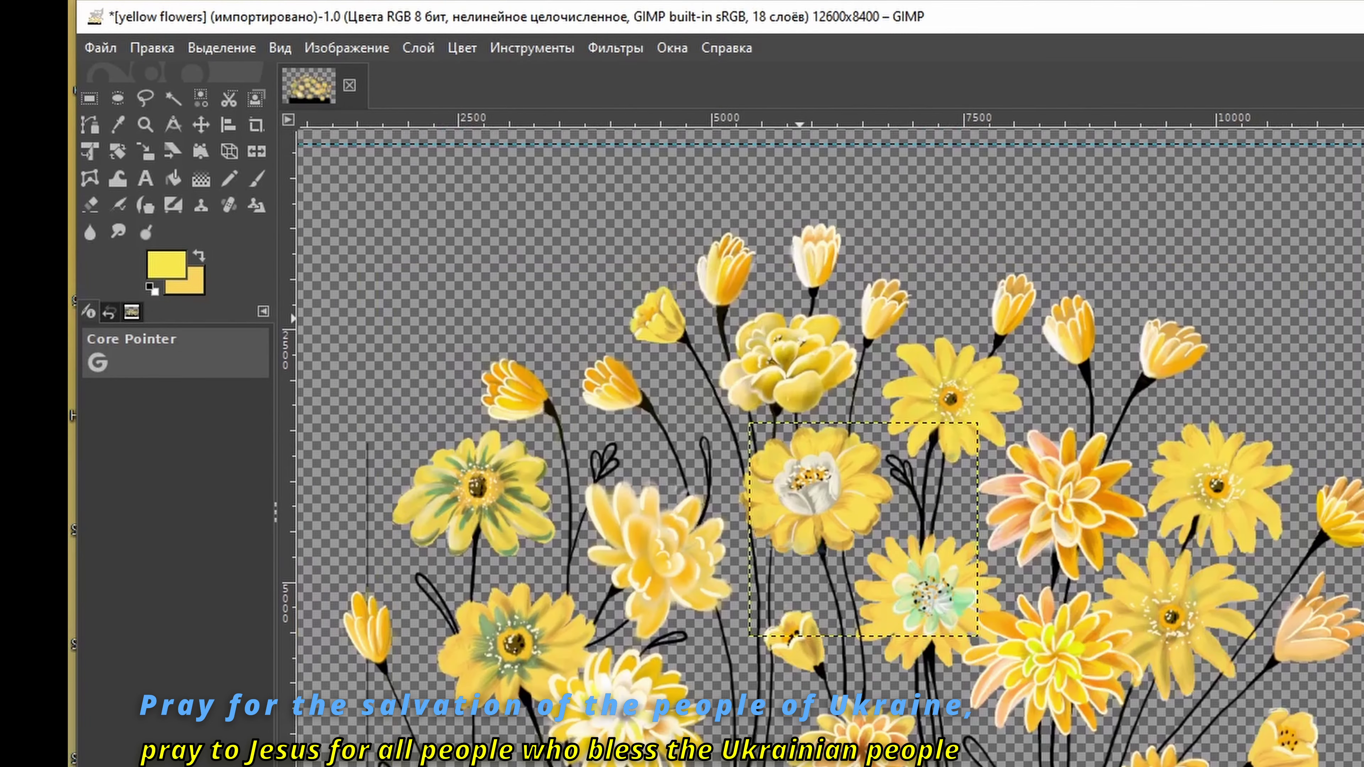
{"action": "left_click", "coordinate": [462, 47]}
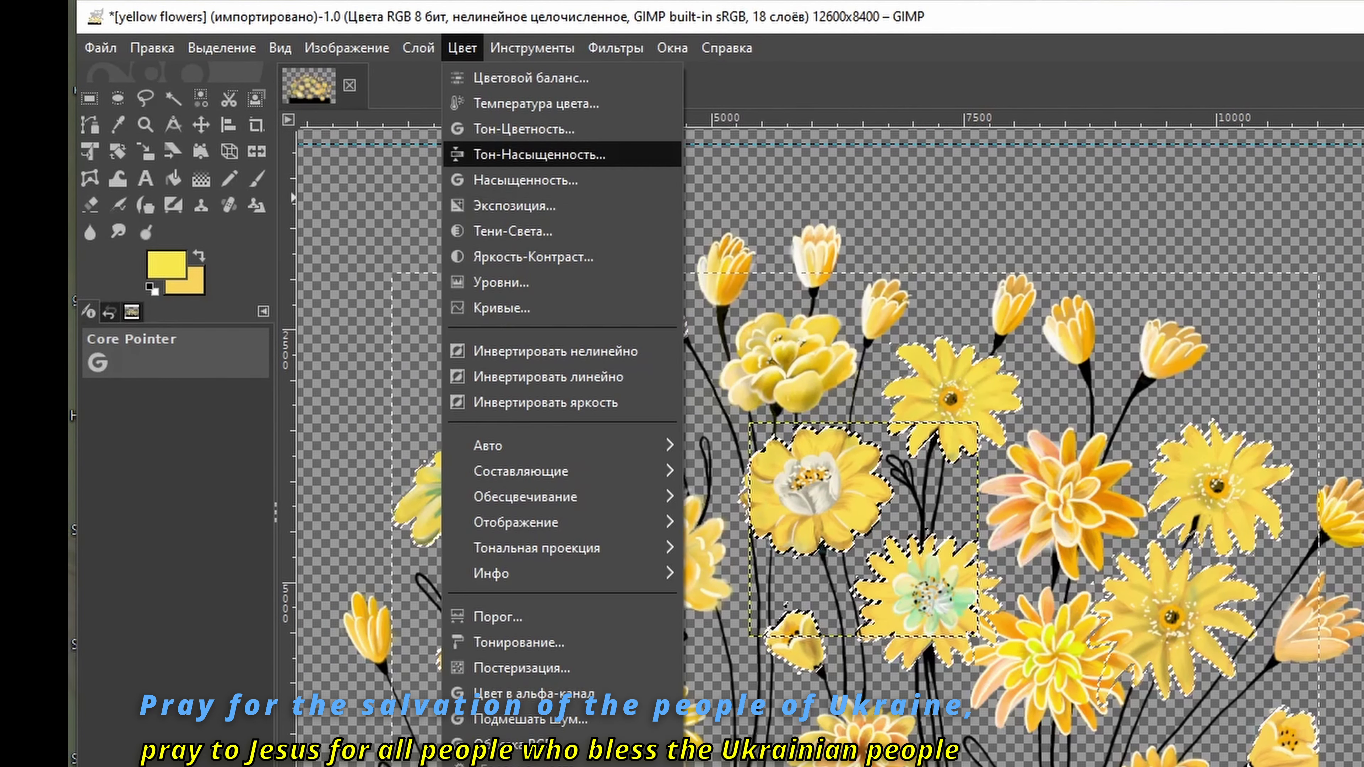
{"action": "left_click", "coordinate": [532, 128]}
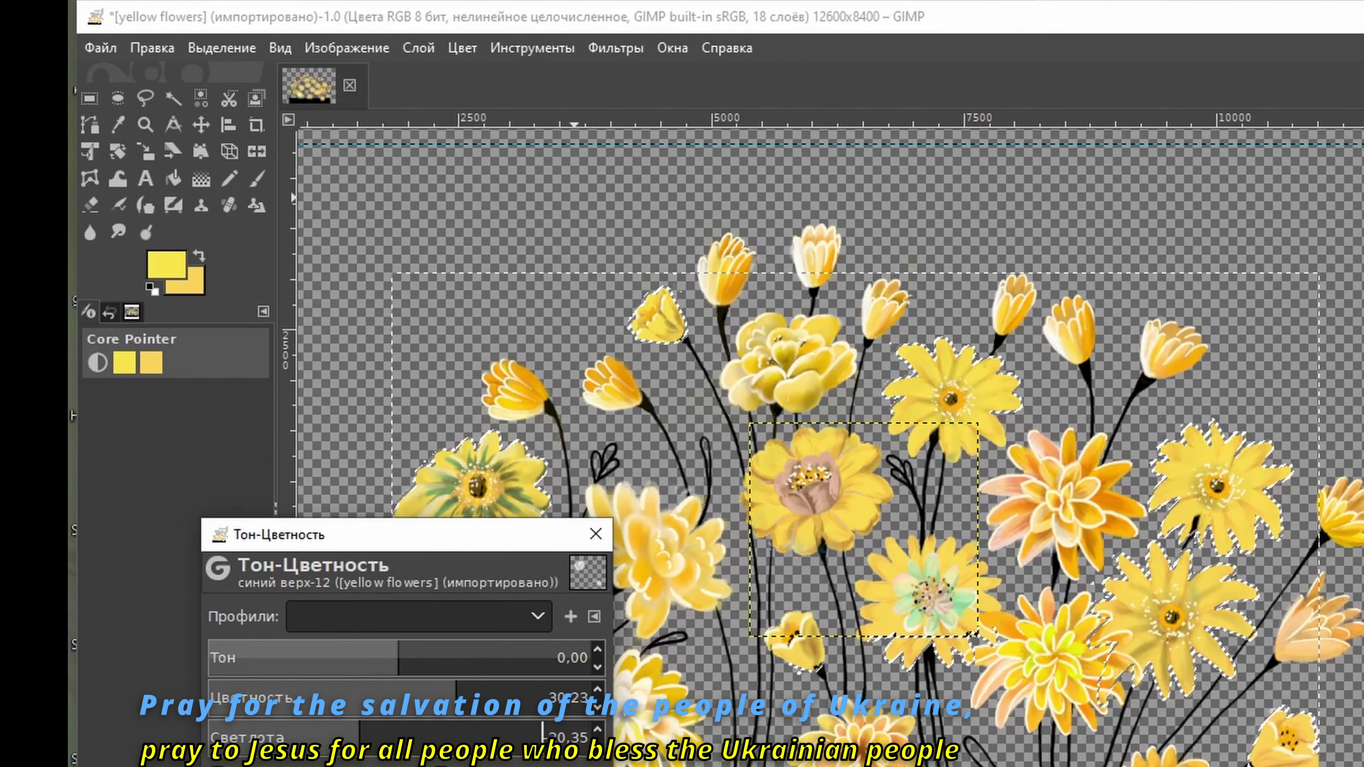
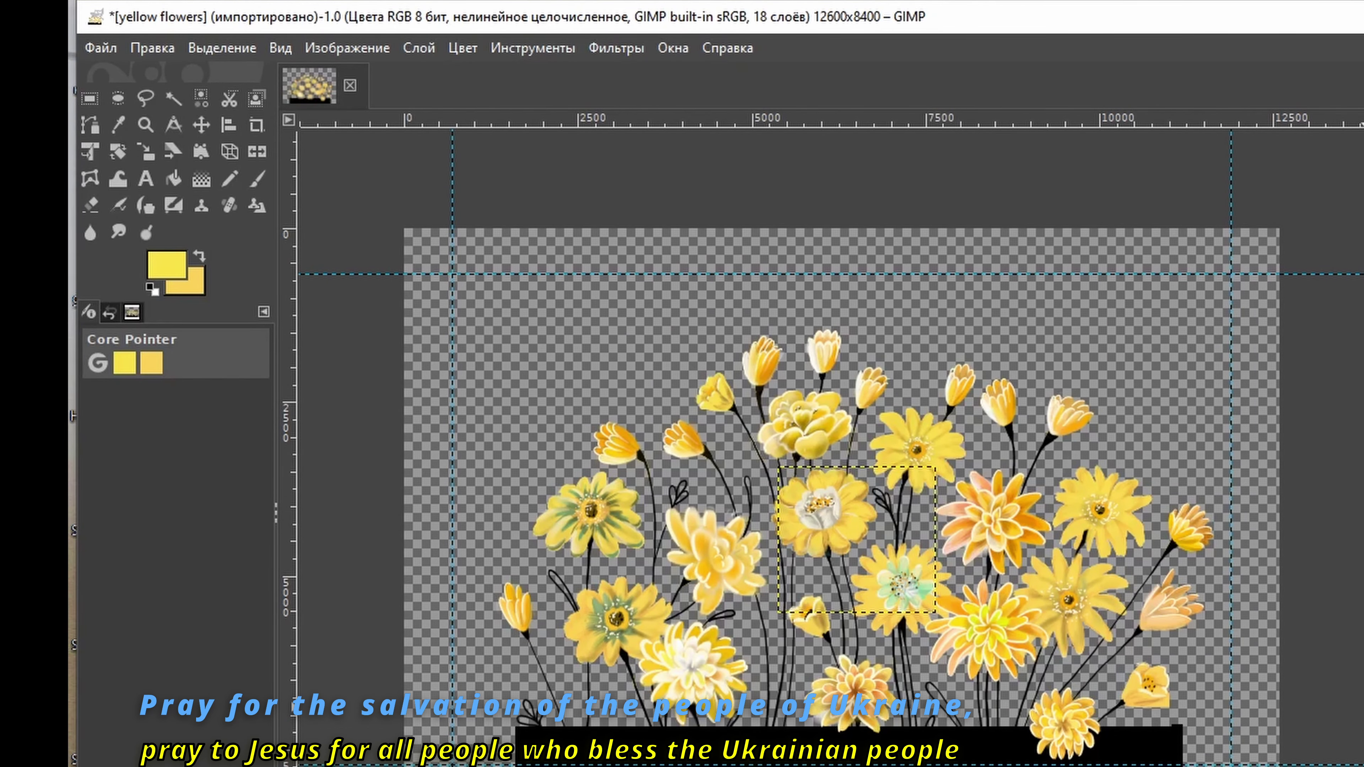
Step: Fuzzy-select both middle flower centres, undo their yellow fill and cancel the gradient
{"action": "scroll", "coordinate": [861, 507], "scroll_direction": "up", "scroll_amount": 4}
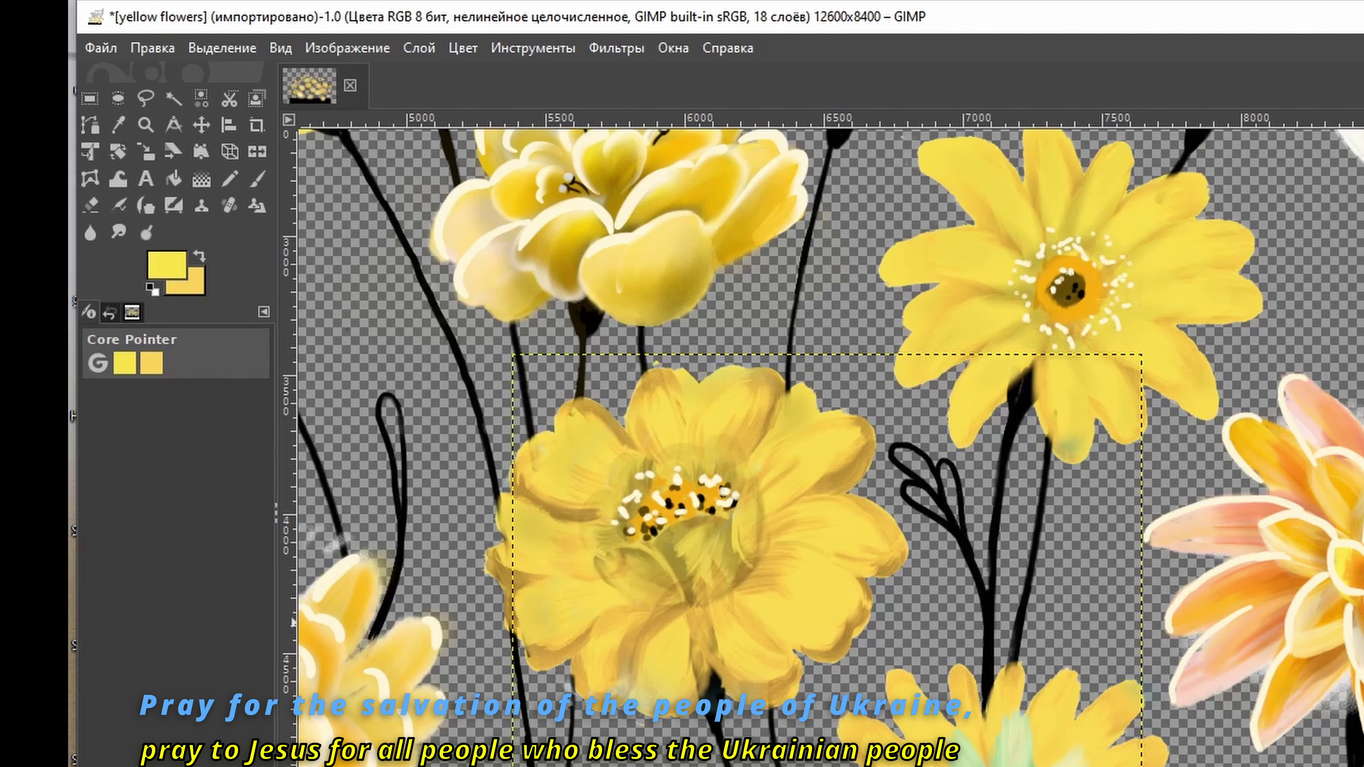
{"action": "left_click", "coordinate": [118, 124]}
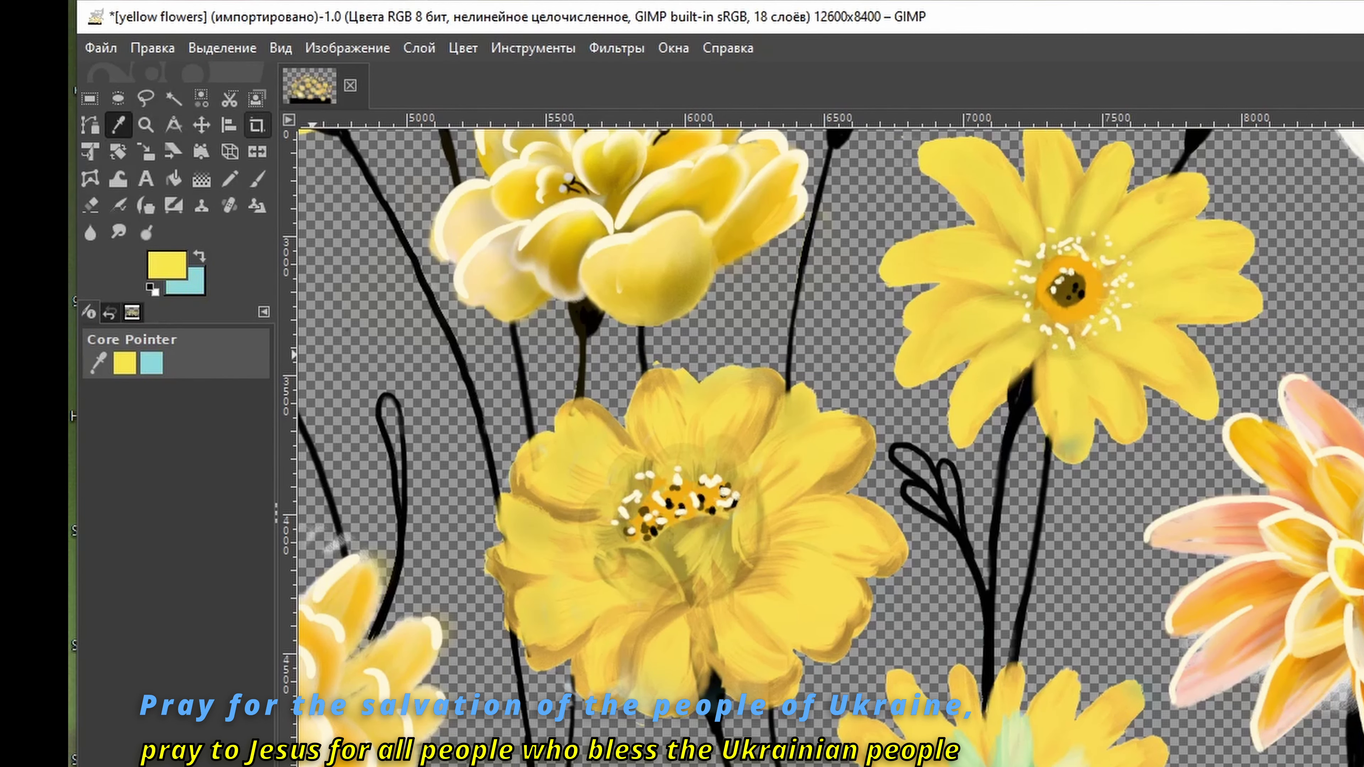
{"action": "left_click", "coordinate": [173, 98]}
{"action": "left_click", "coordinate": [677, 537]}
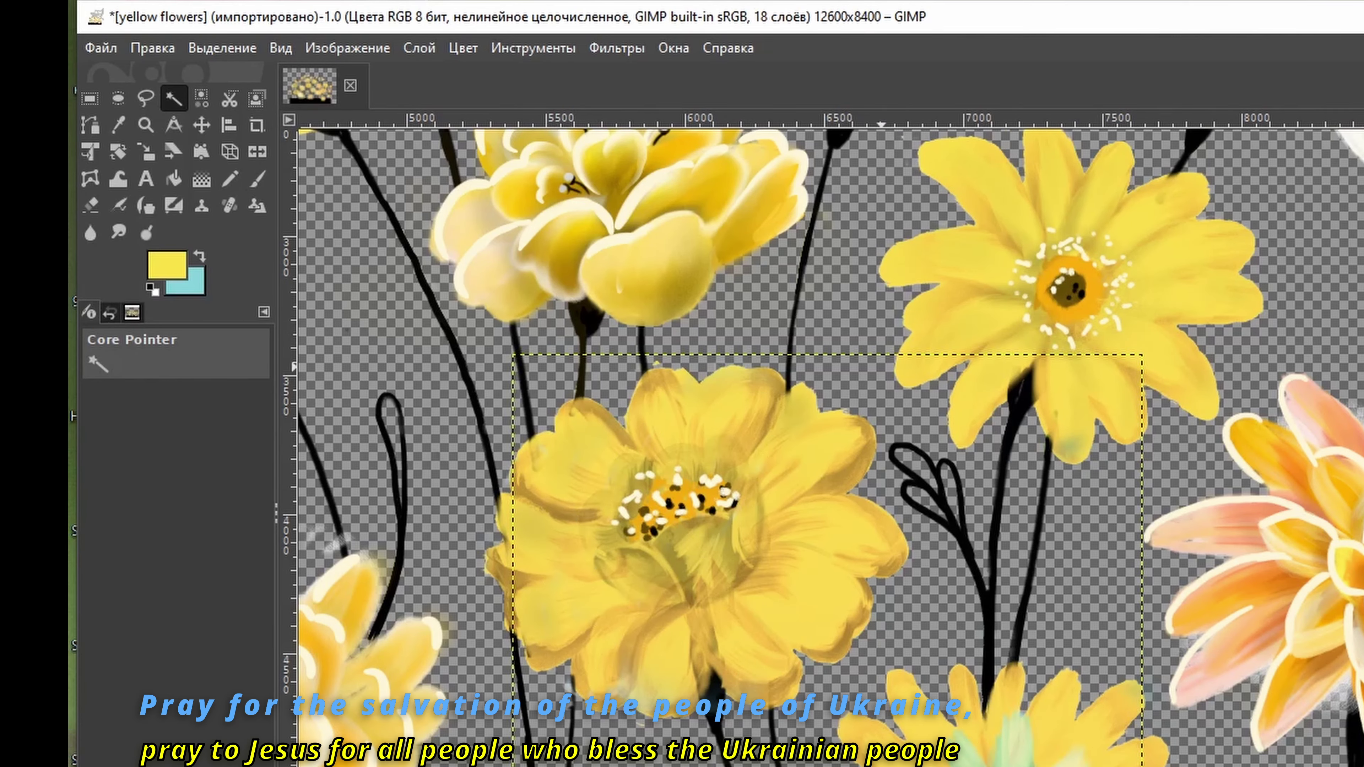
{"action": "left_click", "coordinate": [222, 48]}
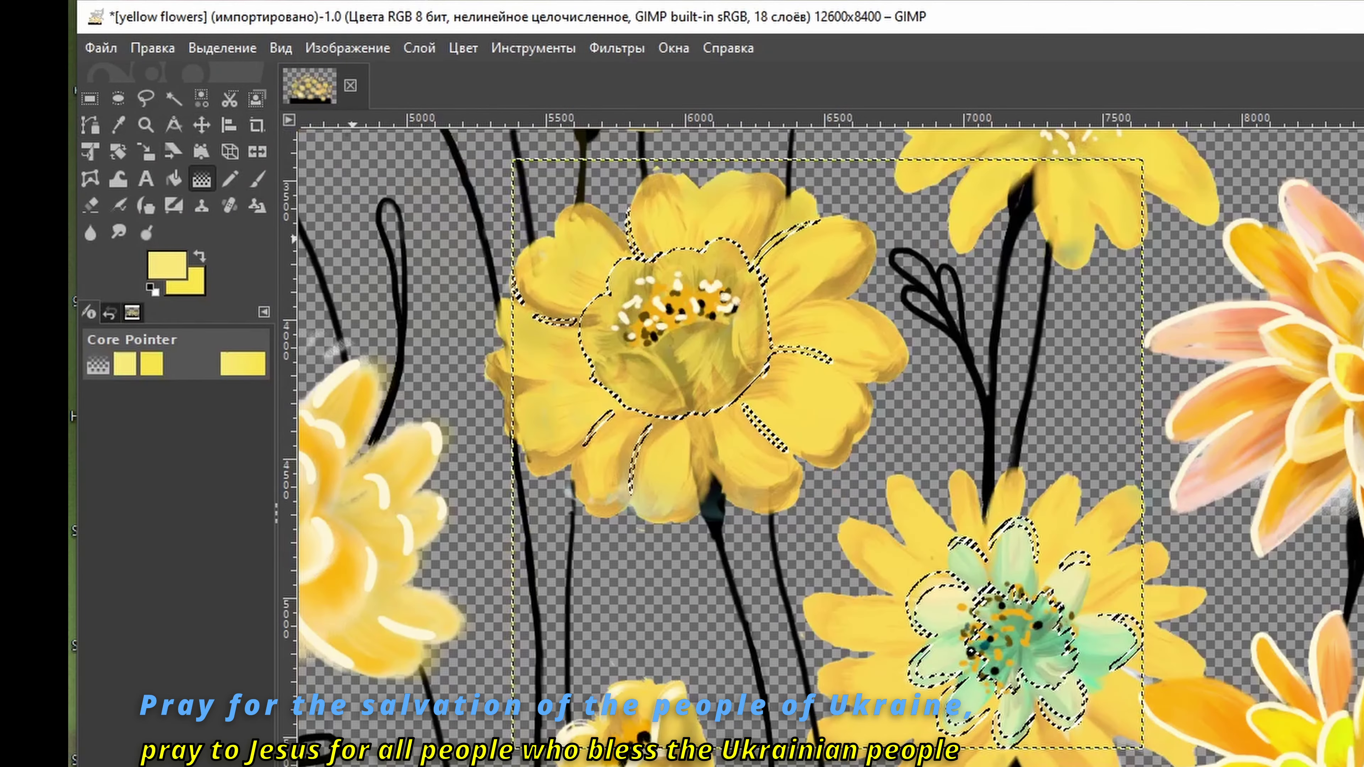
{"action": "key", "text": "Escape"}
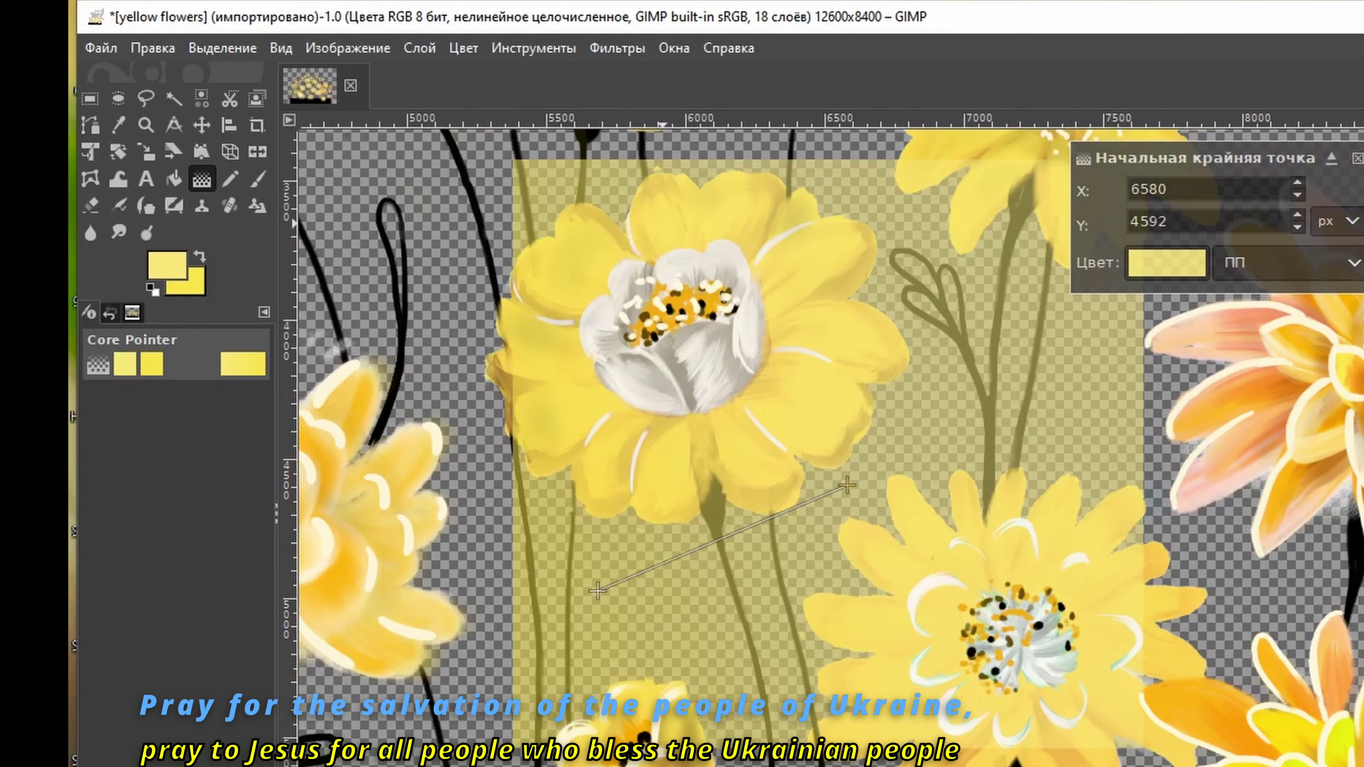
{"action": "key", "text": "Escape"}
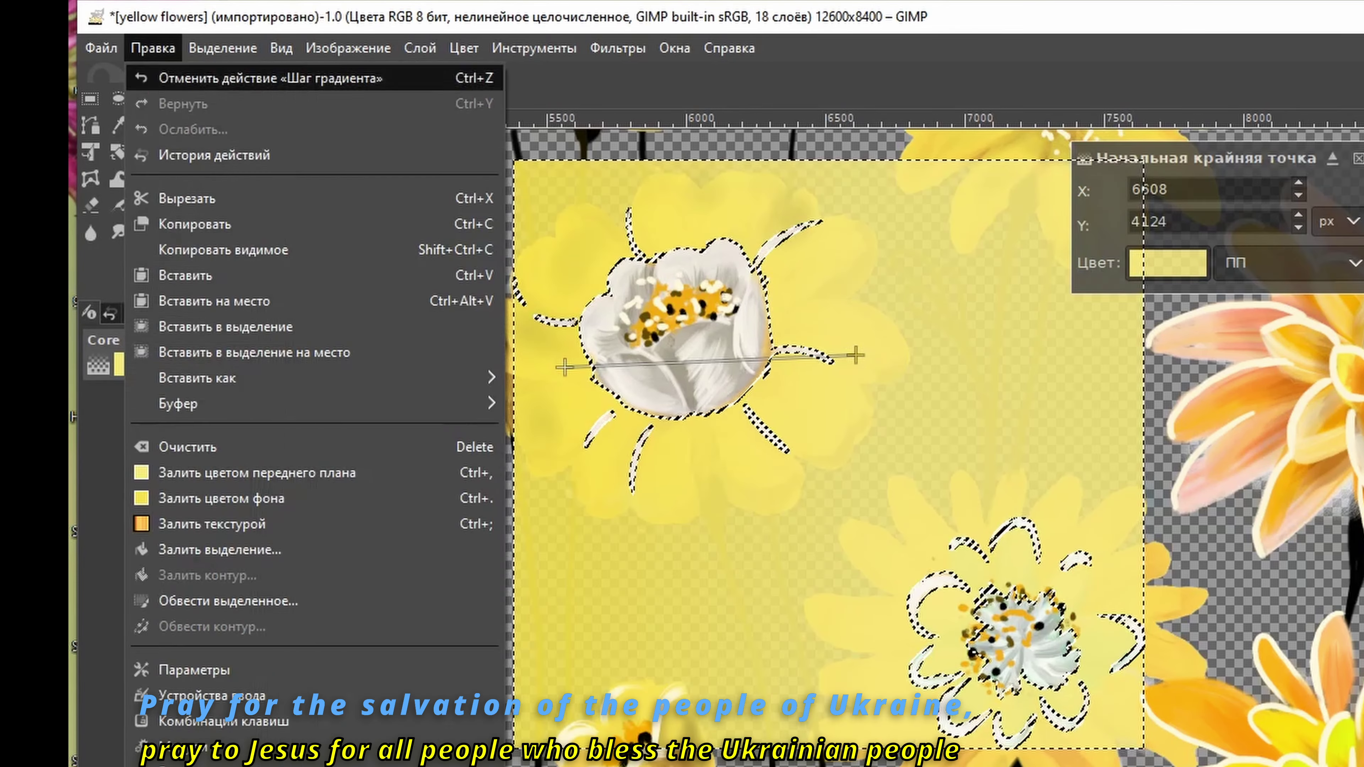
Step: Try a horizontal gradient across the white flower centre, then cancel it and refit the view
{"action": "left_click_drag", "start_coordinate": [558, 331], "coordinate": [729, 334]}
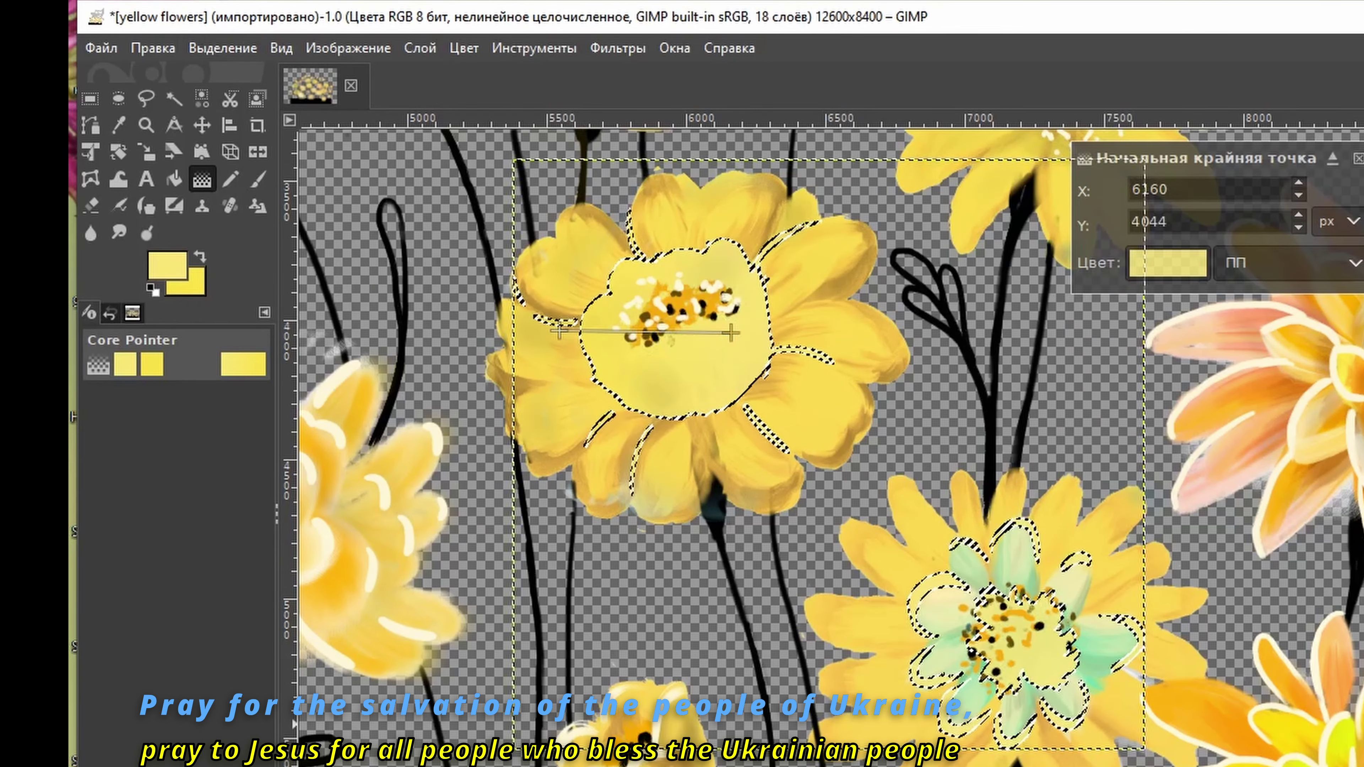
{"action": "left_click_drag", "start_coordinate": [1003, 390], "coordinate": [517, 389]}
{"action": "key", "text": "Escape"}
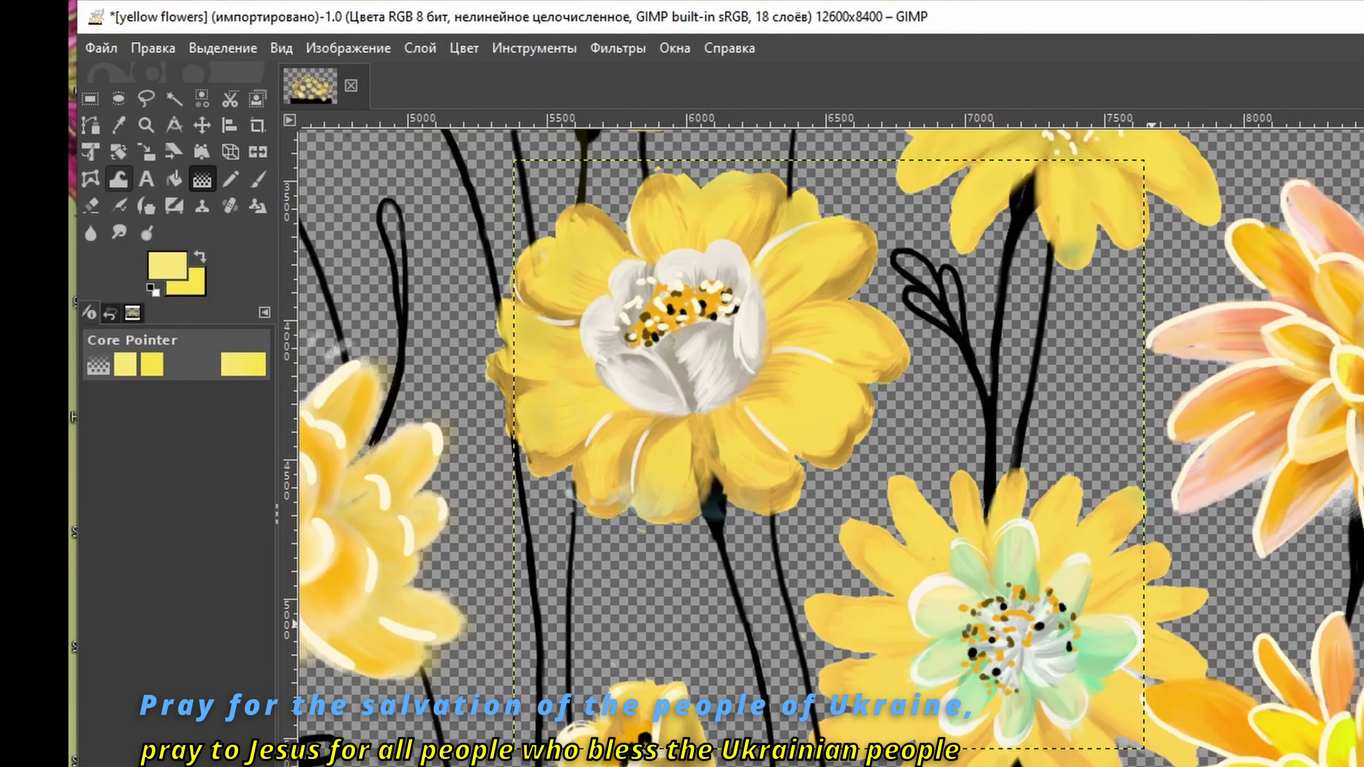
{"action": "key", "text": "z"}
{"action": "key", "text": "shift+ctrl+j"}
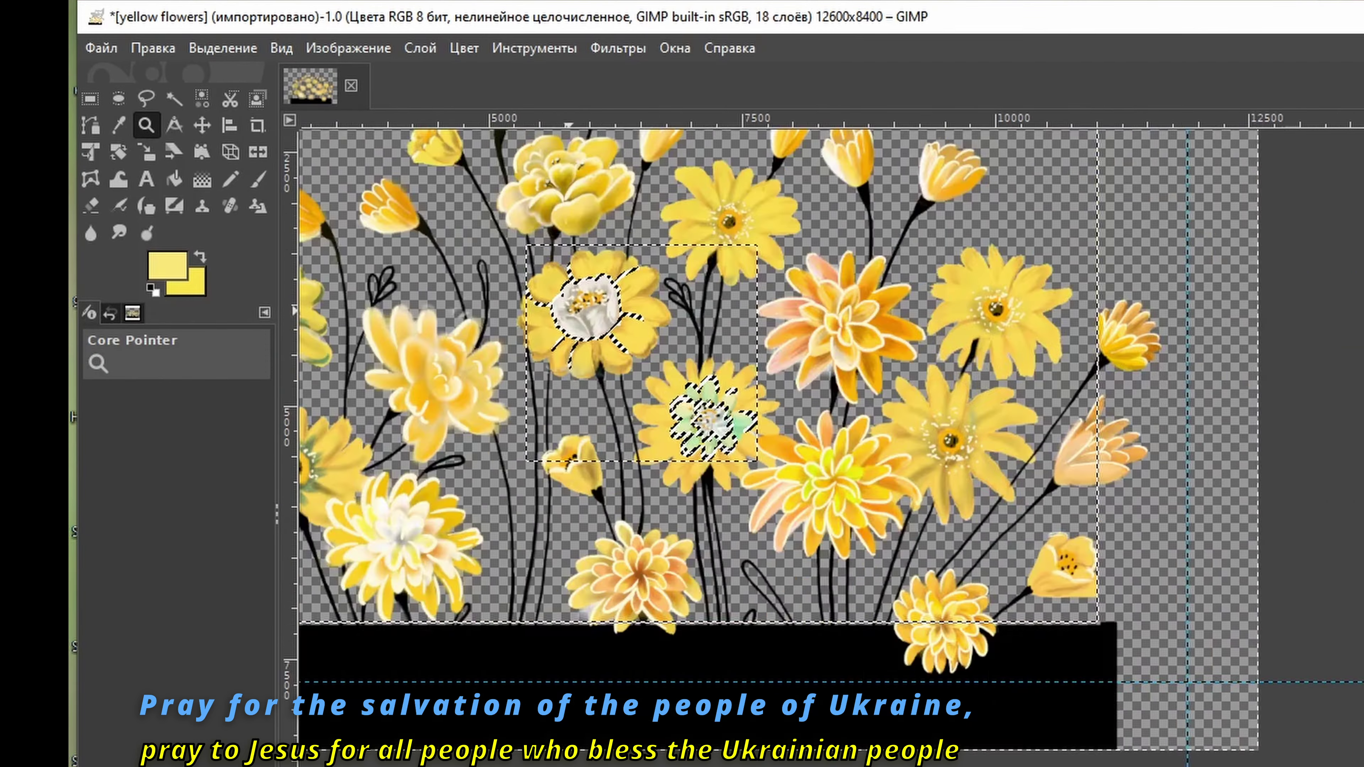
{"action": "key", "text": "grave"}
Step: Step through the paint history to restore the pale-yellow tint and cyan lower centre
{"action": "key", "text": "p"}
{"action": "key", "text": "shift+ctrl+a"}
{"action": "key", "text": "ctrl+z"}
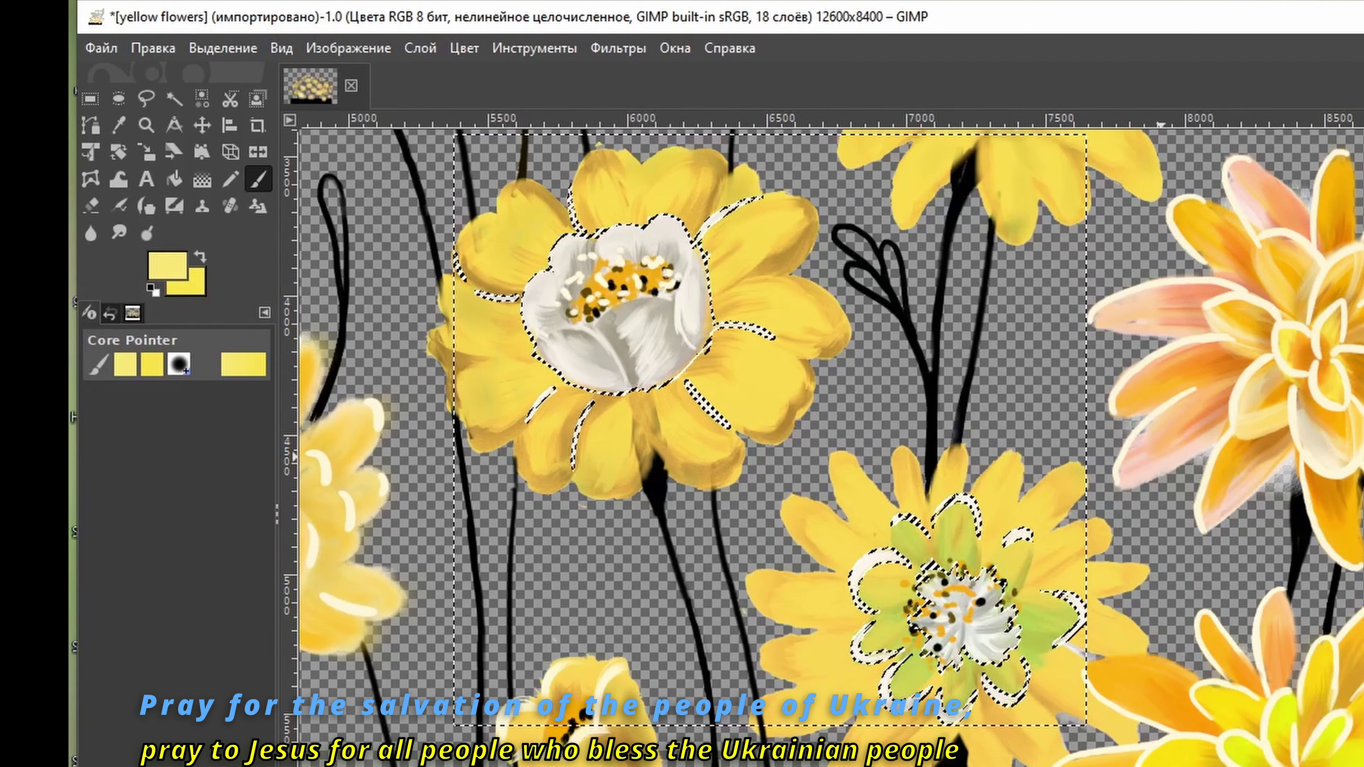
{"action": "key", "text": "ctrl+z"}
{"action": "key", "text": "ctrl+z"}
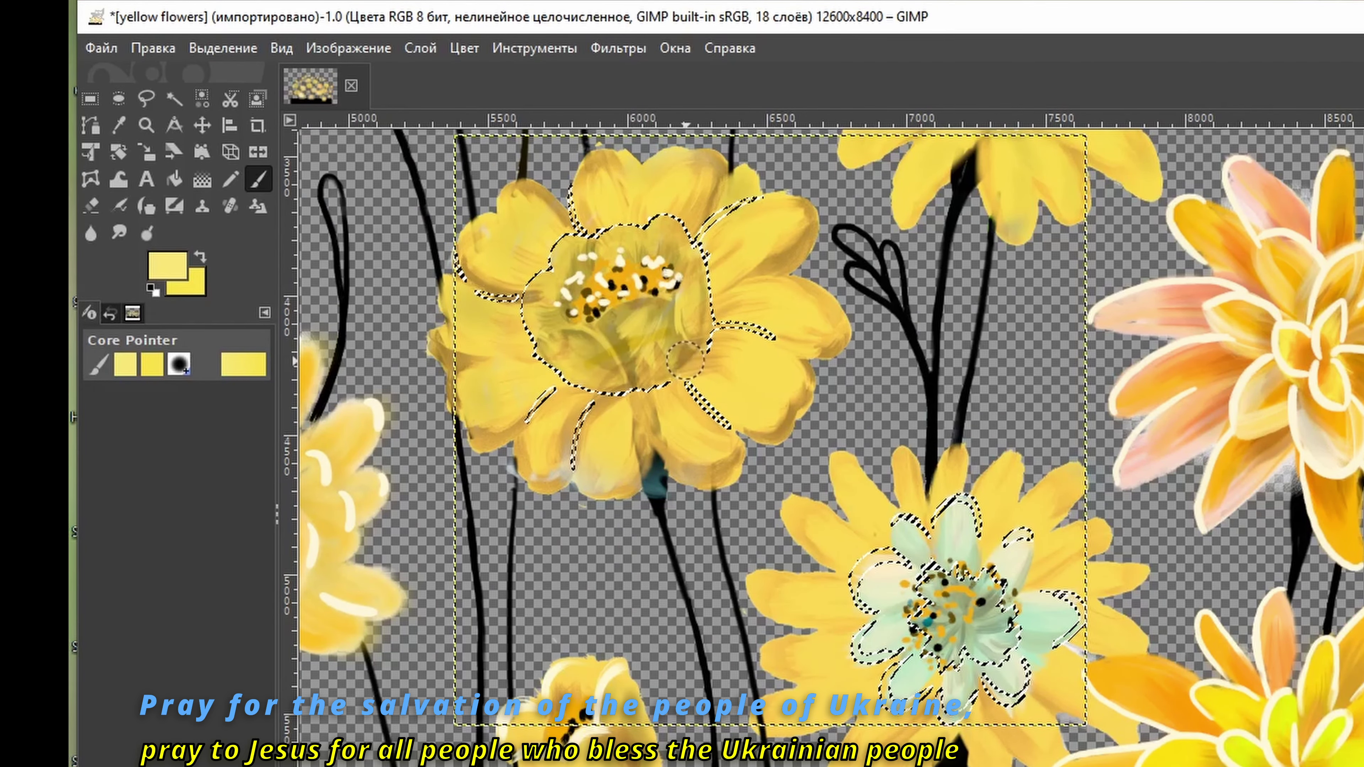
{"action": "key", "text": "ctrl+z"}
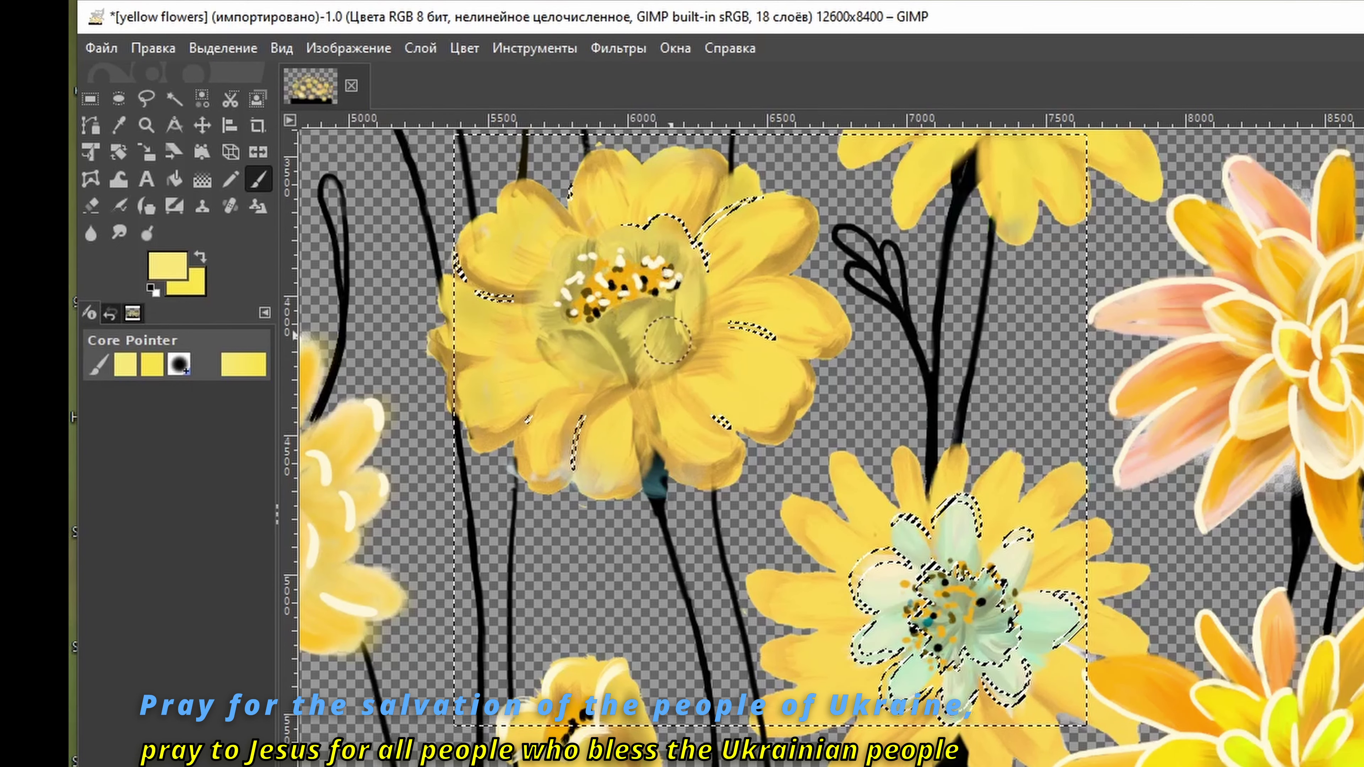
{"action": "key", "text": "ctrl+z"}
{"action": "key", "text": "ctrl+z"}
{"action": "key", "text": "ctrl+y"}
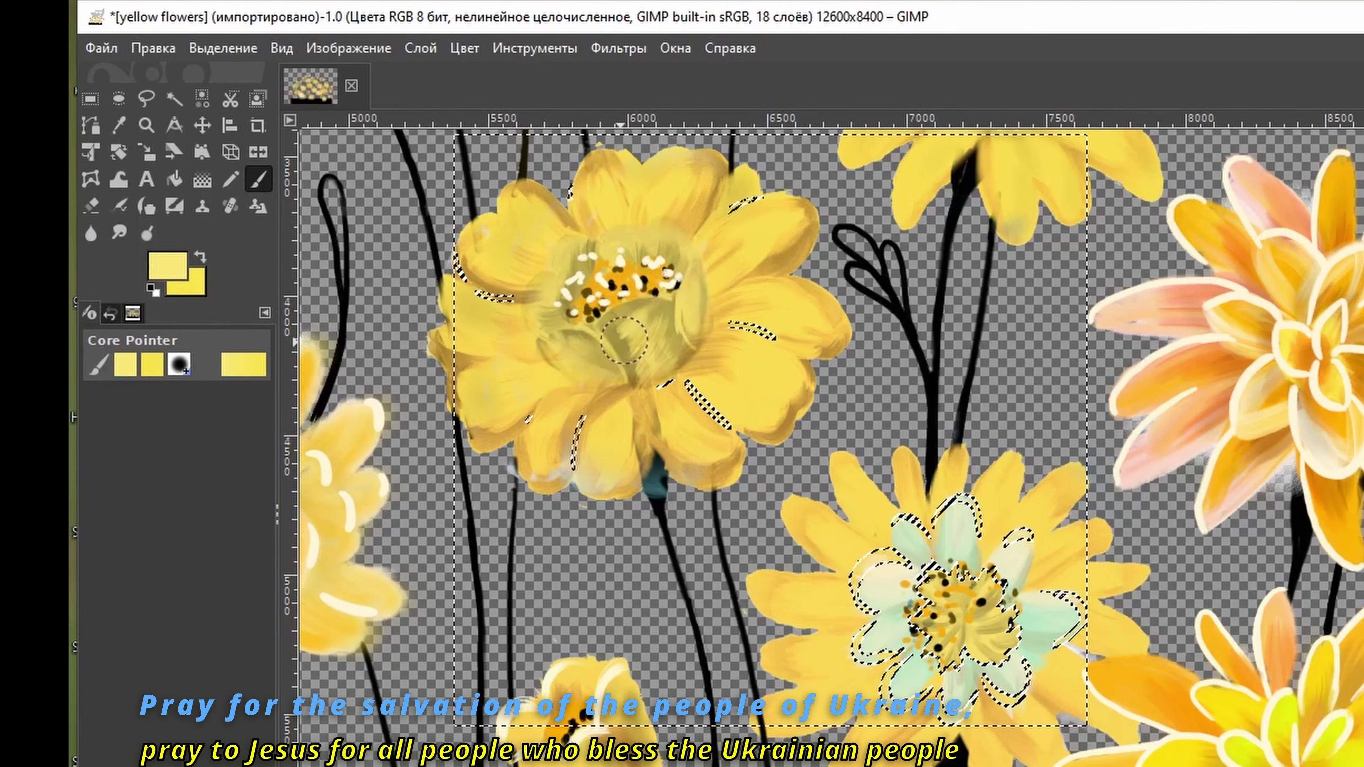
{"action": "key", "text": "ctrl+y"}
{"action": "key", "text": "ctrl+y"}
Step: Set the foreground colour to pale yellow after trying light orange, and clear the selection
{"action": "left_click", "coordinate": [168, 265]}
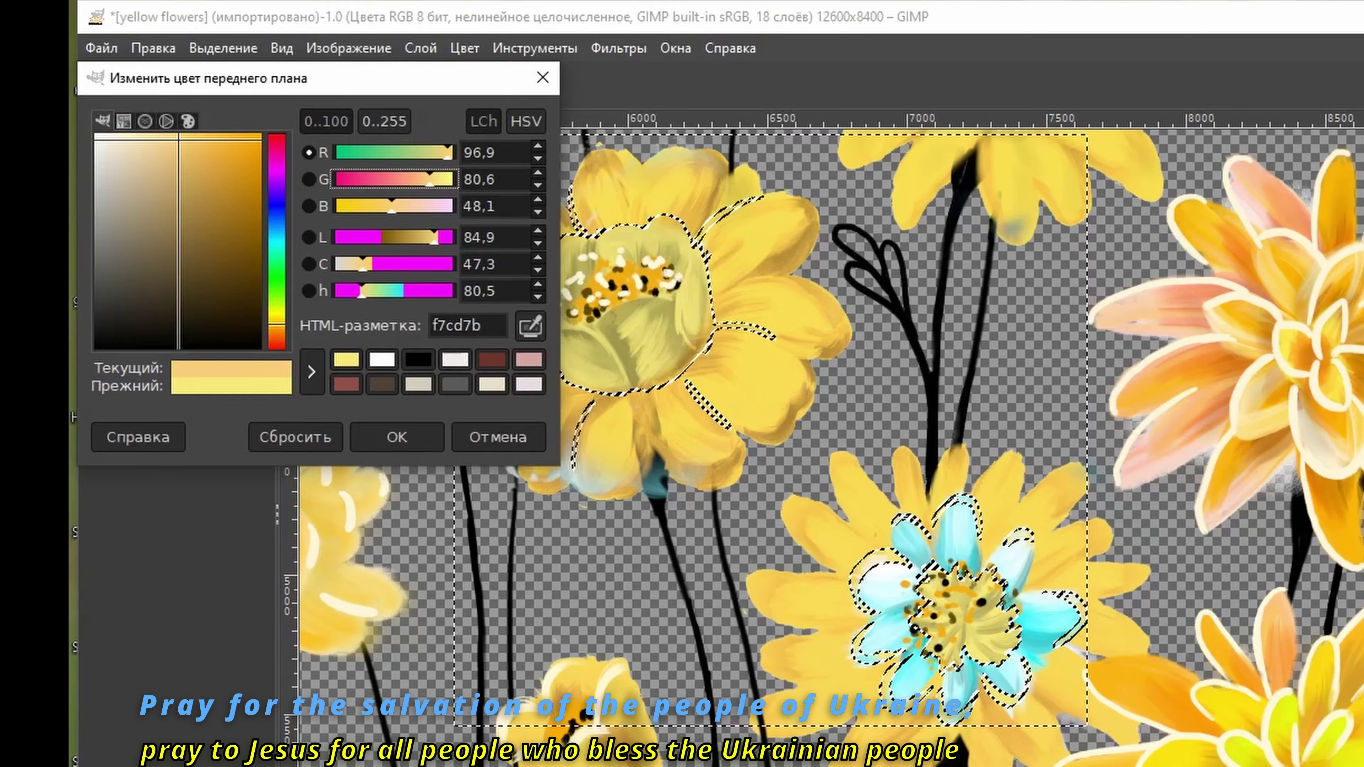
{"action": "left_click", "coordinate": [396, 436]}
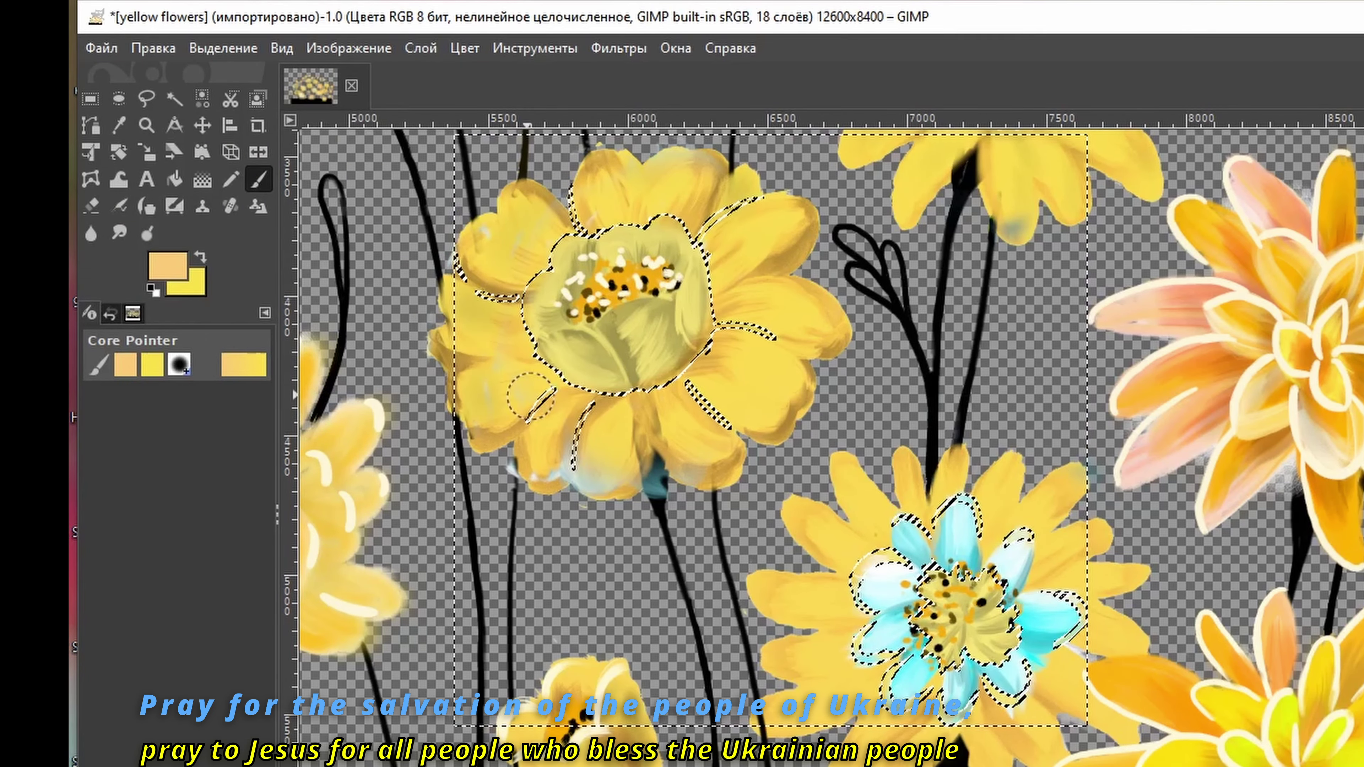
{"action": "left_click", "coordinate": [168, 266]}
{"action": "left_click", "coordinate": [390, 436]}
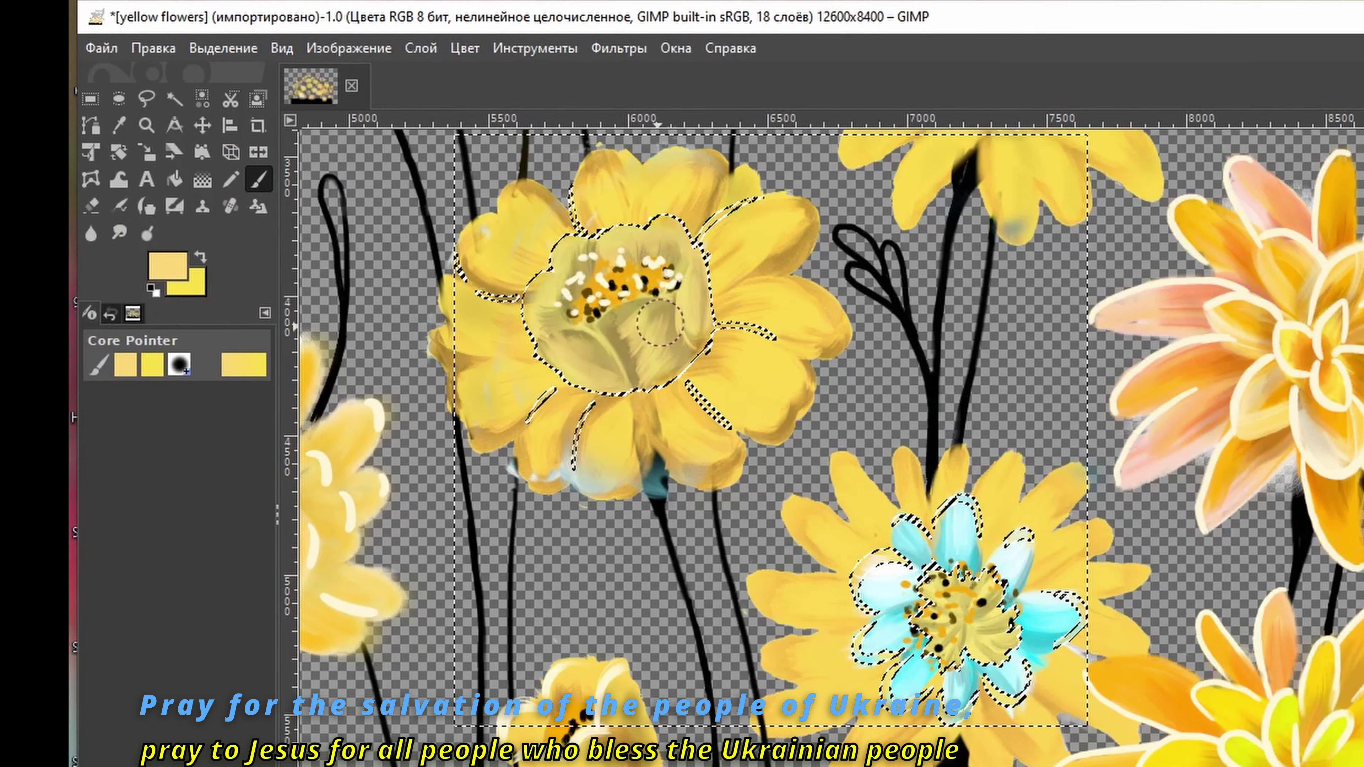
{"action": "key", "text": "ctrl+shift+a"}
{"action": "key", "text": "shift+e"}
Step: Erase the teal stem-base smudge, raise the centre's hue in Hue-Chroma, then zoom out
{"action": "left_click_drag", "start_coordinate": [587, 455], "coordinate": [658, 476]}
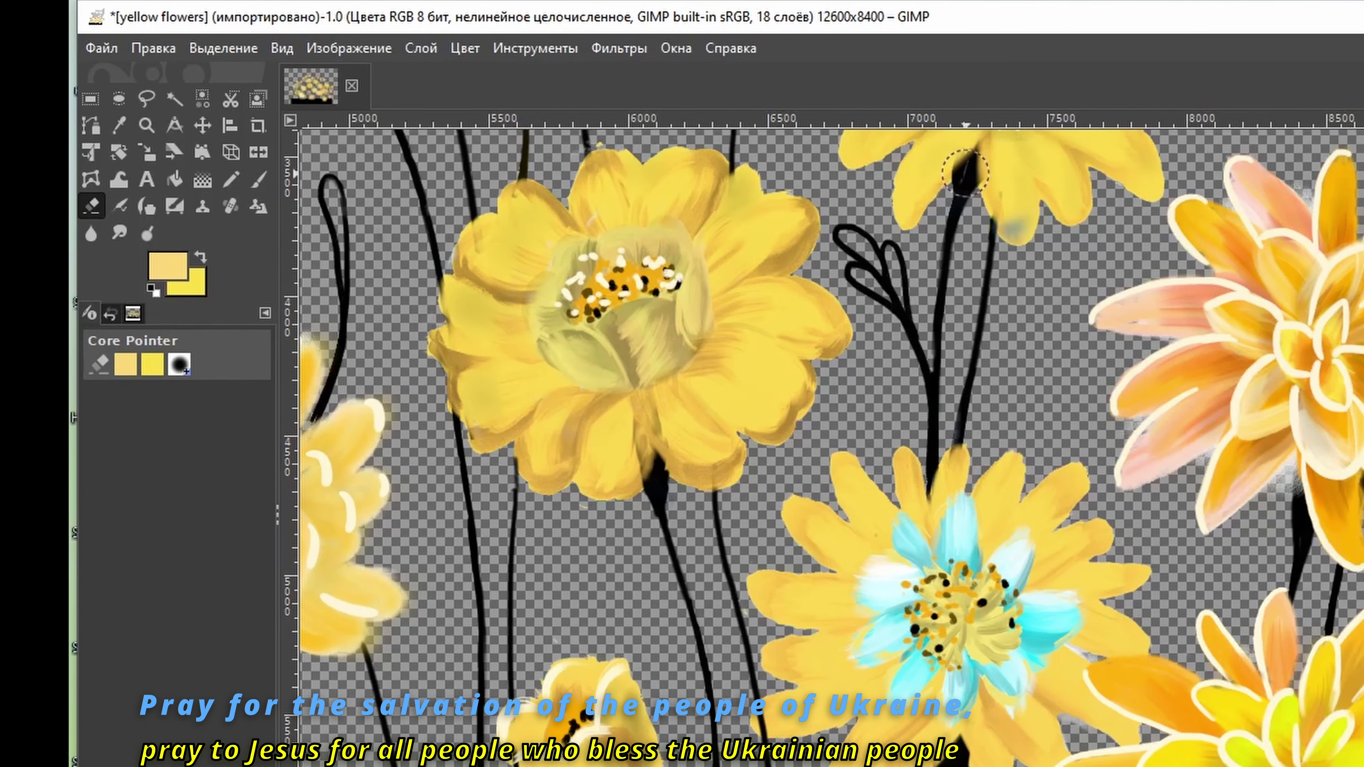
{"action": "left_click", "coordinate": [465, 48]}
{"action": "left_click", "coordinate": [526, 130]}
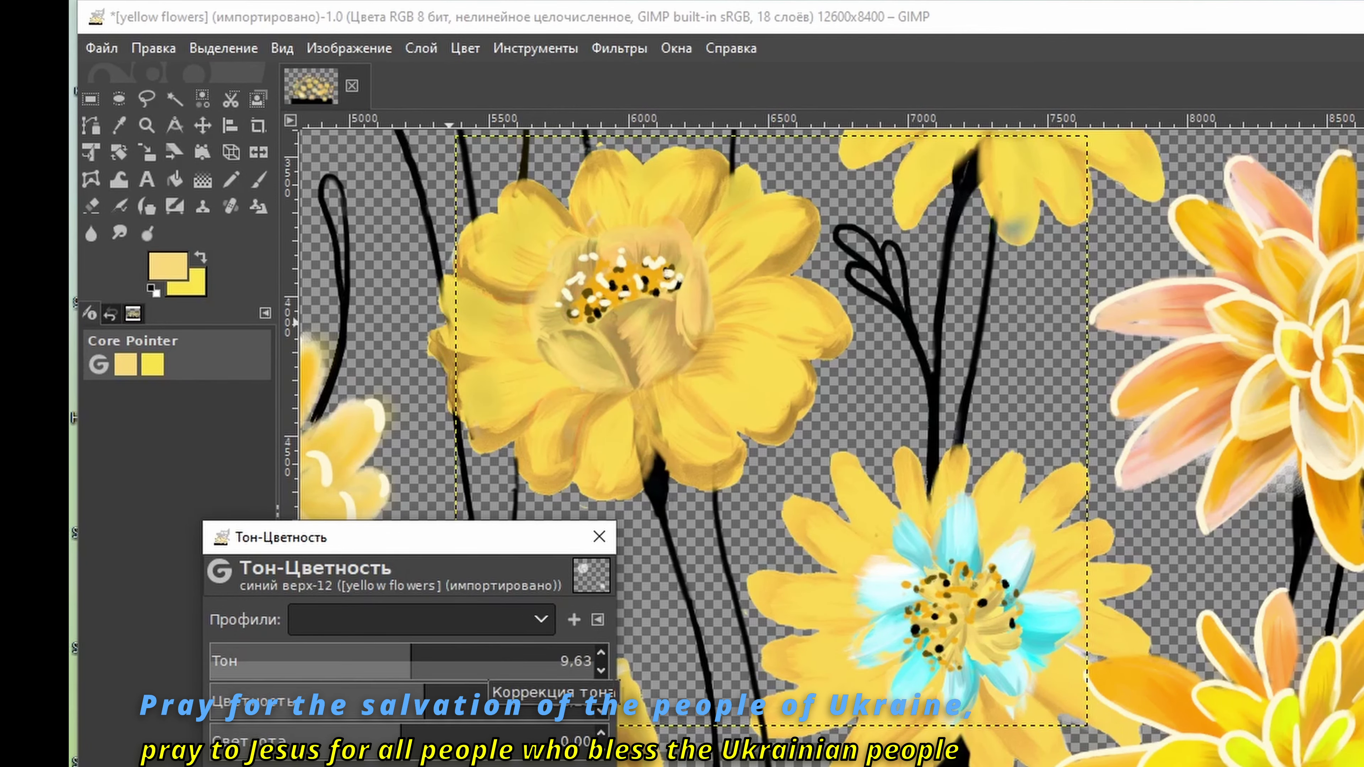
{"action": "left_click_drag", "start_coordinate": [402, 661], "coordinate": [457, 661]}
{"action": "key", "text": "Return"}
{"action": "key", "text": "minus"}
{"action": "key", "text": "minus"}
{"action": "key", "text": "minus"}
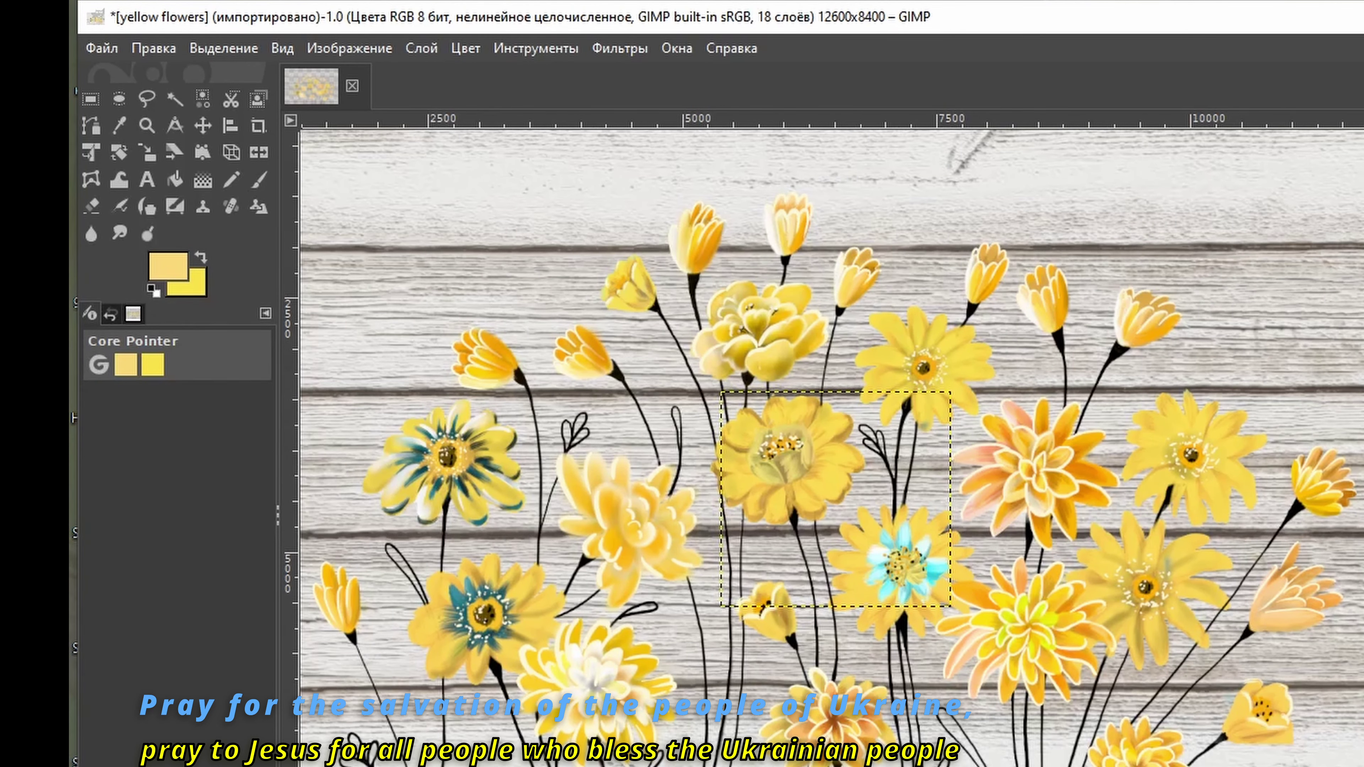
Step: Show the синий layer and briefly toggle the синий верх layer's visibility
{"action": "key", "text": "plus"}
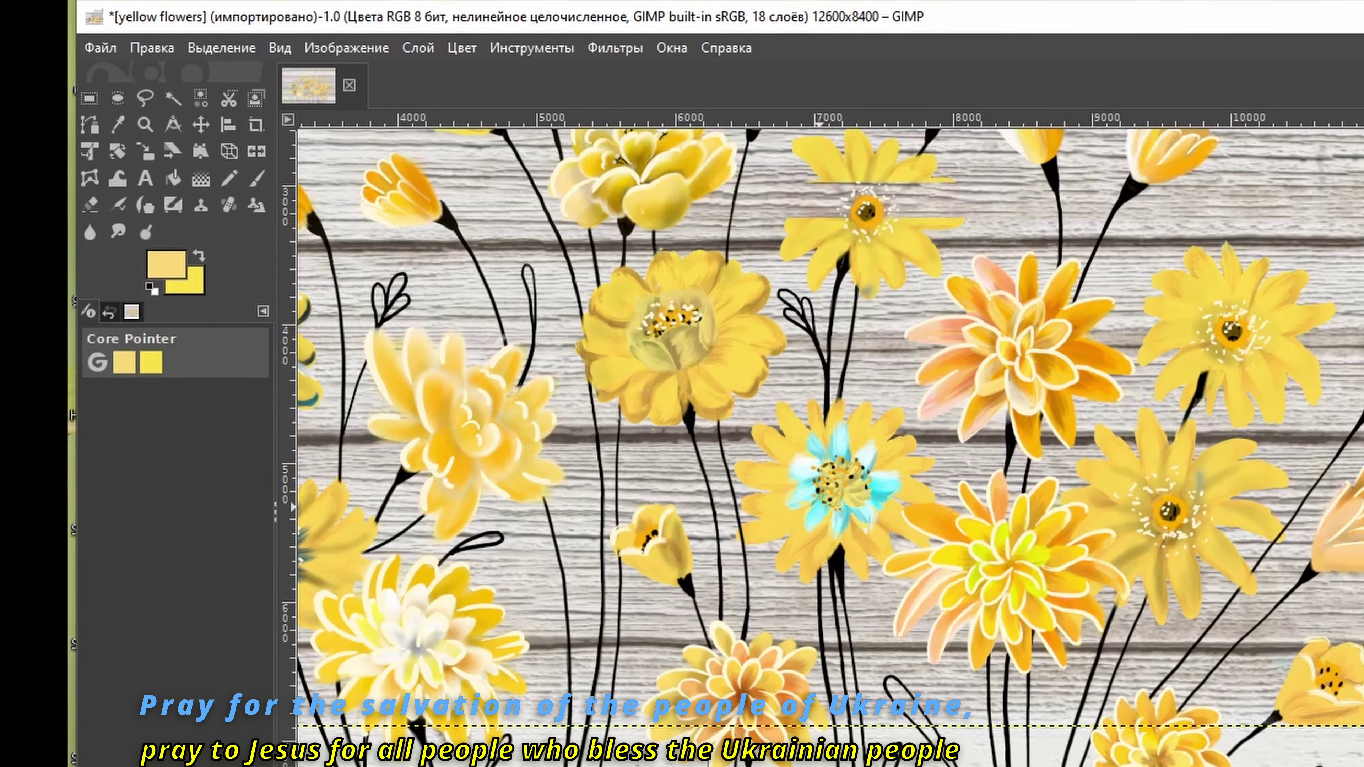
{"action": "key", "text": "minus"}
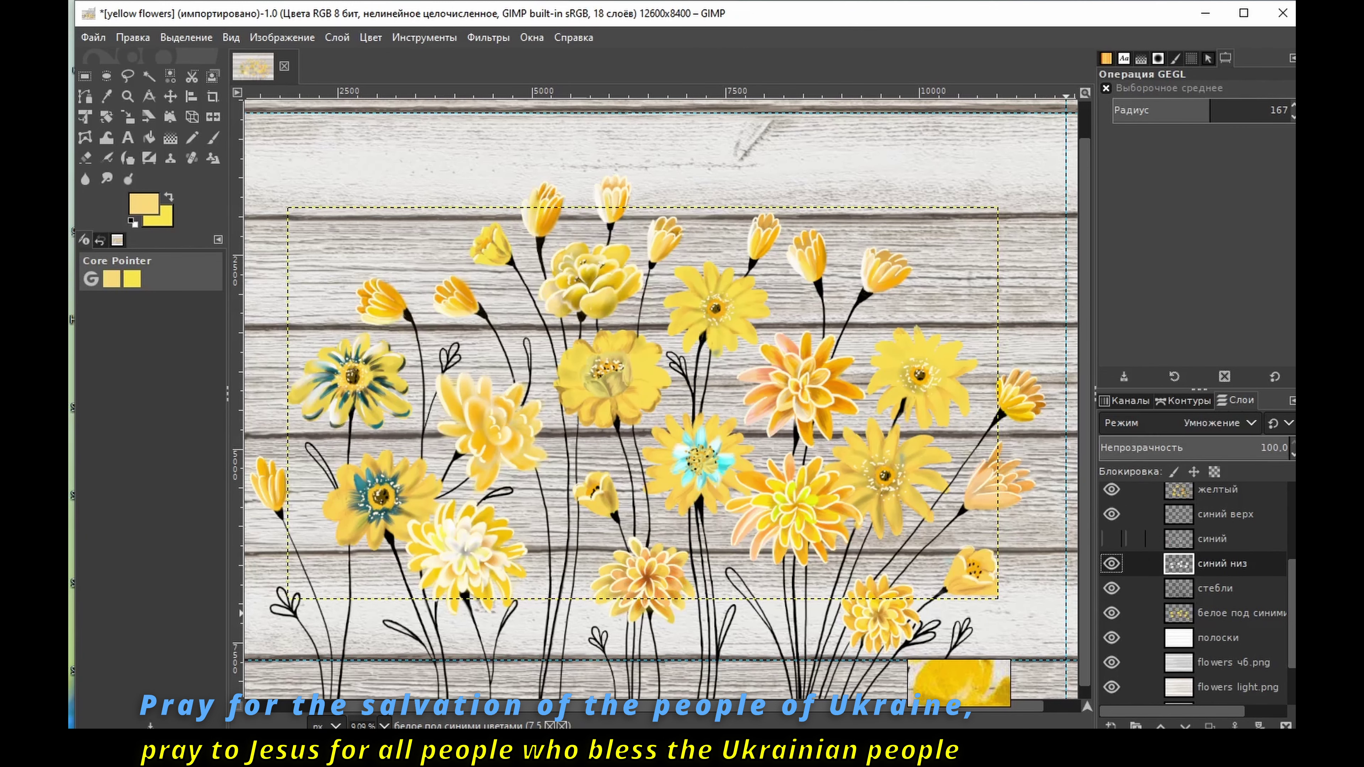
{"action": "left_click", "coordinate": [1112, 539]}
{"action": "left_click", "coordinate": [1112, 513]}
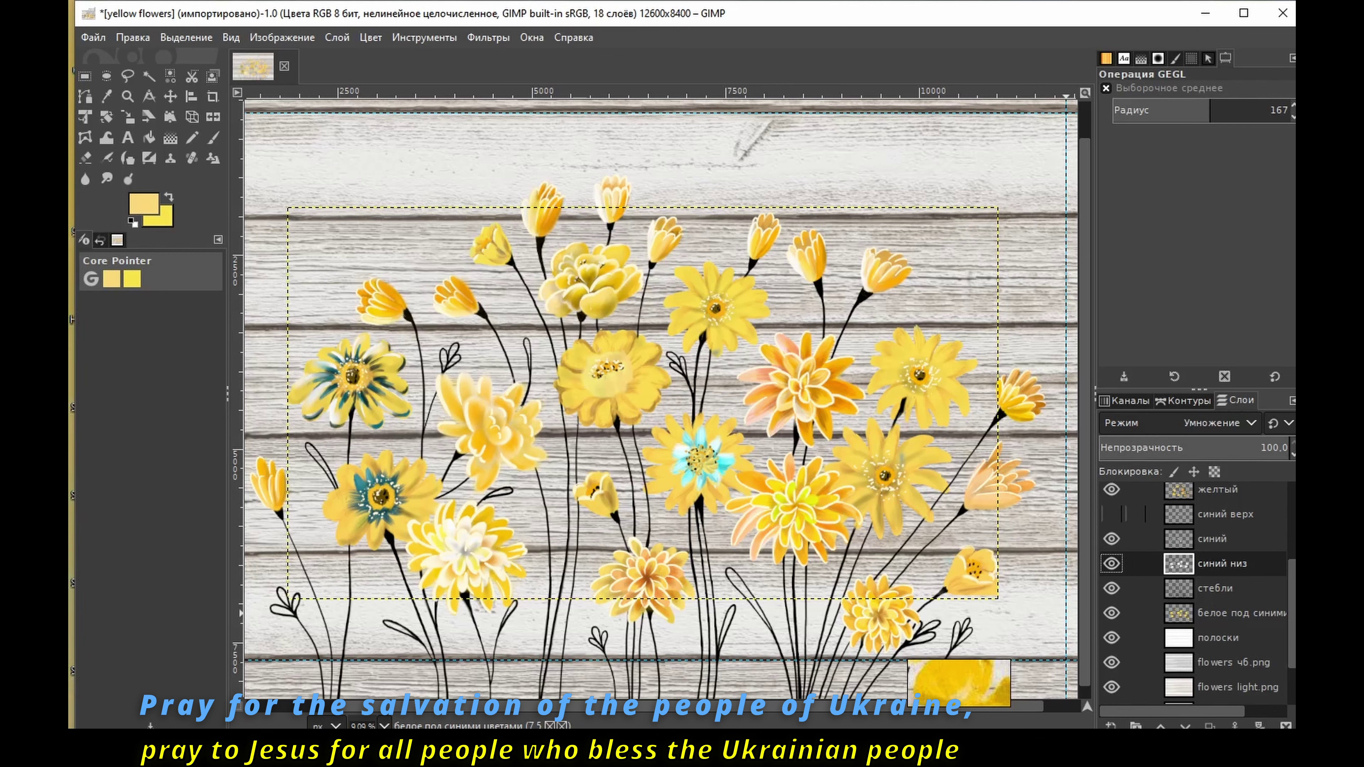
{"action": "left_click", "coordinate": [1111, 514]}
Step: Try Объединение, Растворение, Разделение and Добавление blend modes on the синий layers
{"action": "left_click", "coordinate": [1219, 423]}
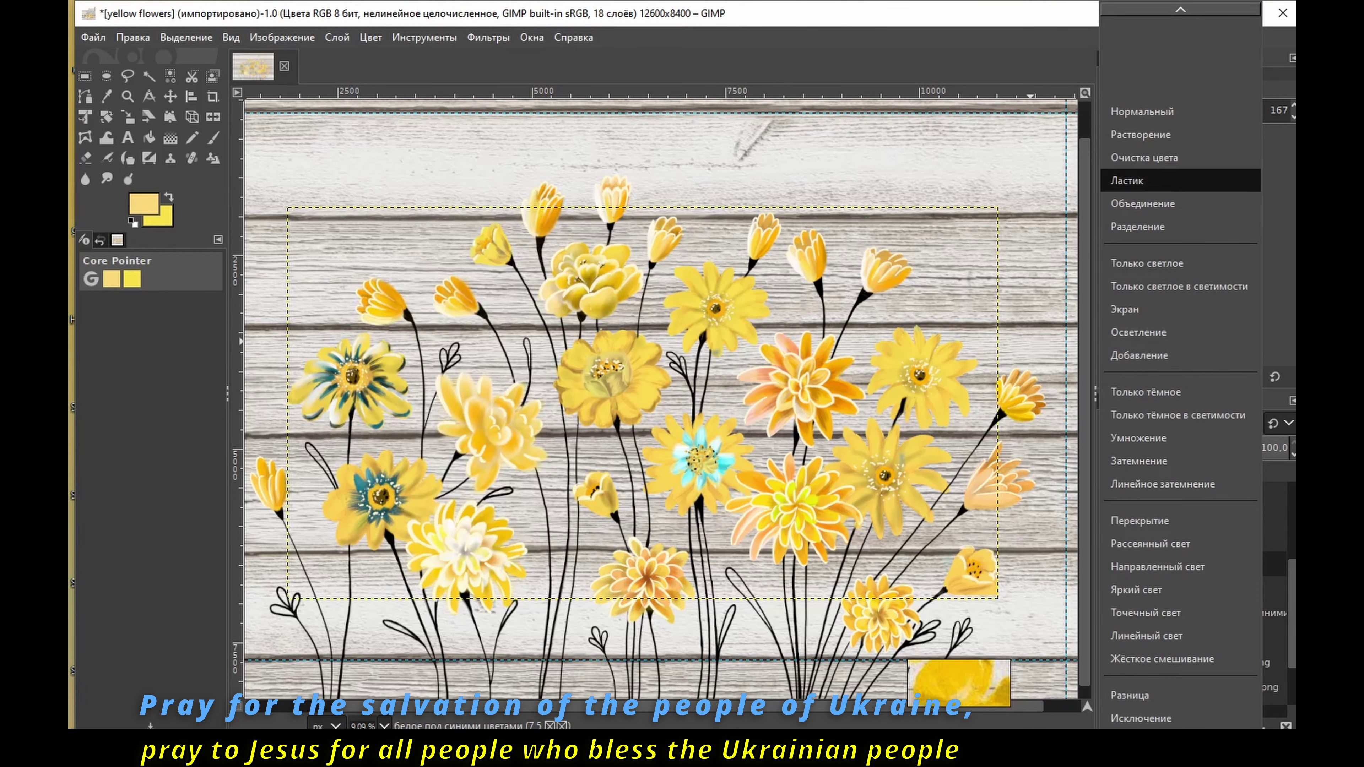
{"action": "left_click", "coordinate": [1182, 180]}
{"action": "left_click", "coordinate": [132, 37]}
{"action": "left_click", "coordinate": [1176, 423]}
{"action": "left_click", "coordinate": [1182, 457]}
{"action": "left_click", "coordinate": [1212, 538]}
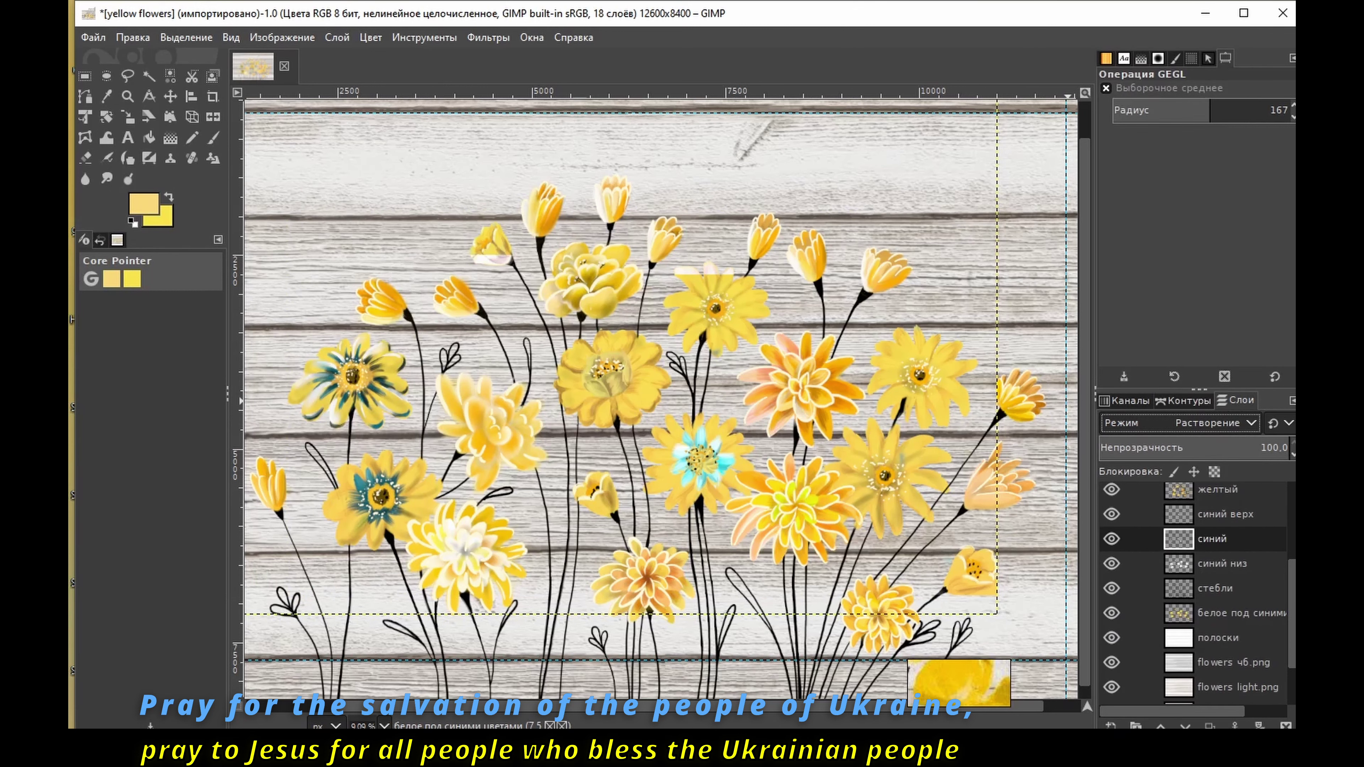
{"action": "left_click", "coordinate": [1176, 423]}
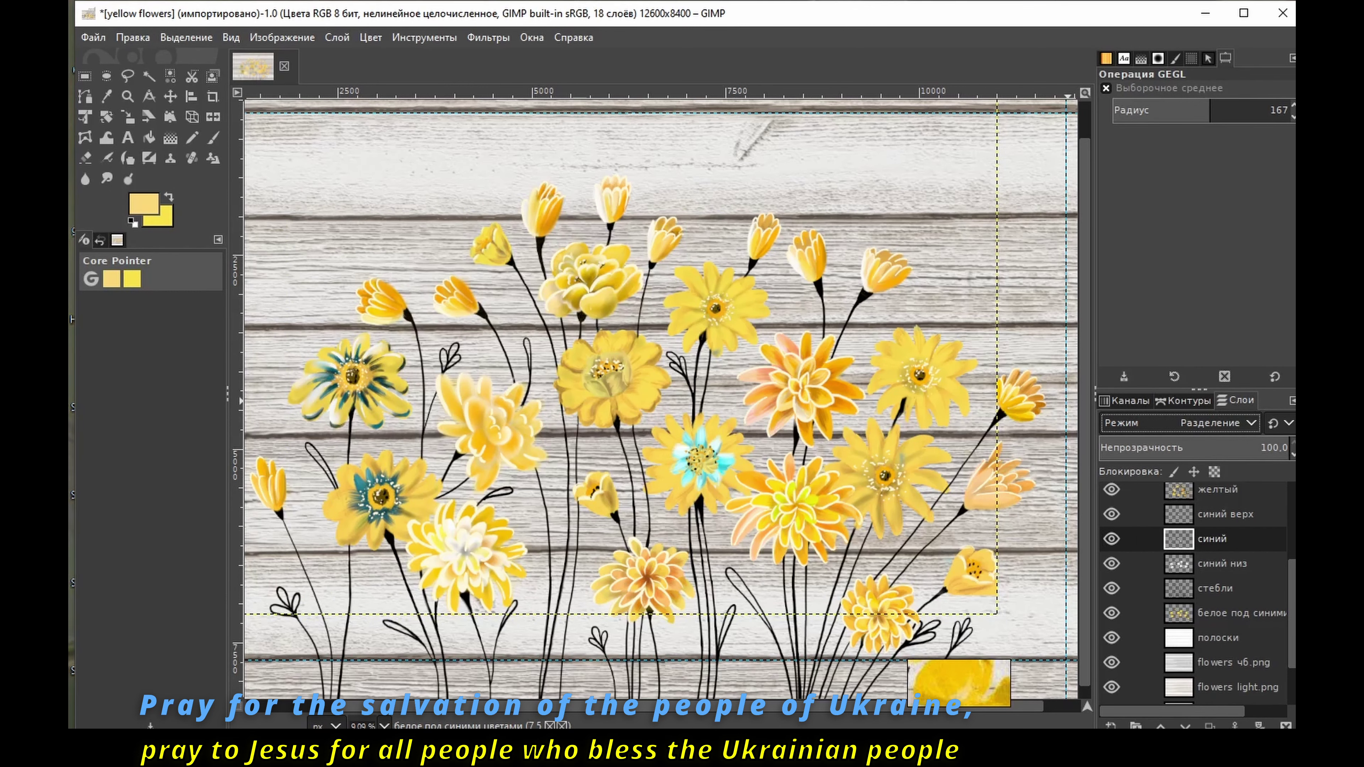
{"action": "left_click", "coordinate": [1177, 423]}
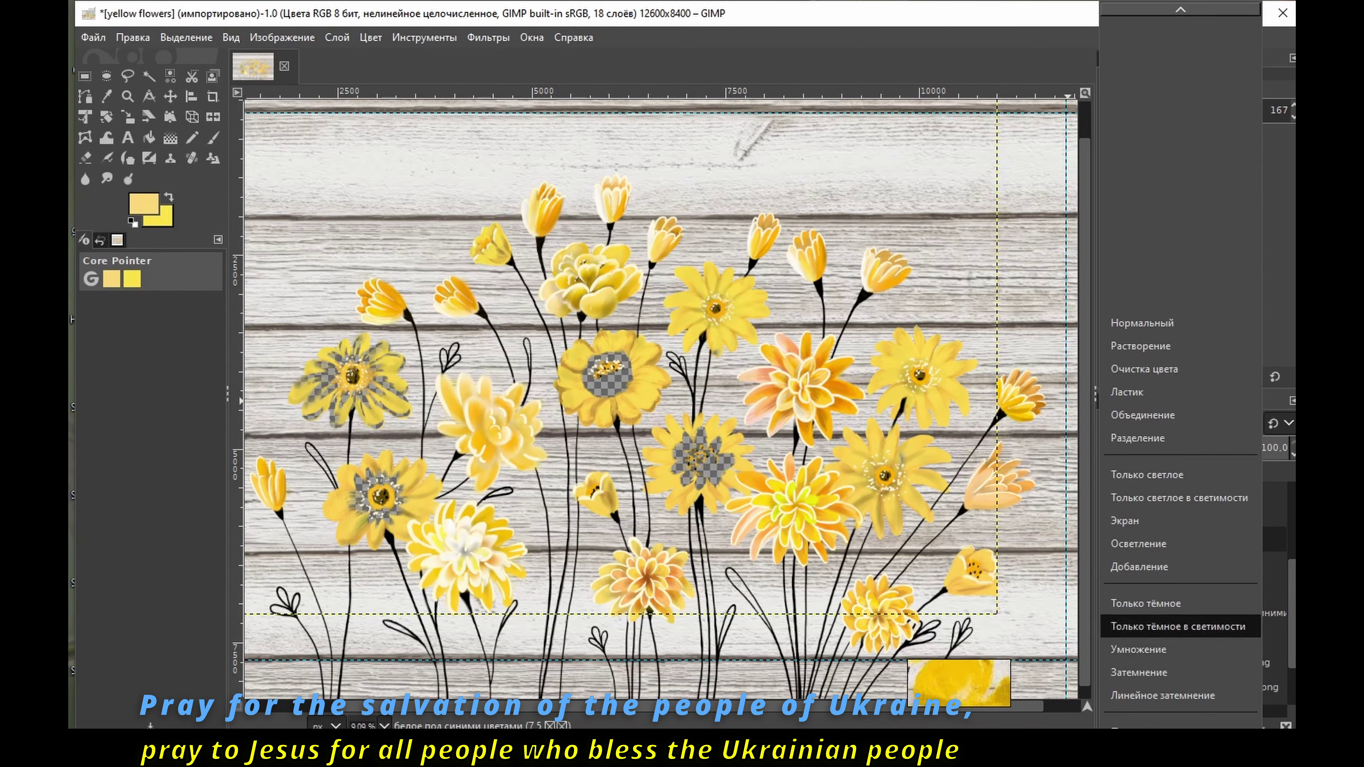
{"action": "left_click", "coordinate": [1139, 566]}
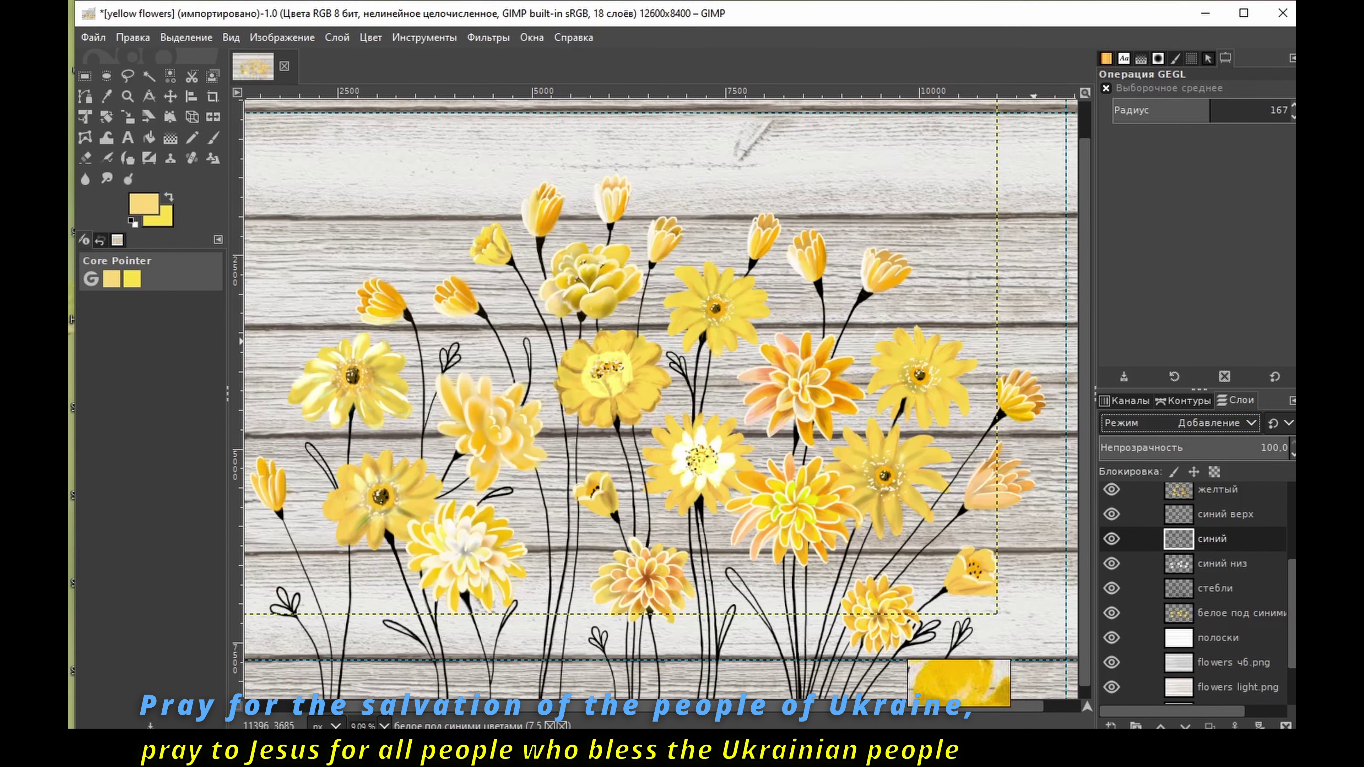
Step: Set синий to Умножение and shift its midtone Cyan–Red balance to -34
{"action": "scroll", "coordinate": [548, 357], "scroll_direction": "down", "scroll_amount": 1}
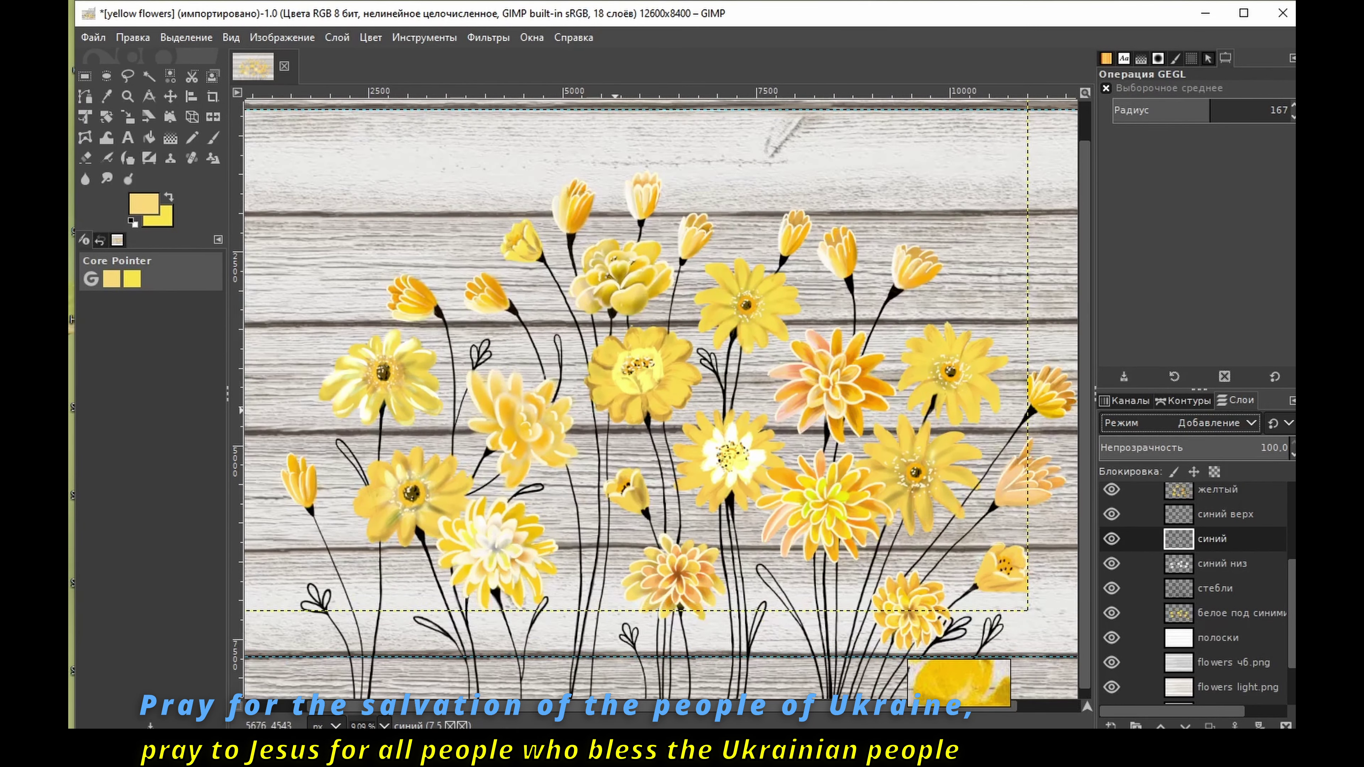
{"action": "left_click", "coordinate": [1217, 423]}
{"action": "left_click", "coordinate": [1214, 497]}
{"action": "left_click", "coordinate": [371, 37]}
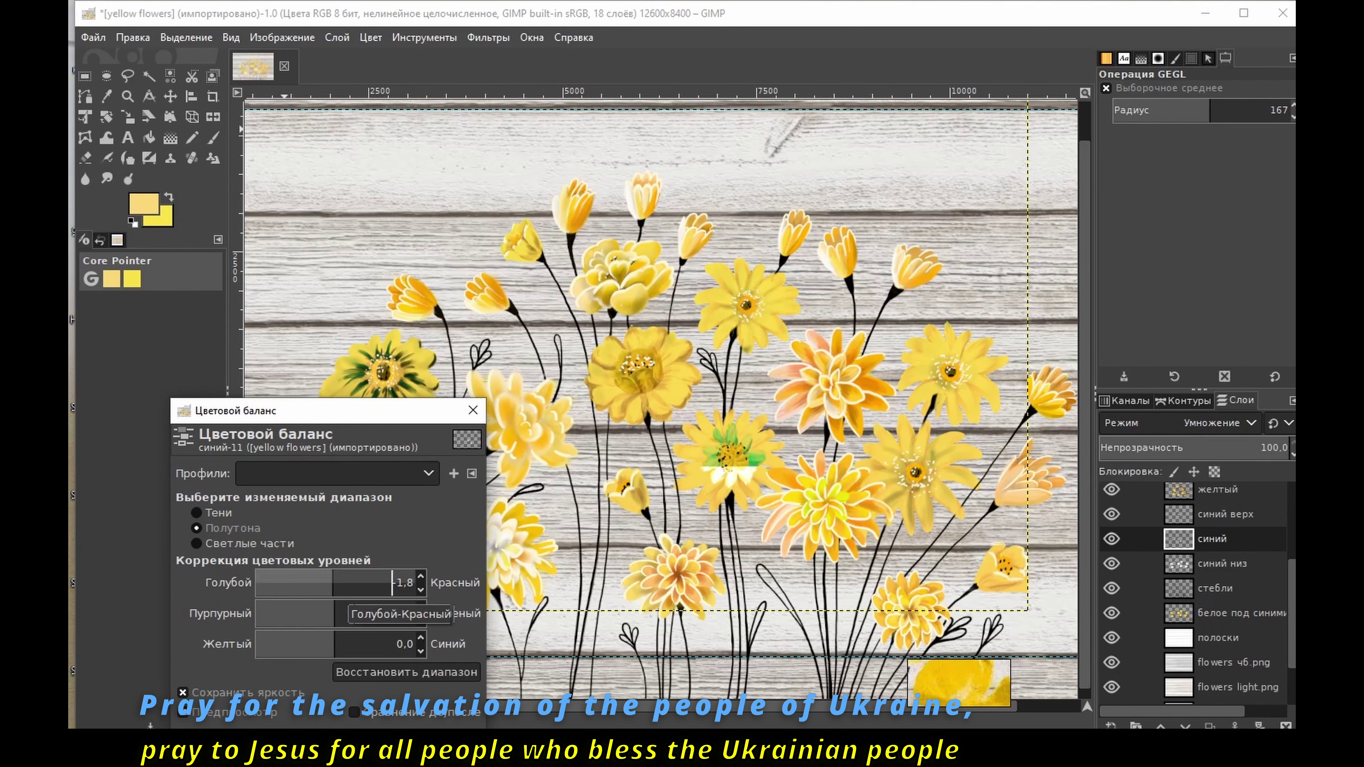
{"action": "left_click_drag", "start_coordinate": [392, 582], "coordinate": [384, 582]}
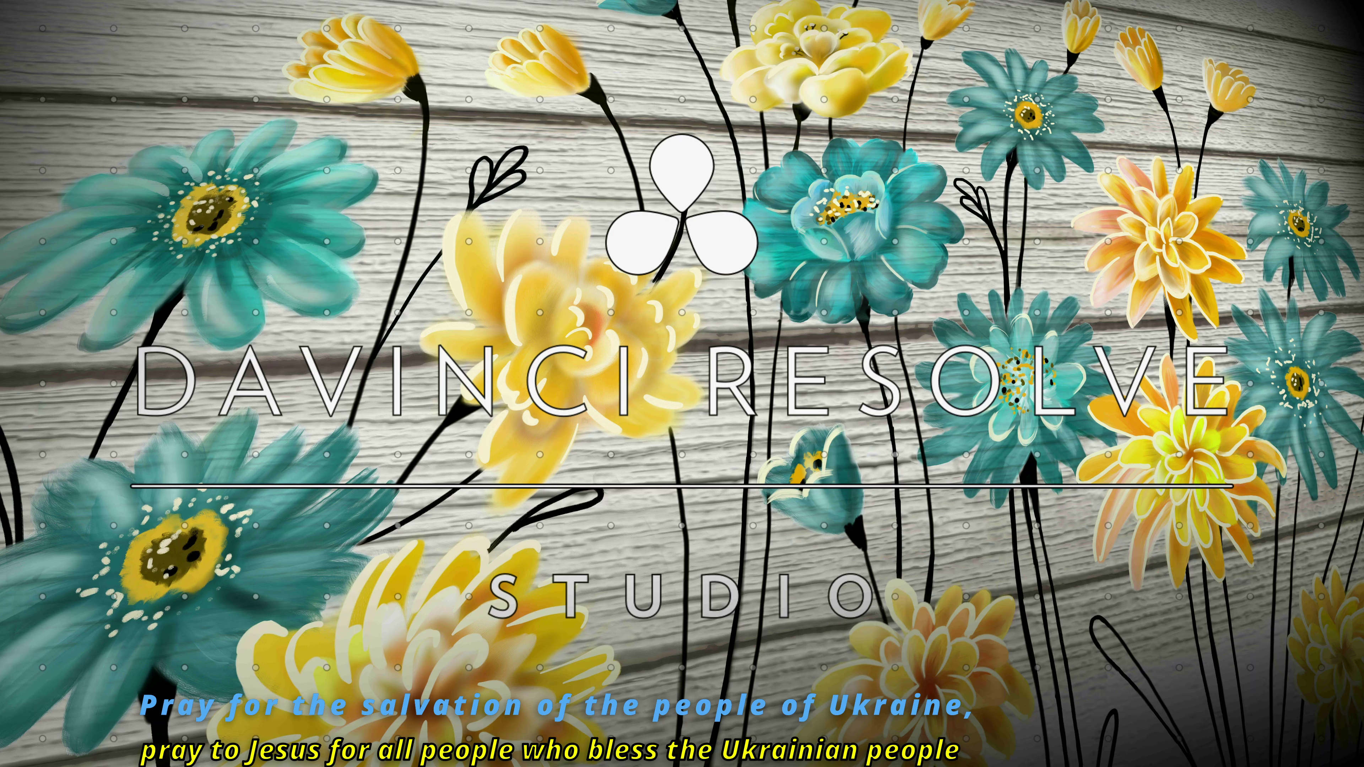